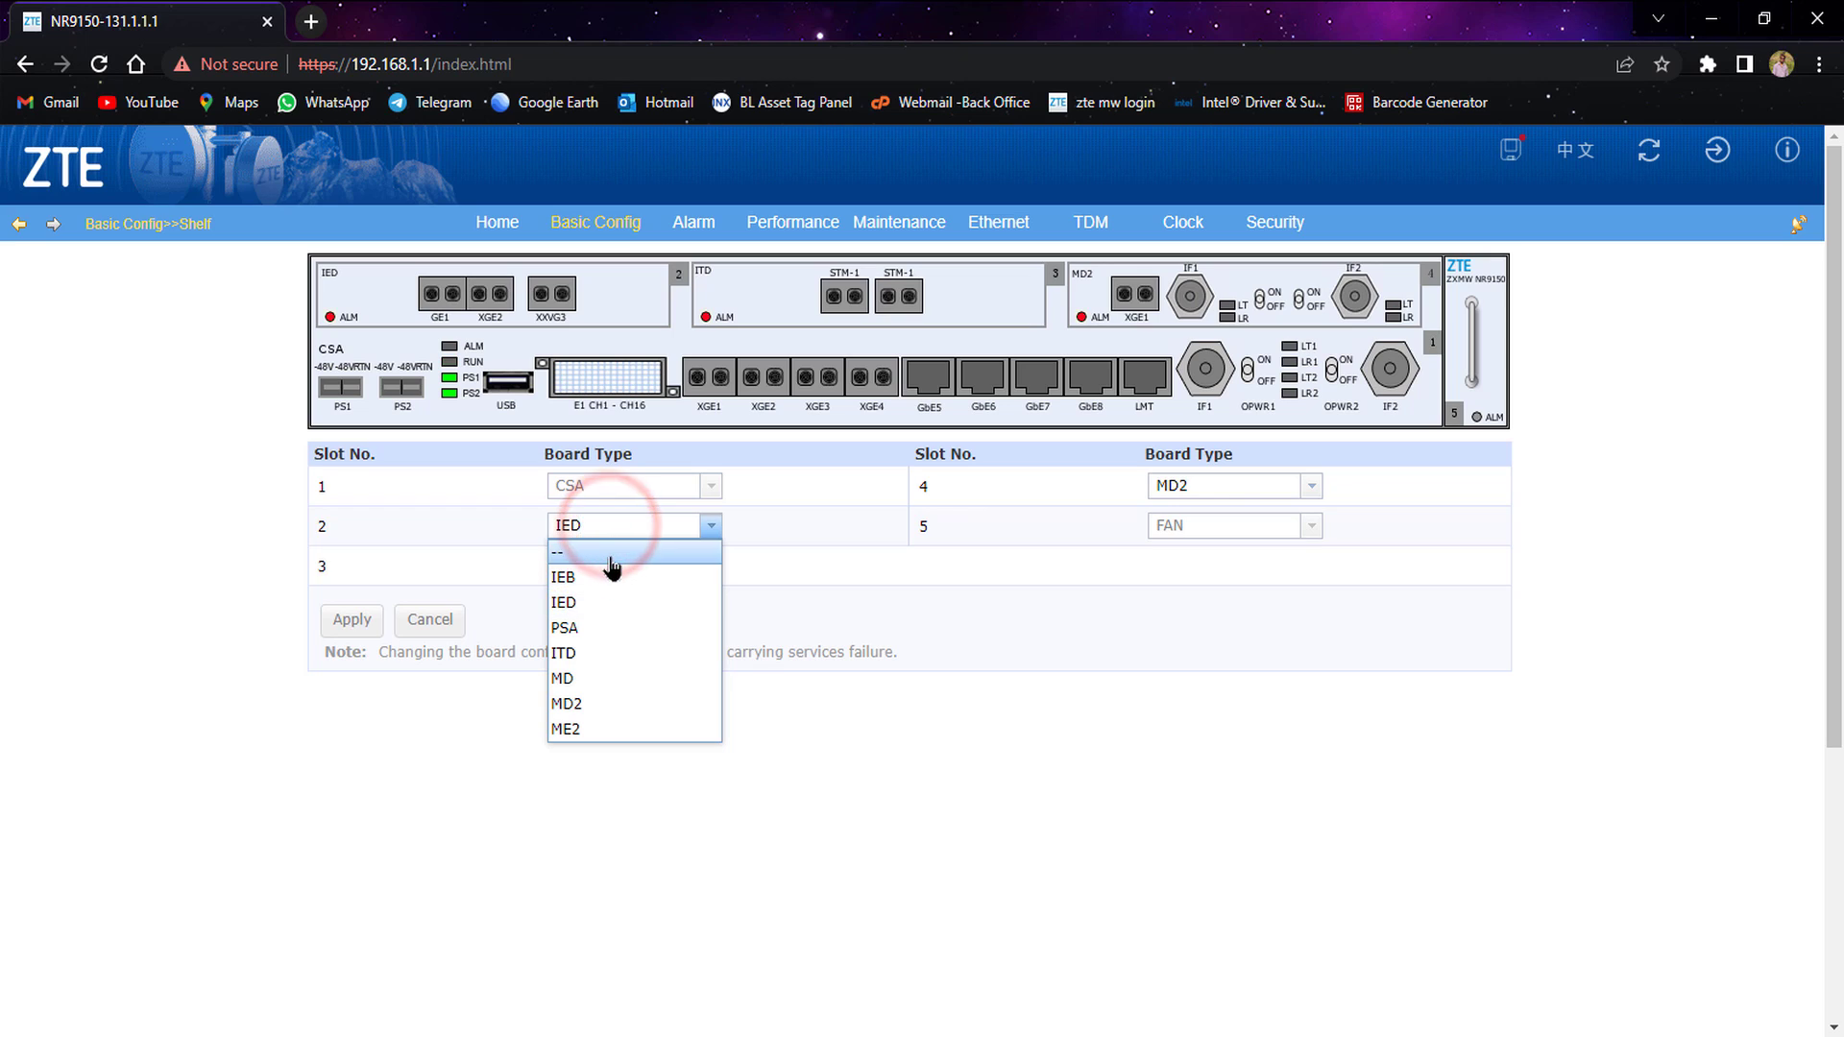
# Step: On the Shelf page, set slots 2 and 4 to no board and slot 3 to MD2, then apply
pyautogui.click(607, 555)
pyautogui.click(605, 565)
pyautogui.click(150, 817)
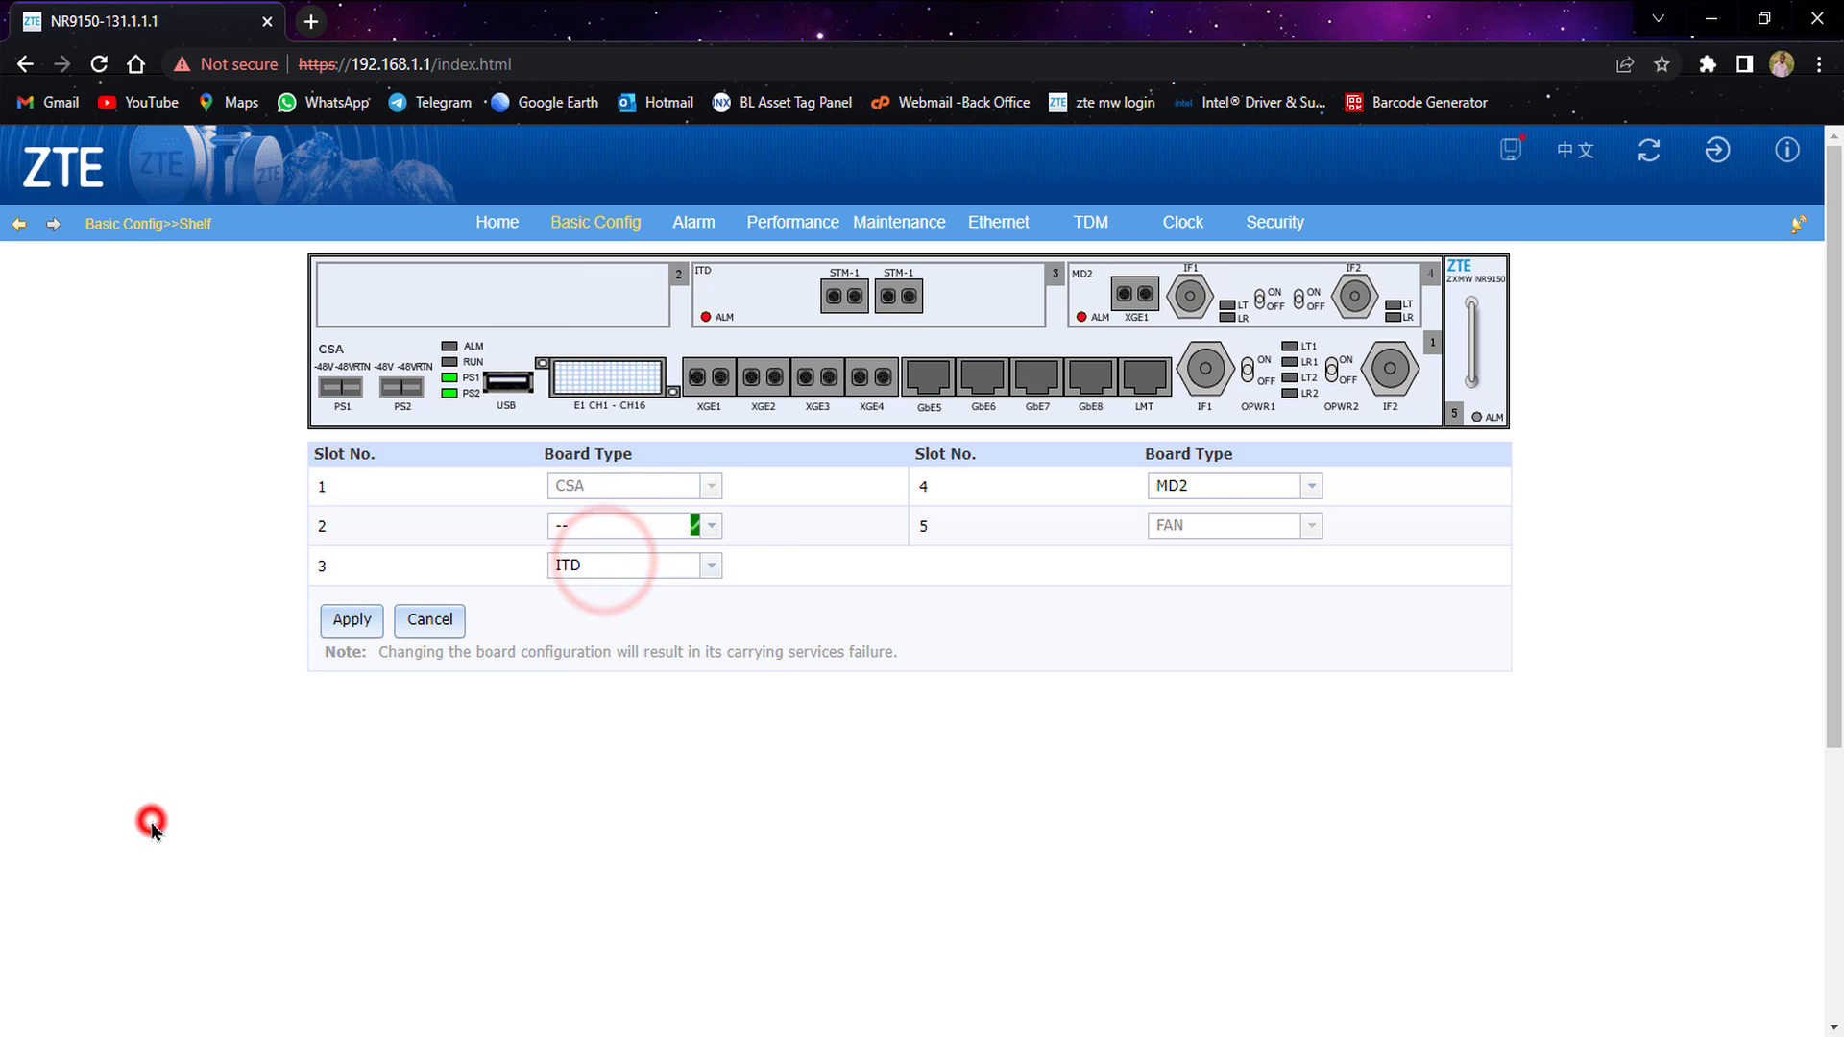
pyautogui.click(605, 562)
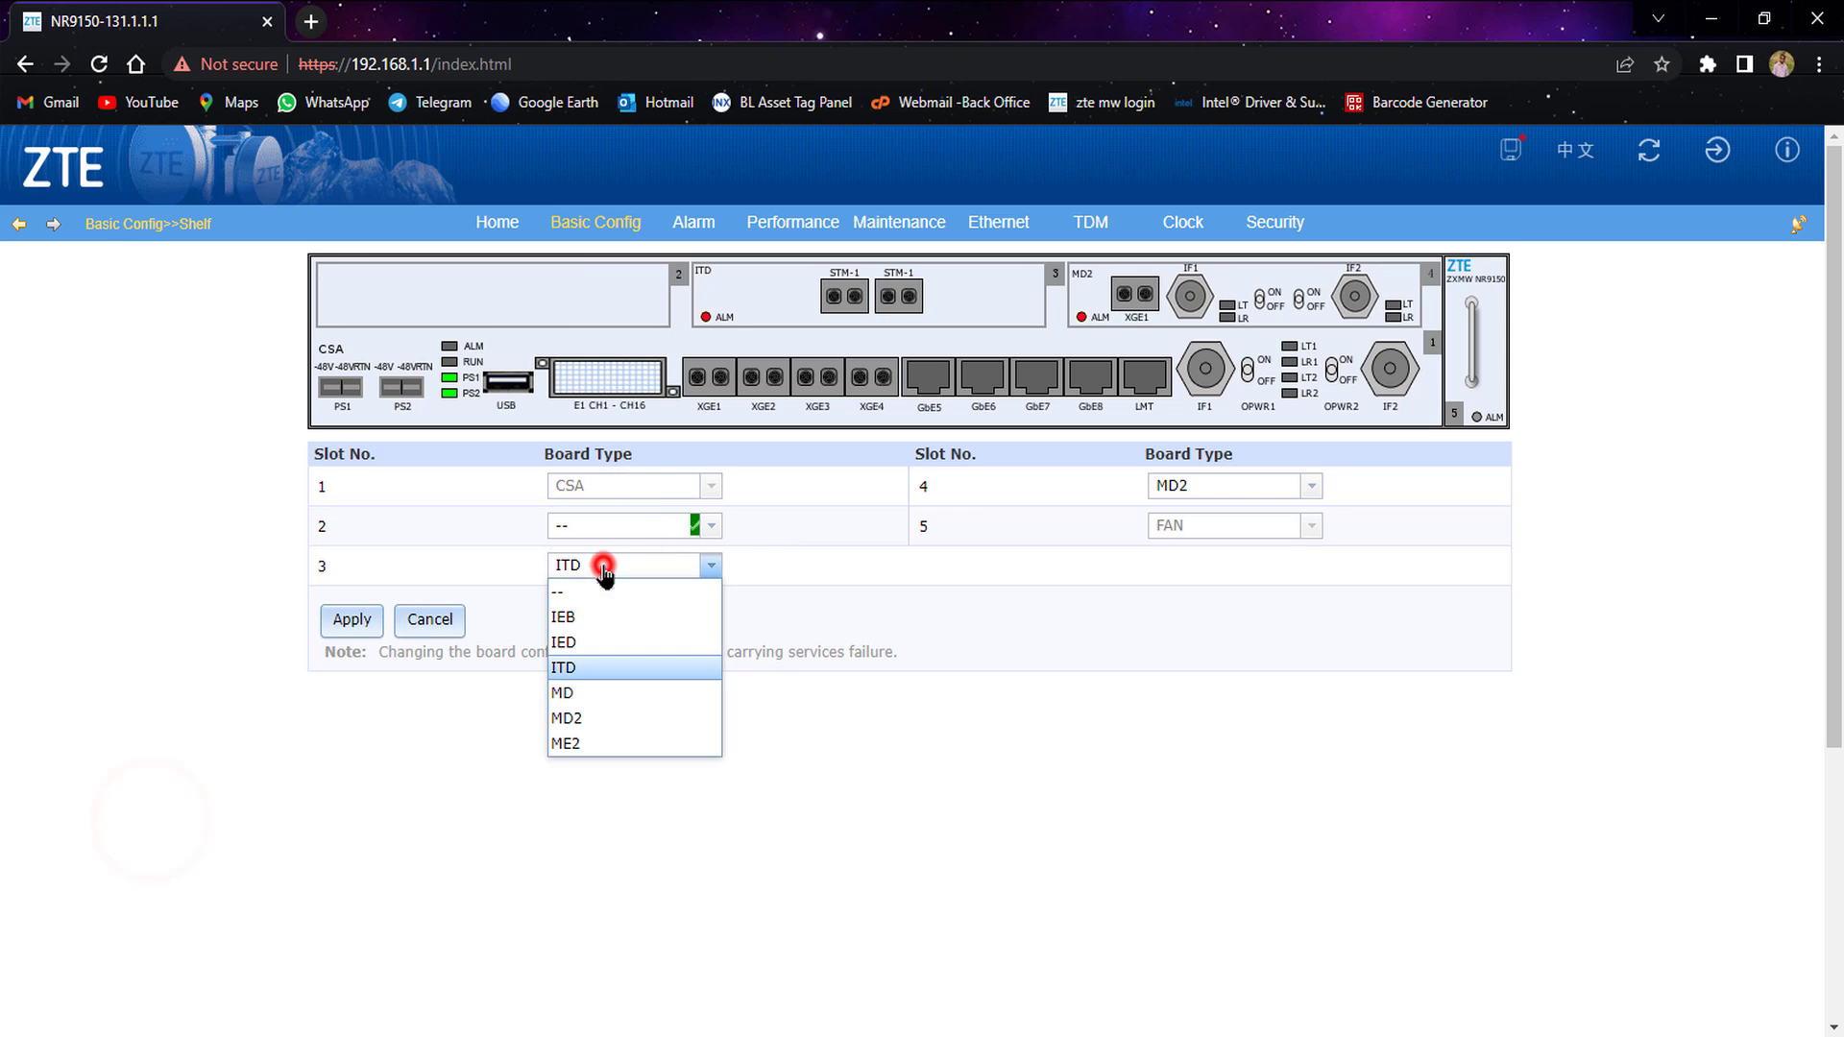
pyautogui.click(611, 717)
pyautogui.click(1183, 488)
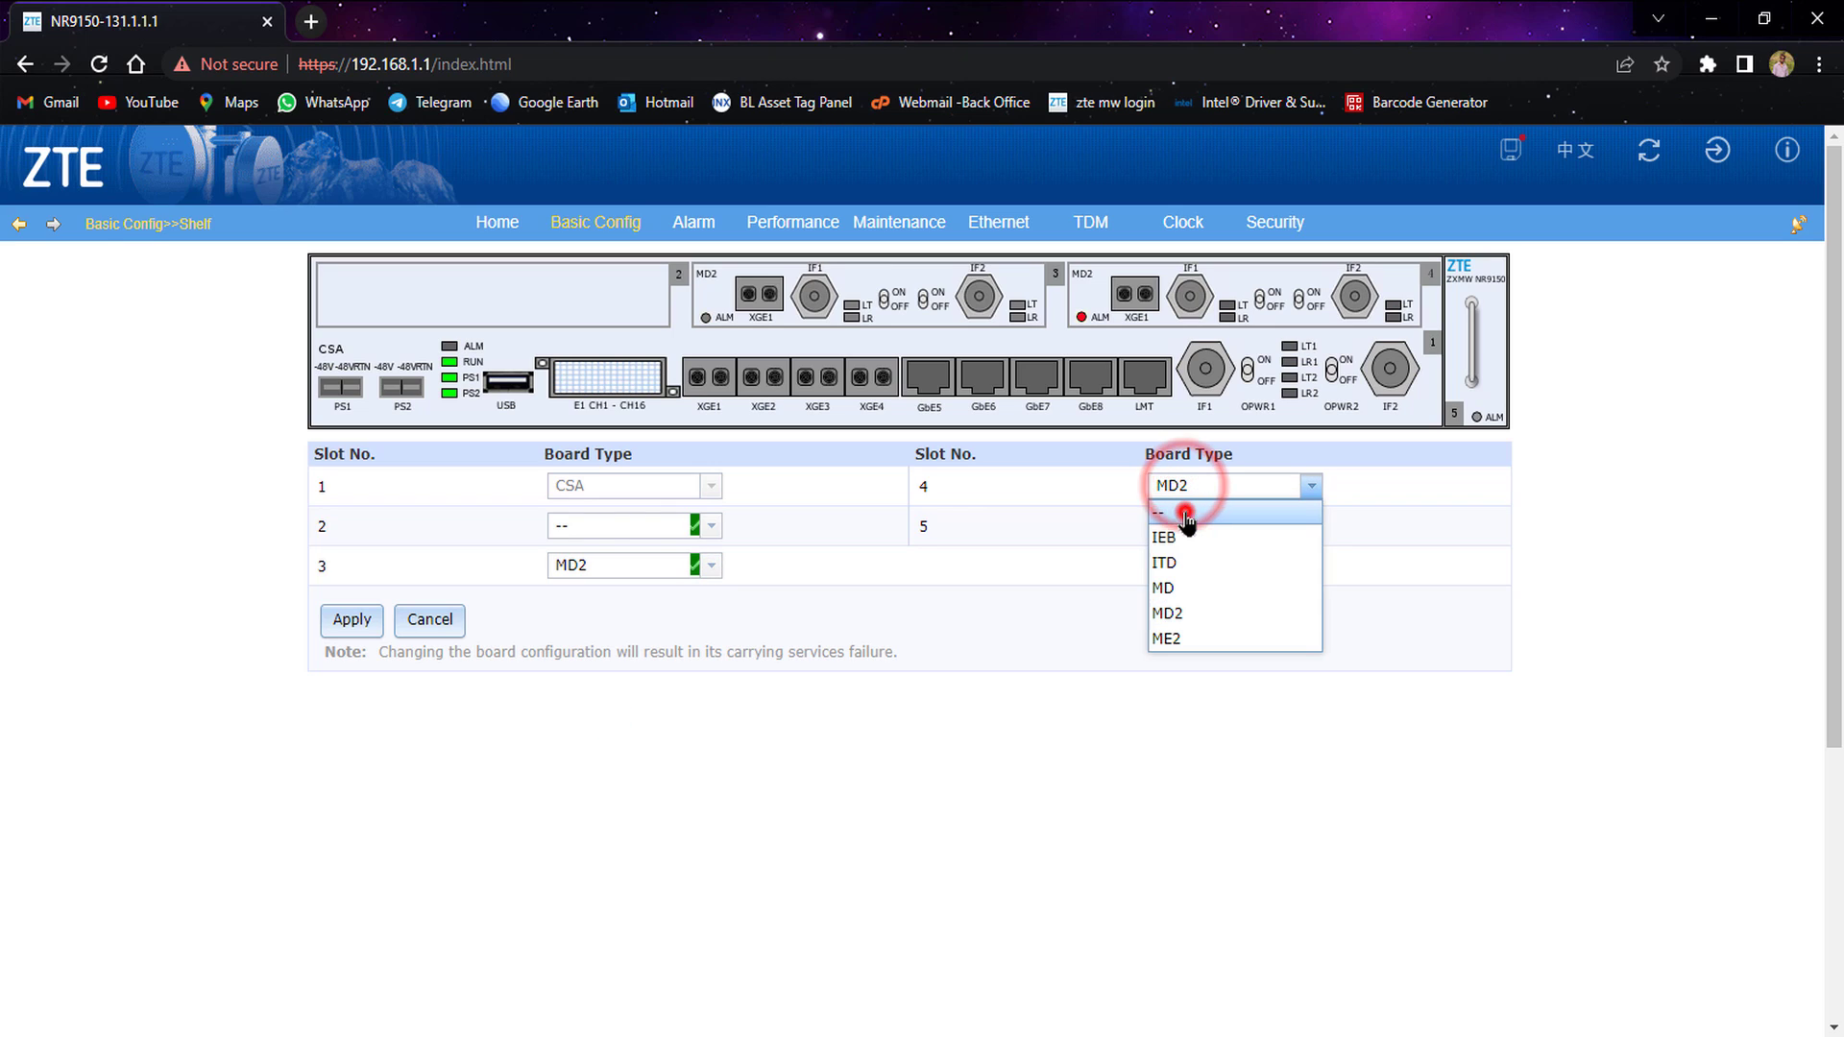
pyautogui.click(1185, 512)
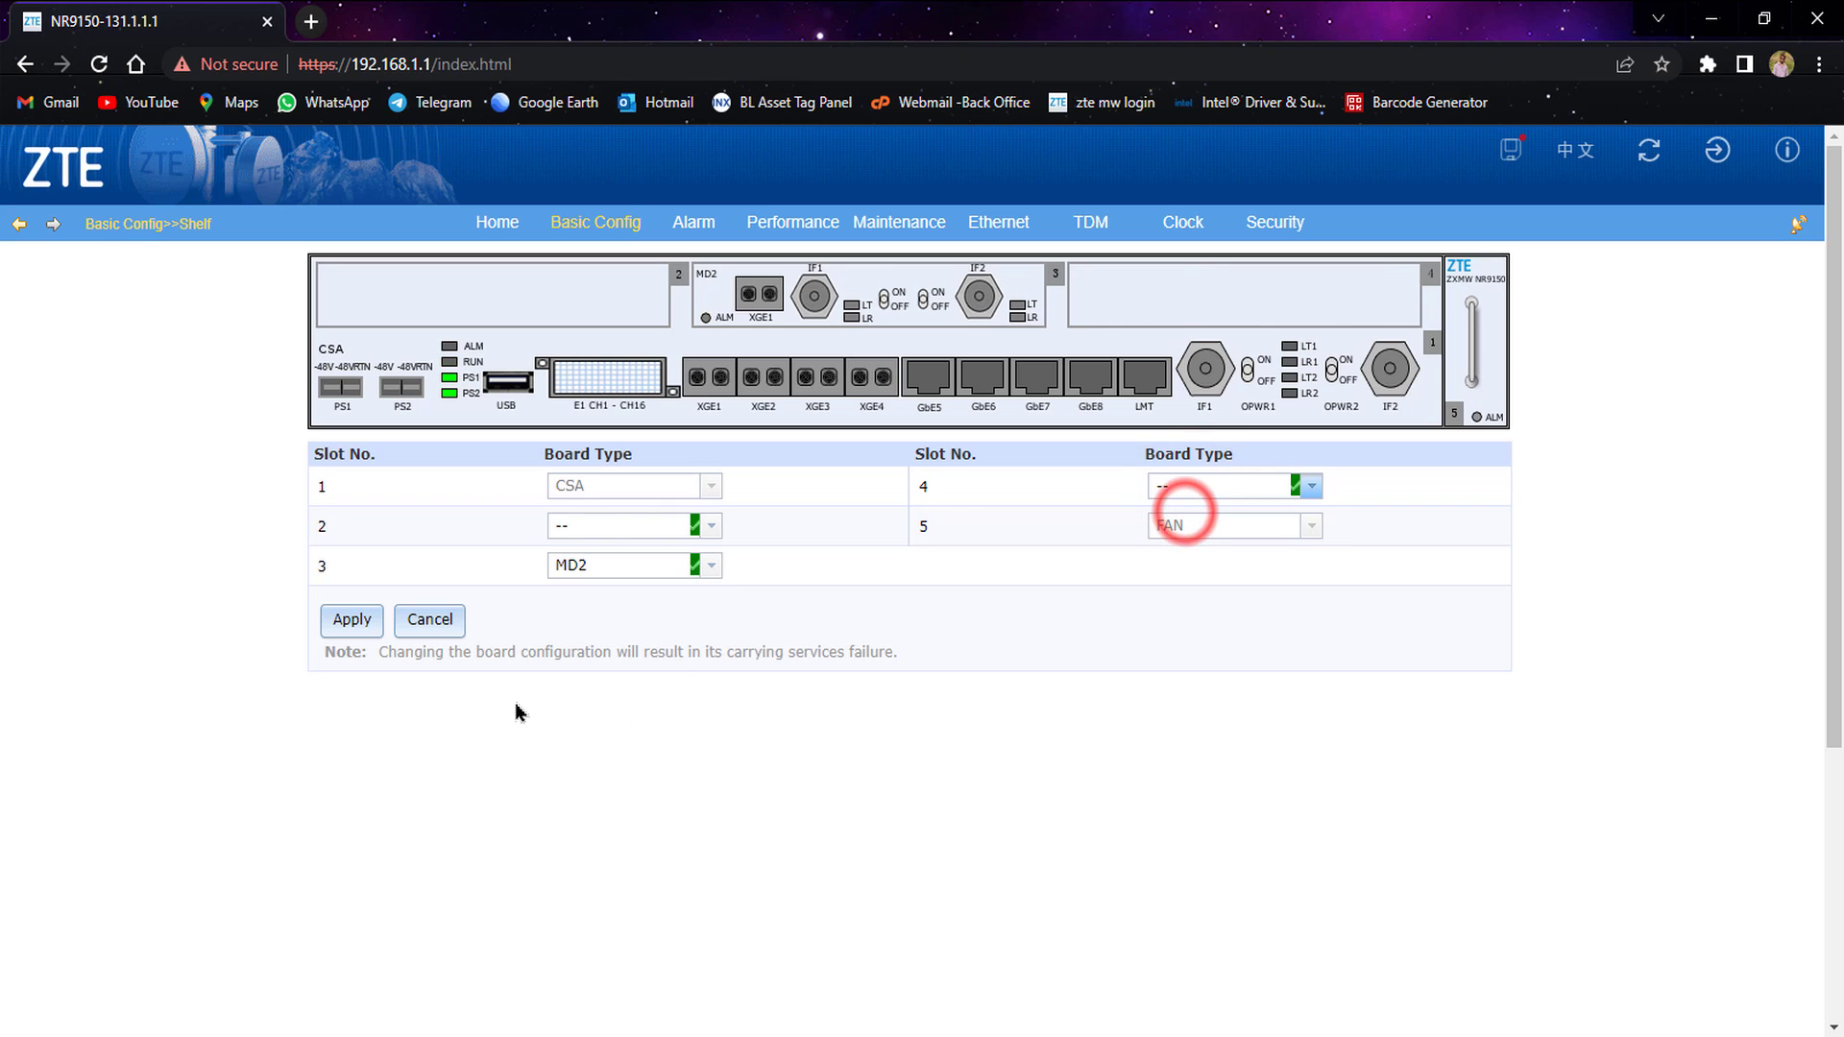
pyautogui.click(353, 622)
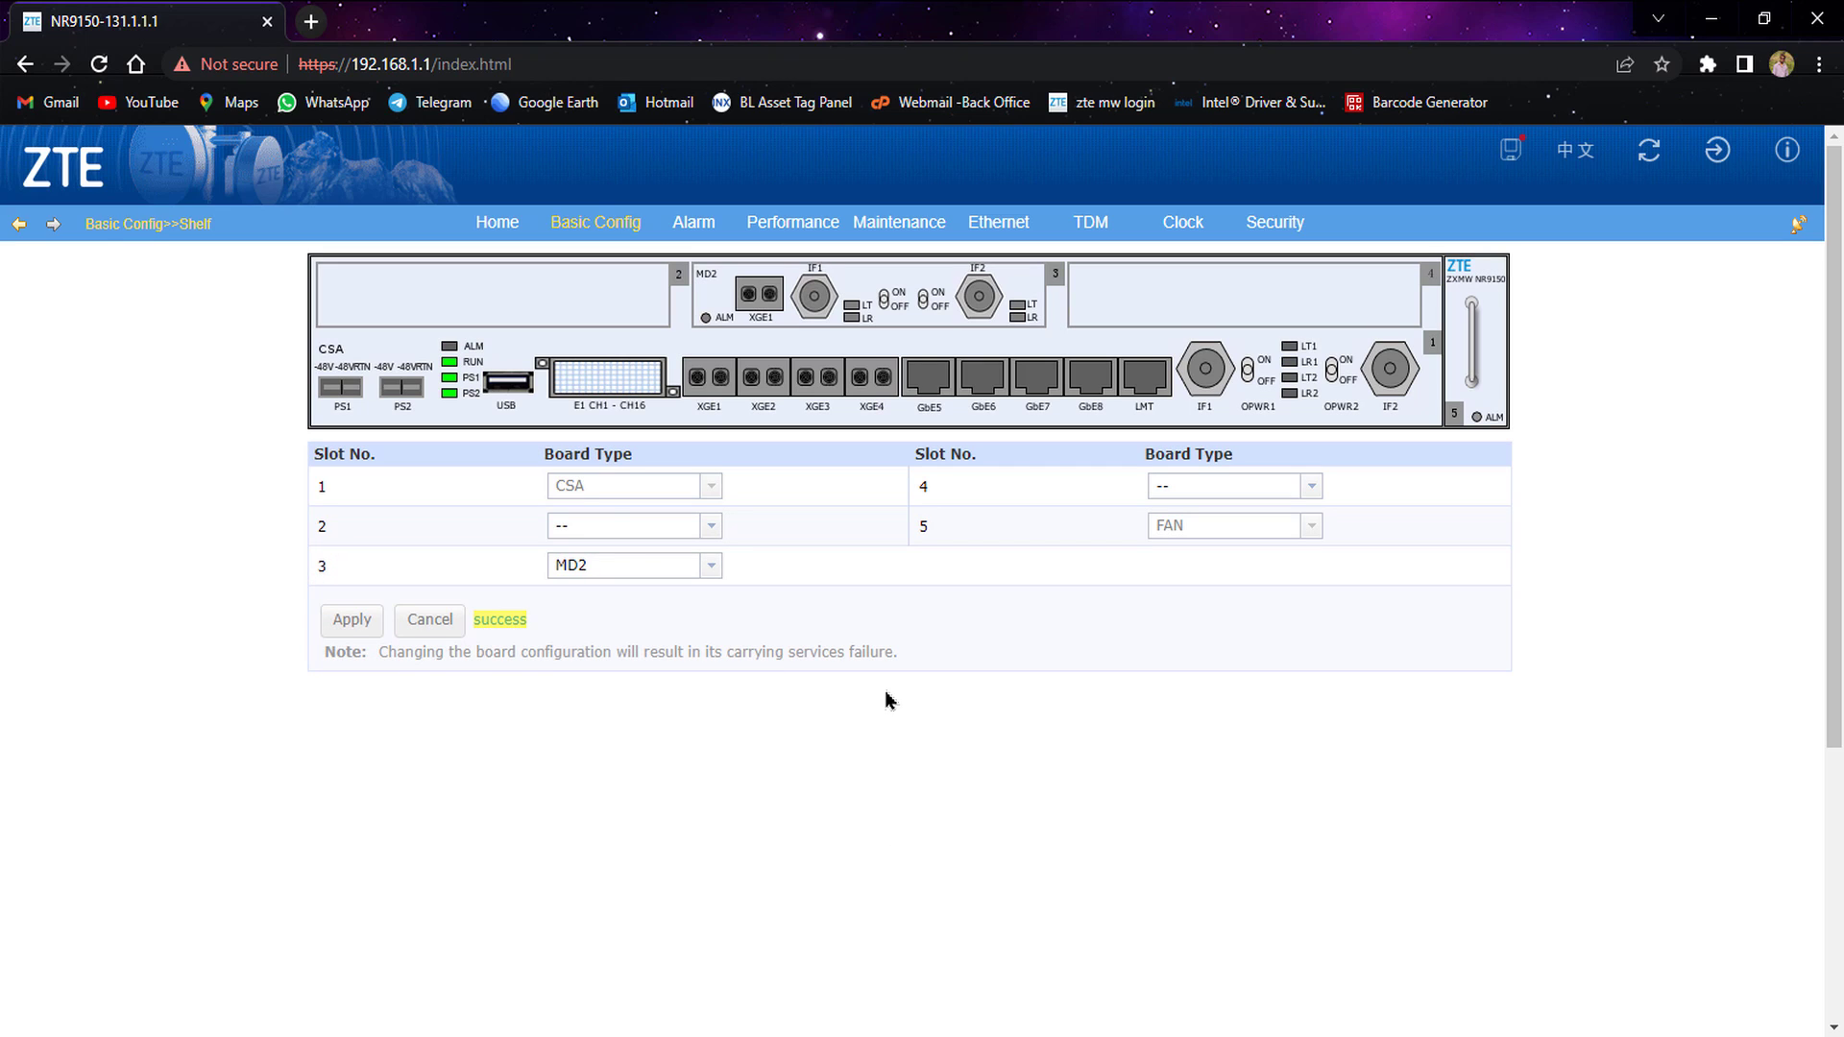
# Step: Save the configuration to the device and reload the shelf page to verify
pyautogui.click(1510, 149)
pyautogui.click(1031, 621)
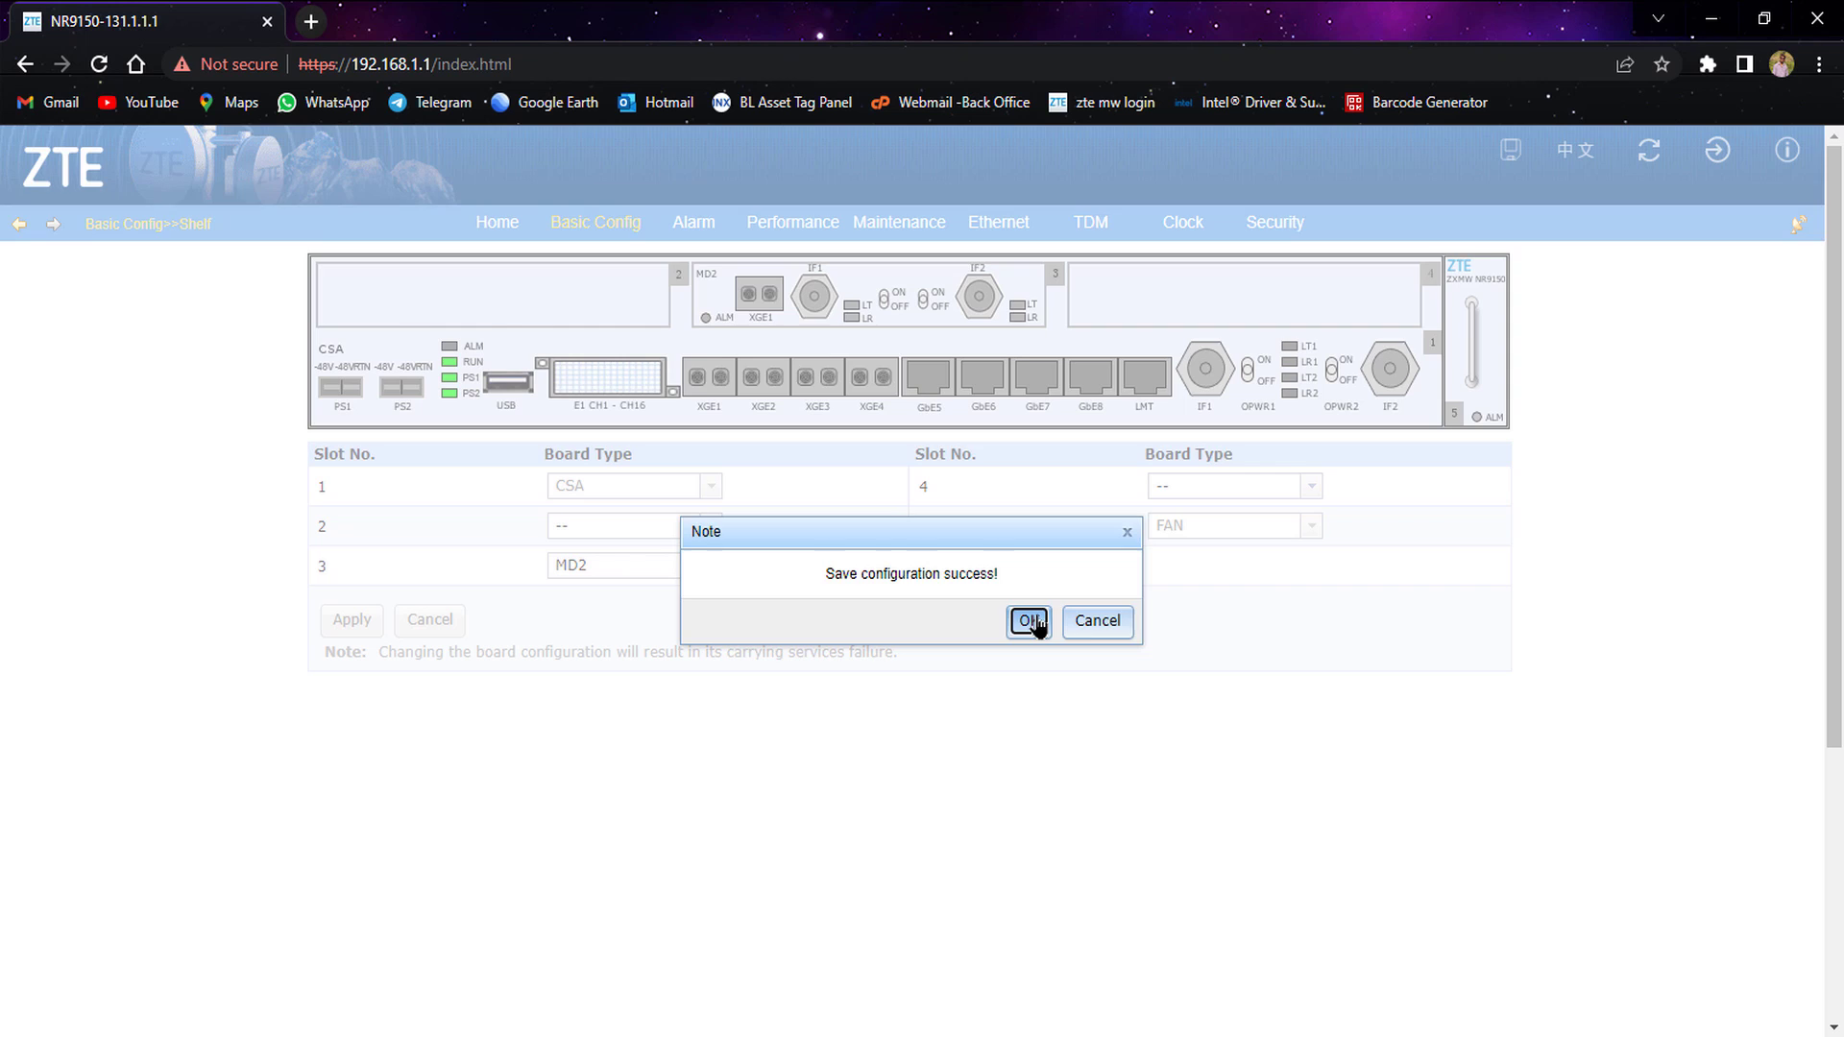
pyautogui.click(1029, 620)
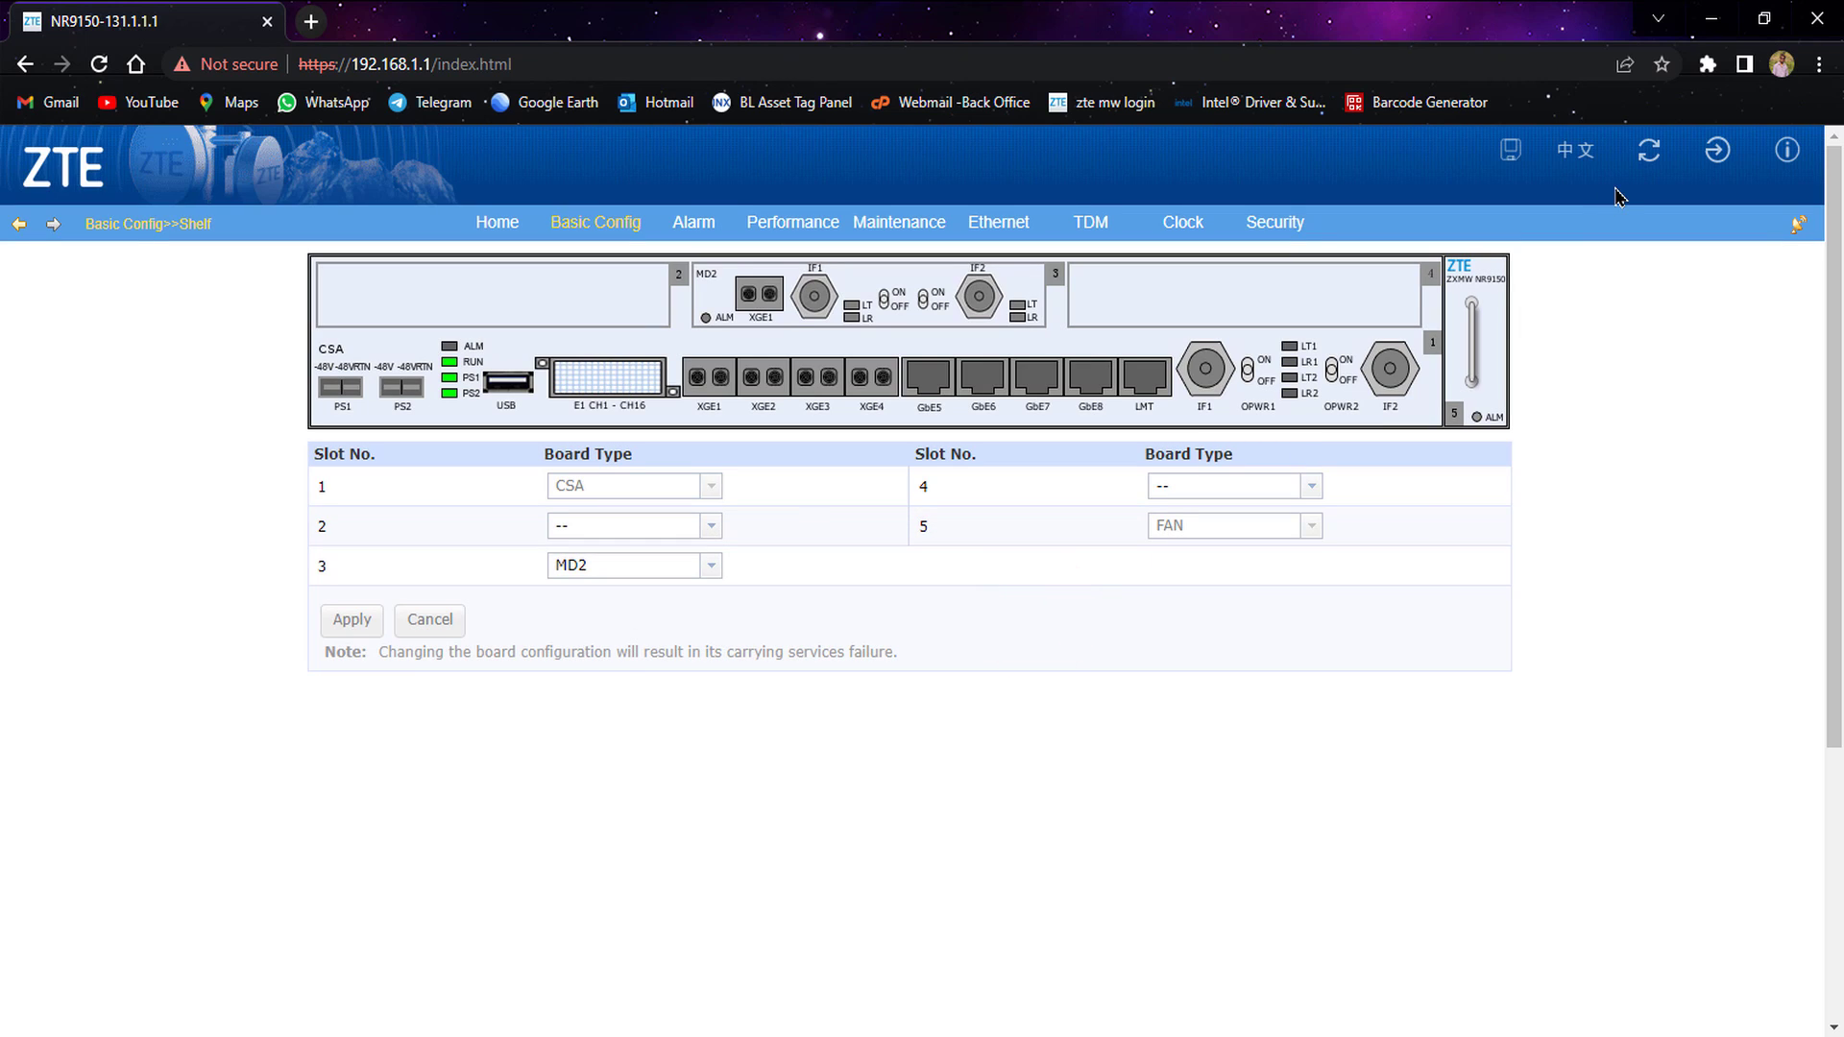
pyautogui.click(1649, 151)
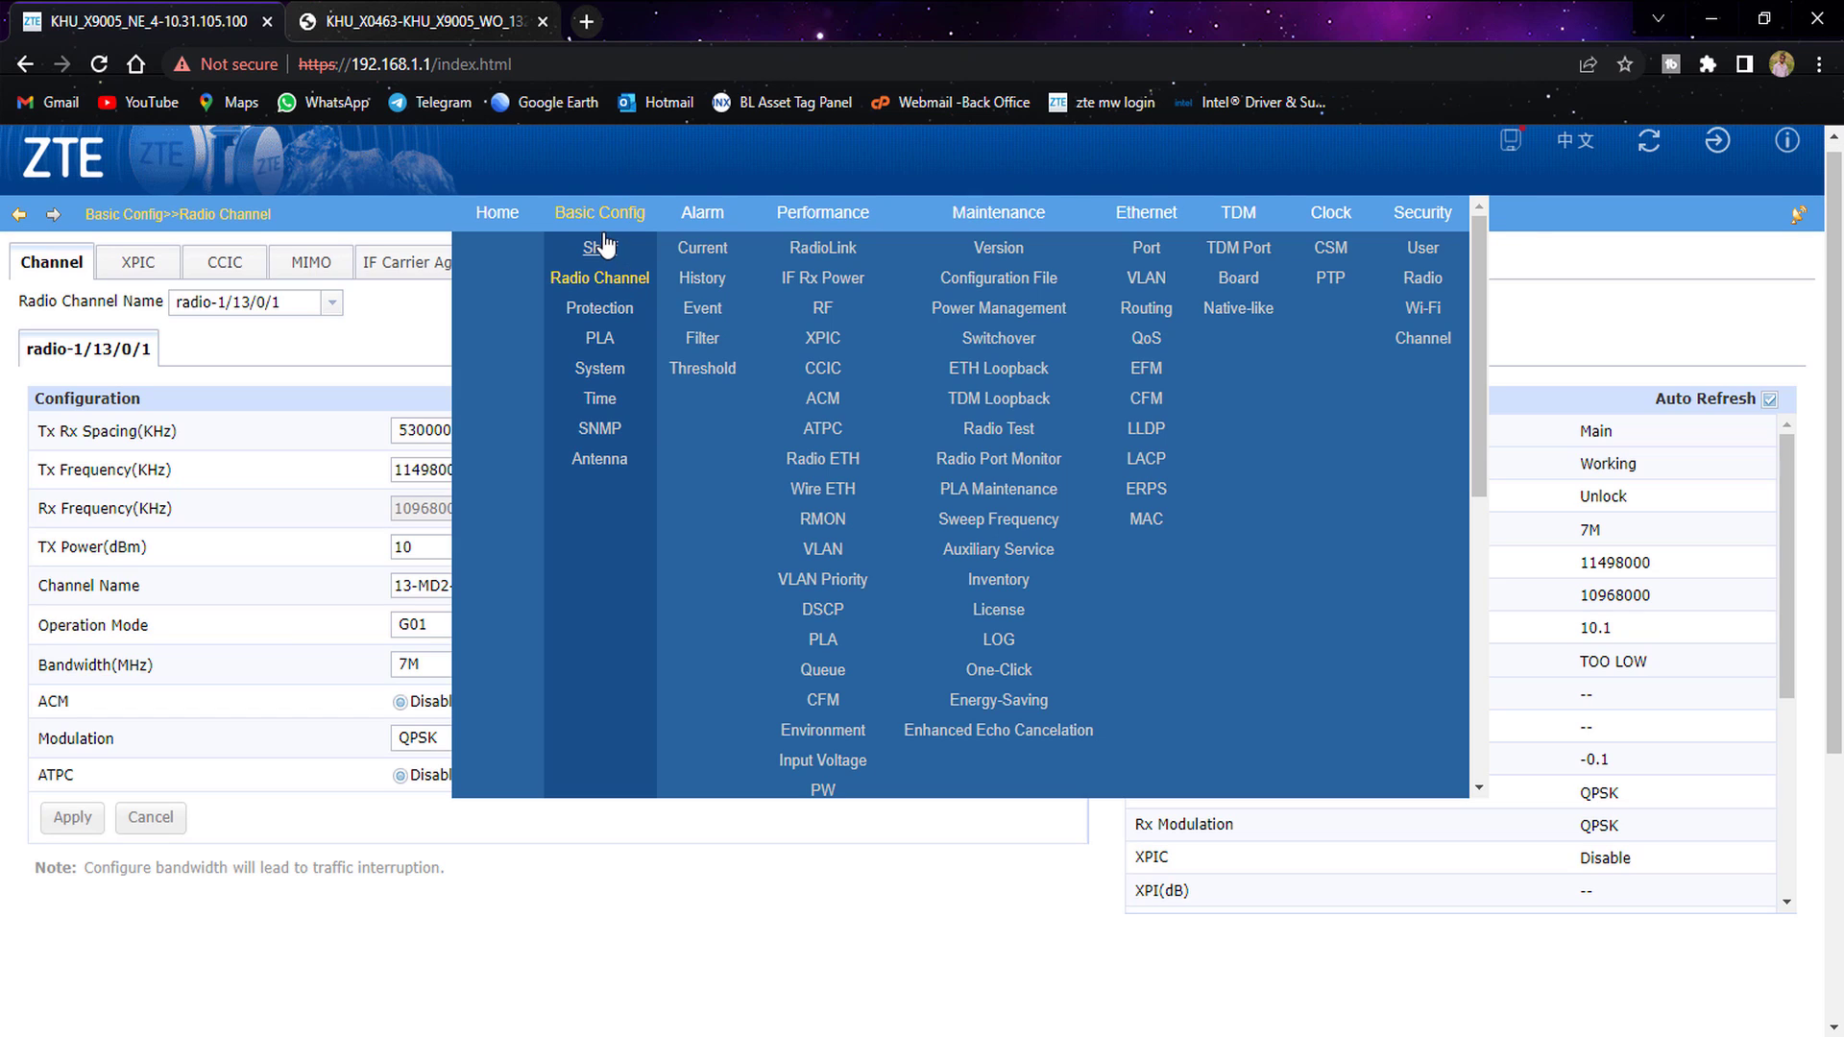
pyautogui.click(605, 243)
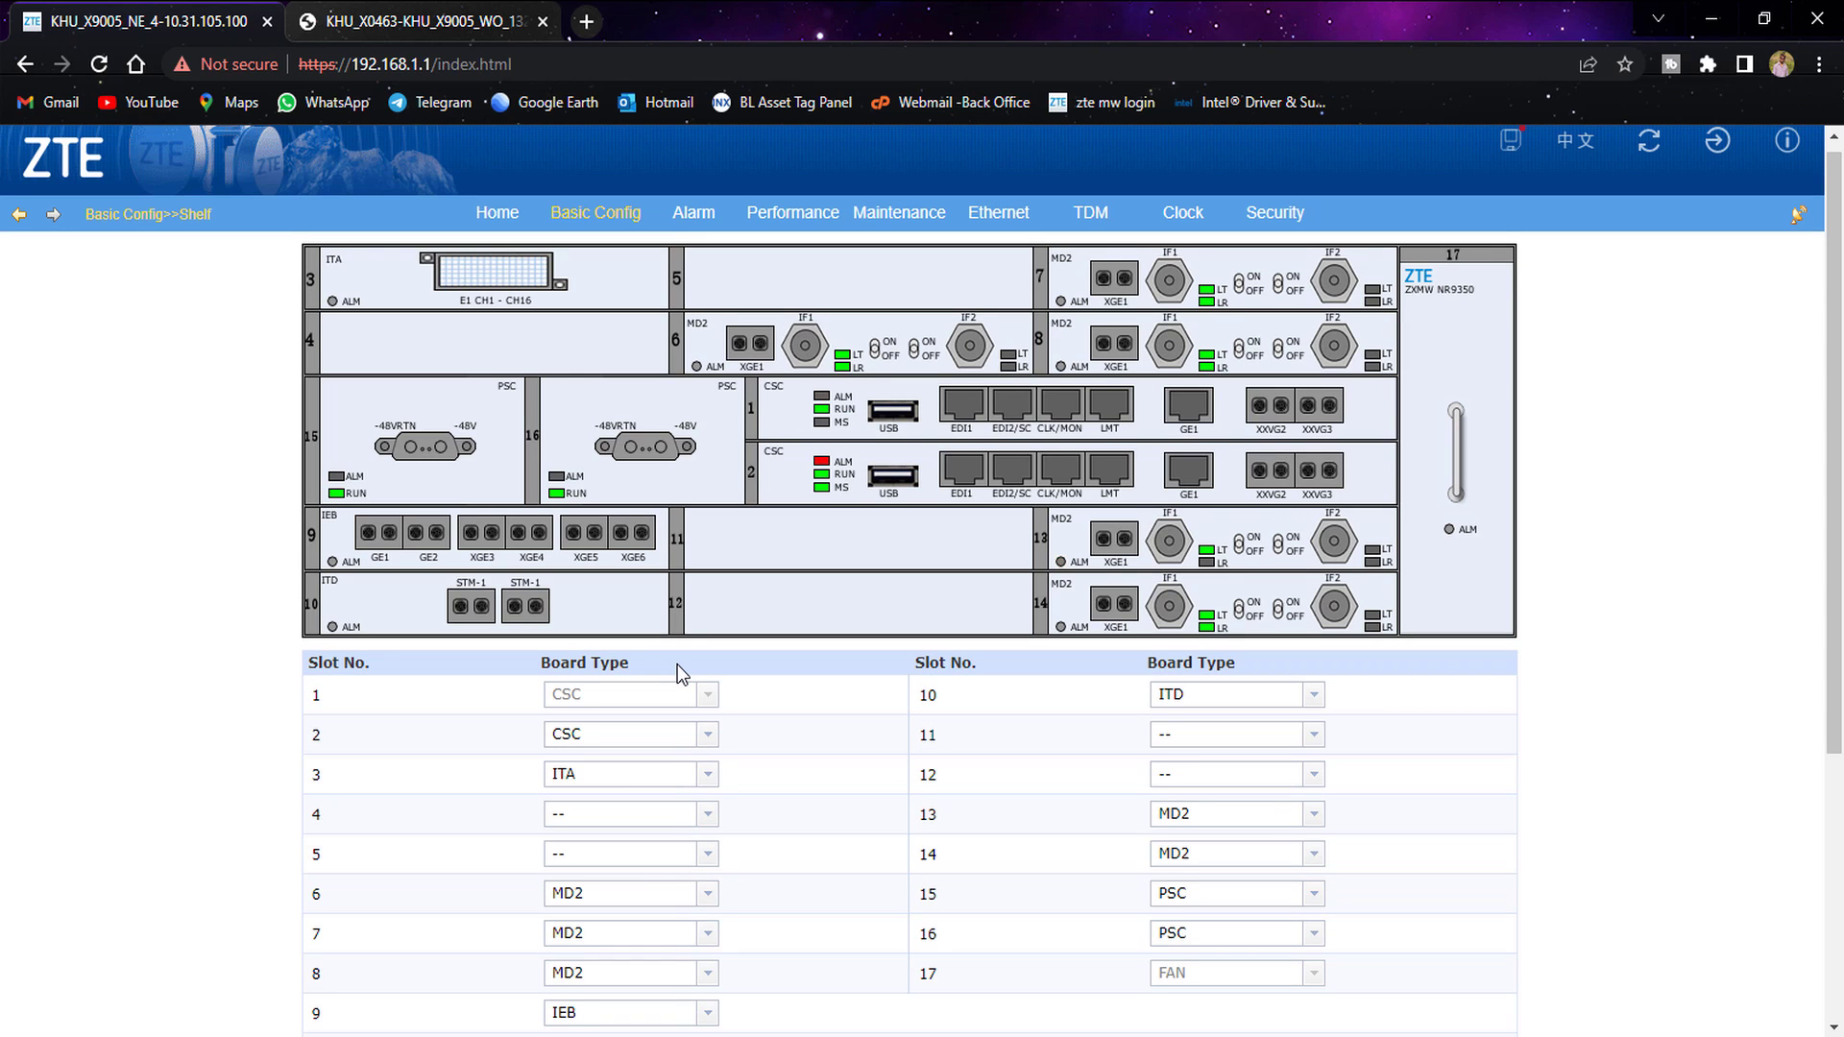
pyautogui.scroll(-4, 736, 719)
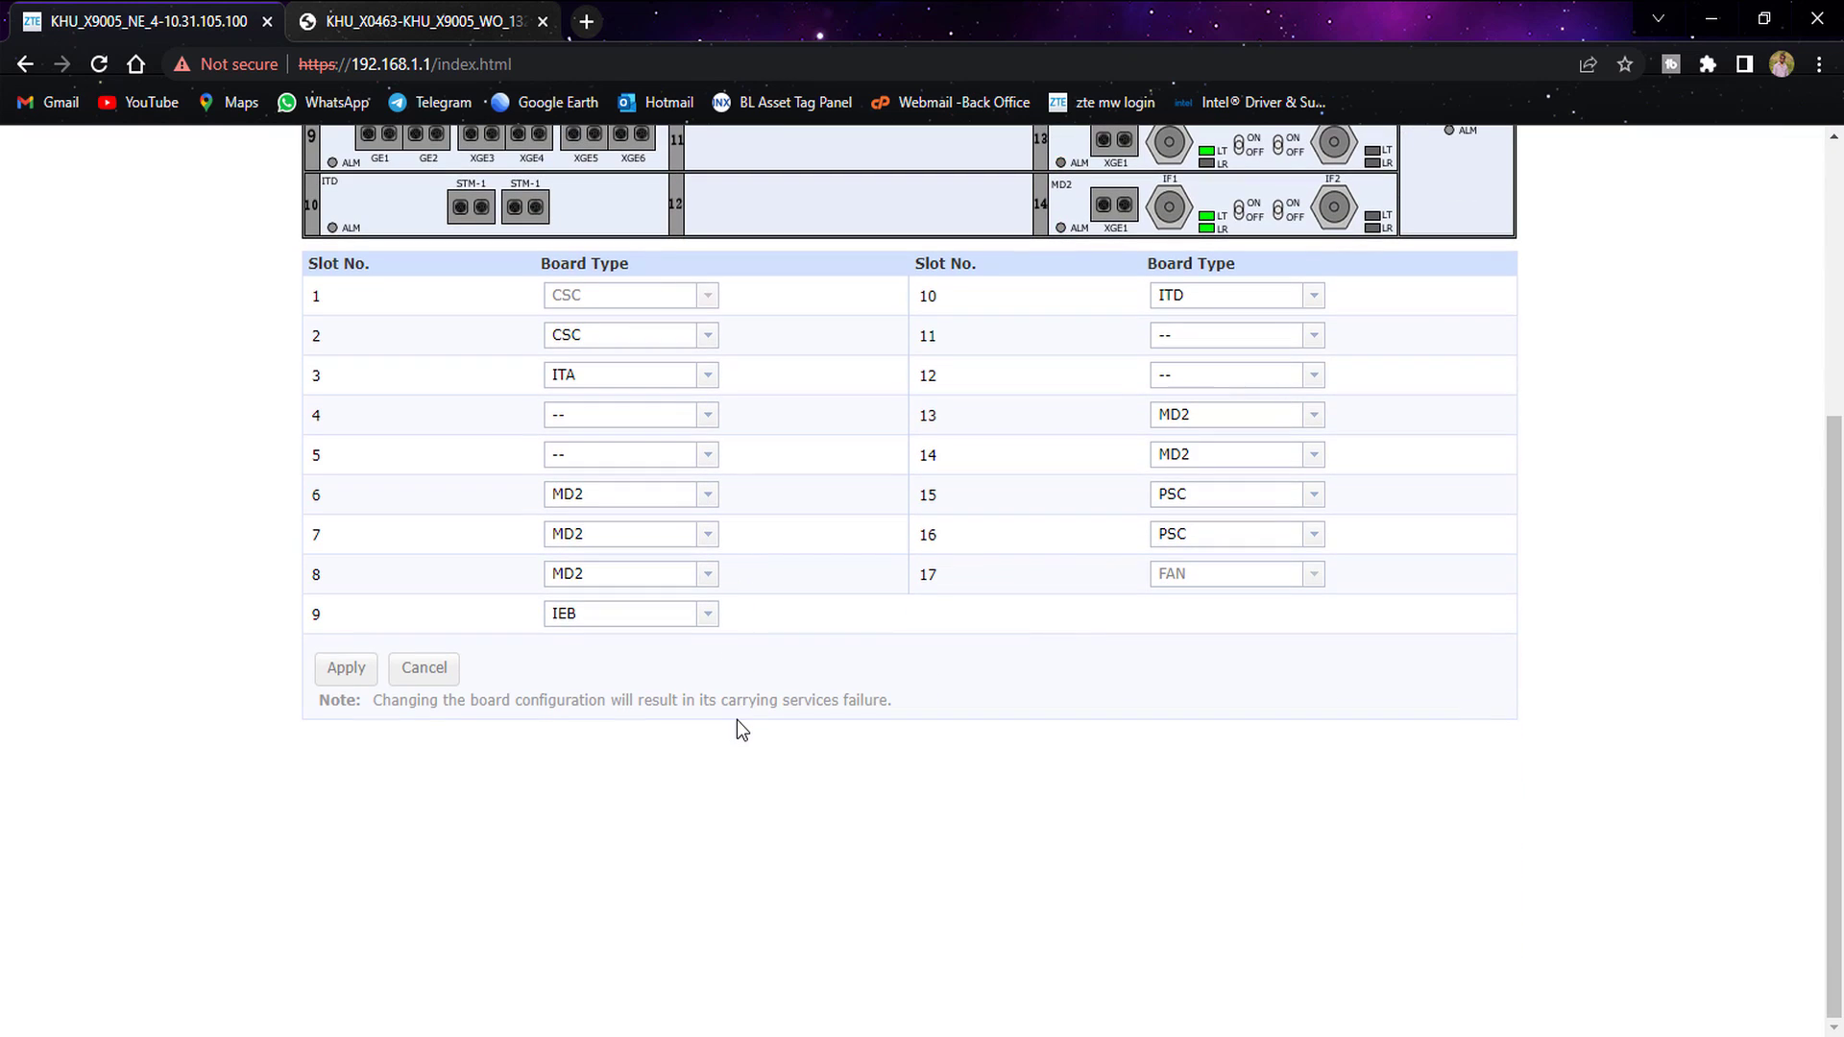
pyautogui.scroll(4, 738, 723)
pyautogui.scroll(-2, 737, 722)
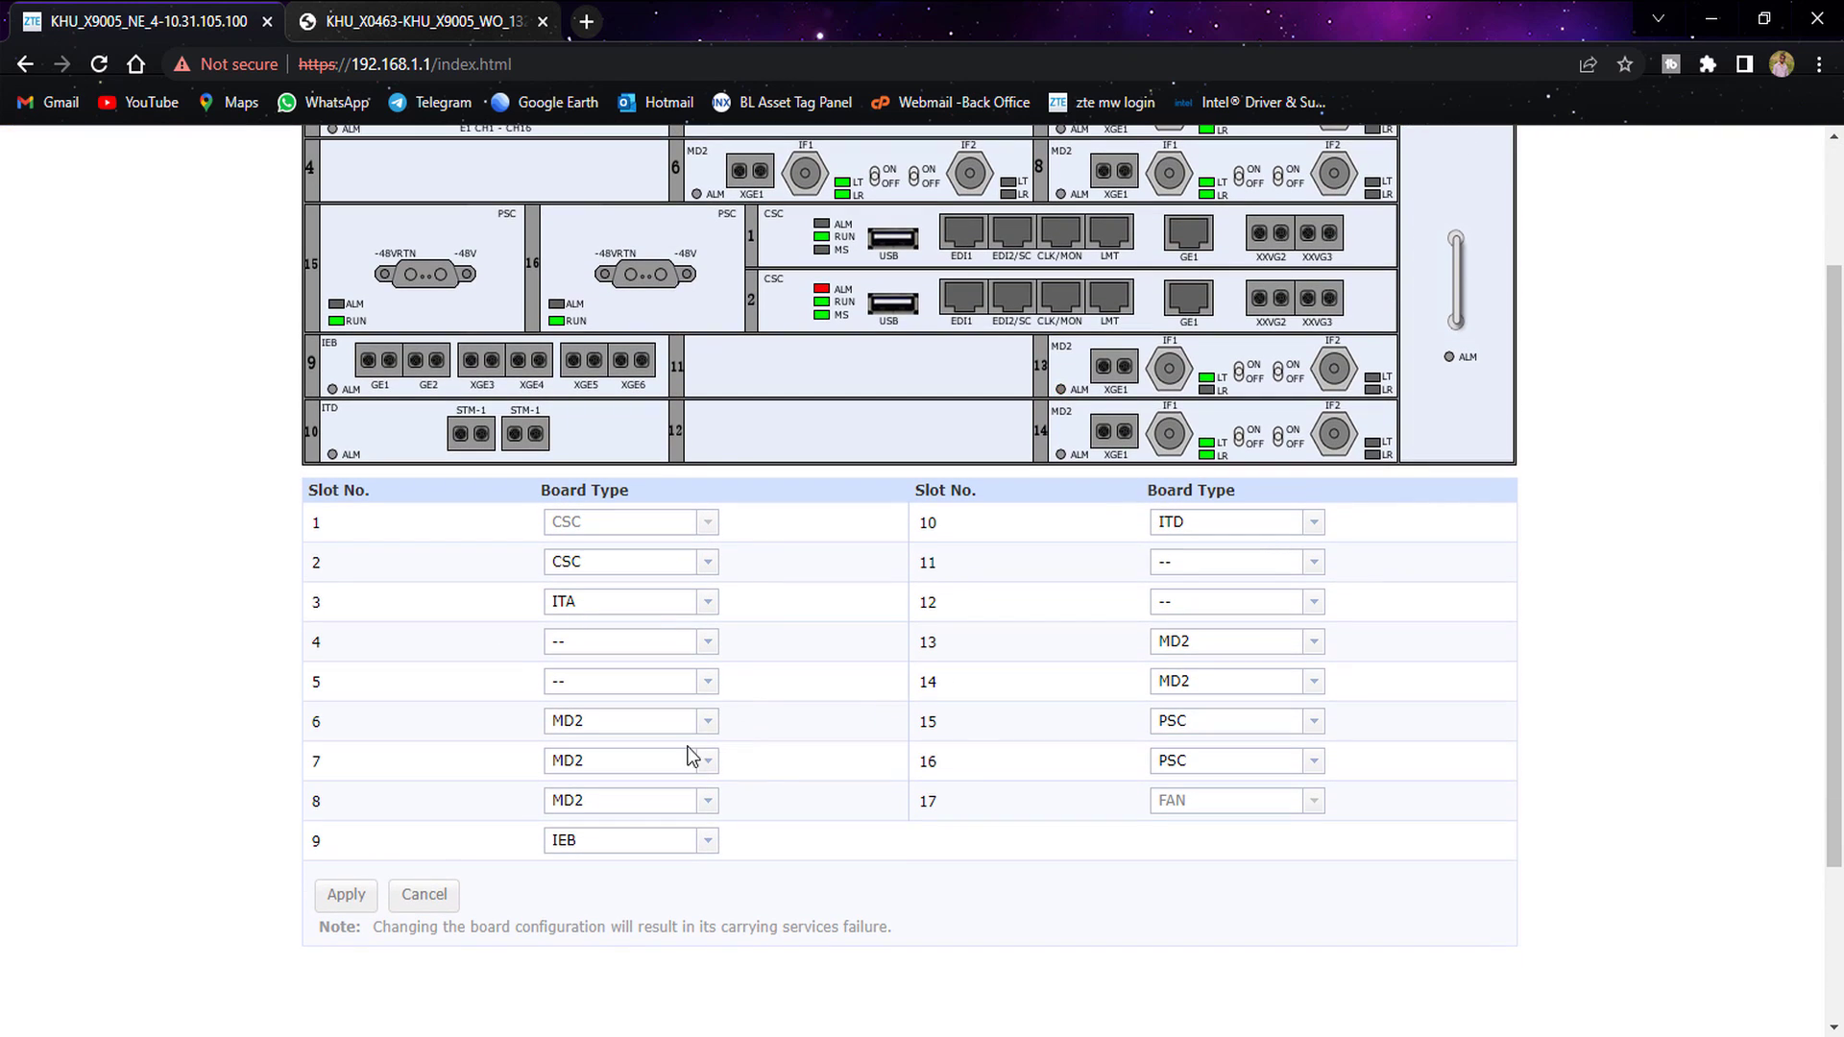
pyautogui.moveTo(942, 641); pyautogui.dragTo(911, 649)
pyautogui.scroll(2, 910, 649)
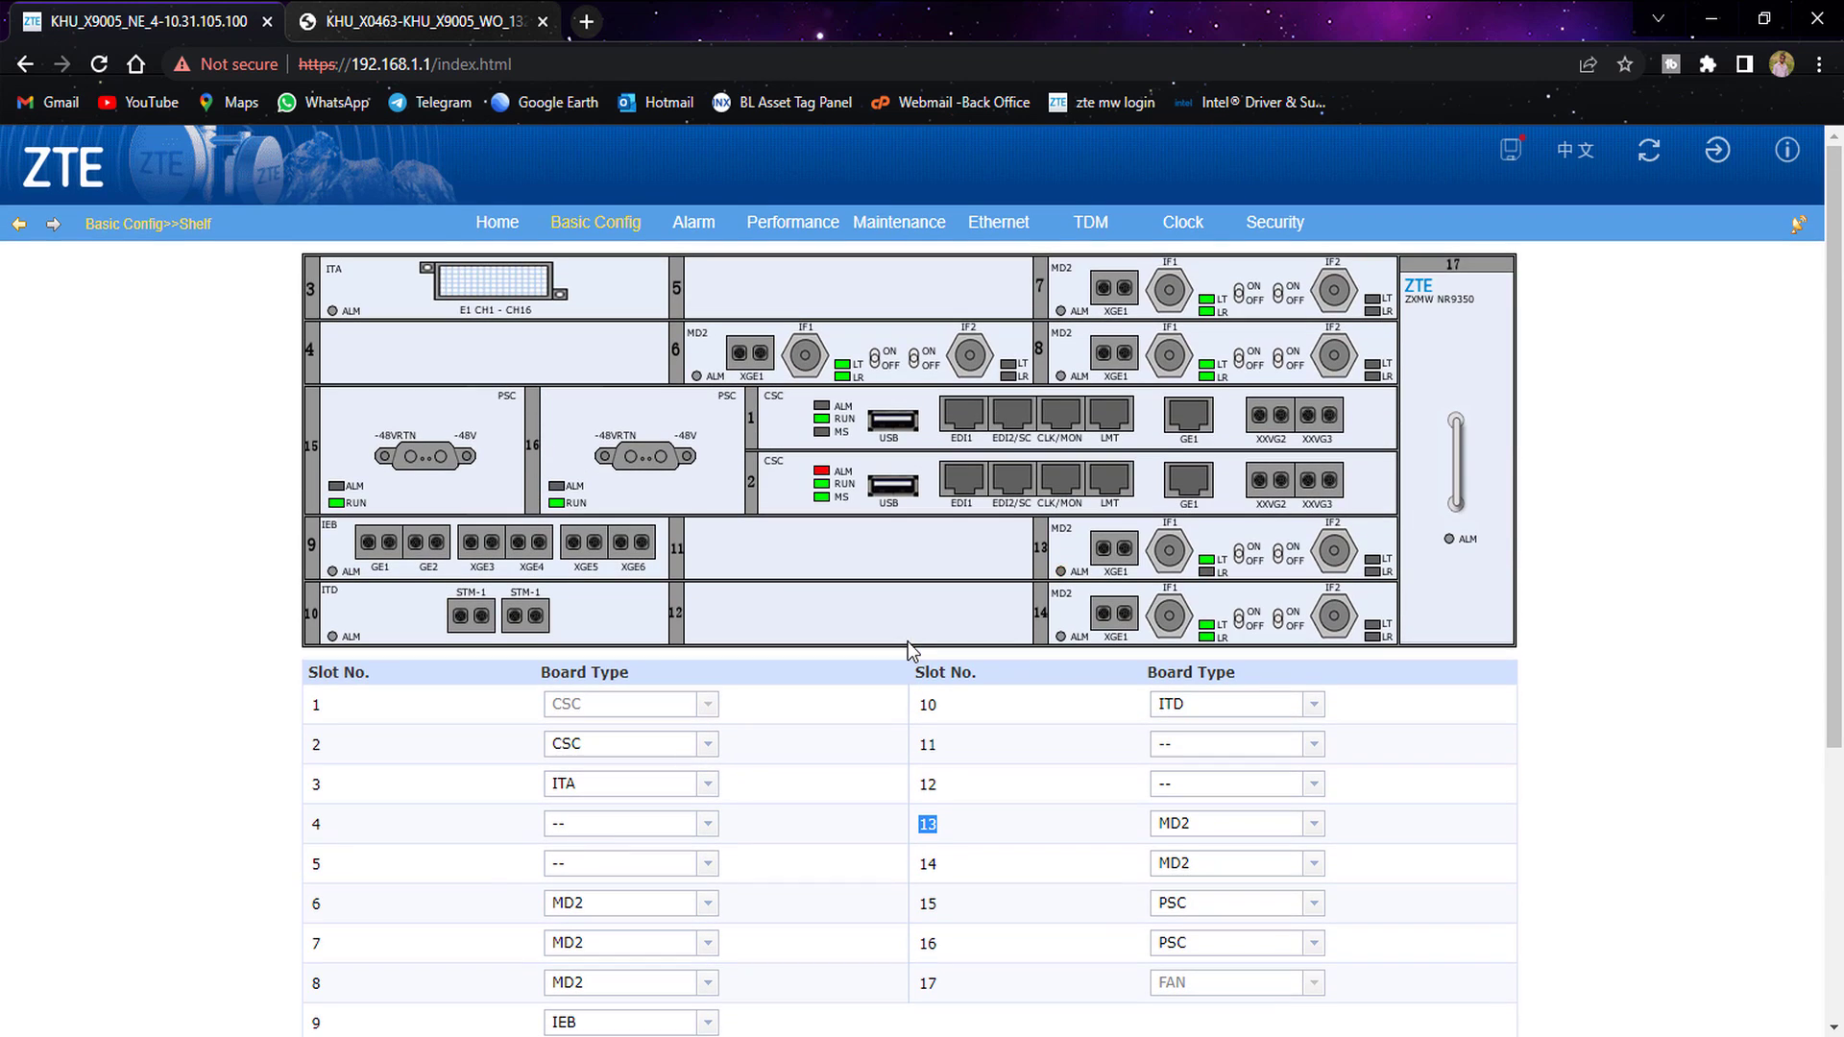
pyautogui.click(822, 482)
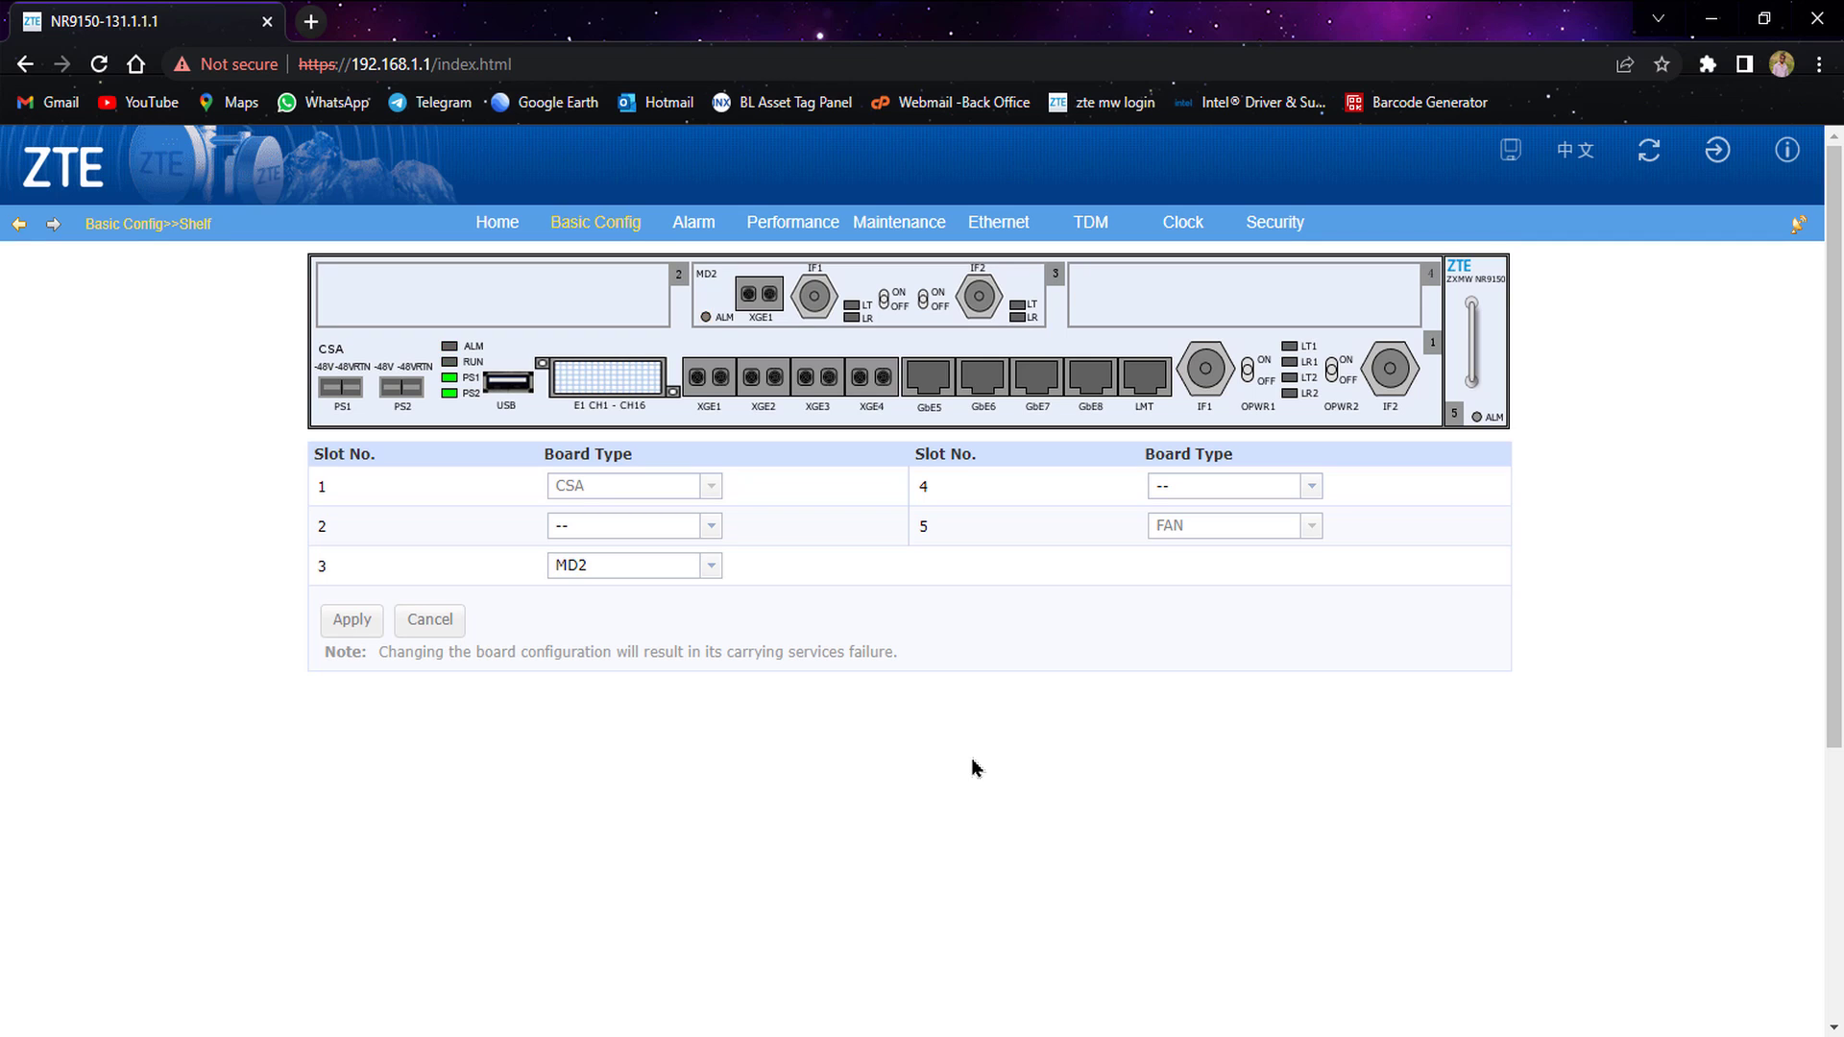
# Step: Open the Radio Channel page, select radio-1/3/0/1, and toggle Auto Refresh
pyautogui.click(570, 220)
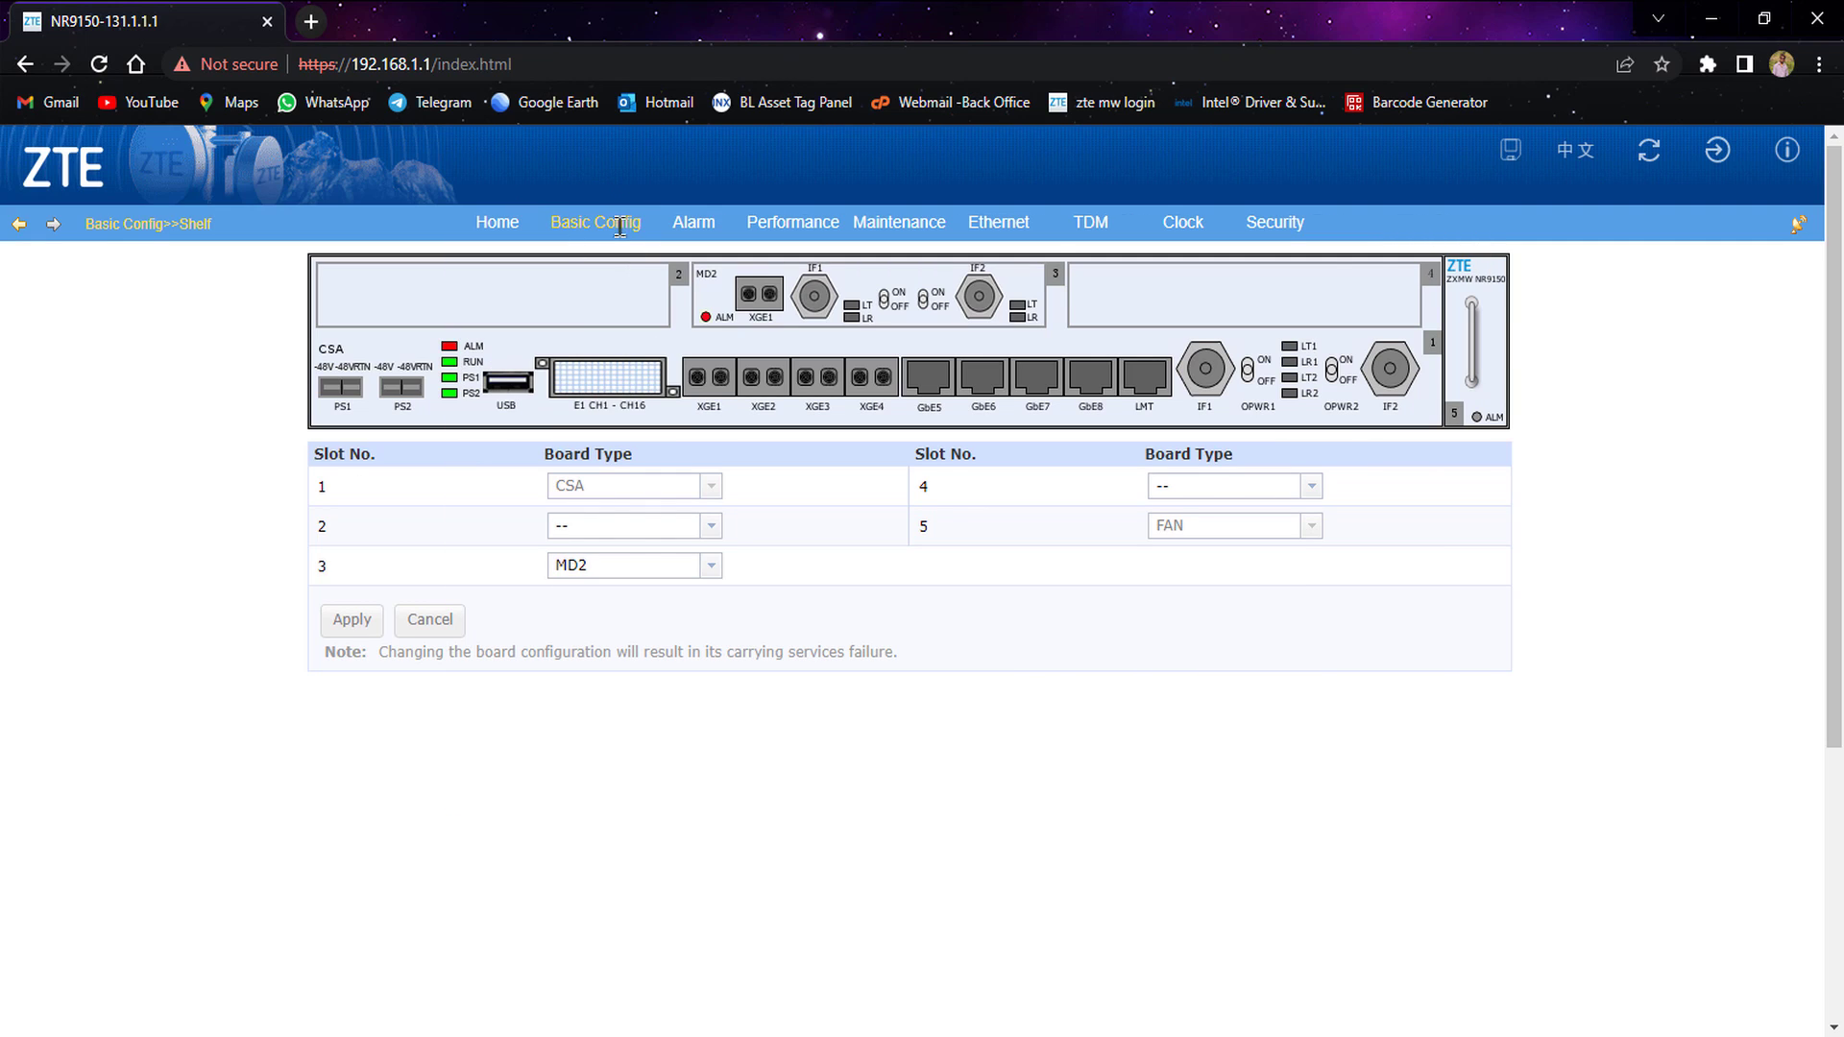
pyautogui.click(604, 224)
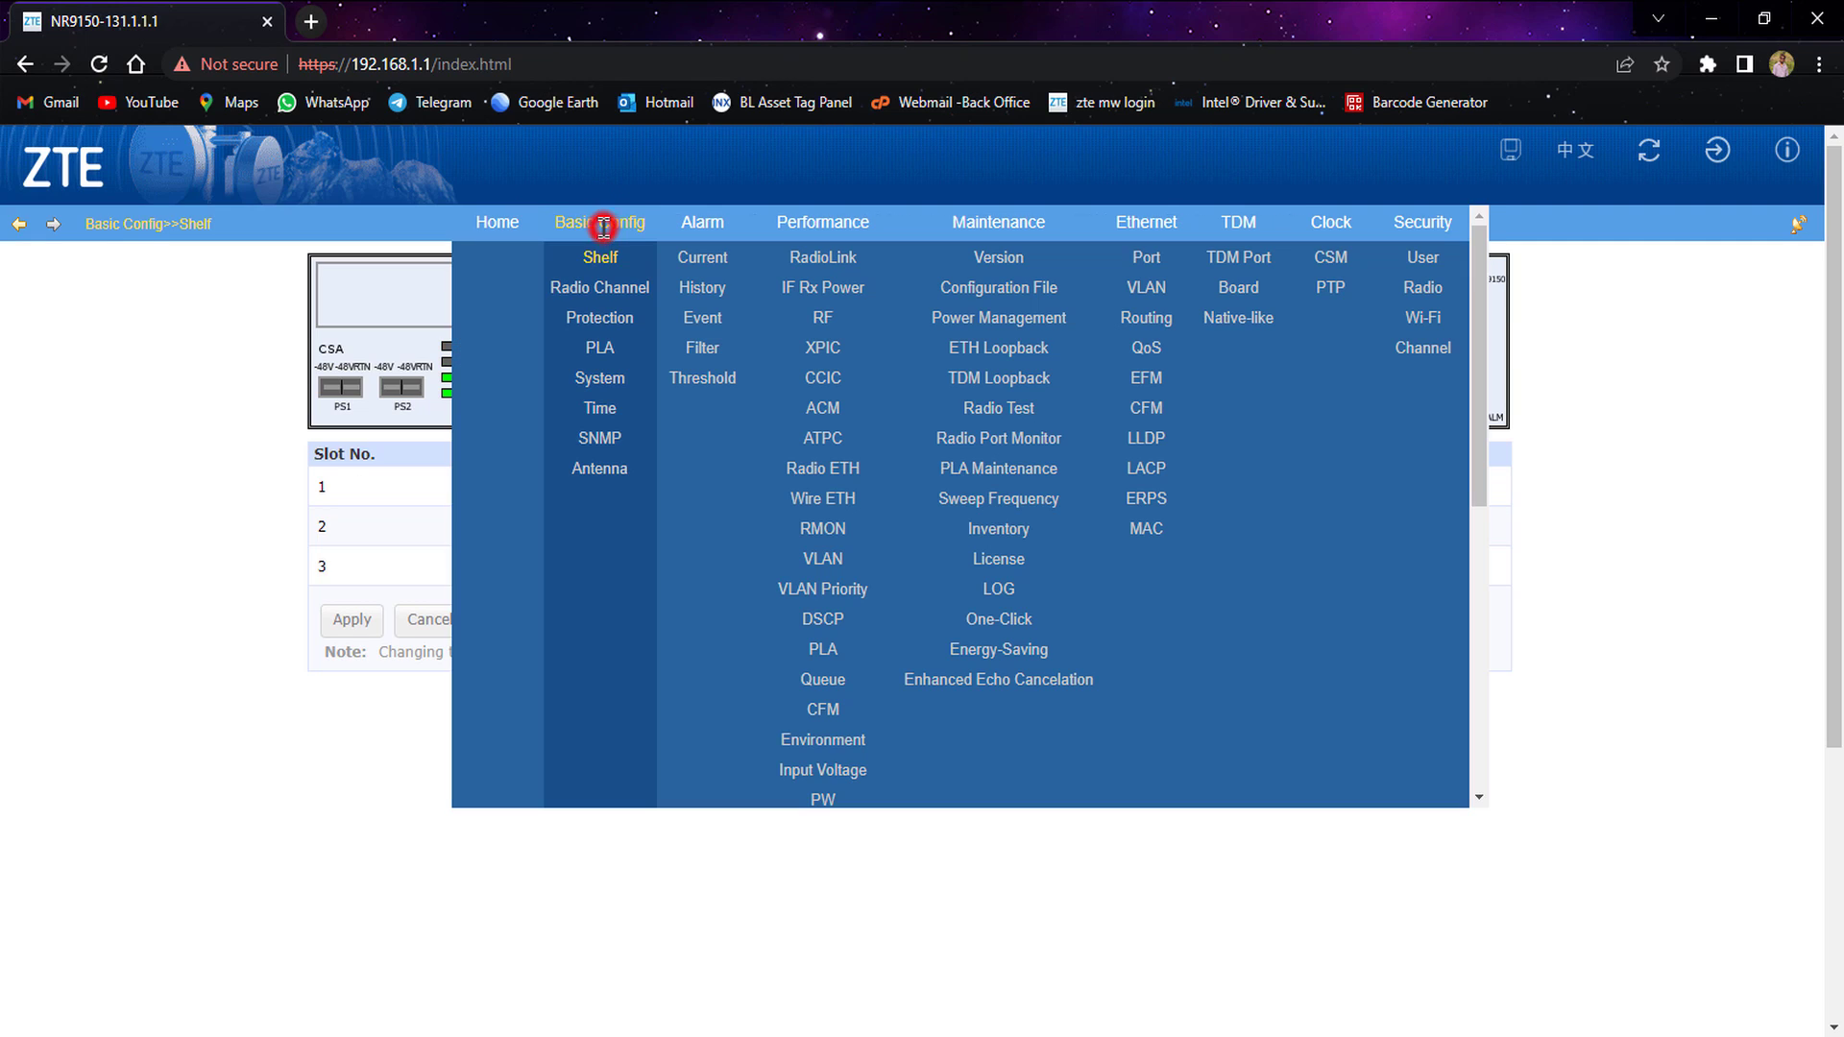
pyautogui.click(600, 288)
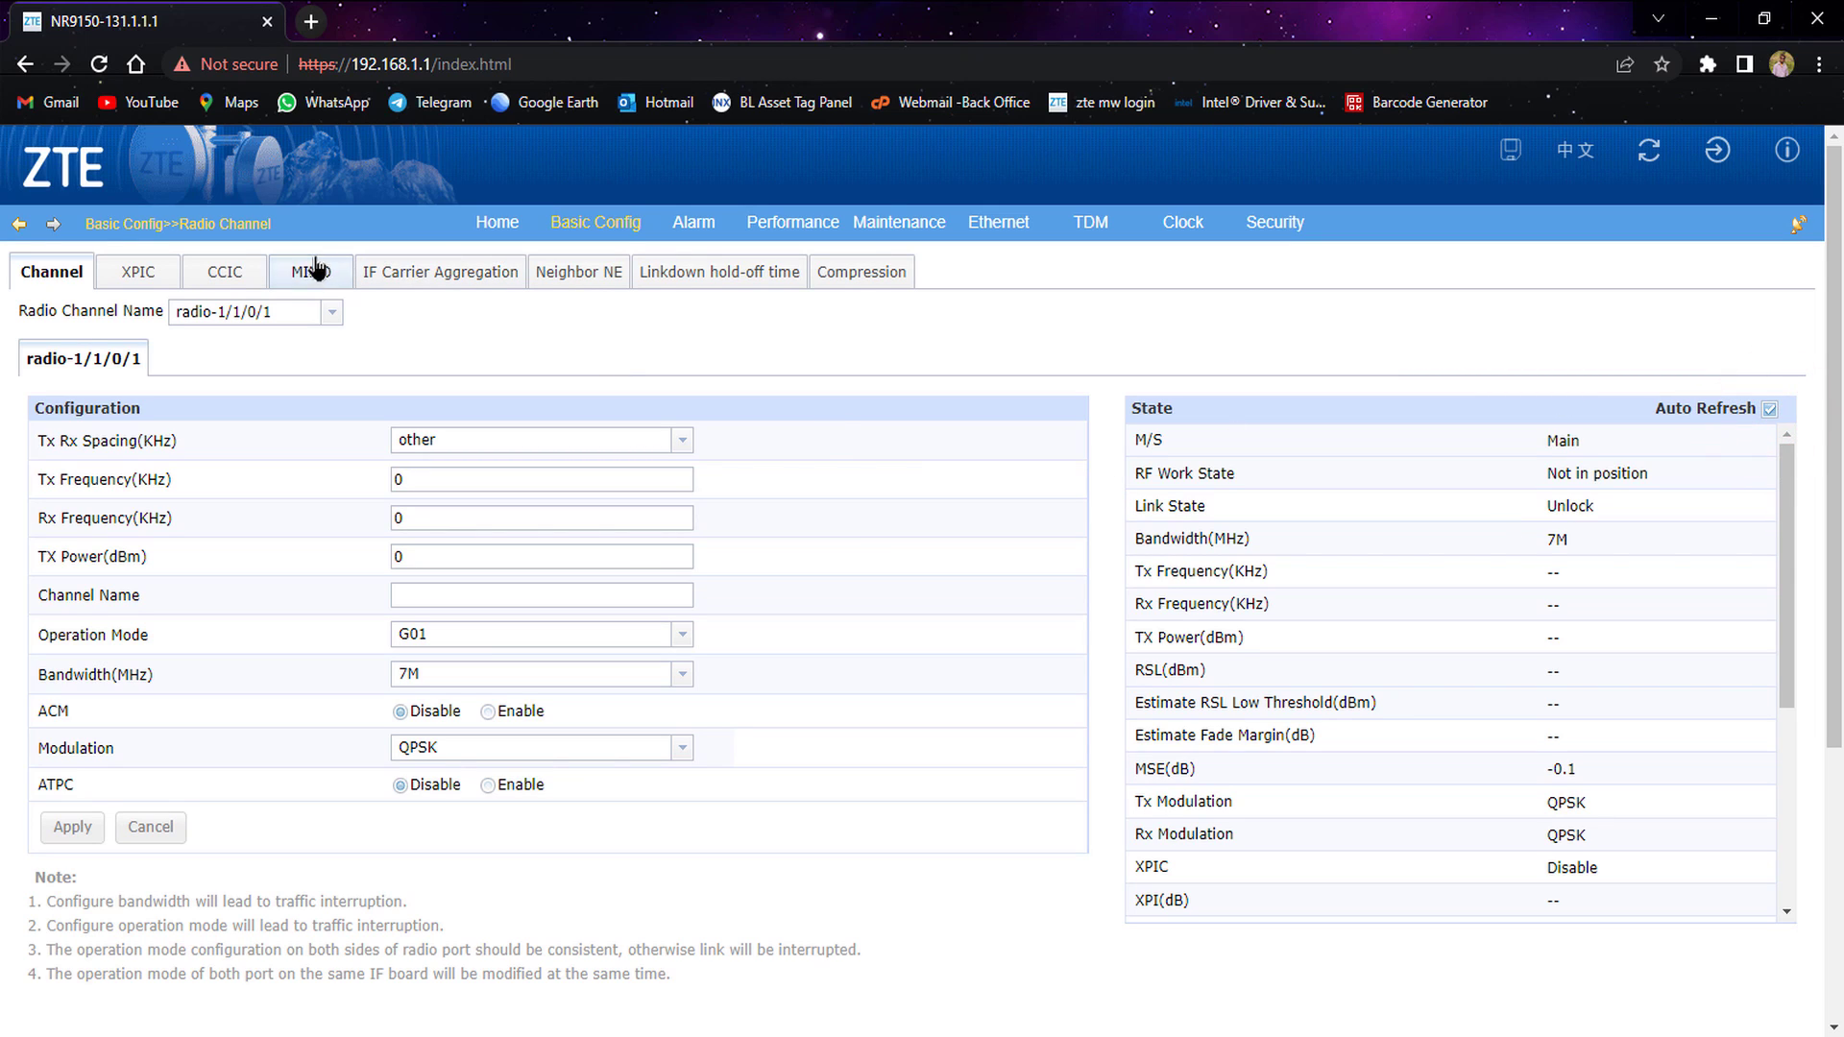
pyautogui.click(300, 312)
pyautogui.click(265, 388)
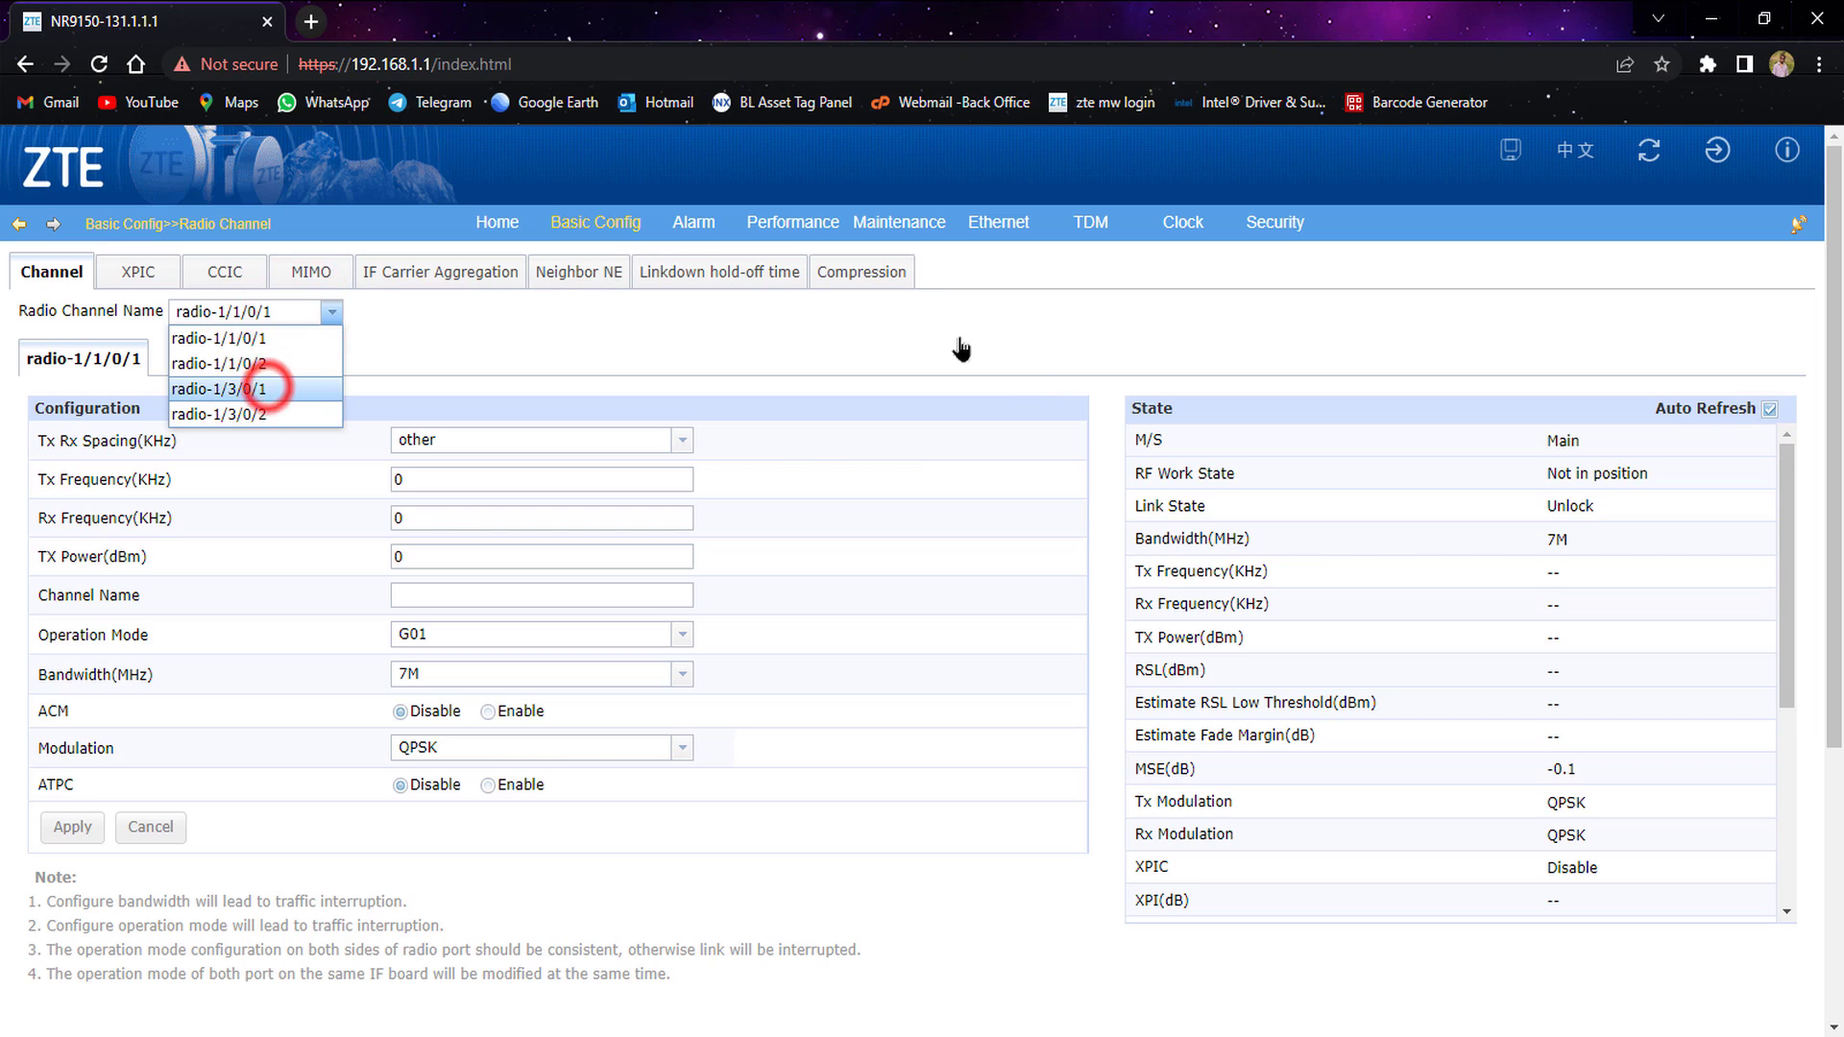
pyautogui.click(1769, 410)
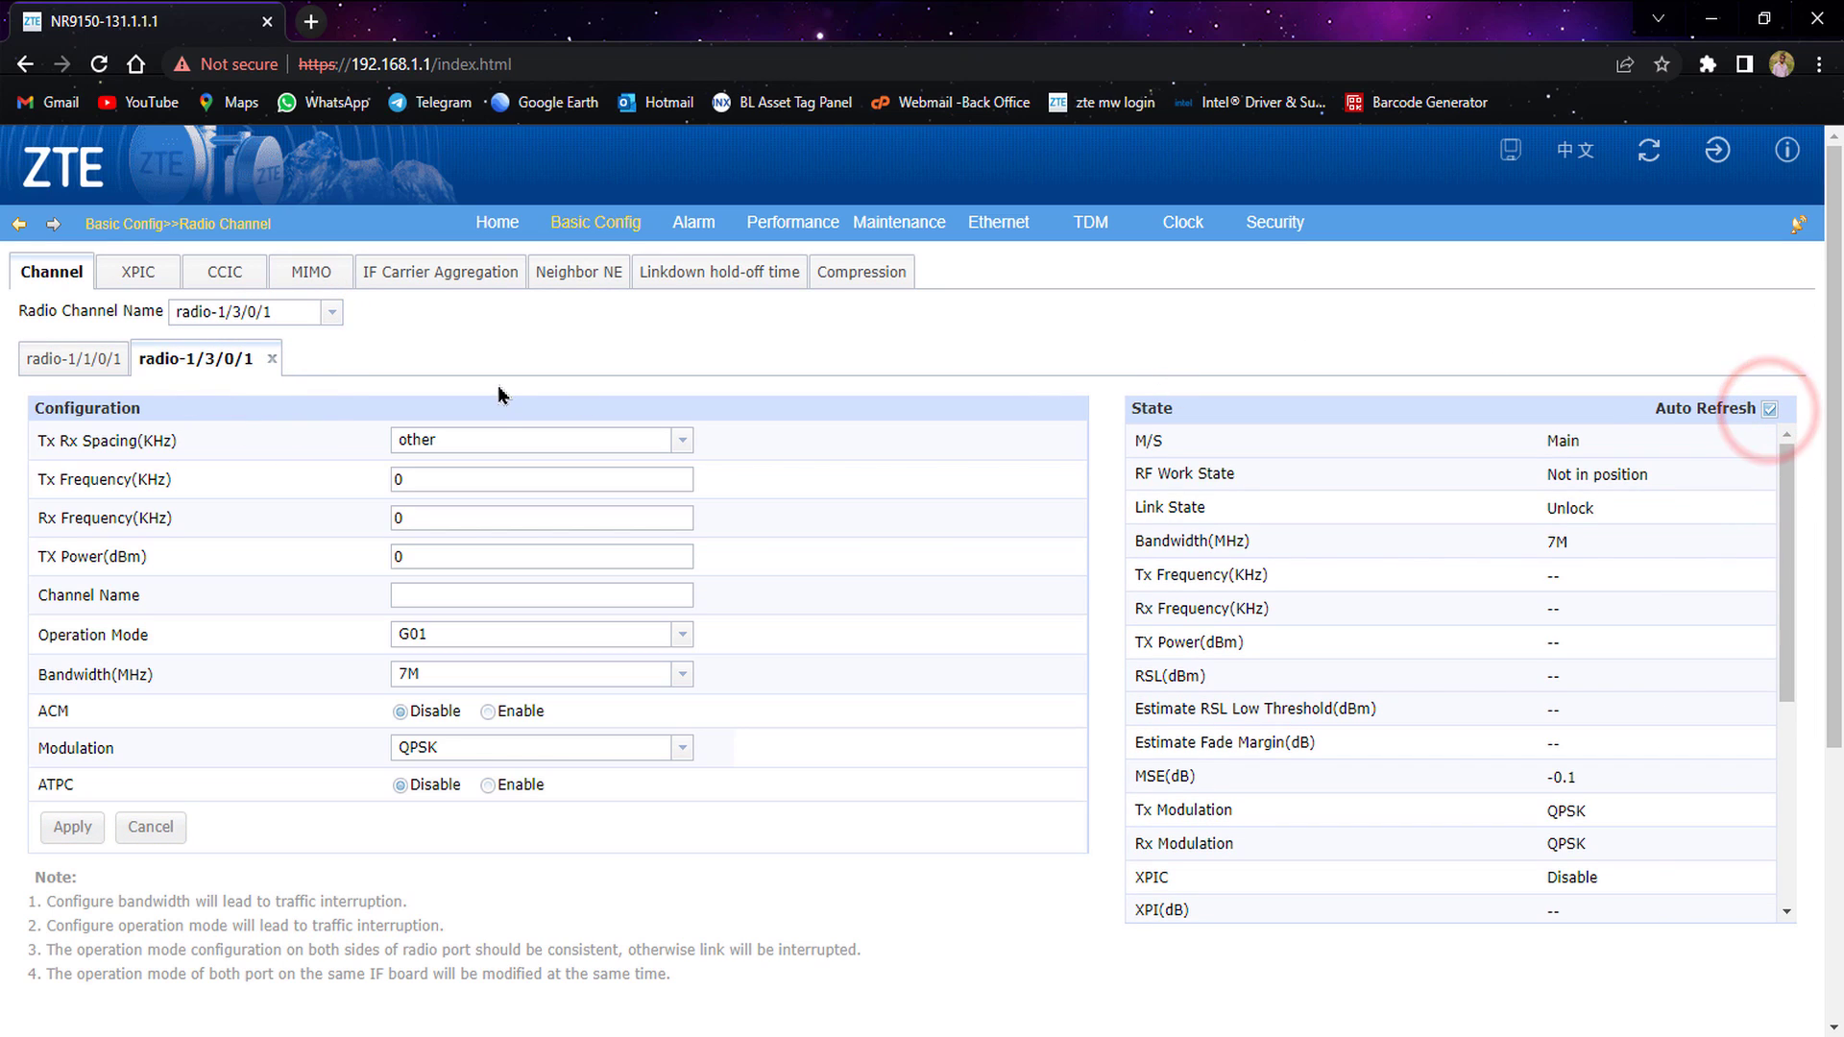
# Step: Select radio-1/3/0/2, then refresh the live state readings of both radio channels
pyautogui.click(325, 313)
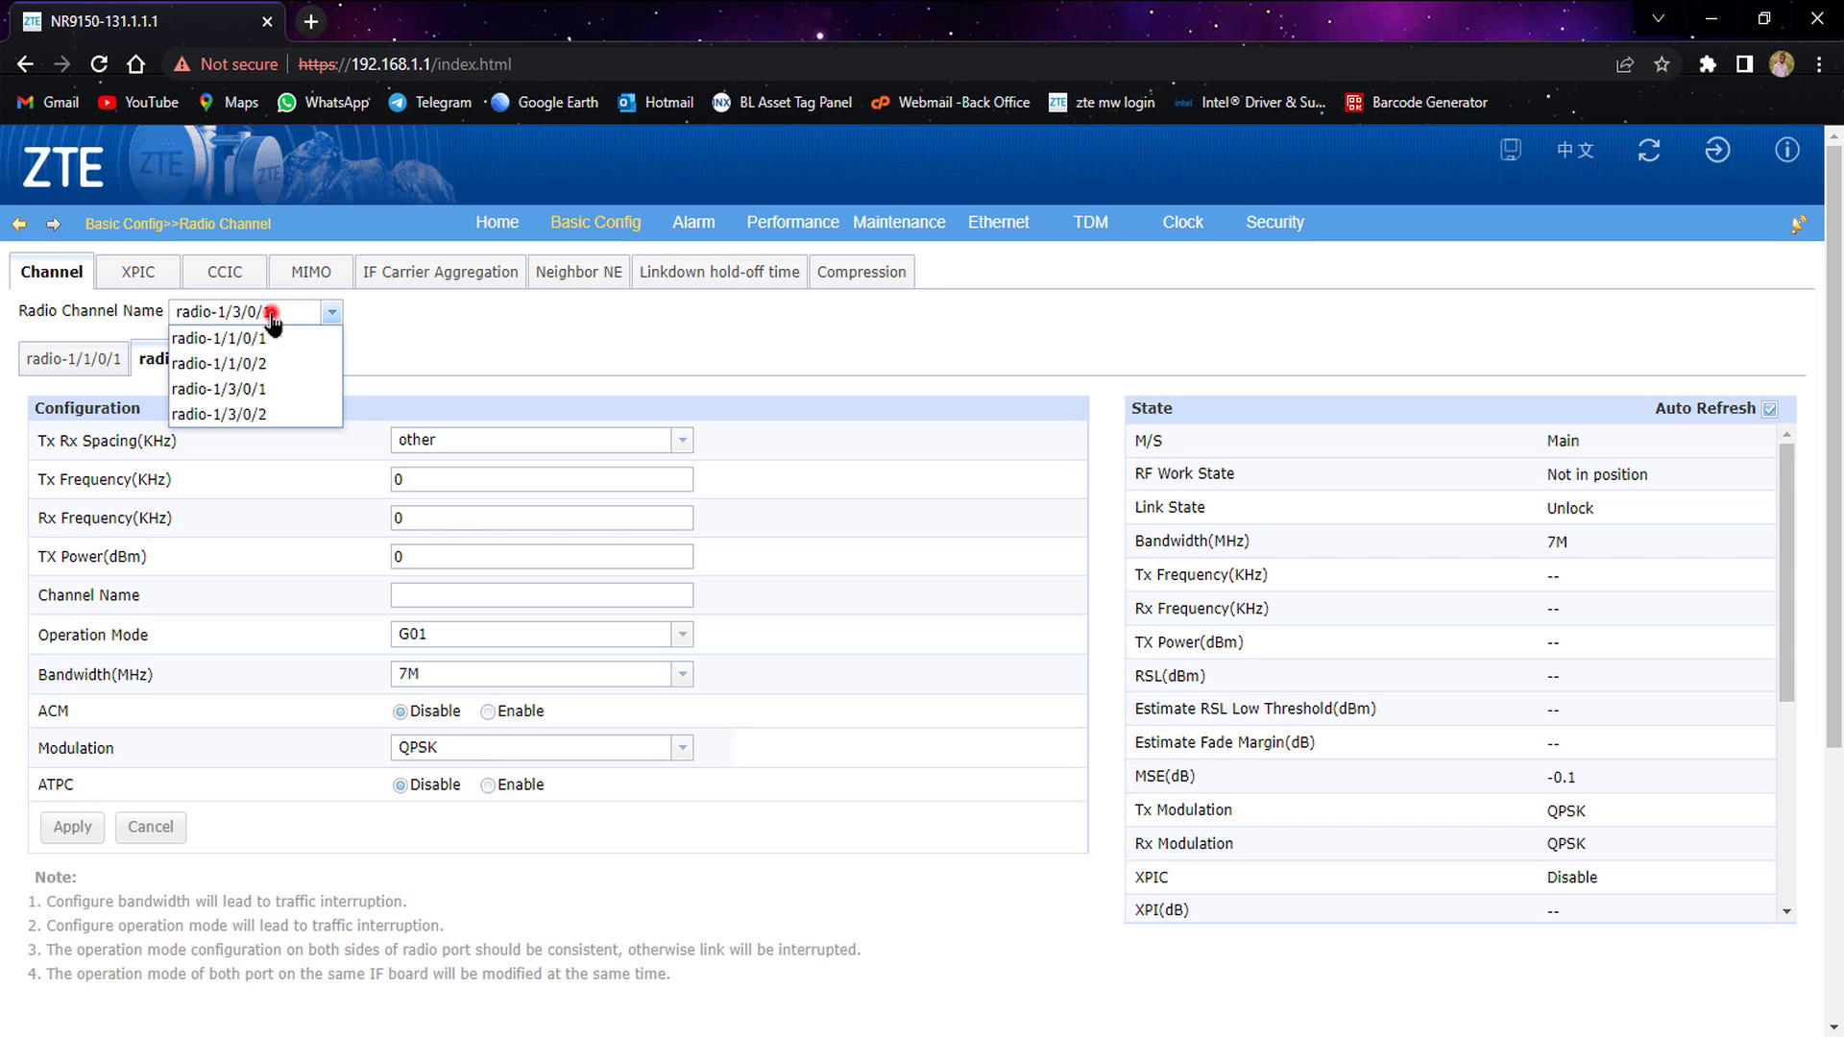
pyautogui.click(269, 415)
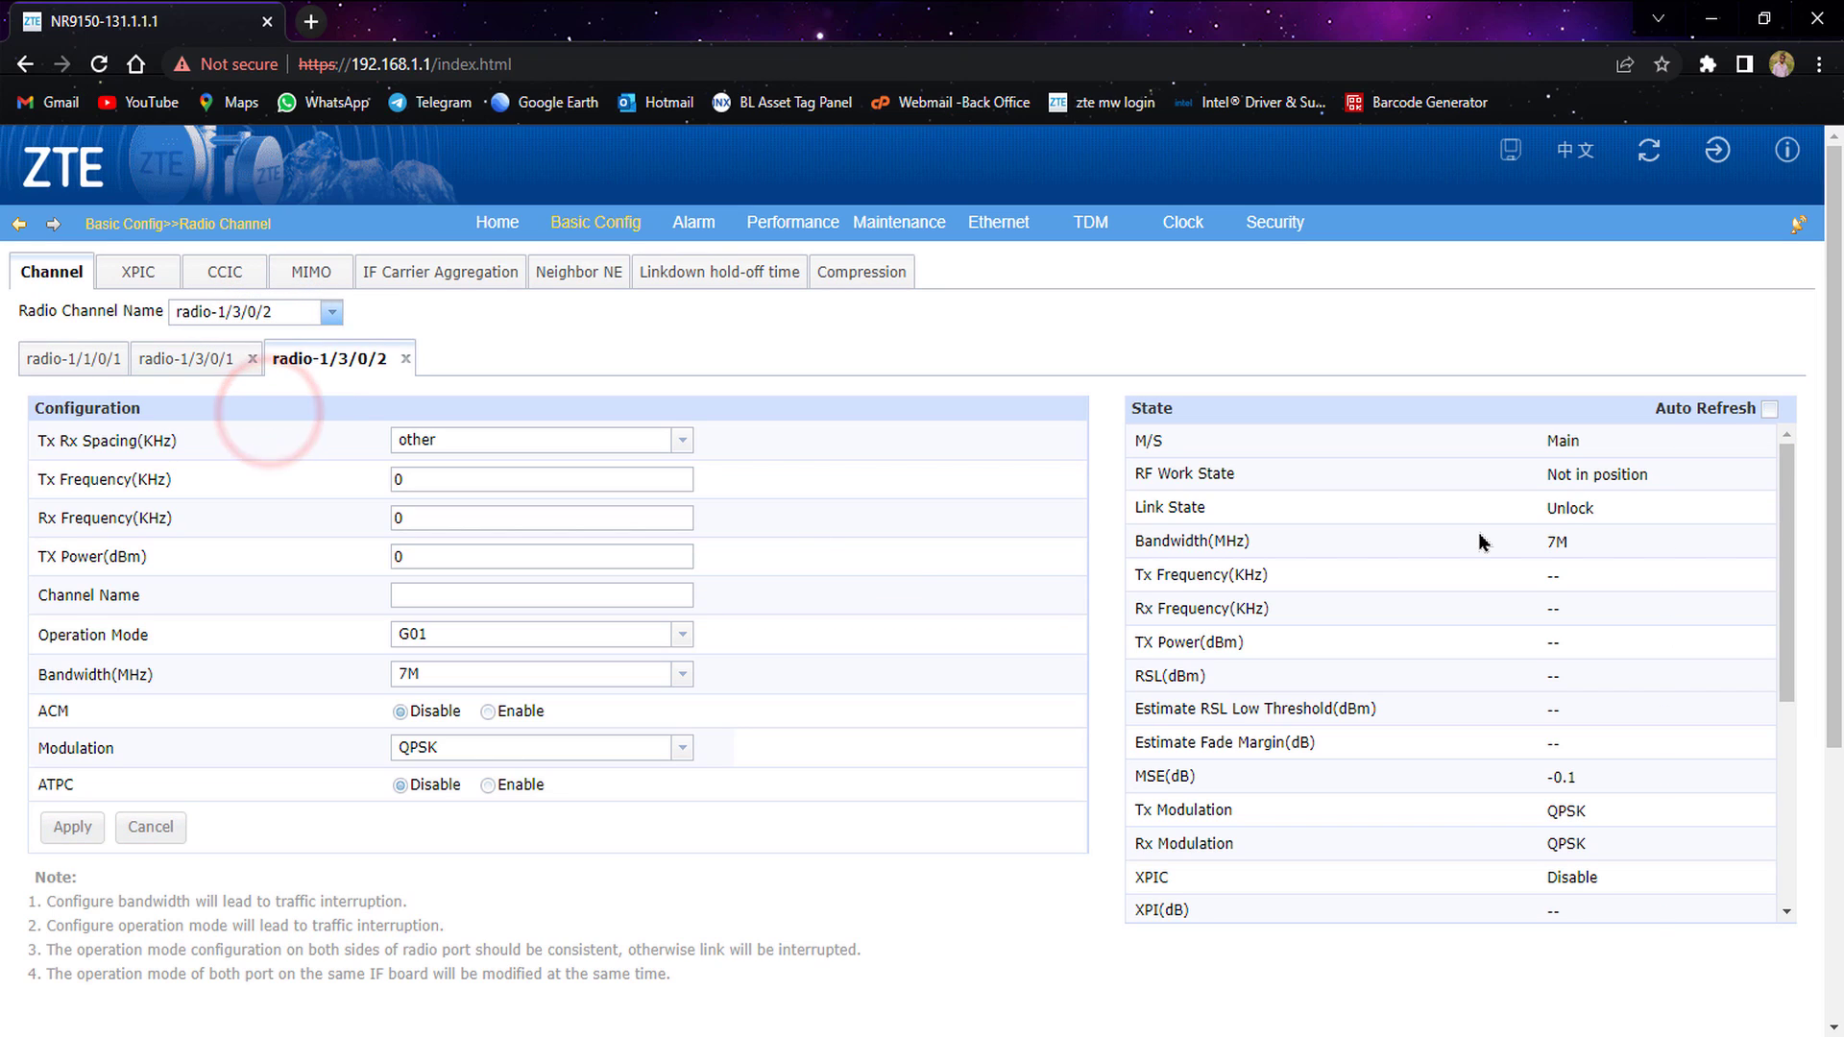
pyautogui.click(1769, 410)
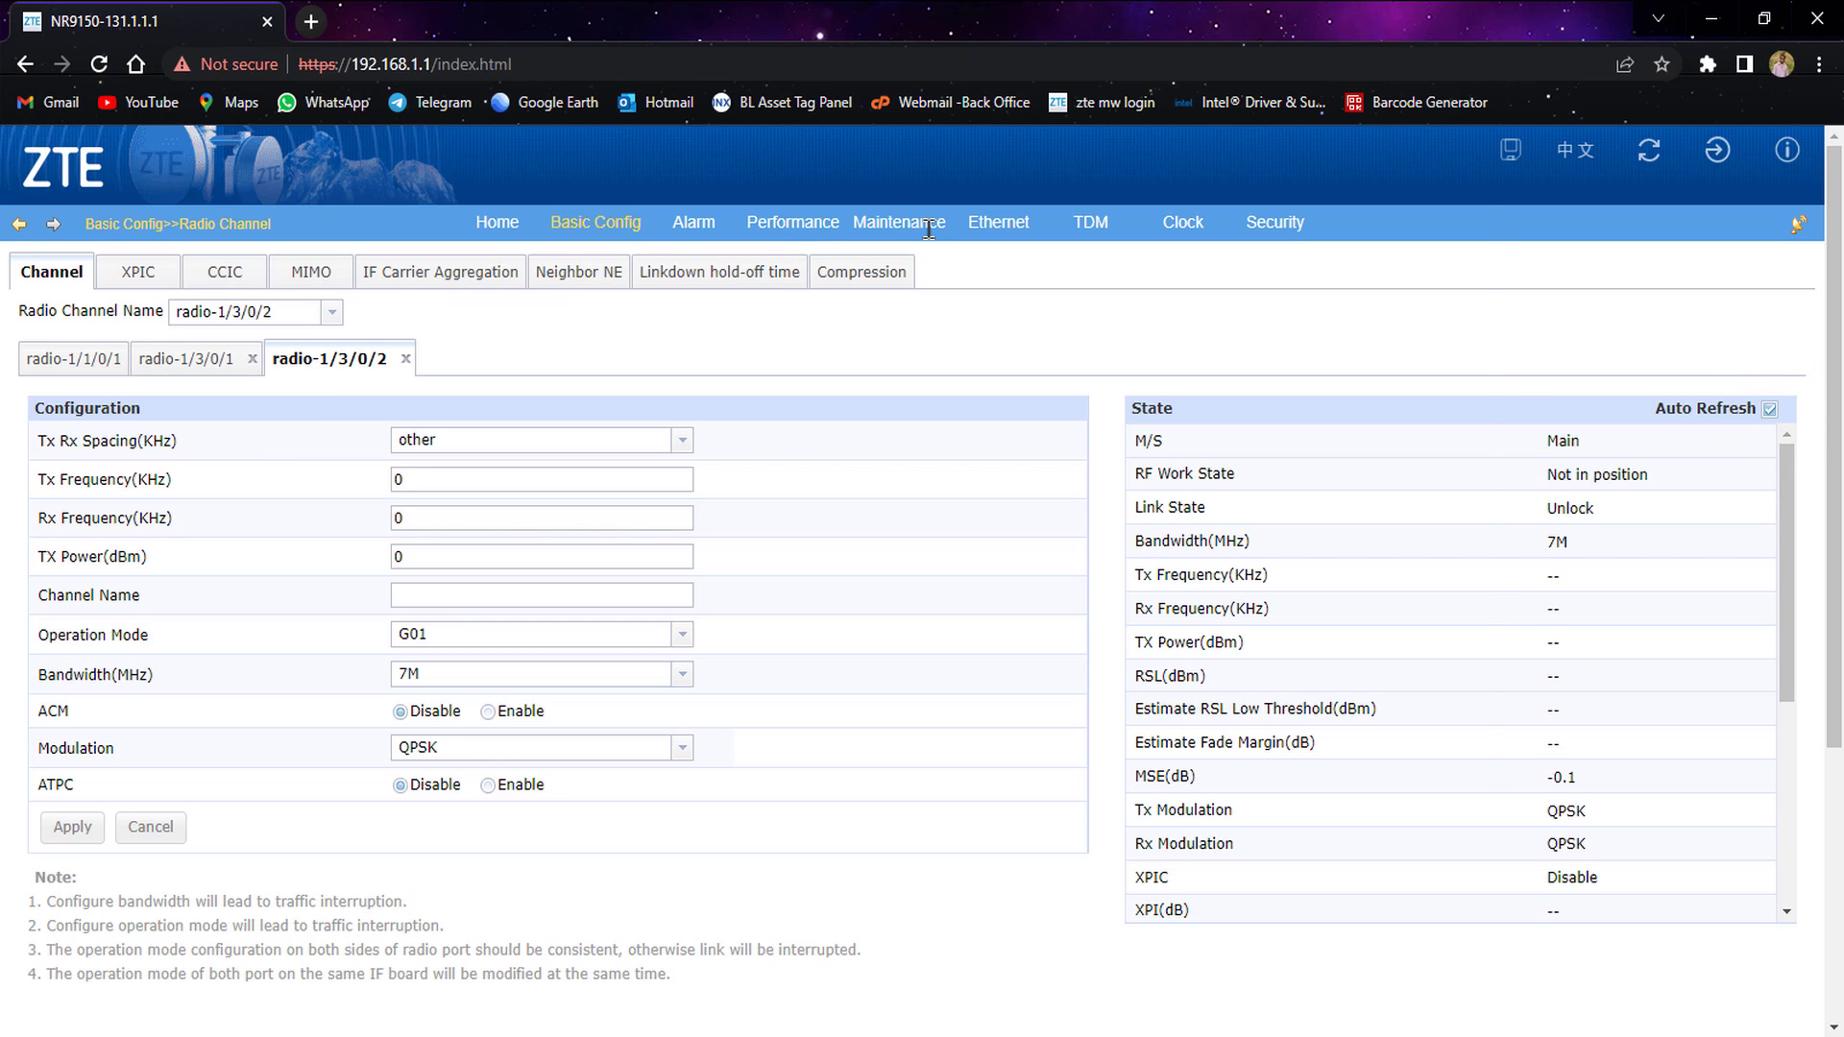
pyautogui.moveTo(928, 227)
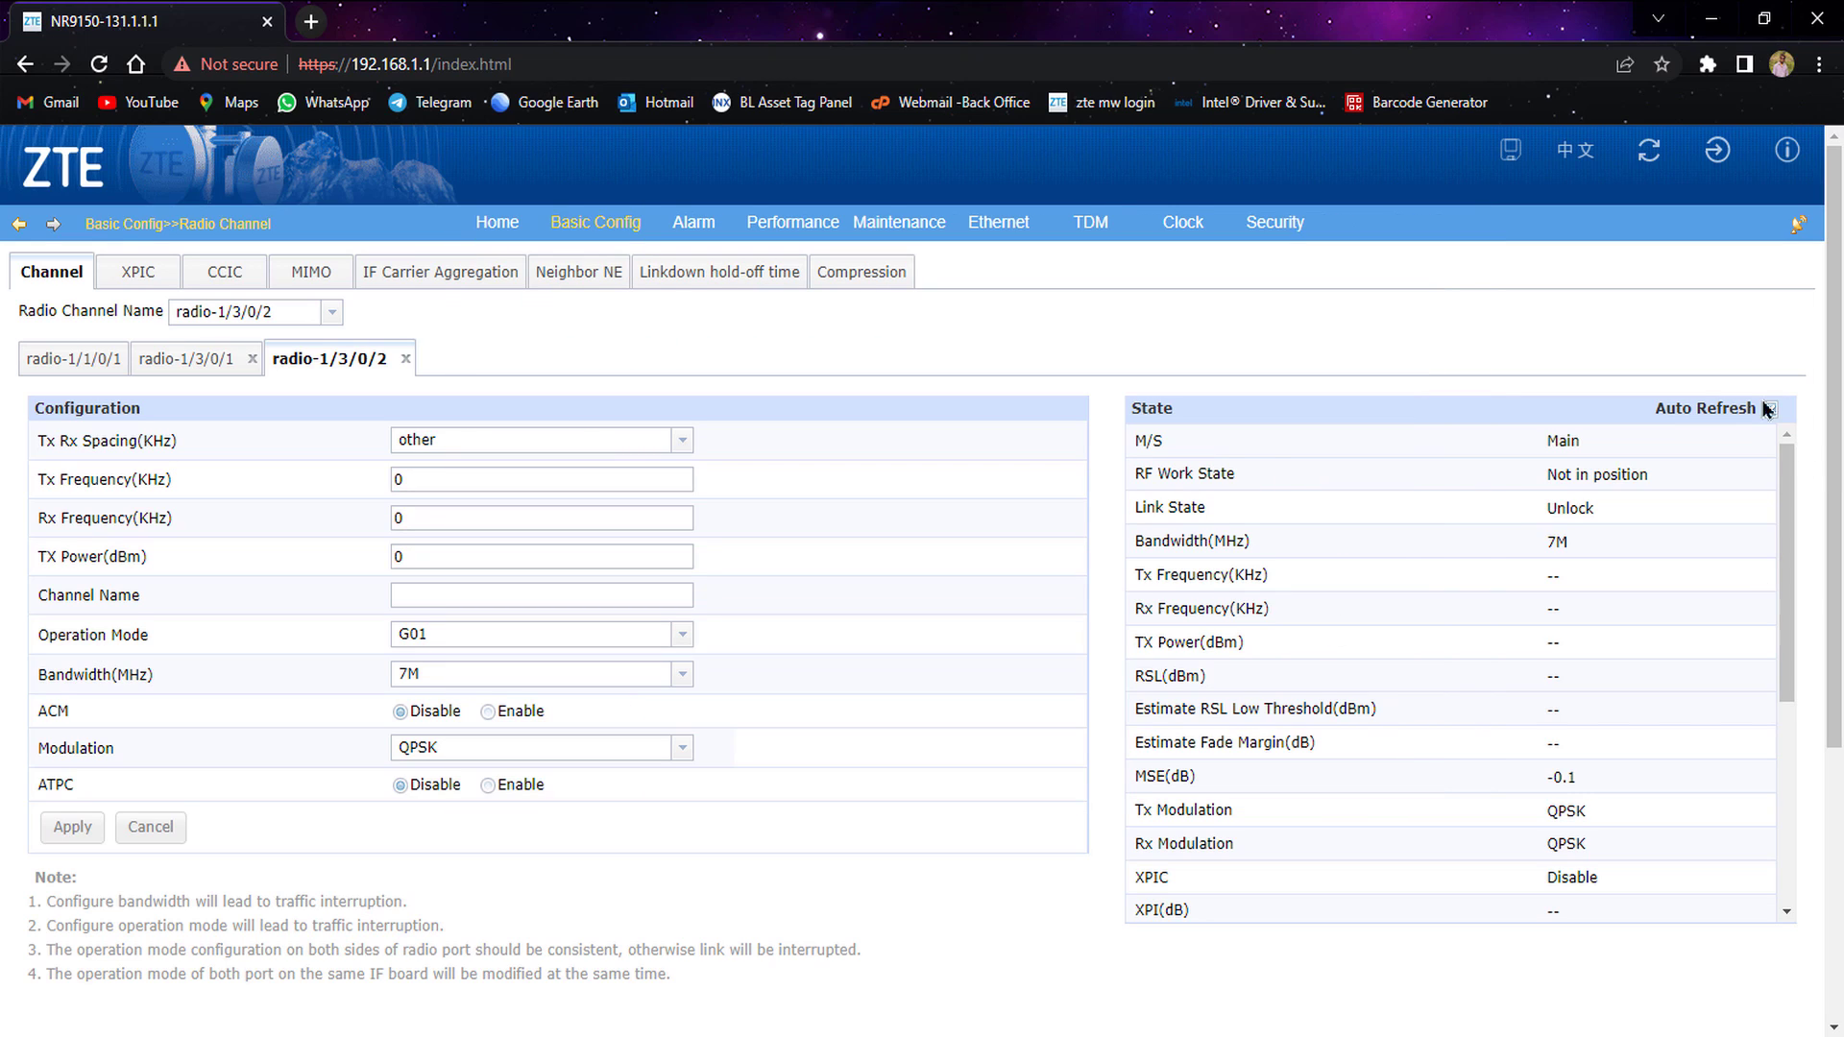
pyautogui.click(1769, 410)
pyautogui.click(1767, 408)
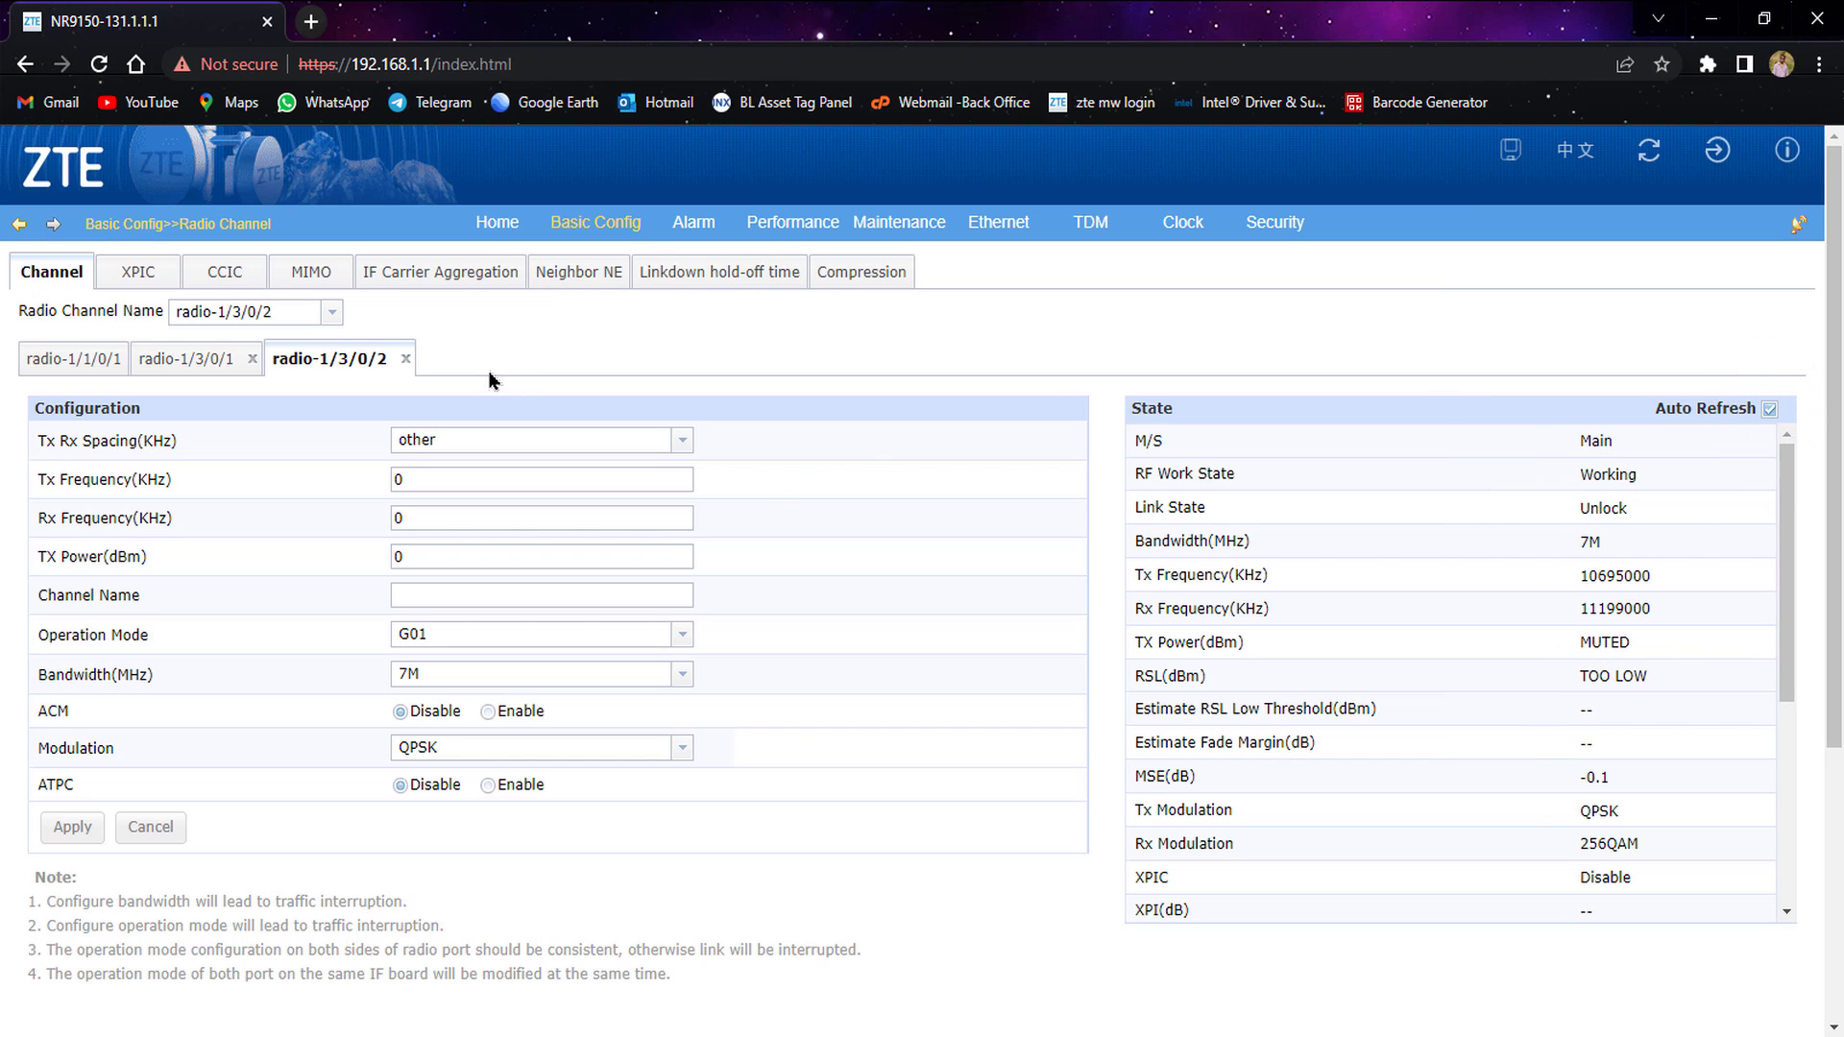
pyautogui.click(182, 361)
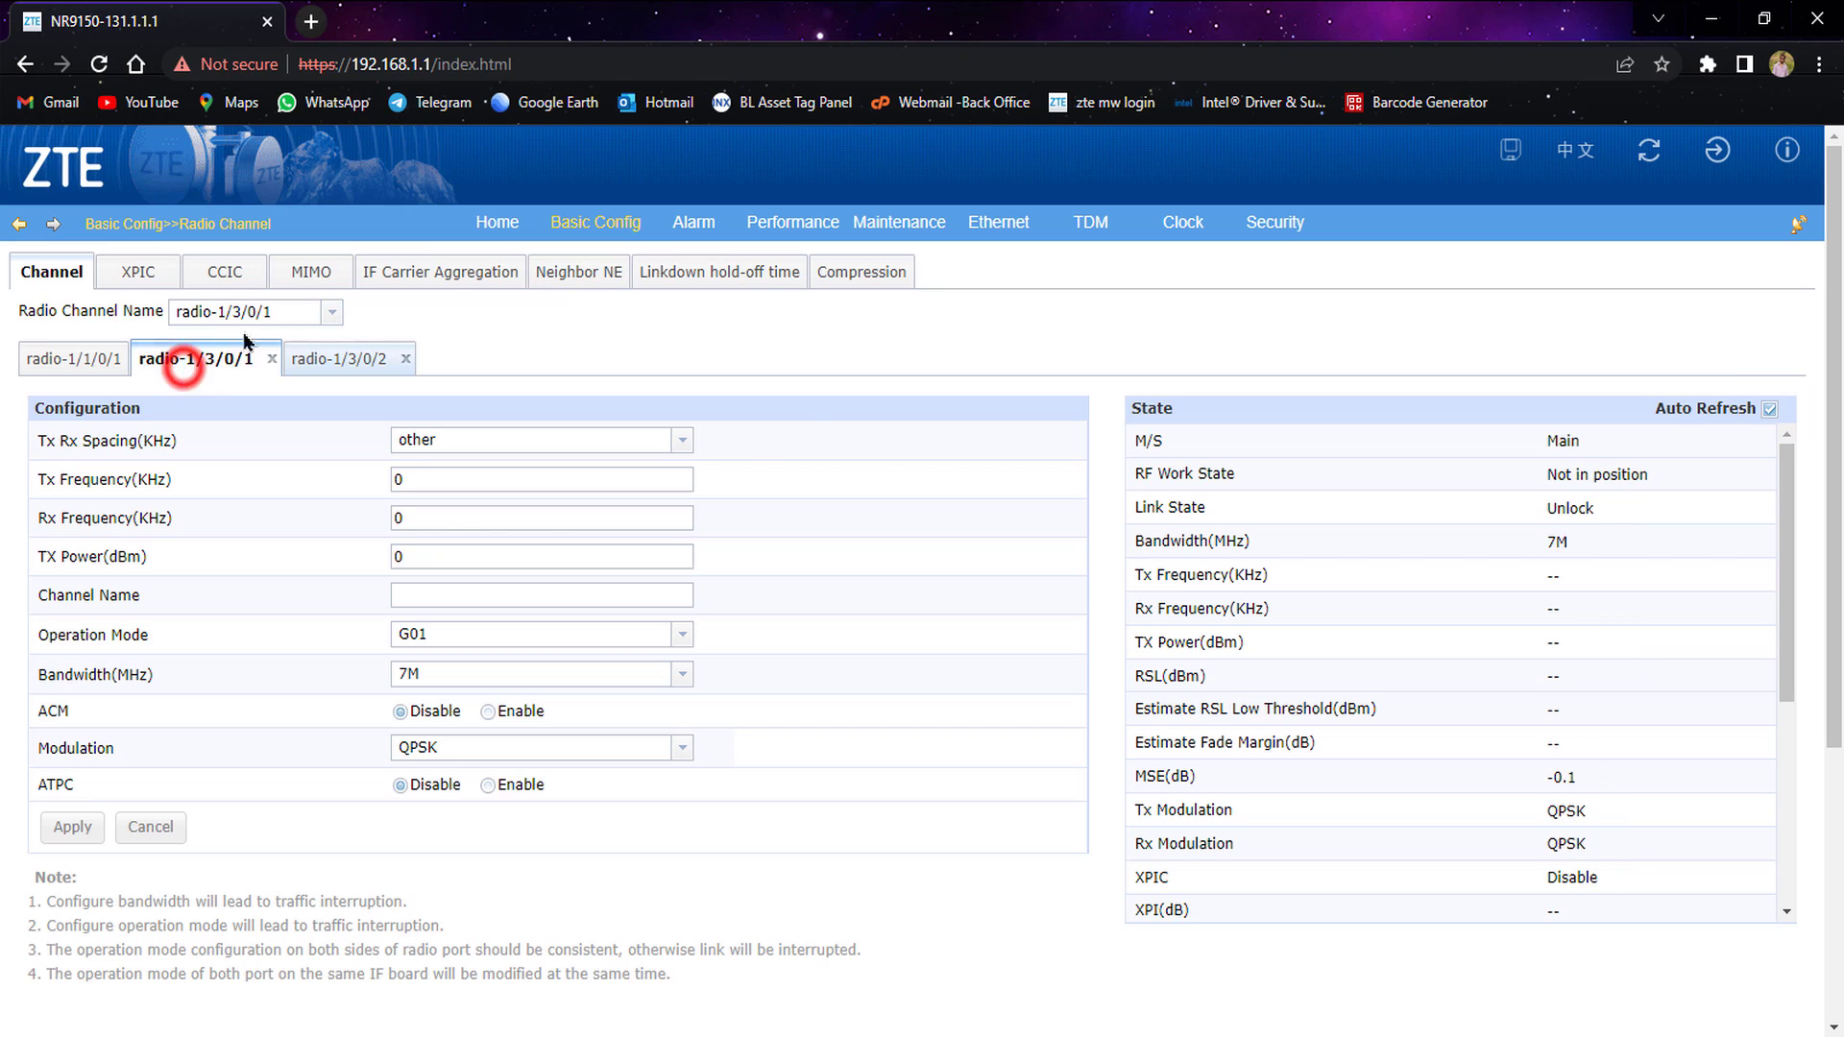
pyautogui.click(1769, 409)
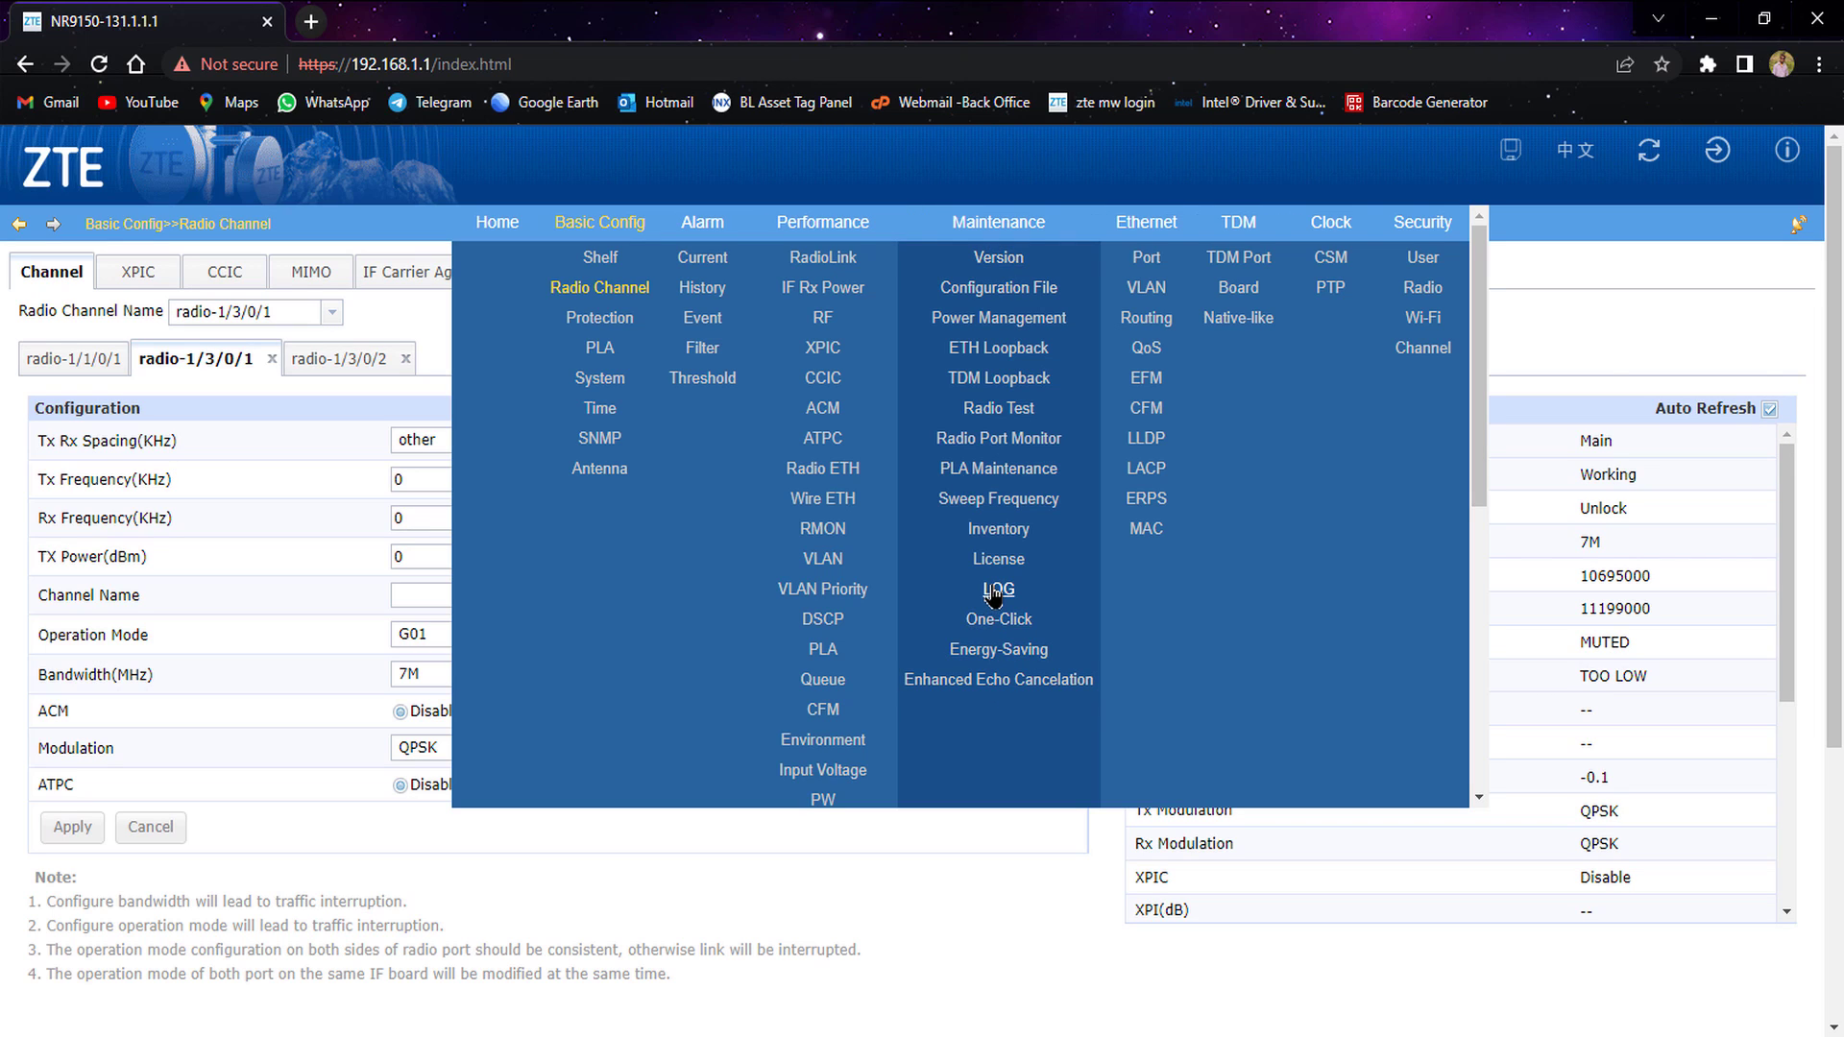
# Step: Inspect the ODU Inventory table under Maintenance > Inventory, then return to Basic Config > Shelf
pyautogui.click(997, 537)
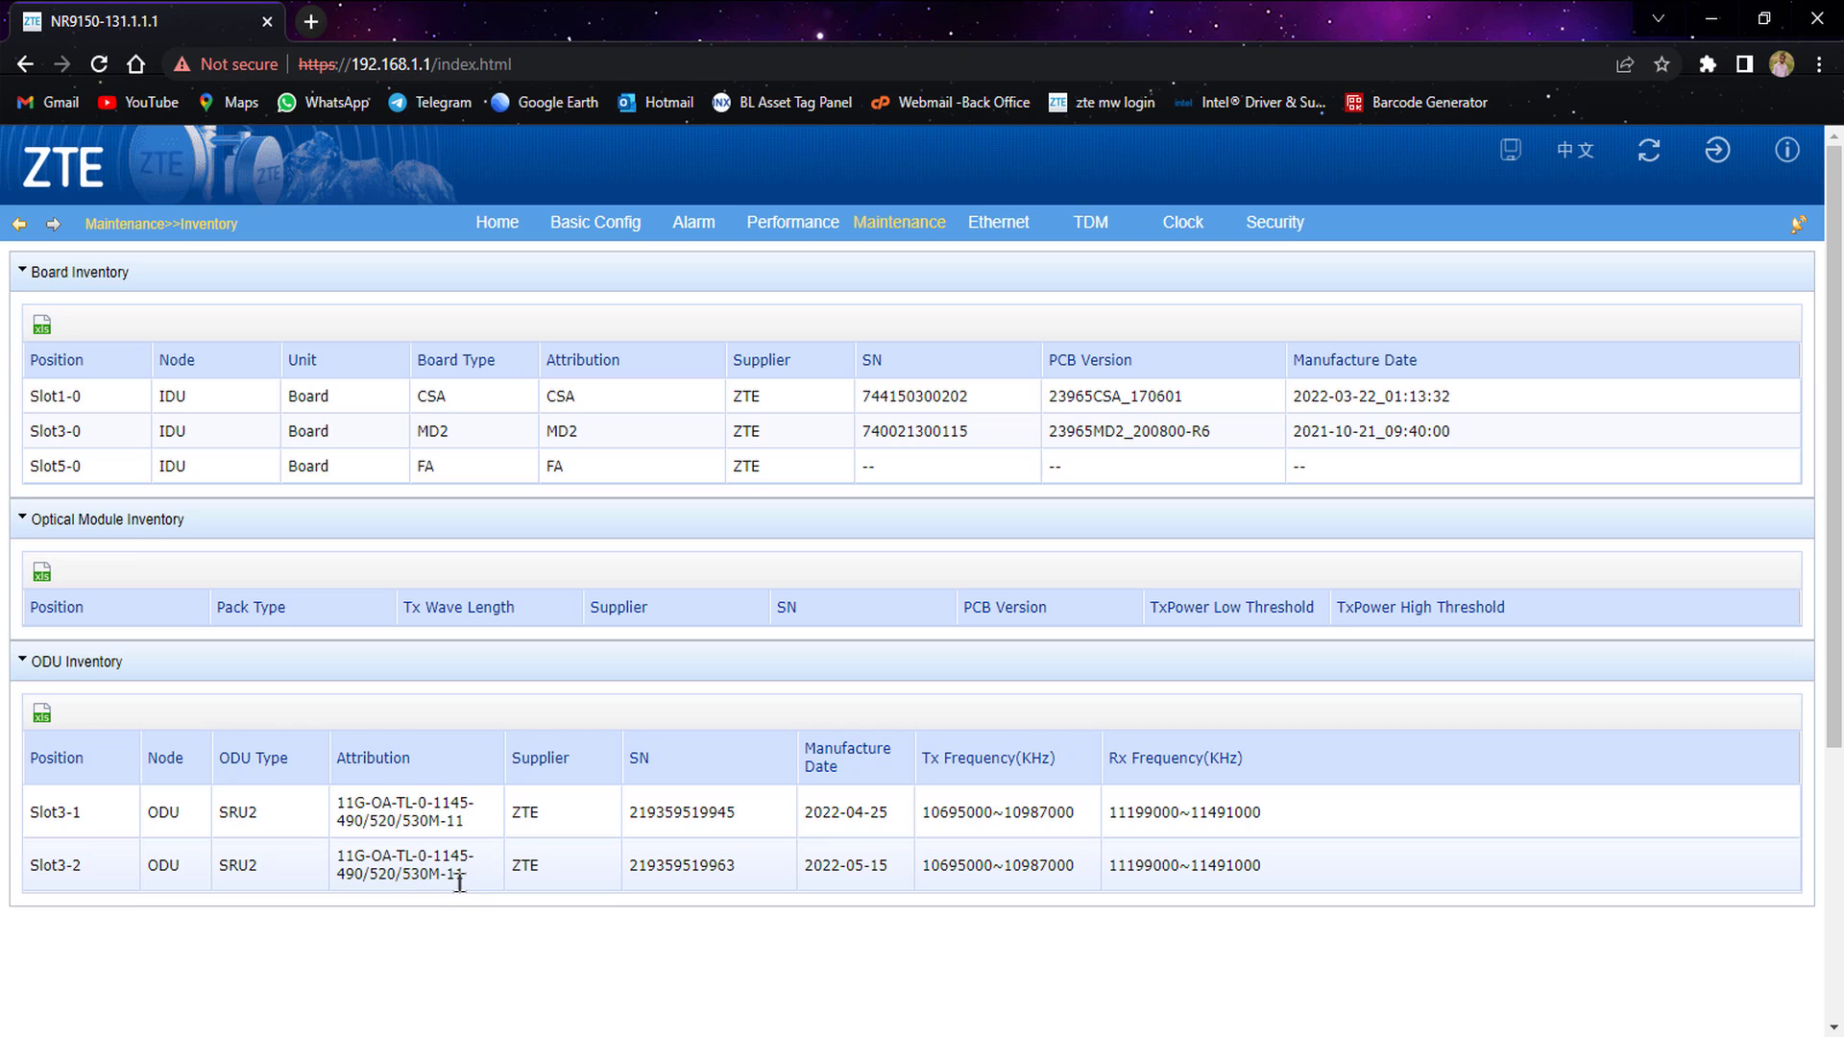
pyautogui.moveTo(461, 878); pyautogui.dragTo(461, 913)
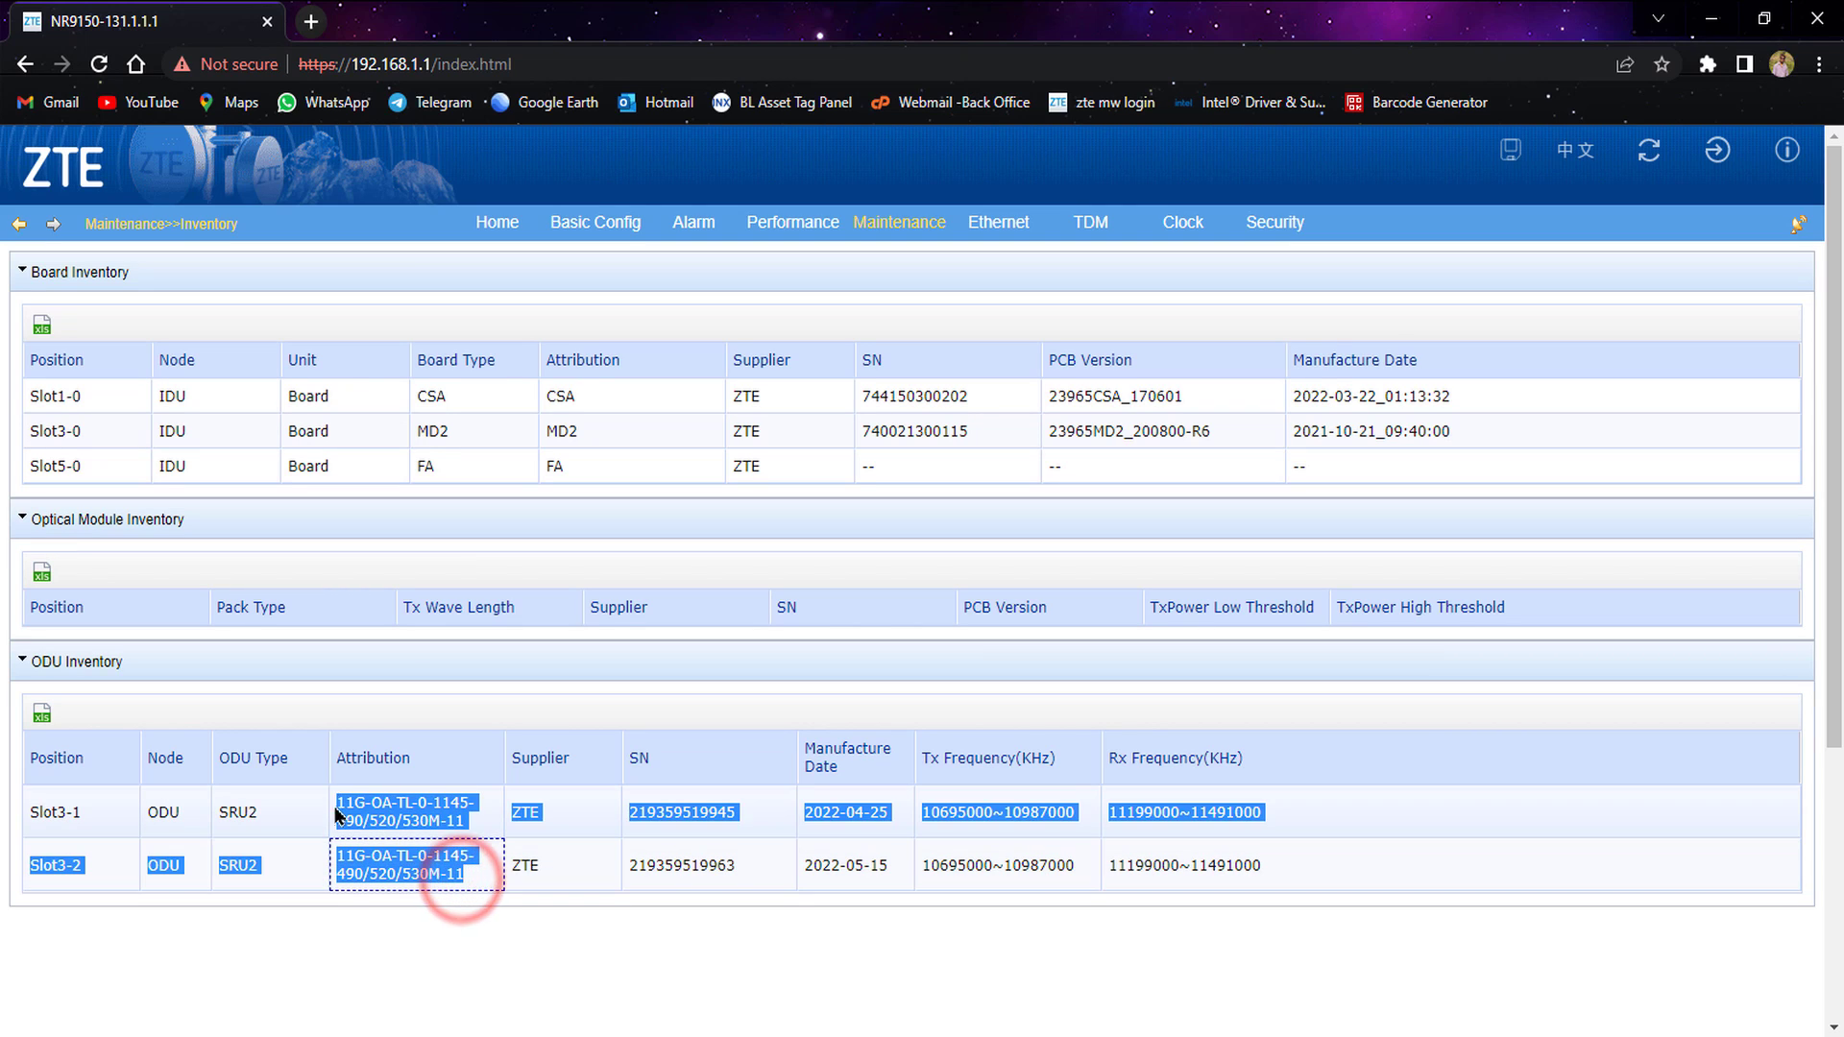
pyautogui.click(486, 954)
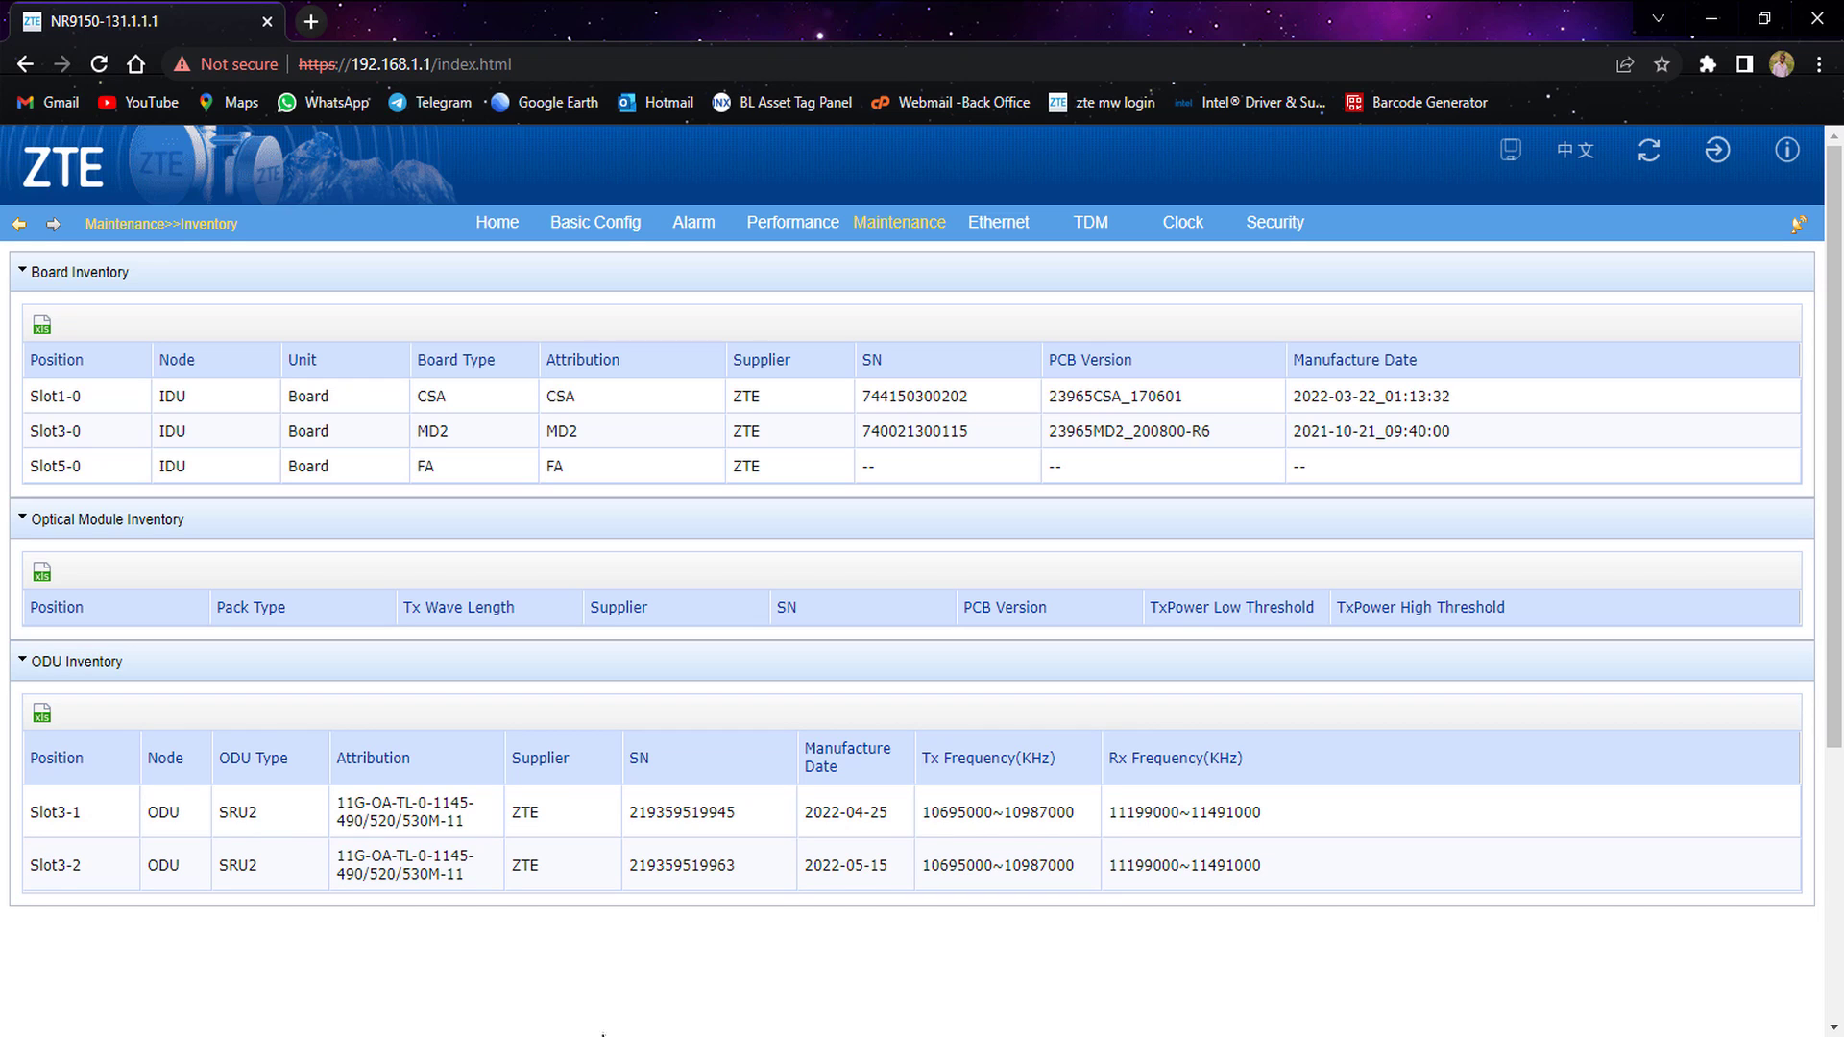
pyautogui.moveTo(566, 228)
pyautogui.click(600, 257)
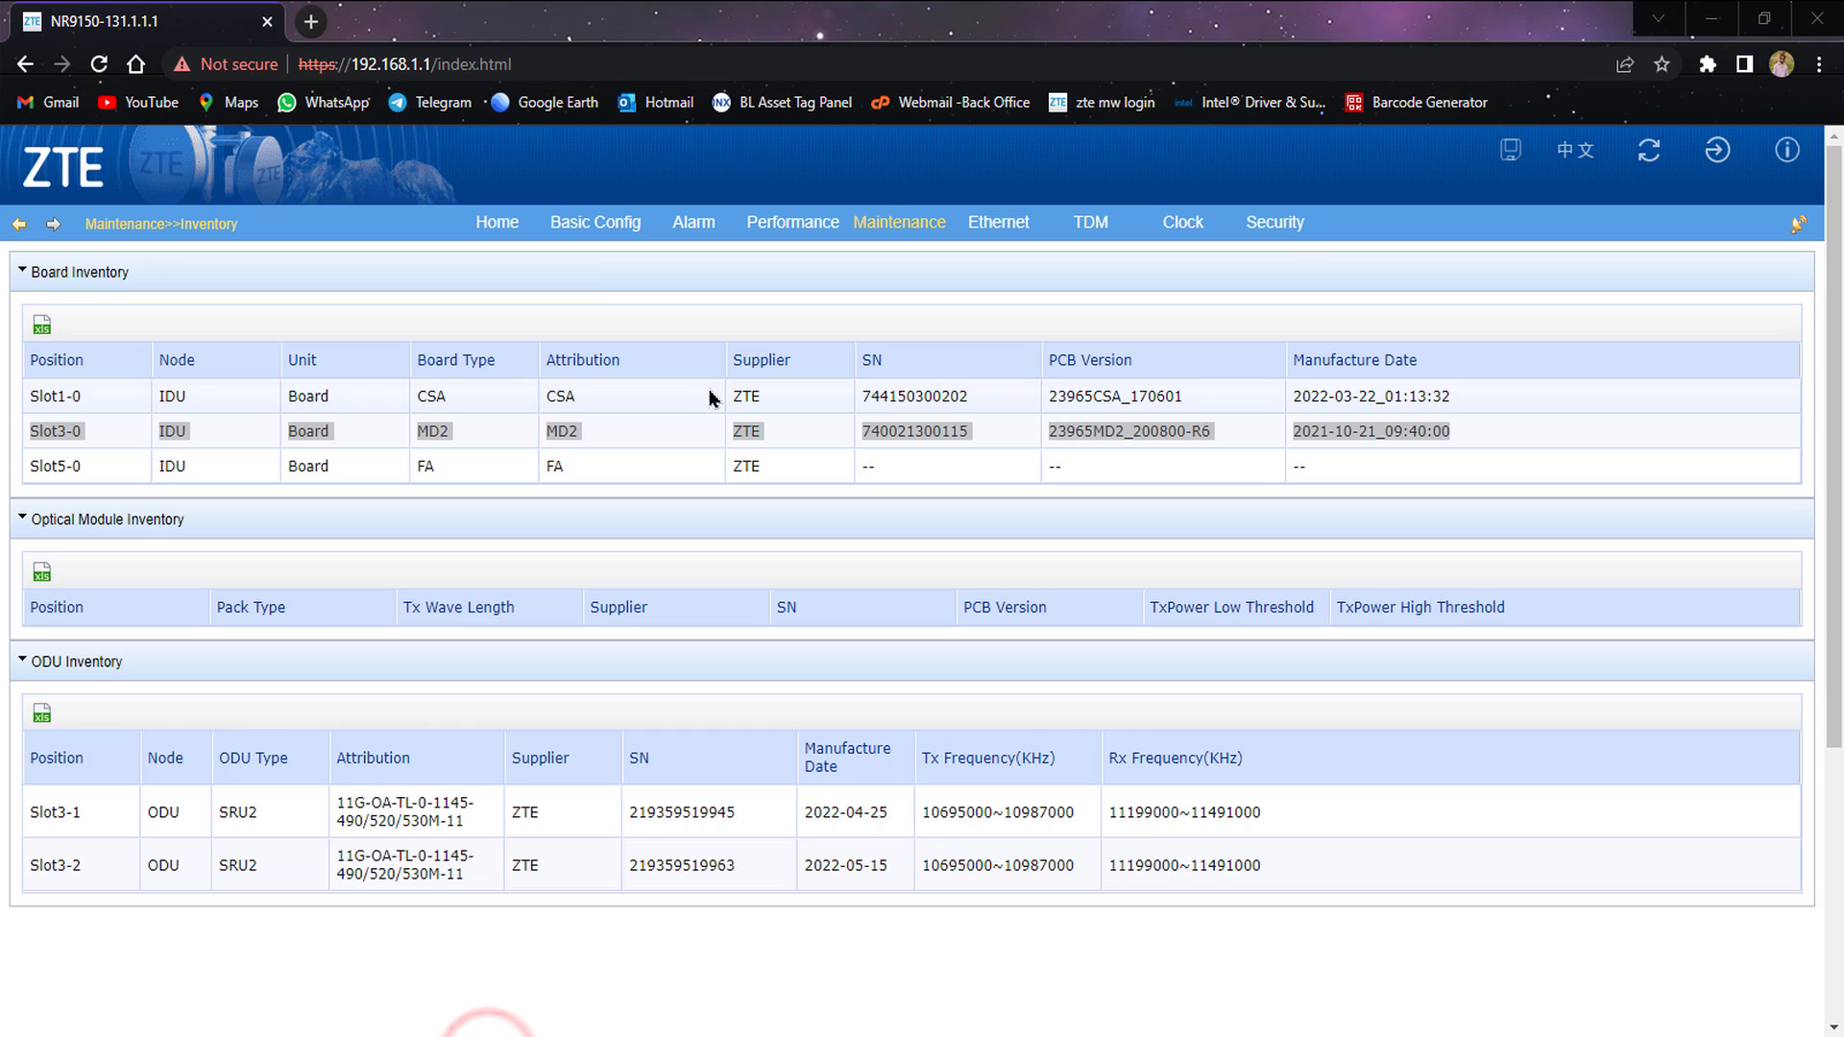
# Step: On the System page, paste CTG_Y0324 from workbook cell A3 into Site ID
pyautogui.moveTo(584, 225)
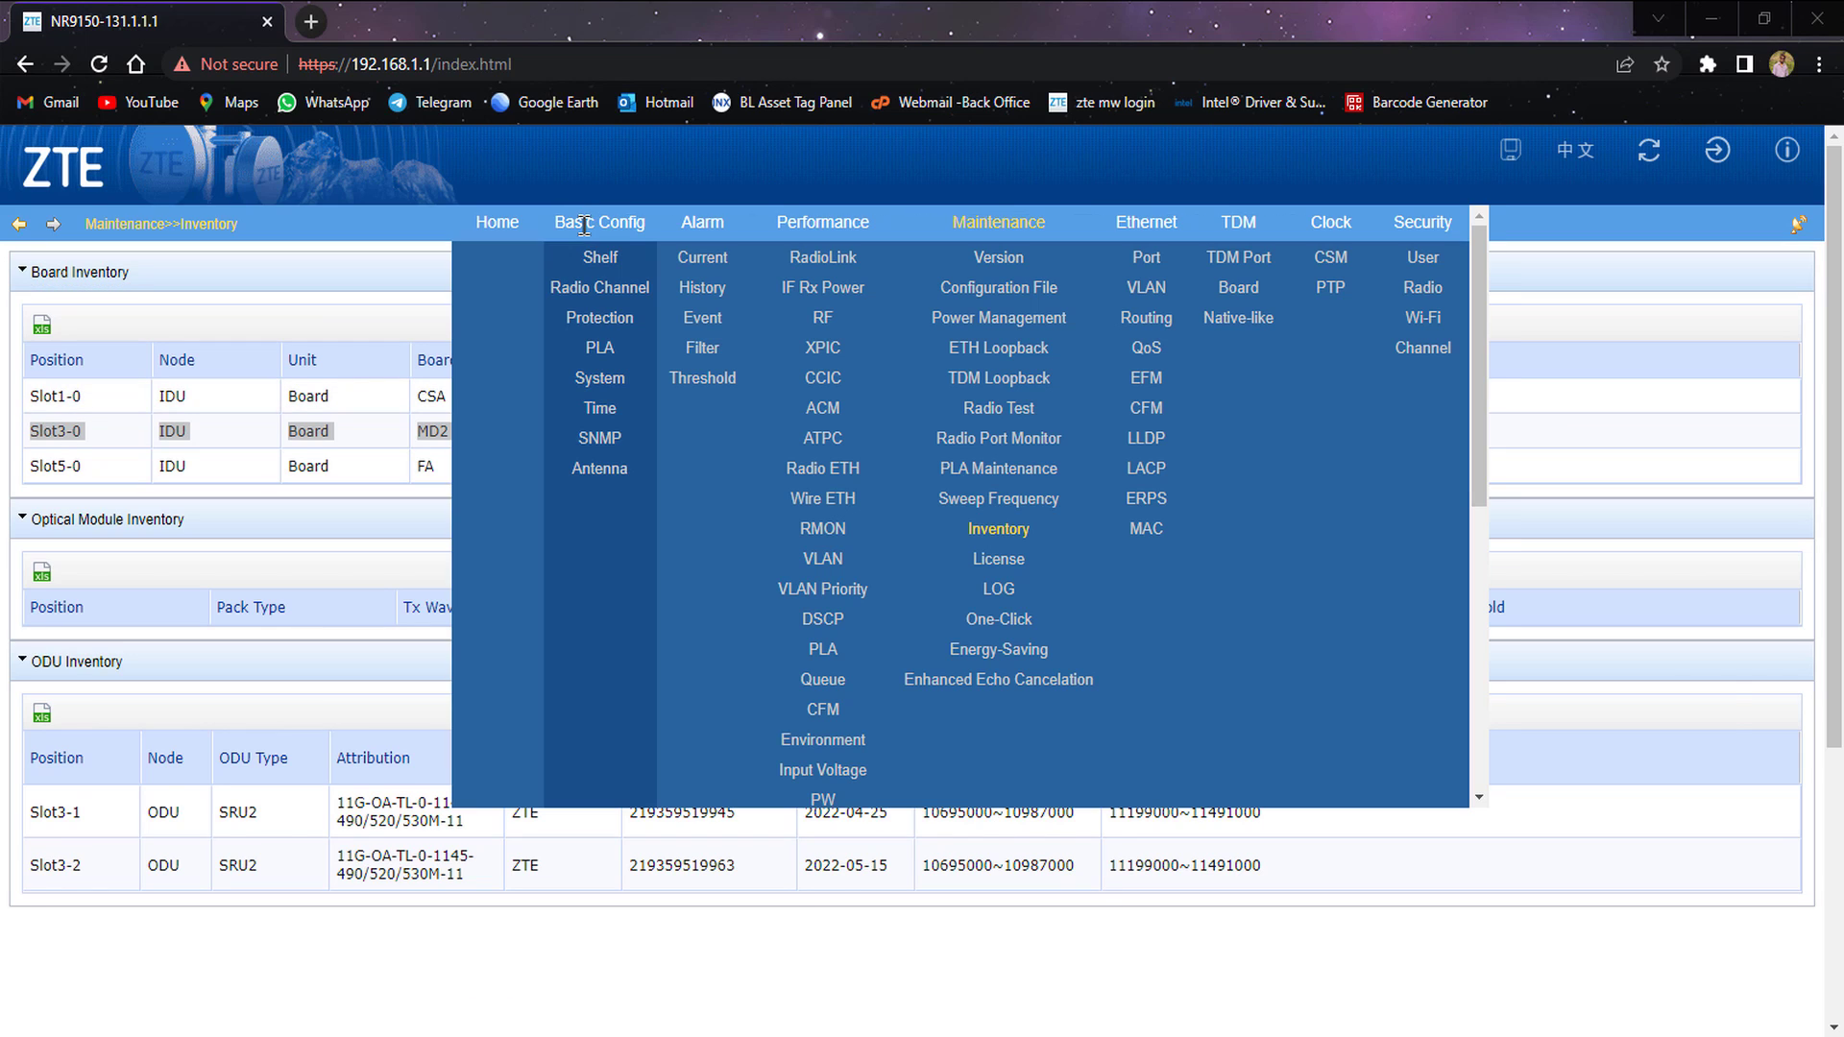
pyautogui.click(610, 375)
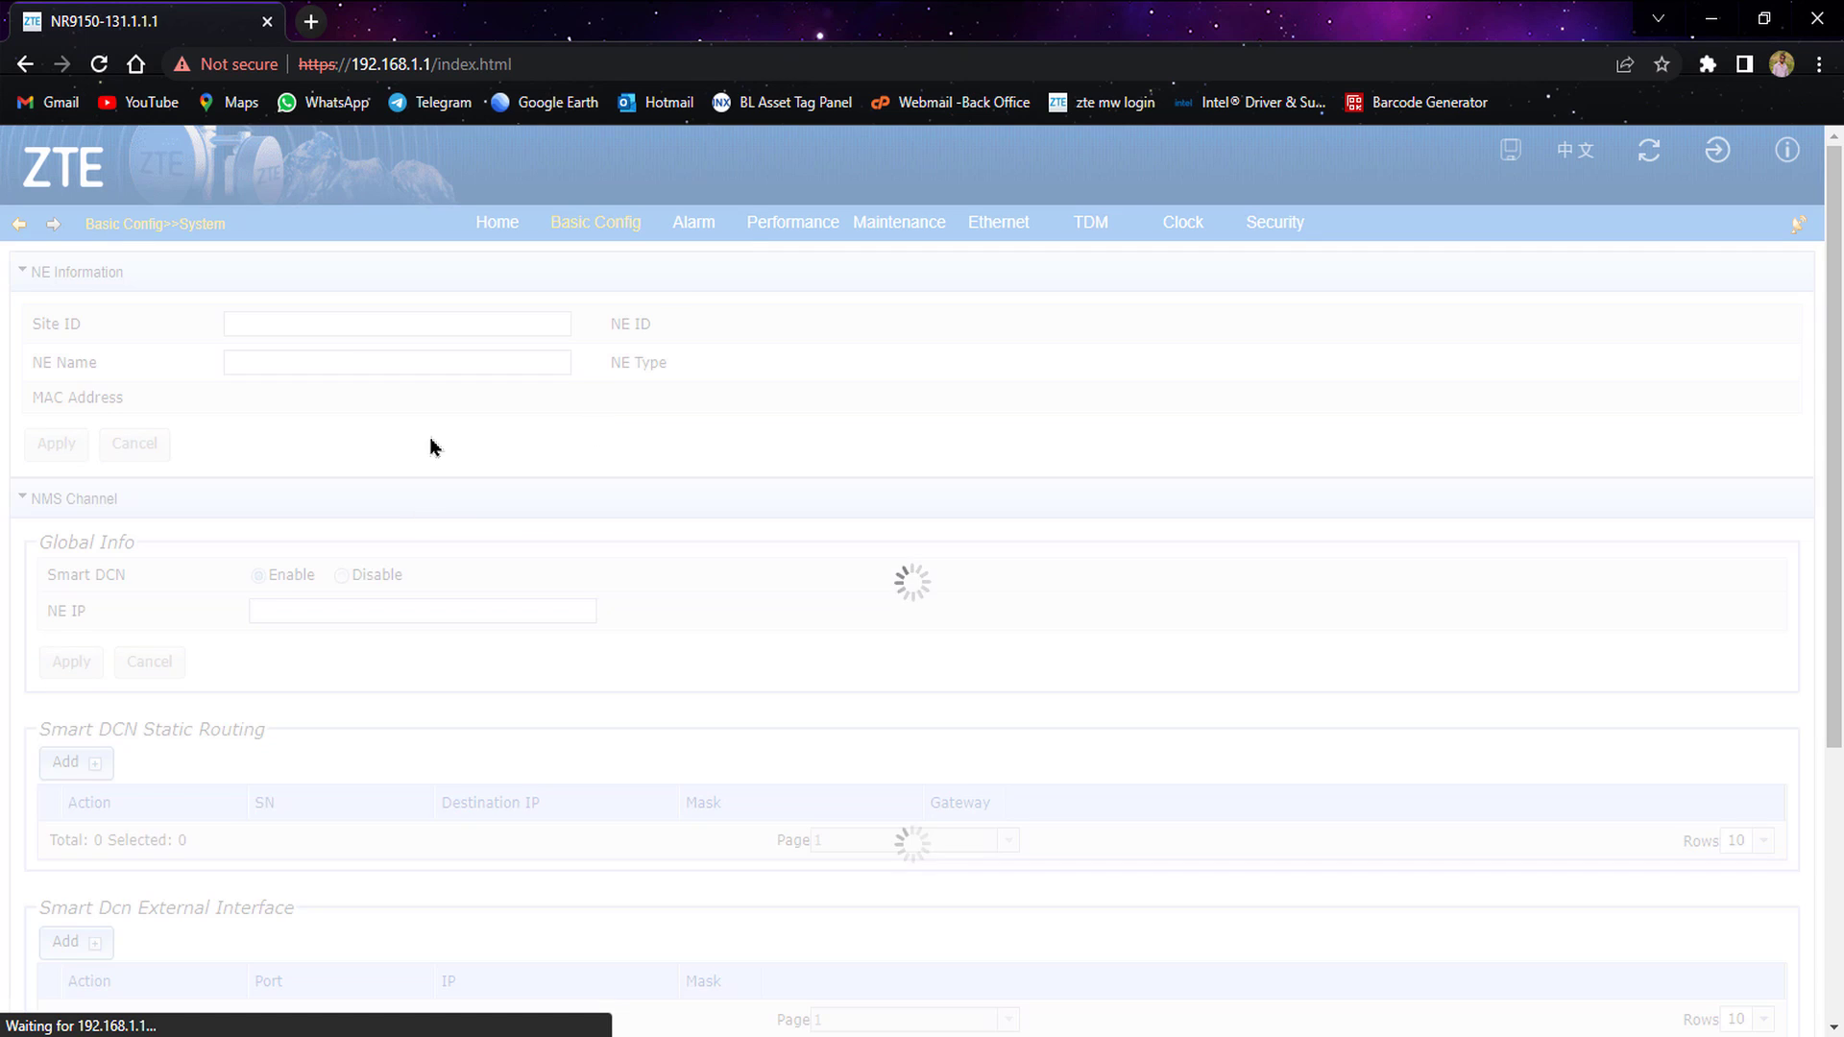
pyautogui.click(311, 324)
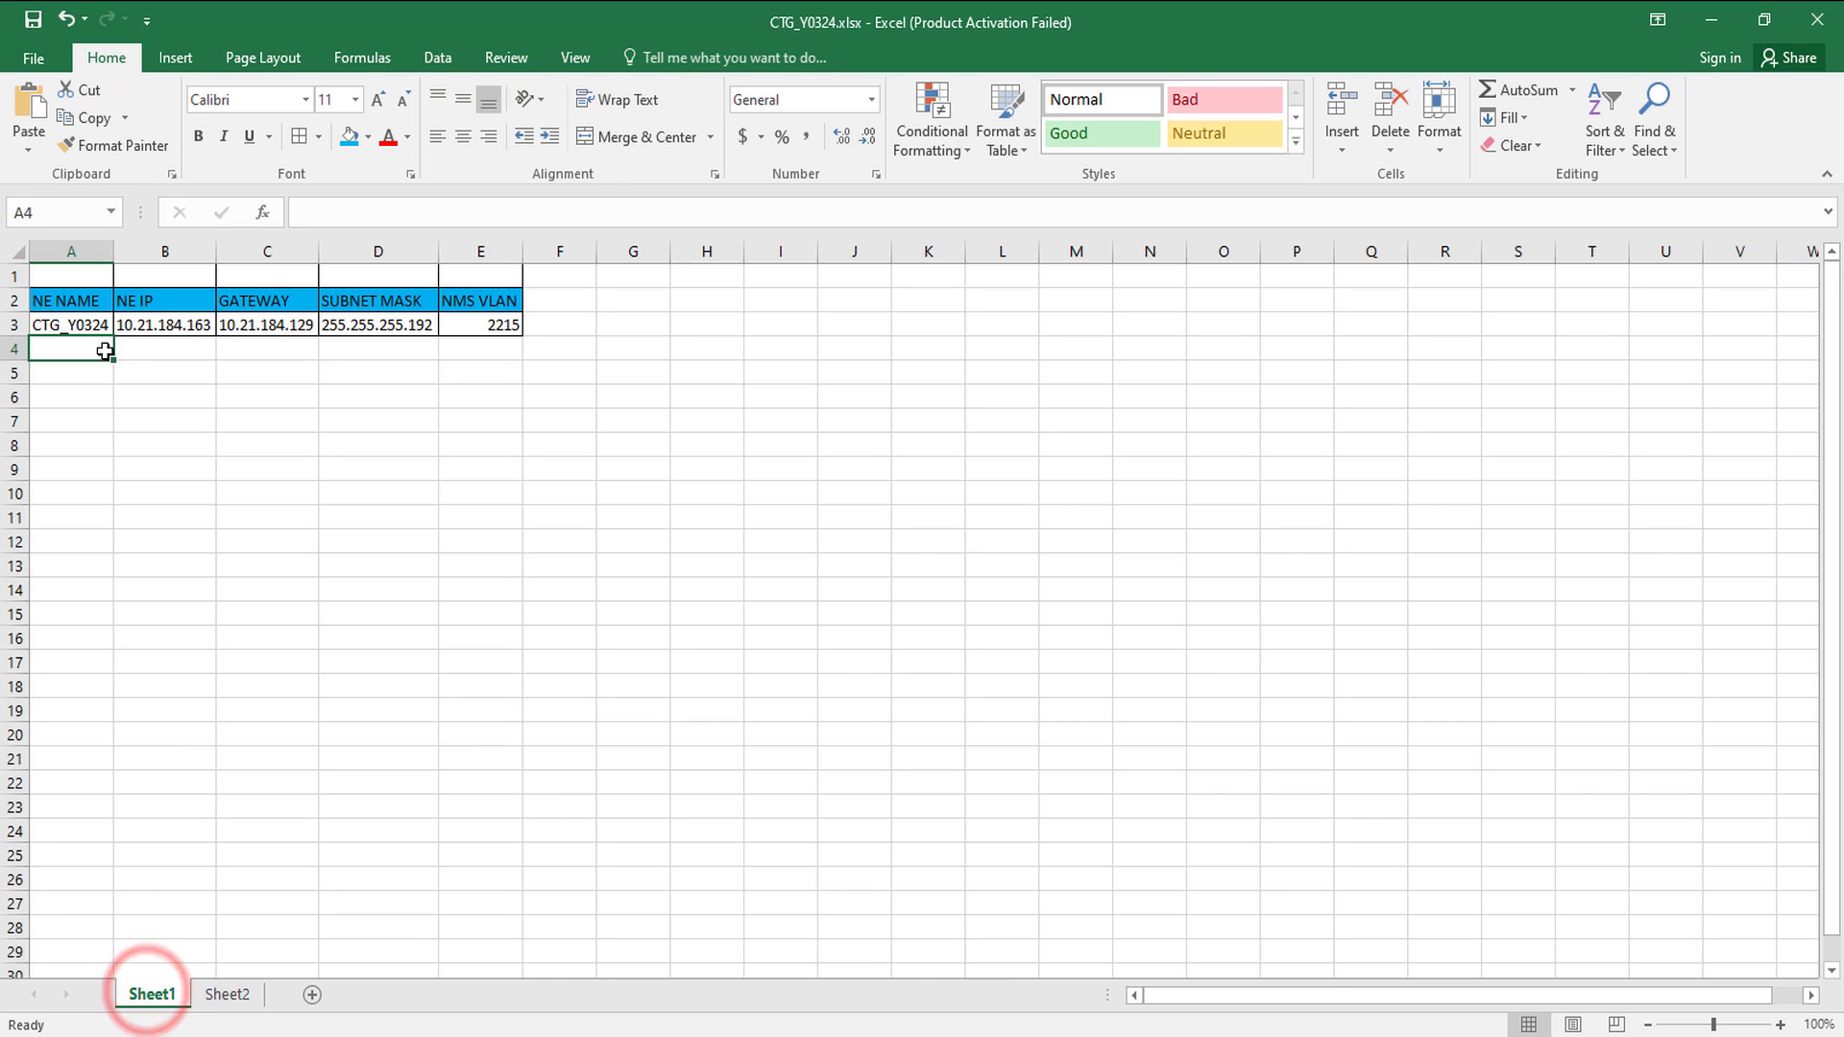
pyautogui.click(90, 323)
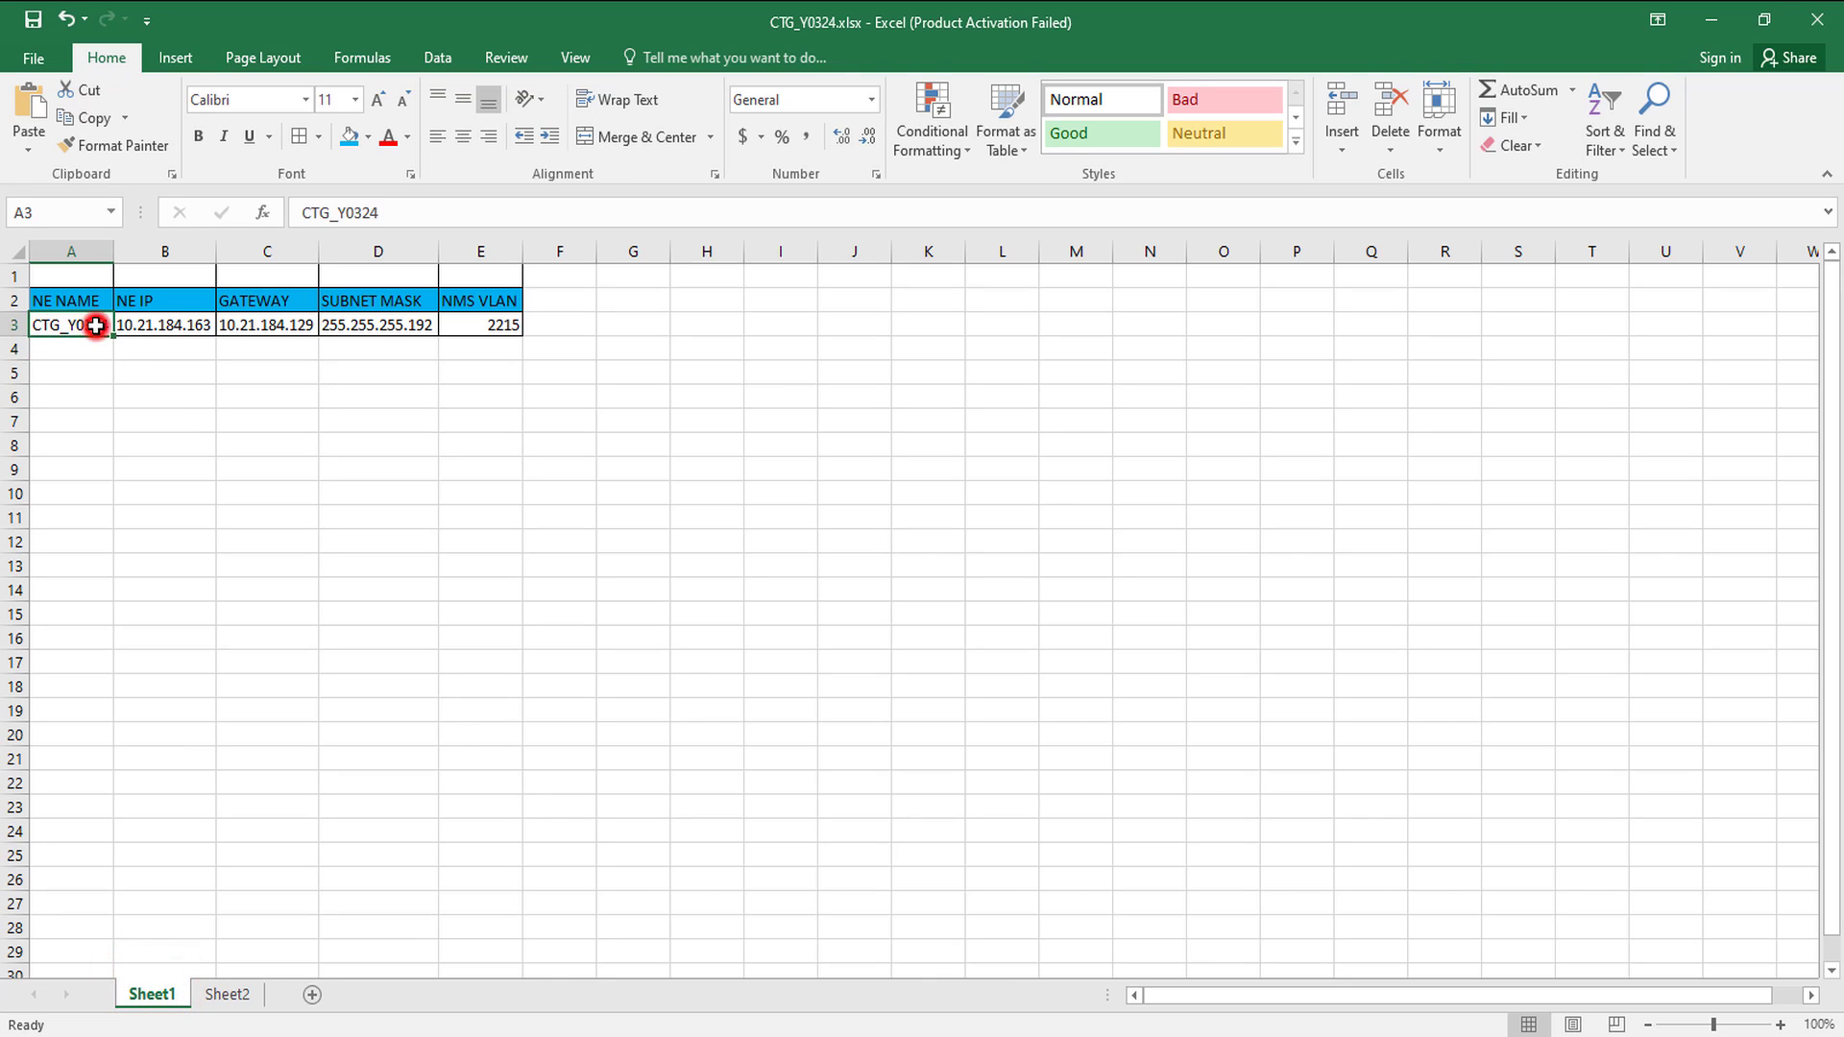
pyautogui.moveTo(395, 204); pyautogui.dragTo(258, 200)
pyautogui.hotkey('ctrl', 'c')
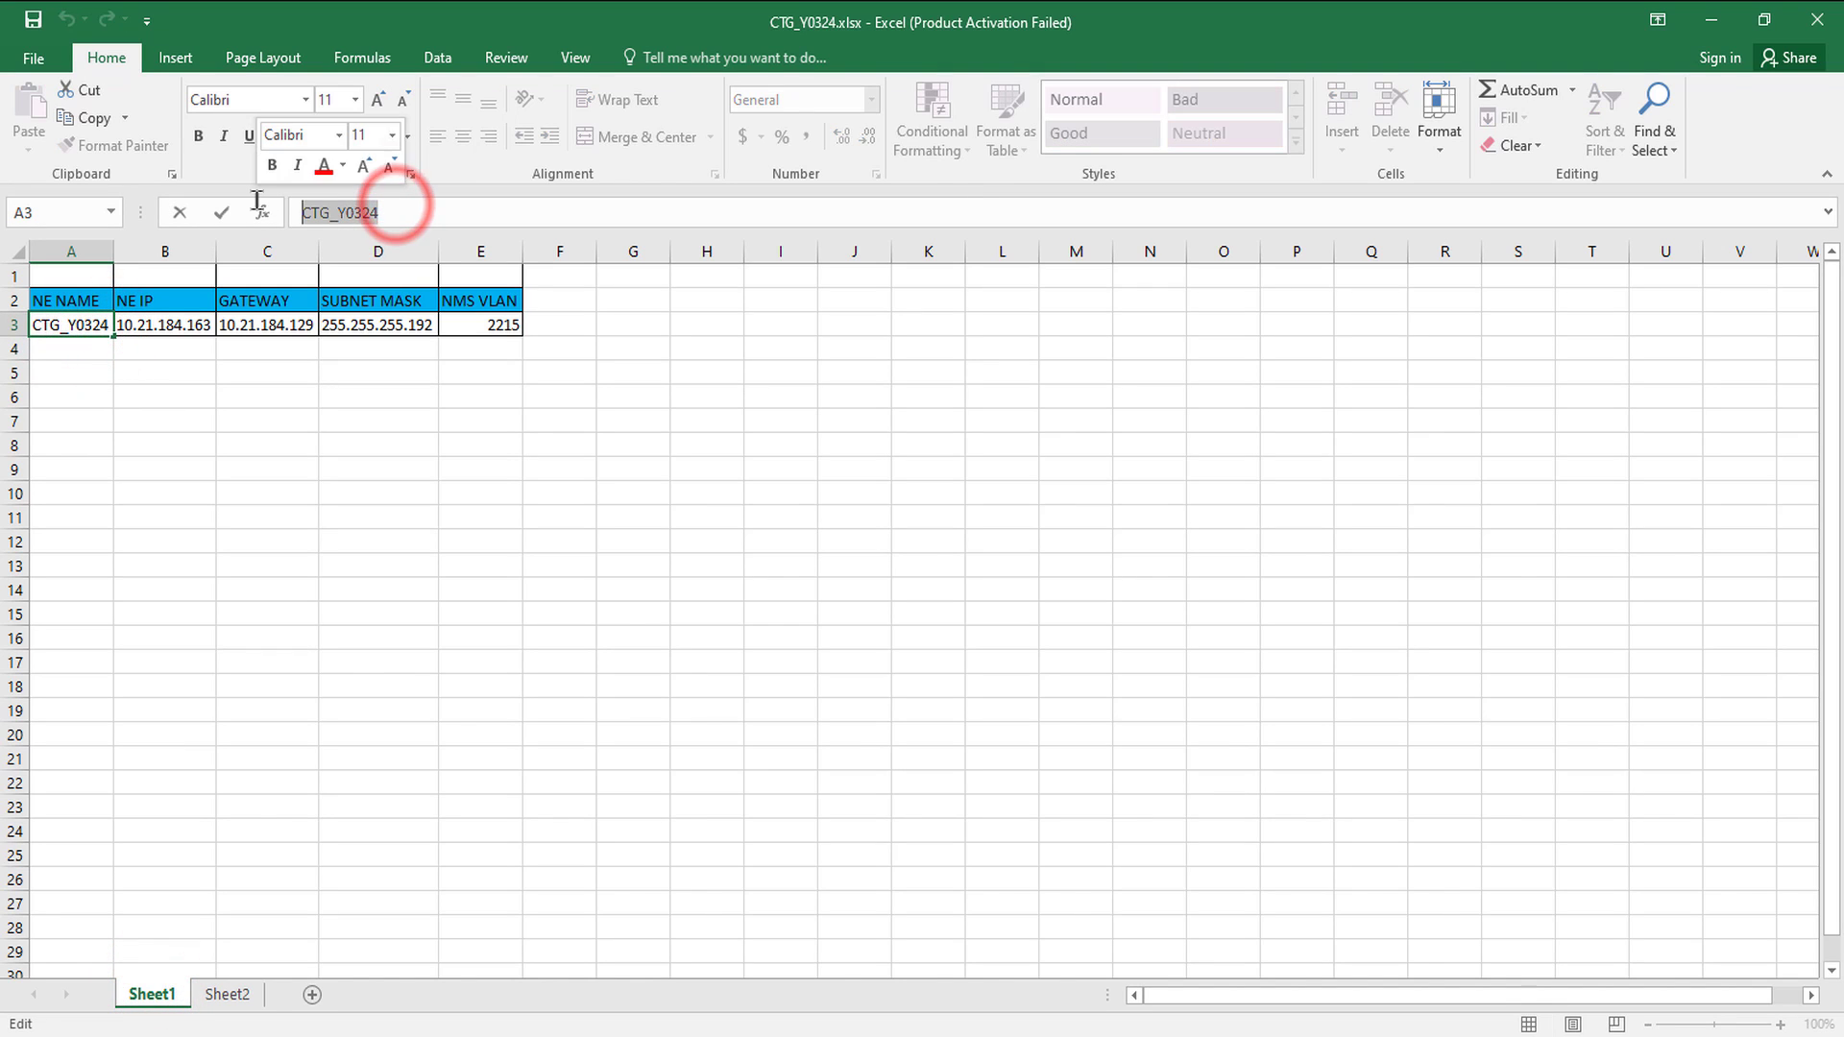
pyautogui.hotkey('alt', 'Tab')
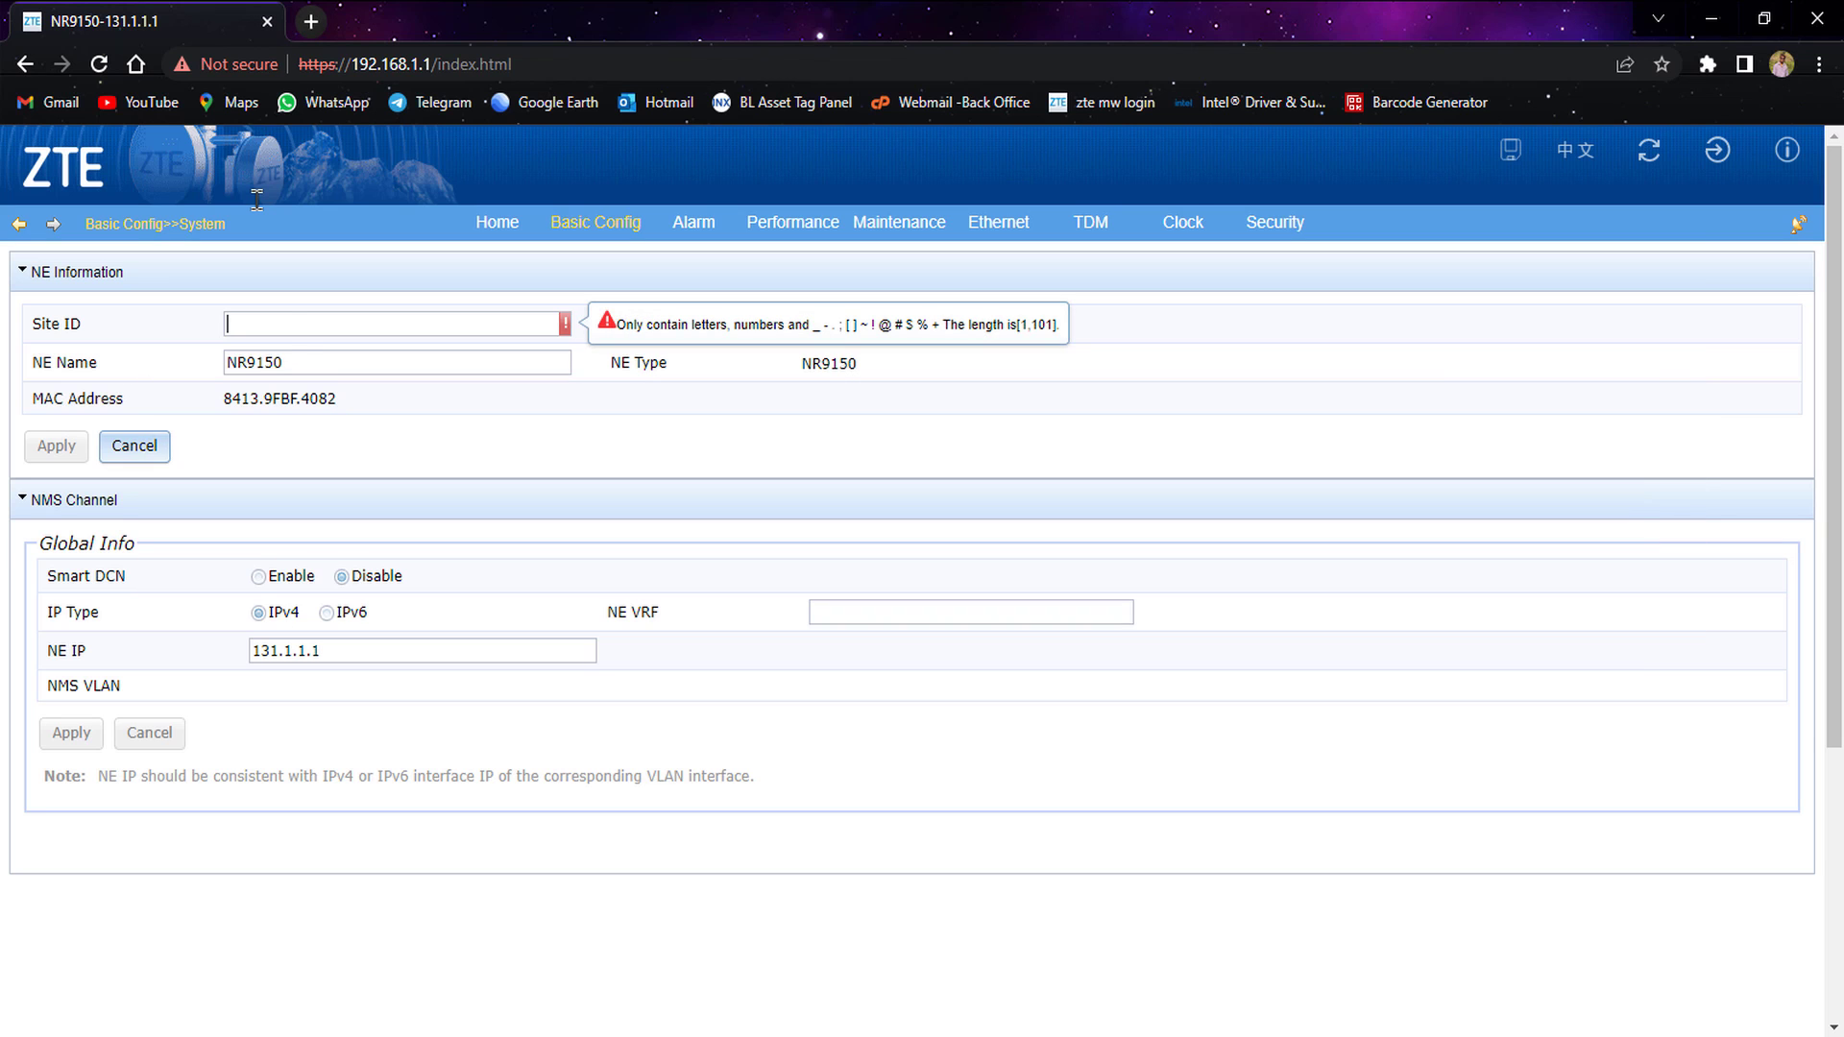
pyautogui.hotkey('ctrl', 'v')
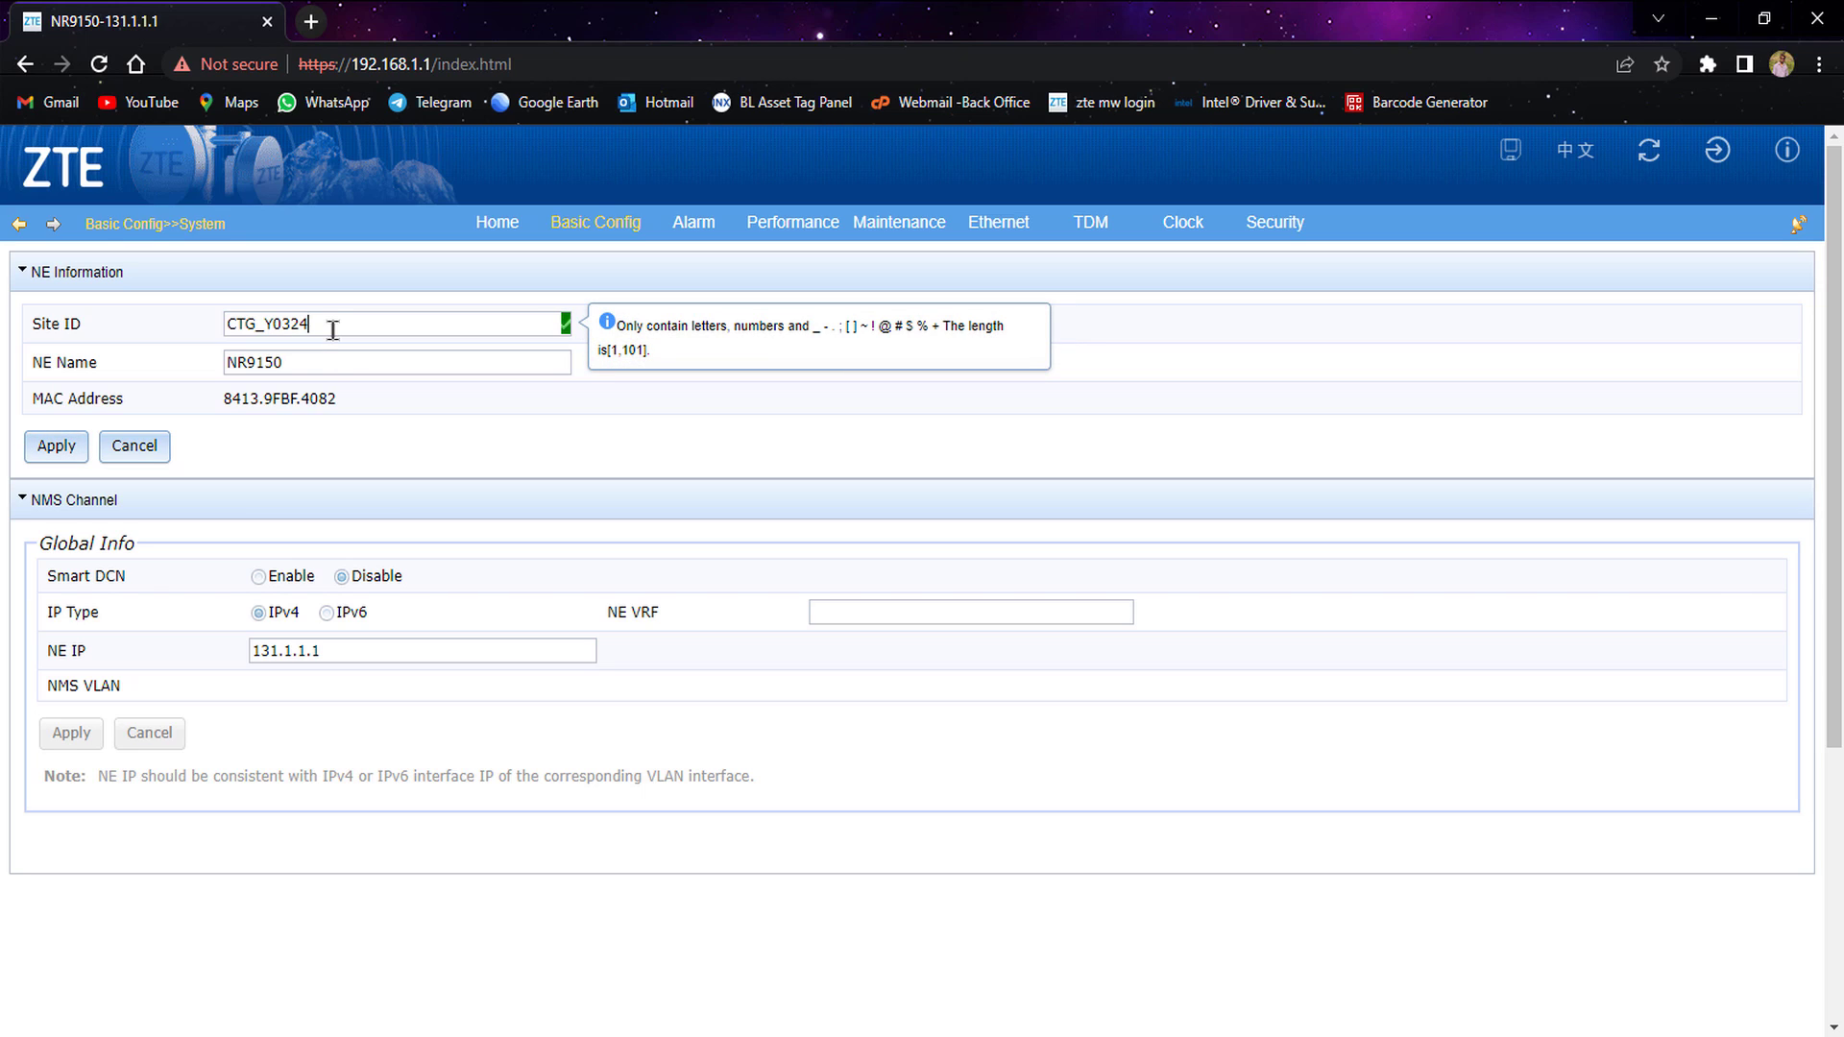
# Step: Change NE Name from NR9150 to CTG_Y0324_NE_1, apply, and save the configuration
pyautogui.doubleClick(292, 362)
pyautogui.hotkey('ctrl', 'v')
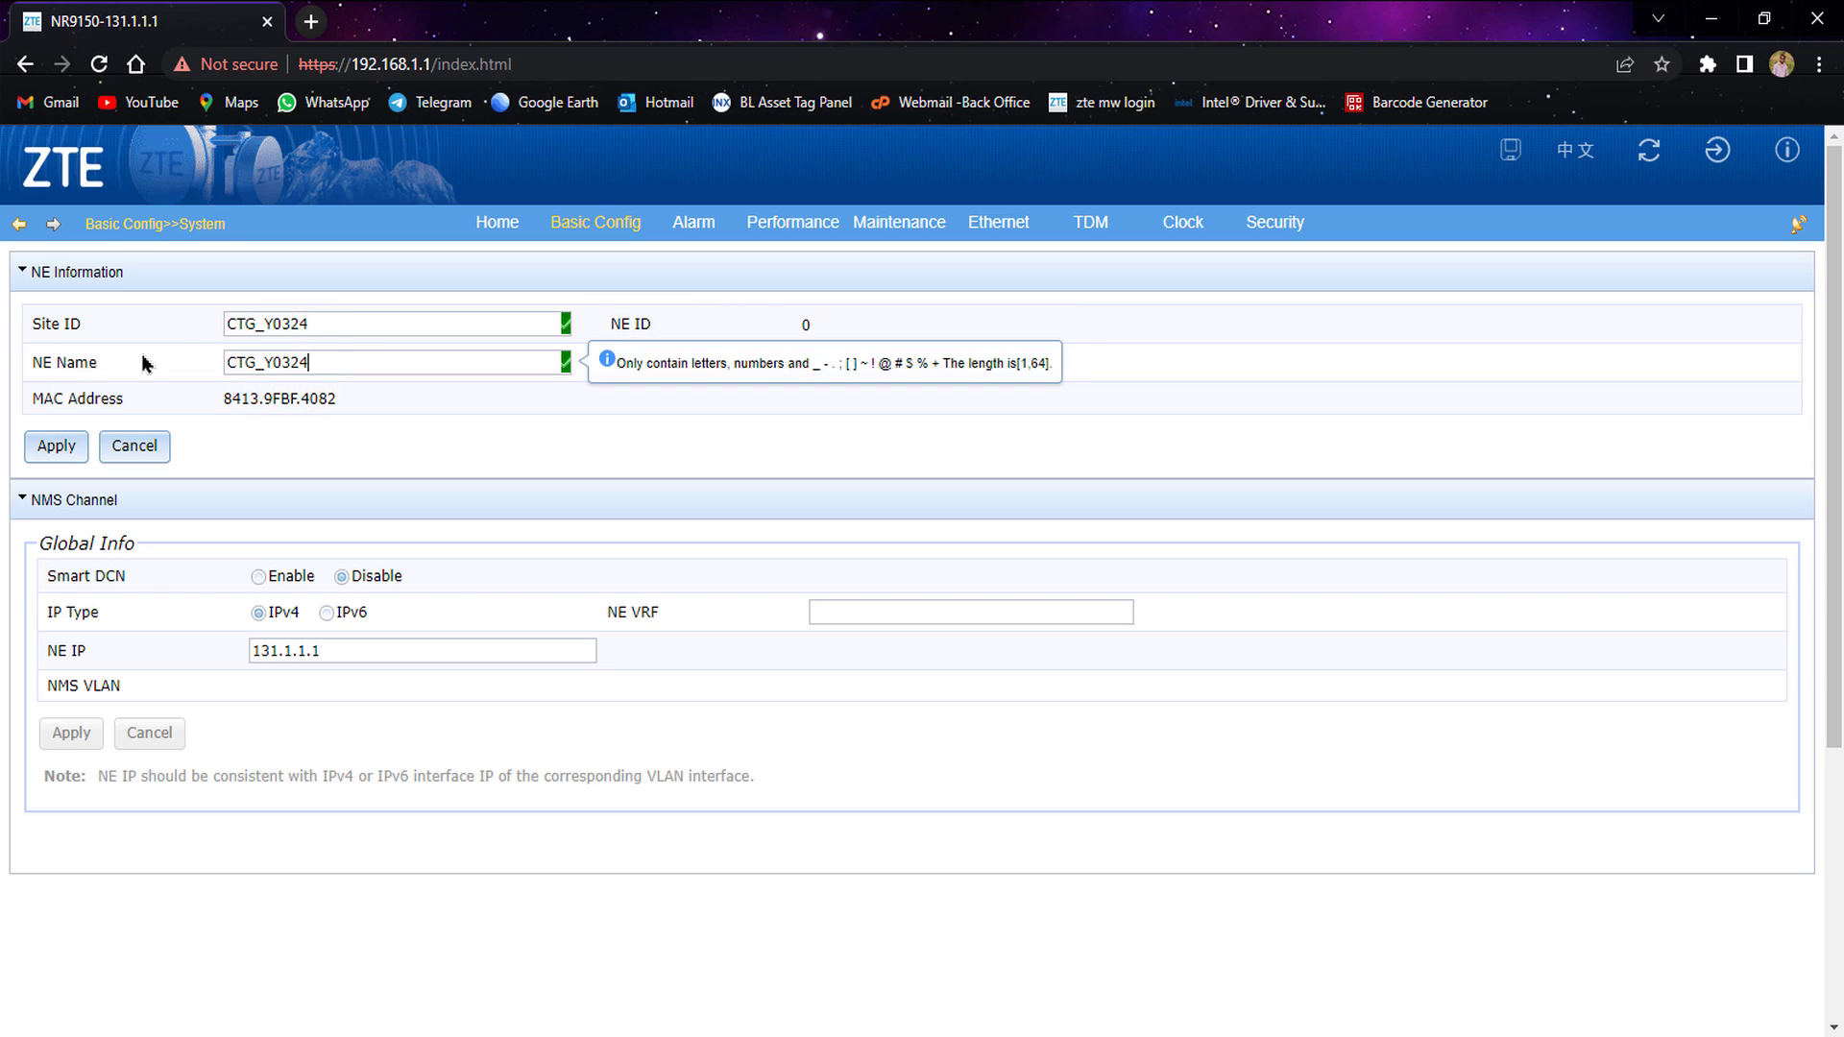
pyautogui.write('_NE_1')
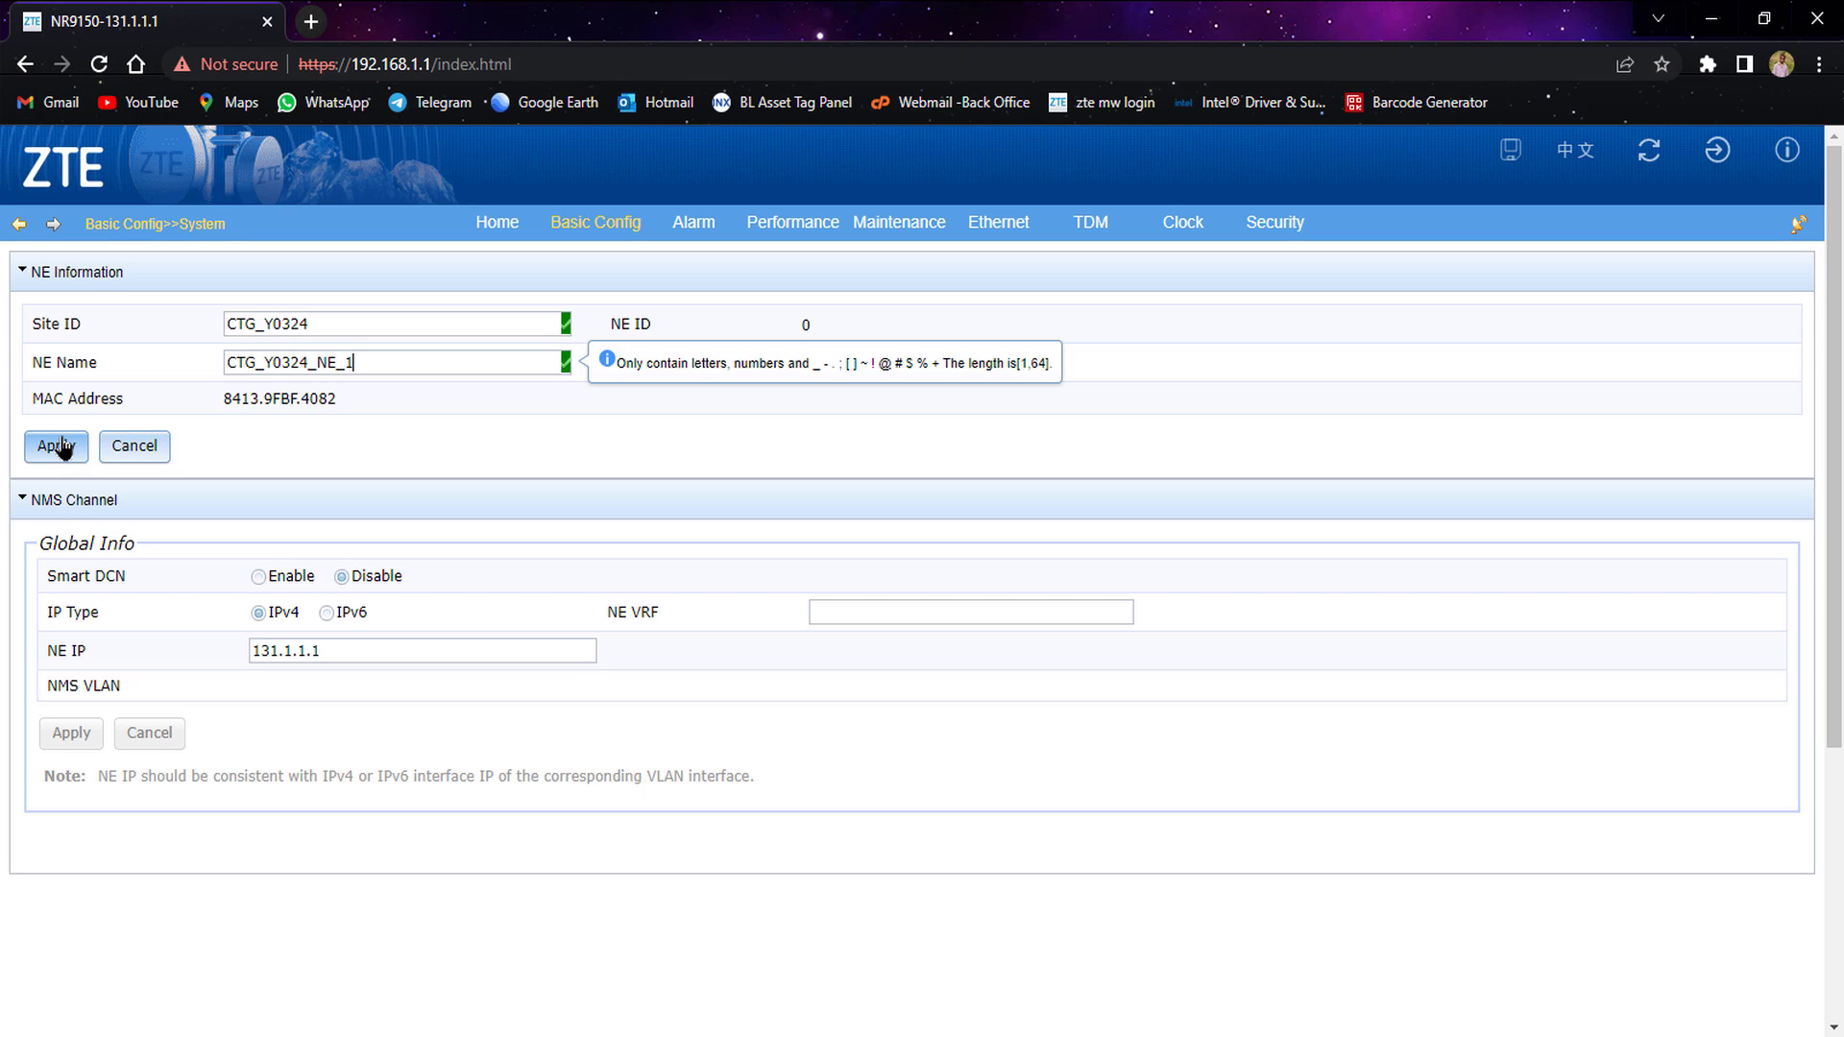
pyautogui.click(61, 446)
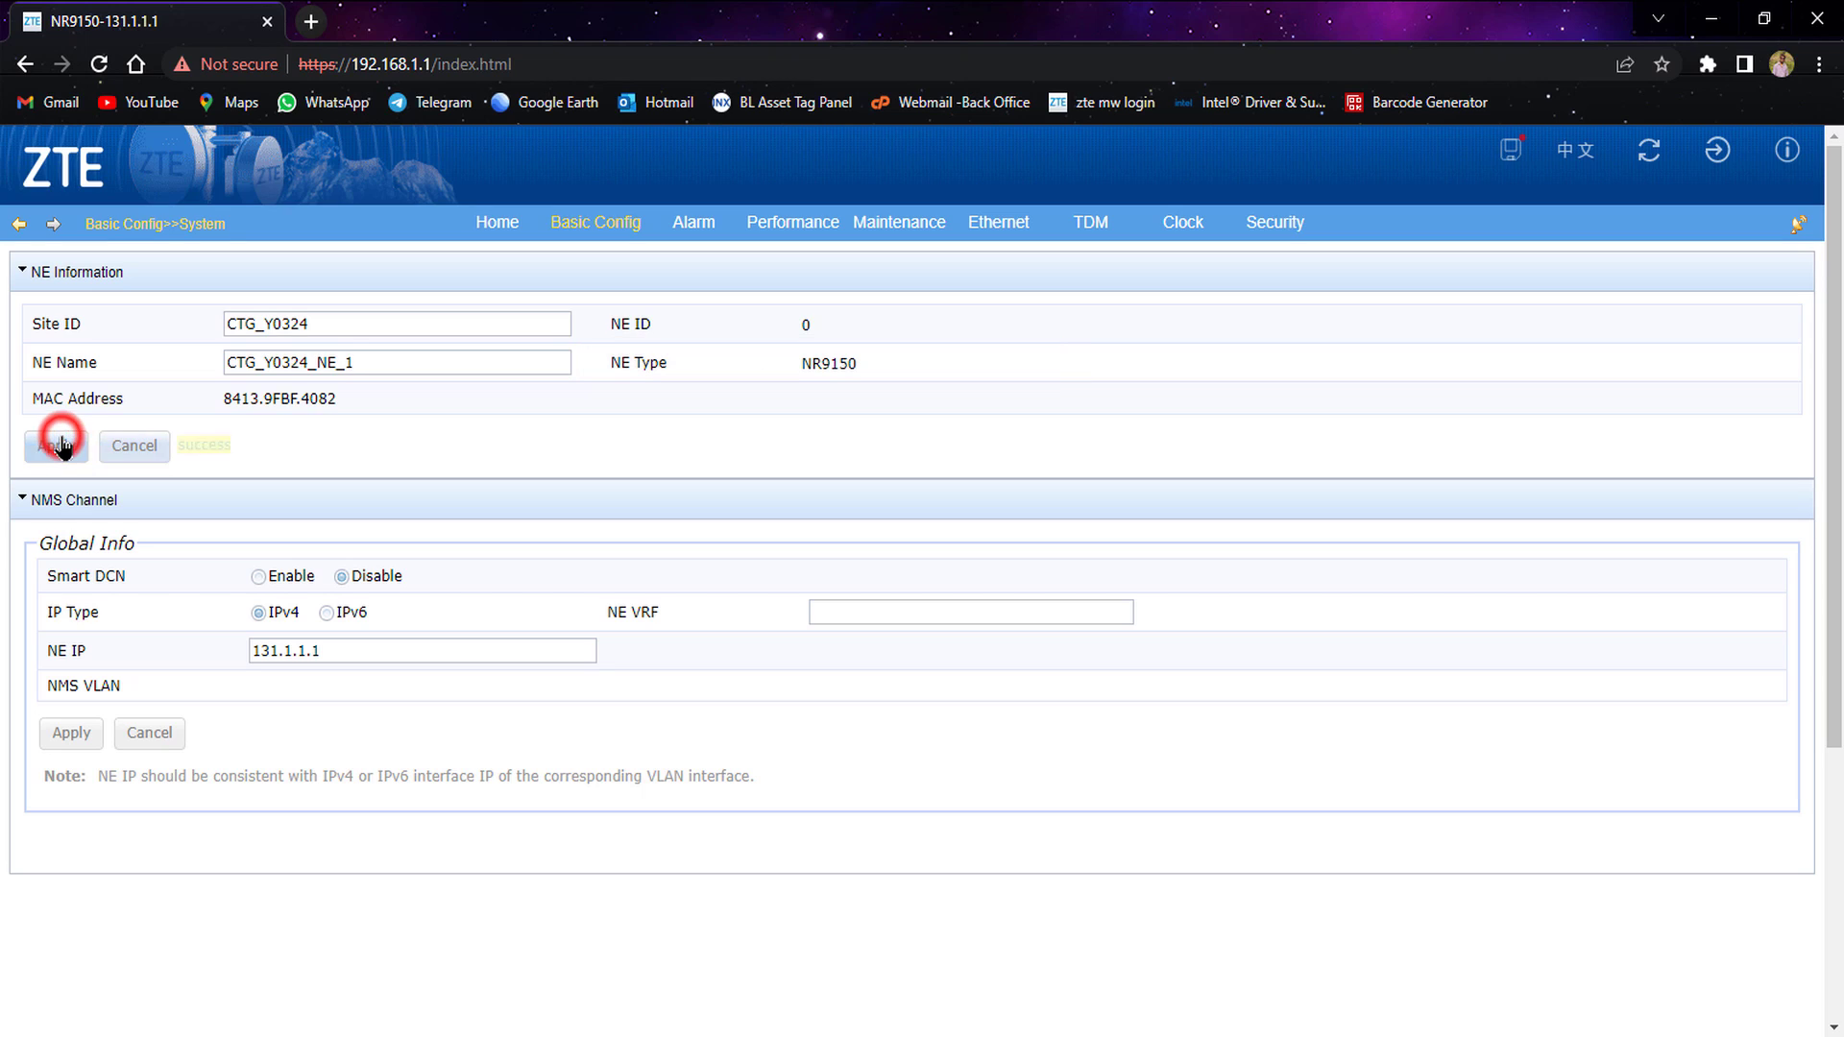
pyautogui.click(1513, 151)
pyautogui.click(1020, 623)
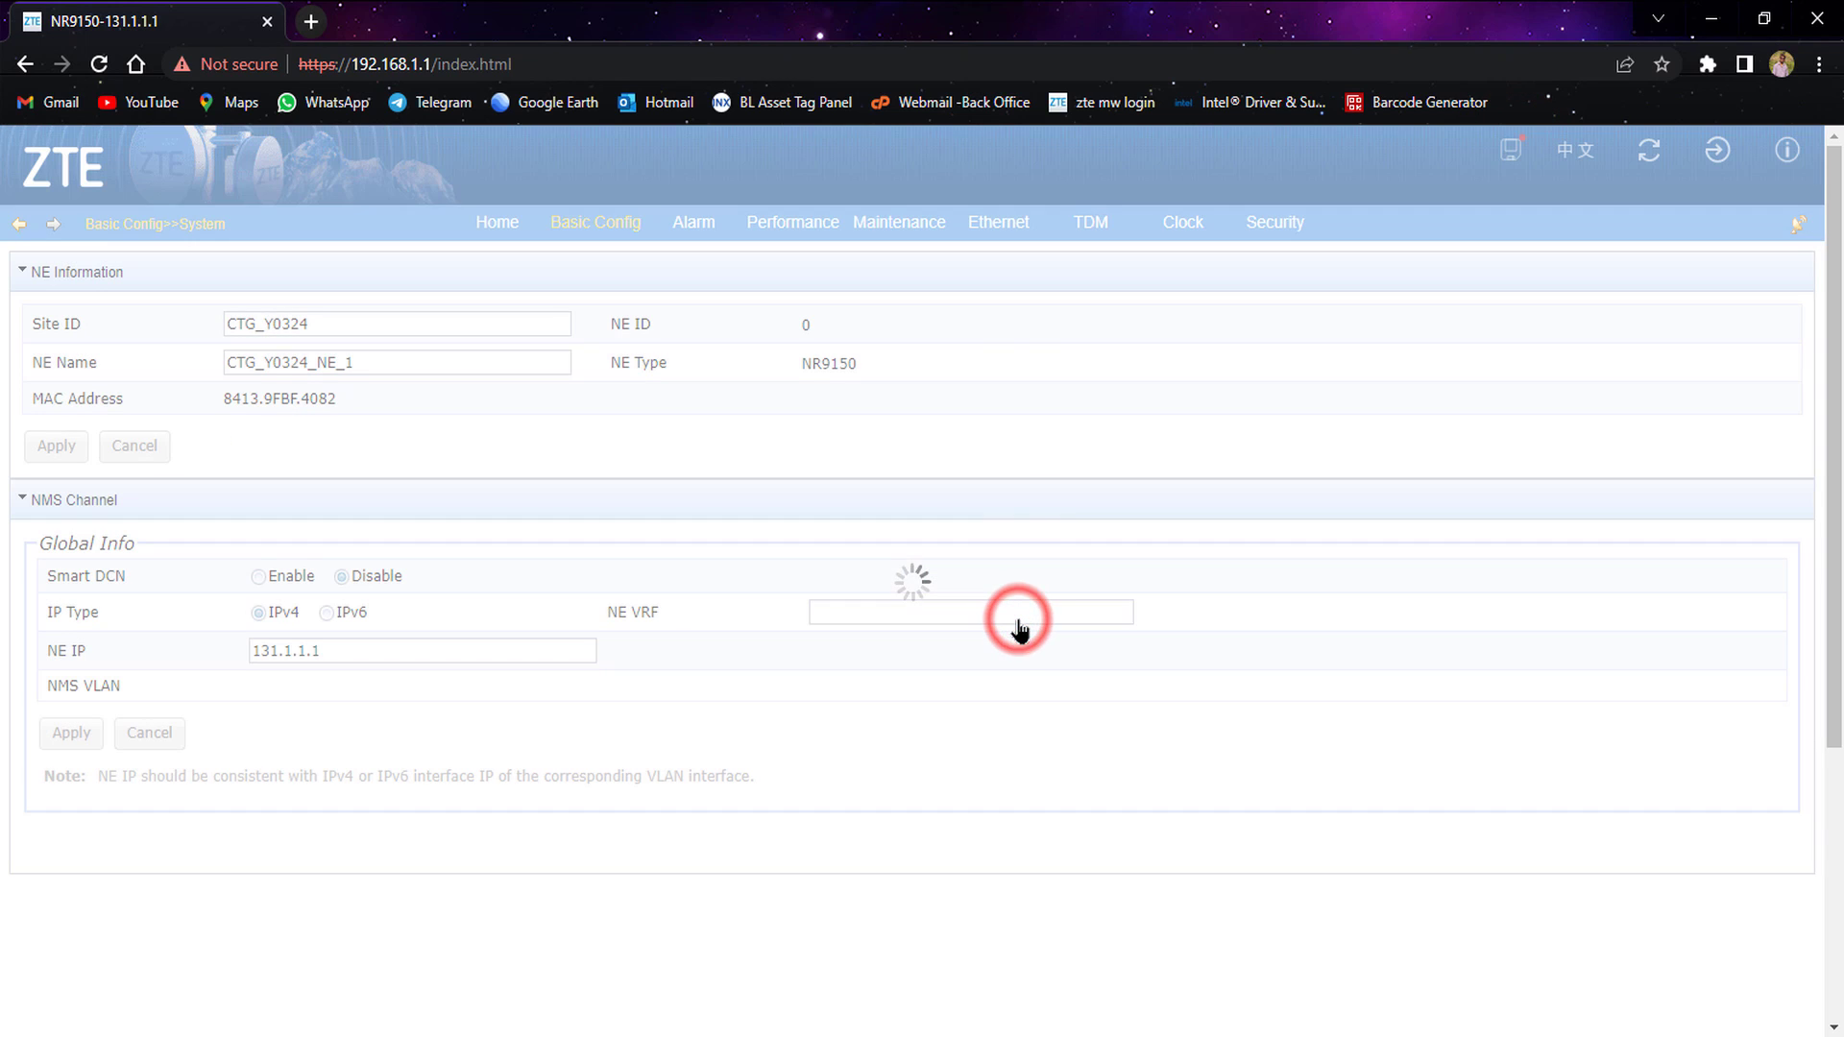
# Step: Replace NE IP 131.1.1.1 with 10.21.184.163 copied from workbook cell B3
pyautogui.click(1021, 625)
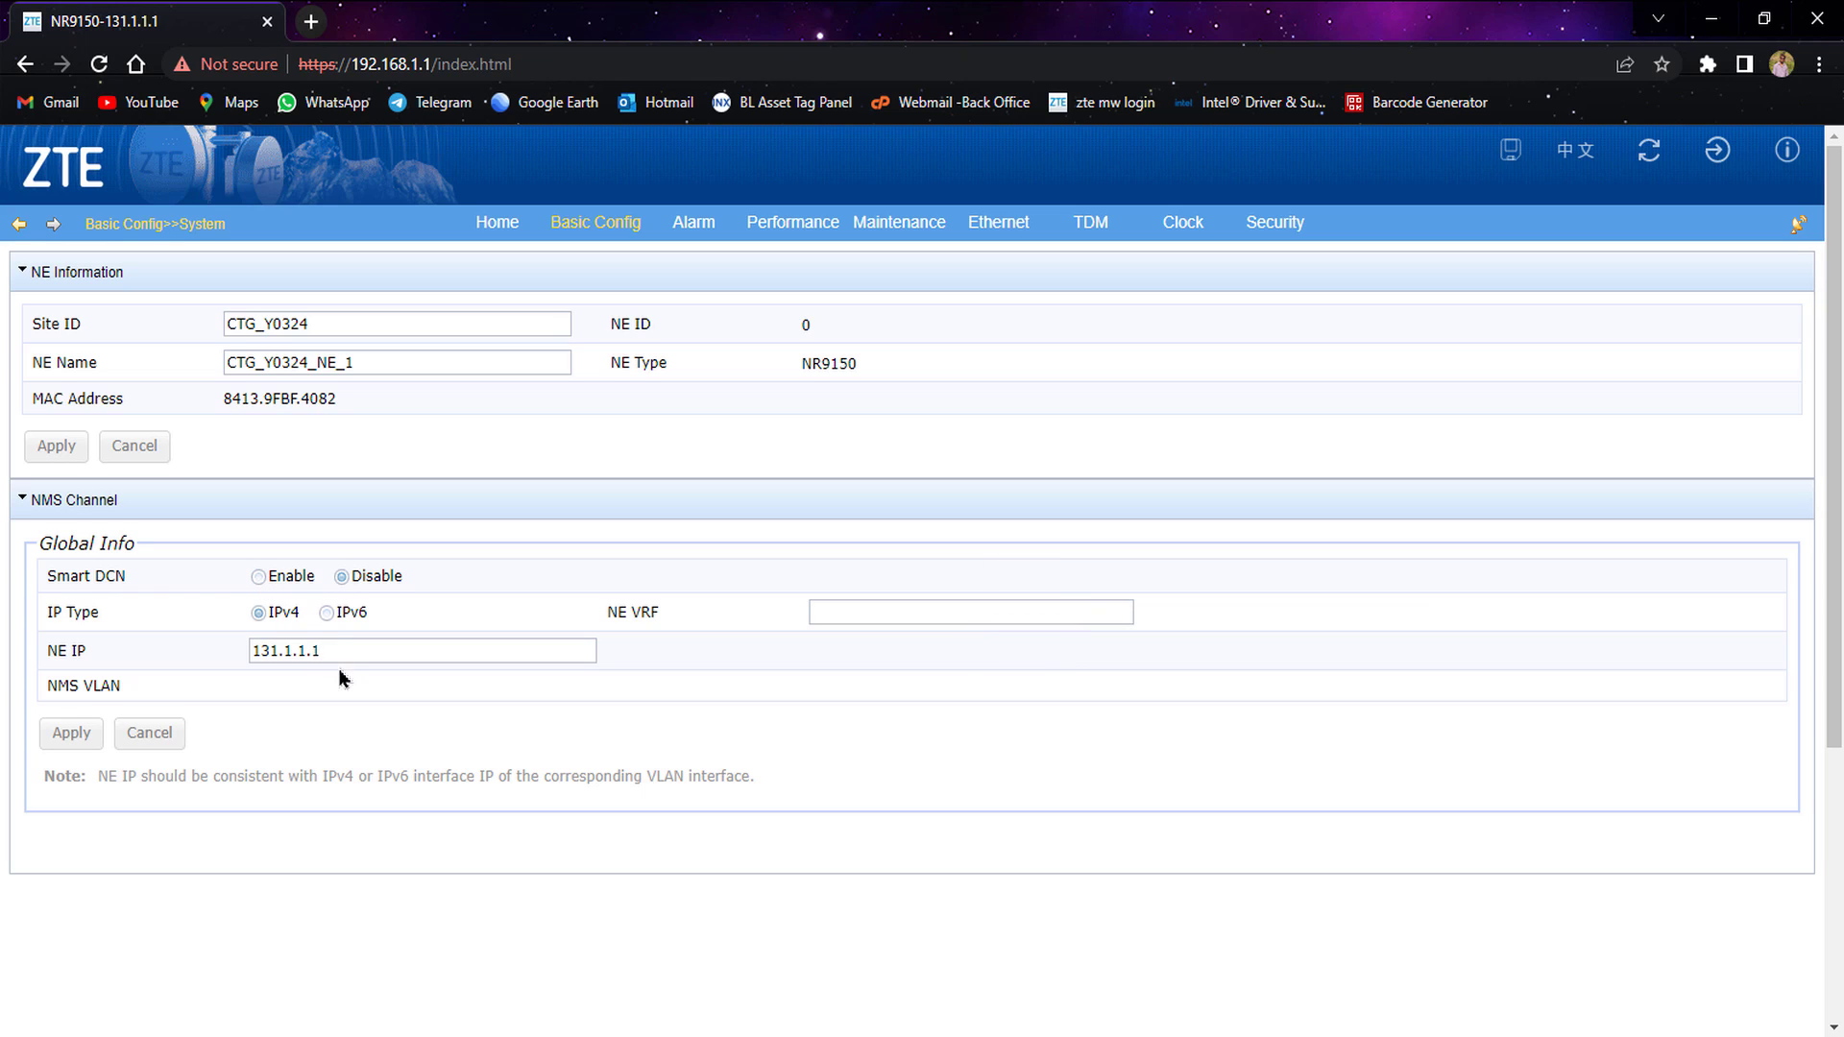
pyautogui.moveTo(338, 650); pyautogui.dragTo(41, 659)
pyautogui.press('BackSpace')
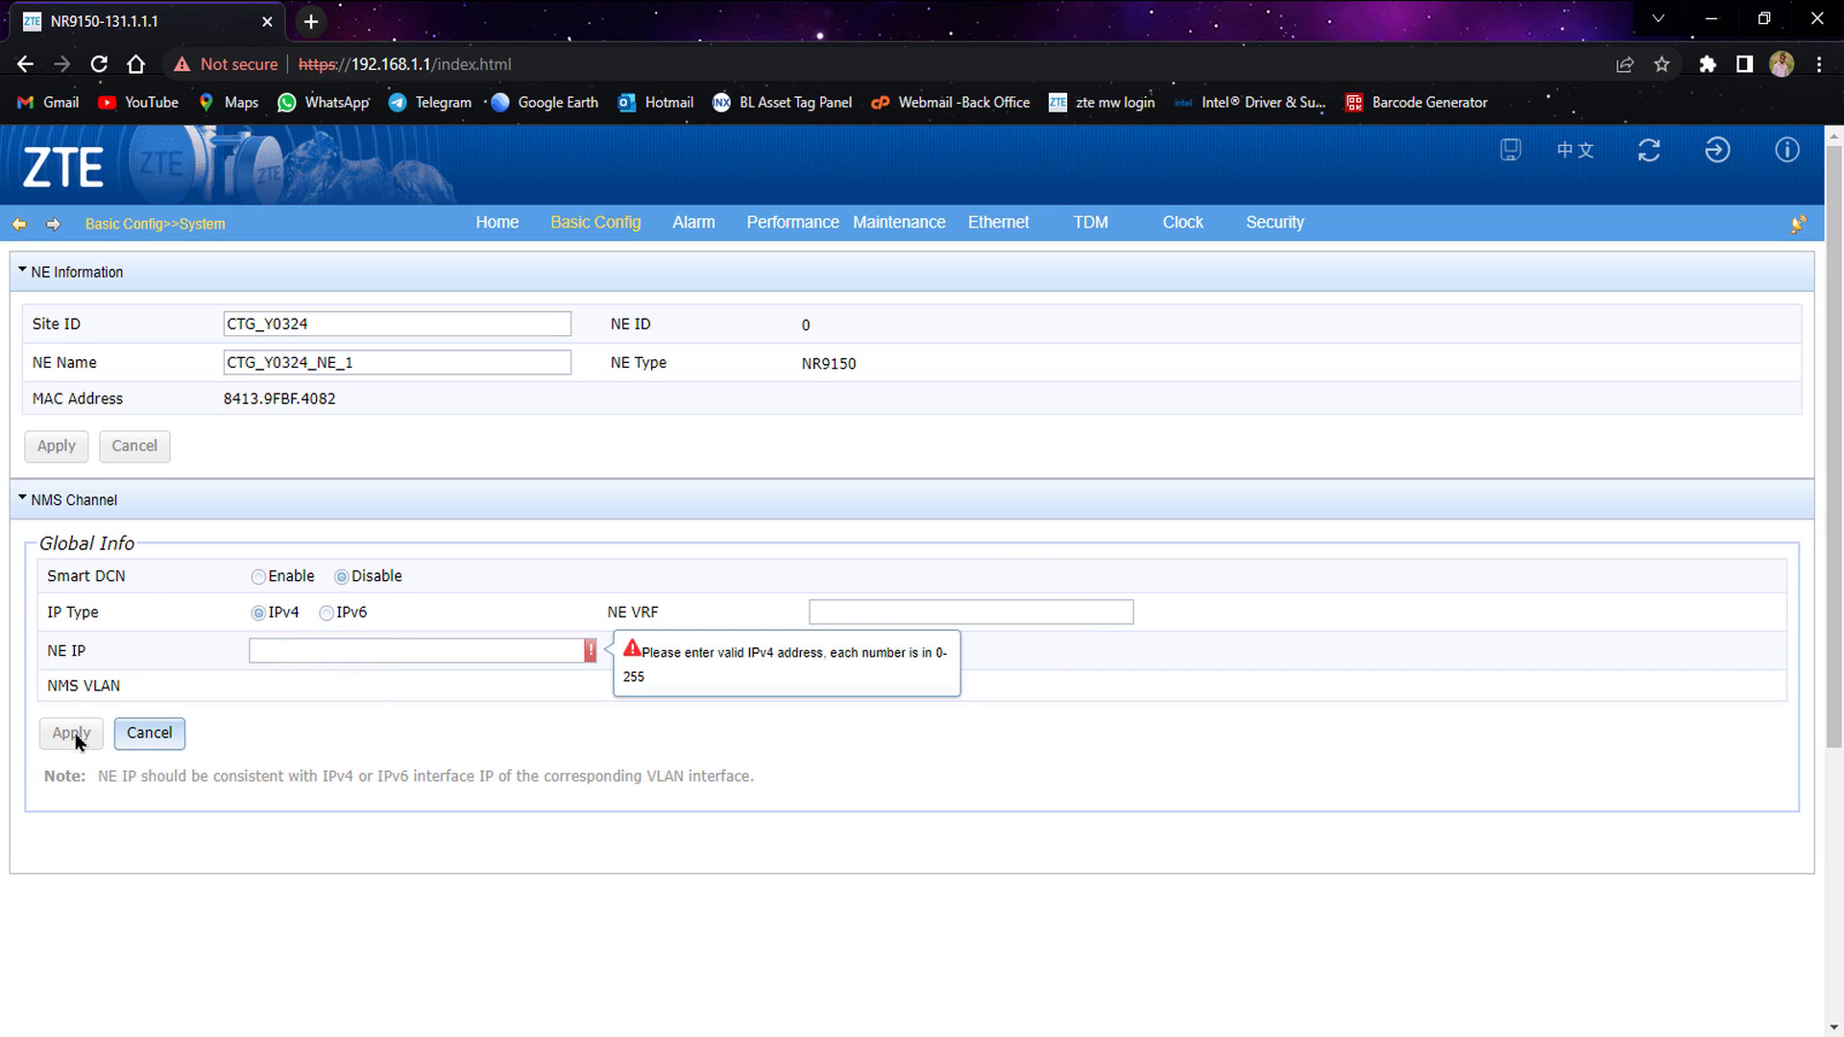
pyautogui.click(487, 1020)
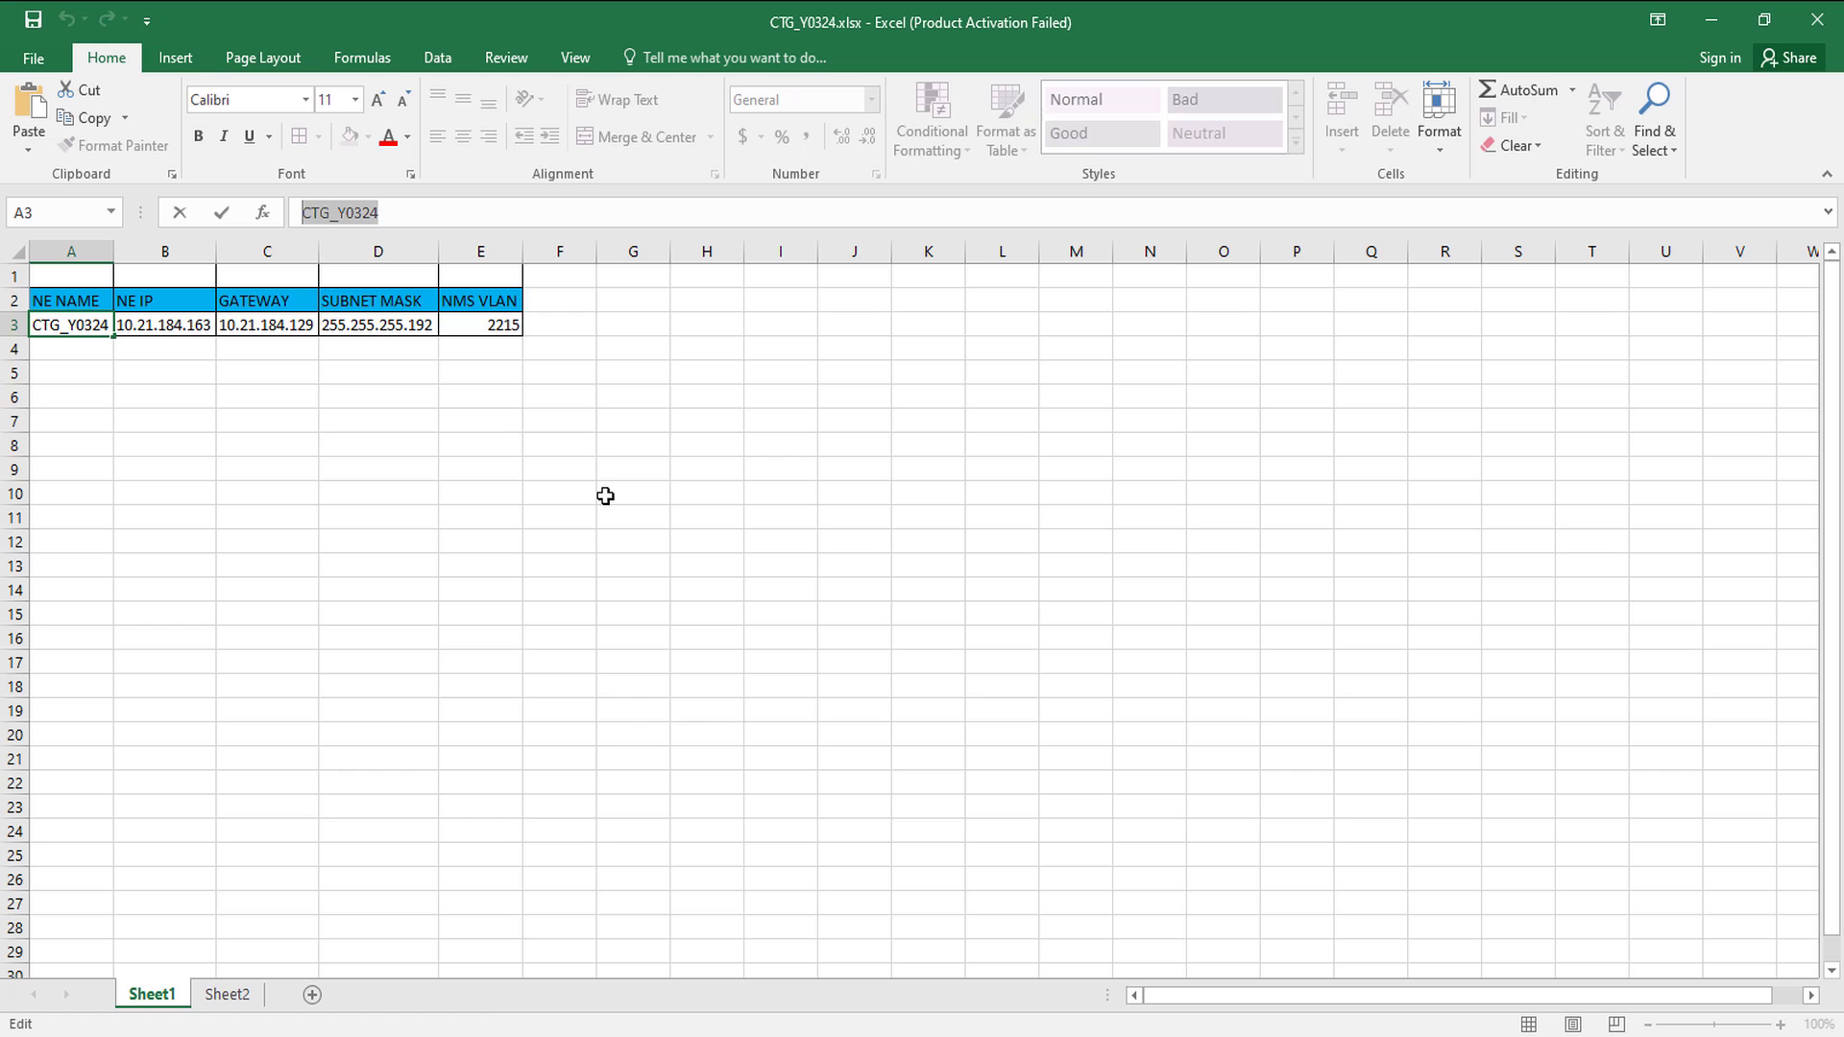
pyautogui.click(140, 331)
pyautogui.hotkey('ctrl', 'c')
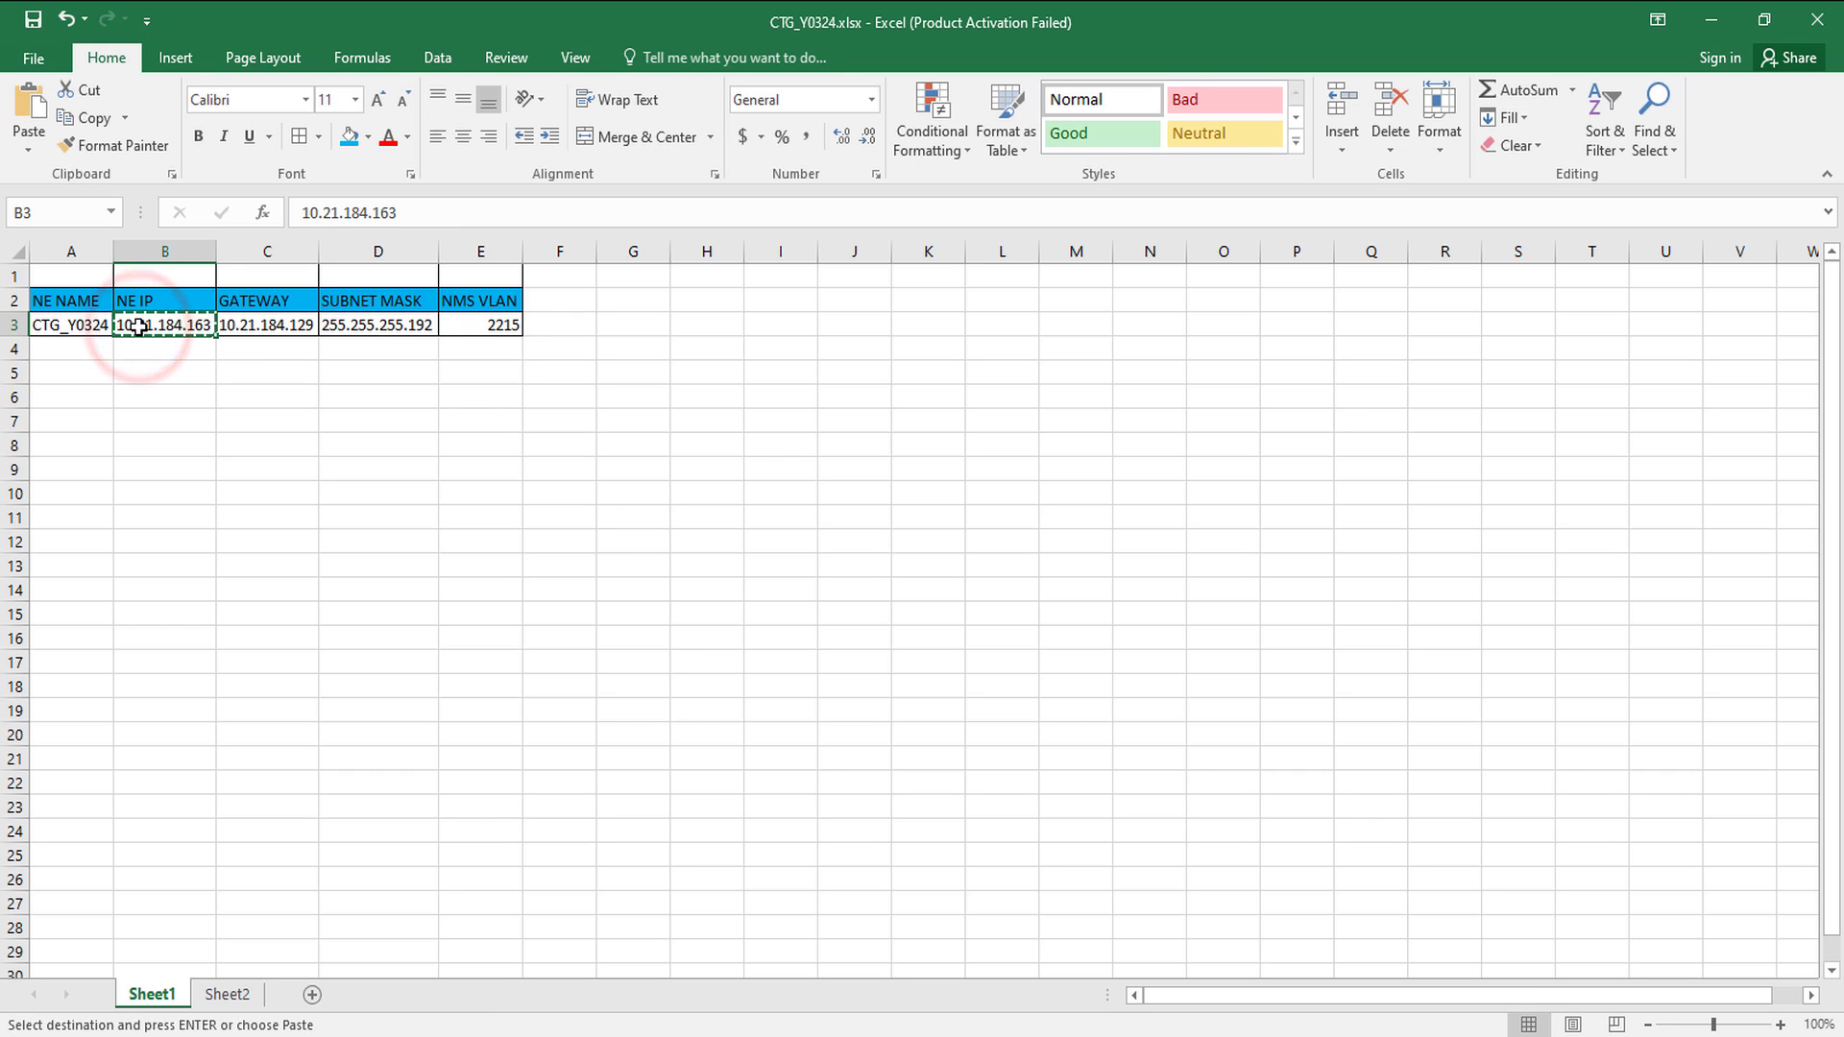
pyautogui.hotkey('alt', 'Tab')
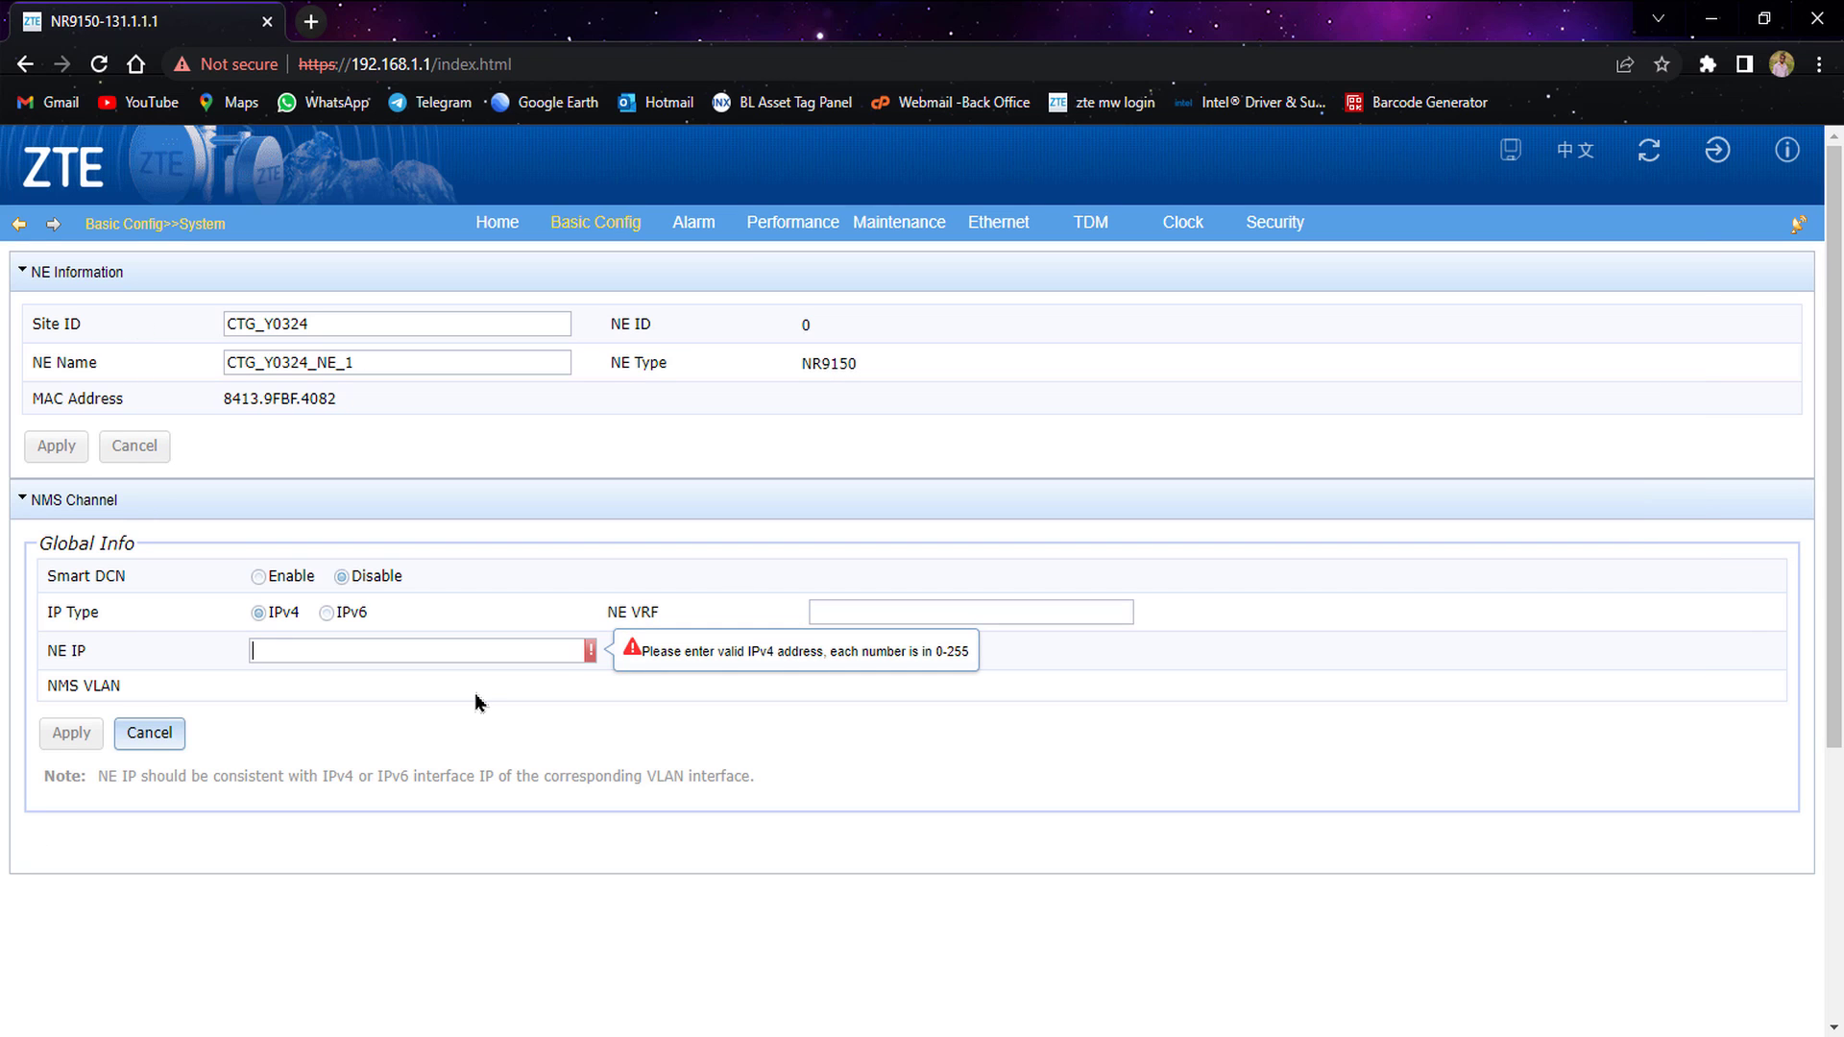
pyautogui.hotkey('ctrl', 'v')
# Step: Apply the new NE IP and save the configuration to the device
pyautogui.click(87, 731)
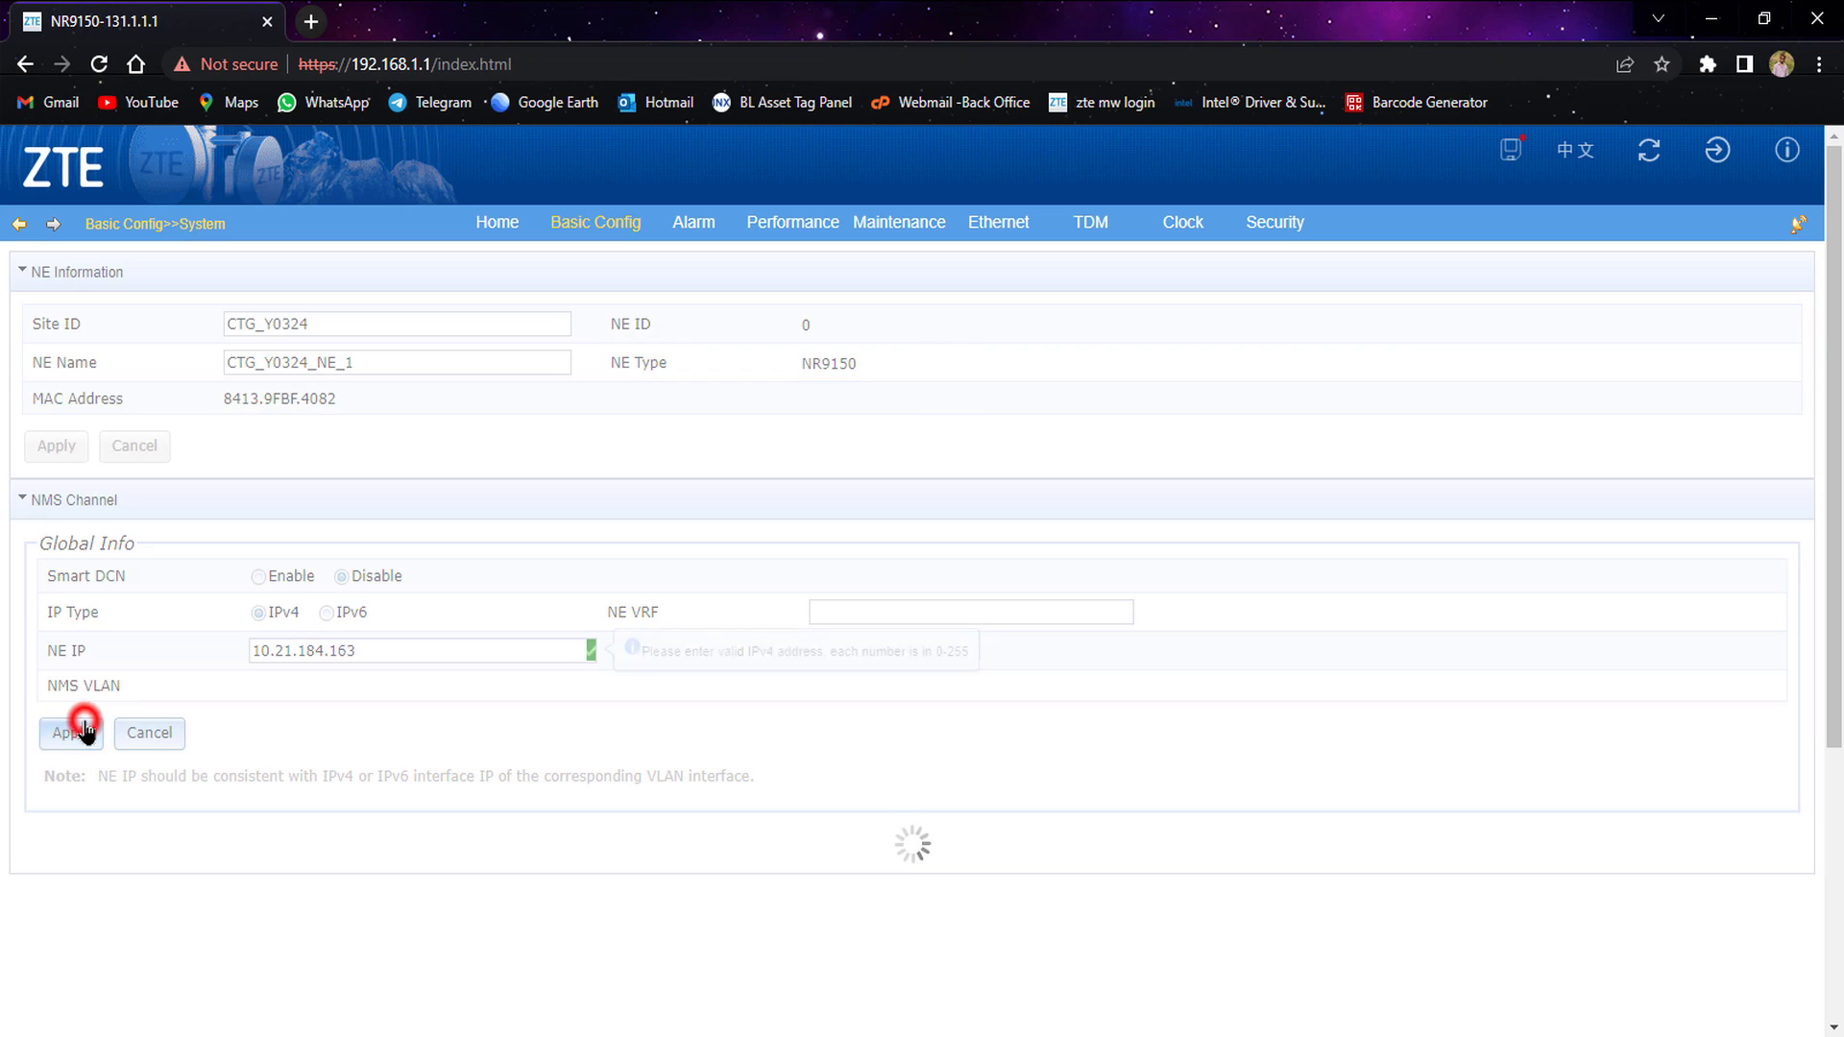
pyautogui.click(237, 711)
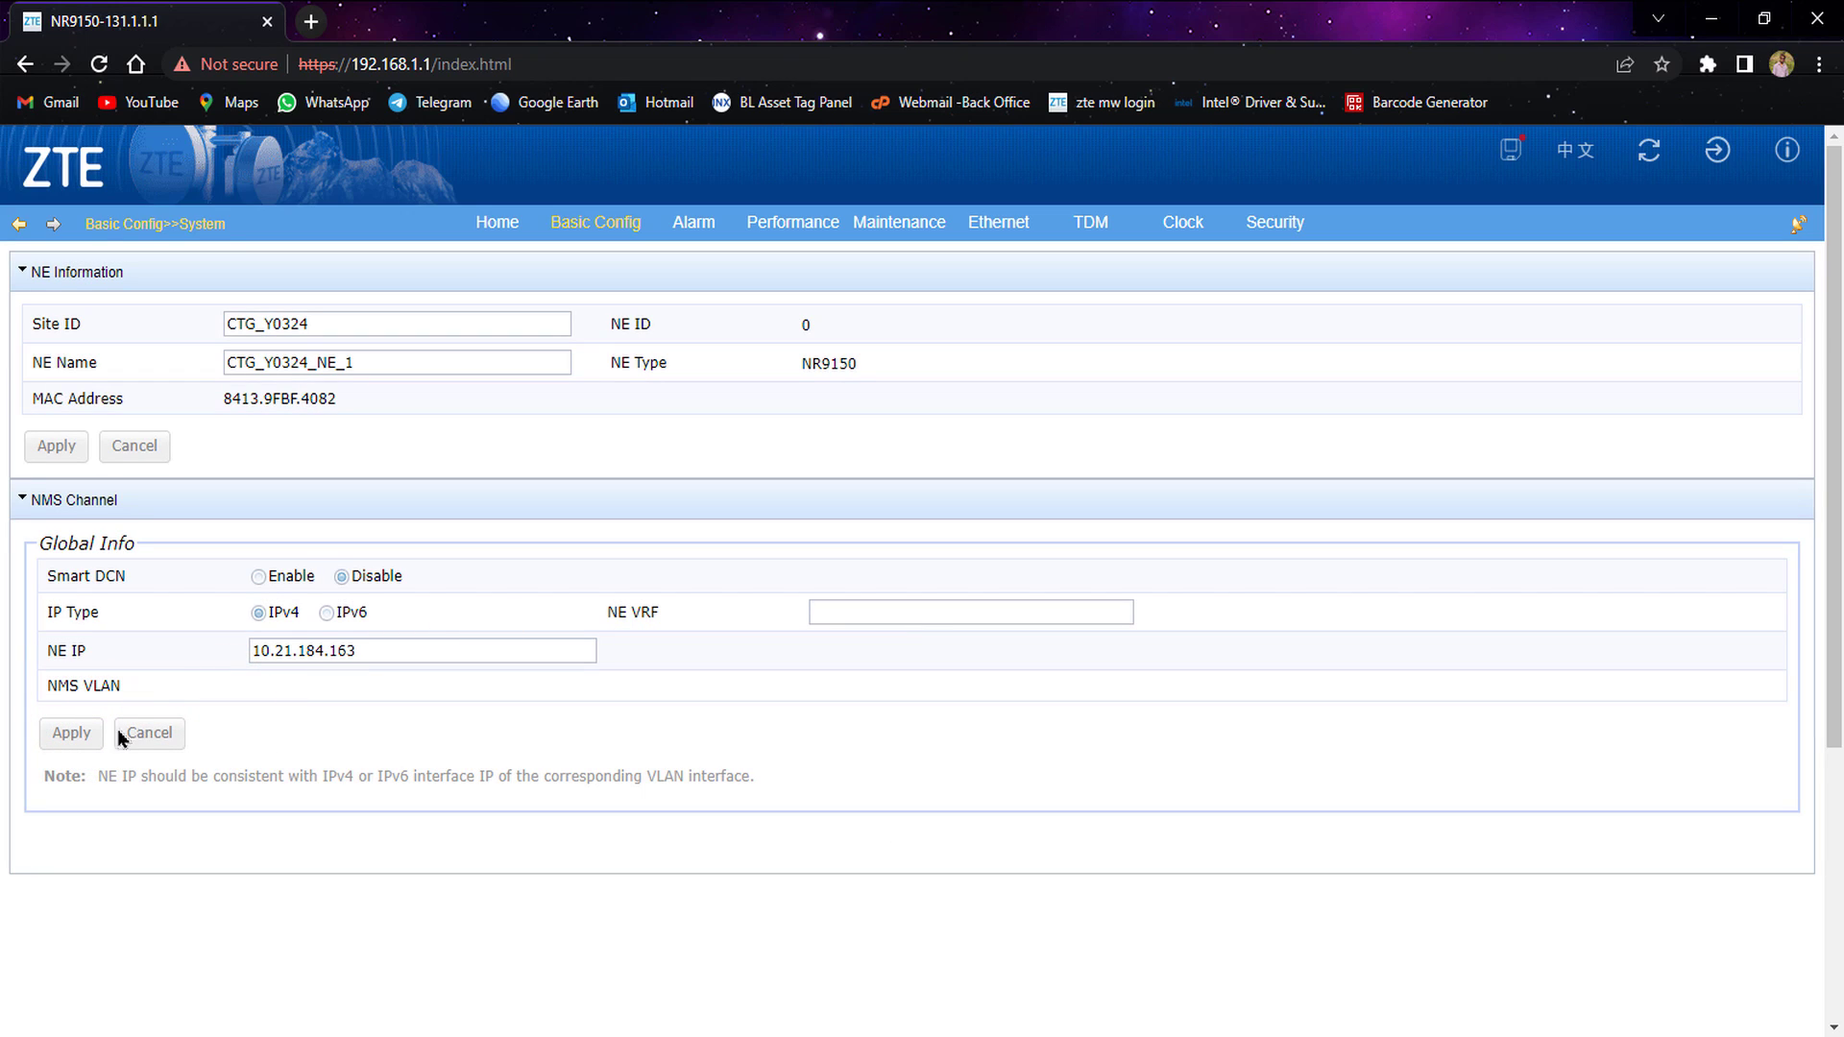
pyautogui.click(1511, 152)
pyautogui.click(1025, 623)
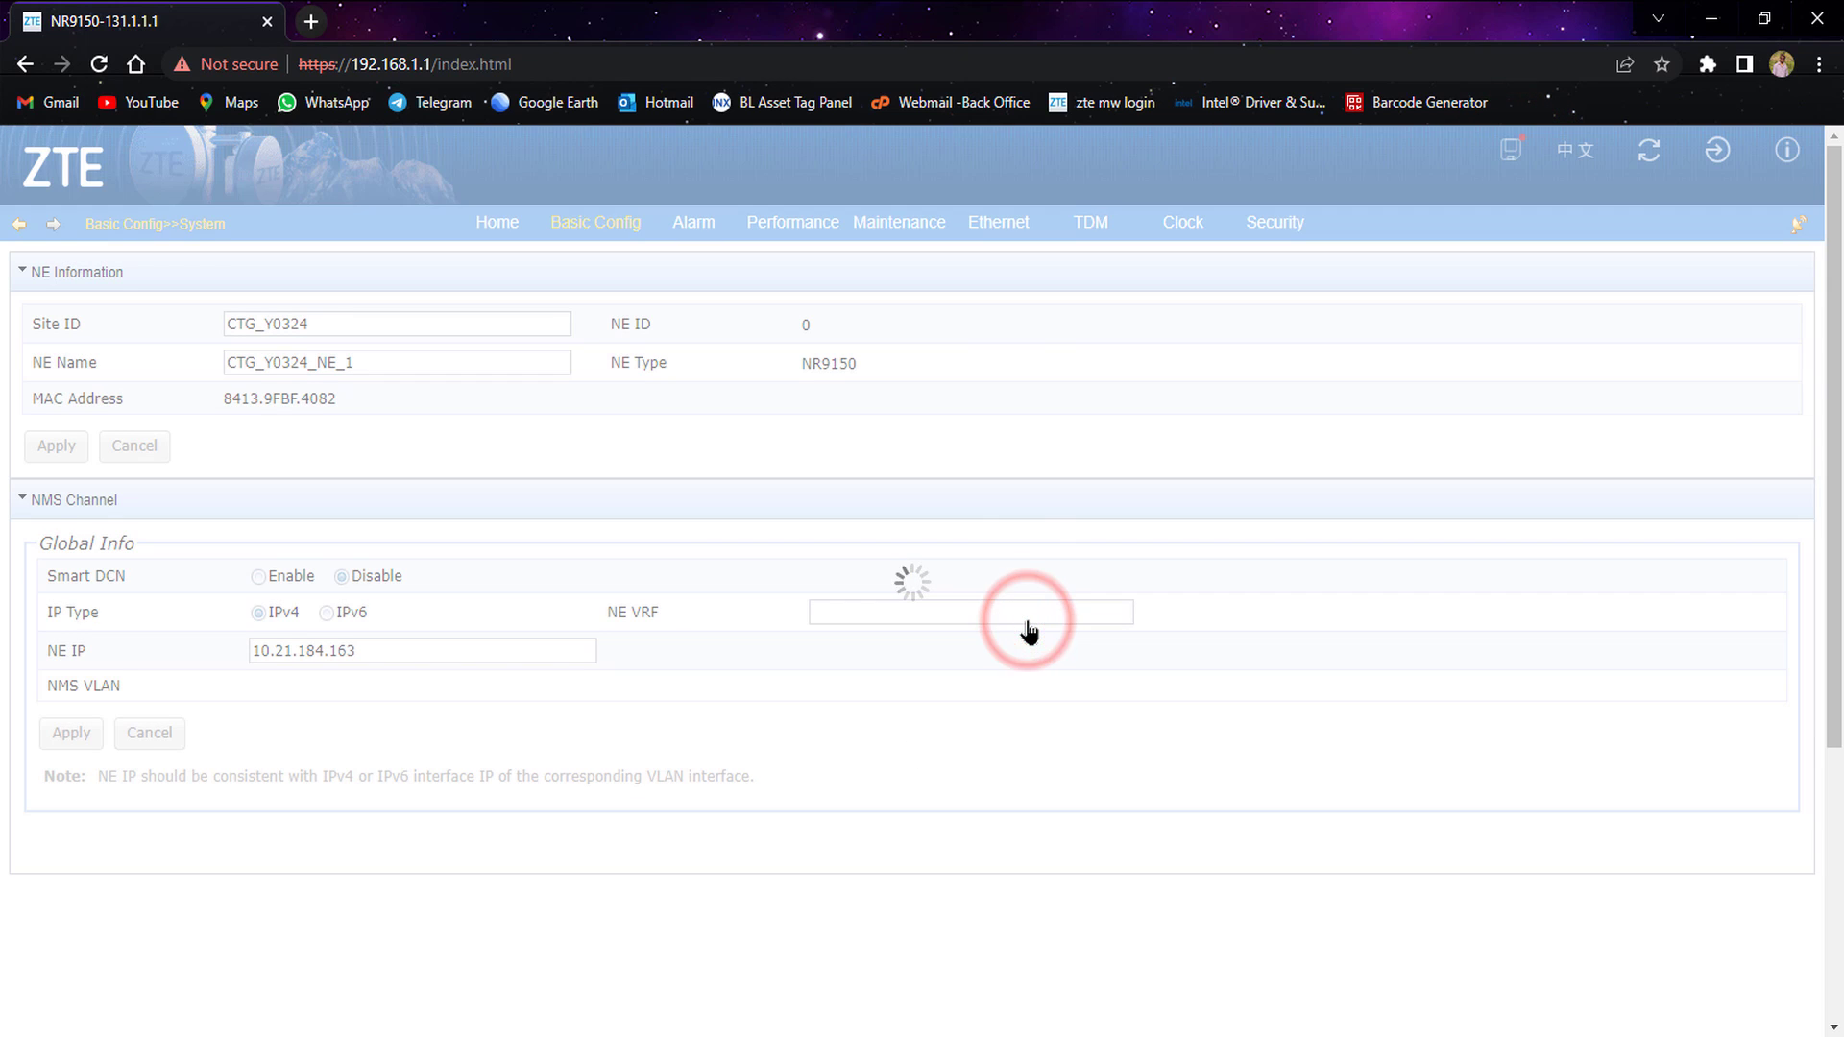
pyautogui.click(1026, 627)
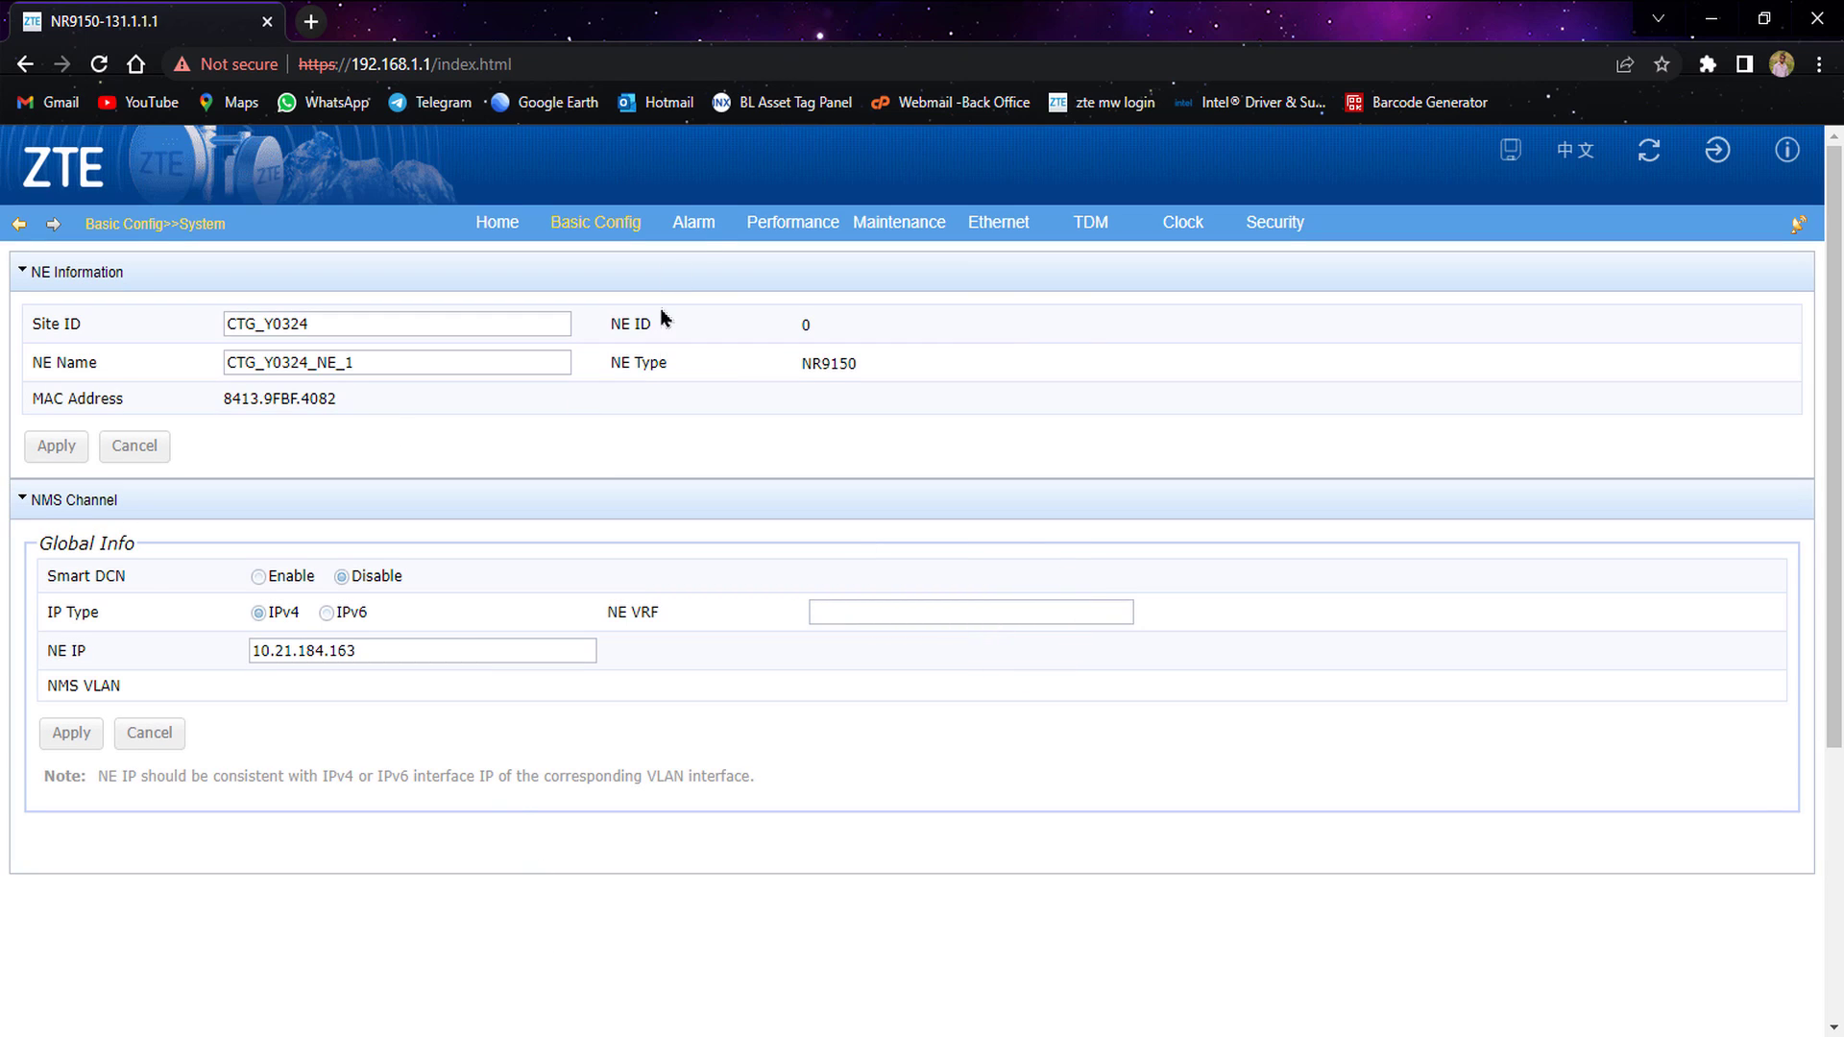
pyautogui.click(613, 220)
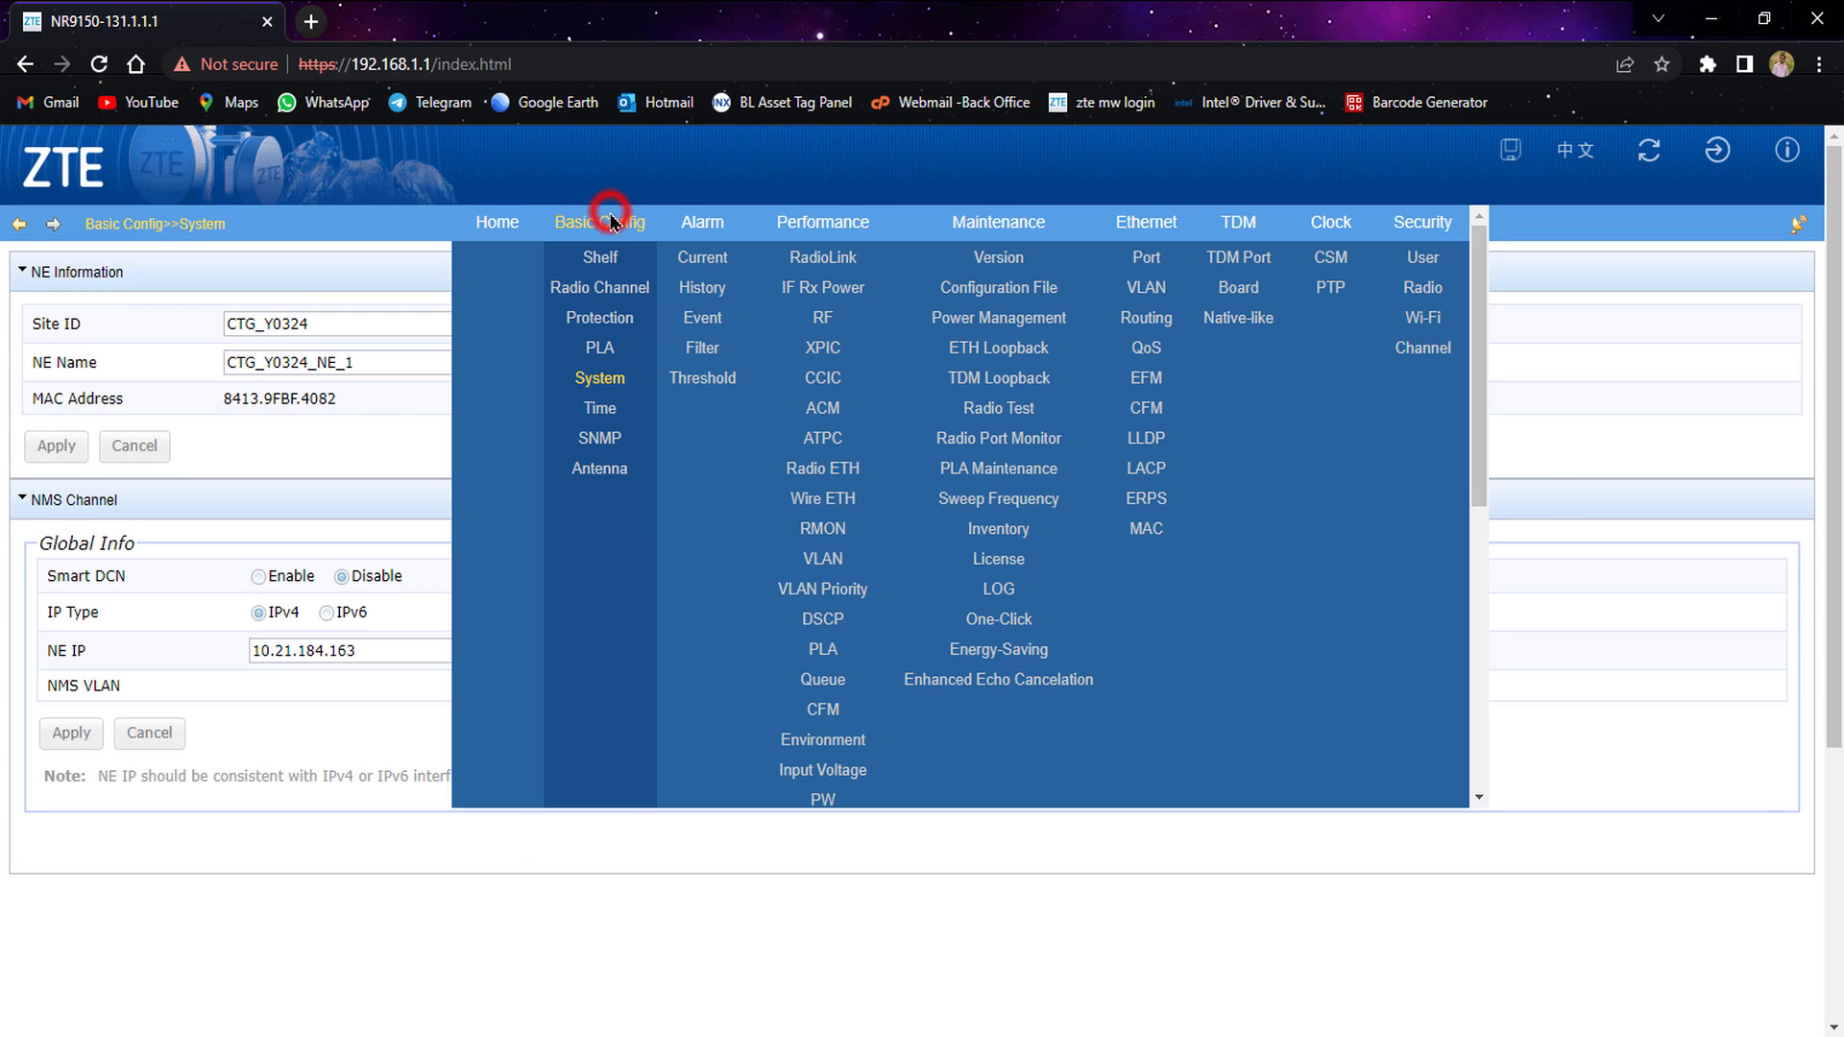
# Step: On the Time page, choose system time zone (UTC+06:00) Asia/Dhaka and apply it
pyautogui.click(602, 411)
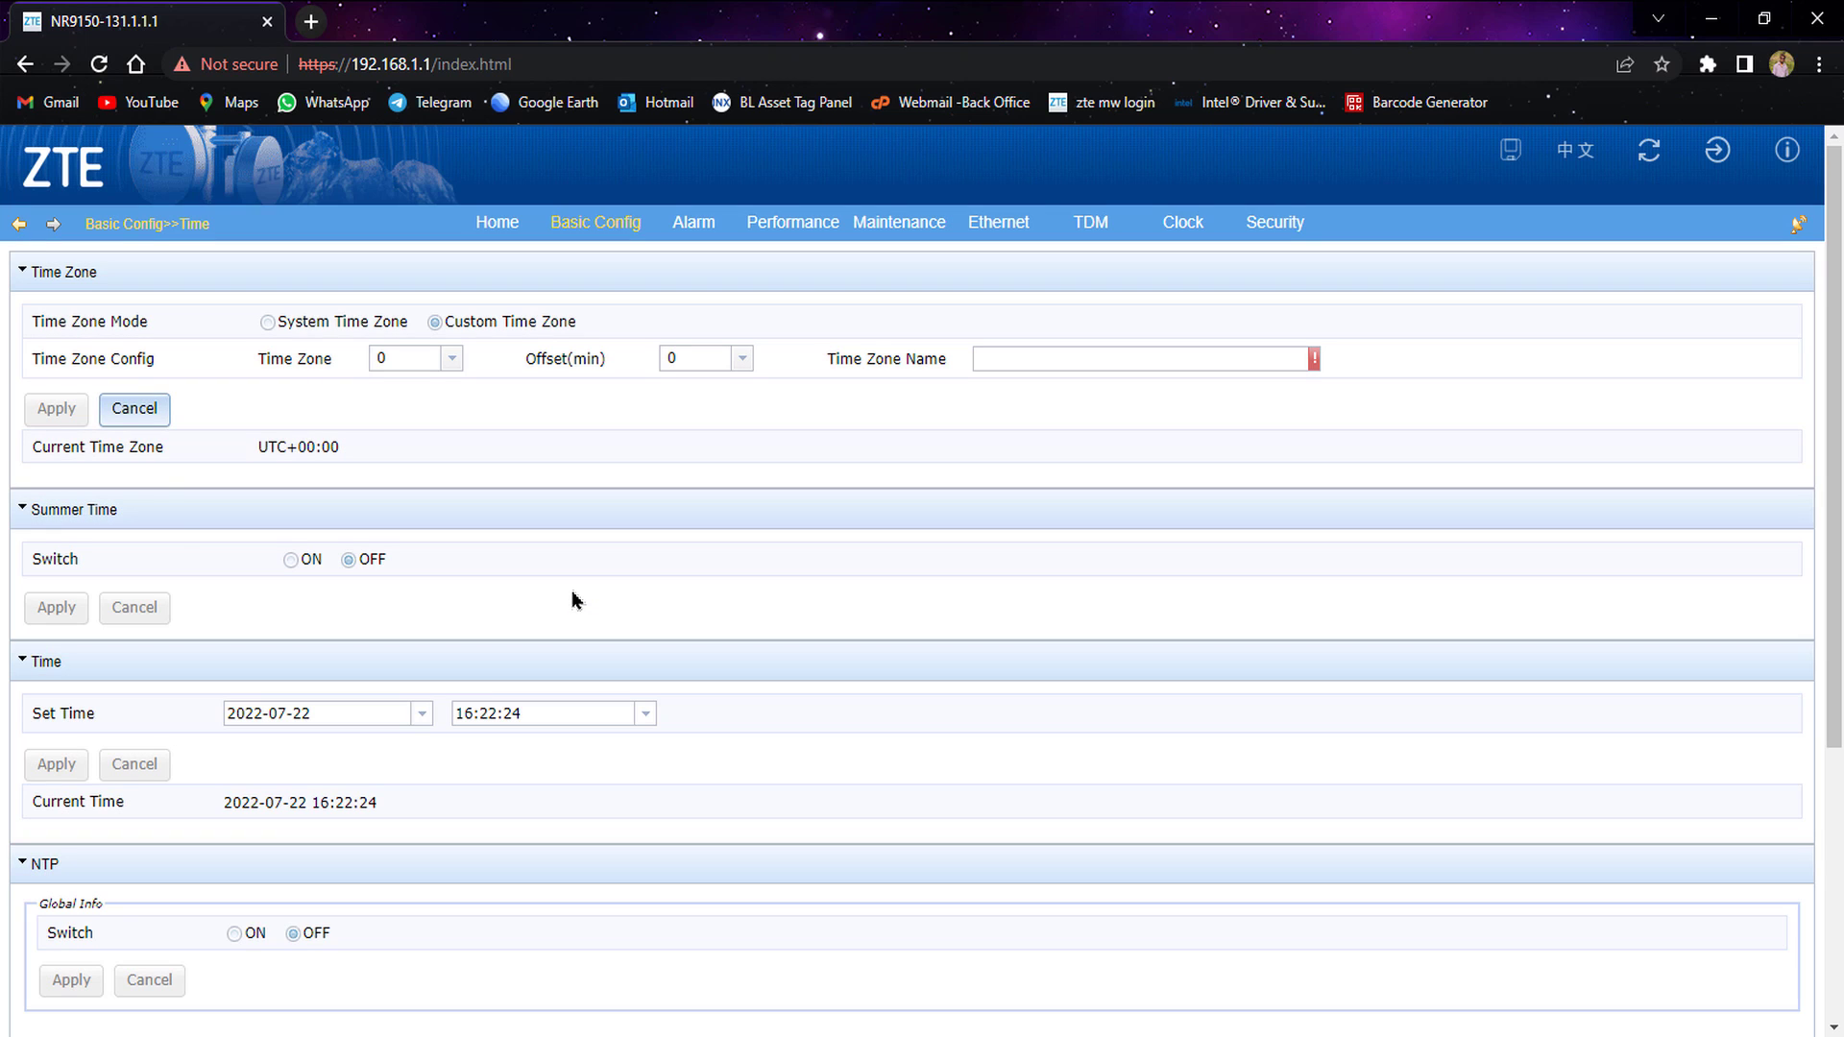
pyautogui.click(268, 322)
pyautogui.tripleClick(159, 321)
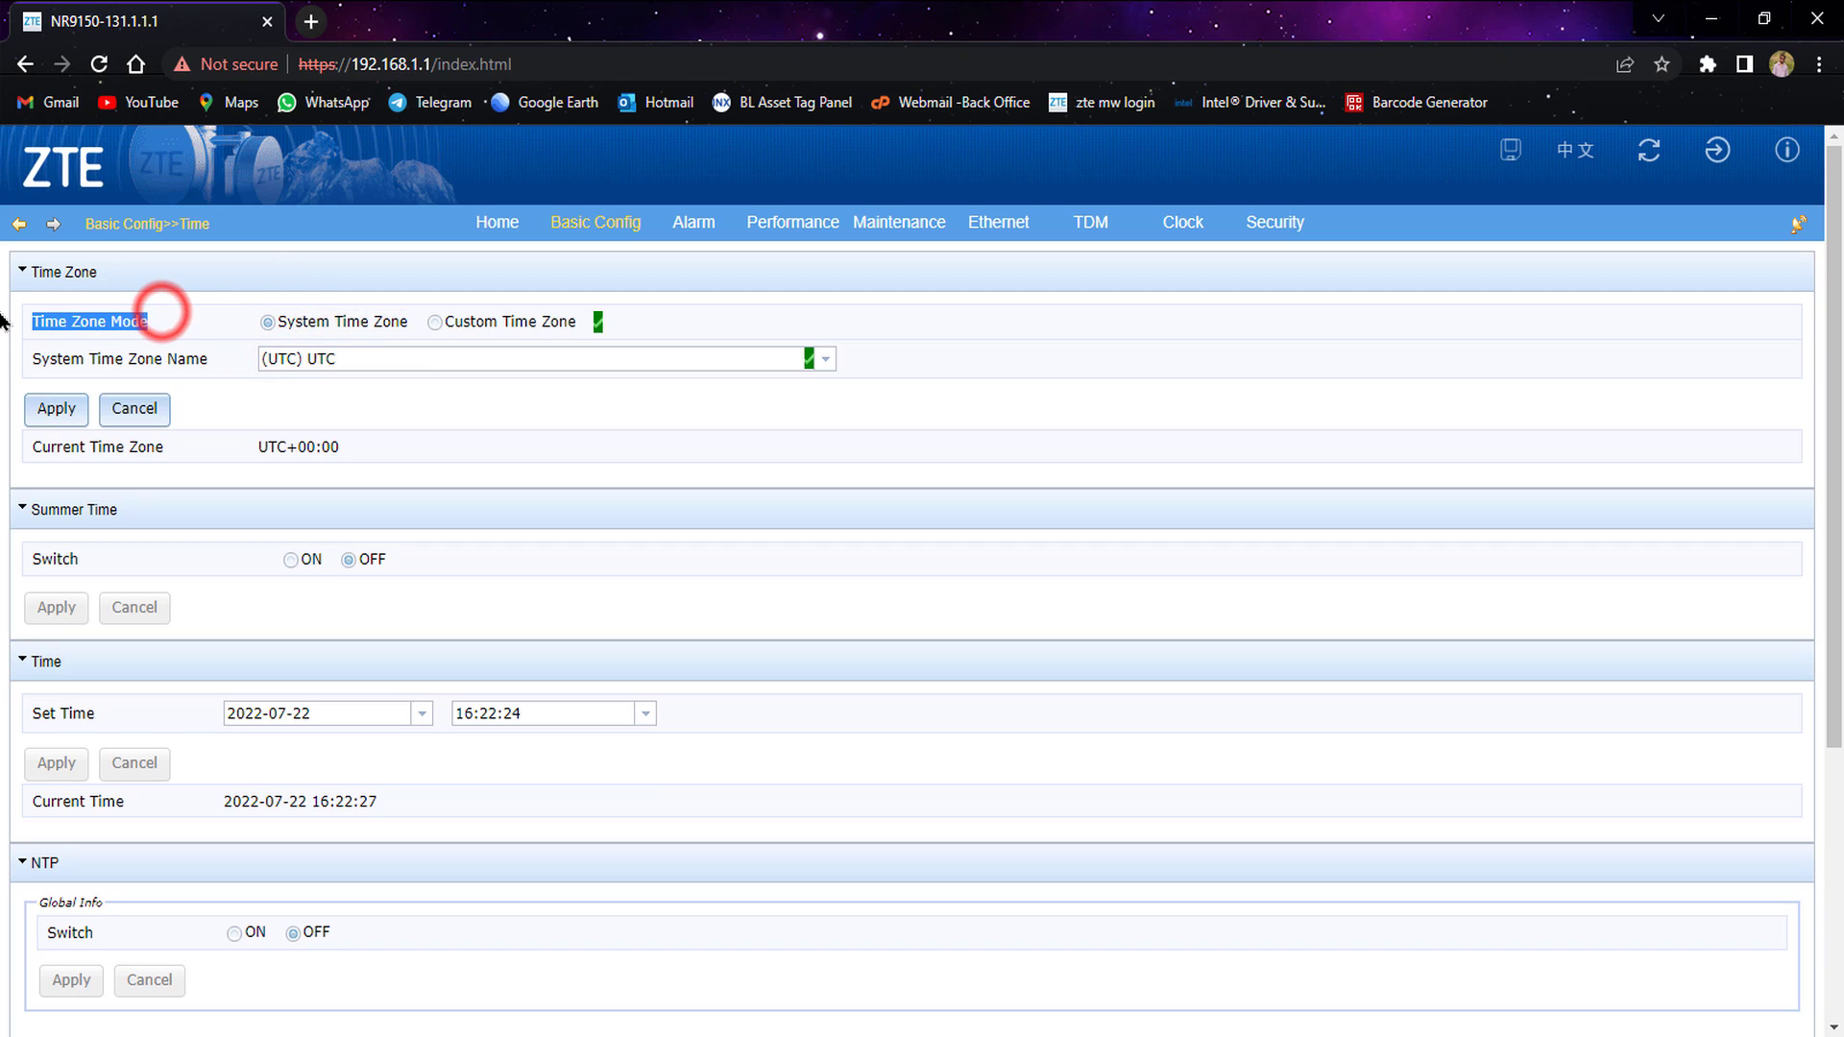
pyautogui.click(827, 365)
pyautogui.scroll(-5, 742, 709)
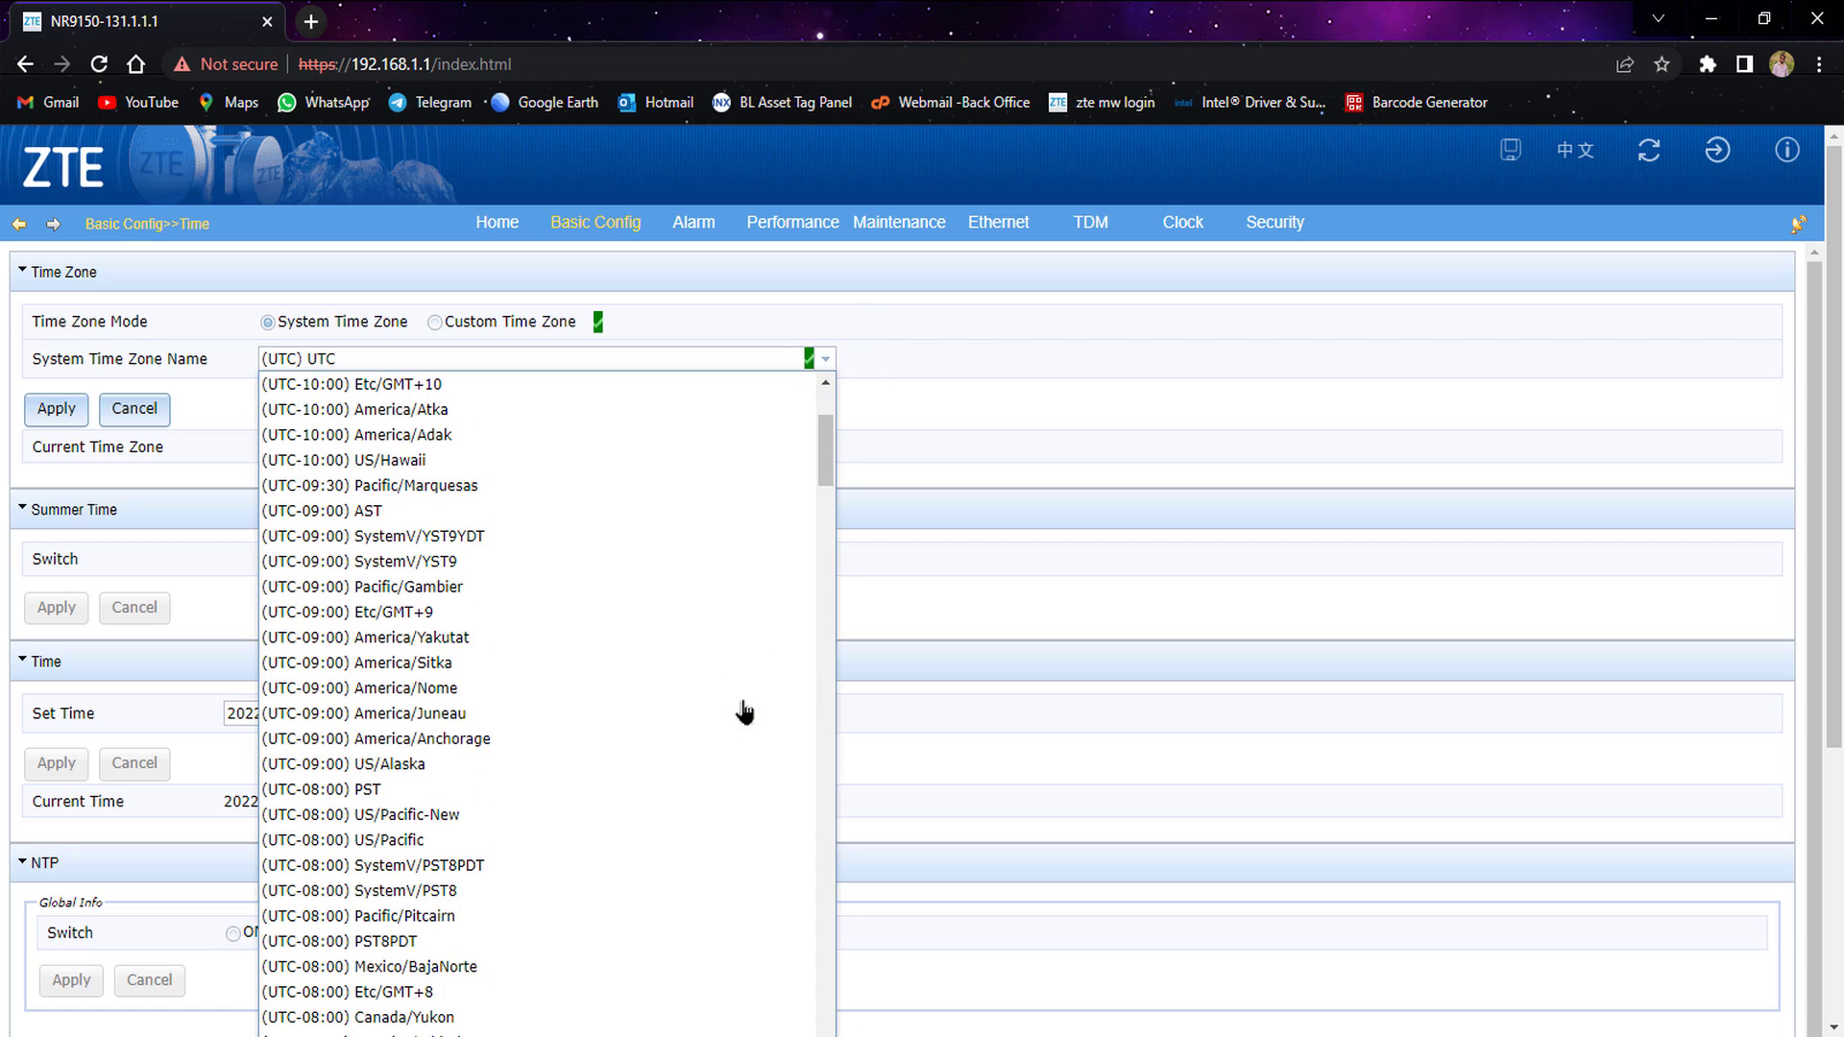
pyautogui.scroll(-15, 744, 712)
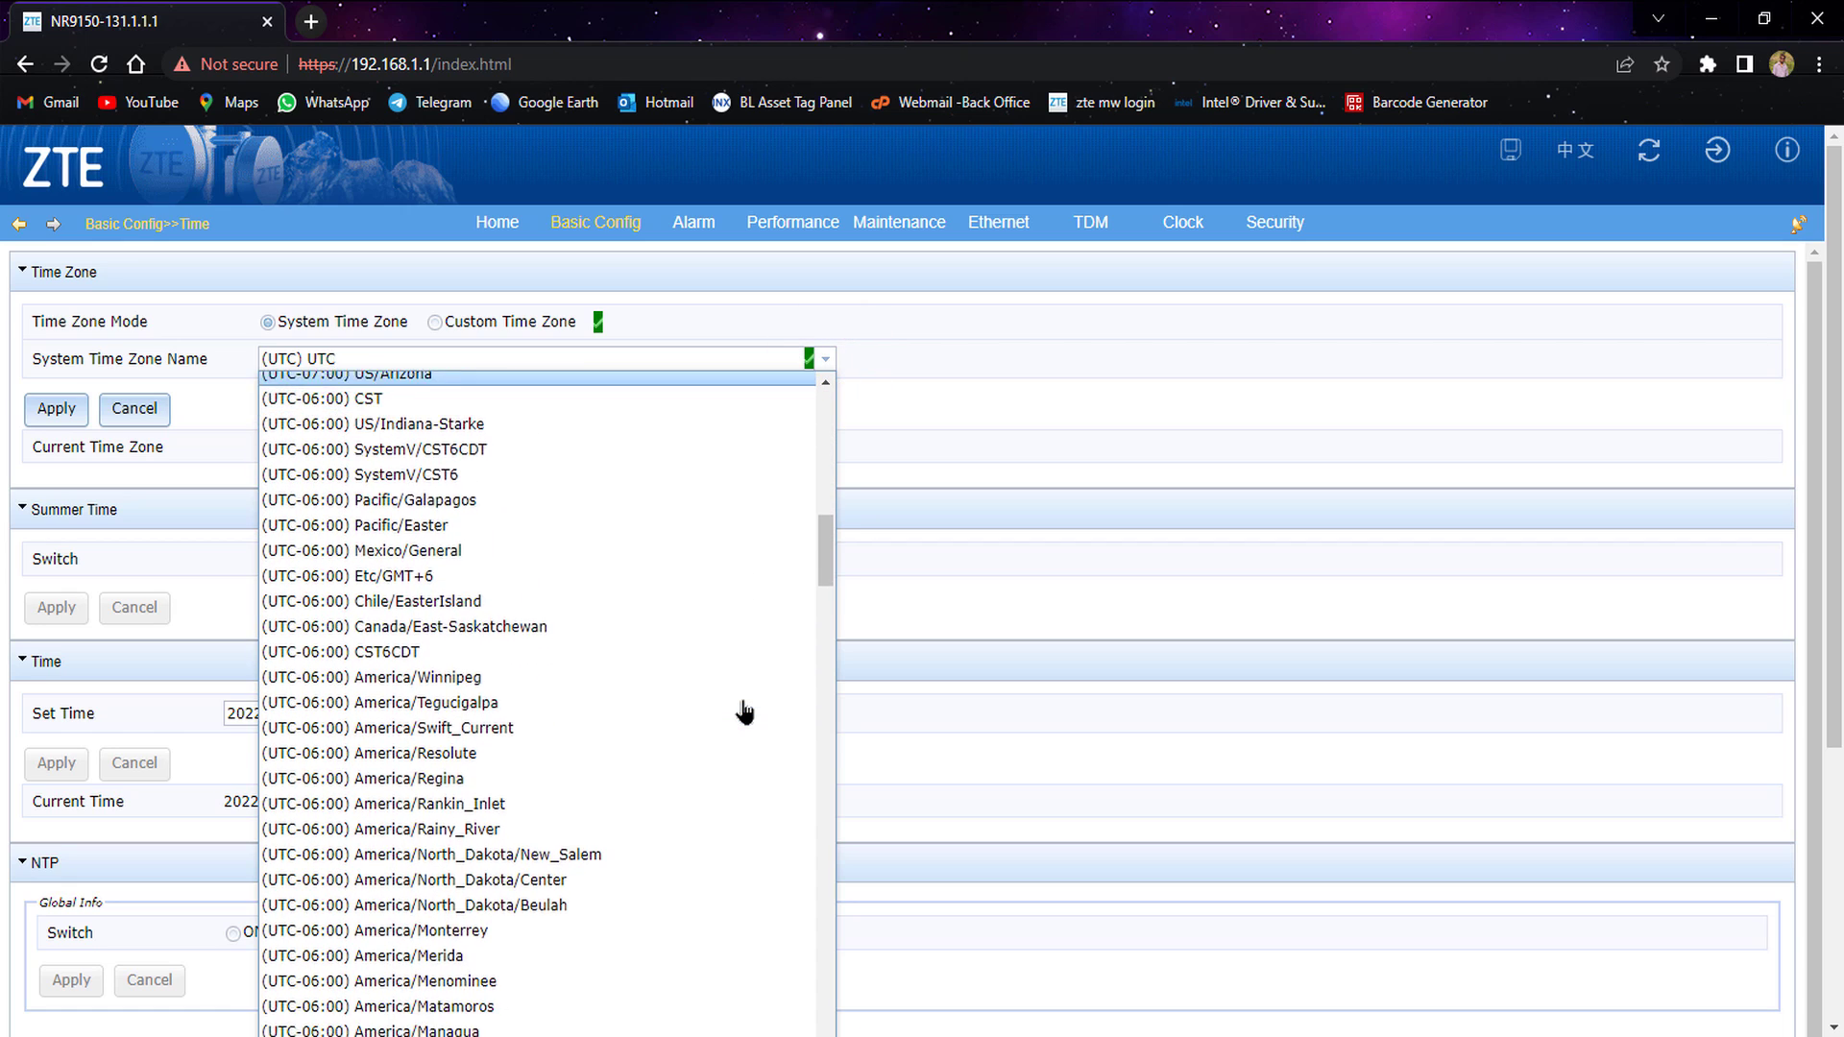
pyautogui.scroll(-15, 745, 711)
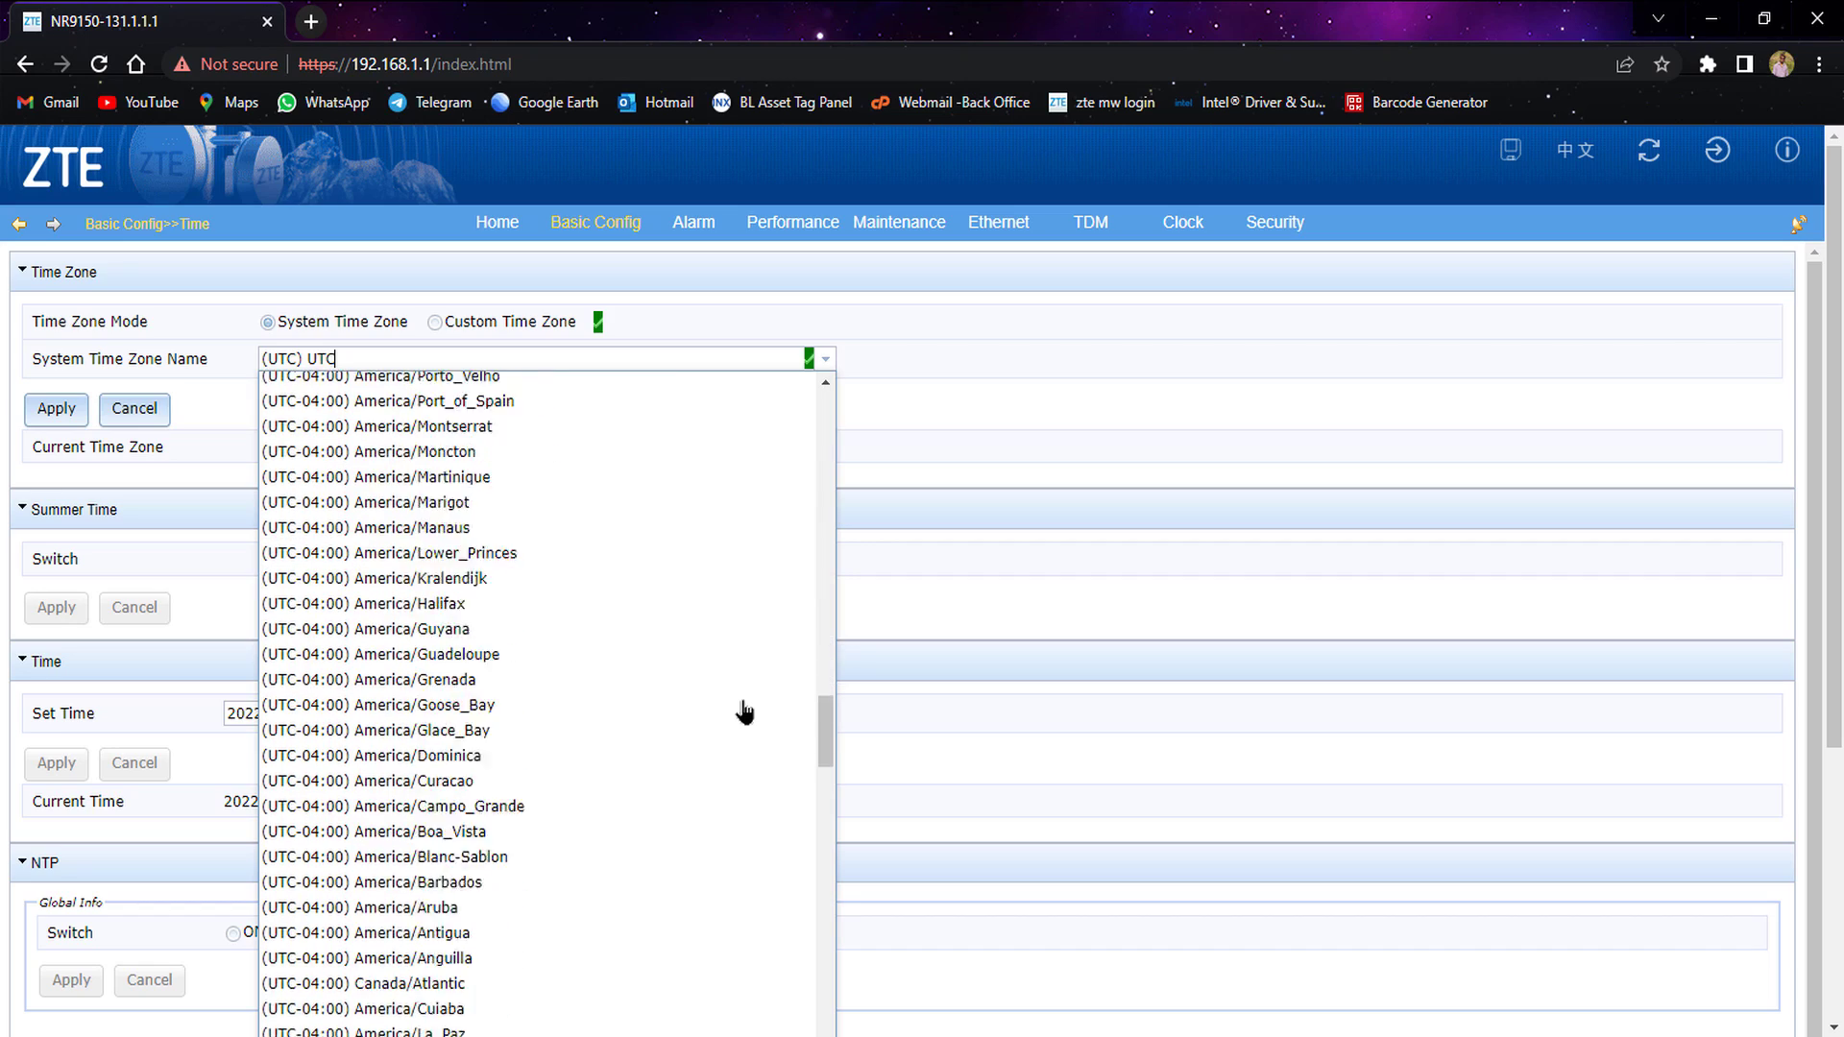
pyautogui.scroll(-20, 745, 711)
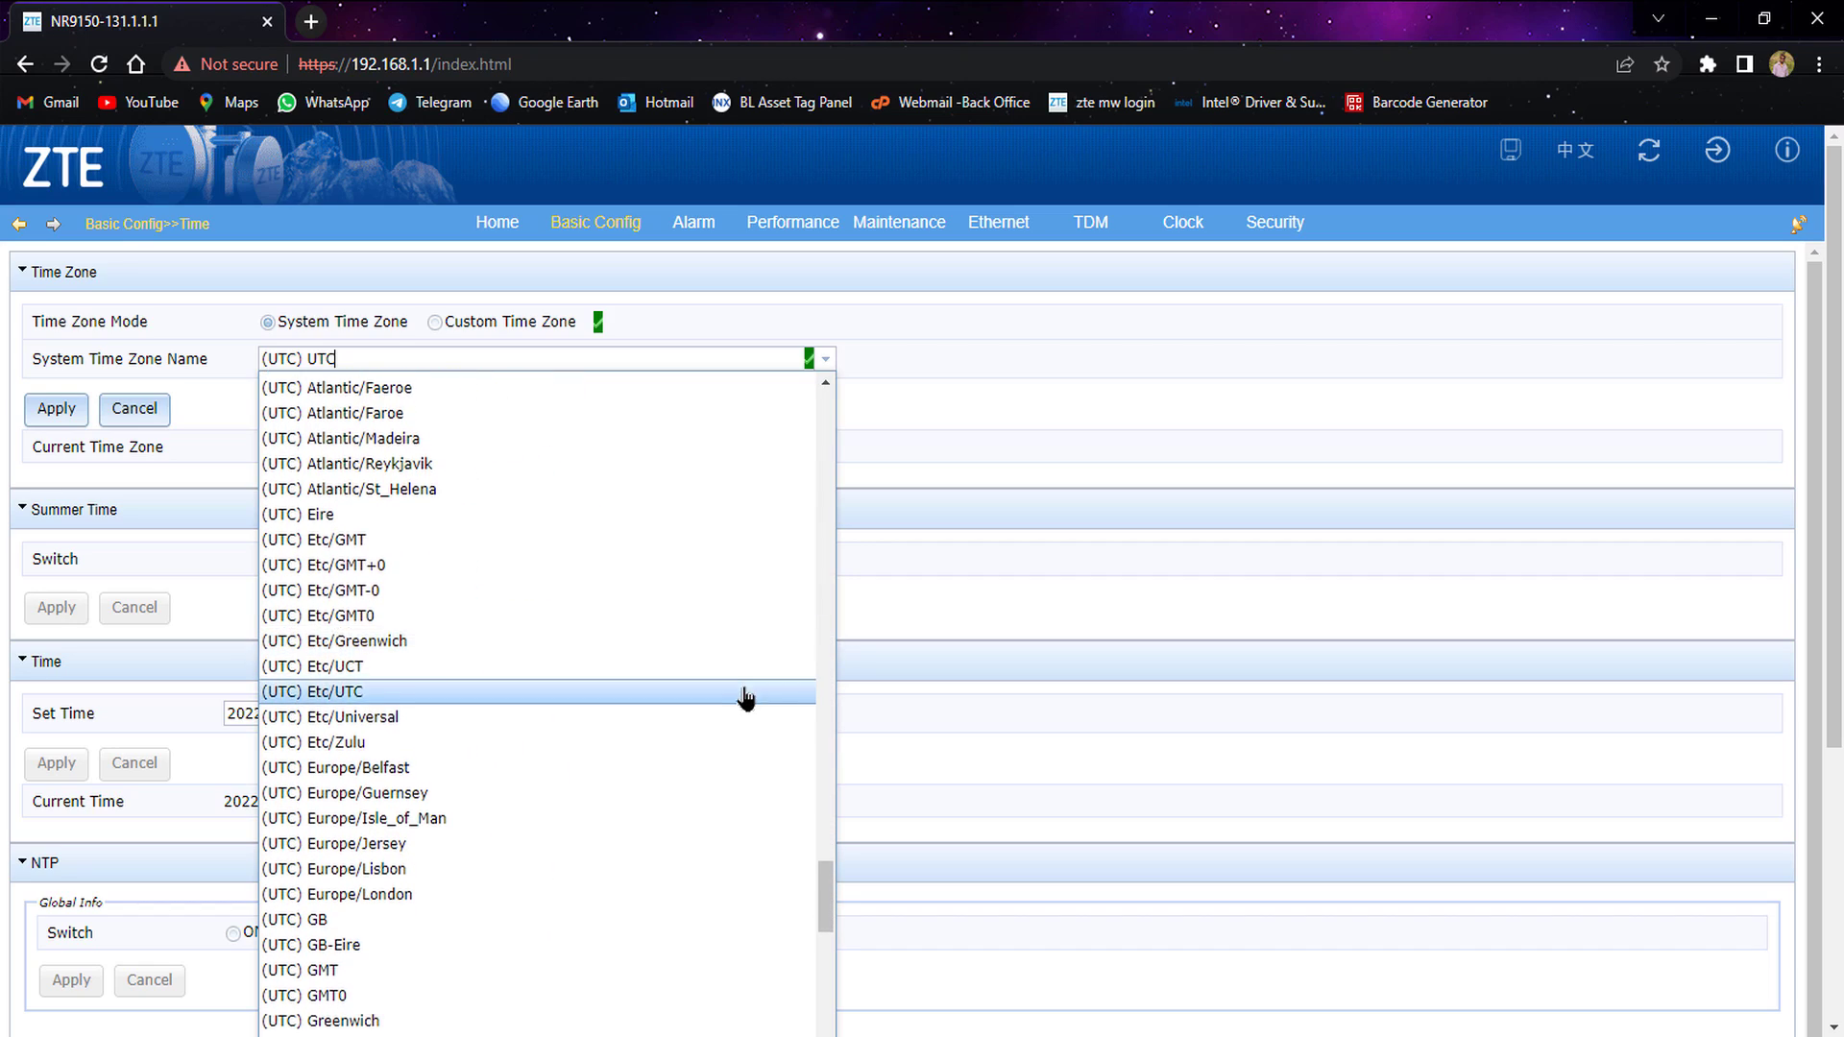
pyautogui.scroll(-20, 745, 699)
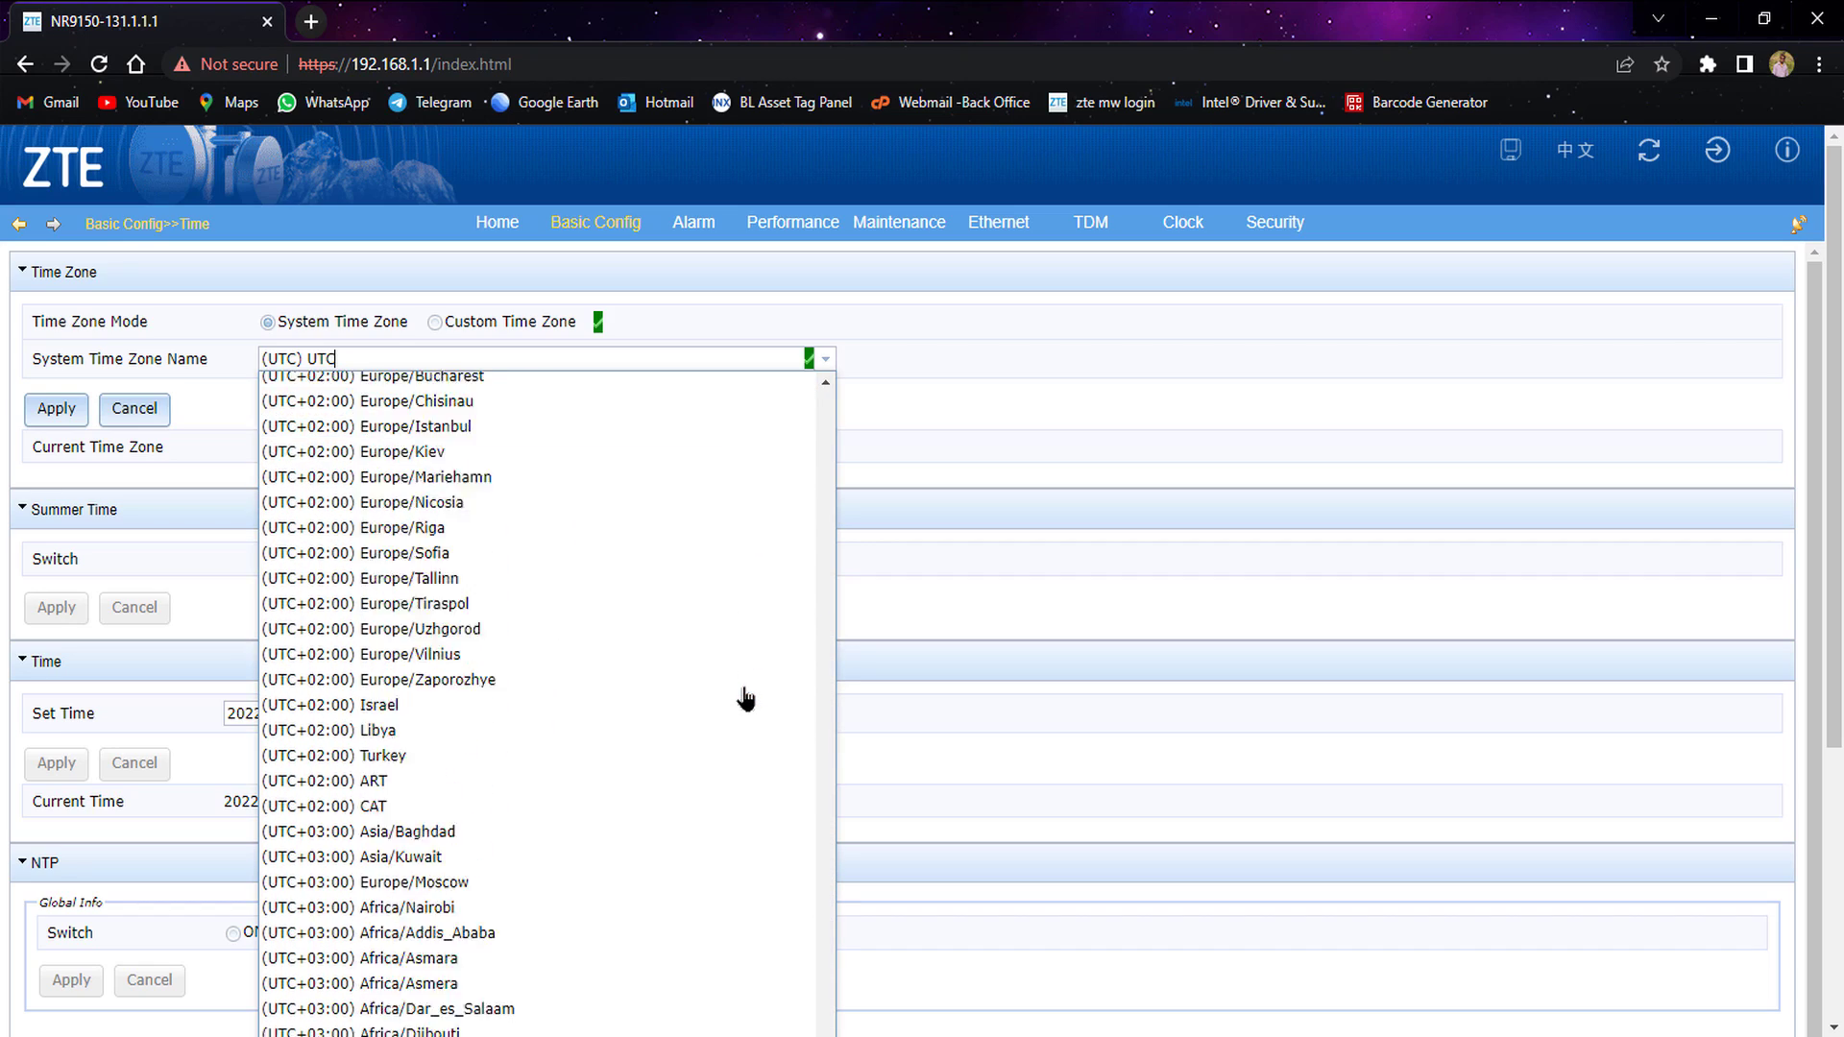
pyautogui.scroll(-20, 745, 699)
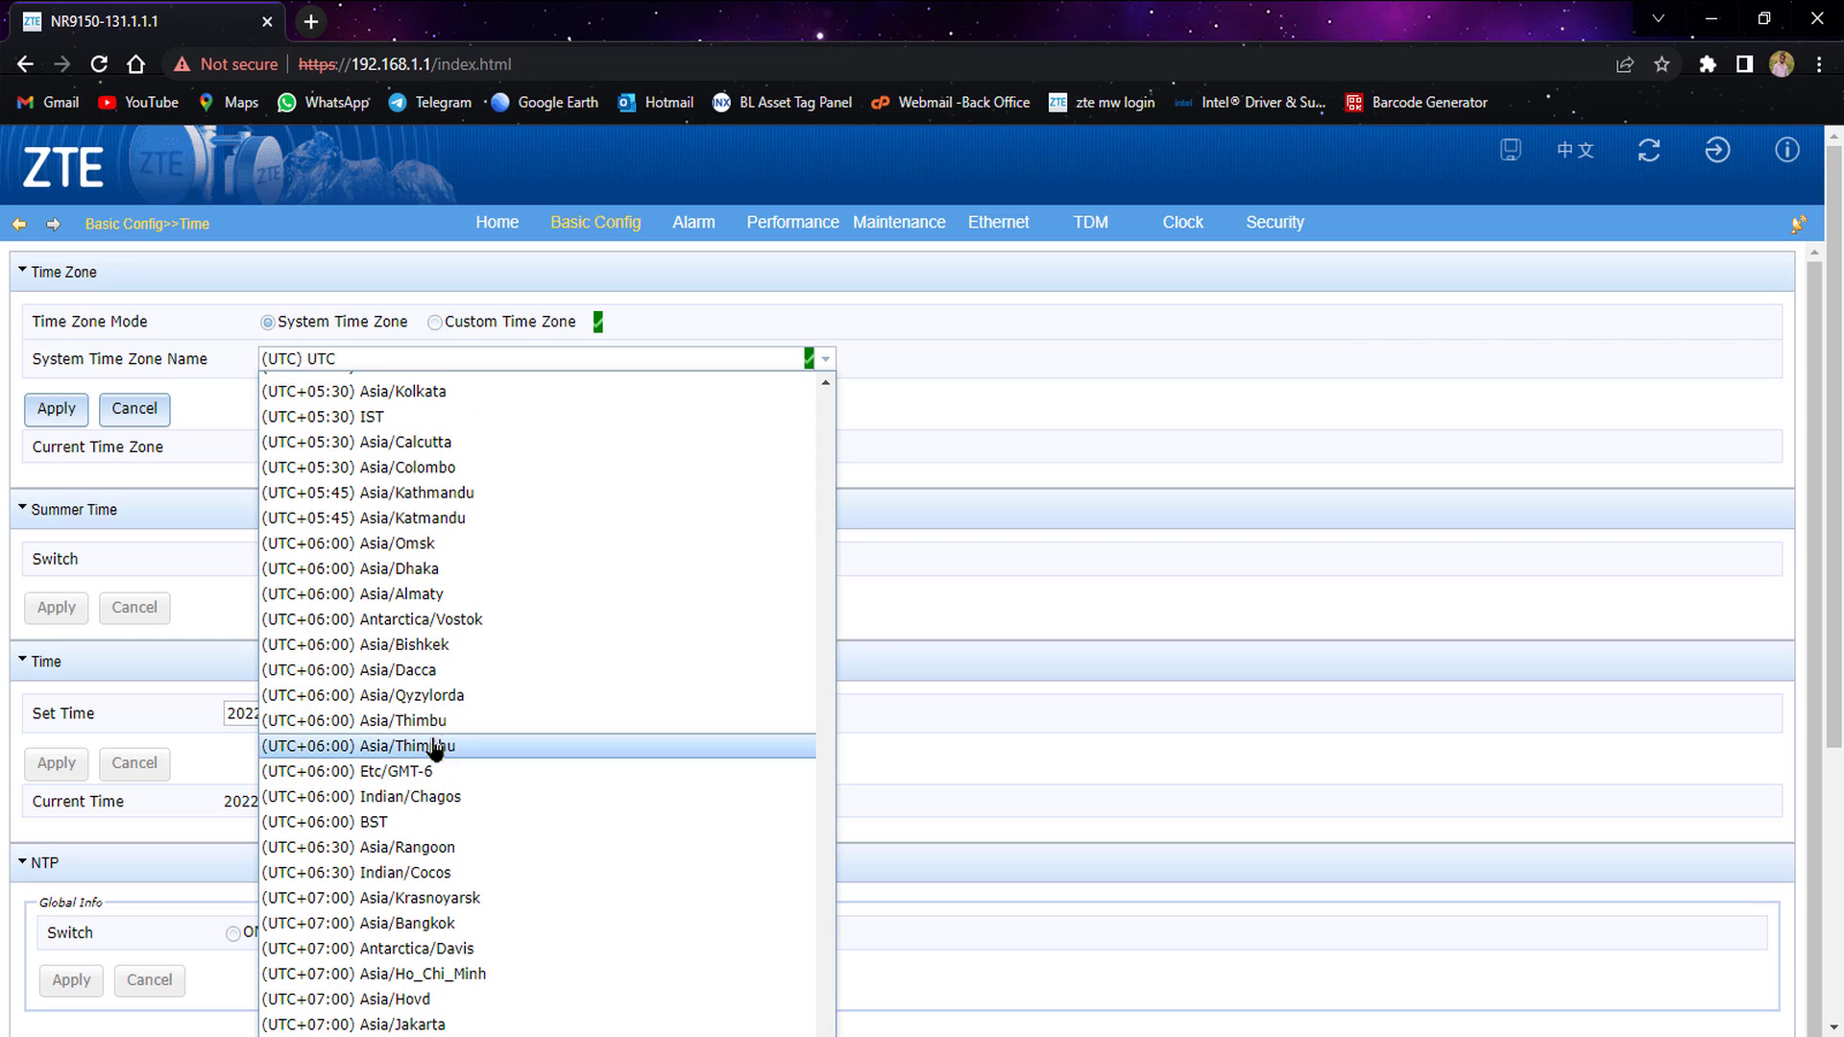
pyautogui.click(444, 571)
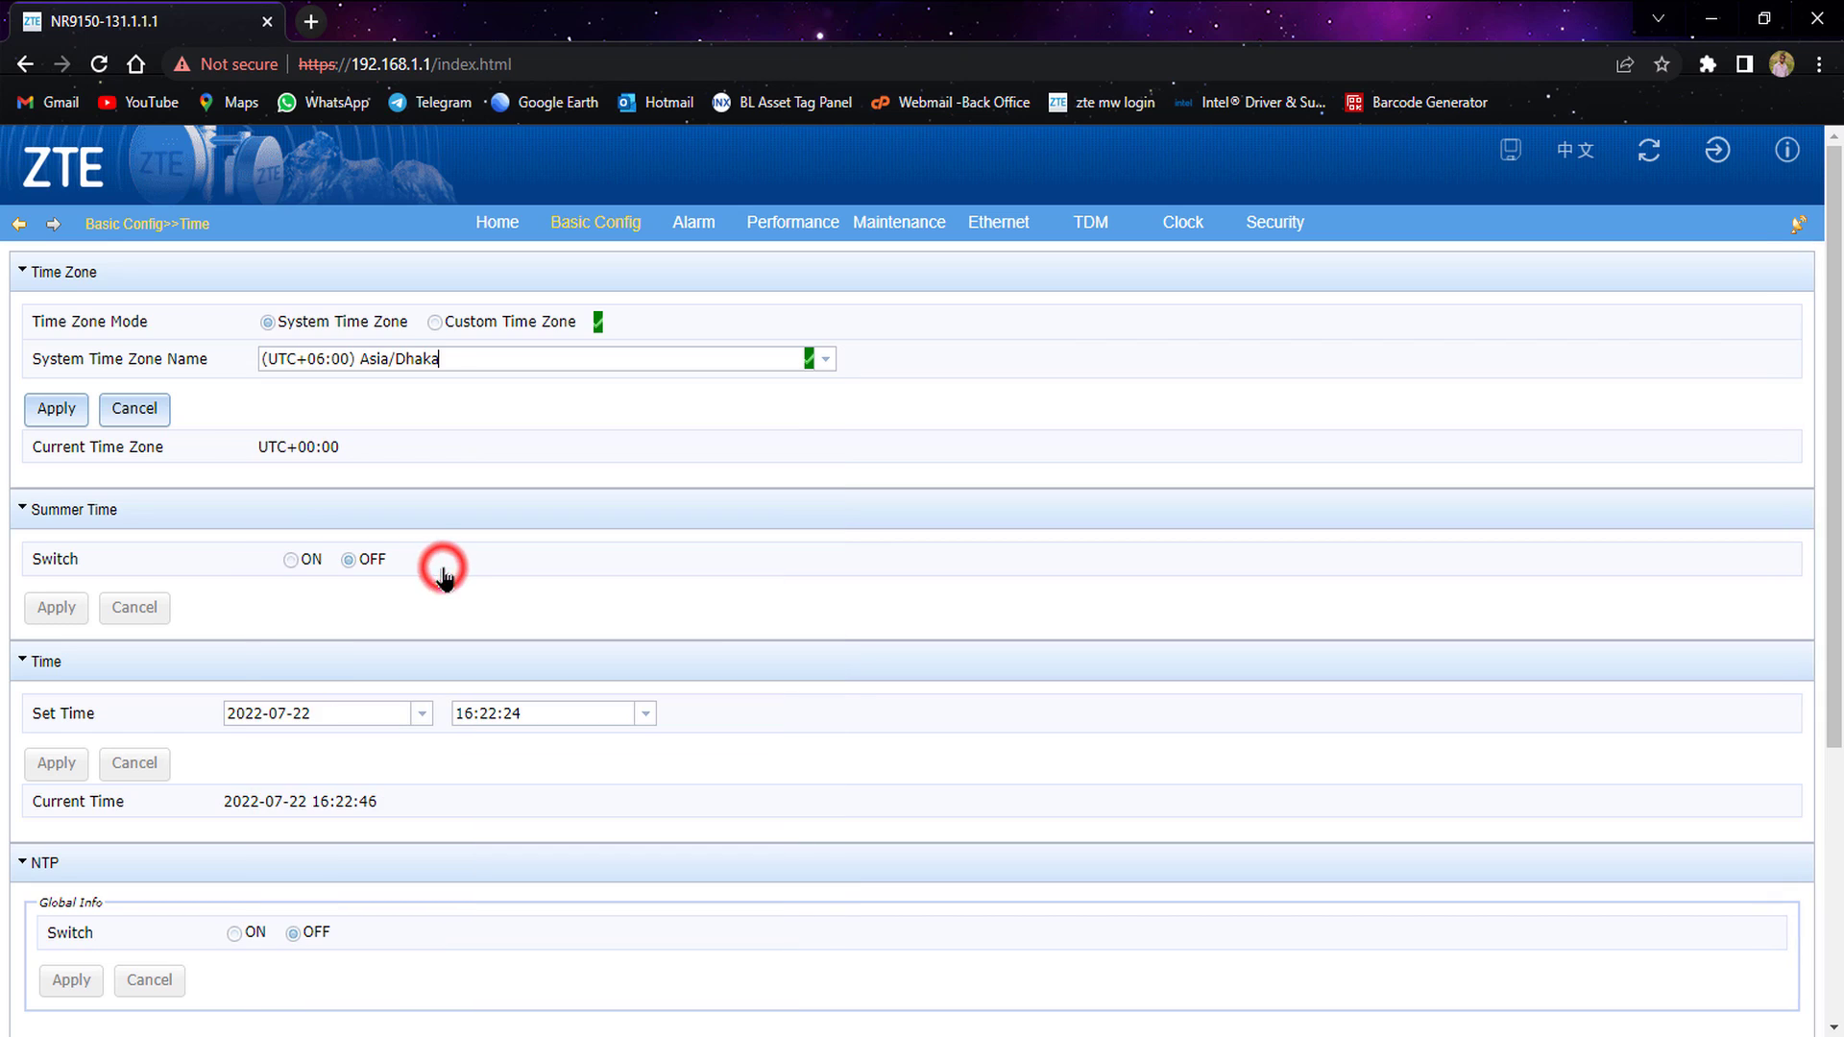
pyautogui.click(56, 408)
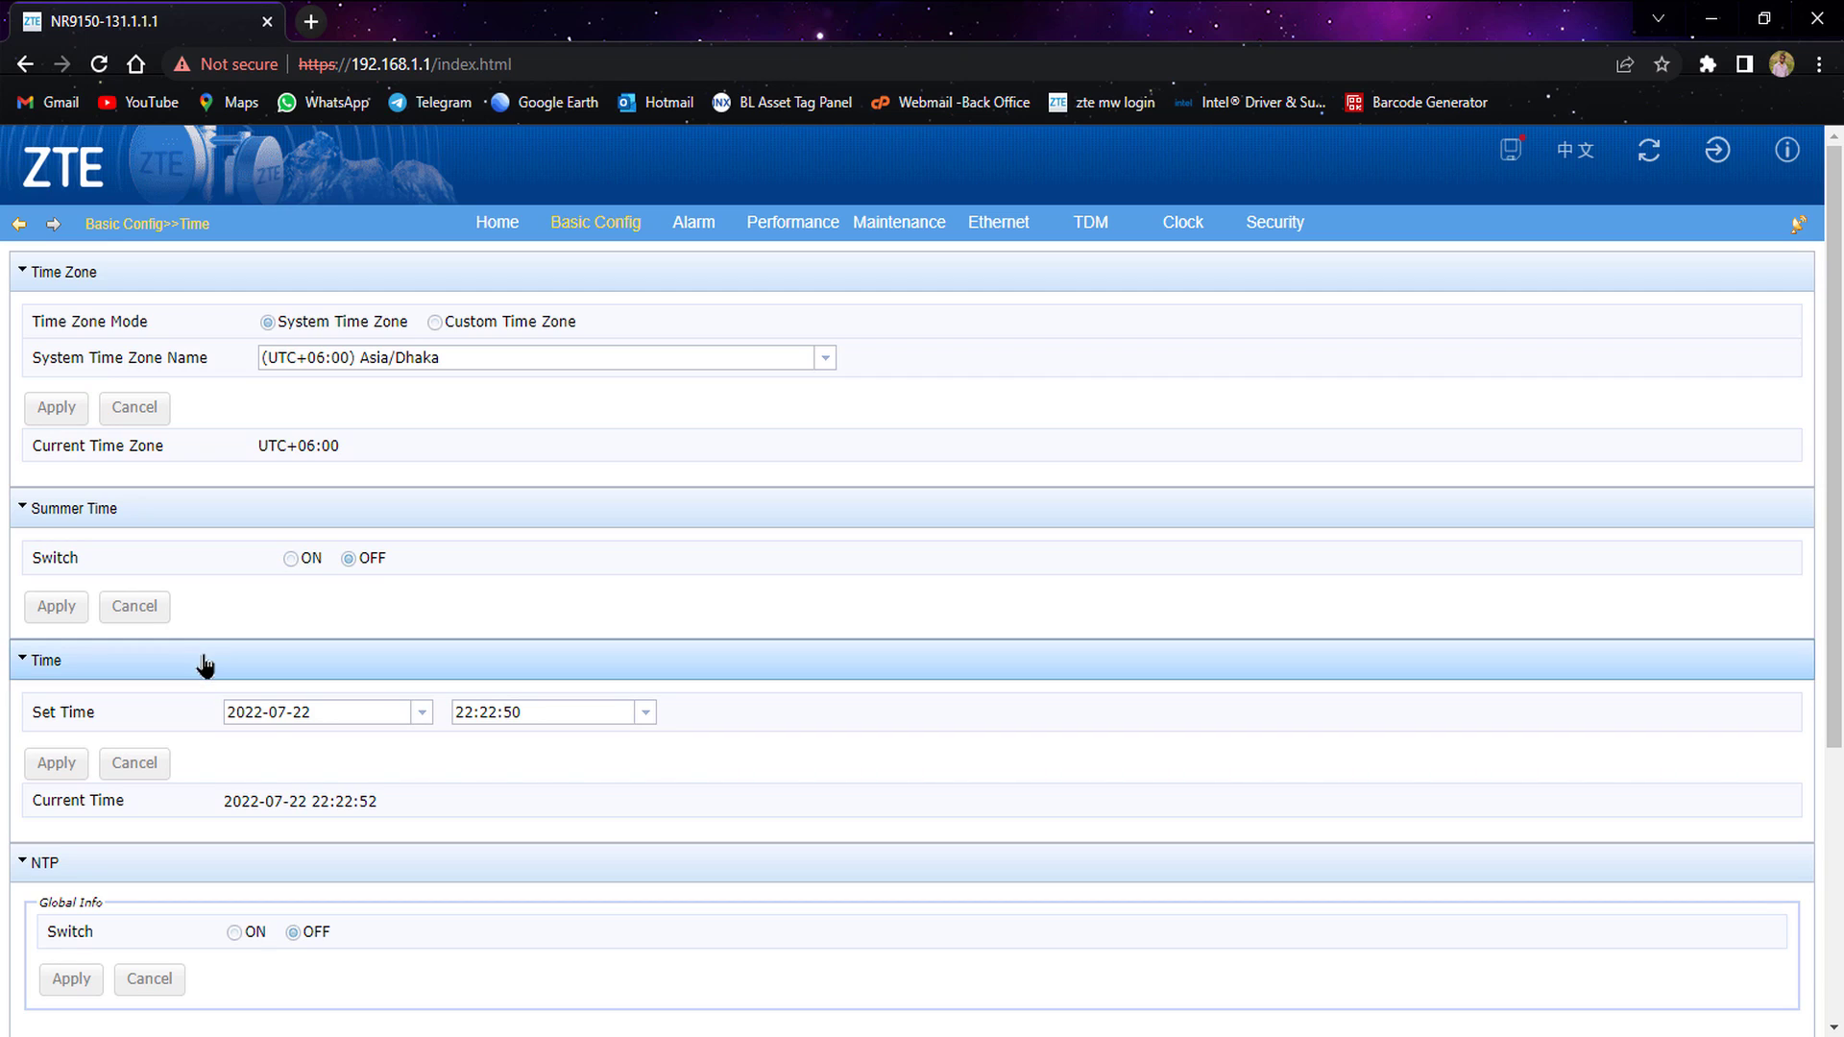
# Step: Edit the Set Time field to 14:18:50 and apply the new device time
pyautogui.click(350, 713)
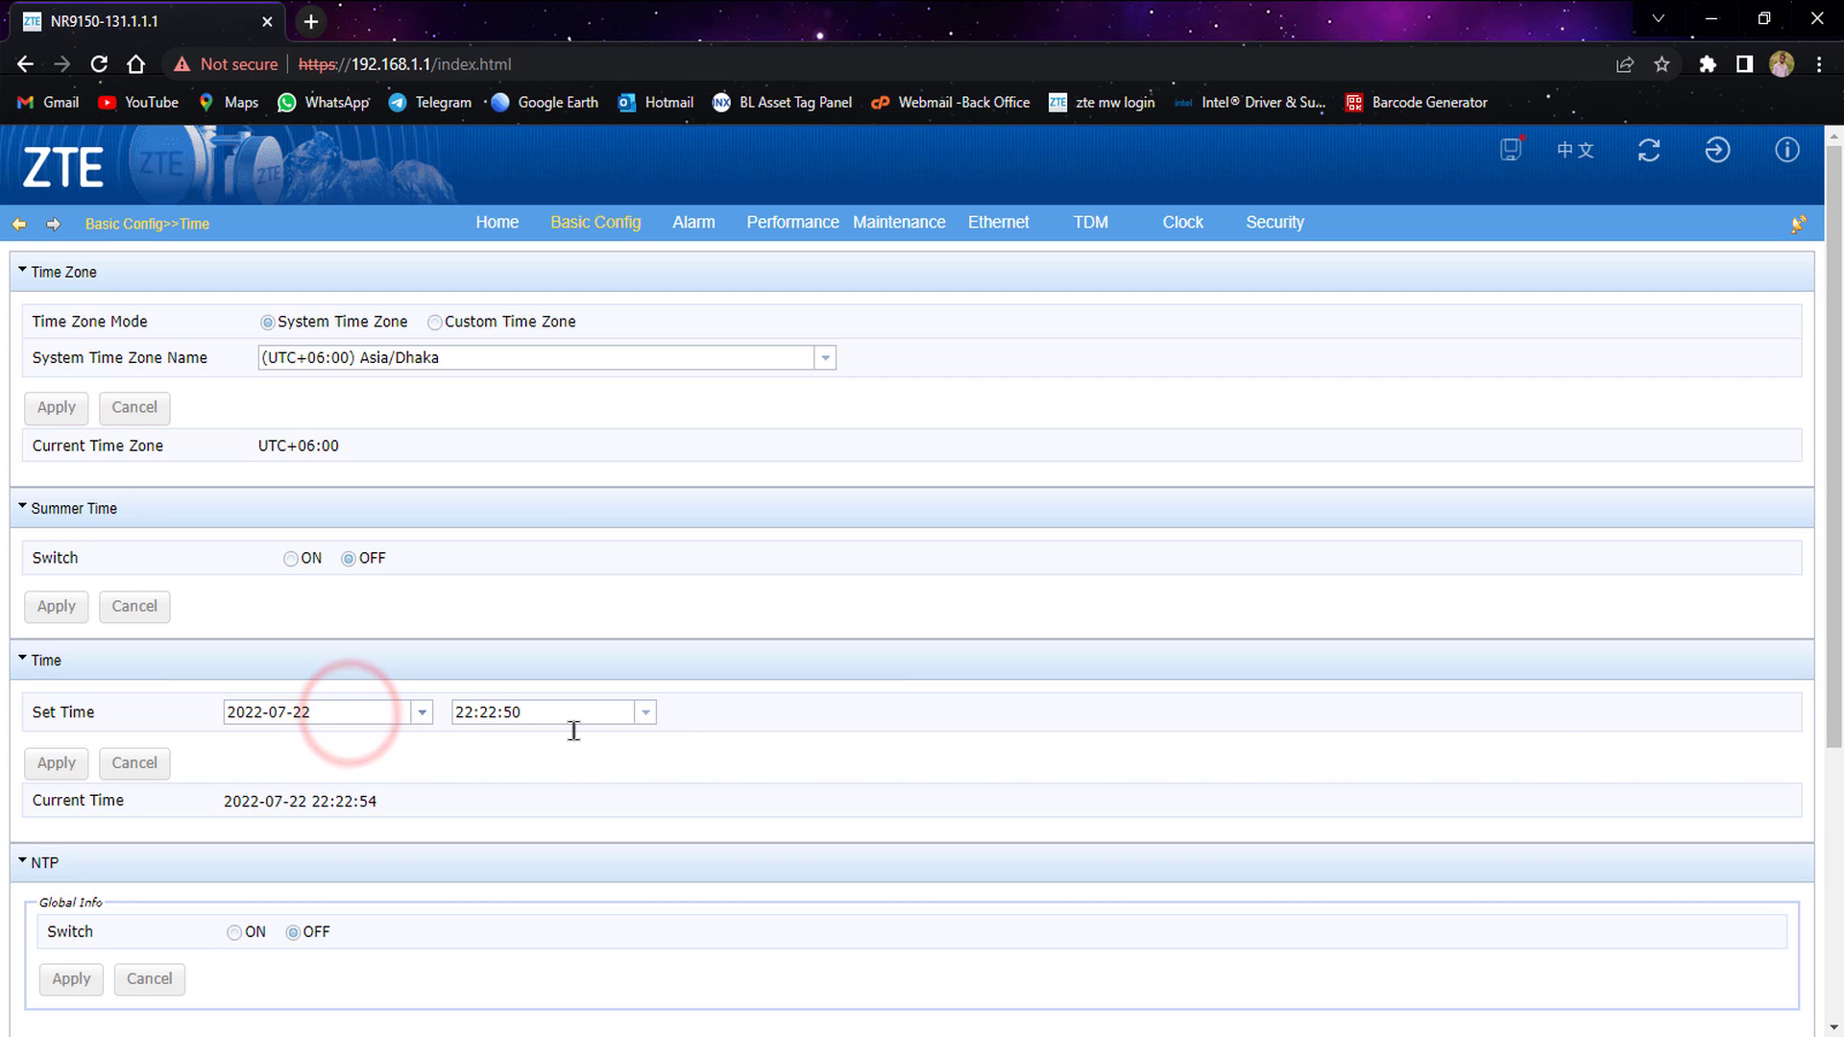
pyautogui.click(478, 711)
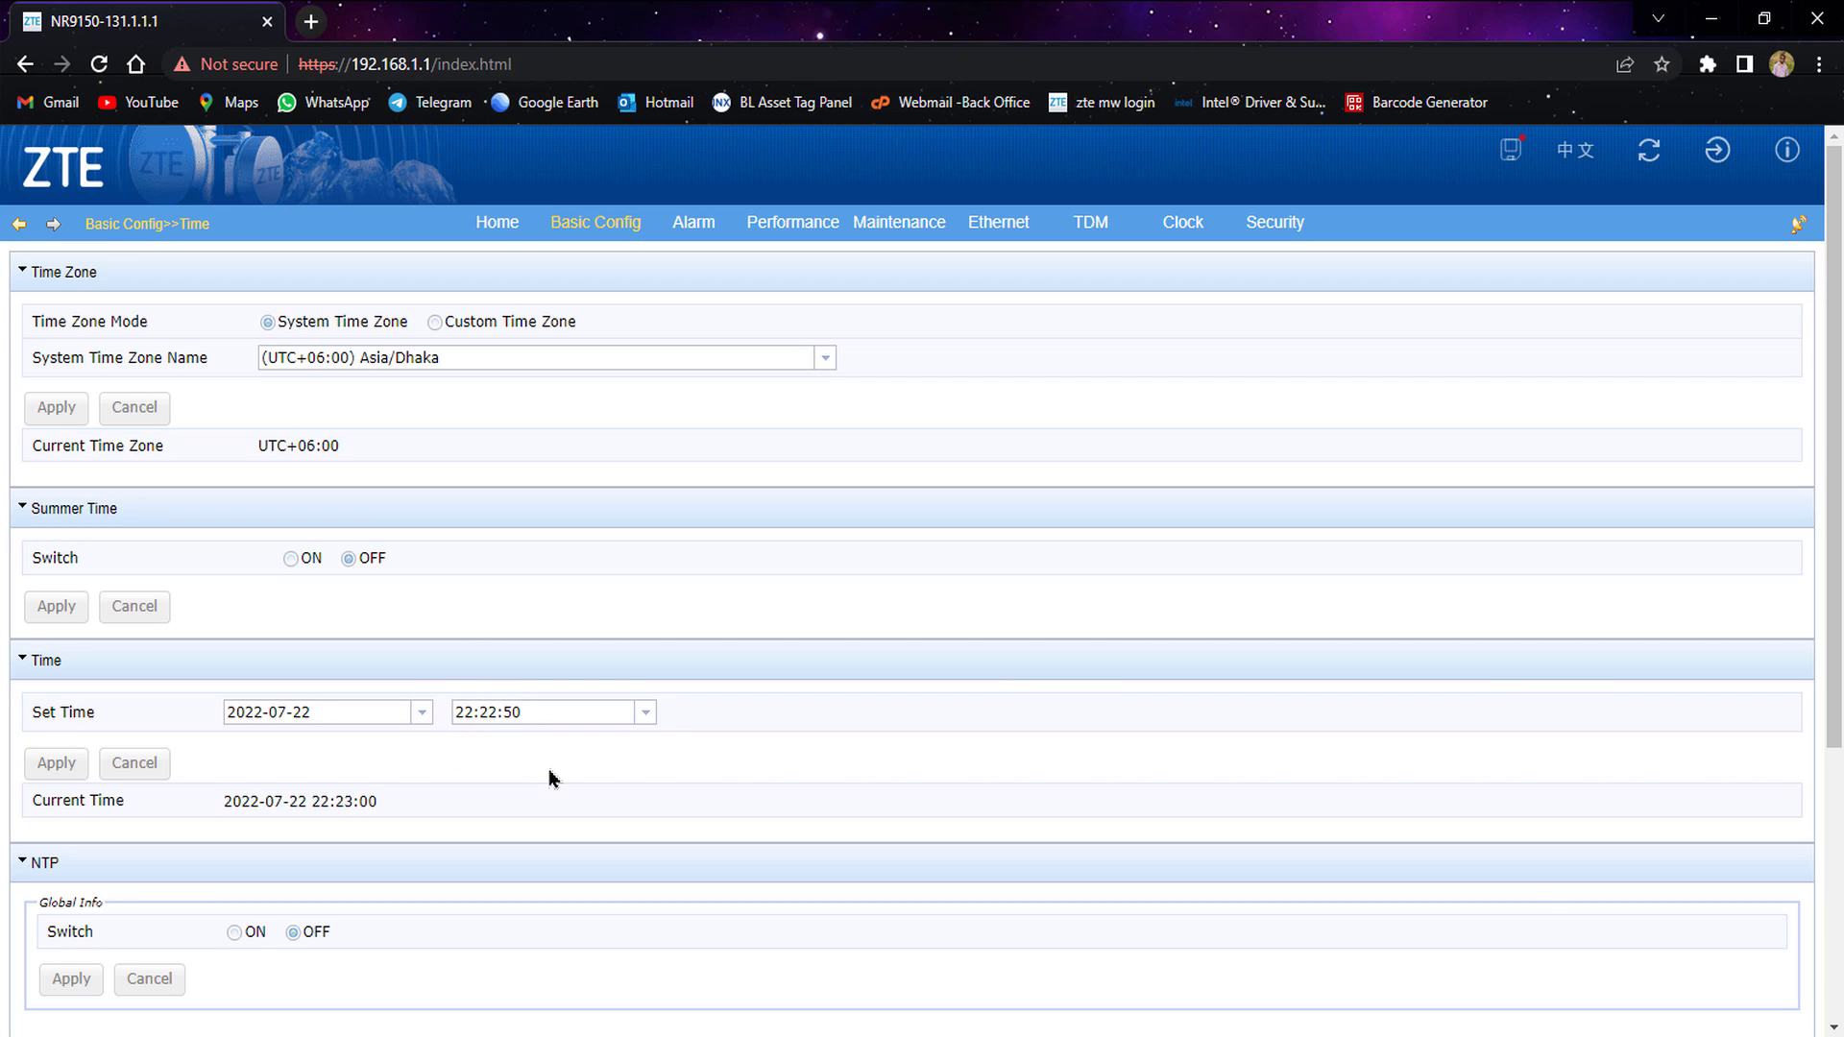
pyautogui.press('BackSpace')
pyautogui.press('BackSpace')
pyautogui.write('14')
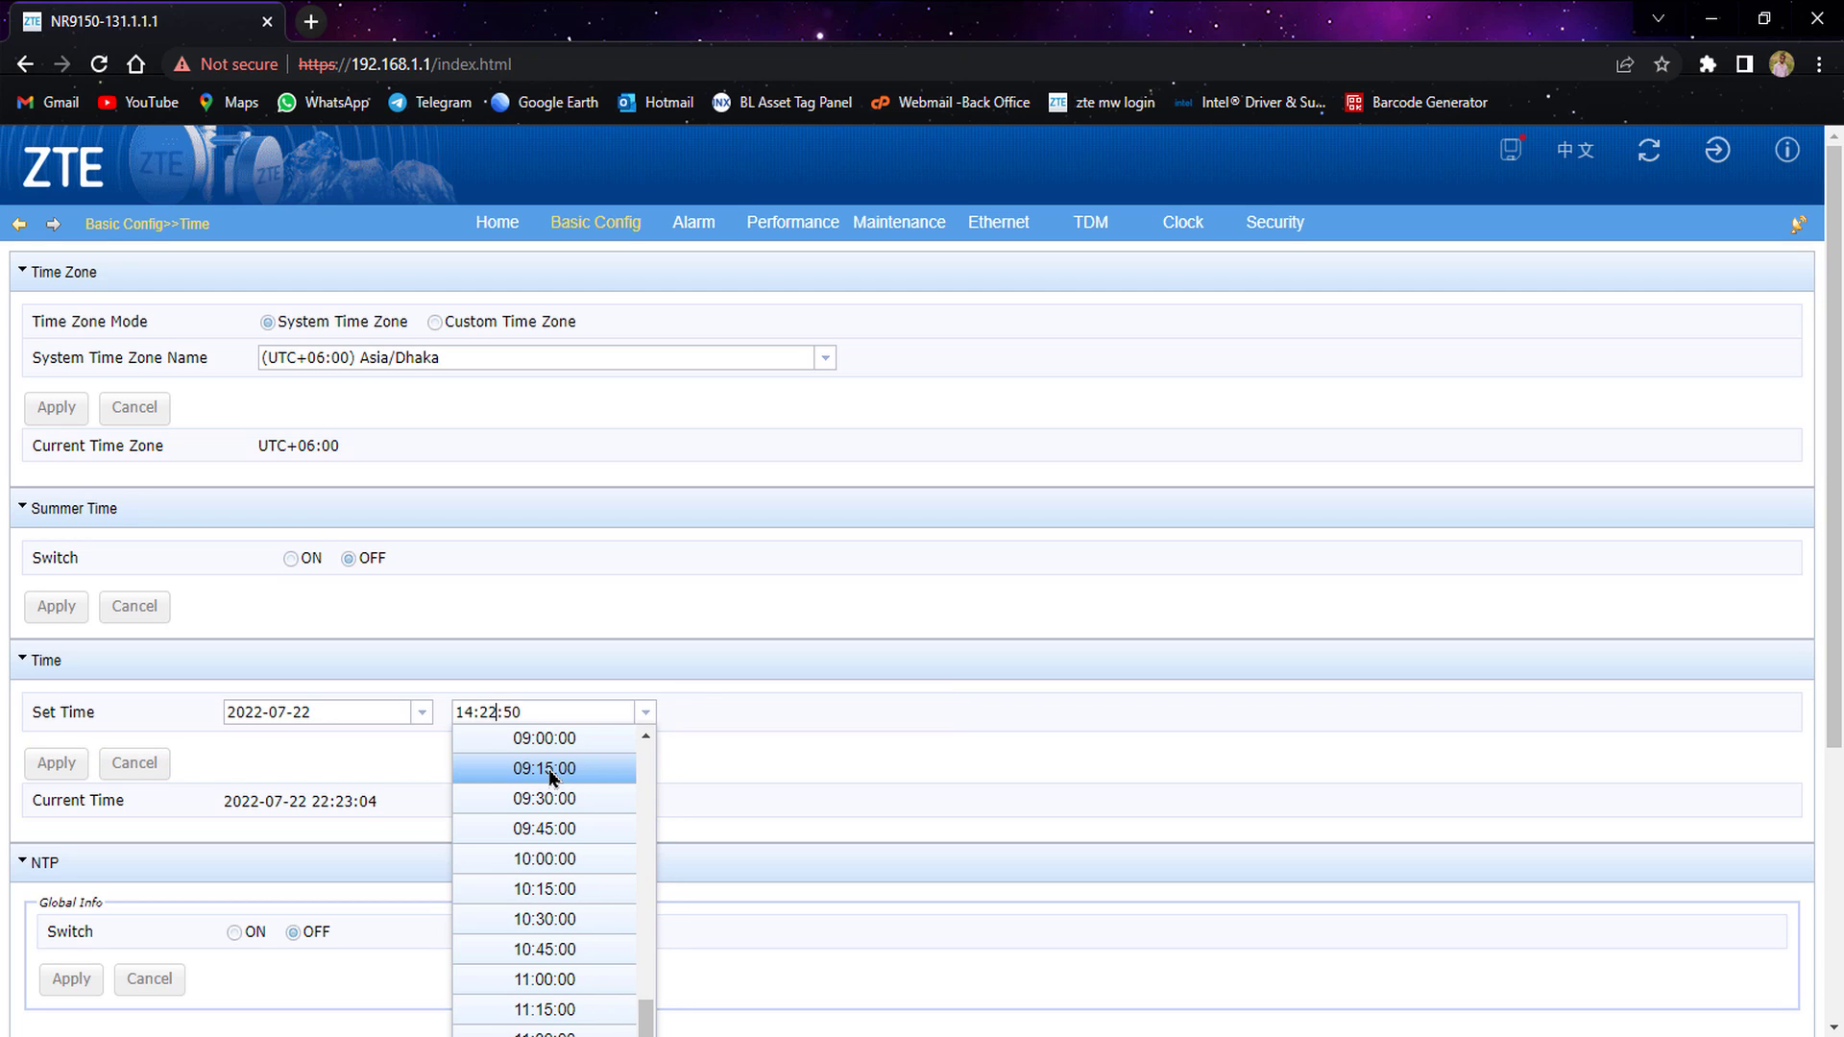
pyautogui.press('Delete')
pyautogui.press('Delete')
pyautogui.write('17')
pyautogui.press('BackSpace')
pyautogui.write('8')
pyautogui.click(661, 599)
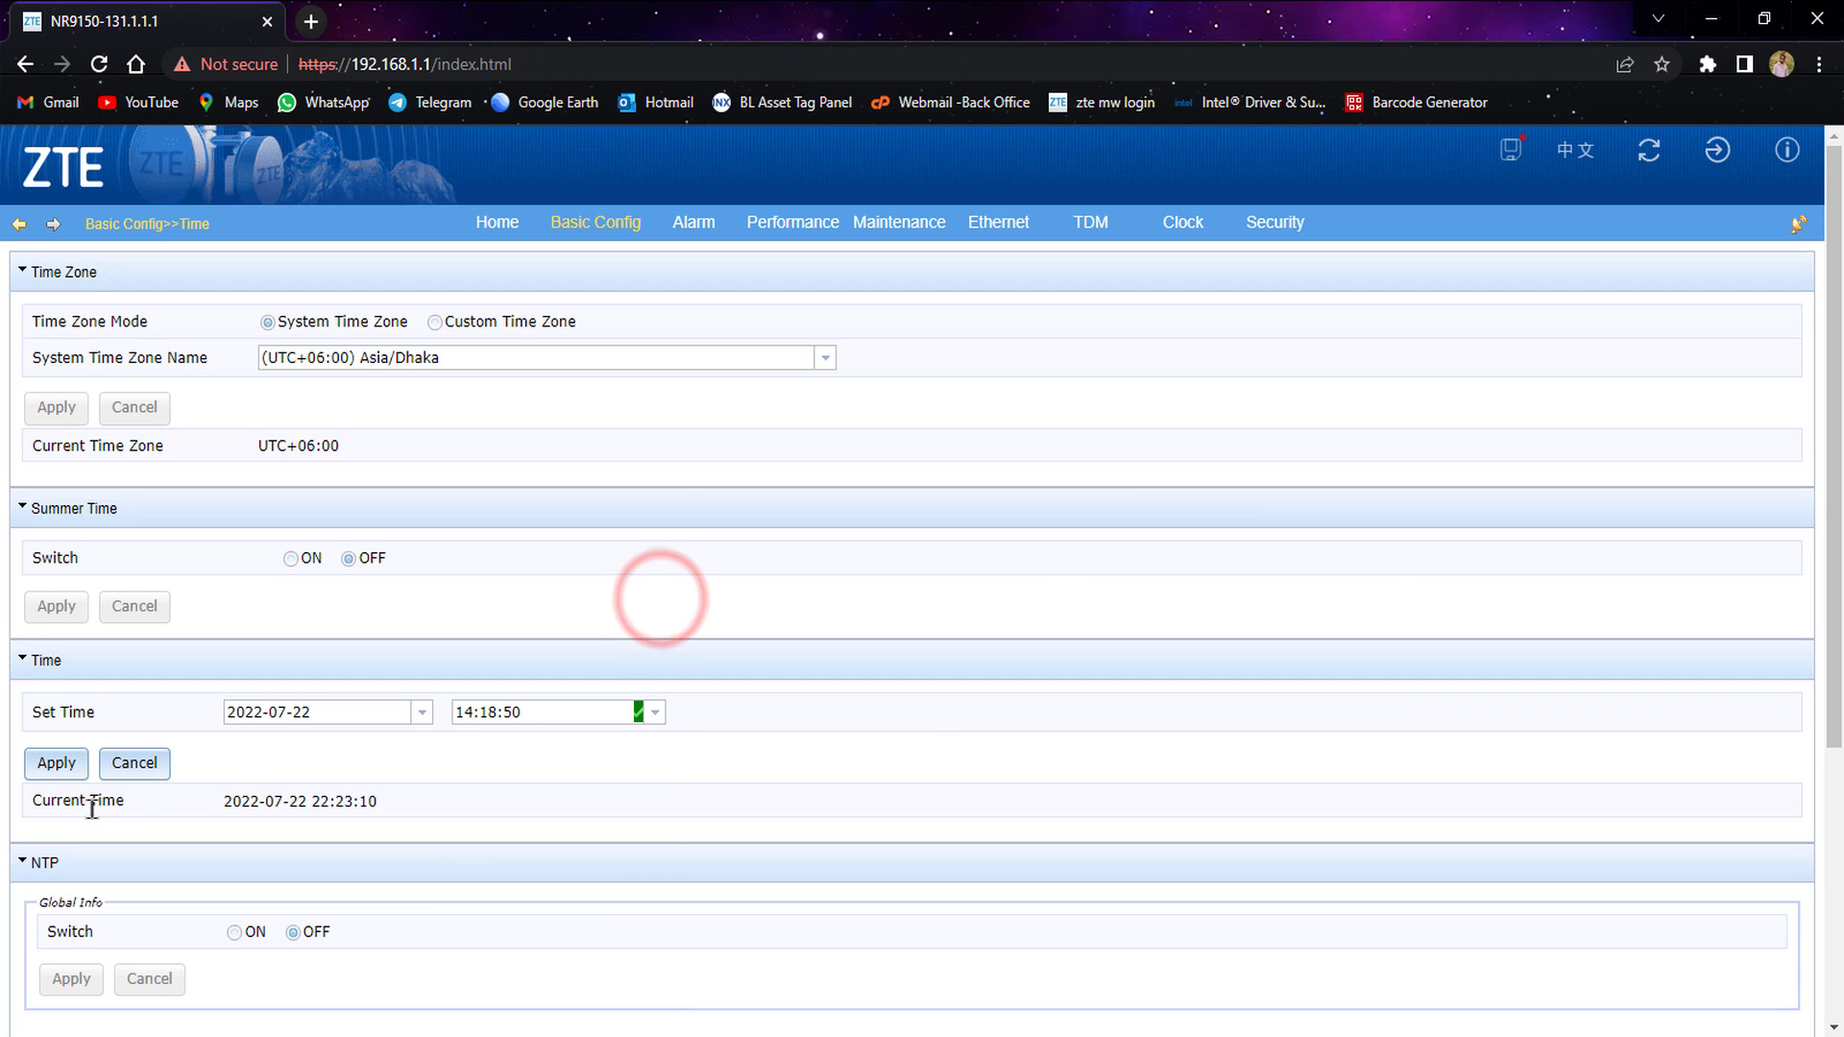
pyautogui.click(48, 769)
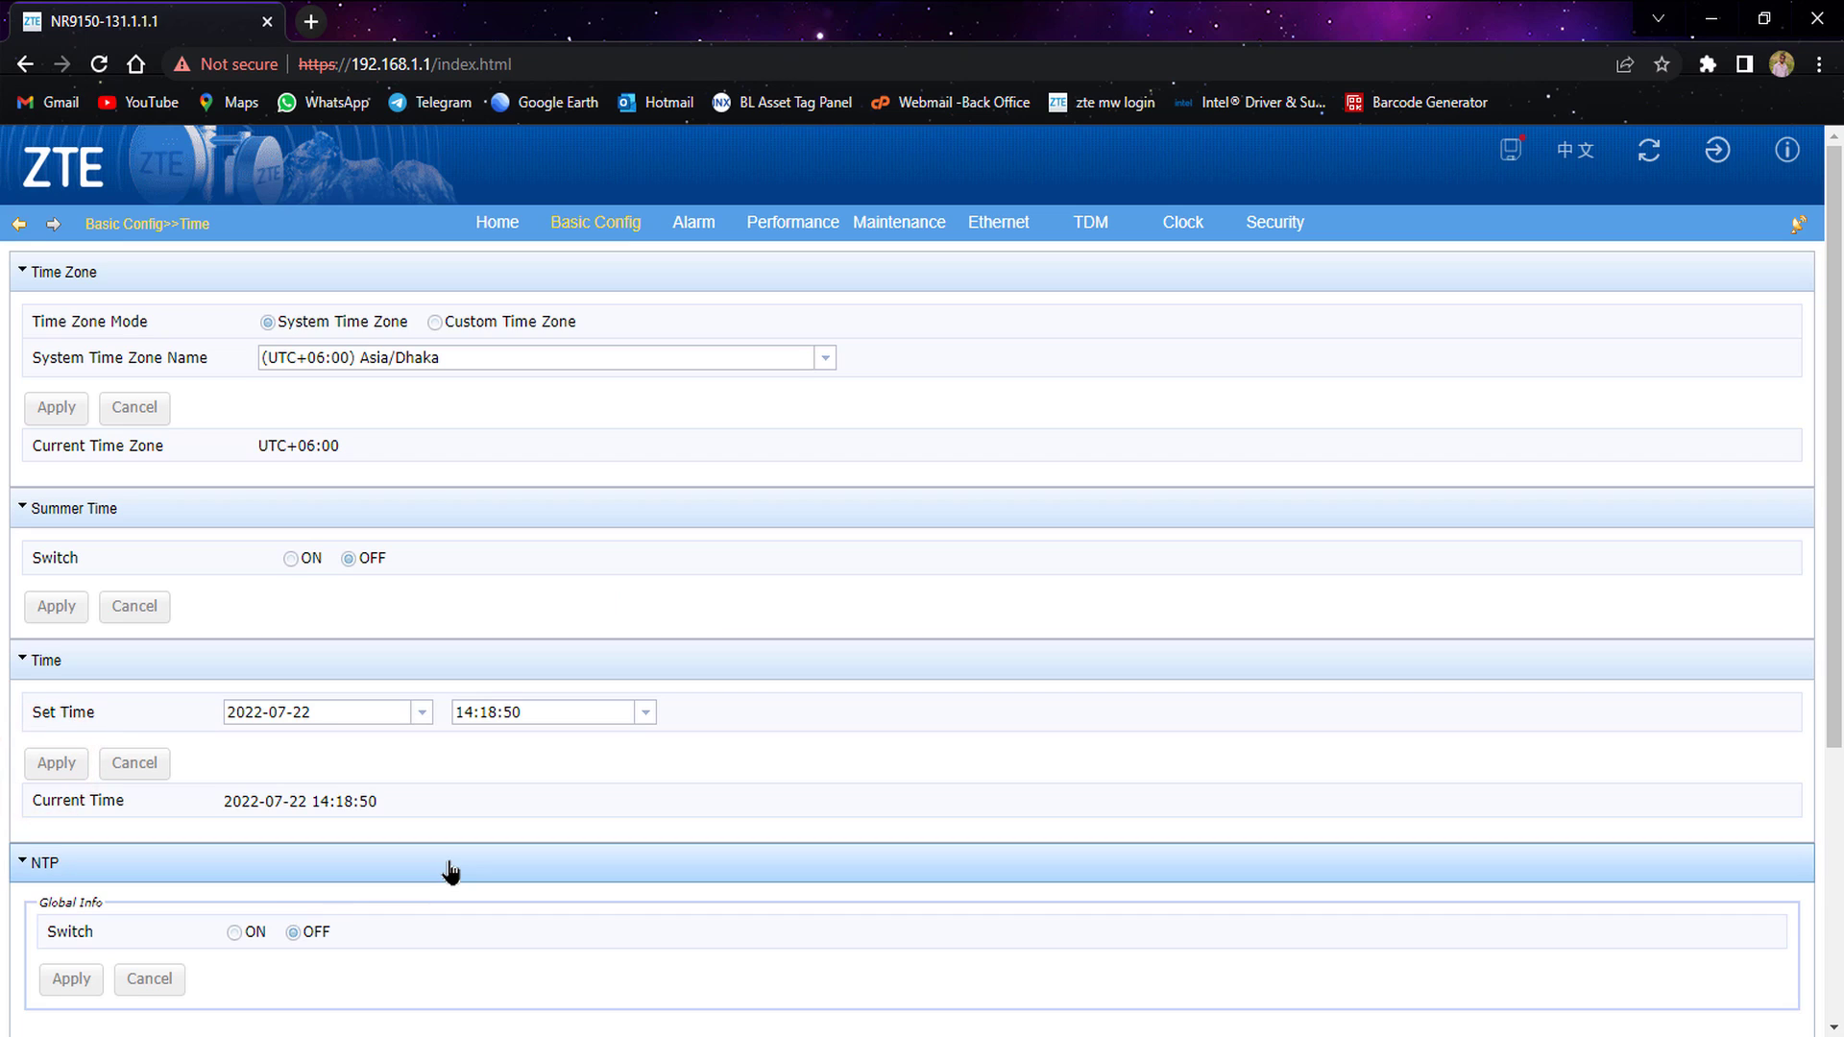
# Step: Turn NTP on with an 18h12m16s interval and source IPv4 10.21.184.163, then apply
pyautogui.scroll(-3, 448, 868)
pyautogui.click(236, 681)
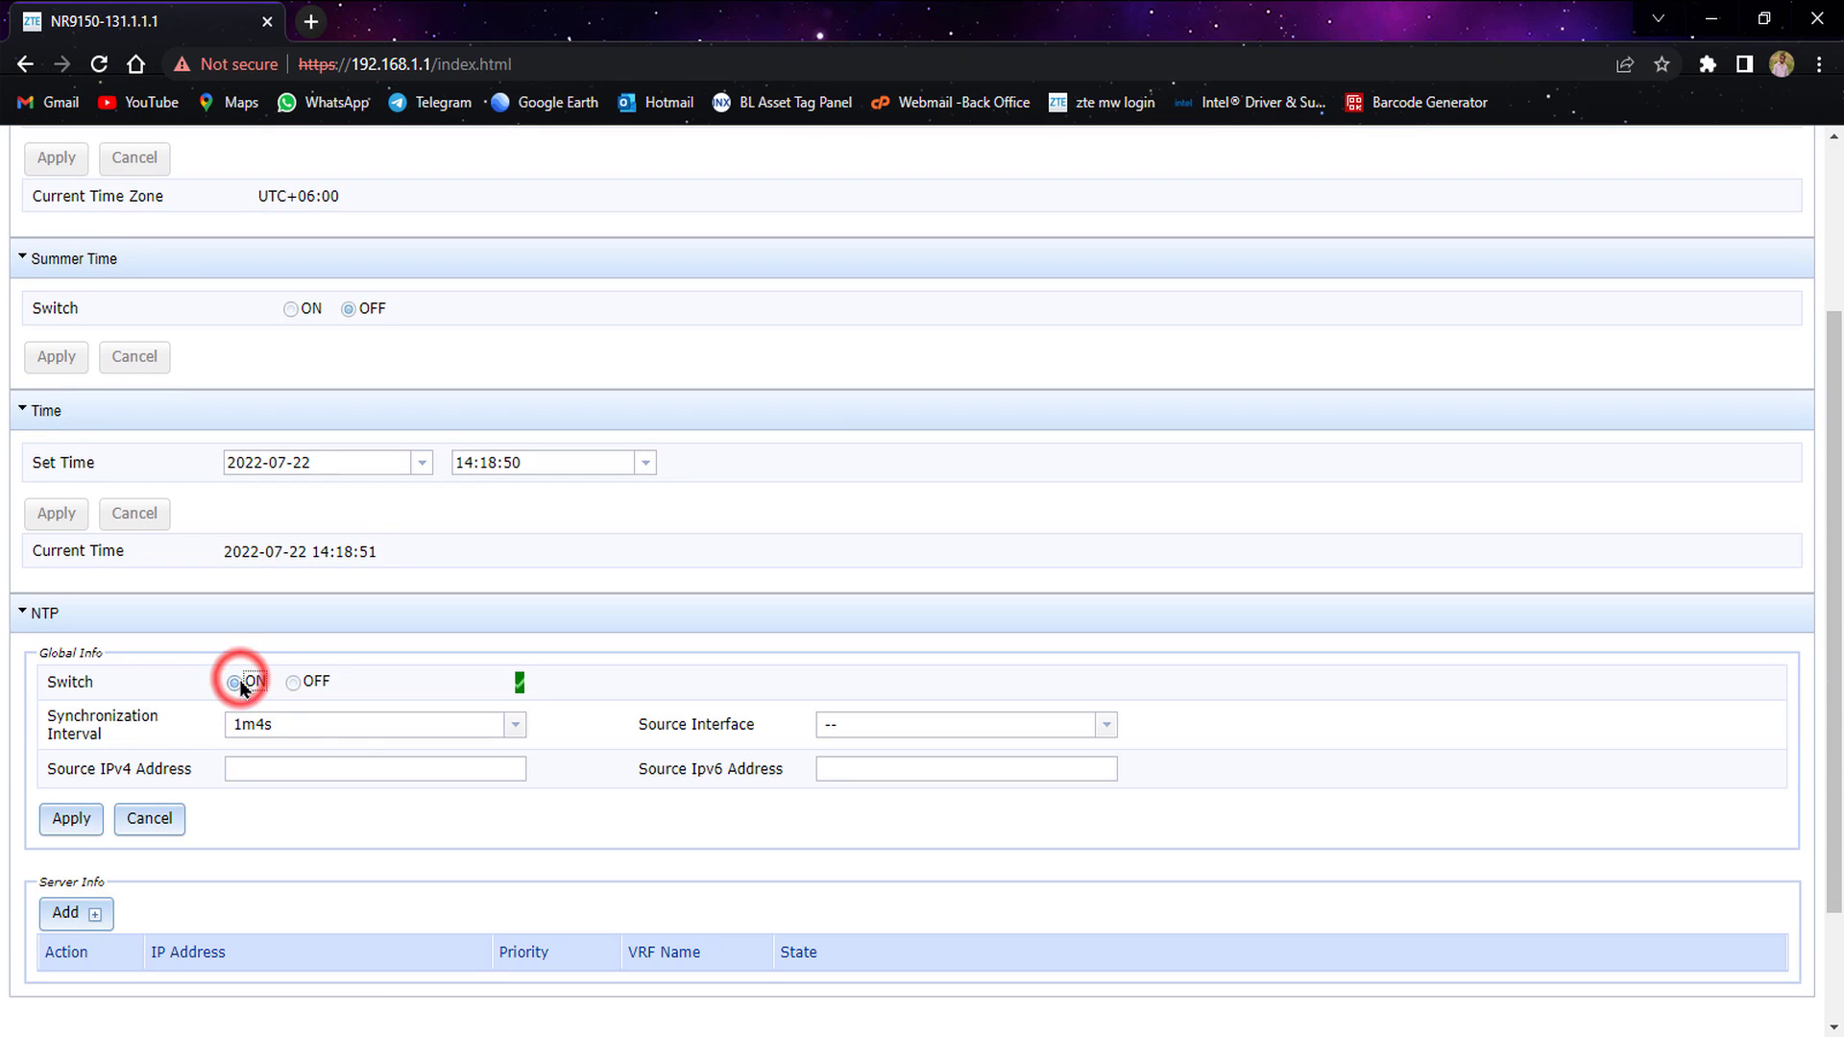
pyautogui.click(340, 726)
pyautogui.scroll(-2, 389, 984)
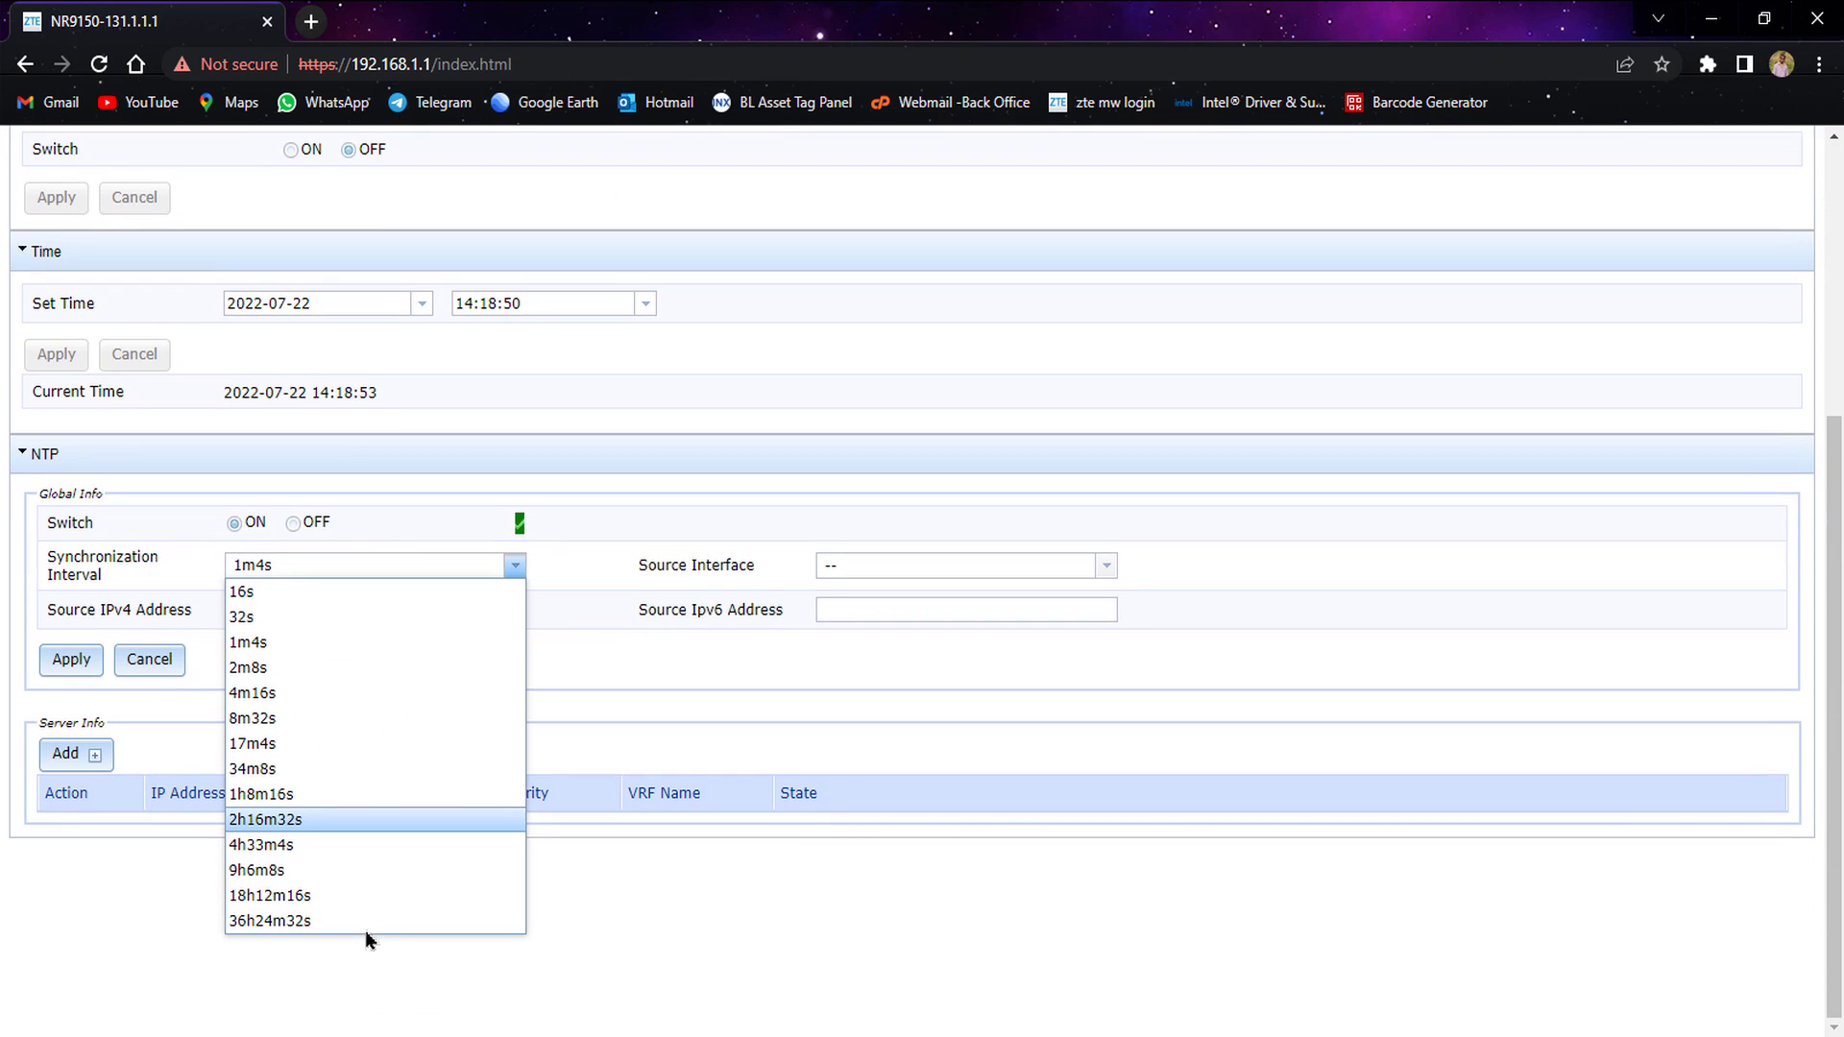
pyautogui.click(342, 1006)
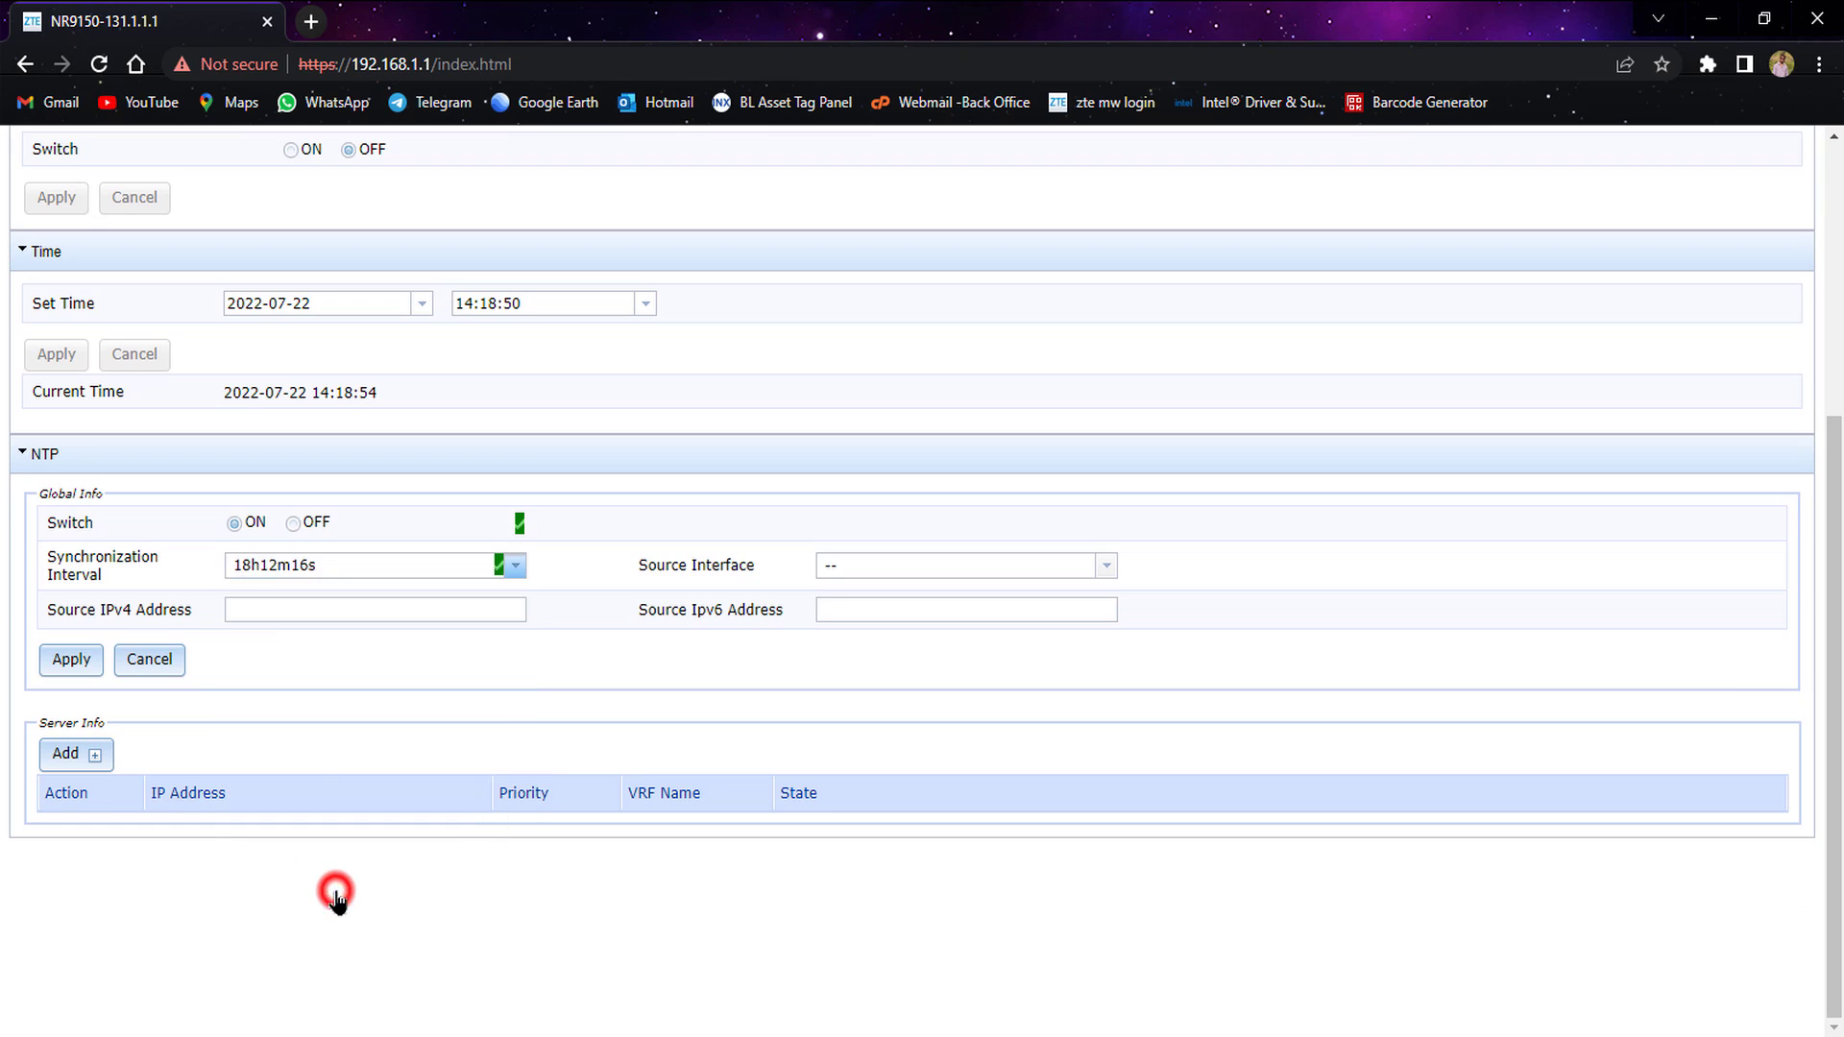
pyautogui.doubleClick(158, 553)
pyautogui.click(76, 567)
pyautogui.click(256, 605)
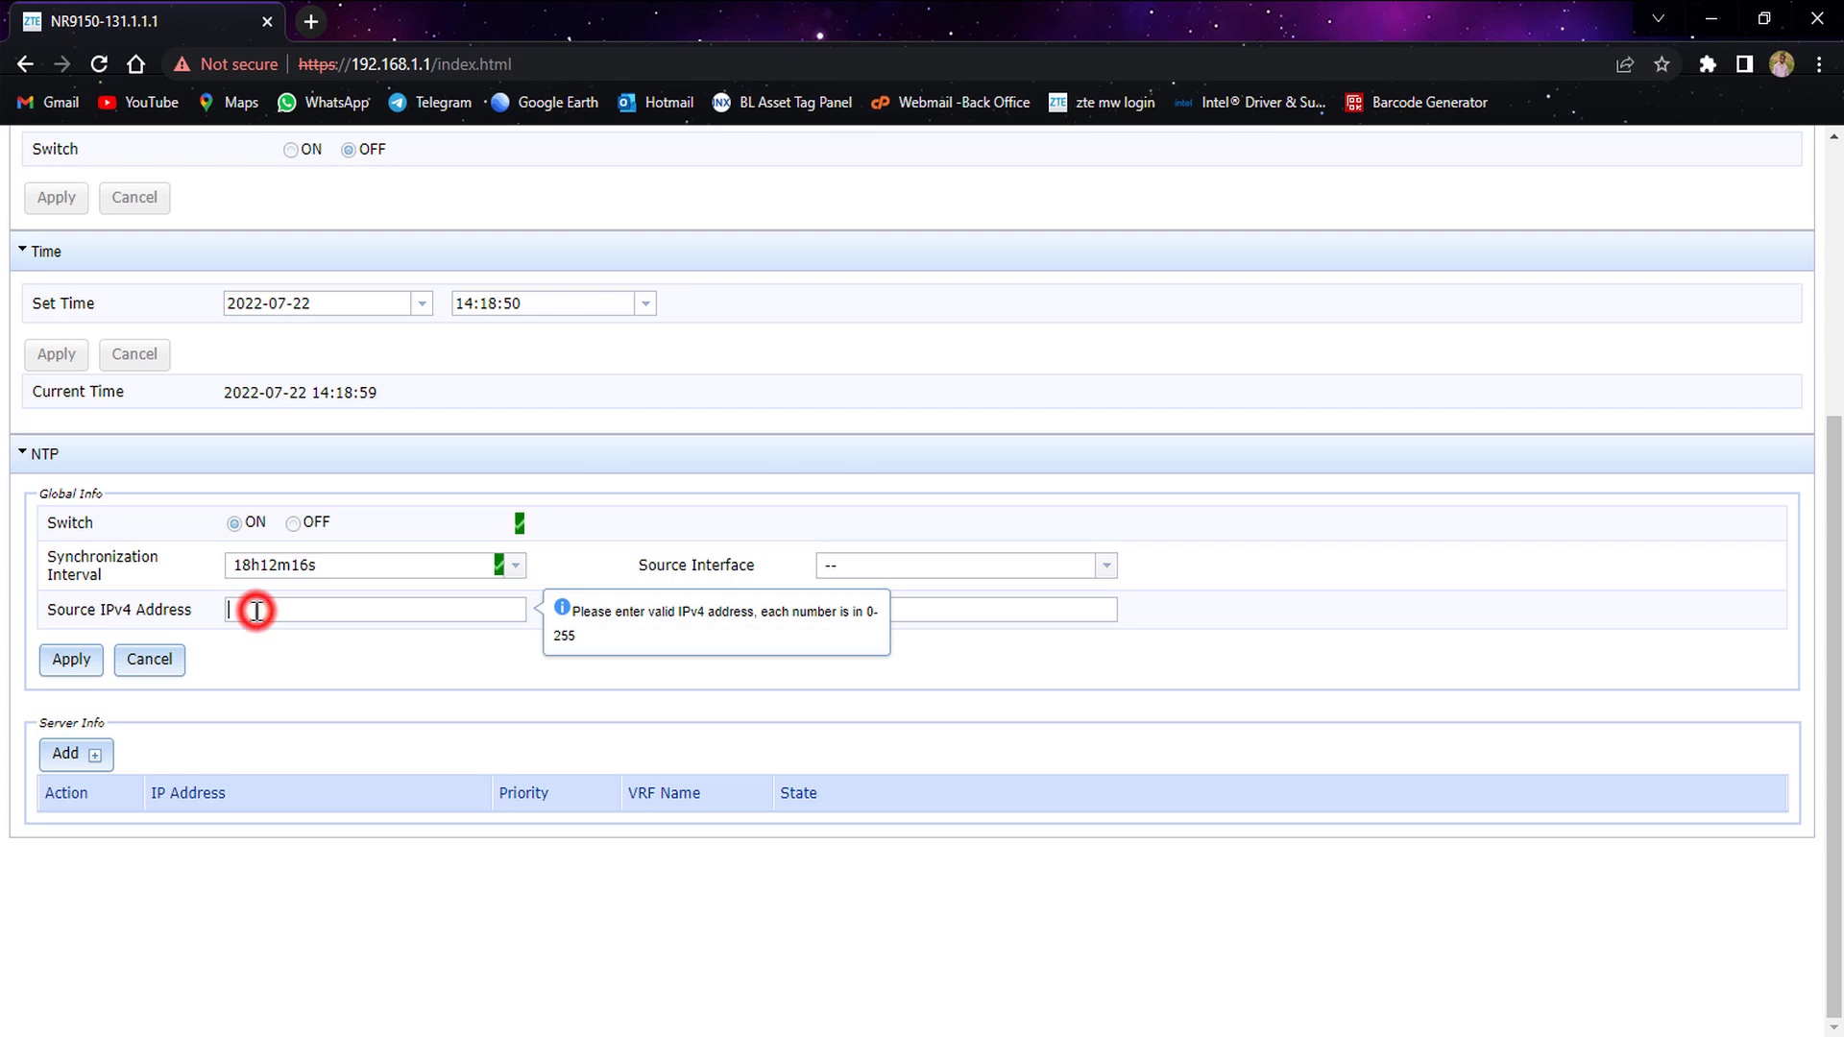
pyautogui.write('10.21.184.163')
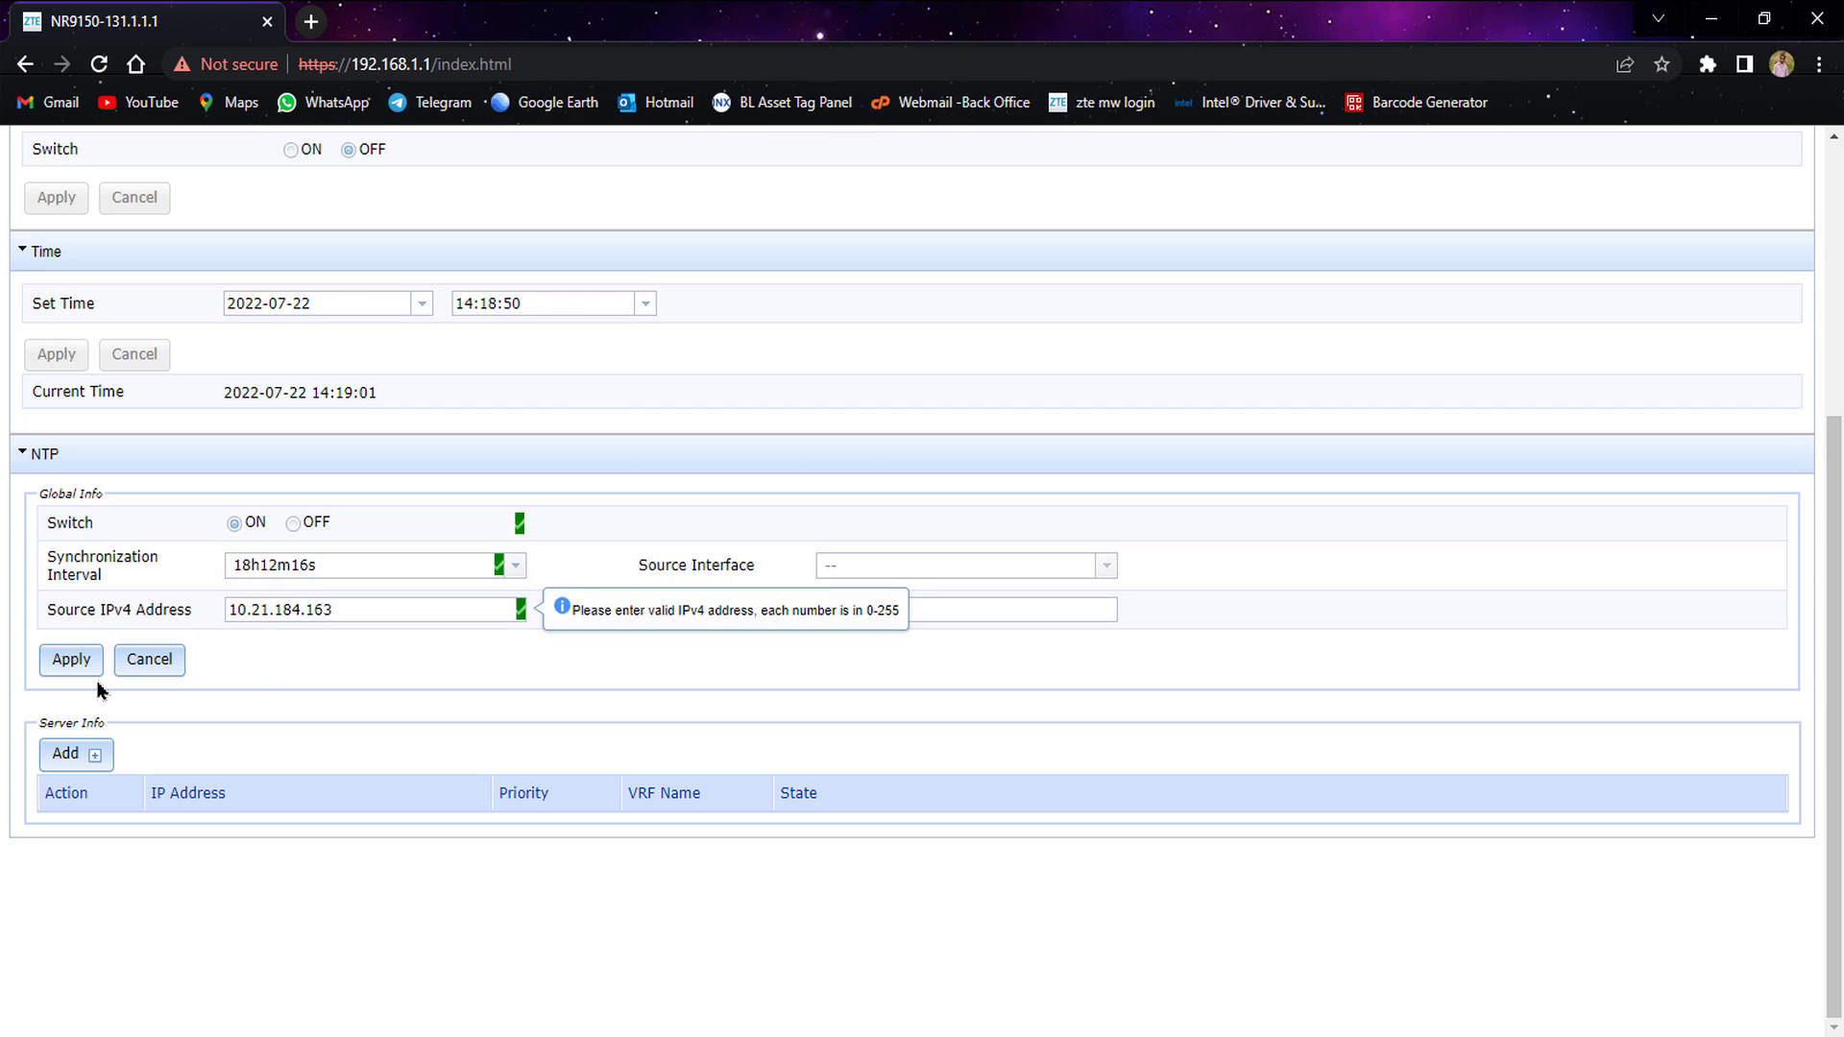
pyautogui.click(69, 659)
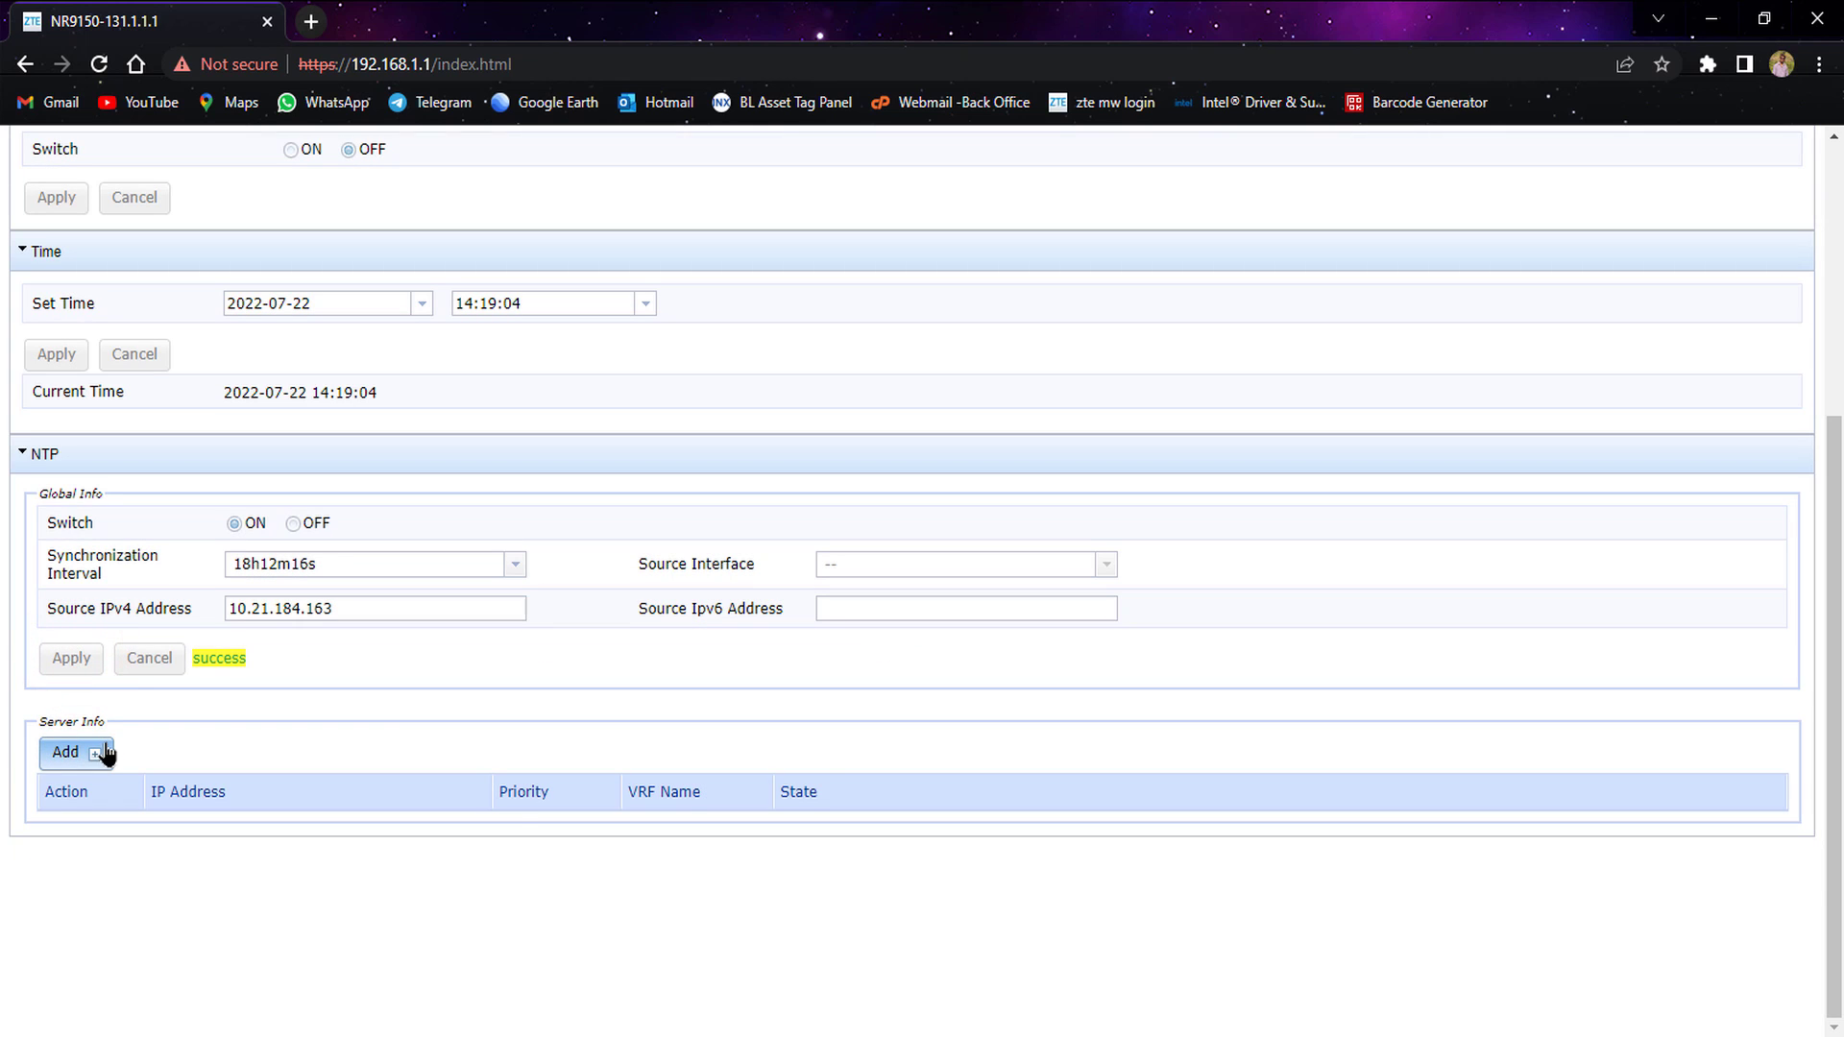
# Step: Add NTP server 10.21.23.130 with priority 5
pyautogui.click(106, 754)
pyautogui.click(222, 789)
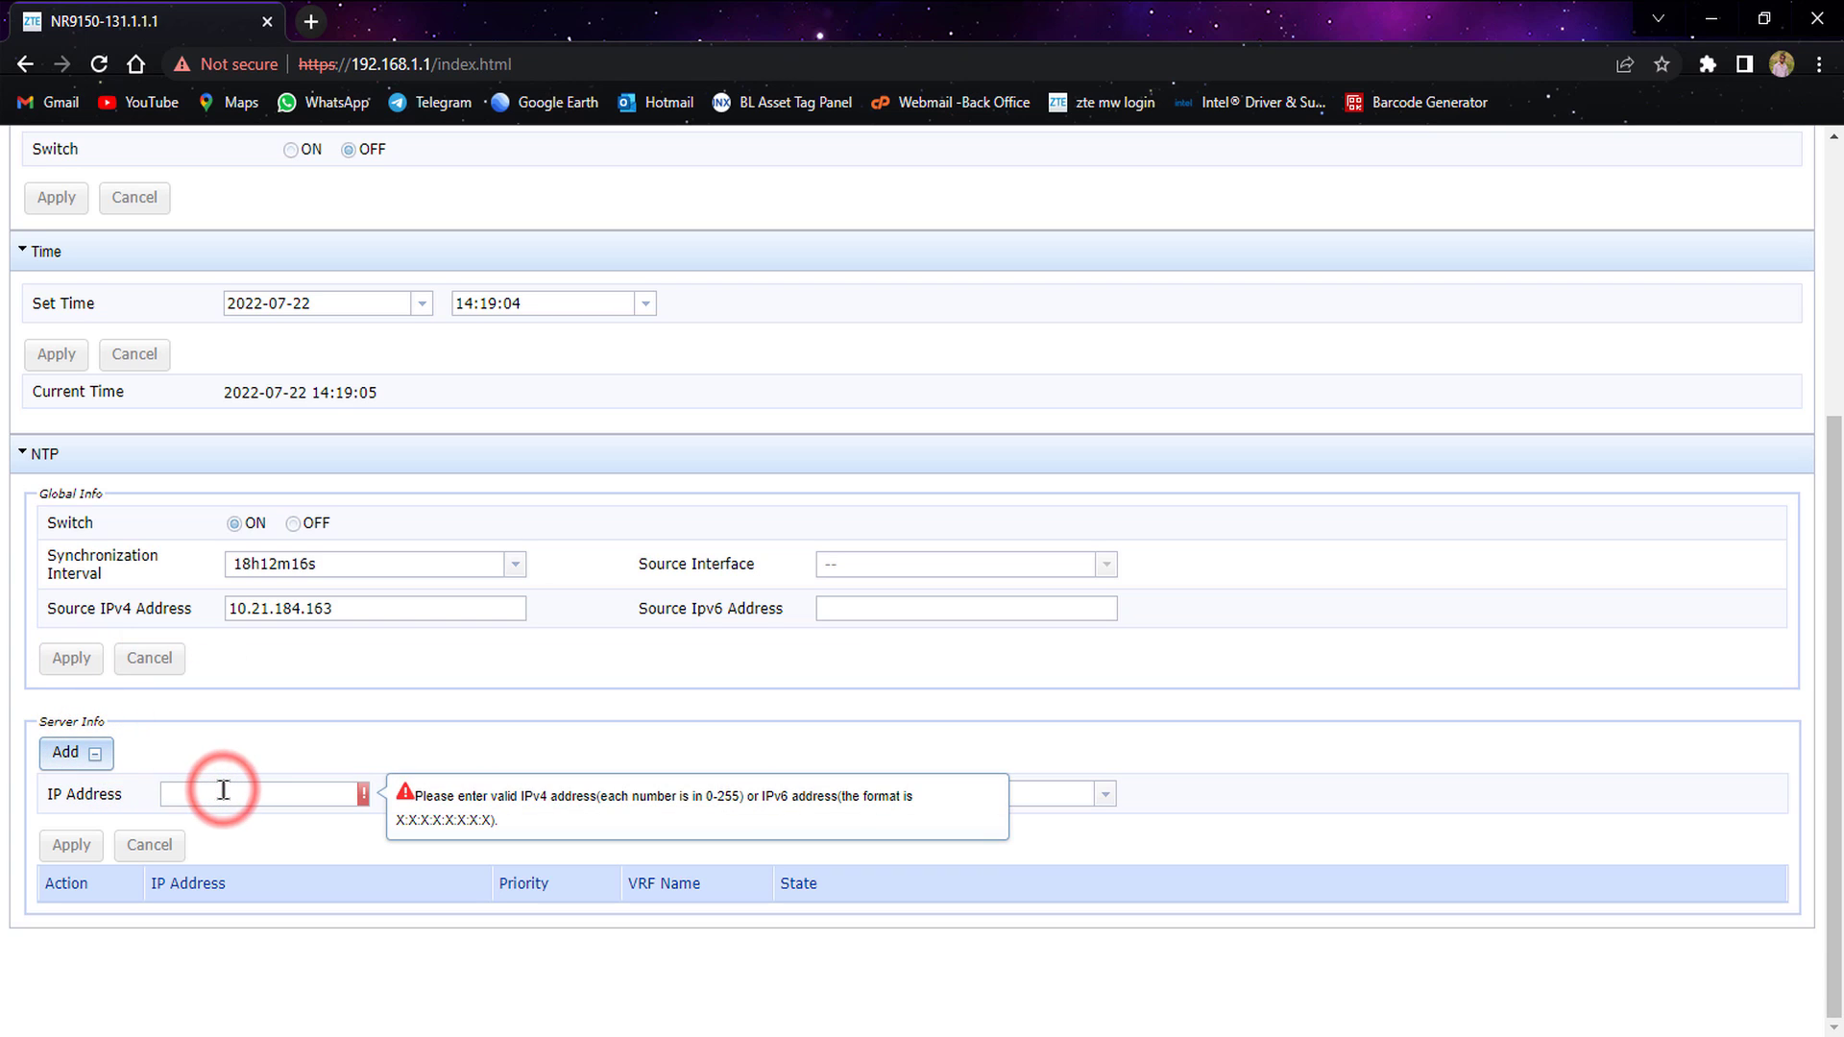
pyautogui.write('10')
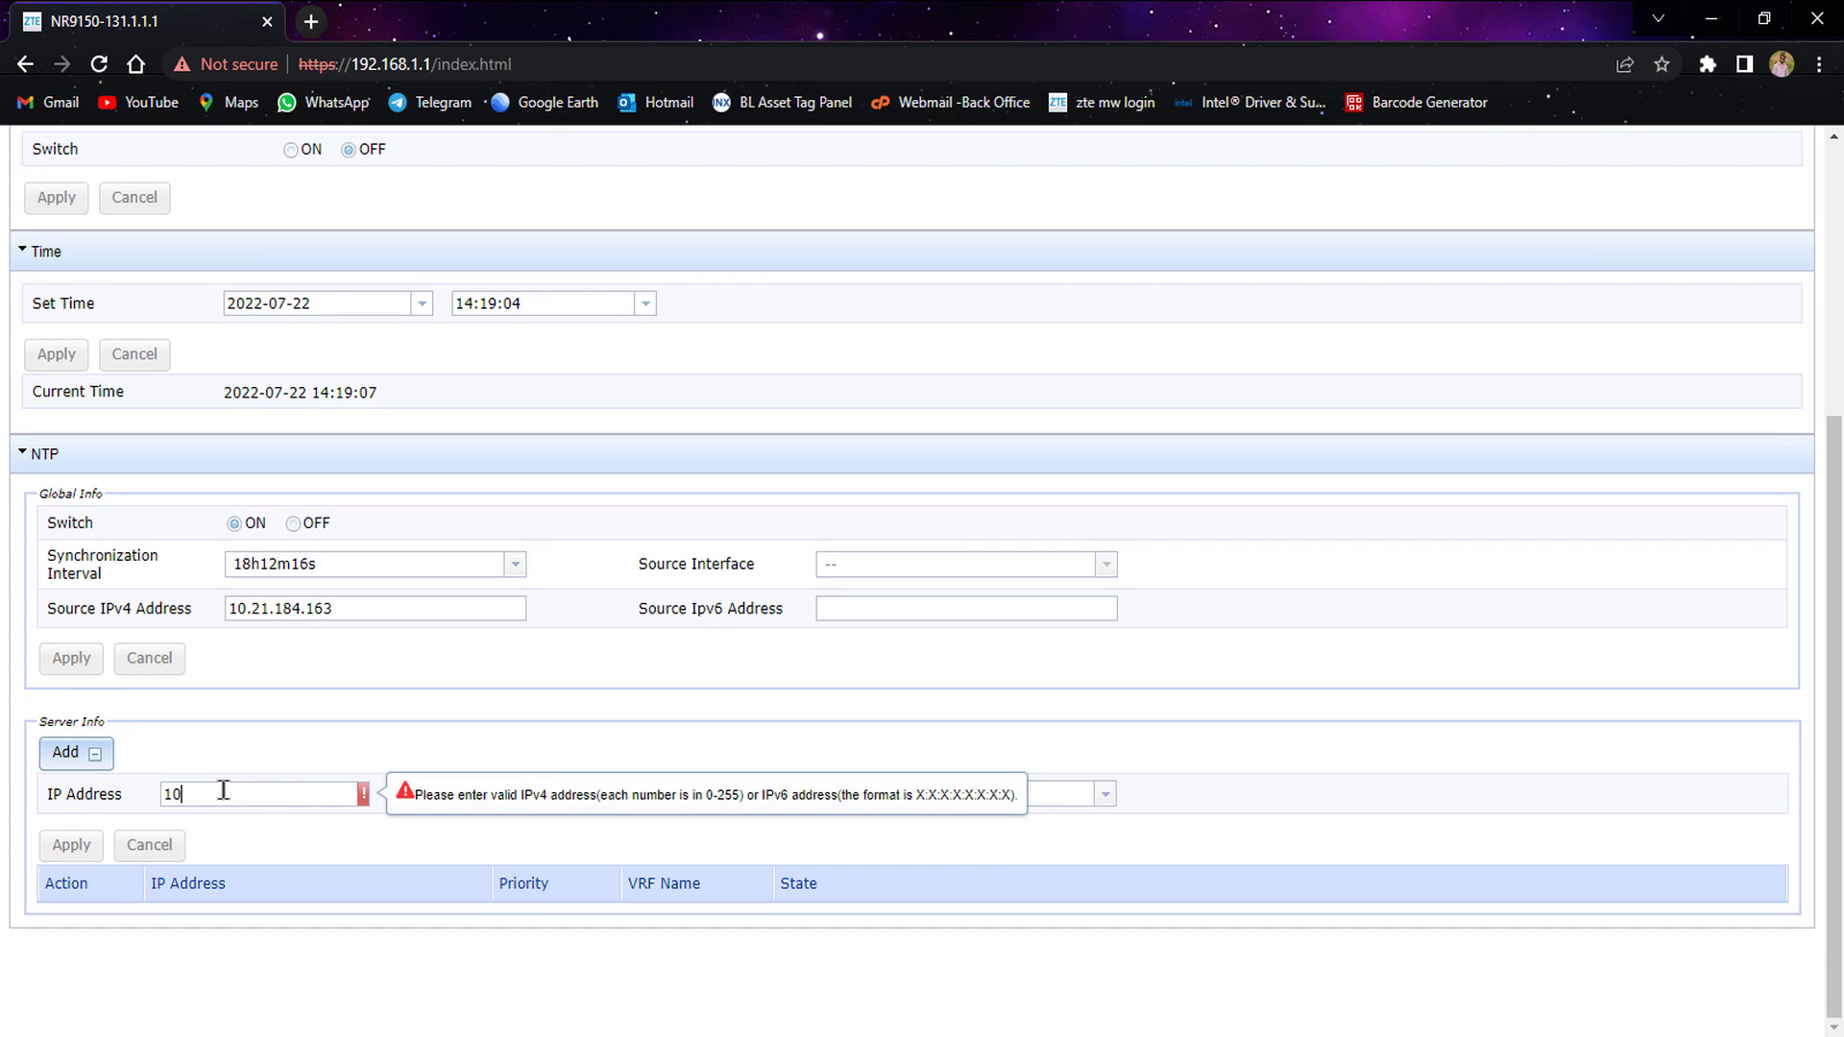
pyautogui.write('.21.23.1')
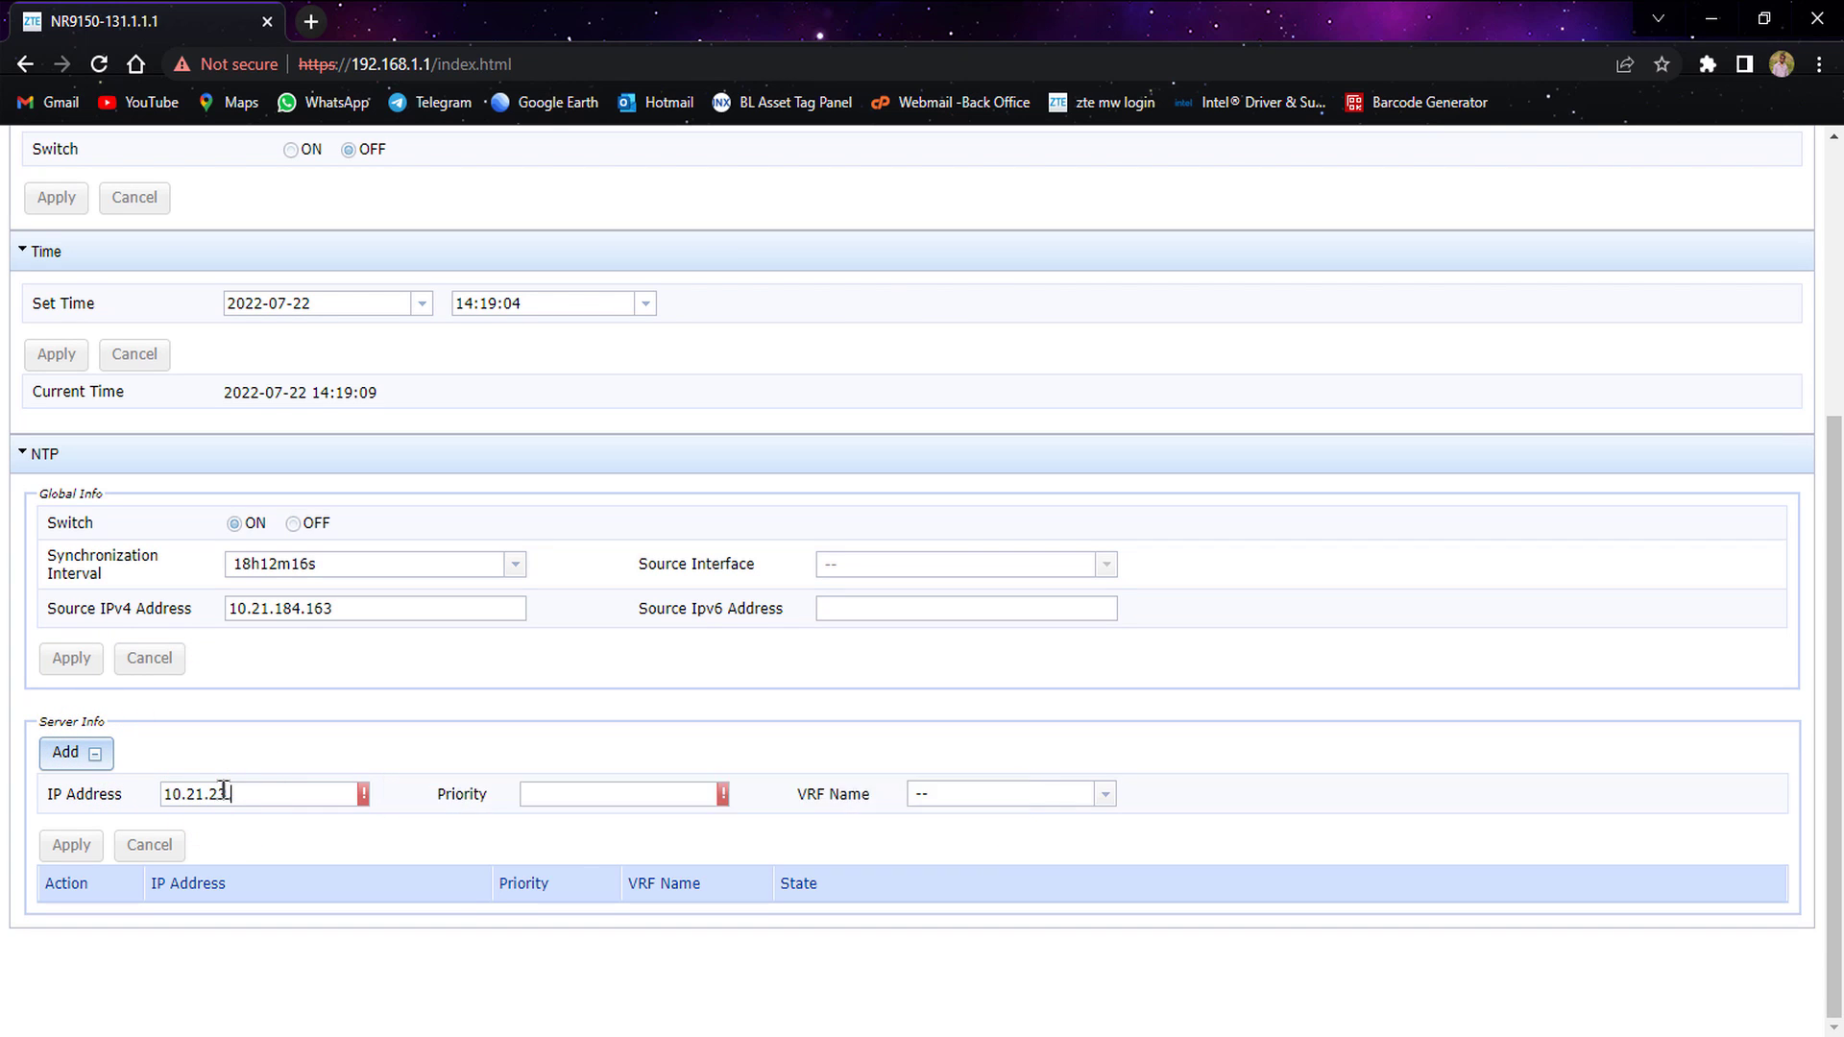
pyautogui.write('30')
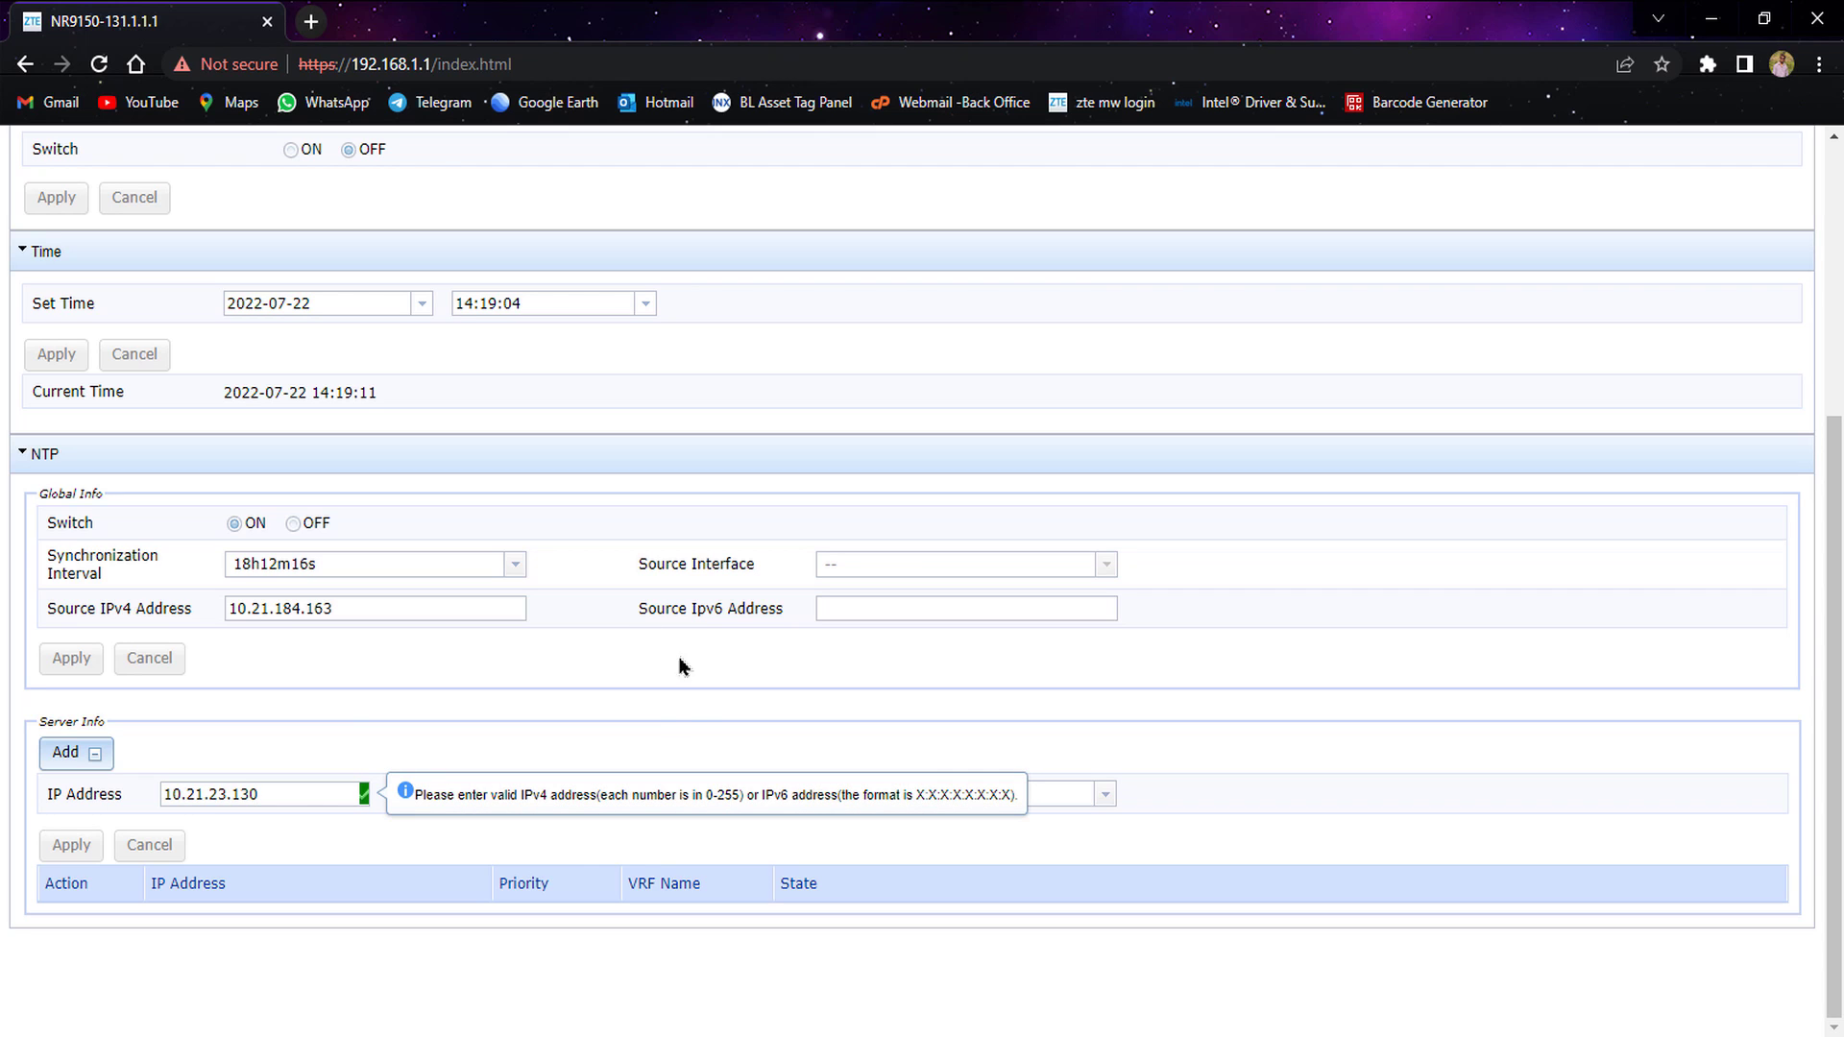
pyautogui.click(667, 707)
pyautogui.click(547, 793)
pyautogui.write('5')
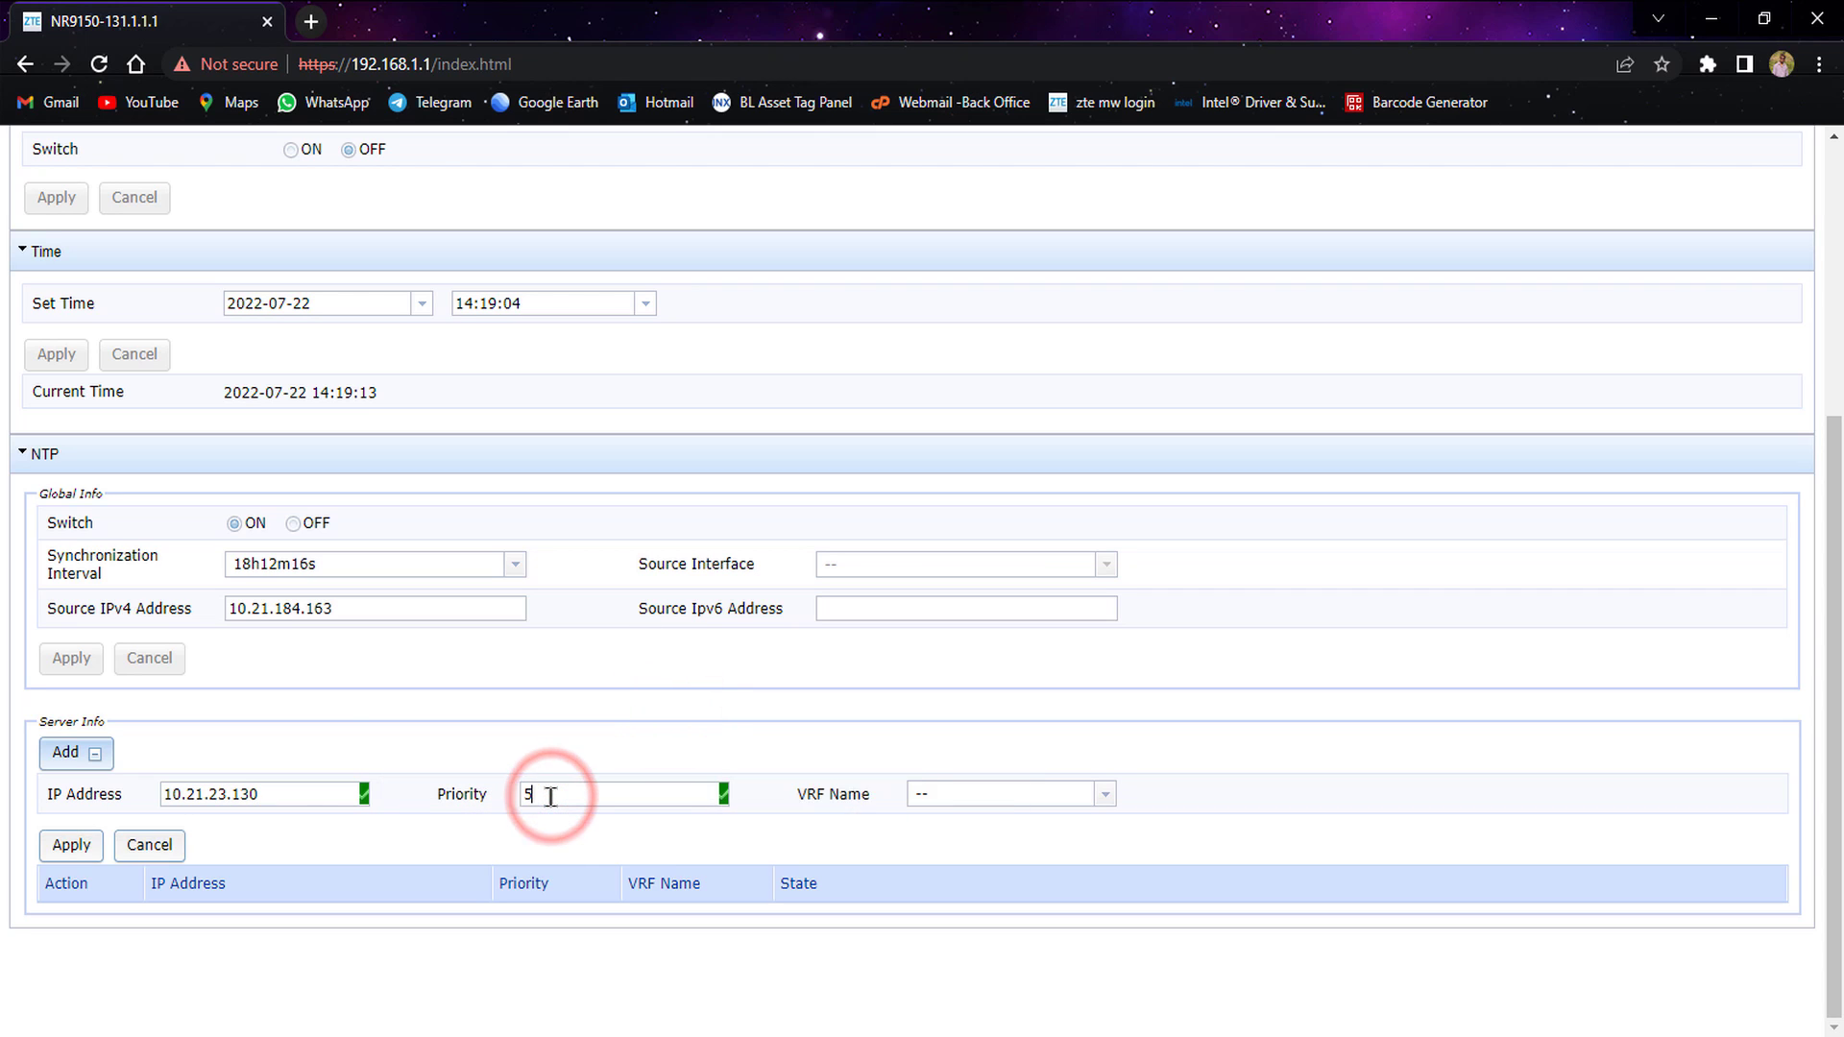
pyautogui.click(44, 852)
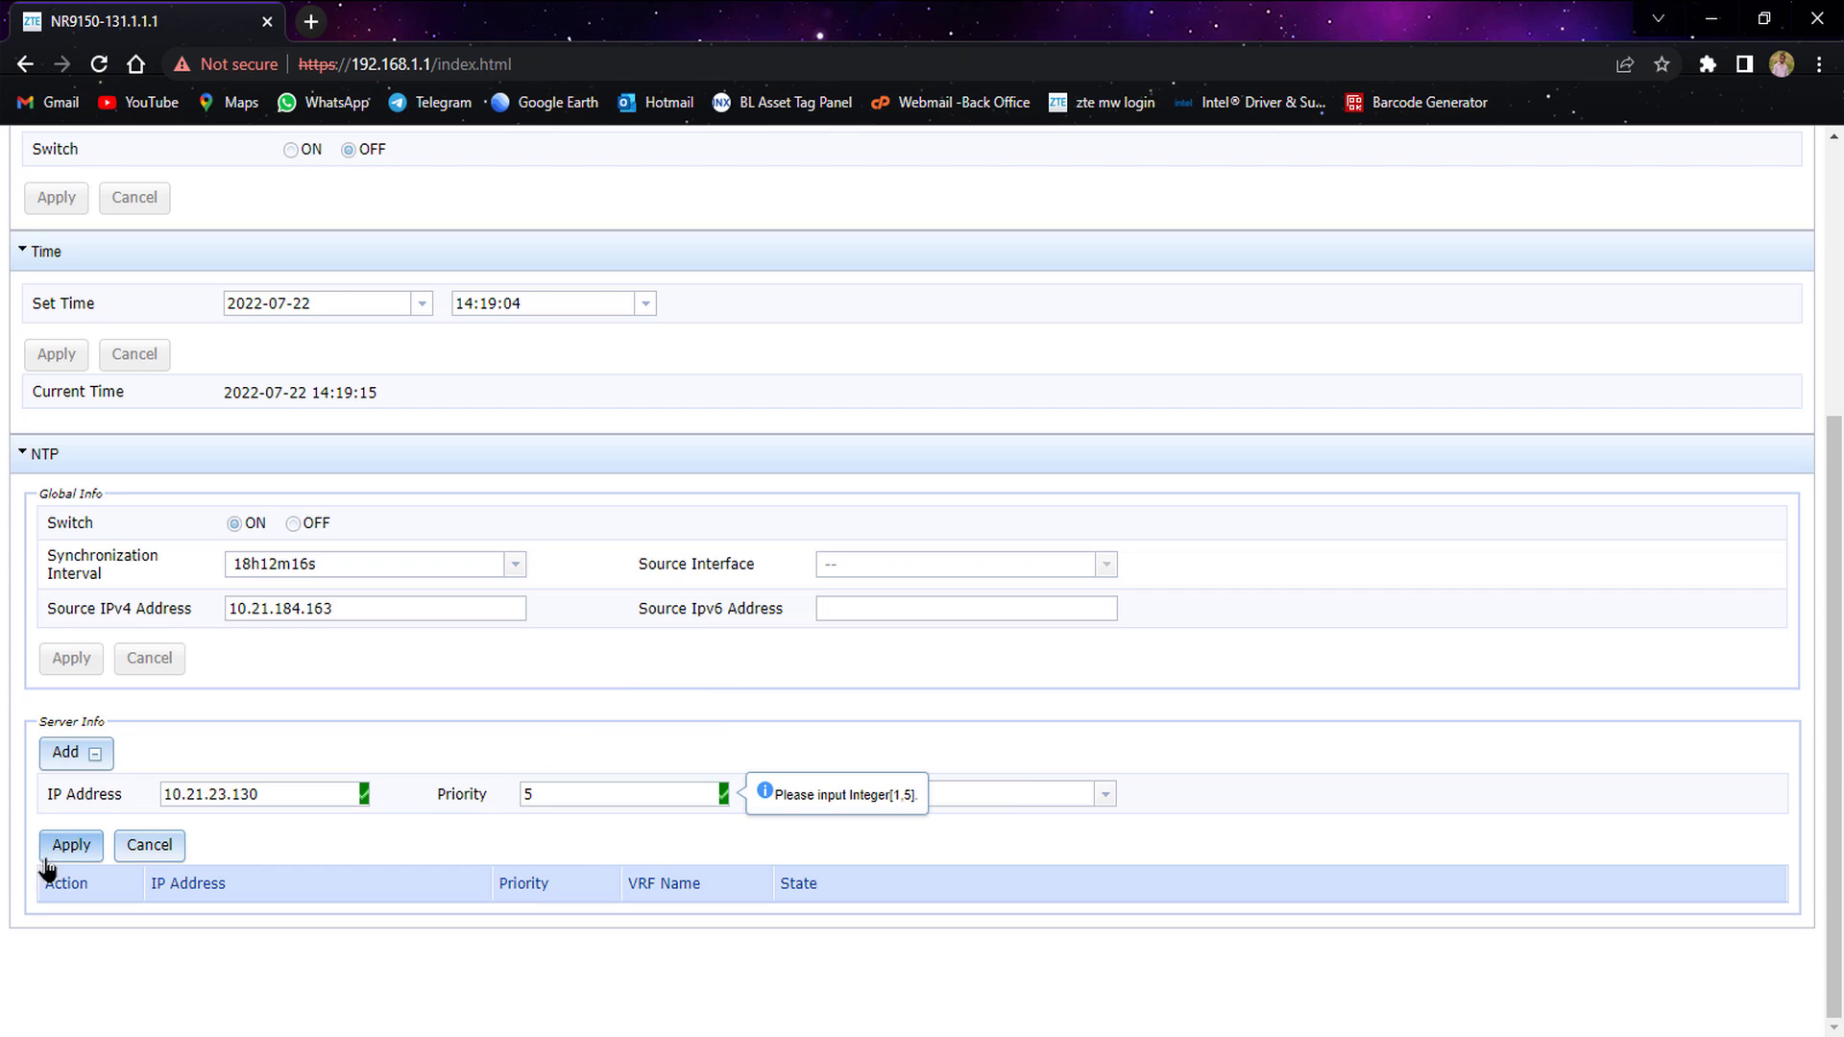
pyautogui.click(62, 859)
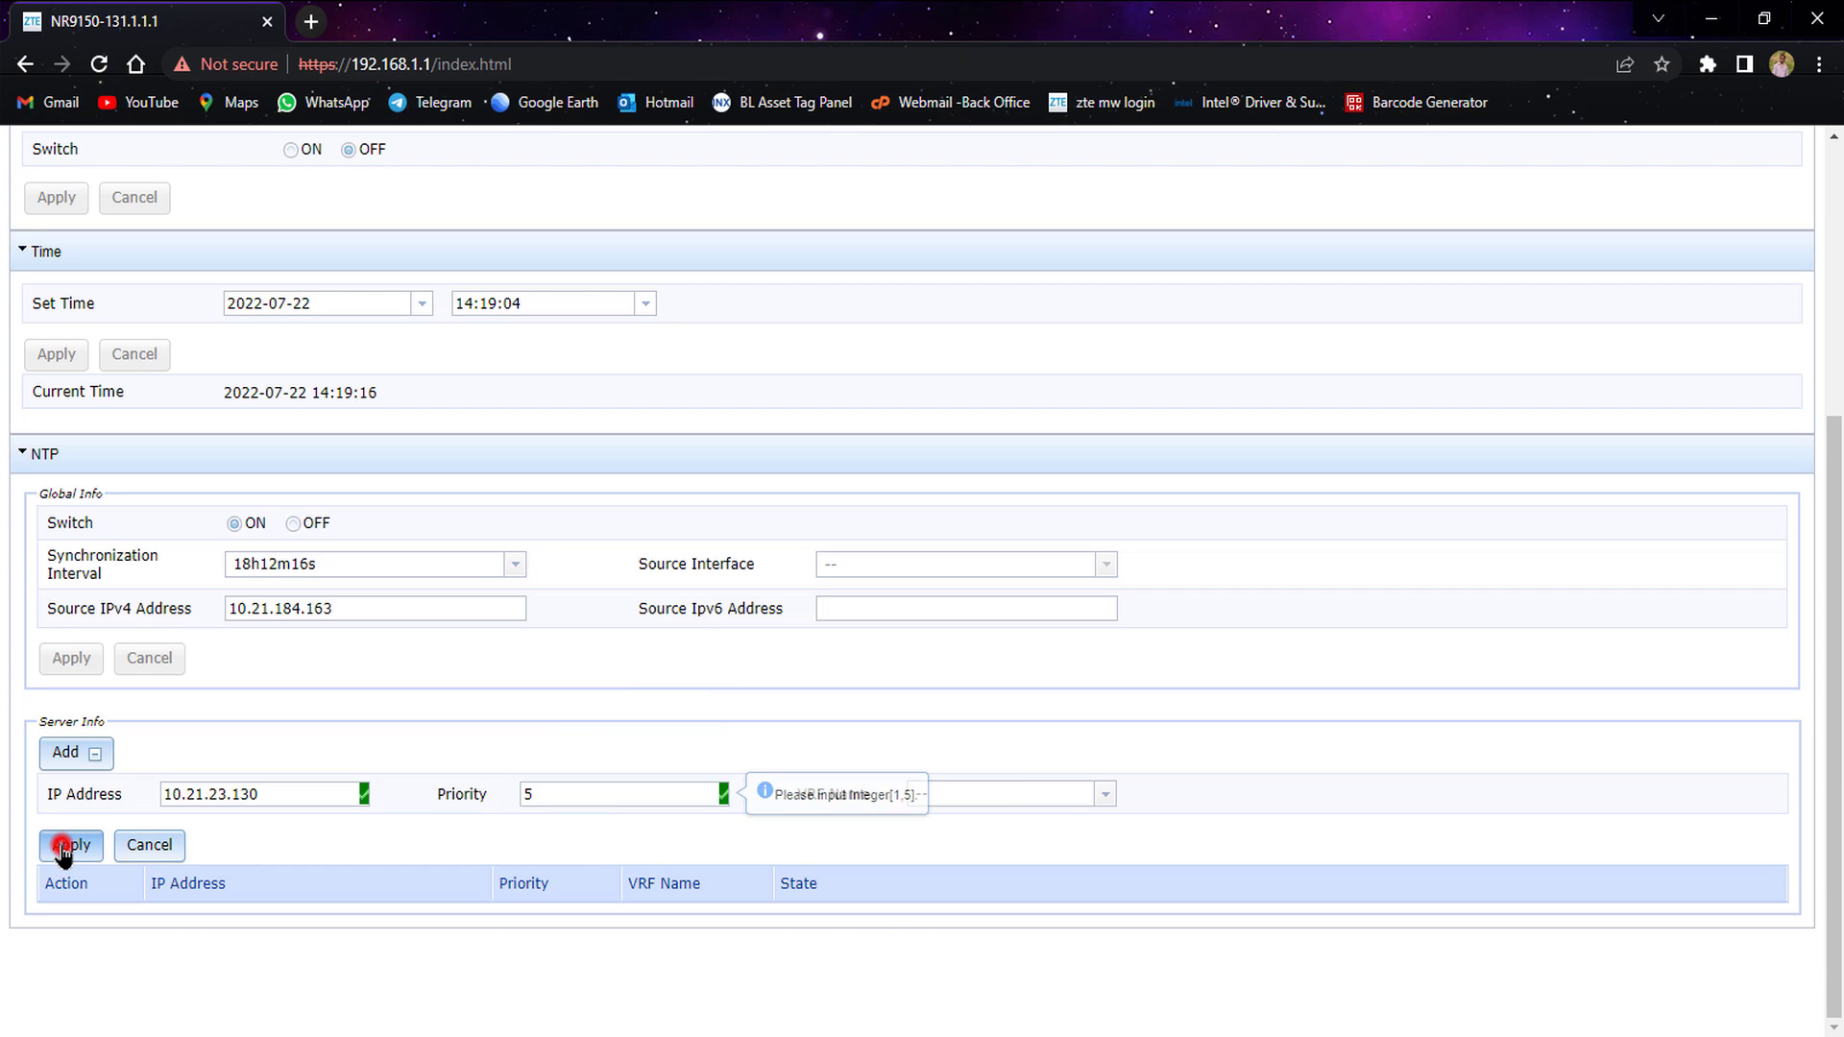
# Step: Add a second NTP server 10.21.156.130 with priority 4
pyautogui.click(258, 794)
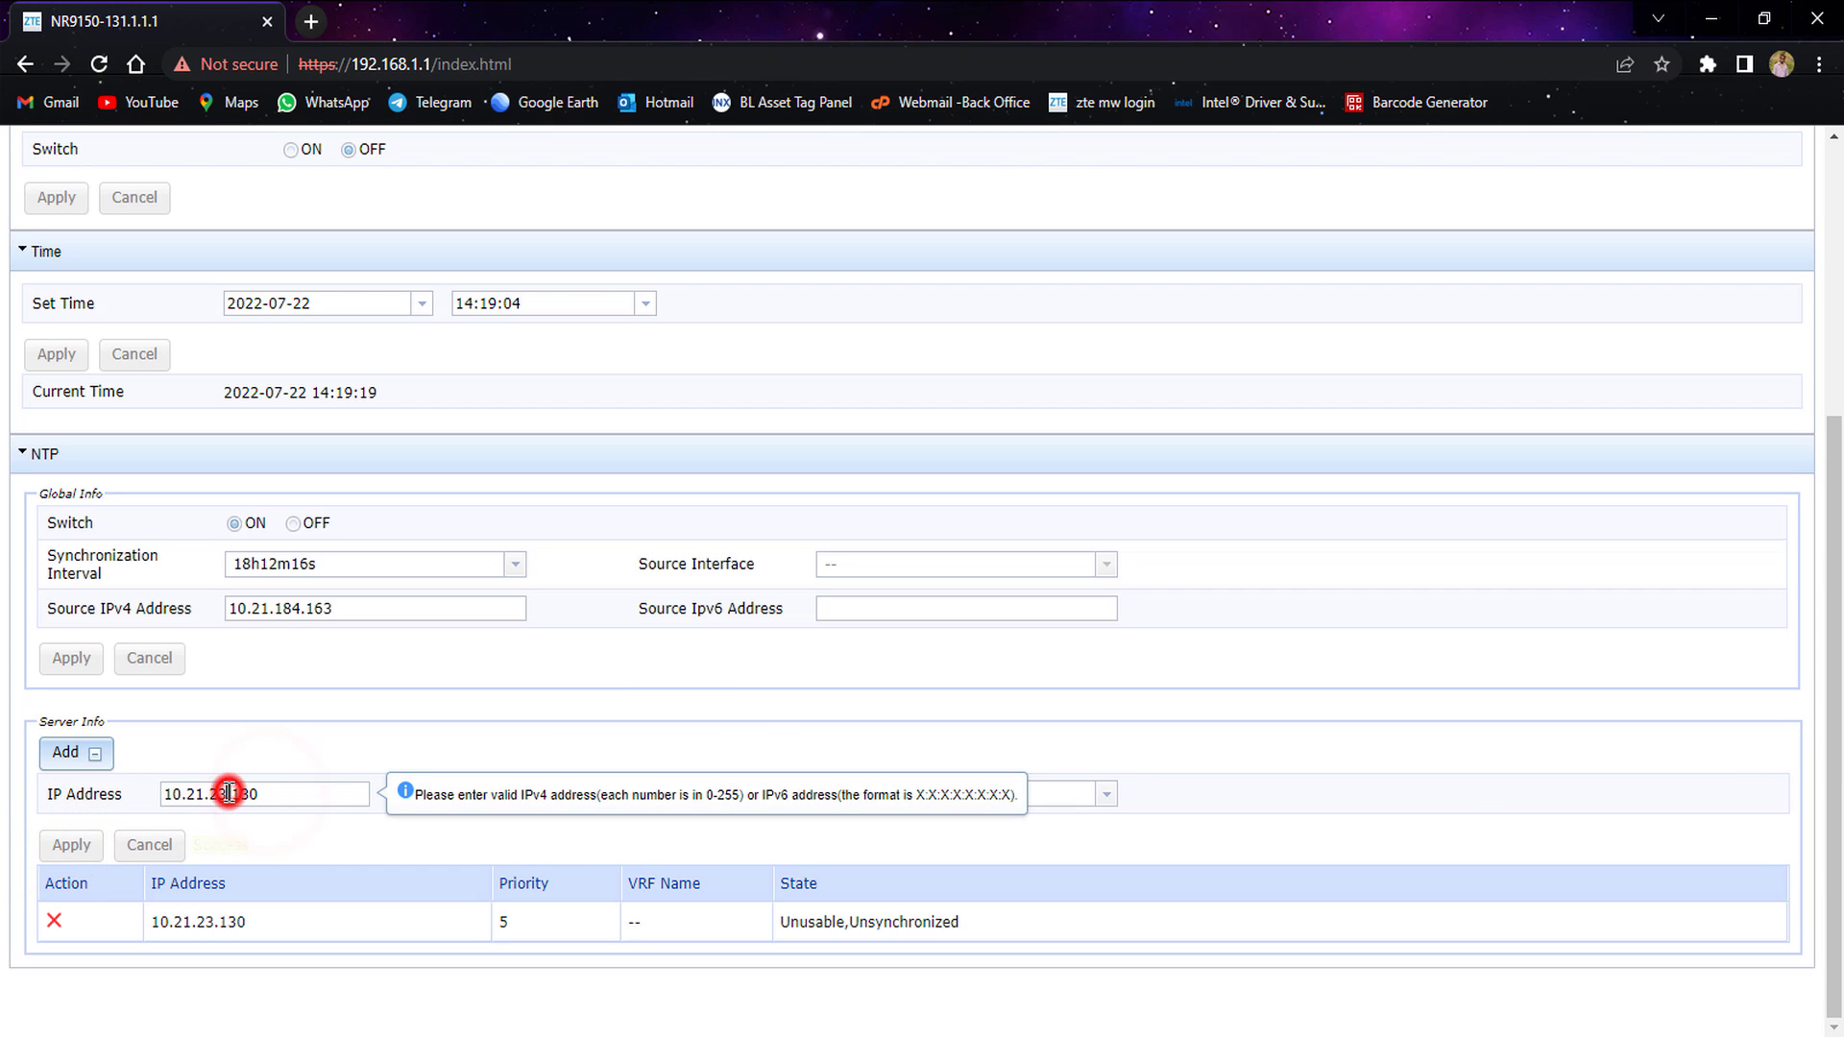
pyautogui.doubleClick(307, 797)
pyautogui.write('10')
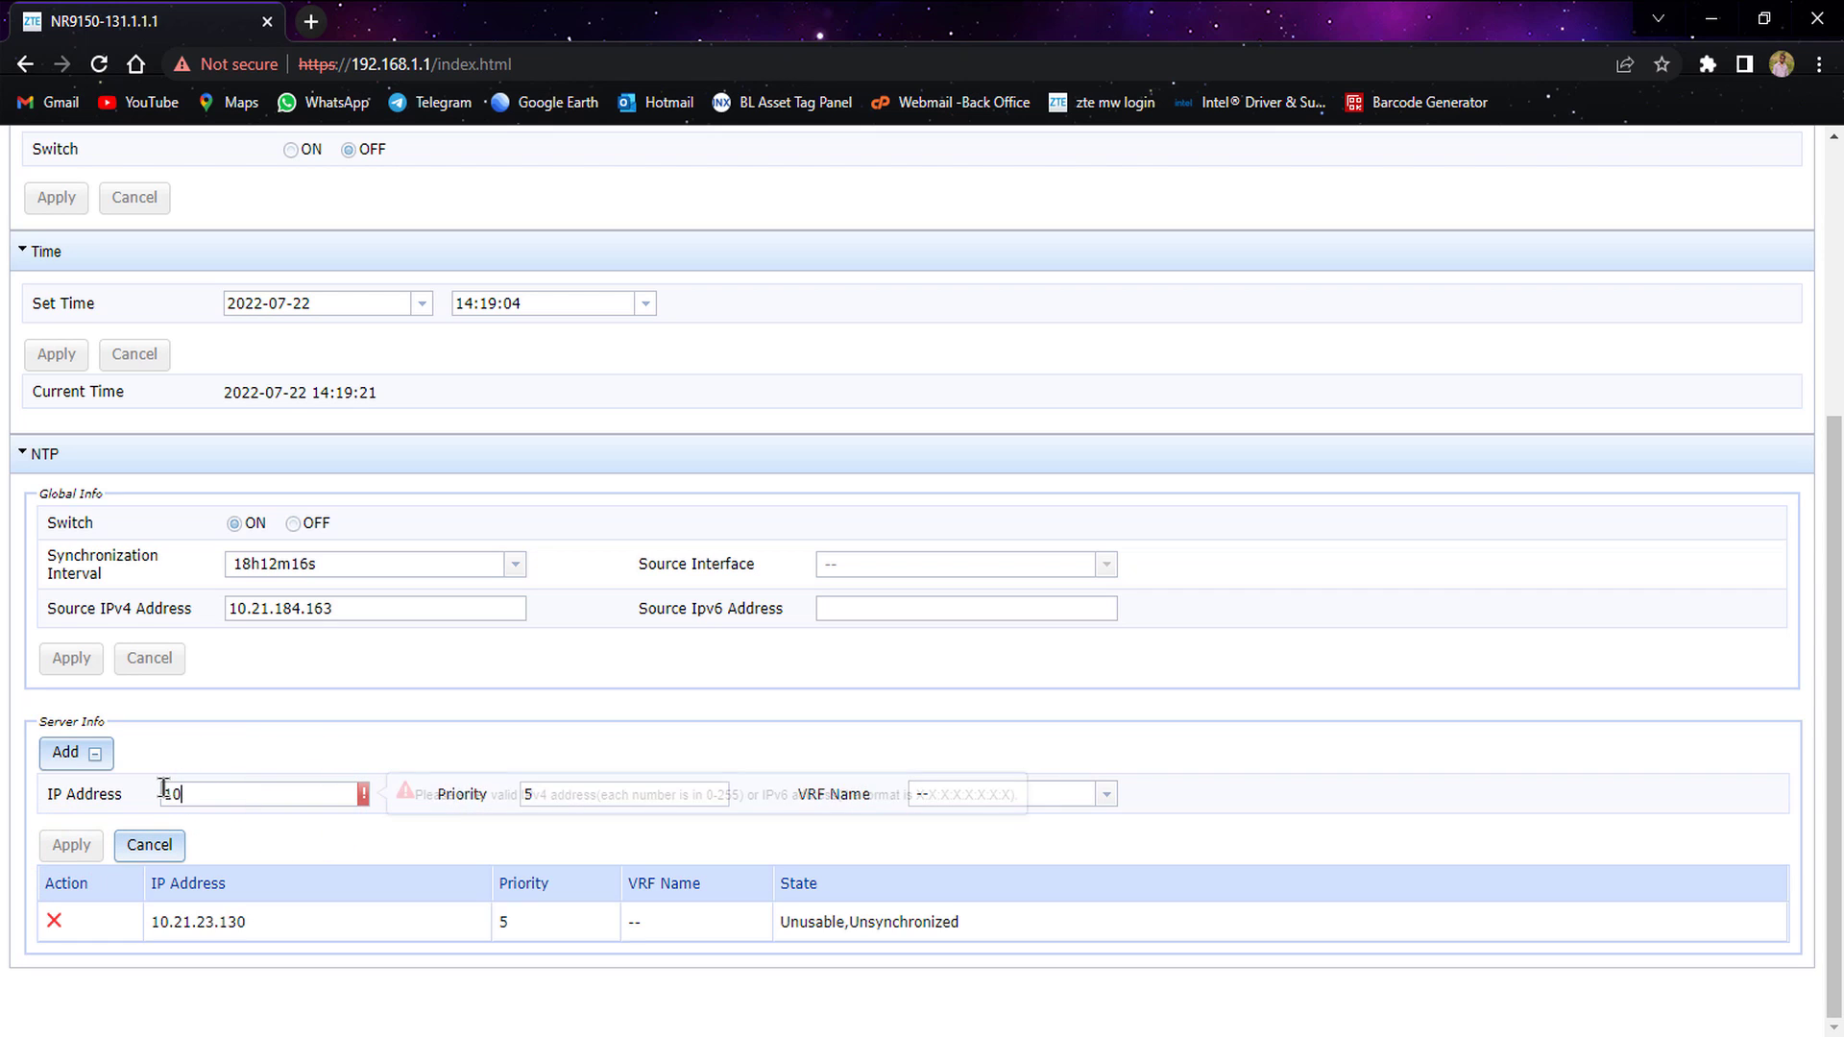
pyautogui.write('.21.1')
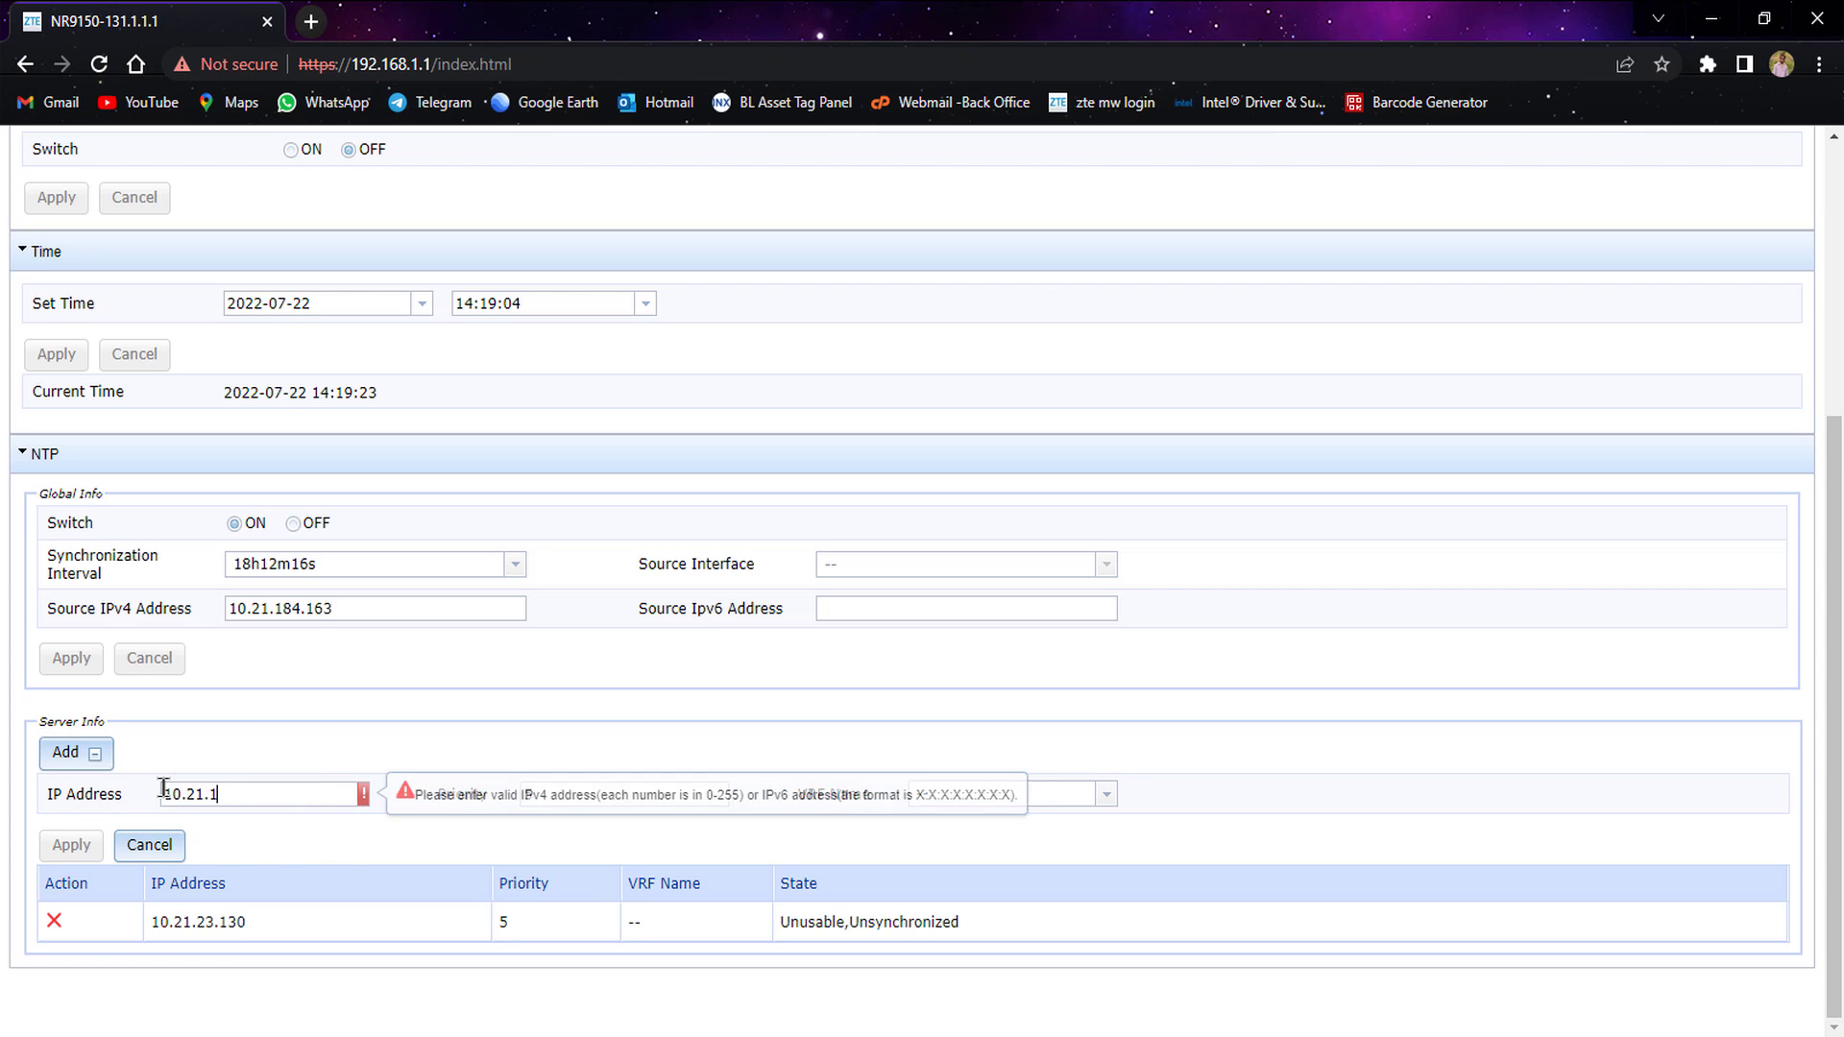
pyautogui.write('56.130')
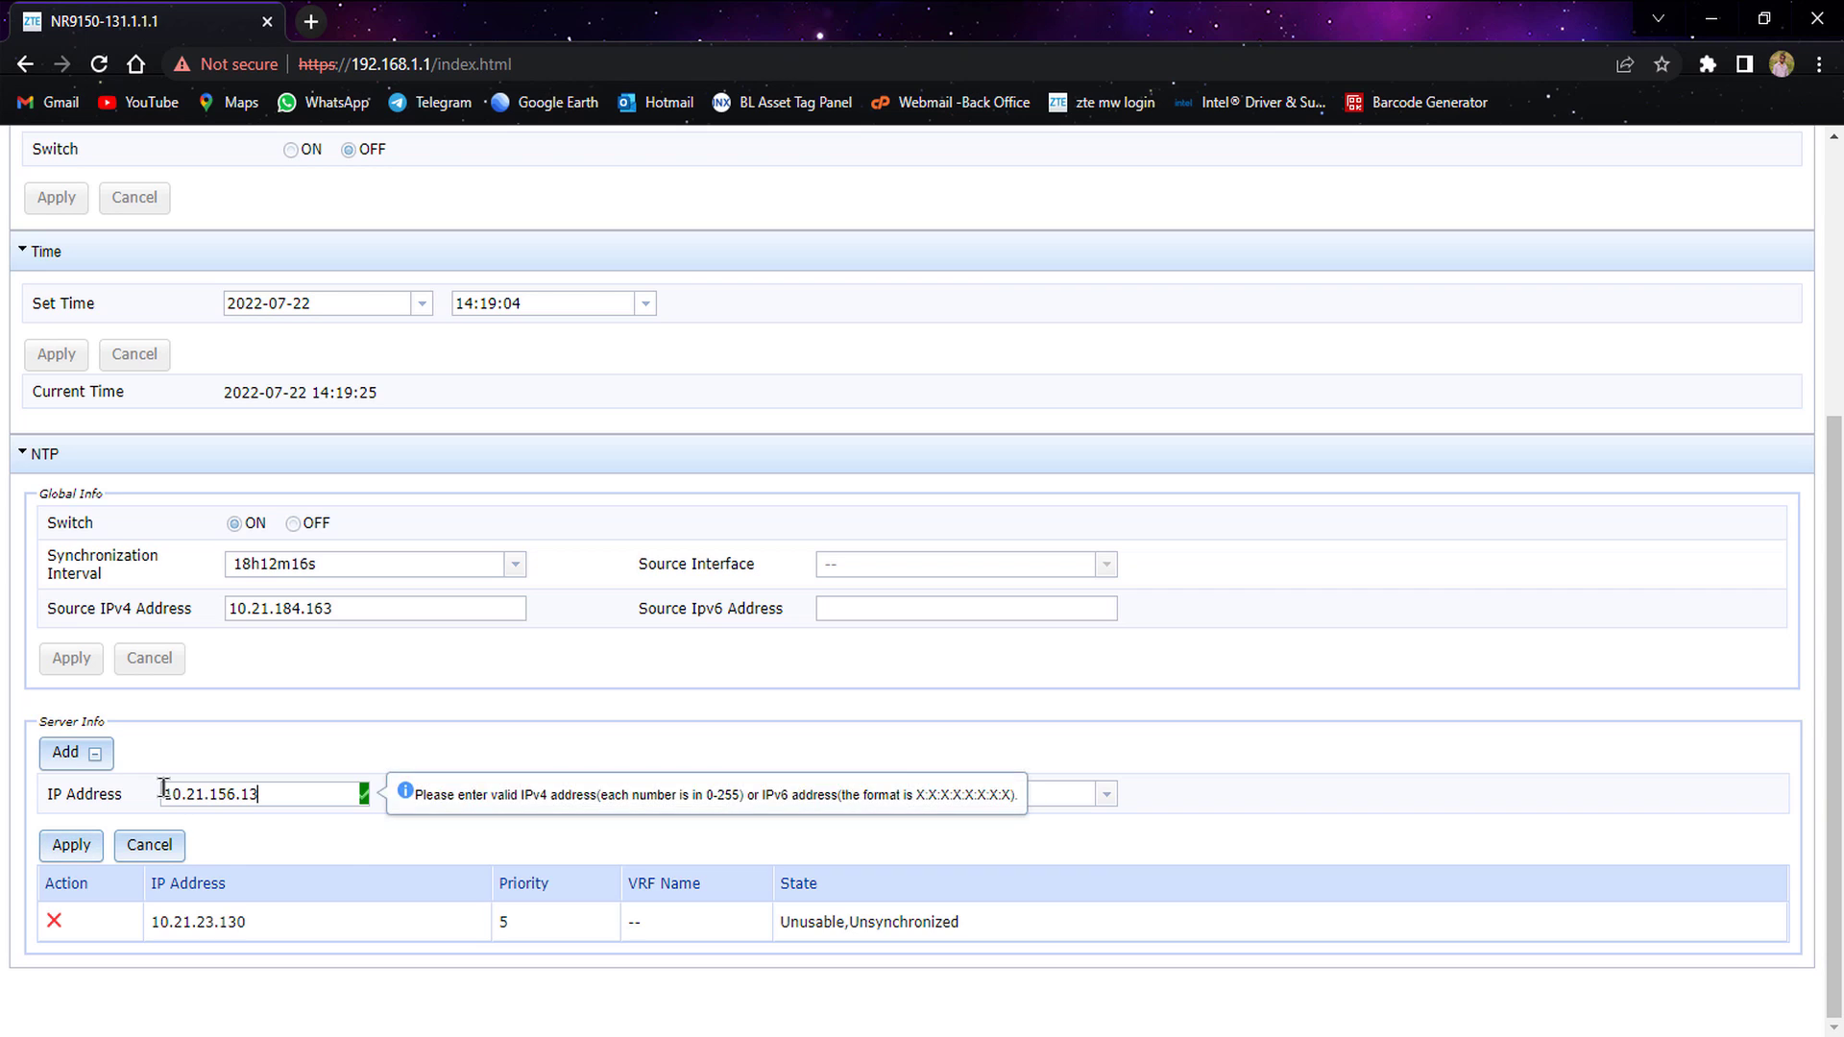
pyautogui.click(627, 699)
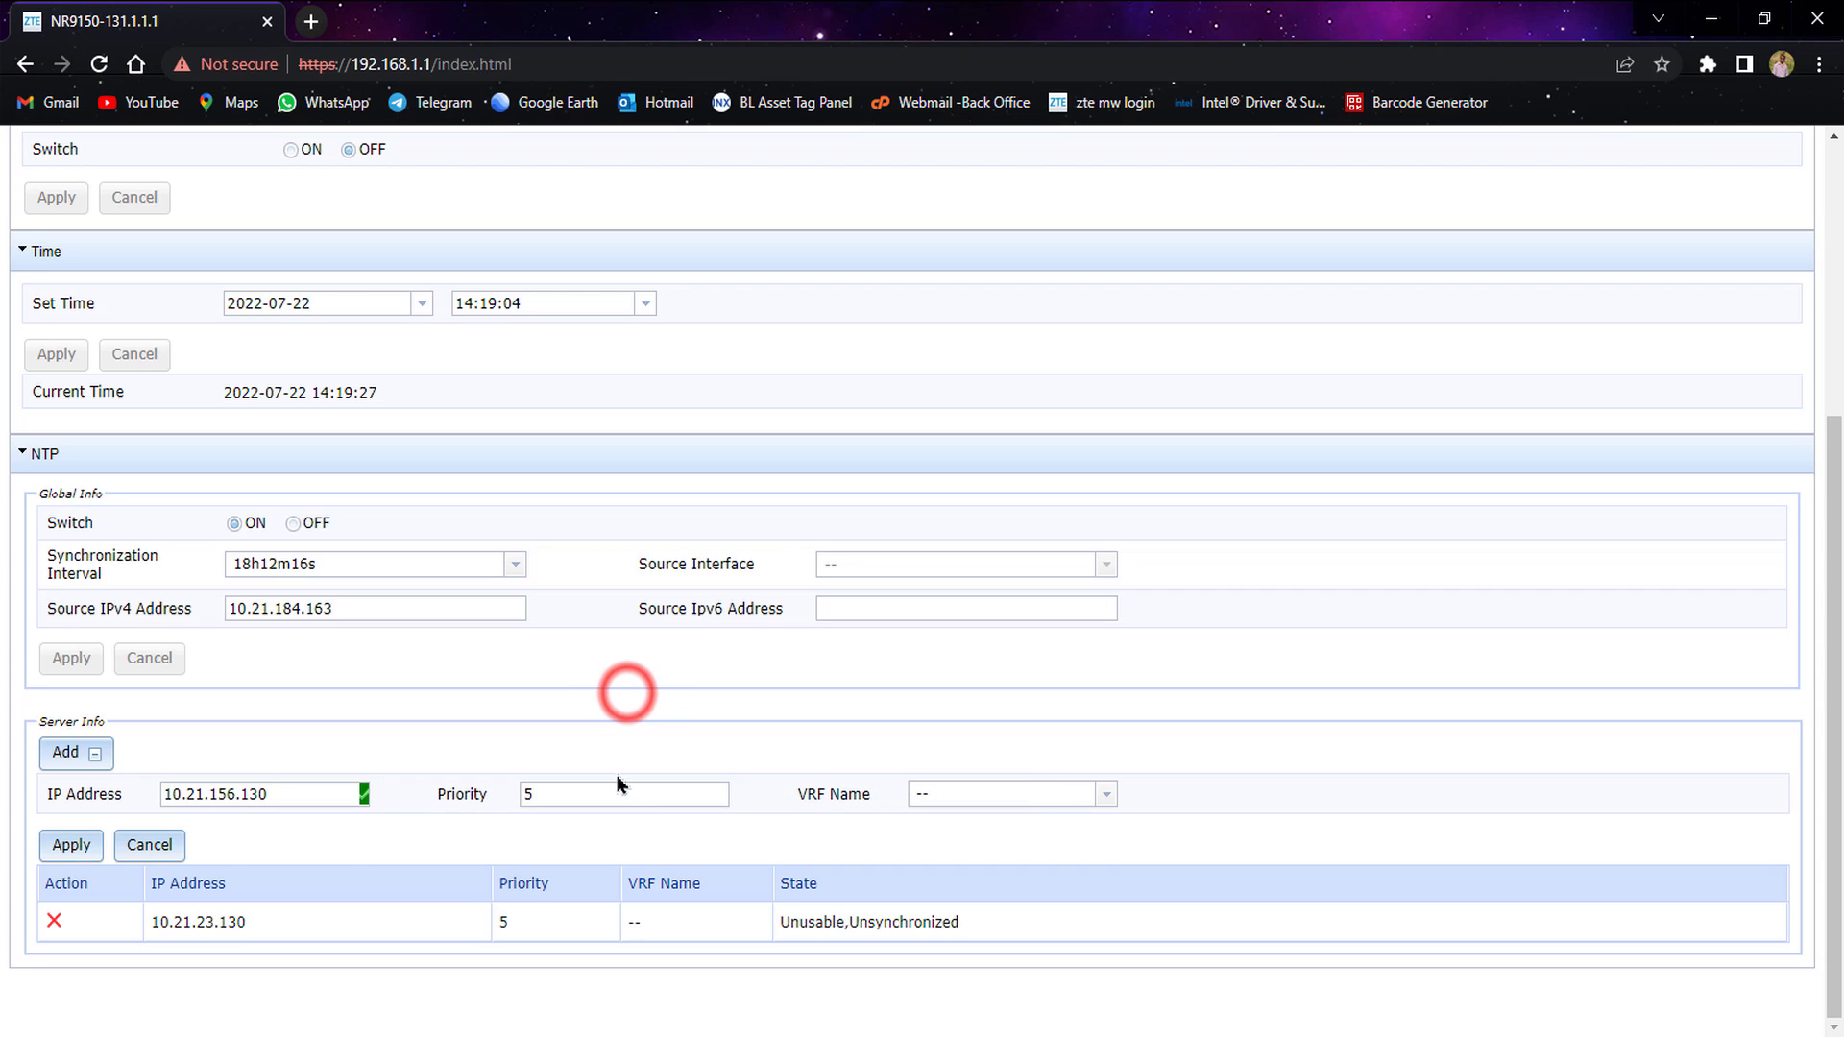
pyautogui.click(564, 794)
pyautogui.write('4')
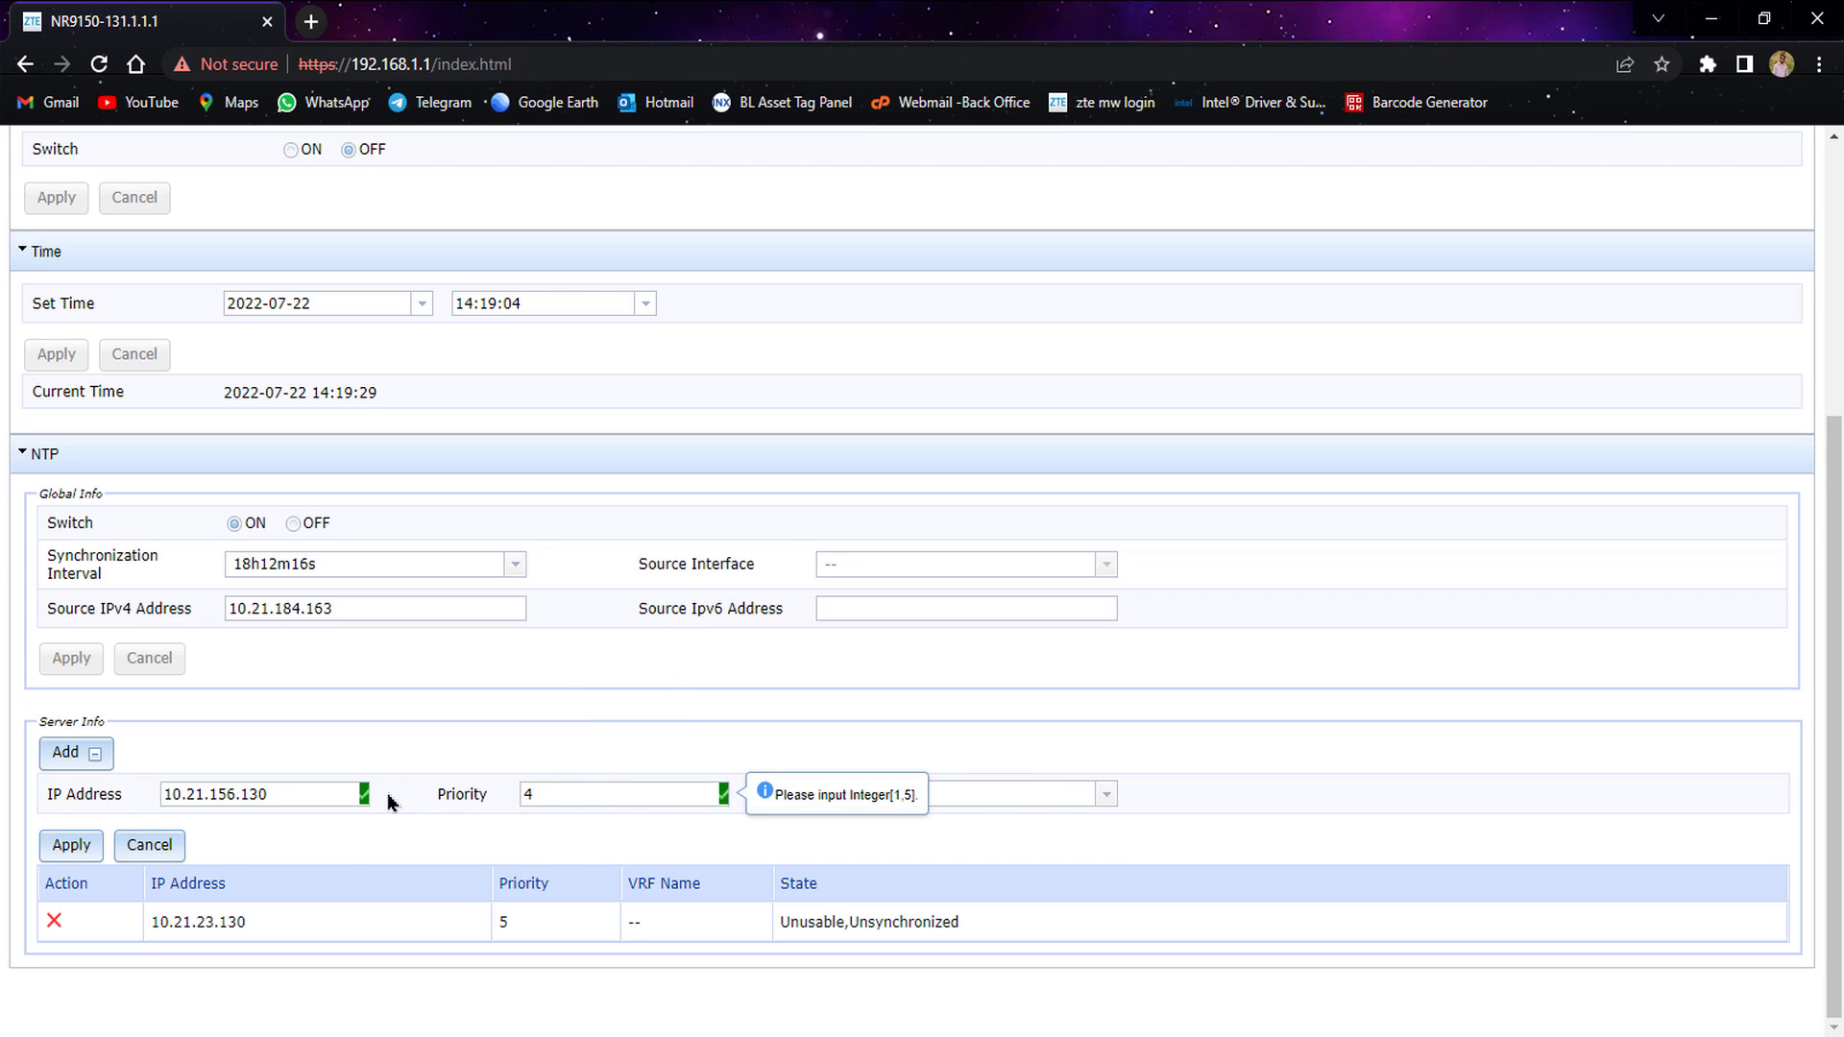
pyautogui.click(72, 845)
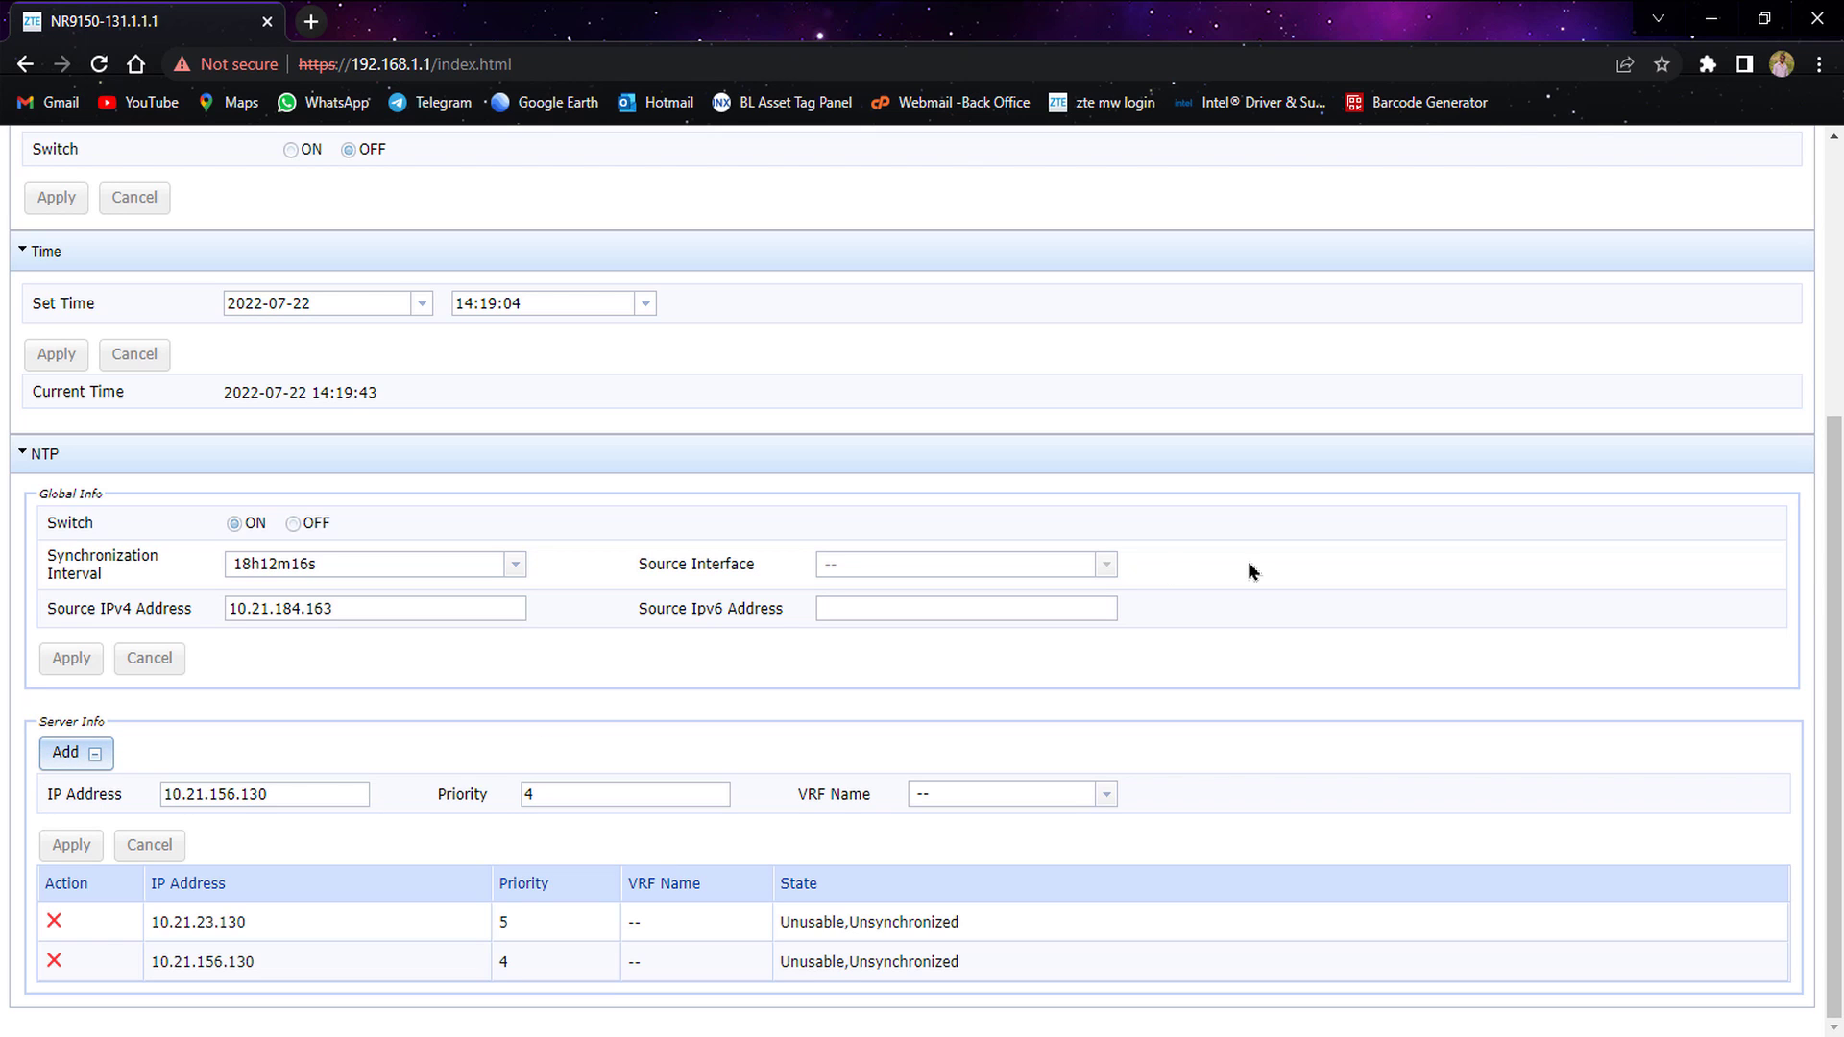
# Step: Save the configuration to the device and go to the Basic Config > SNMP page
pyautogui.scroll(5, 1248, 571)
pyautogui.click(1510, 151)
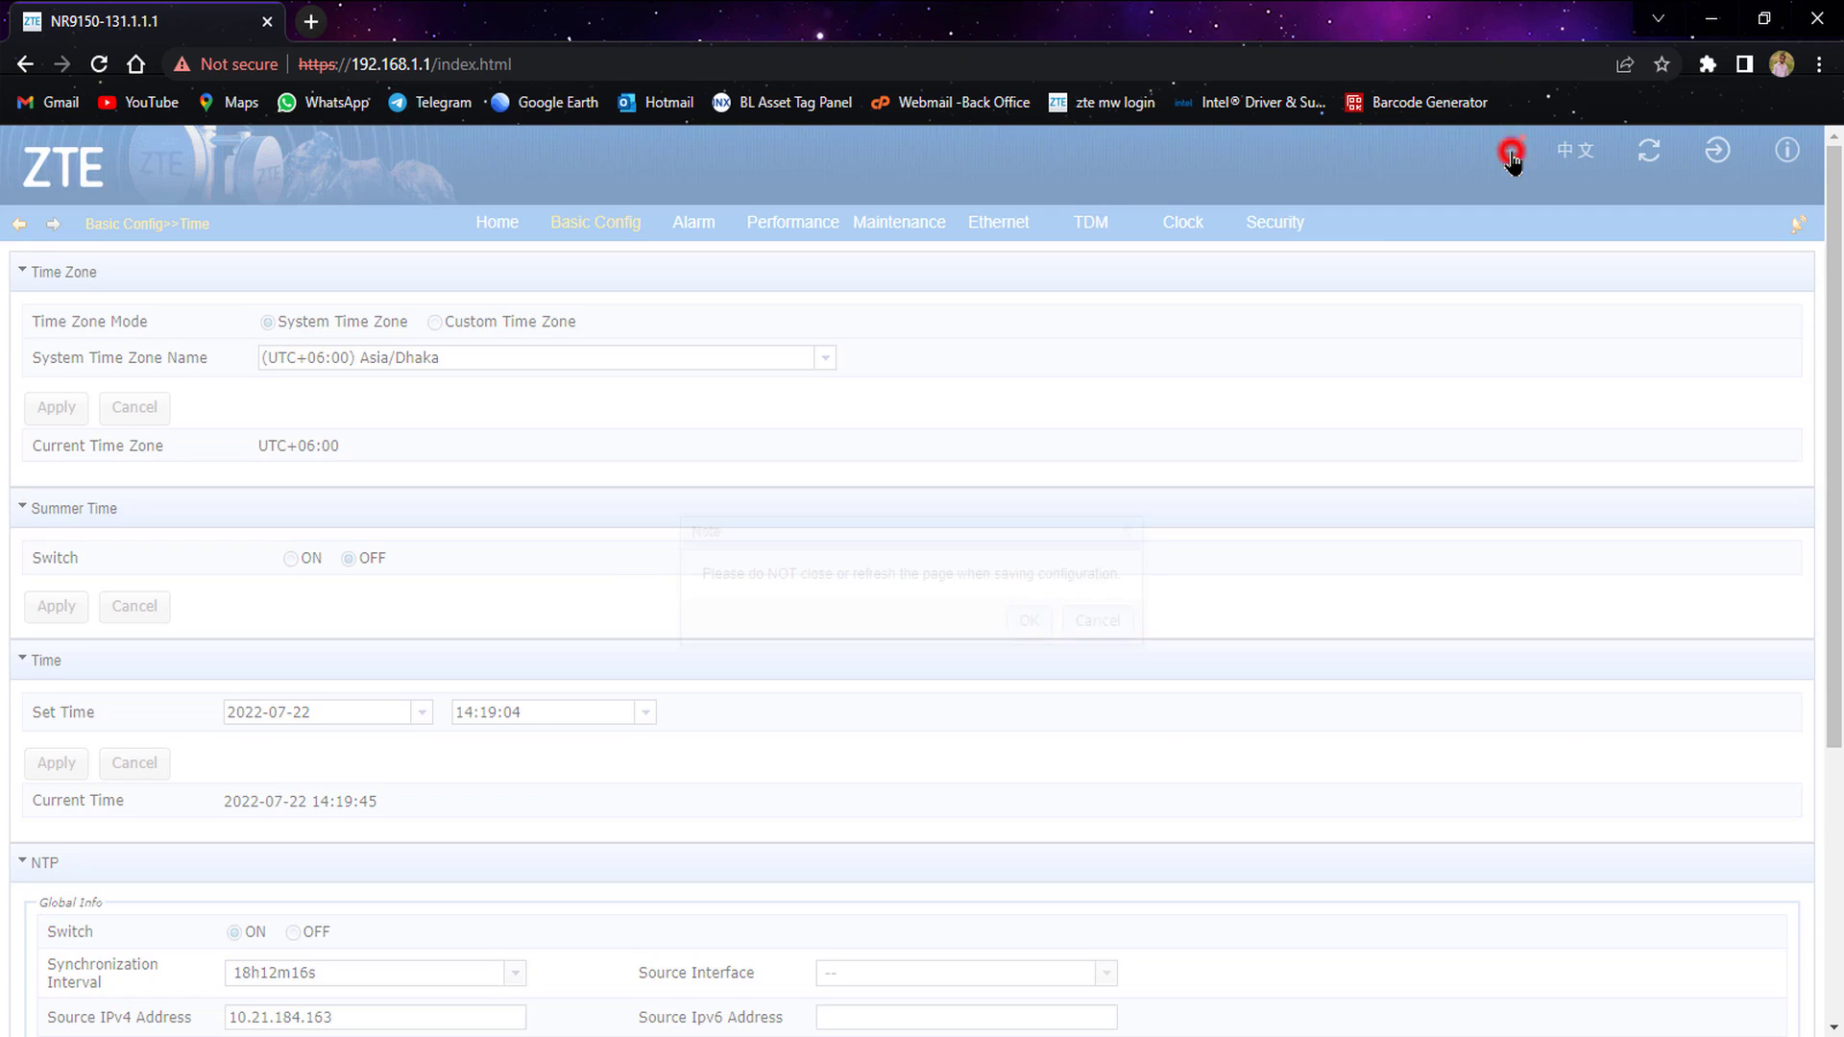
pyautogui.click(1028, 620)
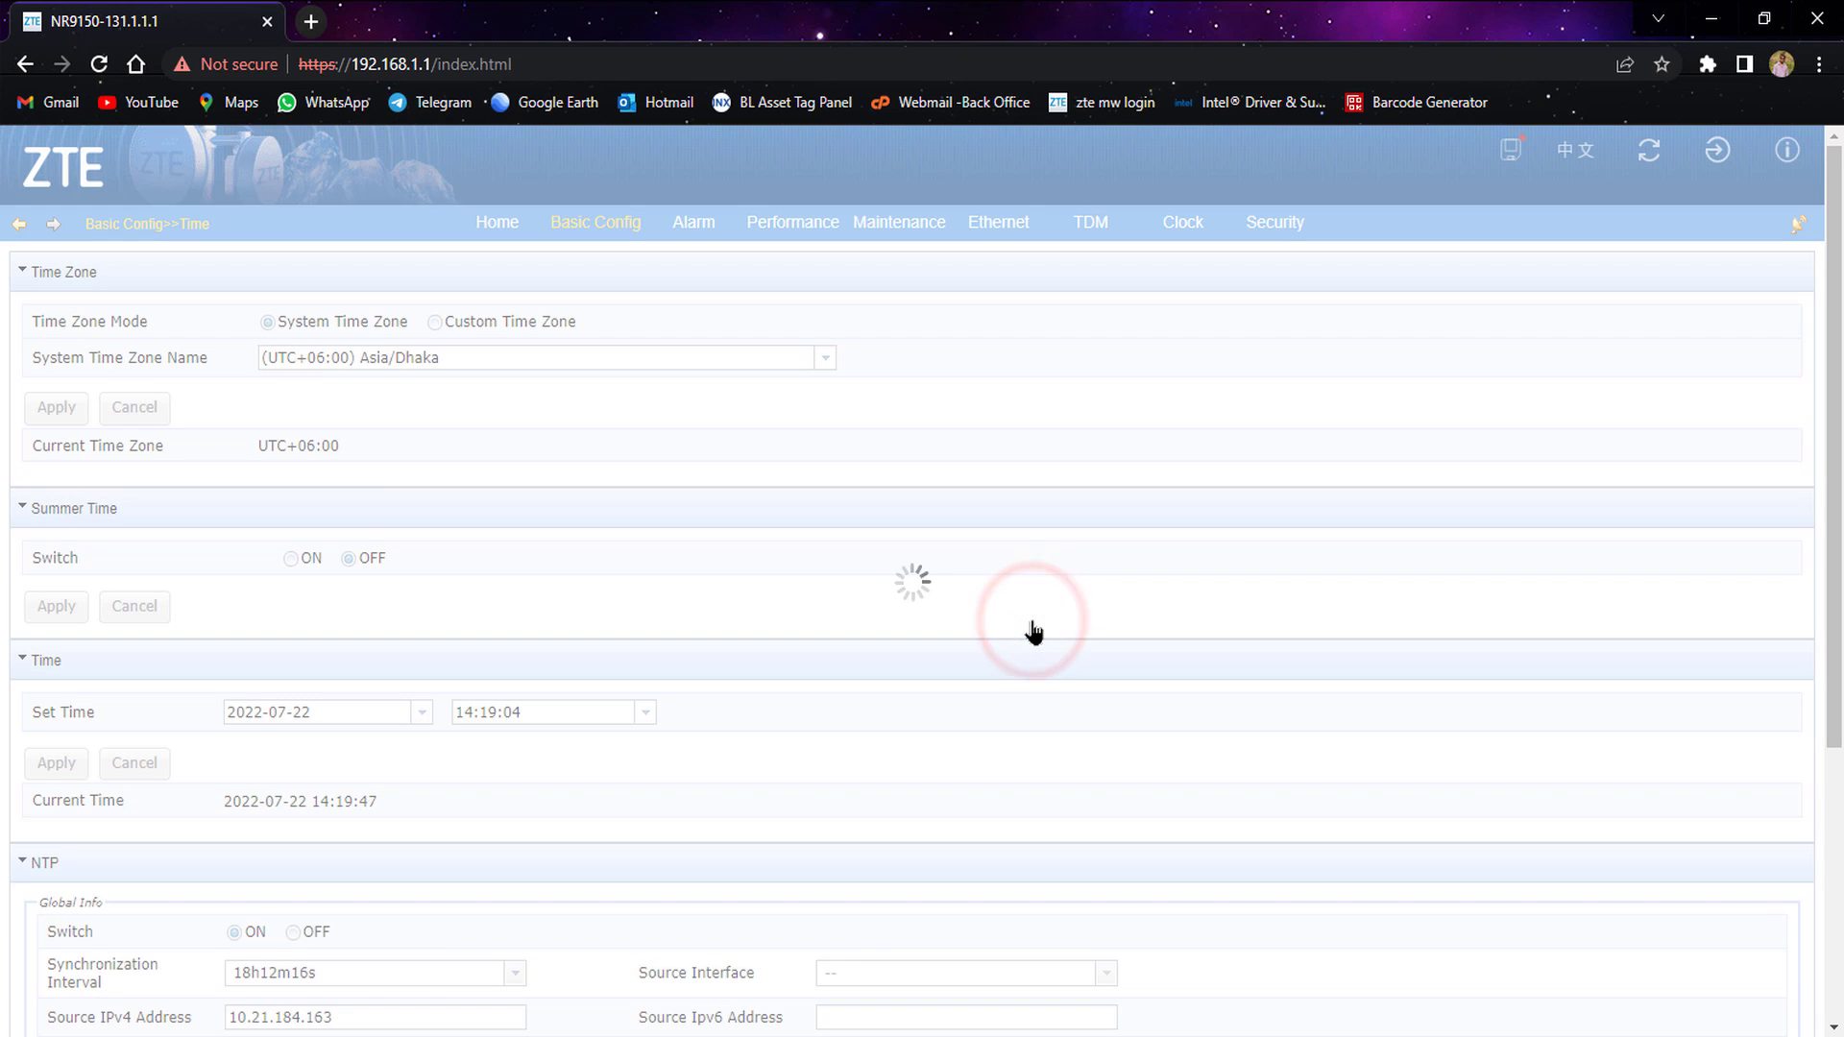
pyautogui.click(1028, 617)
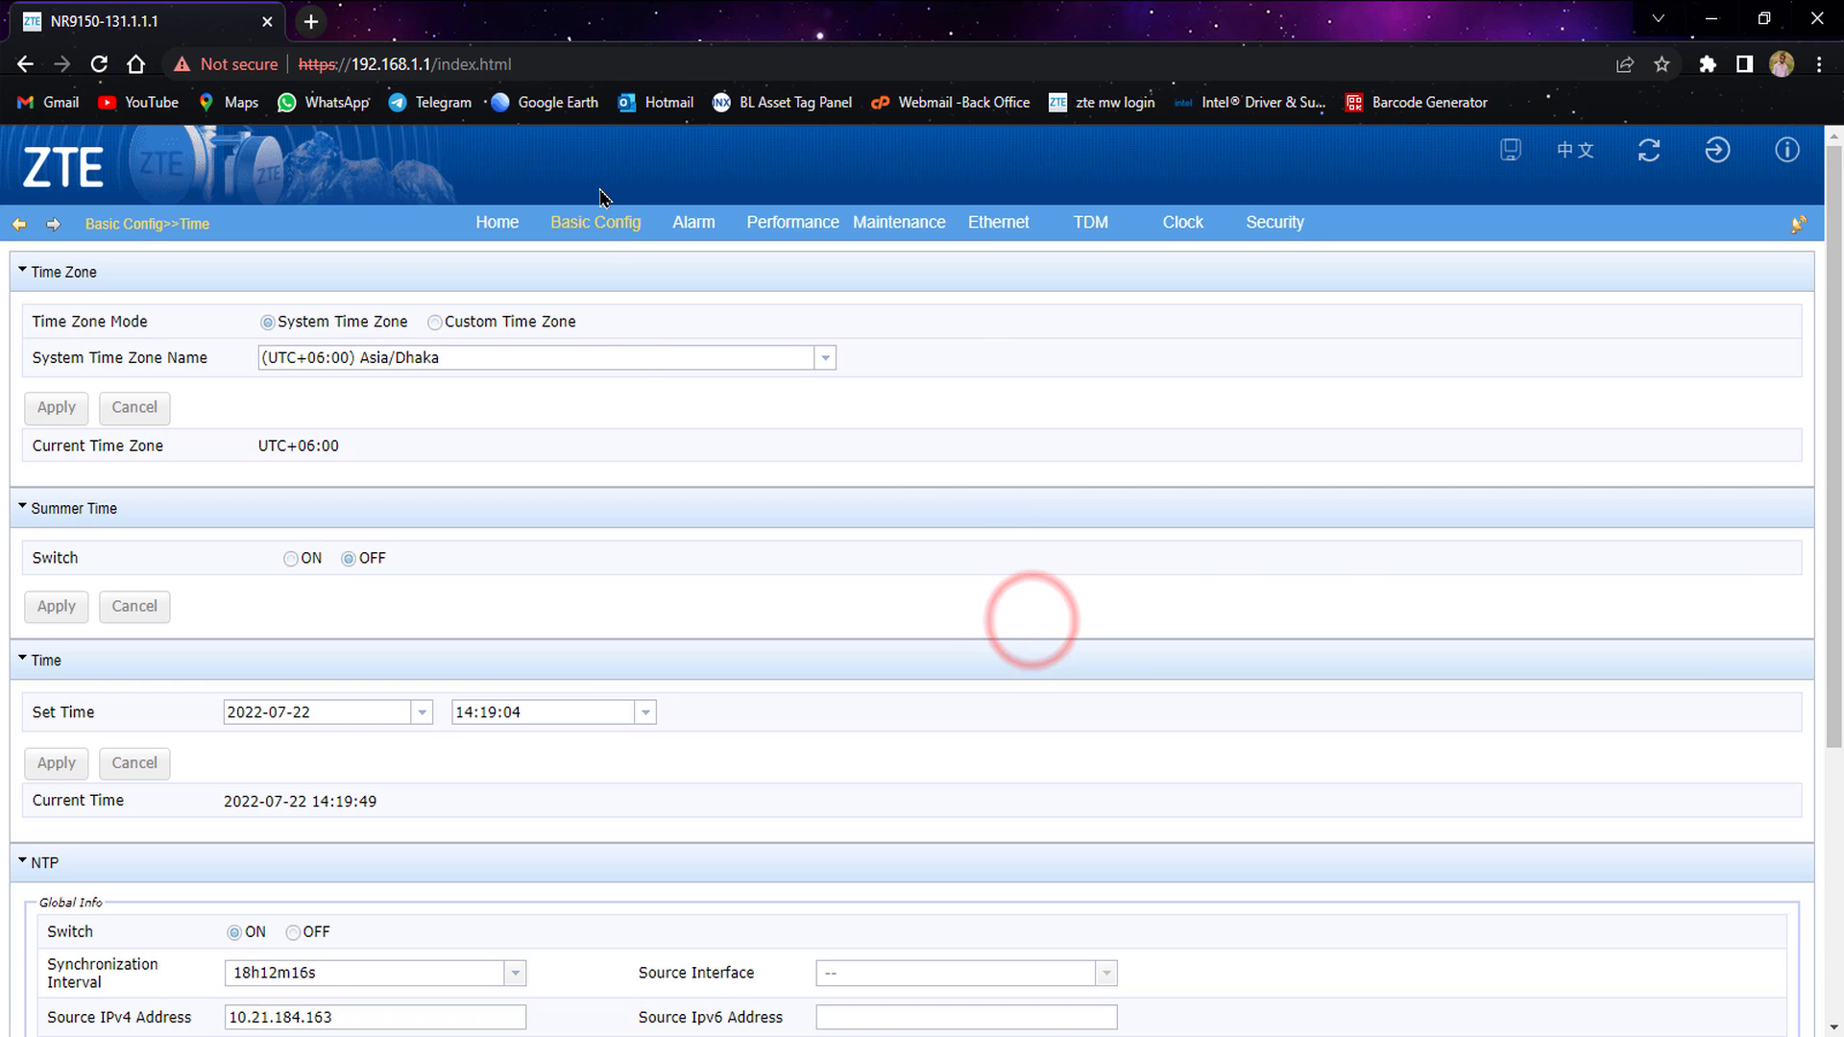
pyautogui.click(597, 218)
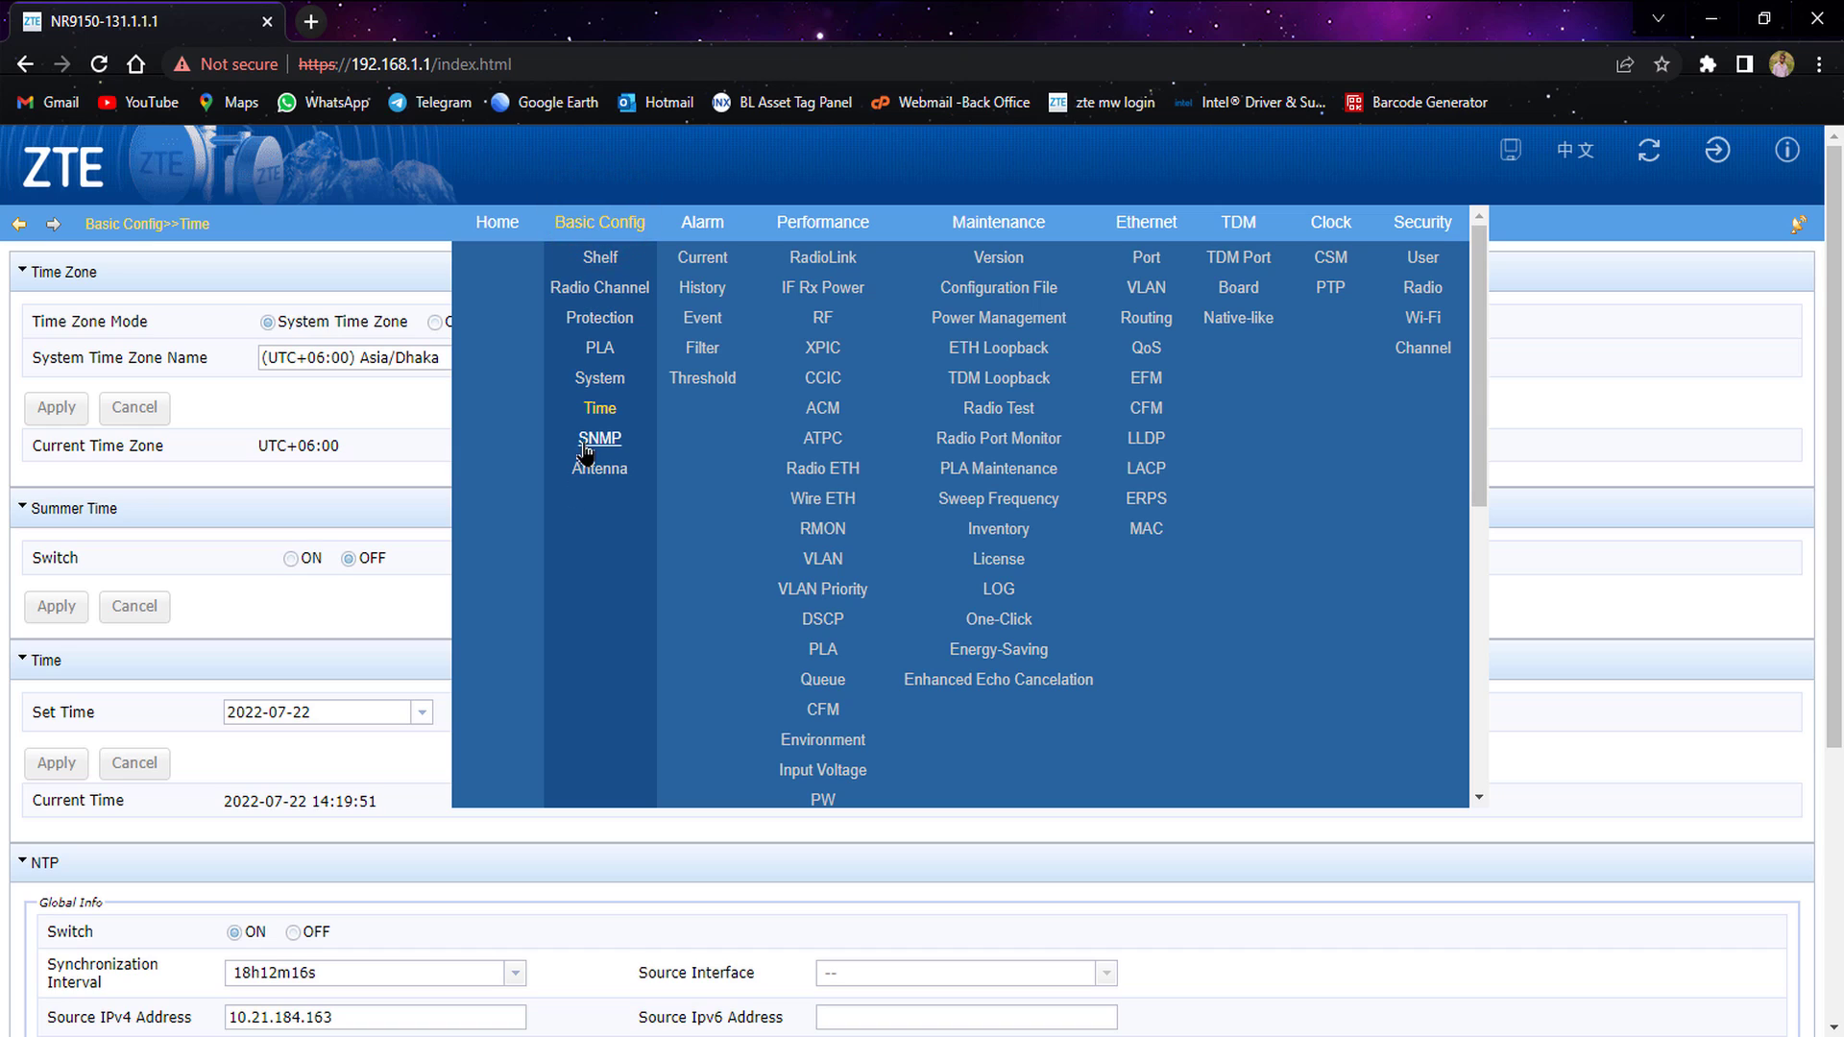
pyautogui.click(596, 440)
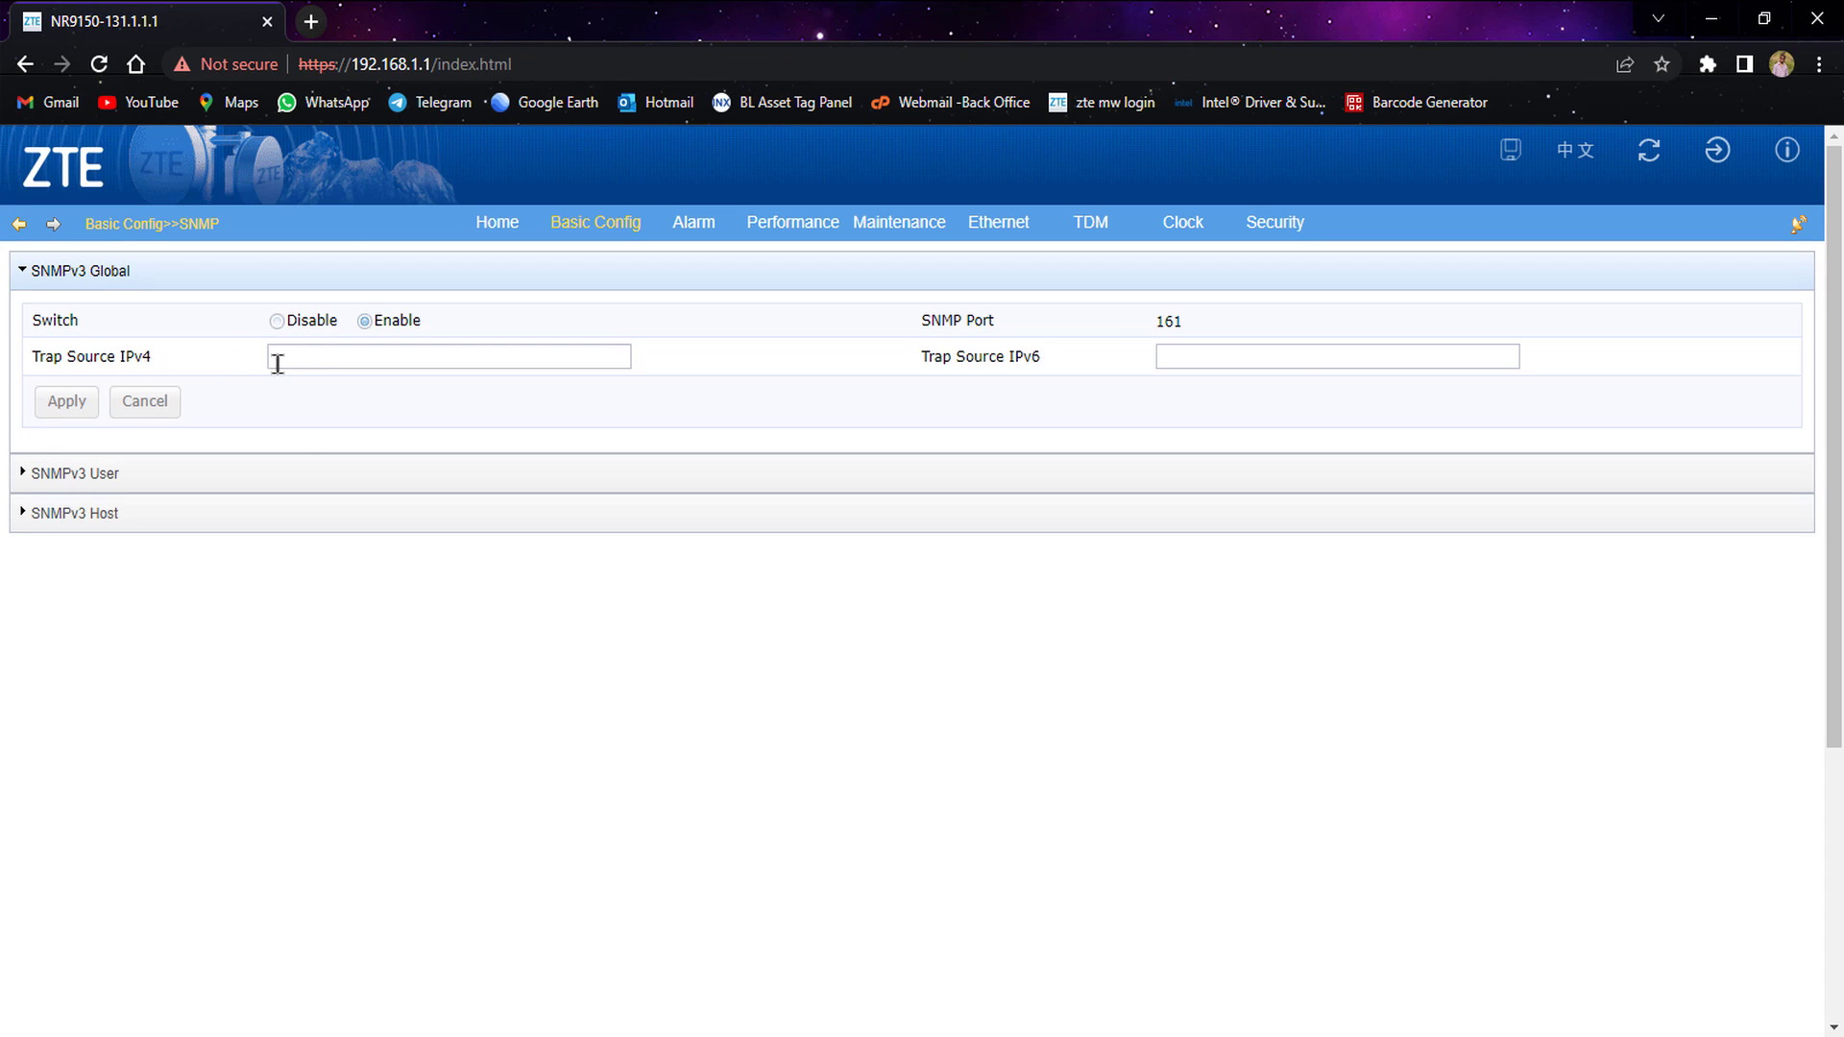
# Step: Set the SNMPv3 trap source IPv4 to 10.21.184.163 and apply the global settings
pyautogui.click(278, 364)
pyautogui.write('10.21.184.163')
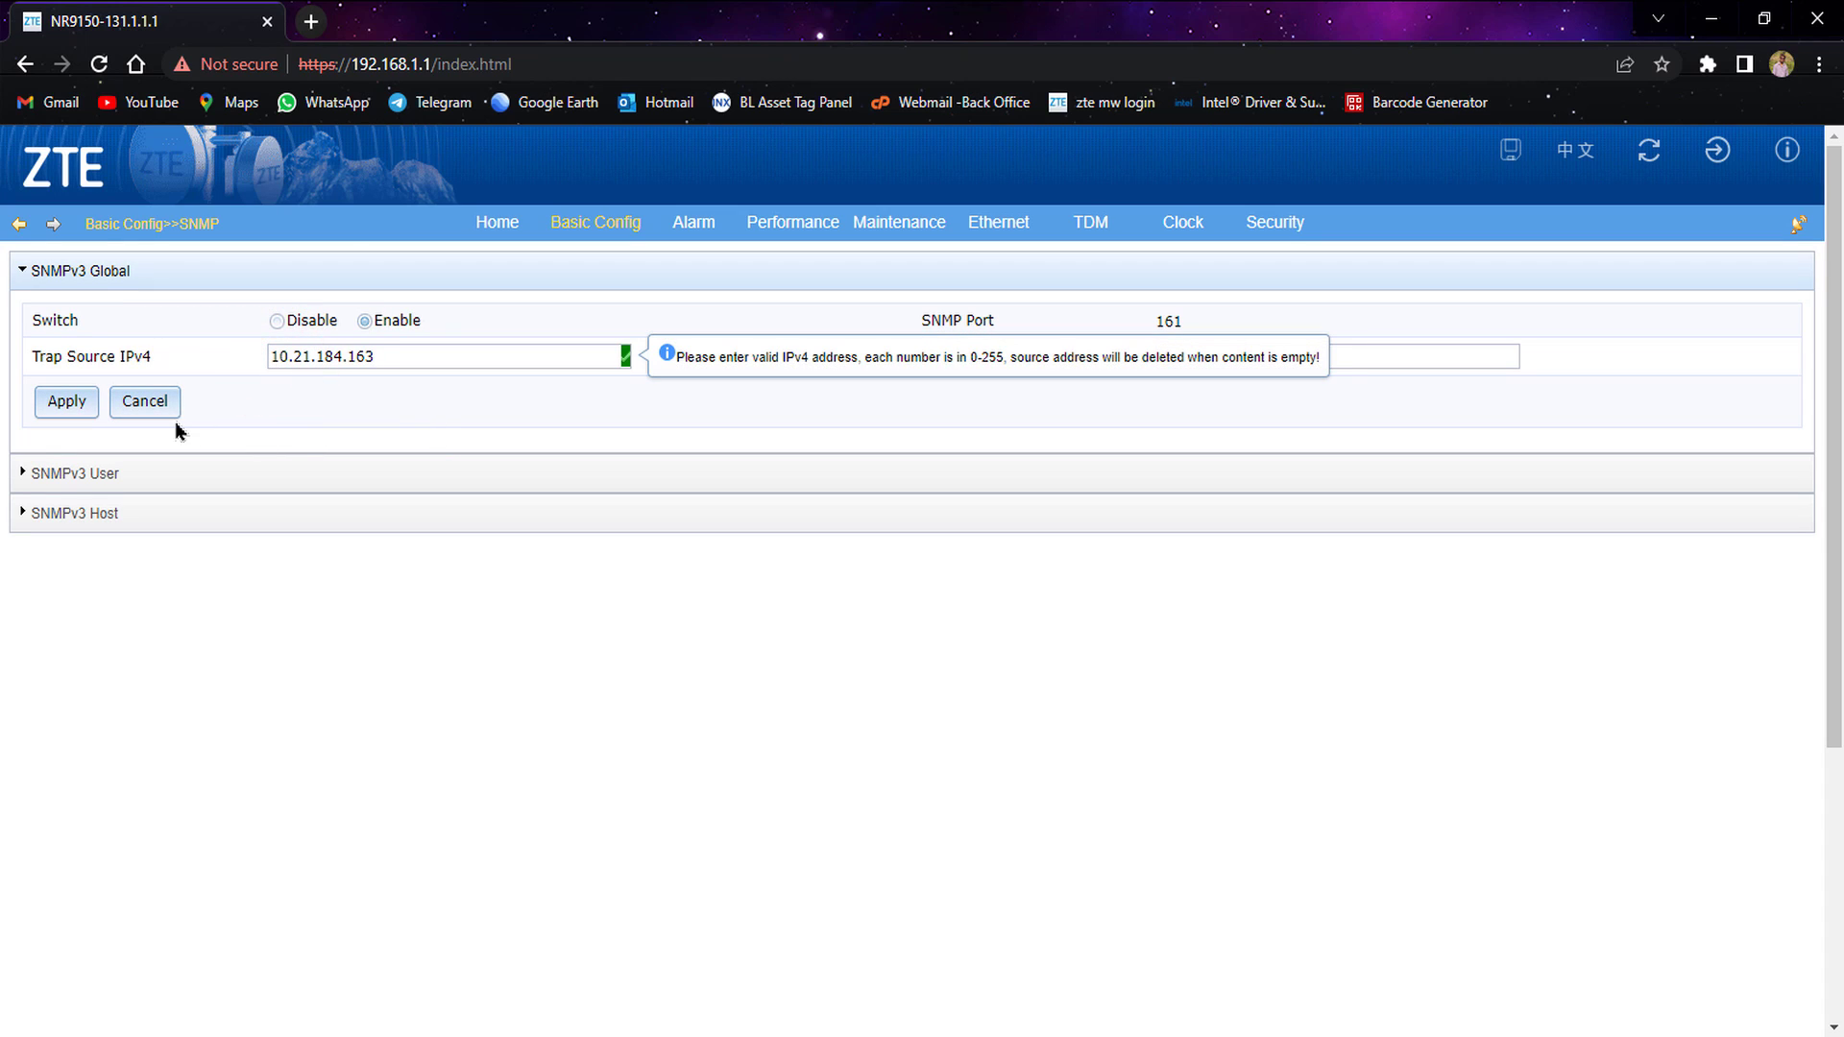
pyautogui.click(69, 401)
# Step: Expand the SNMPv3 User and Host panels and begin a new SNMPv3 user entry
pyautogui.click(151, 473)
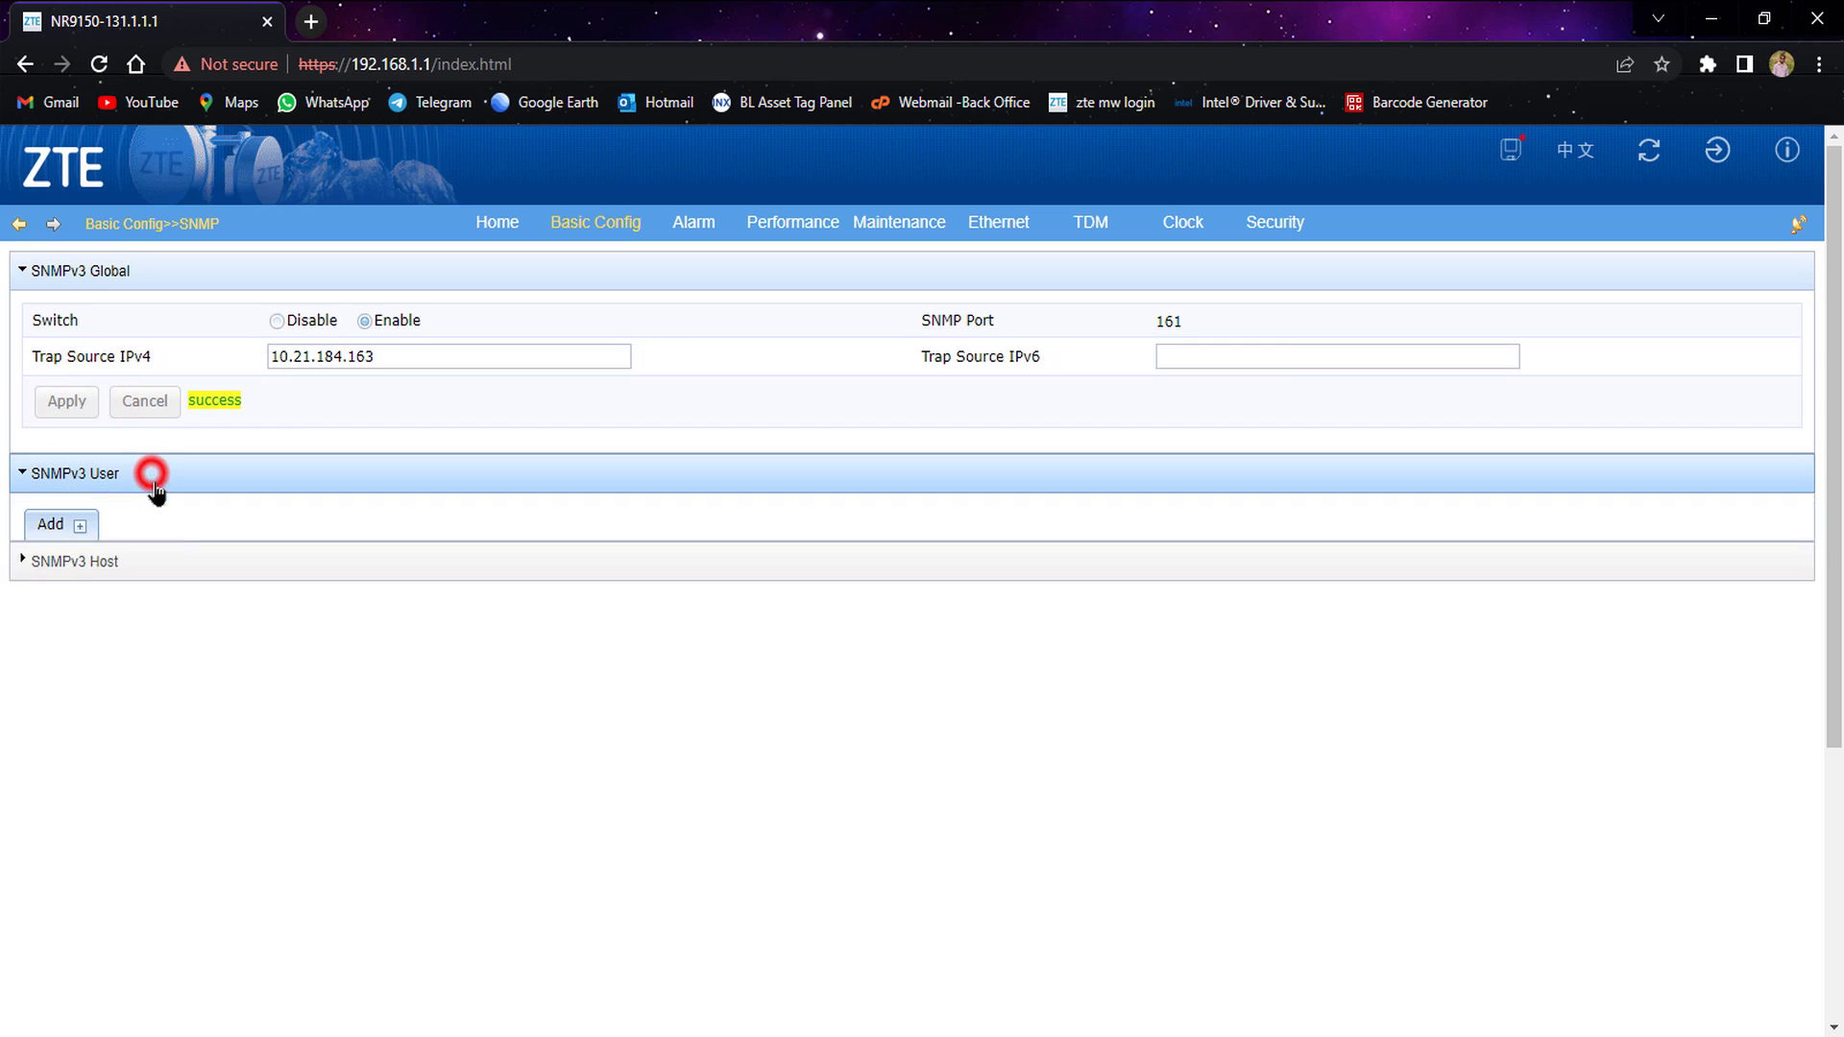
pyautogui.click(182, 611)
pyautogui.click(84, 531)
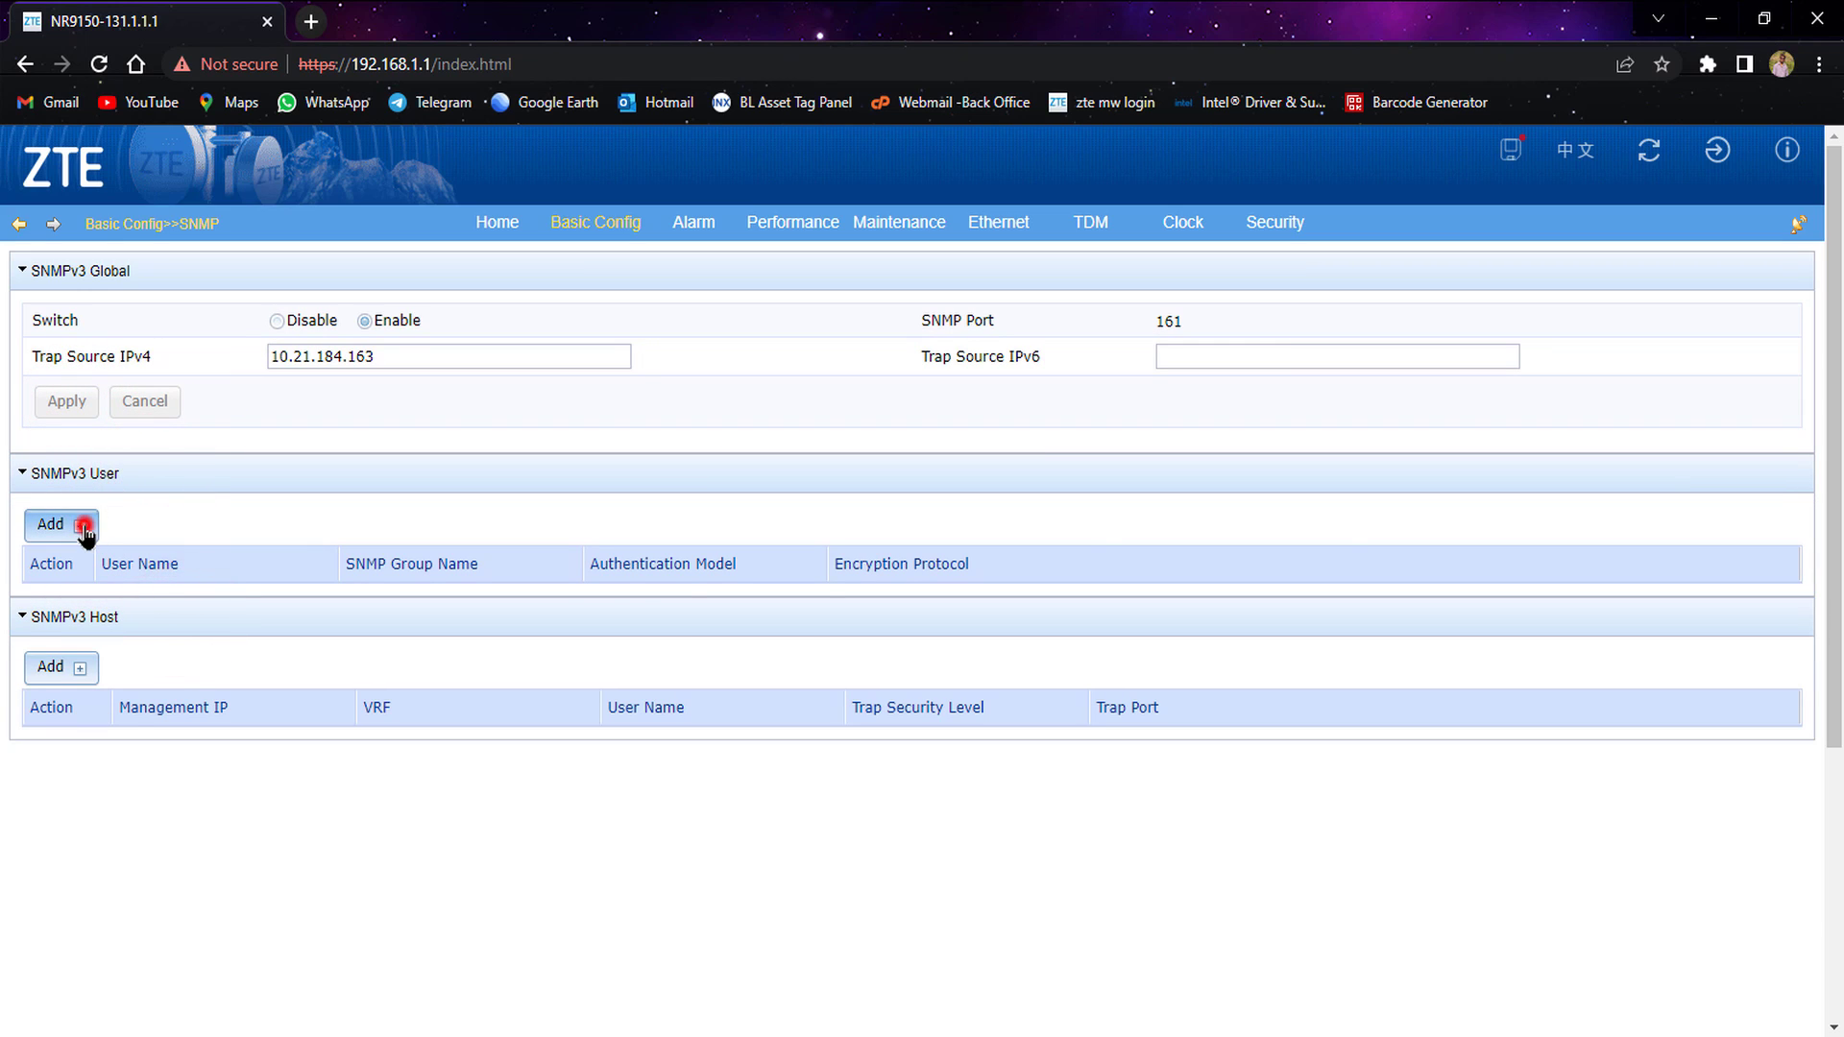
pyautogui.click(279, 565)
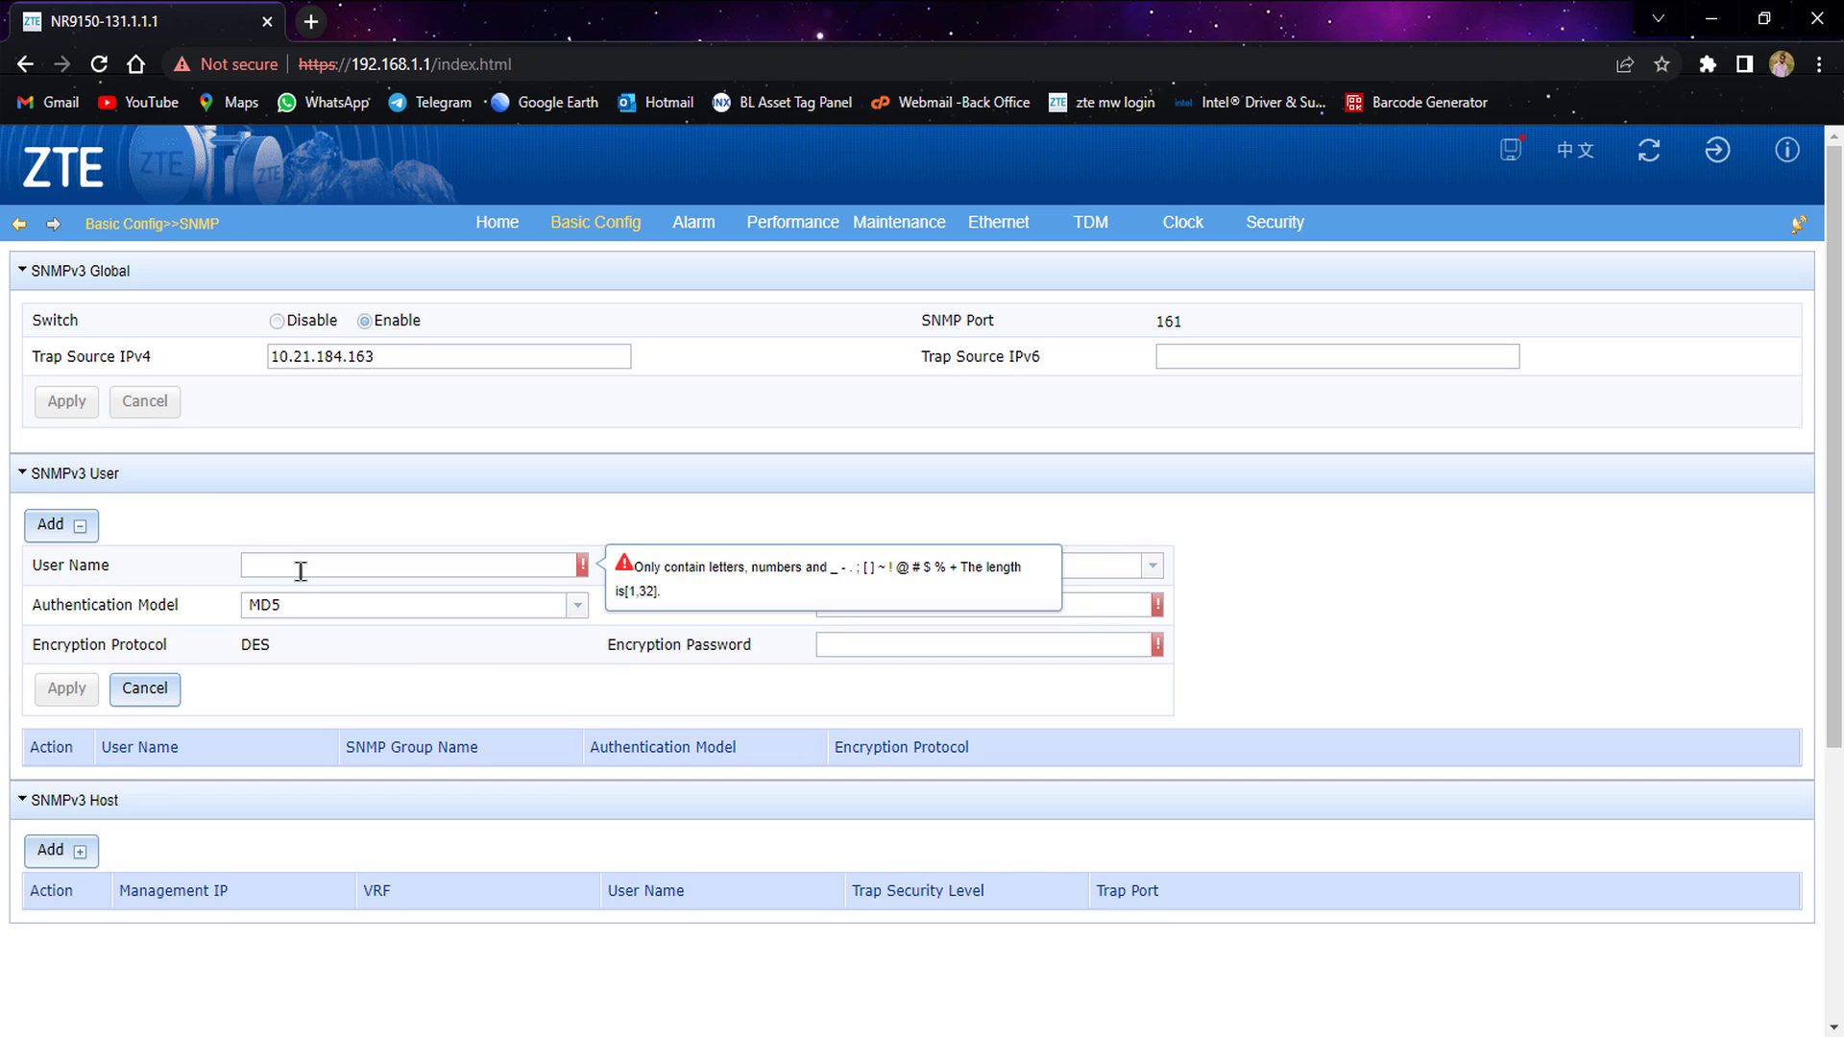
# Step: In the site-details spreadsheet, note the SNMP user name in H9 and the password in H11
pyautogui.click(533, 1032)
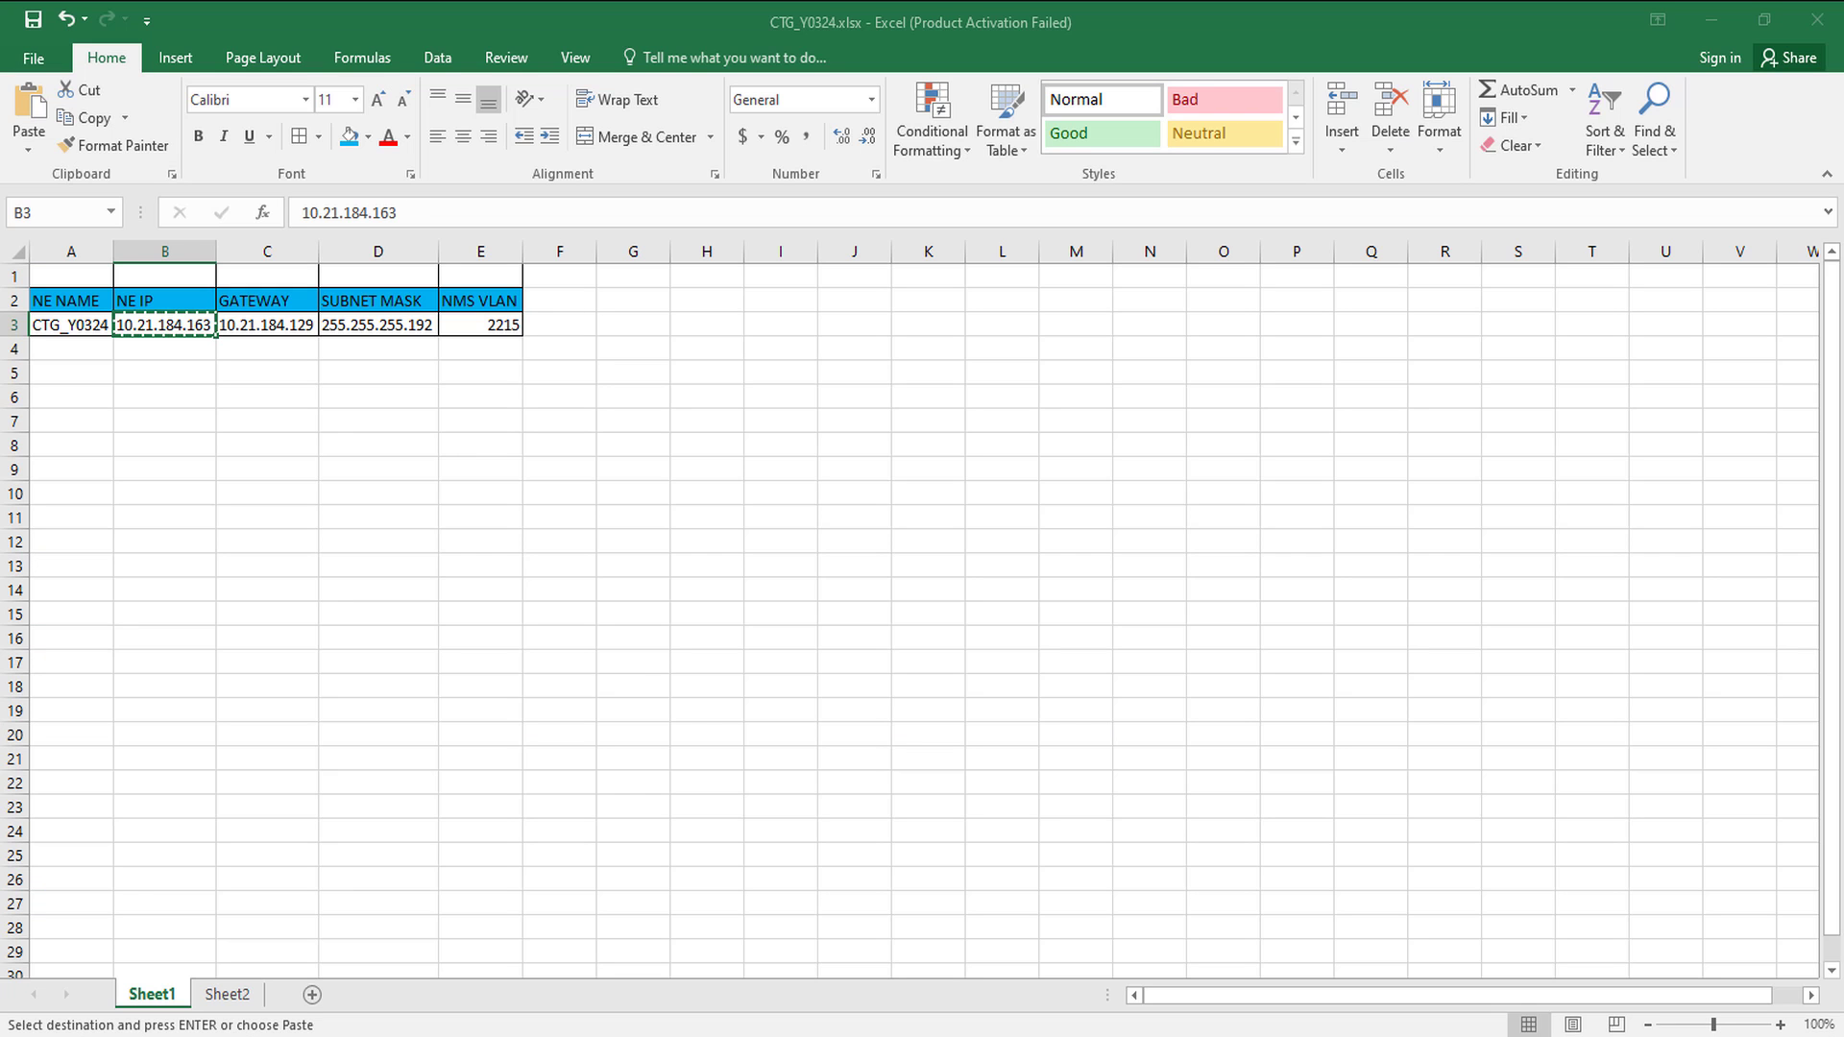
pyautogui.click(743, 462)
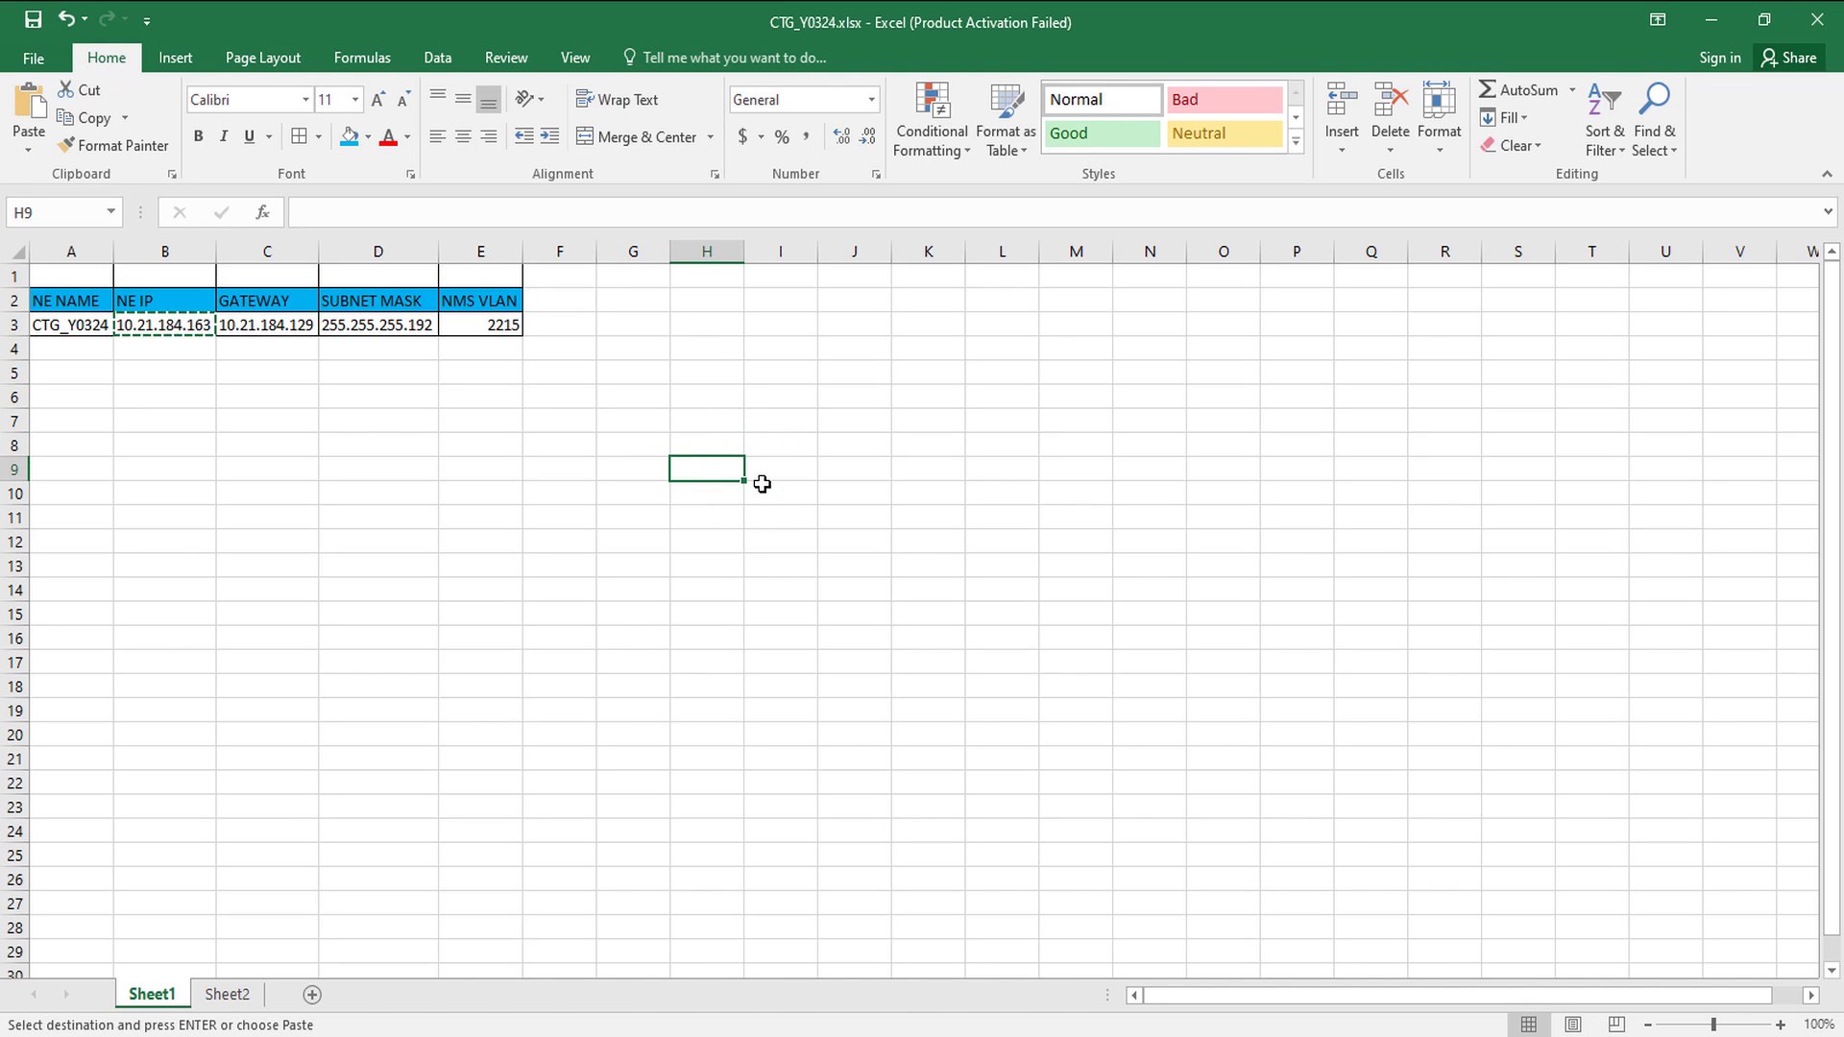
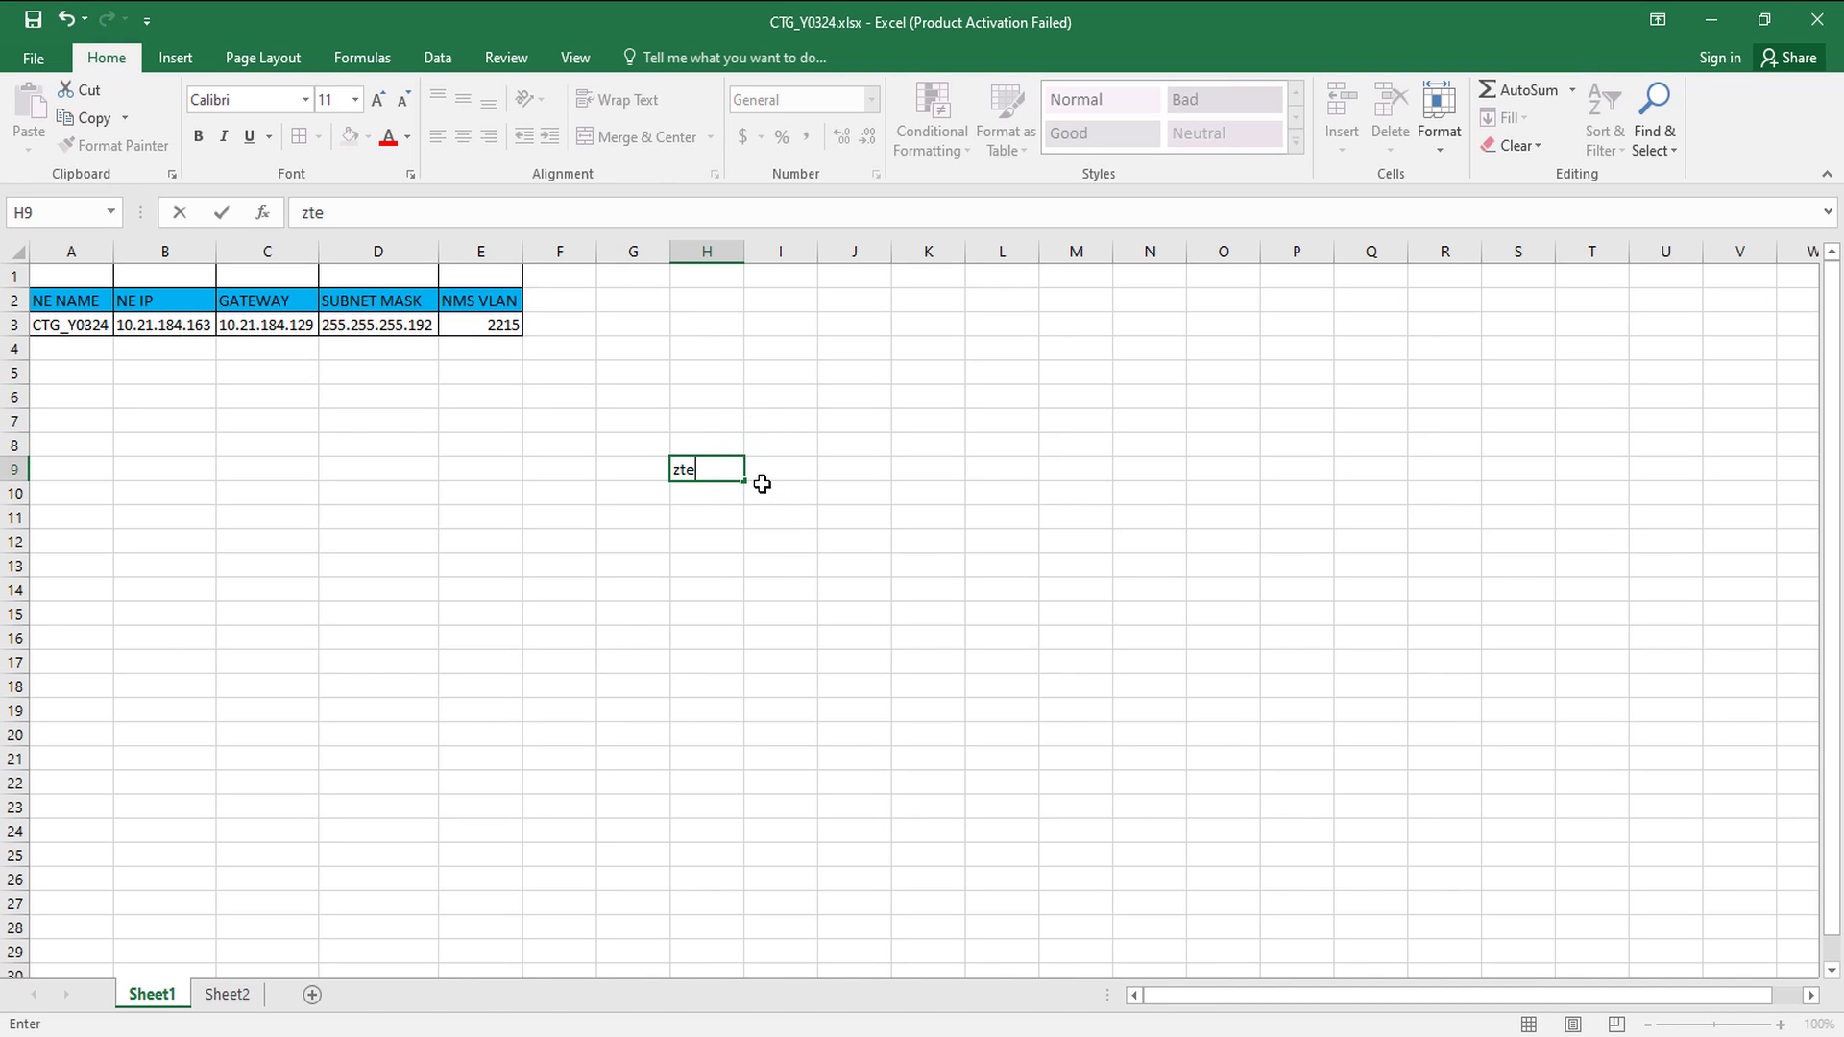
pyautogui.click(704, 518)
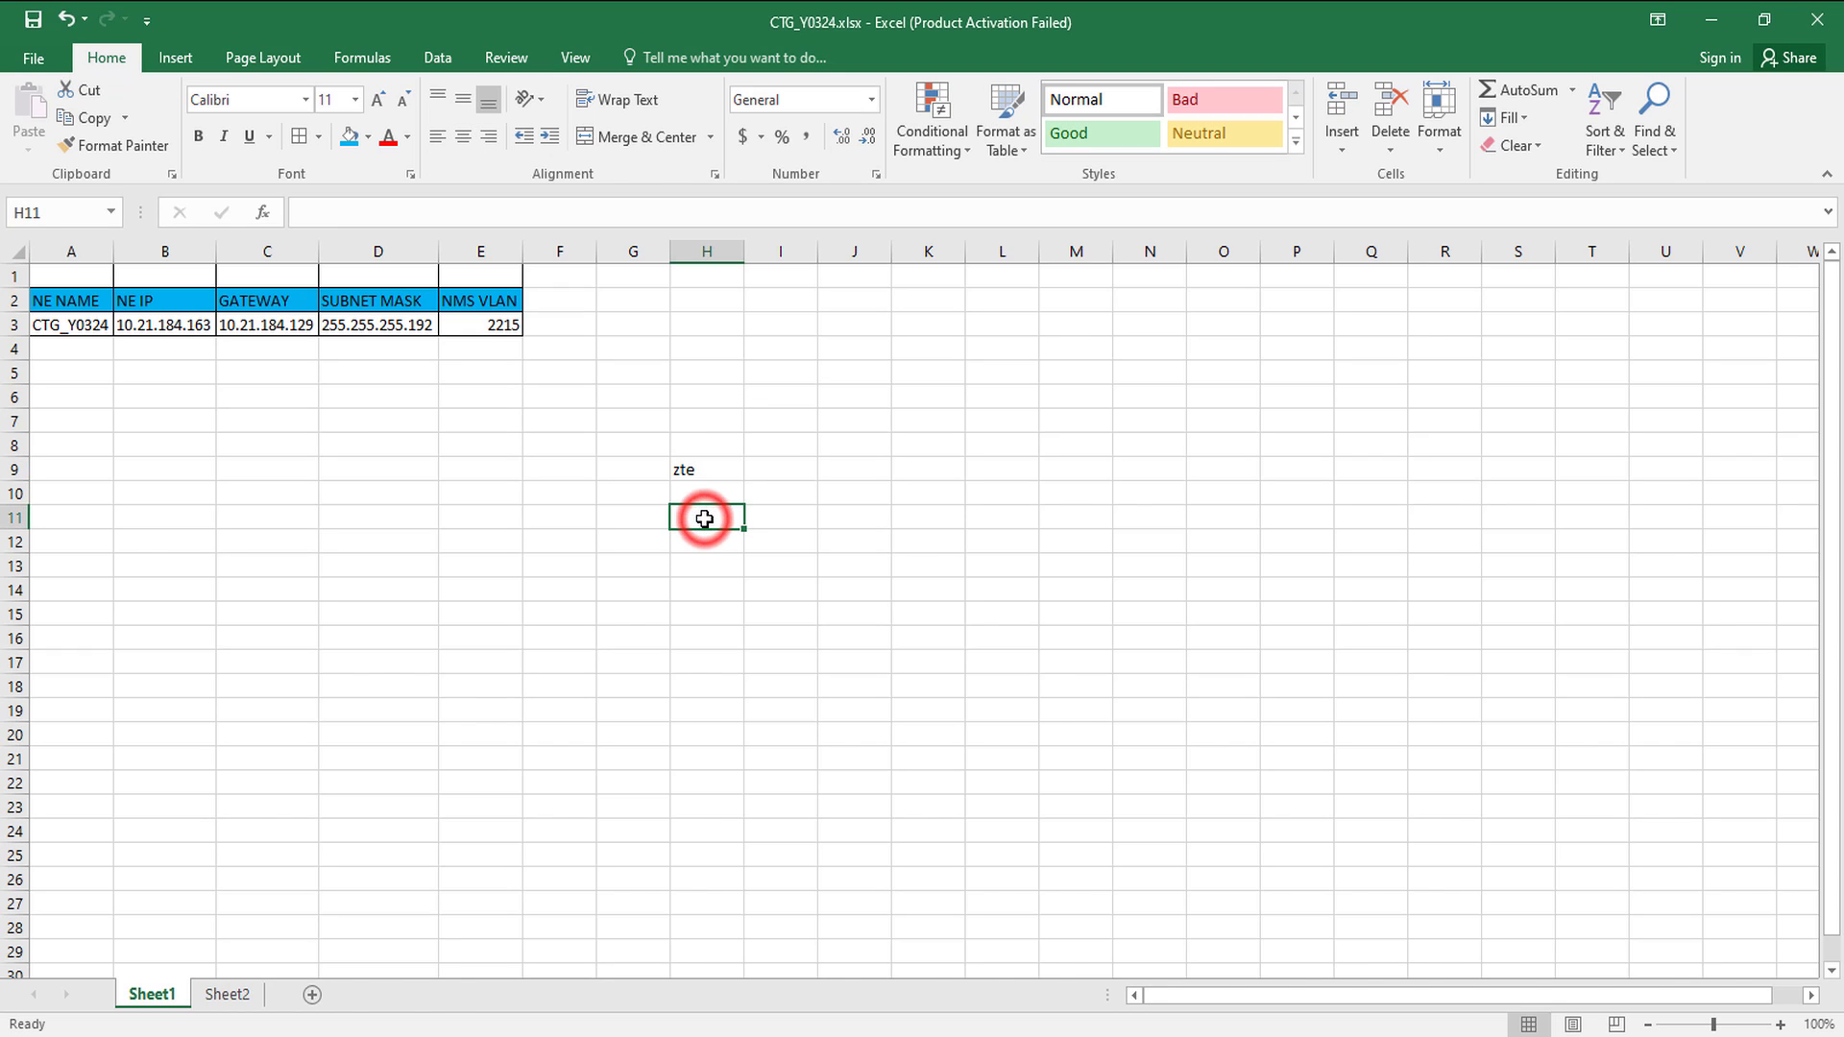
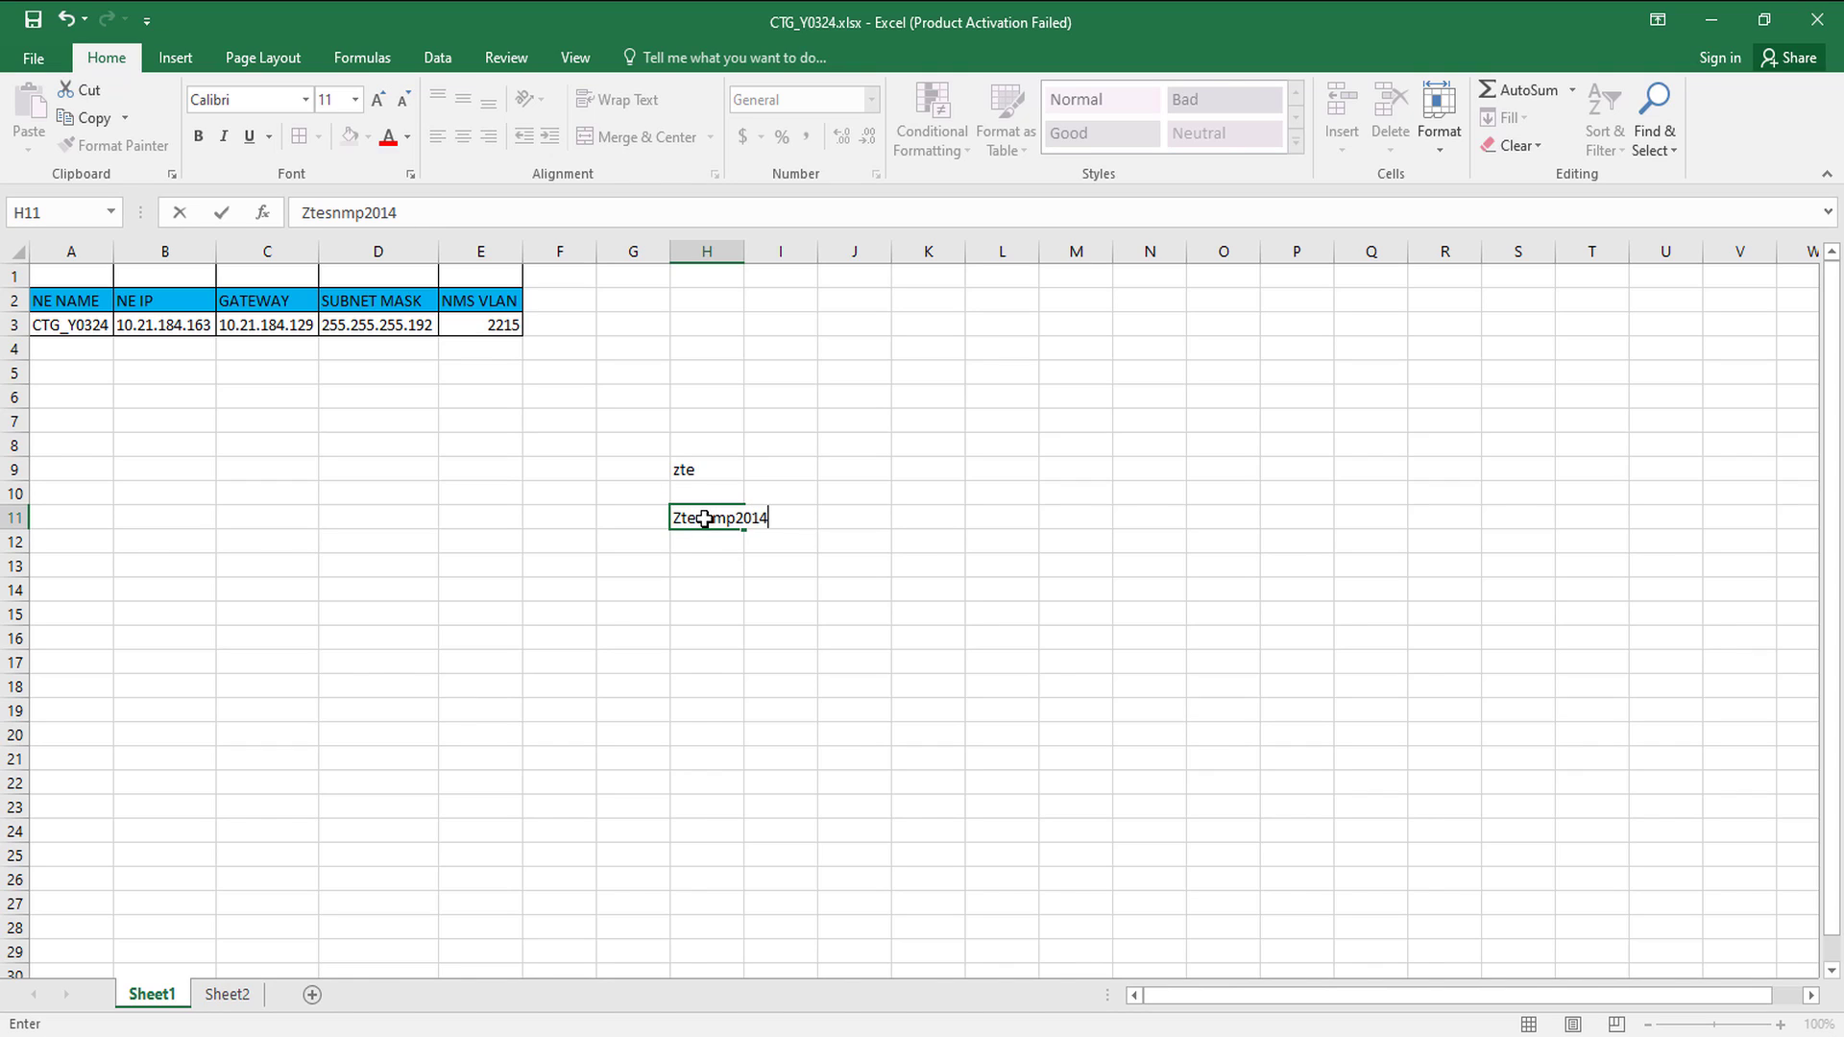
# Step: Autofit column H to show the password, then copy the user name from H9
pyautogui.doubleClick(743, 251)
pyautogui.click(732, 518)
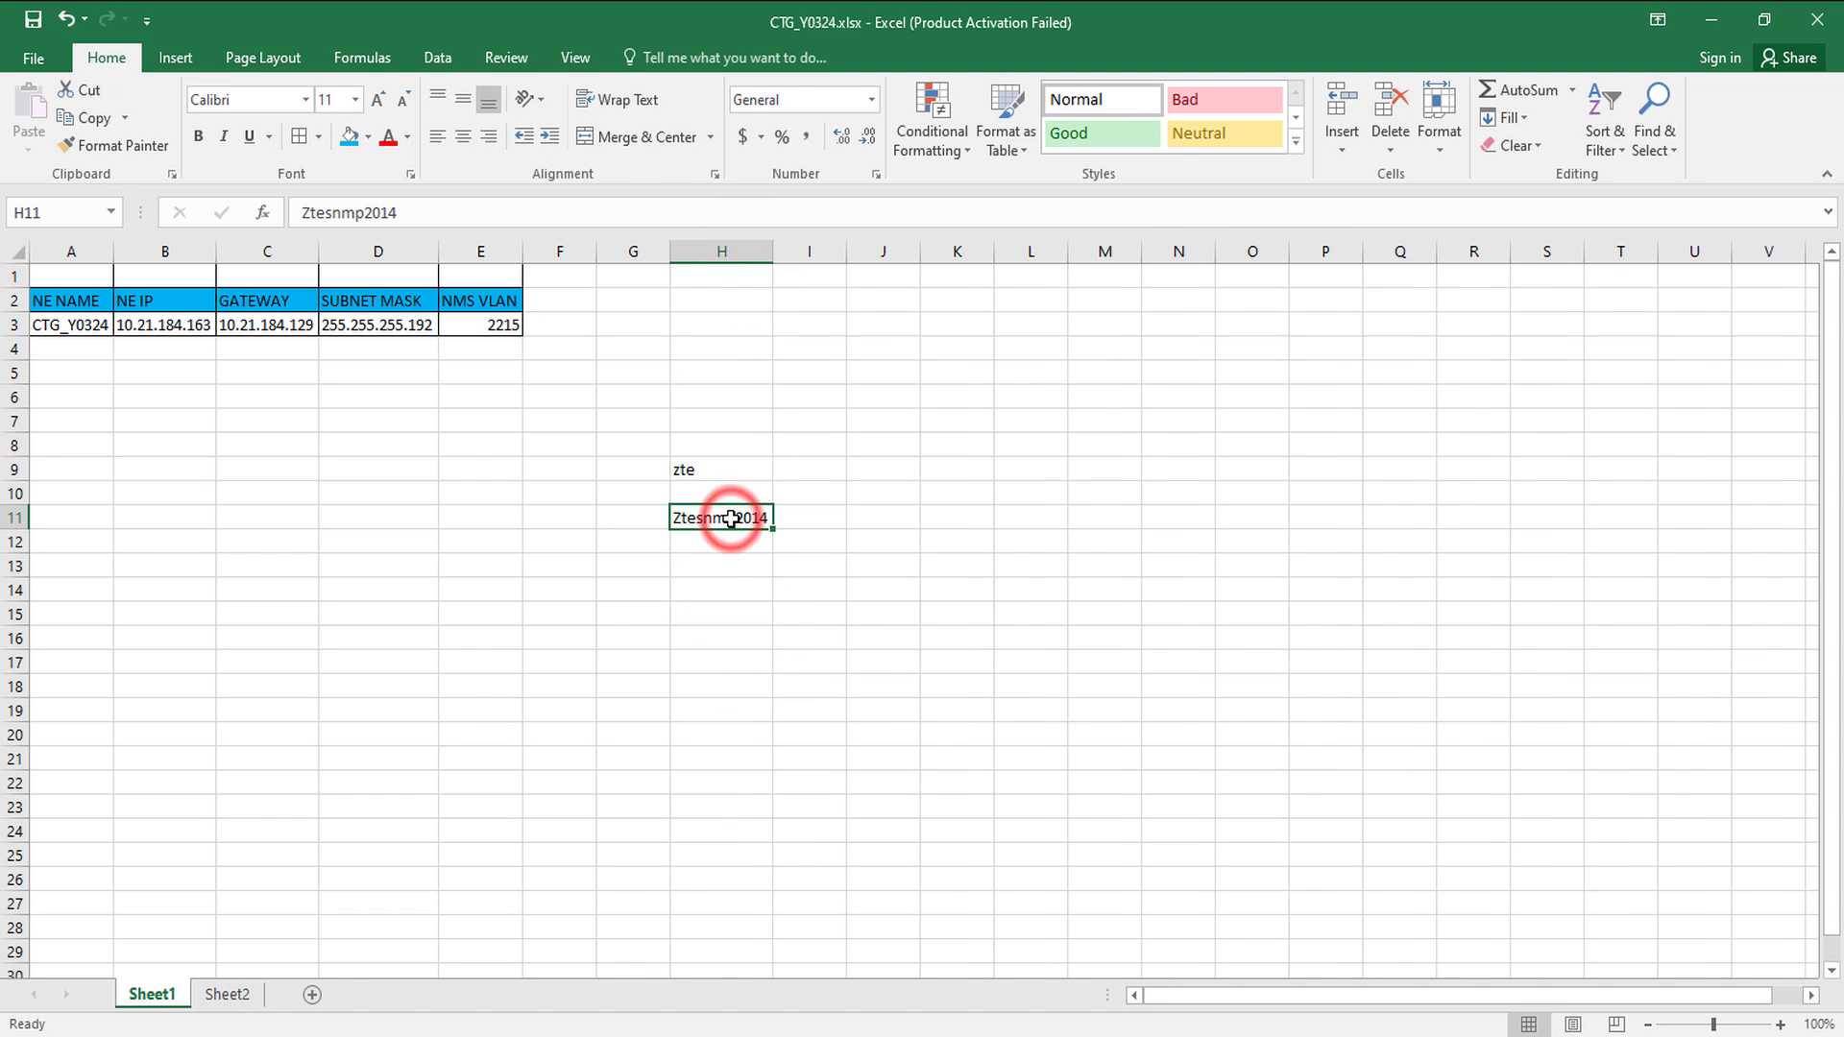
pyautogui.click(704, 470)
pyautogui.hotkey('ctrl', 'c')
# Step: Paste the user name into User Name and copy the password from cell H11
pyautogui.hotkey('alt', 'Tab')
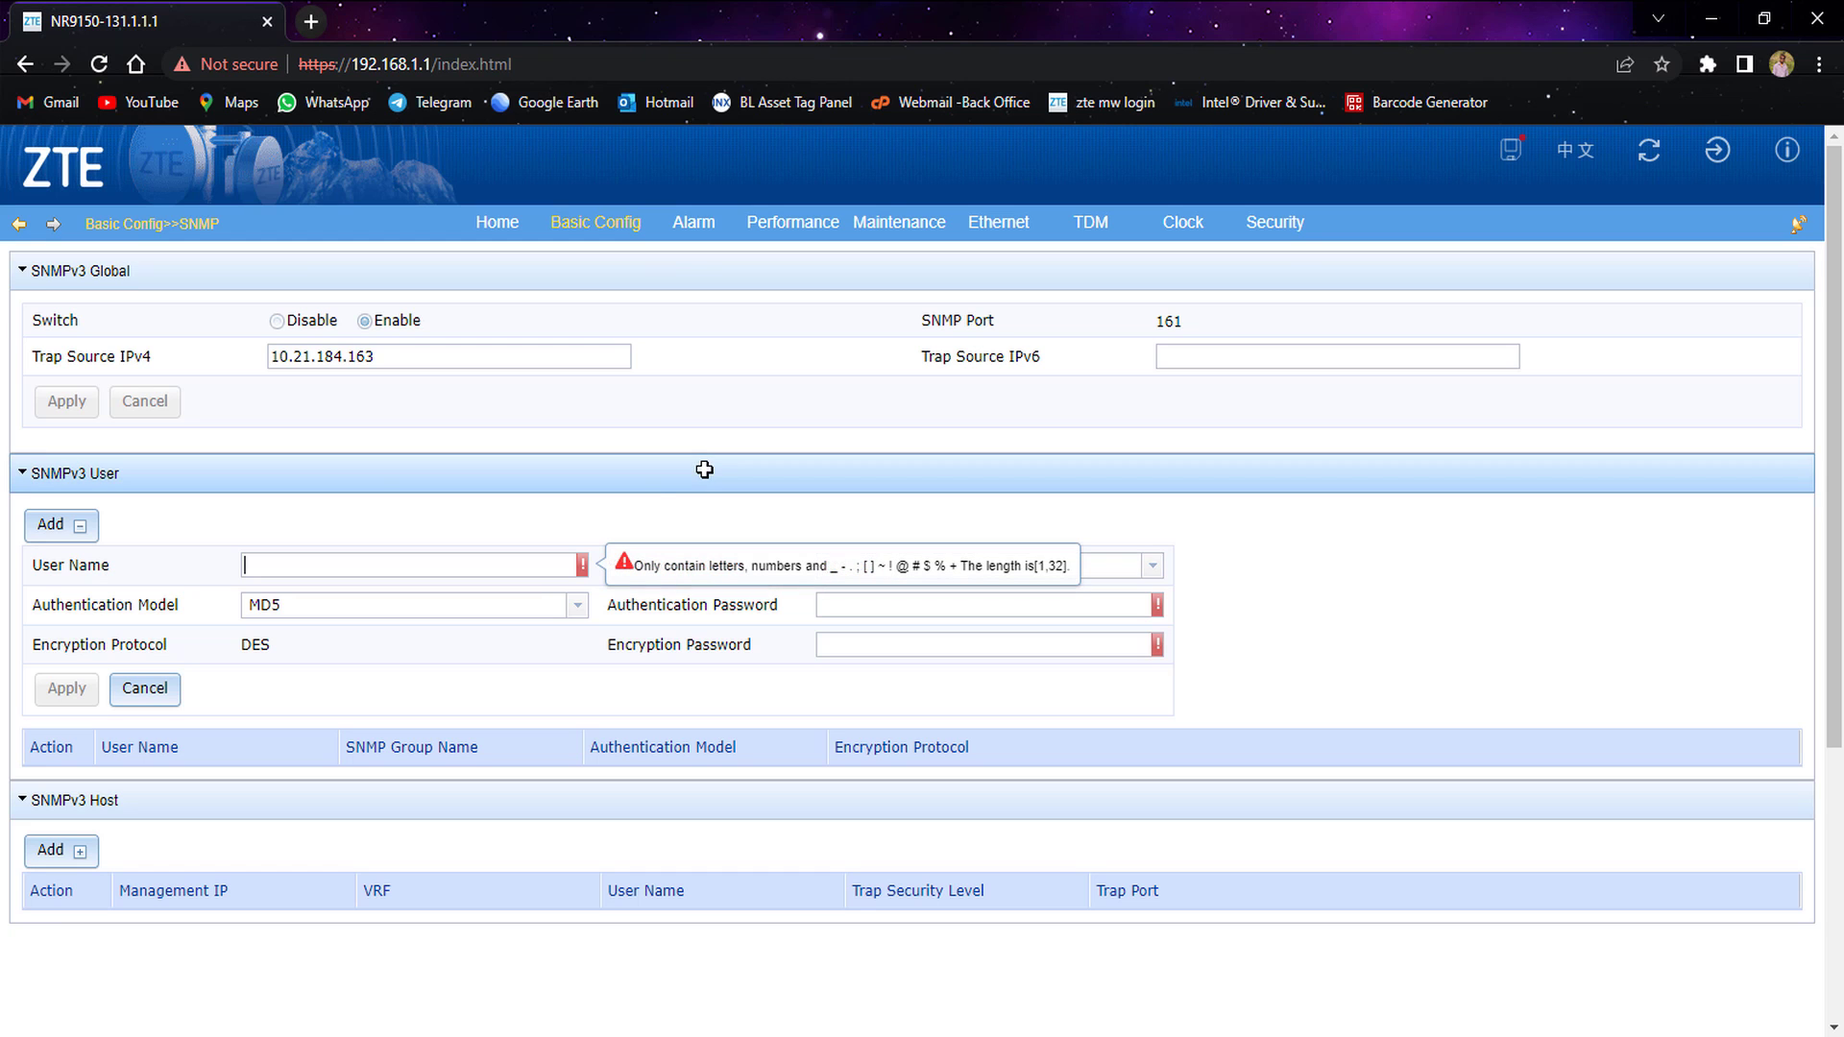
pyautogui.hotkey('ctrl', 'v')
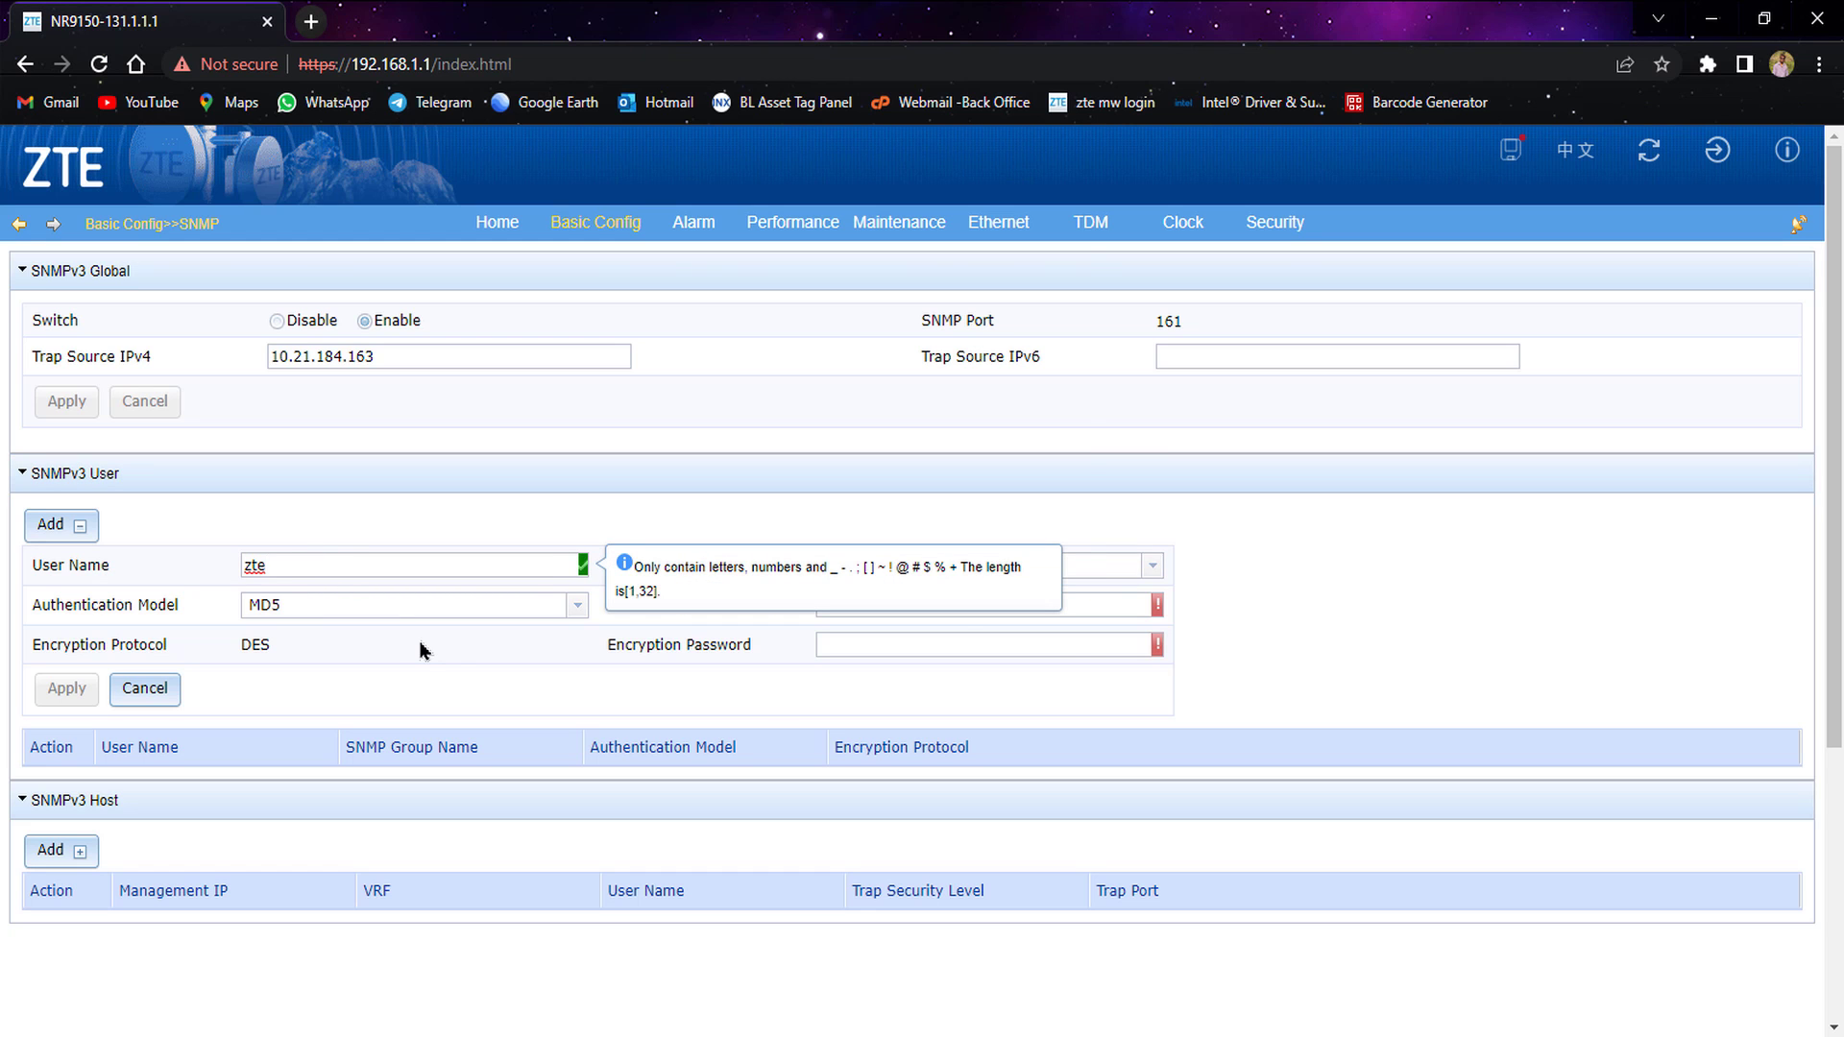
pyautogui.click(941, 607)
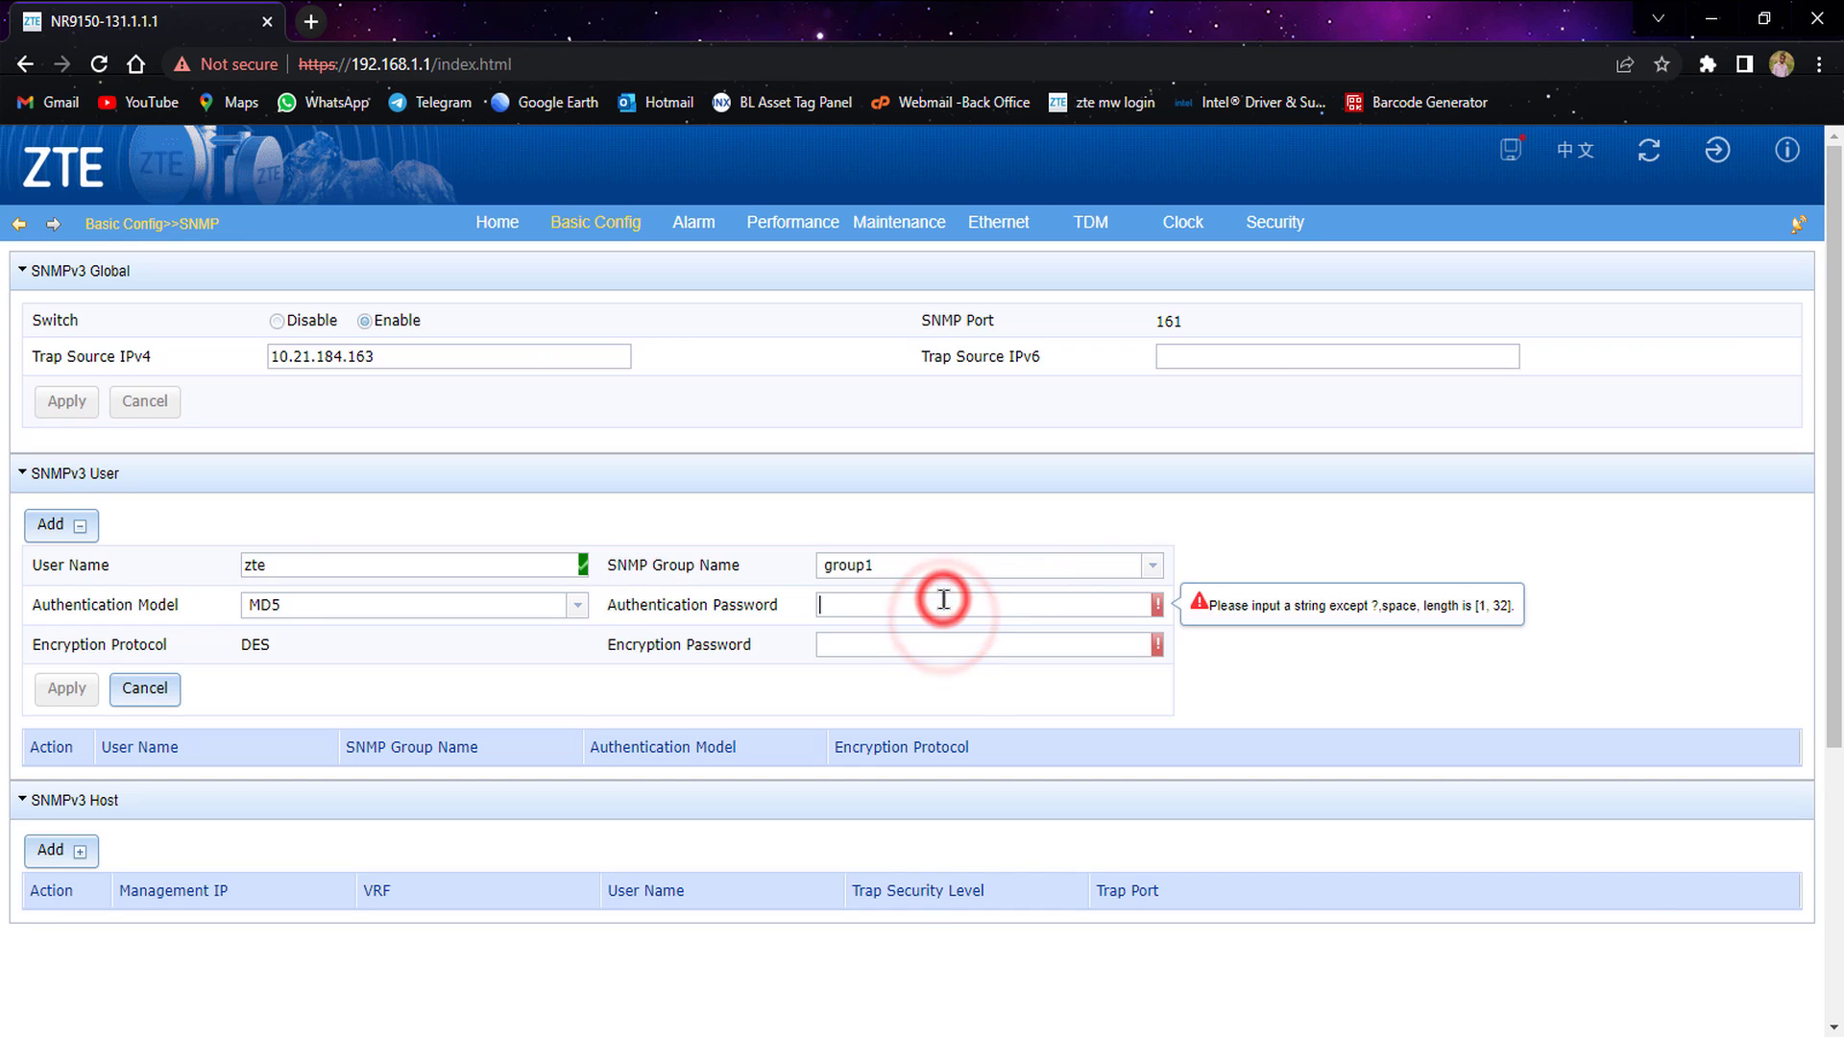
pyautogui.hotkey('alt', 'Tab')
pyautogui.click(715, 519)
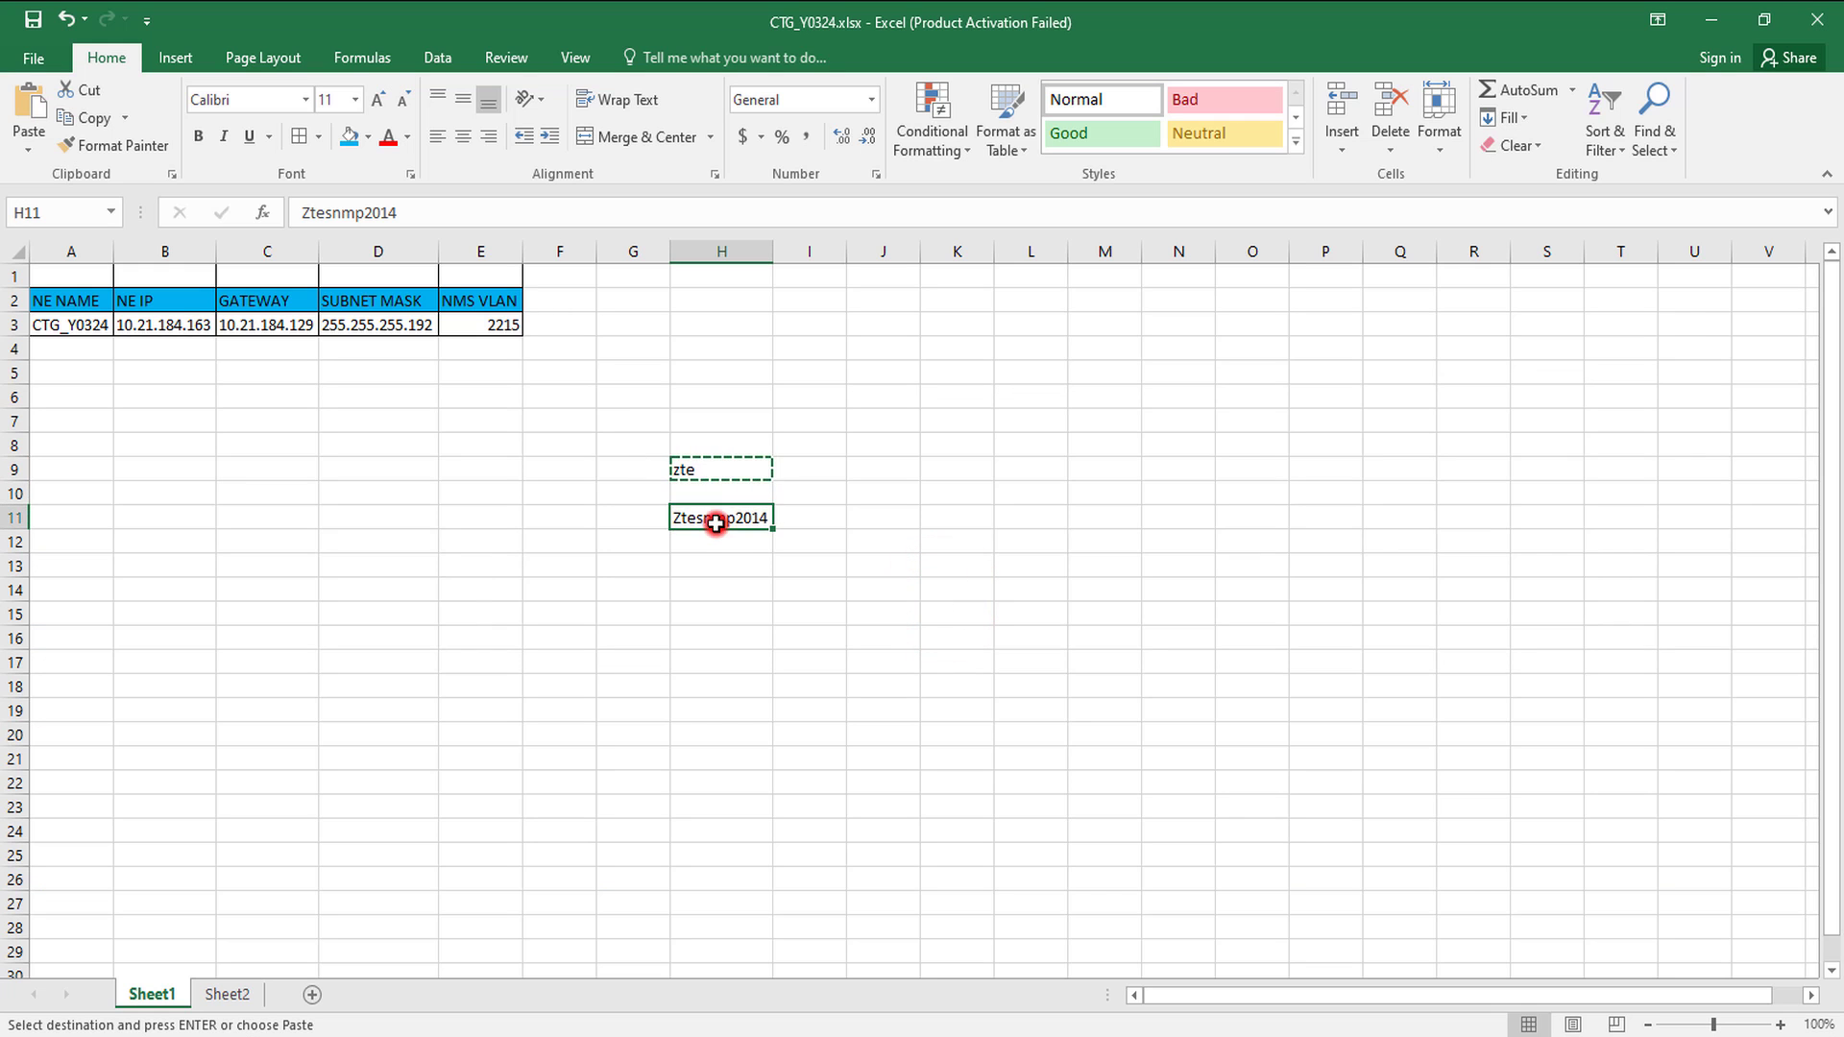
pyautogui.doubleClick(416, 214)
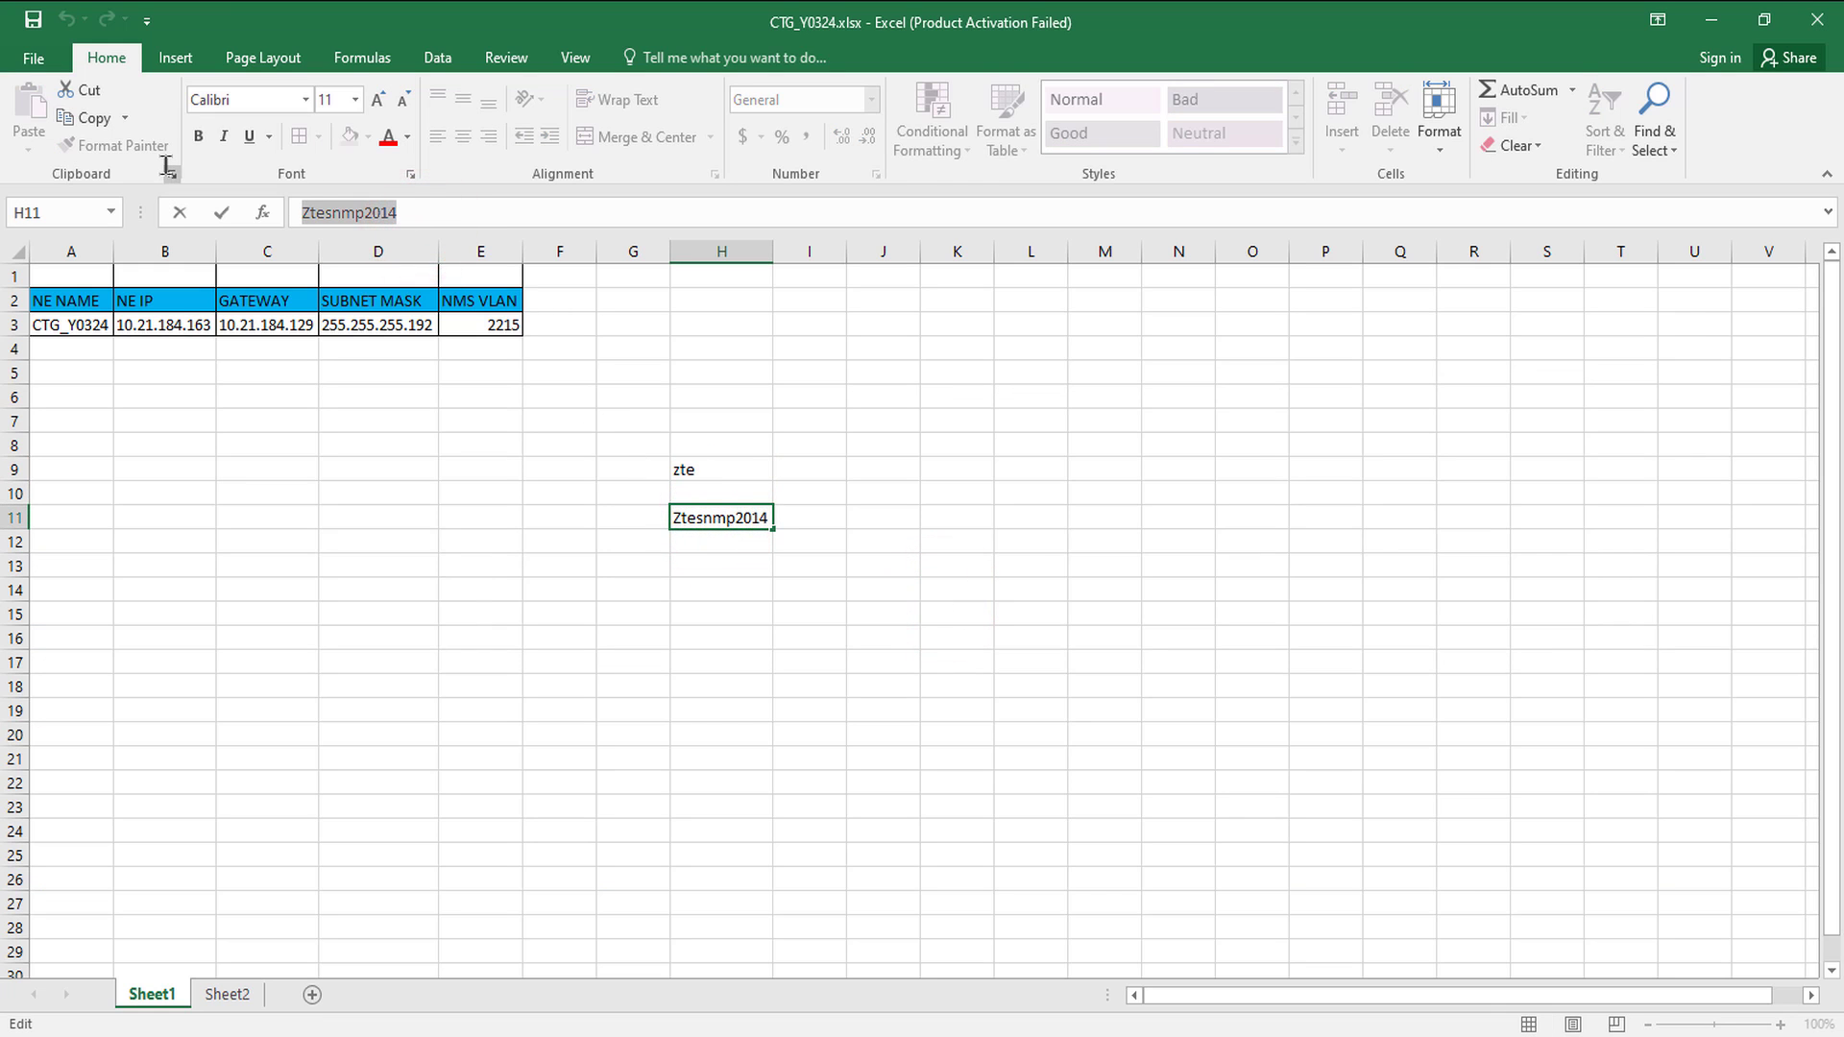
pyautogui.hotkey('ctrl', 'c')
# Step: Use the password as both Authentication and Encryption Password and apply the group1 MD5/DES user
pyautogui.hotkey('alt', 'Tab')
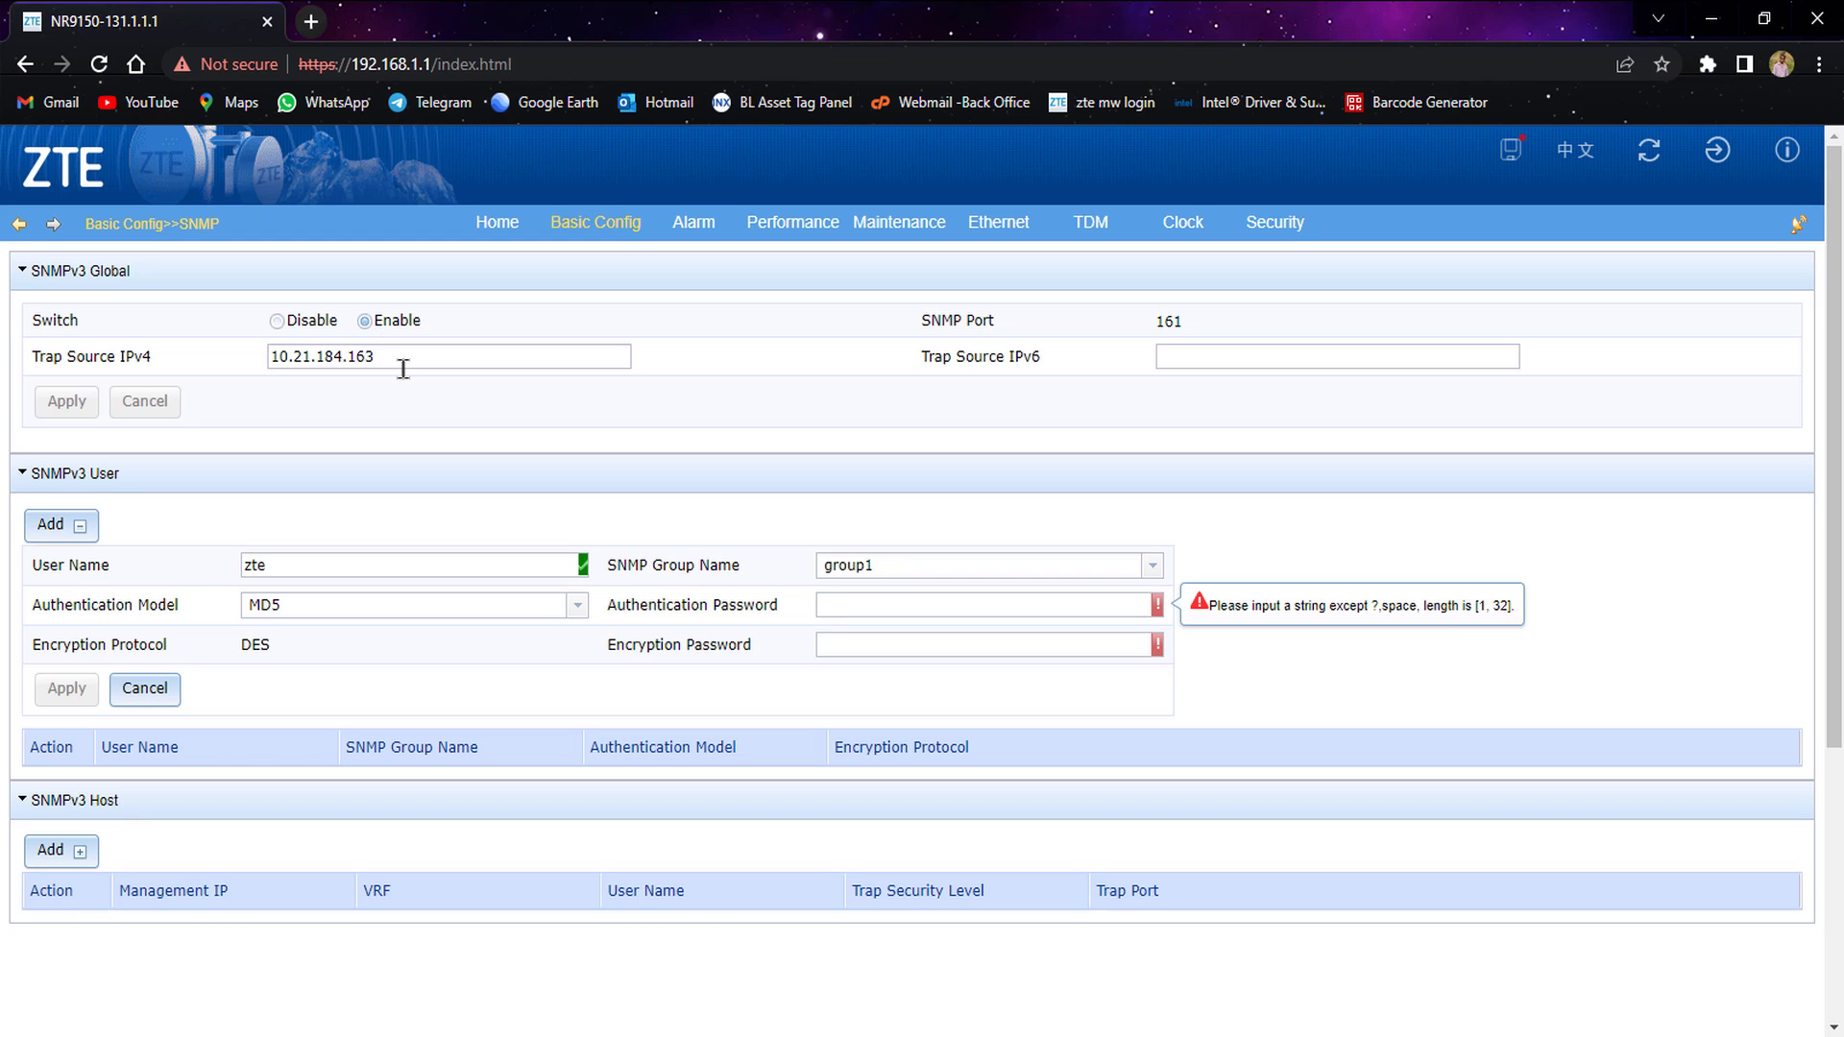
pyautogui.hotkey('ctrl', 'v')
pyautogui.press('Tab')
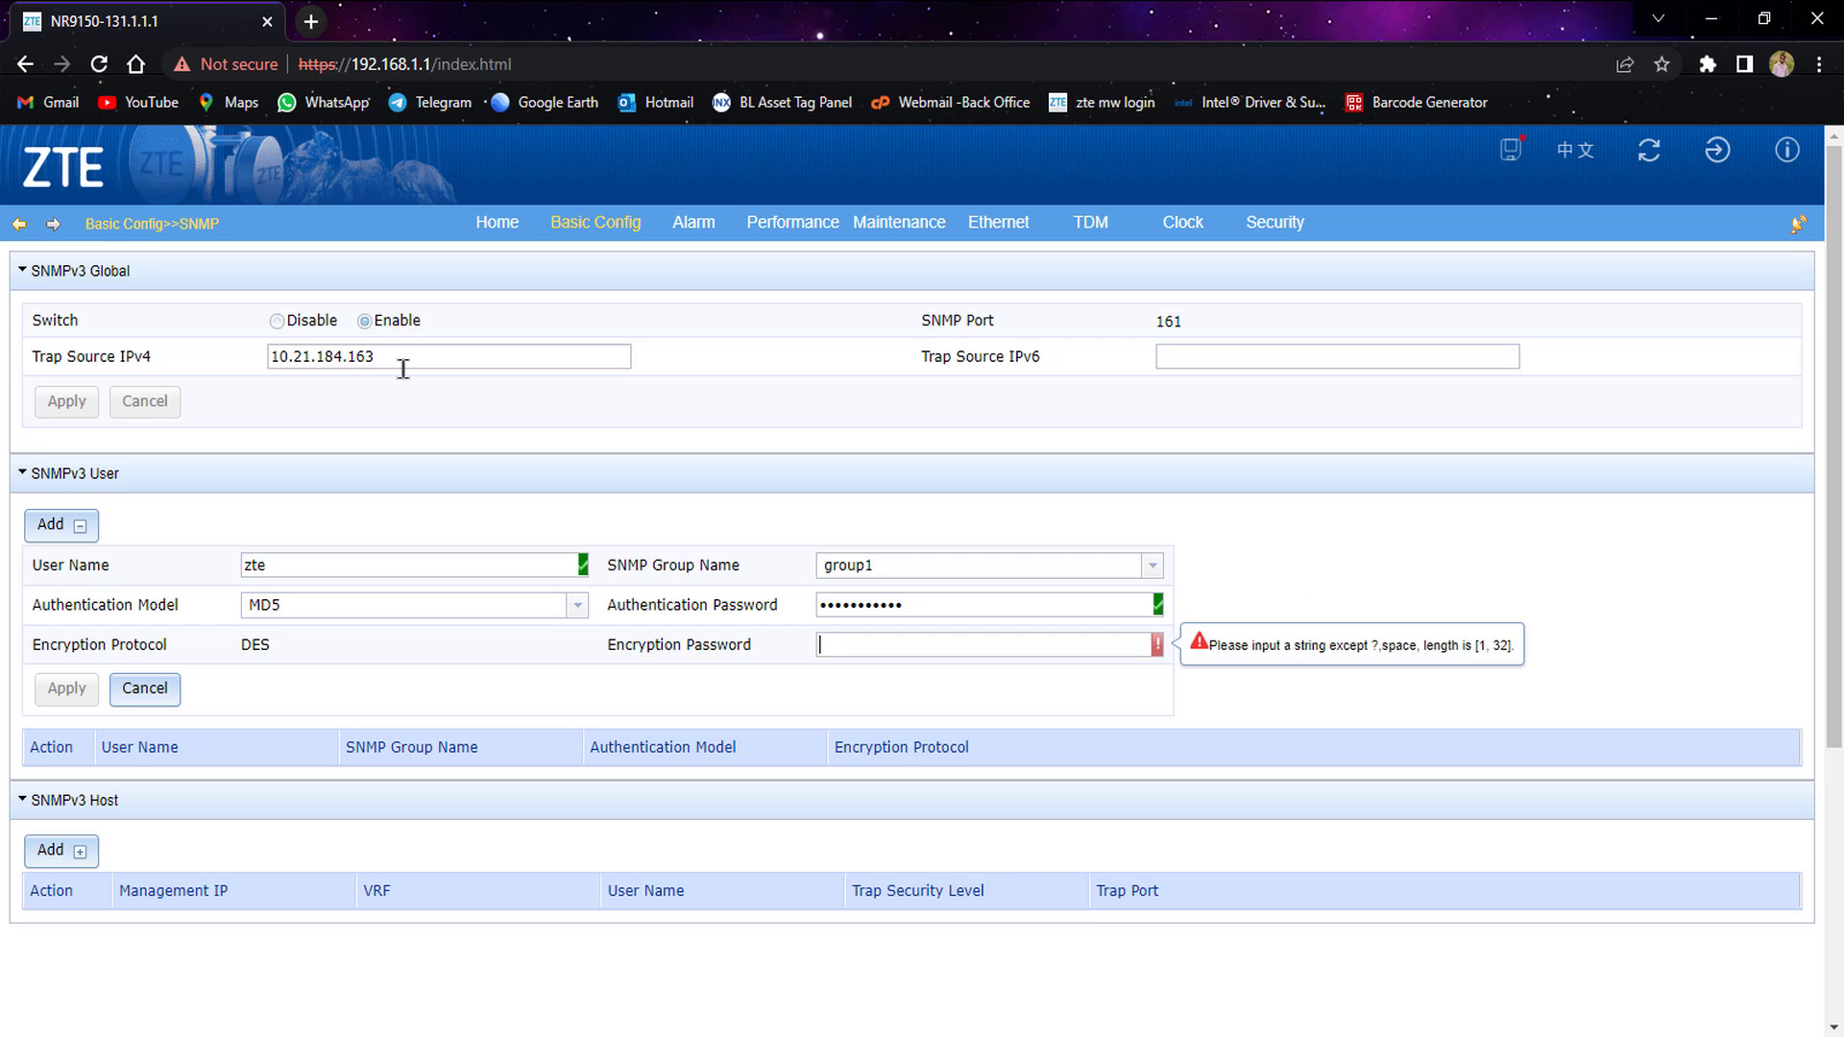
pyautogui.hotkey('ctrl', 'v')
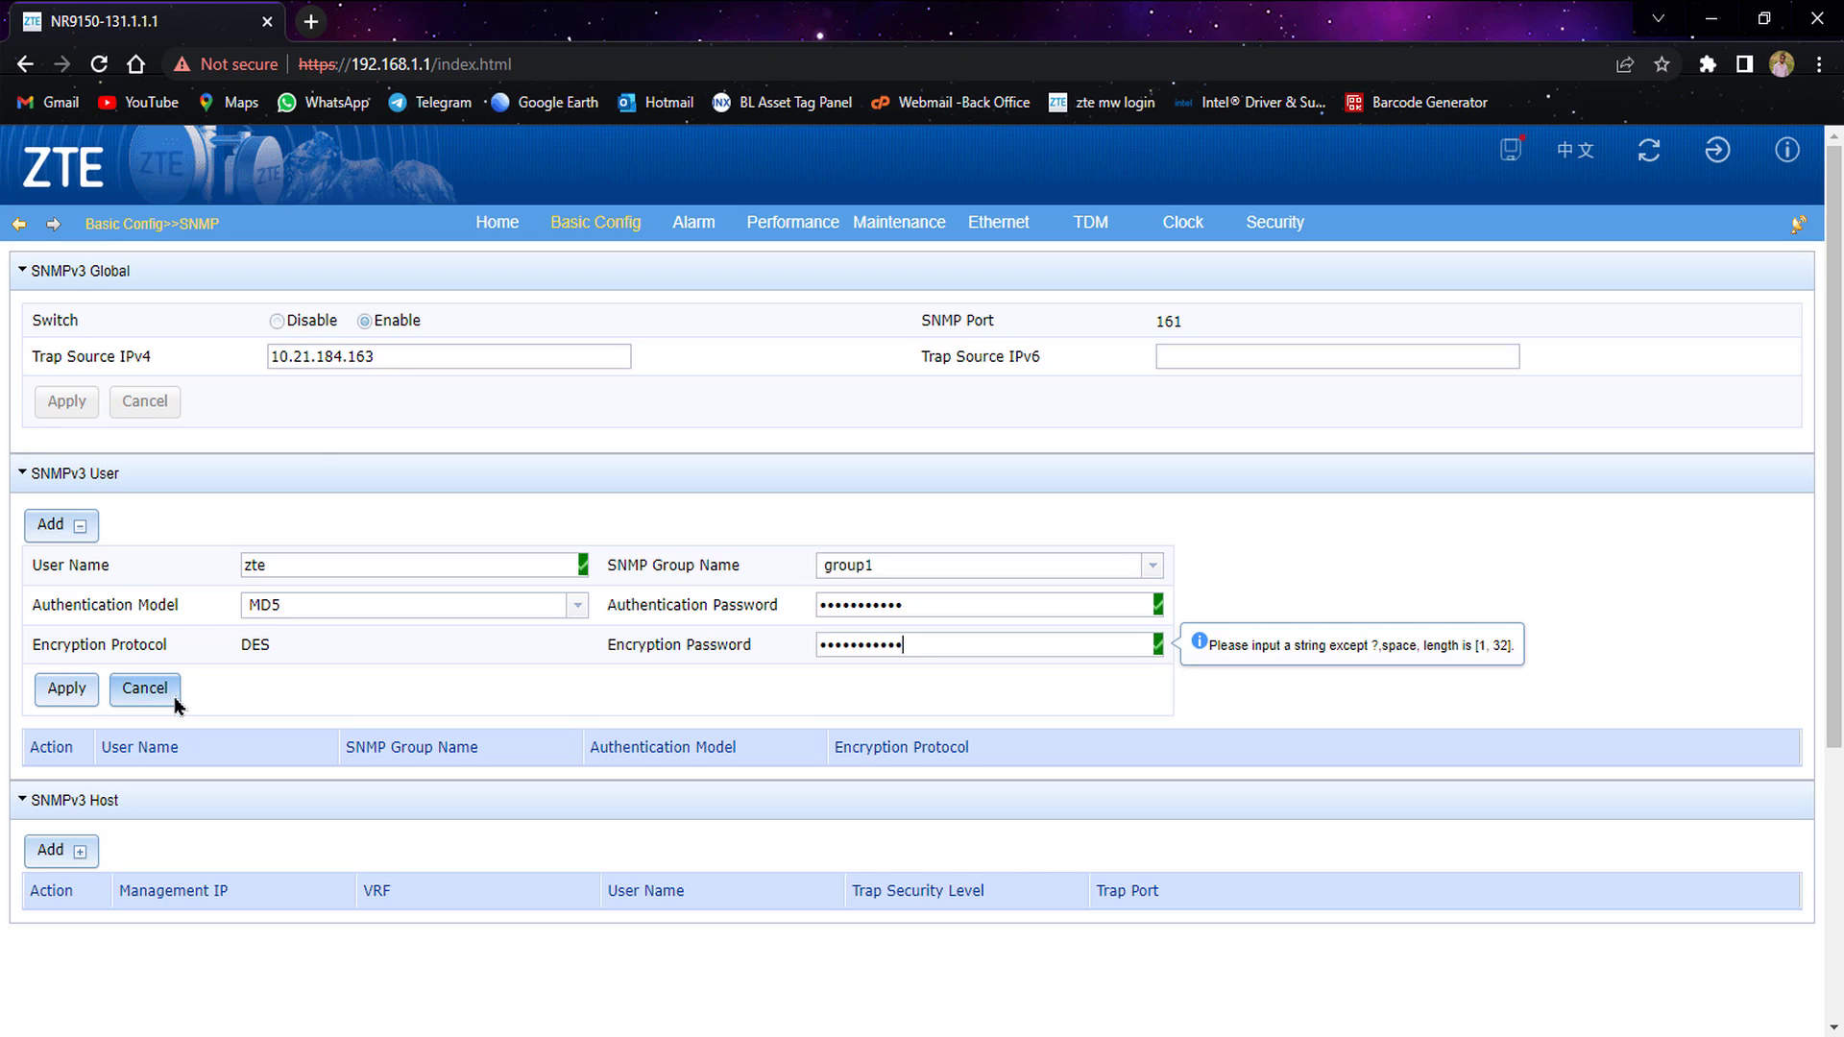
pyautogui.click(77, 687)
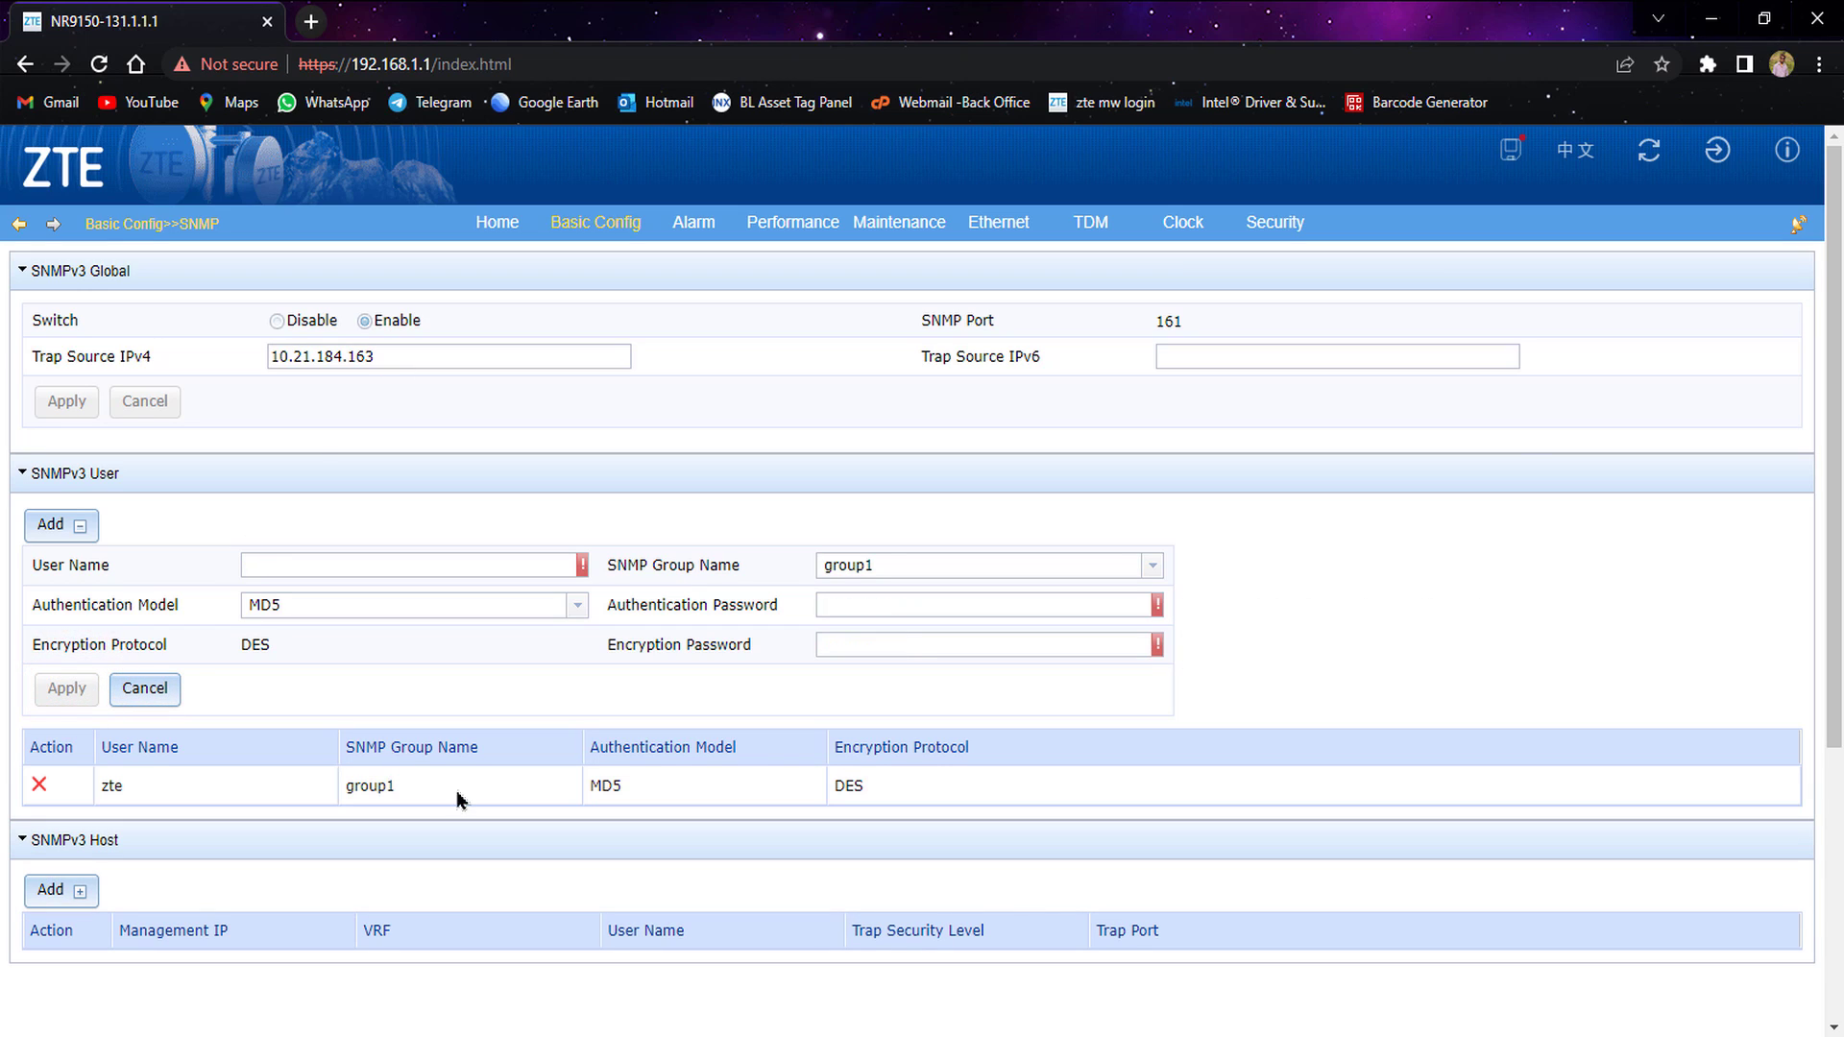
pyautogui.scroll(-4, 221, 724)
# Step: Add SNMPv3 trap host 10.21.23.131
pyautogui.click(50, 540)
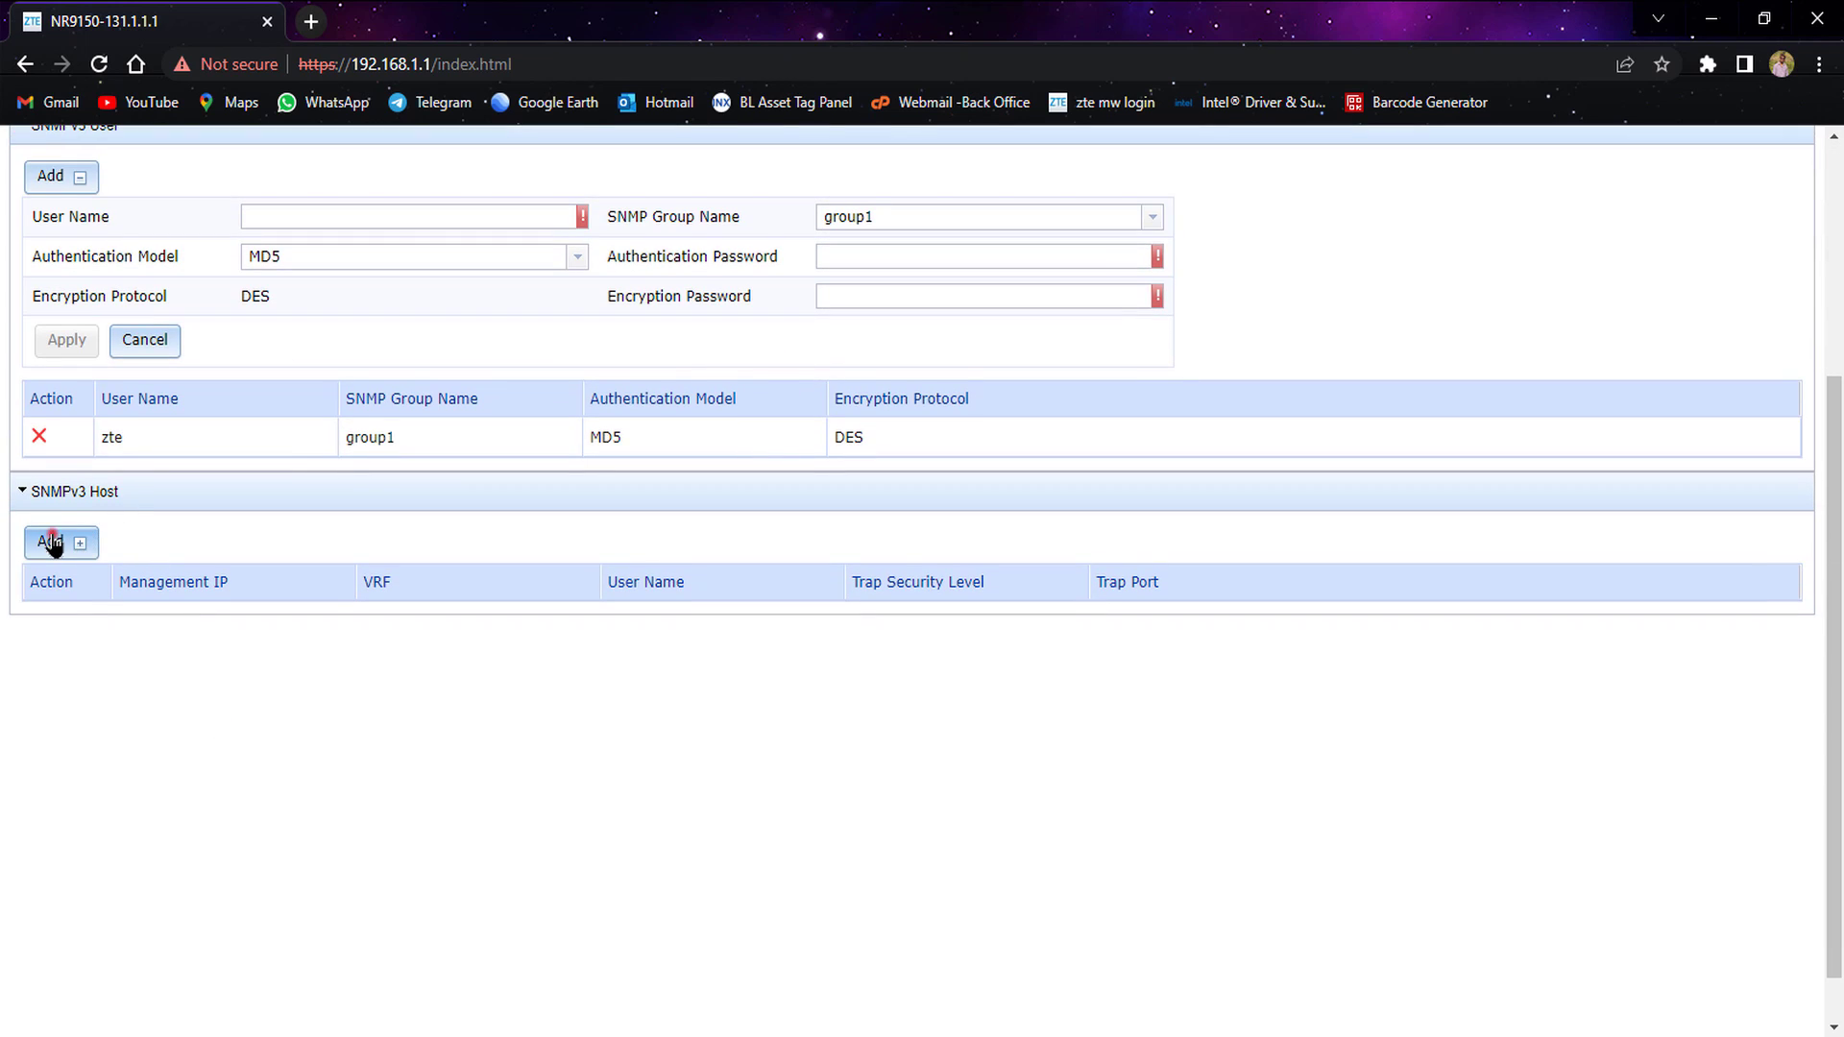
pyautogui.click(280, 593)
pyautogui.write('1')
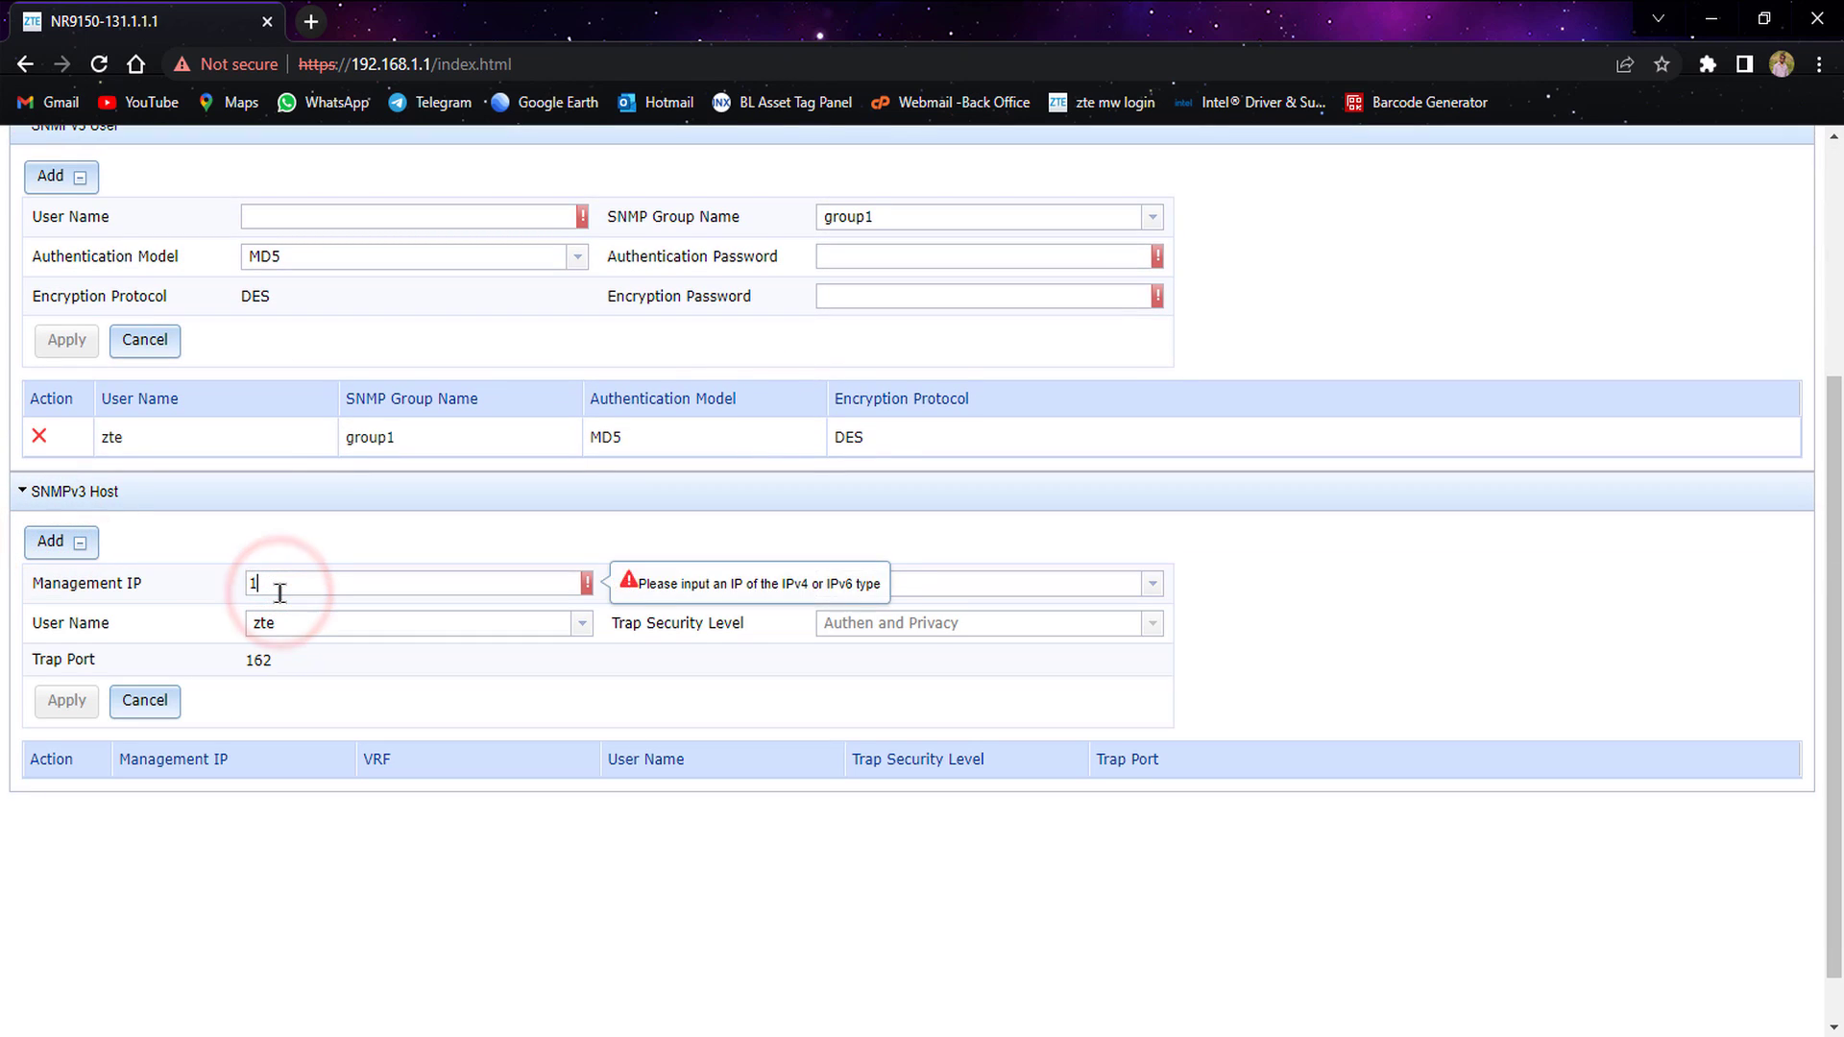
pyautogui.write('0.21.23.131')
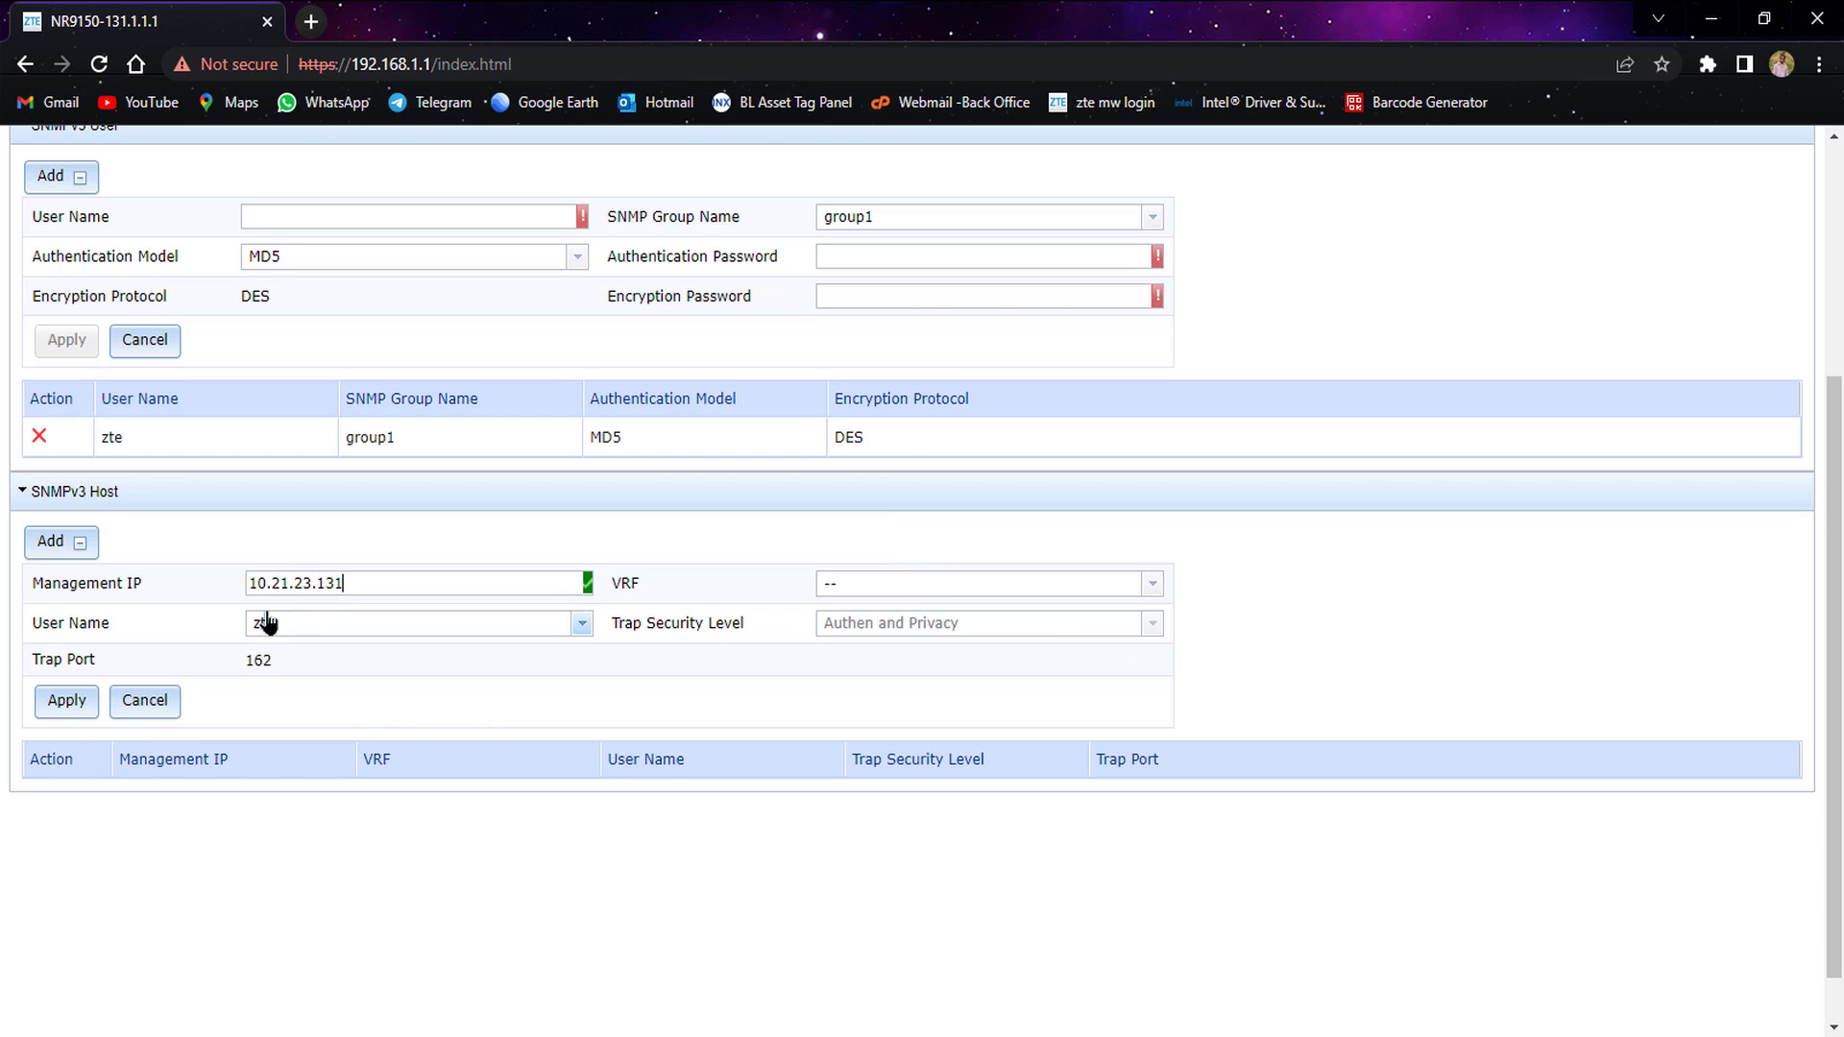
pyautogui.click(64, 702)
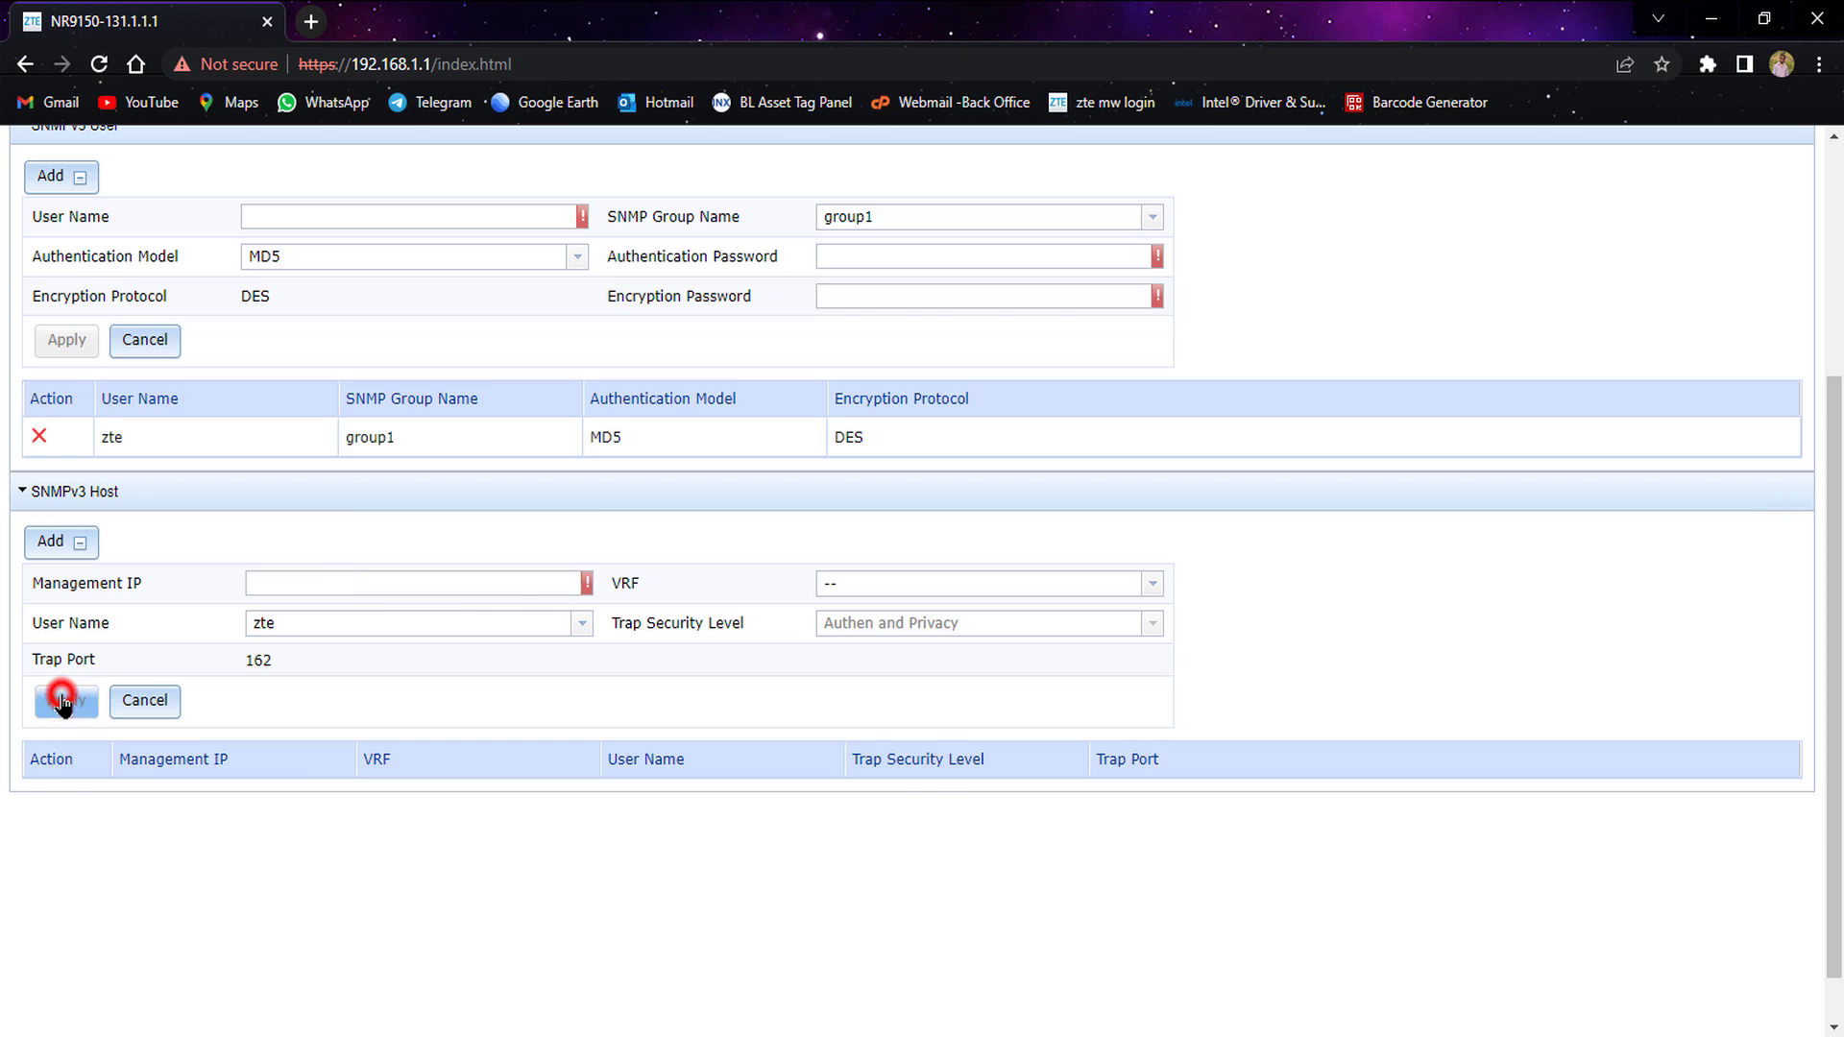
# Step: Add a second SNMPv3 trap host, 10.21.156.131
pyautogui.click(309, 580)
pyautogui.write('10')
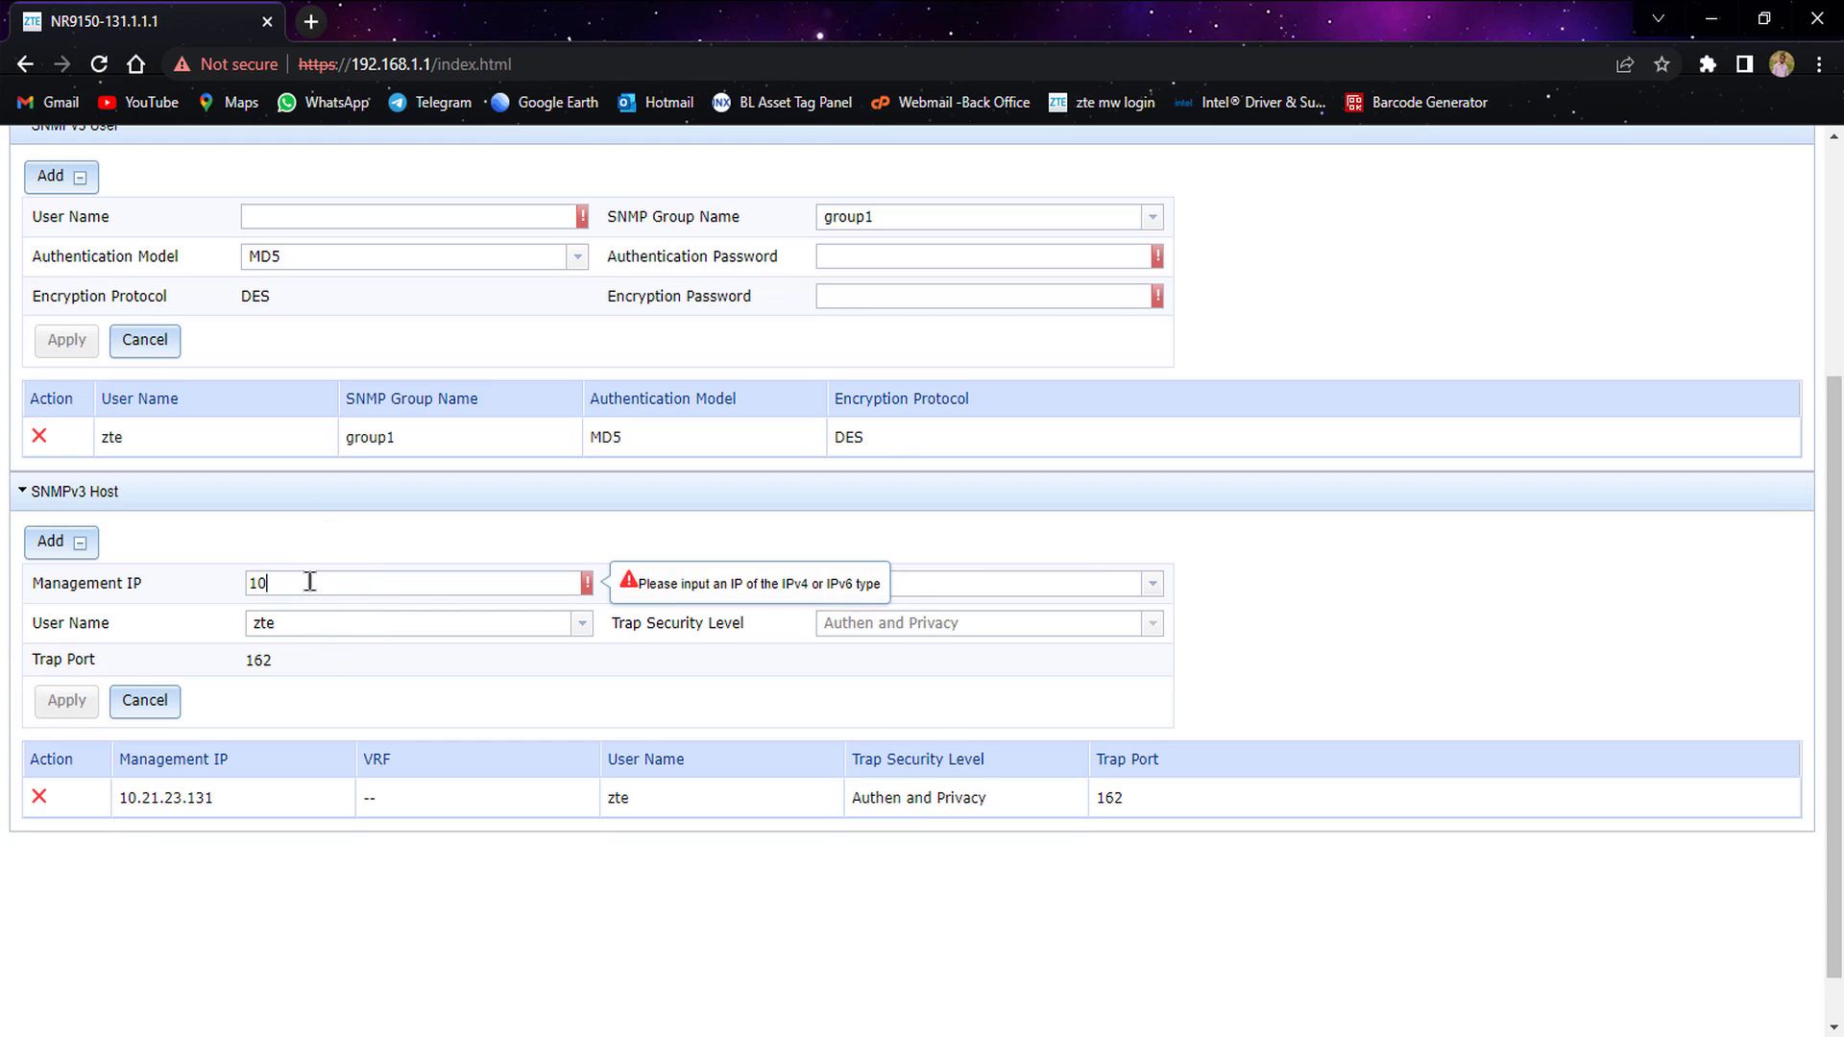
pyautogui.write('.21.156.131')
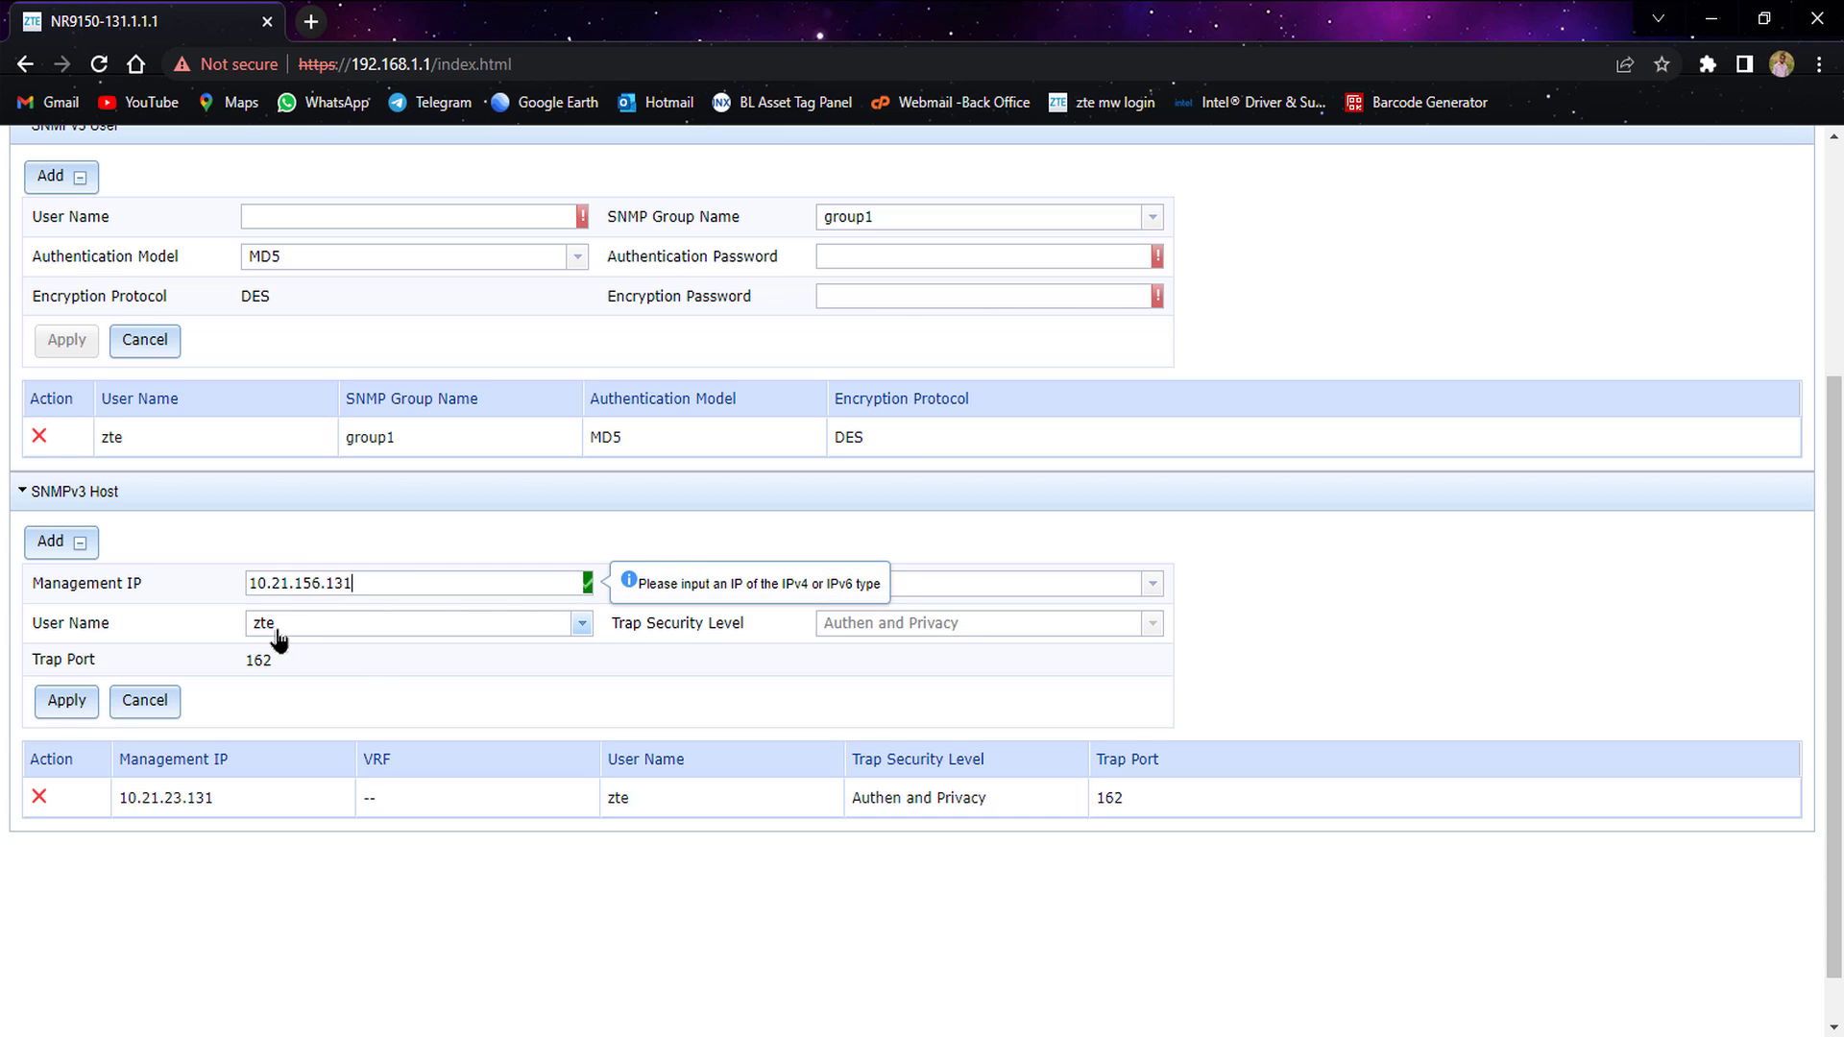
pyautogui.click(66, 702)
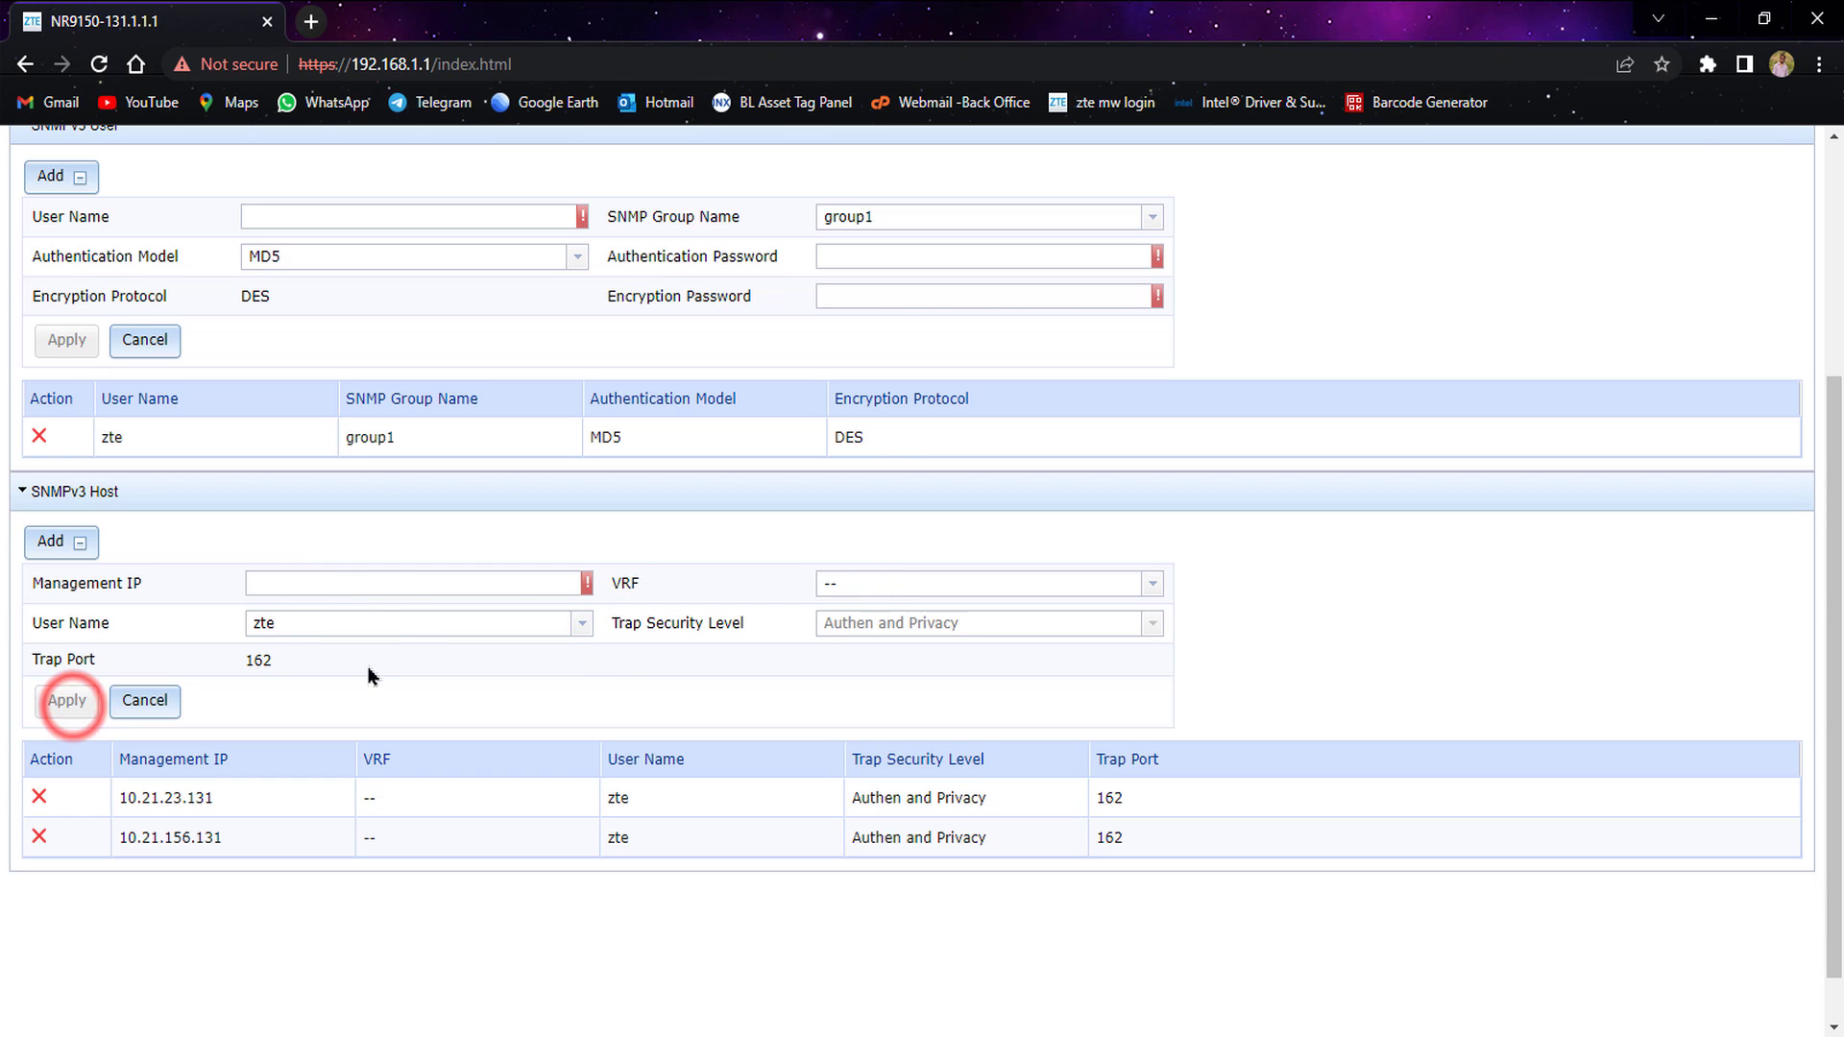
pyautogui.scroll(4, 1354, 494)
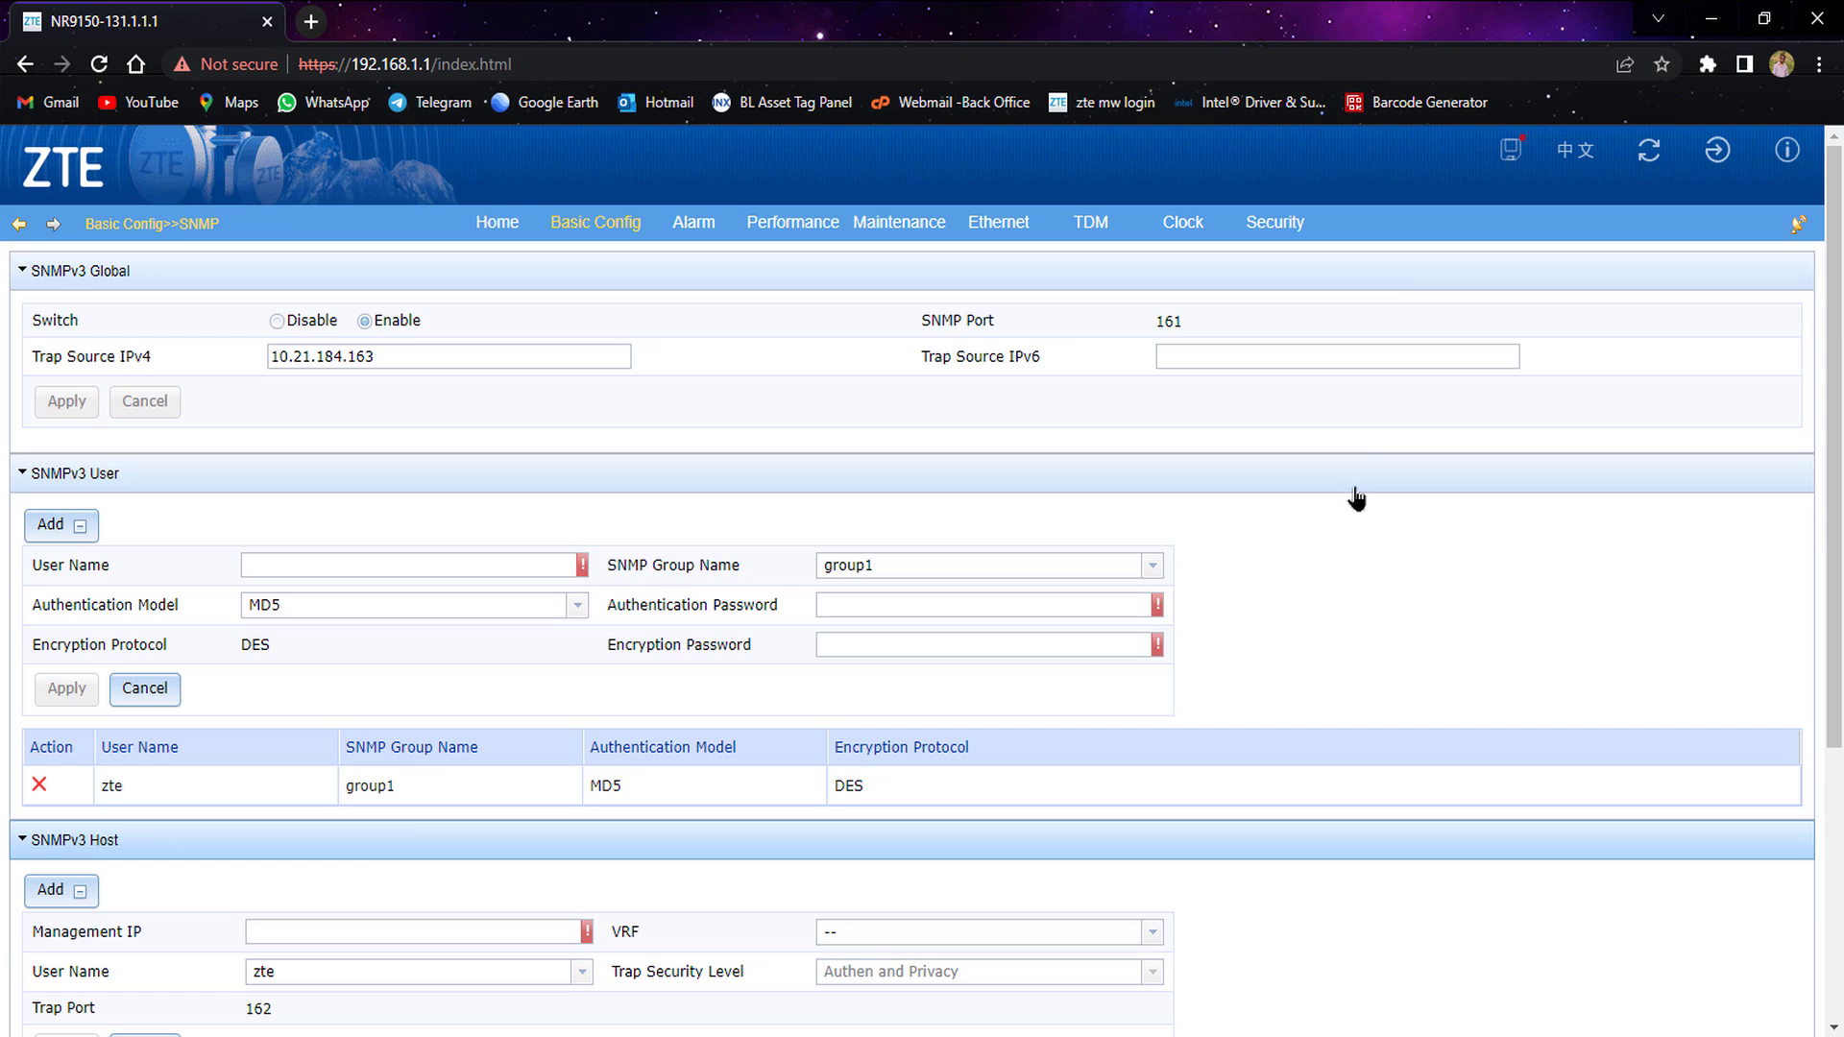
# Step: Save the configuration to the device and acknowledge the success message
pyautogui.click(1513, 154)
pyautogui.click(1030, 619)
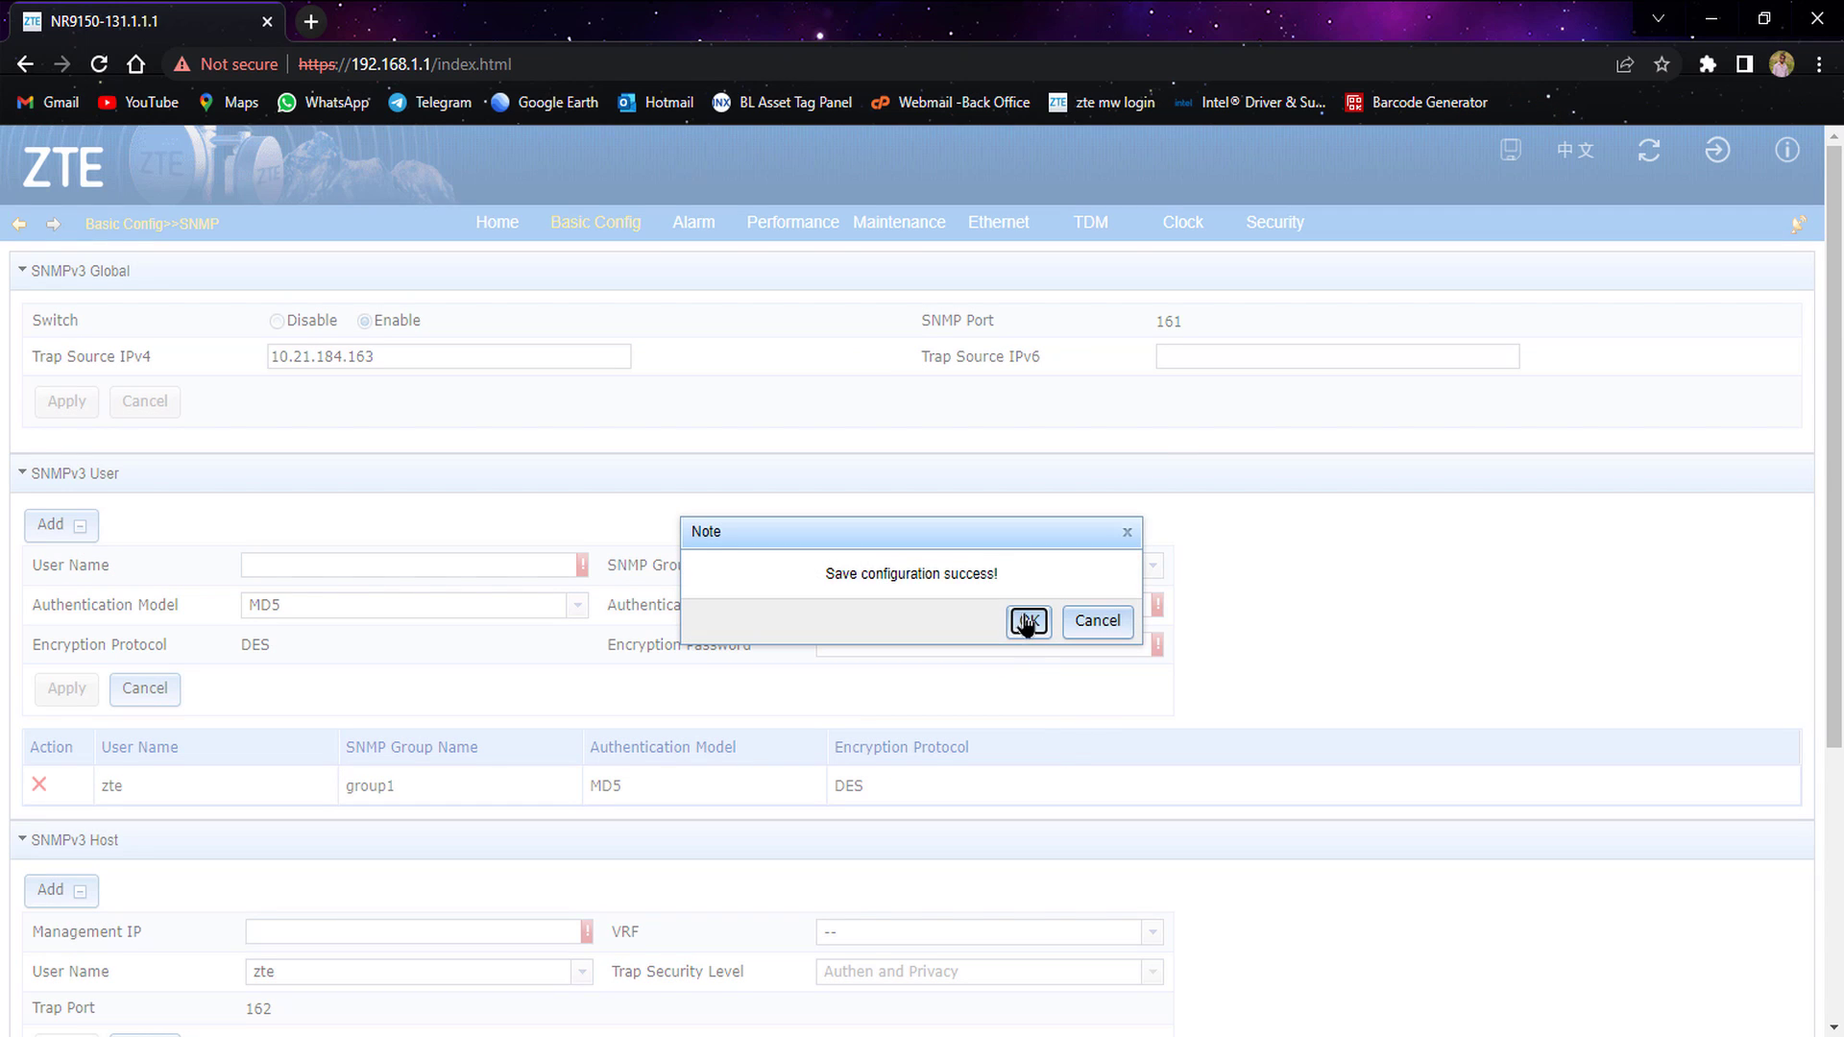
pyautogui.click(1025, 620)
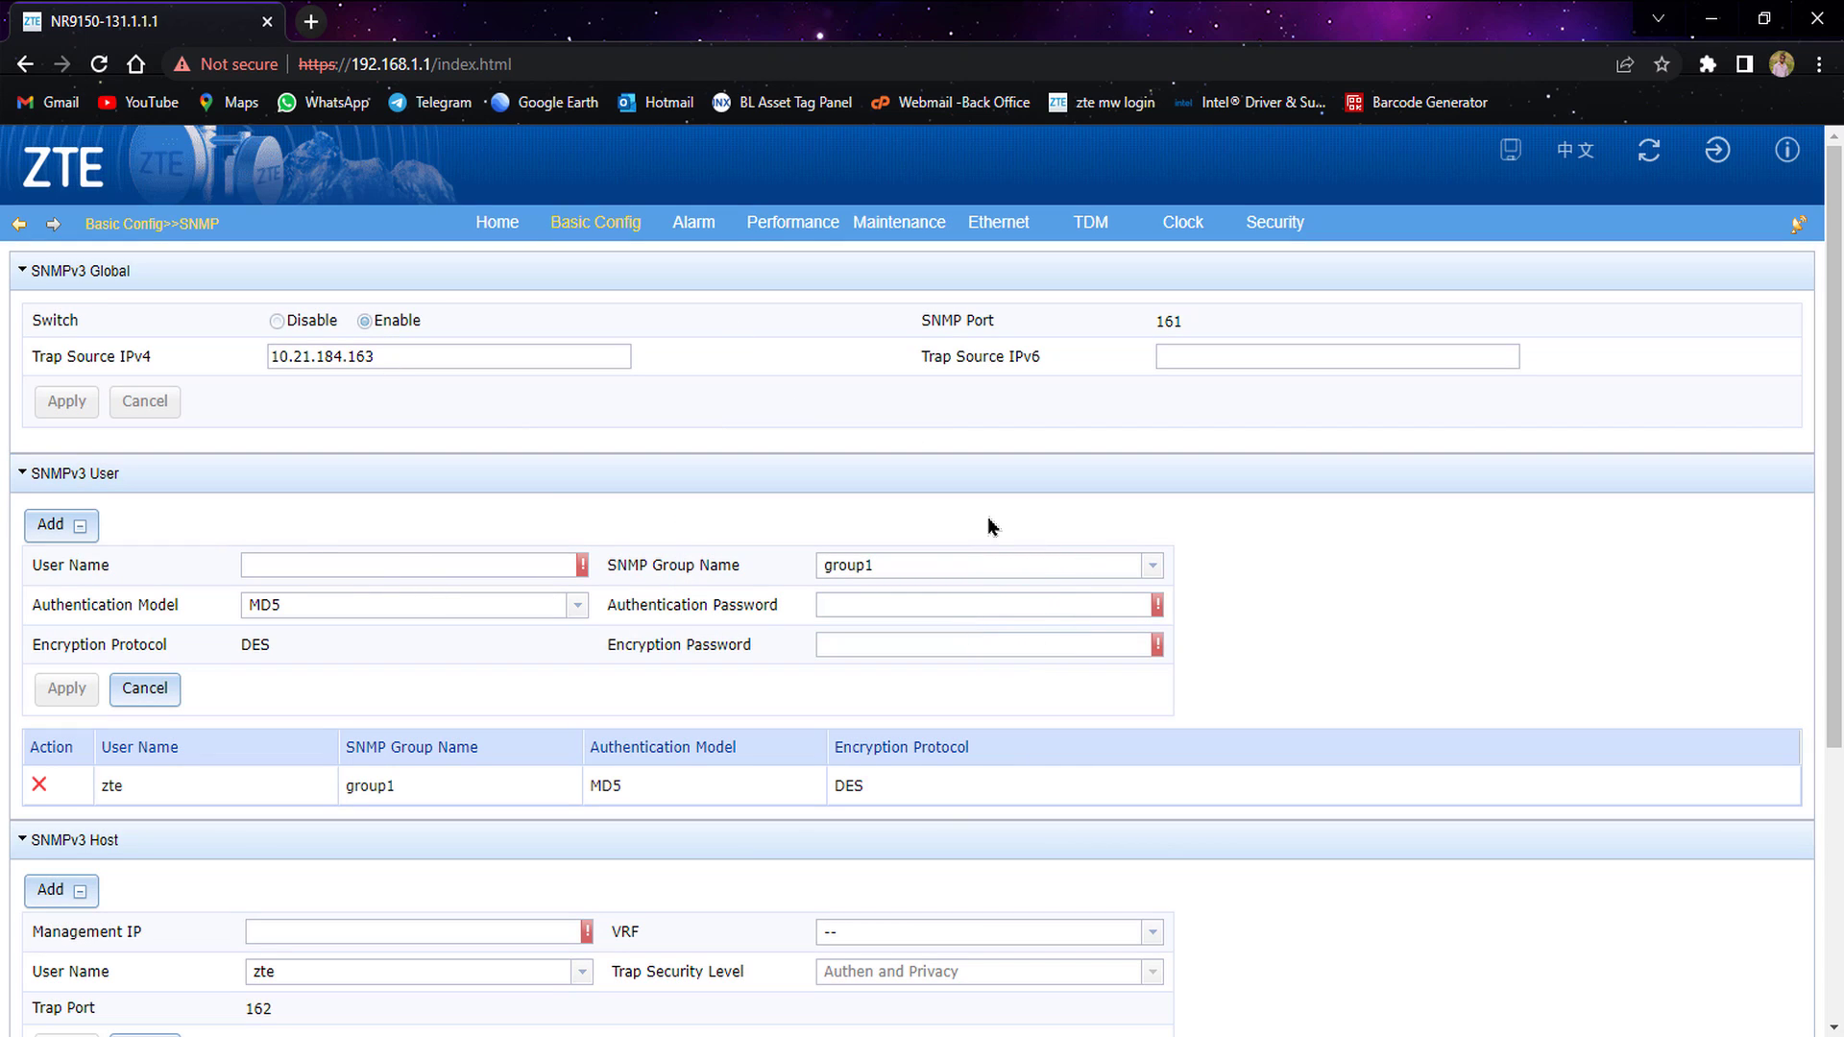
# Step: Collapse the new SNMPv3 host and user forms
pyautogui.scroll(-4, 937, 843)
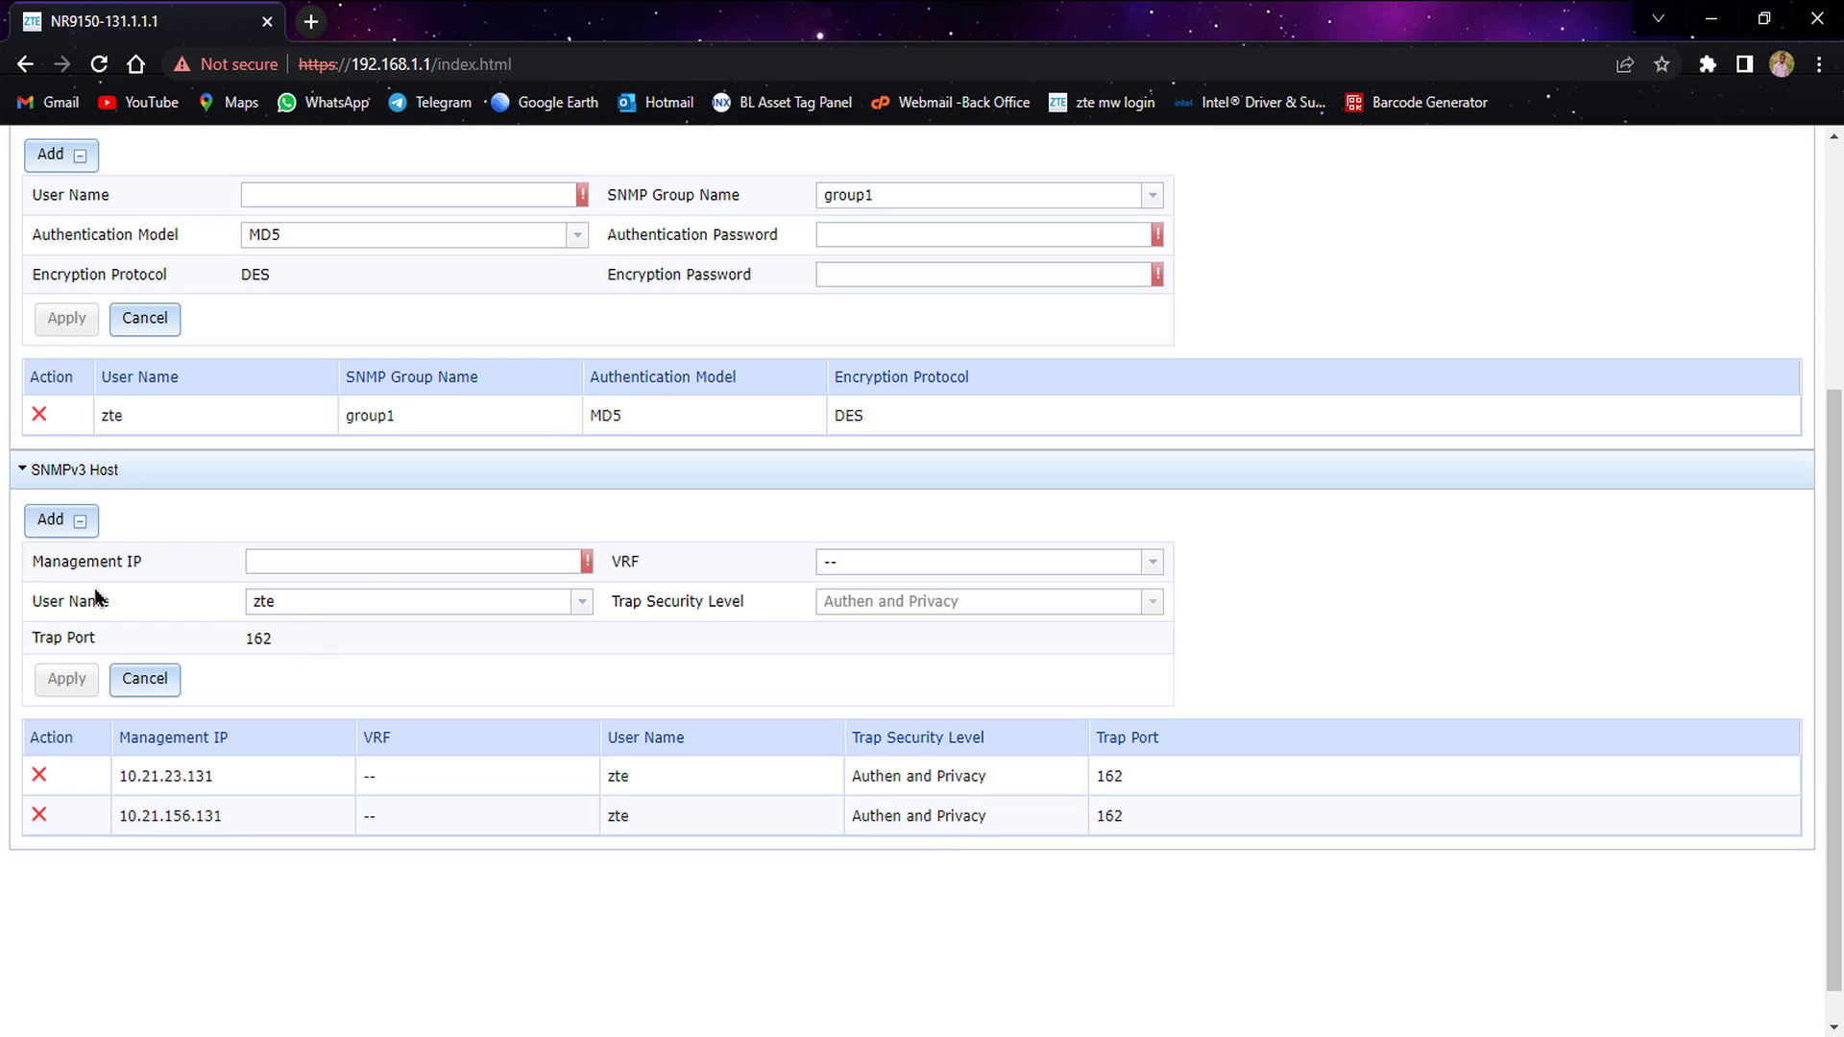
pyautogui.click(75, 526)
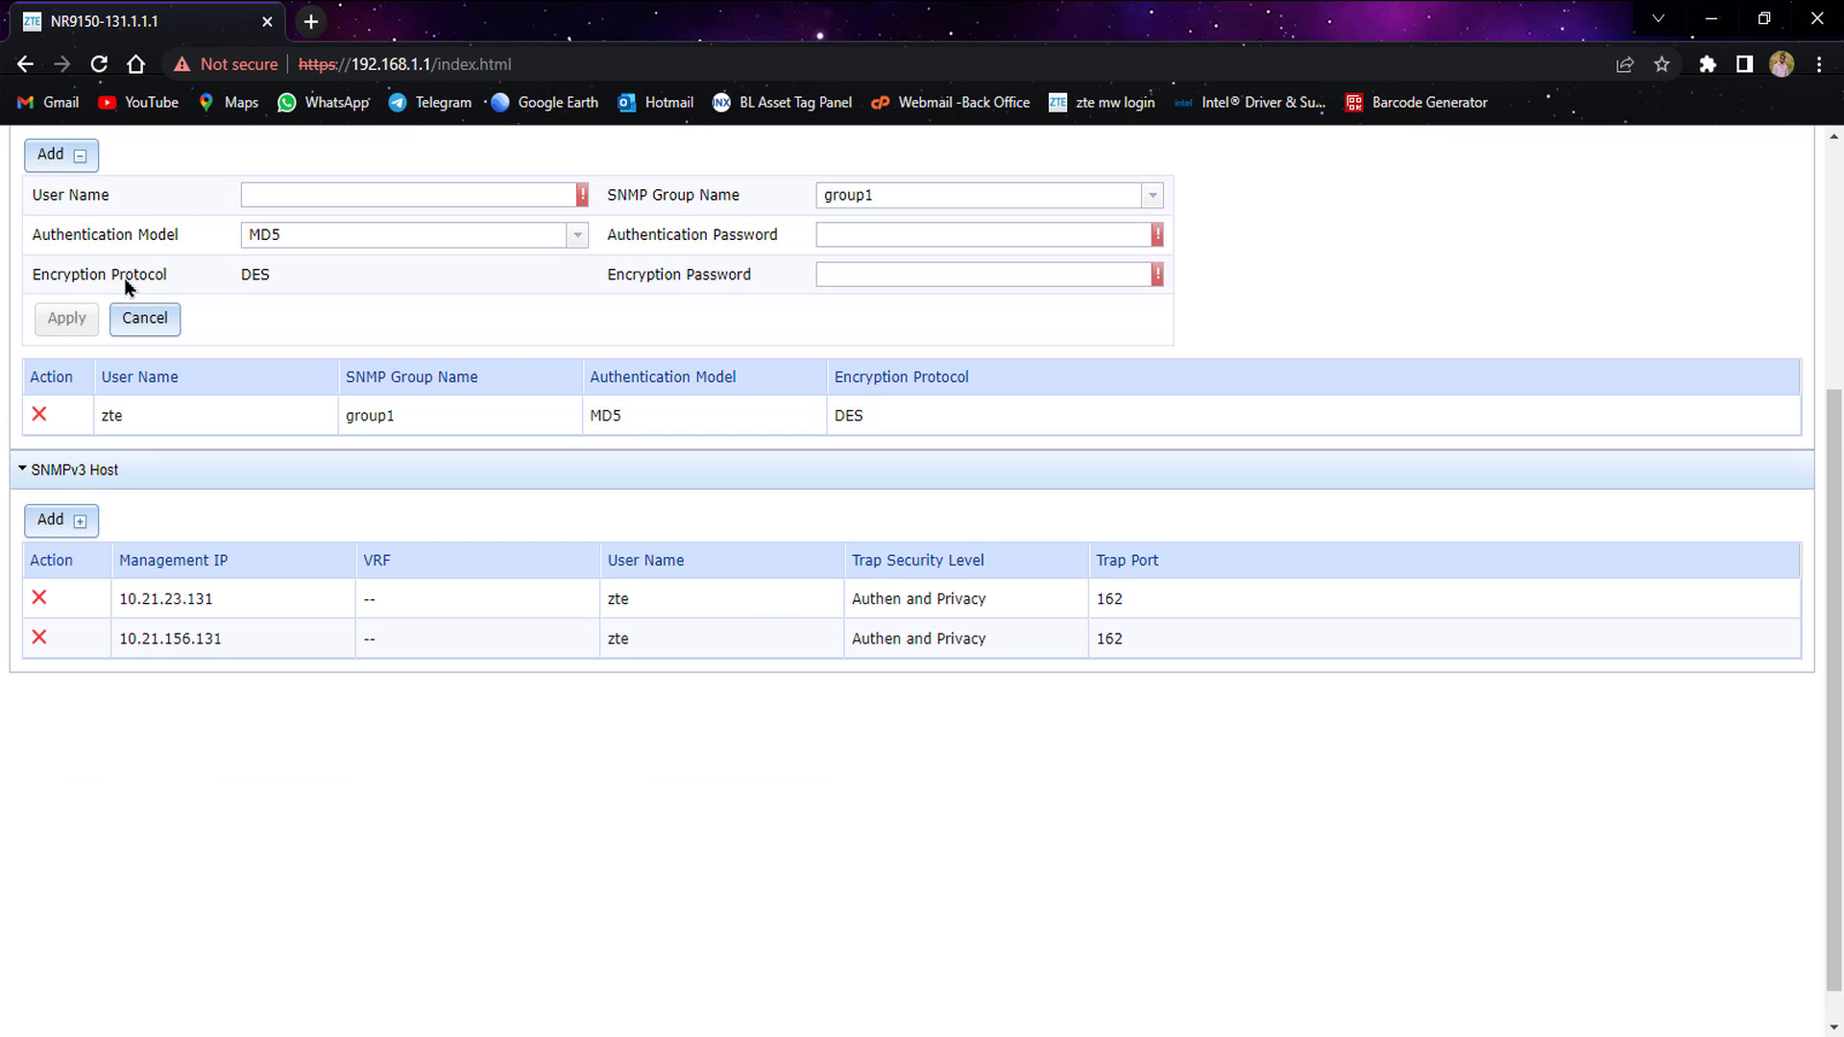
pyautogui.click(76, 157)
pyautogui.scroll(4, 387, 370)
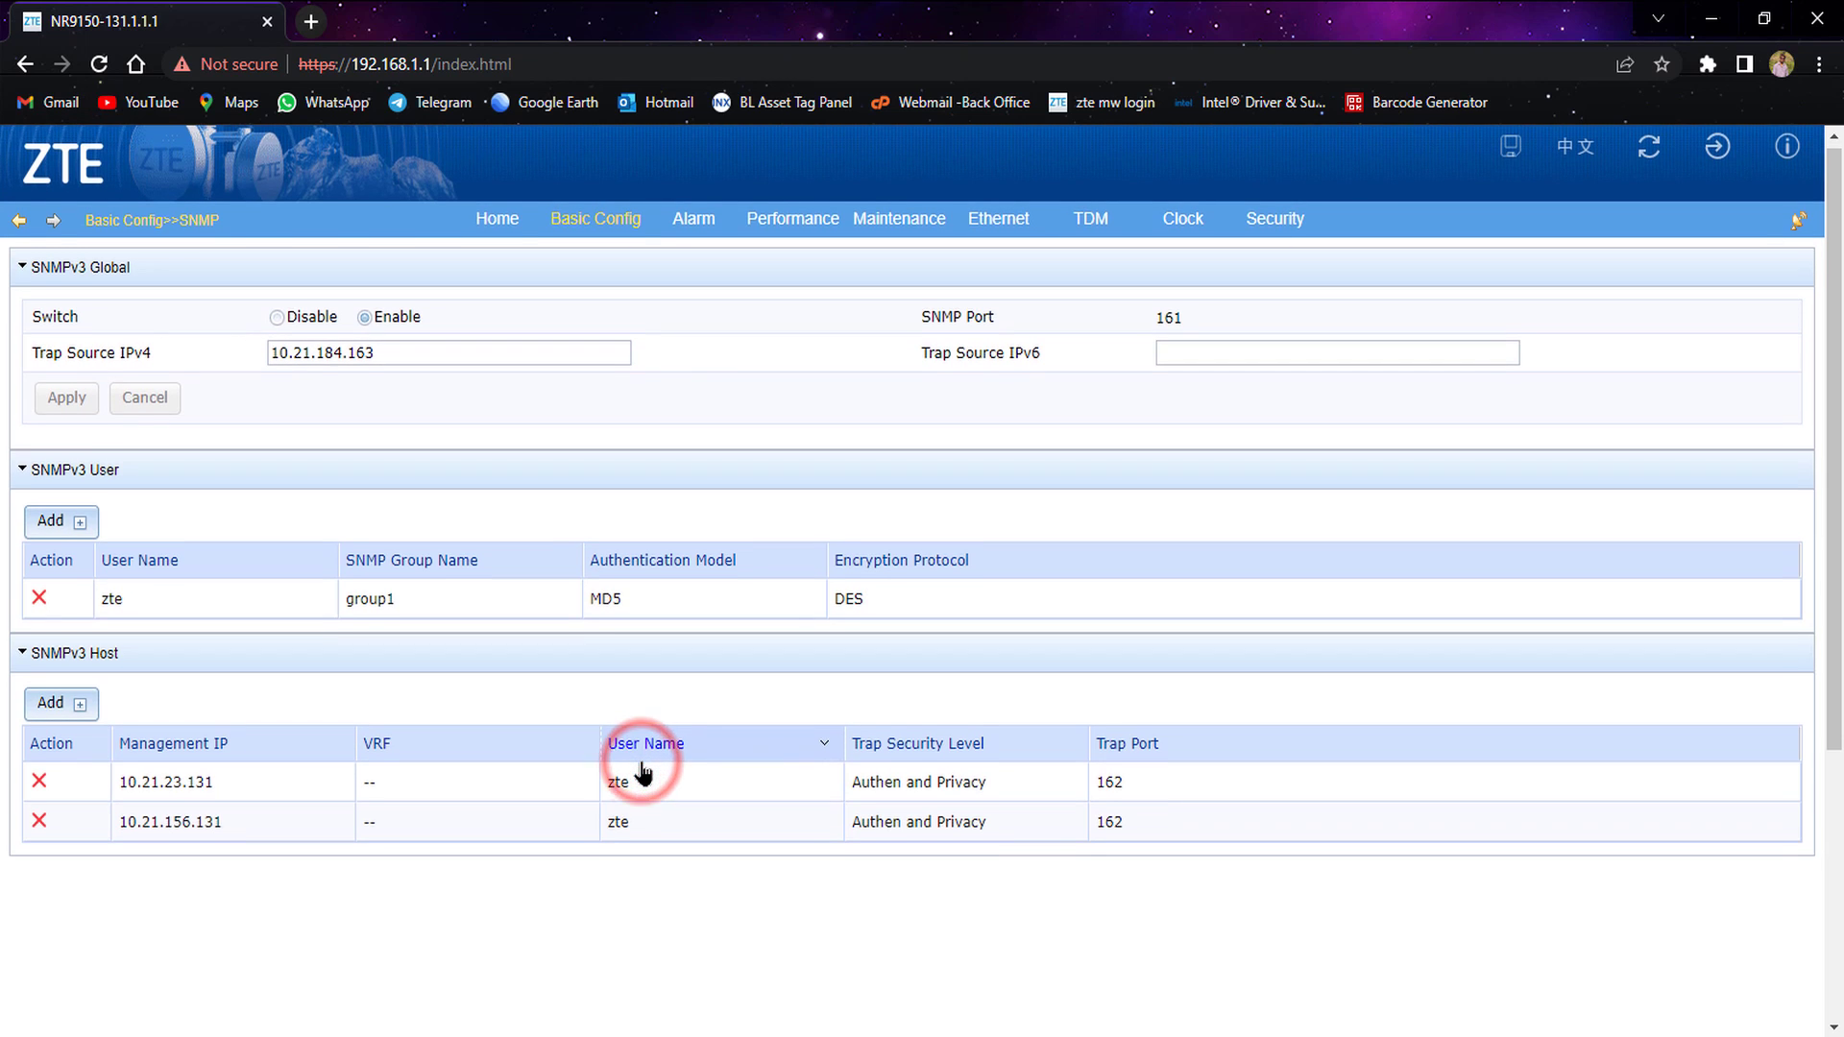
pyautogui.scroll(-1, 643, 768)
pyautogui.scroll(1, 644, 768)
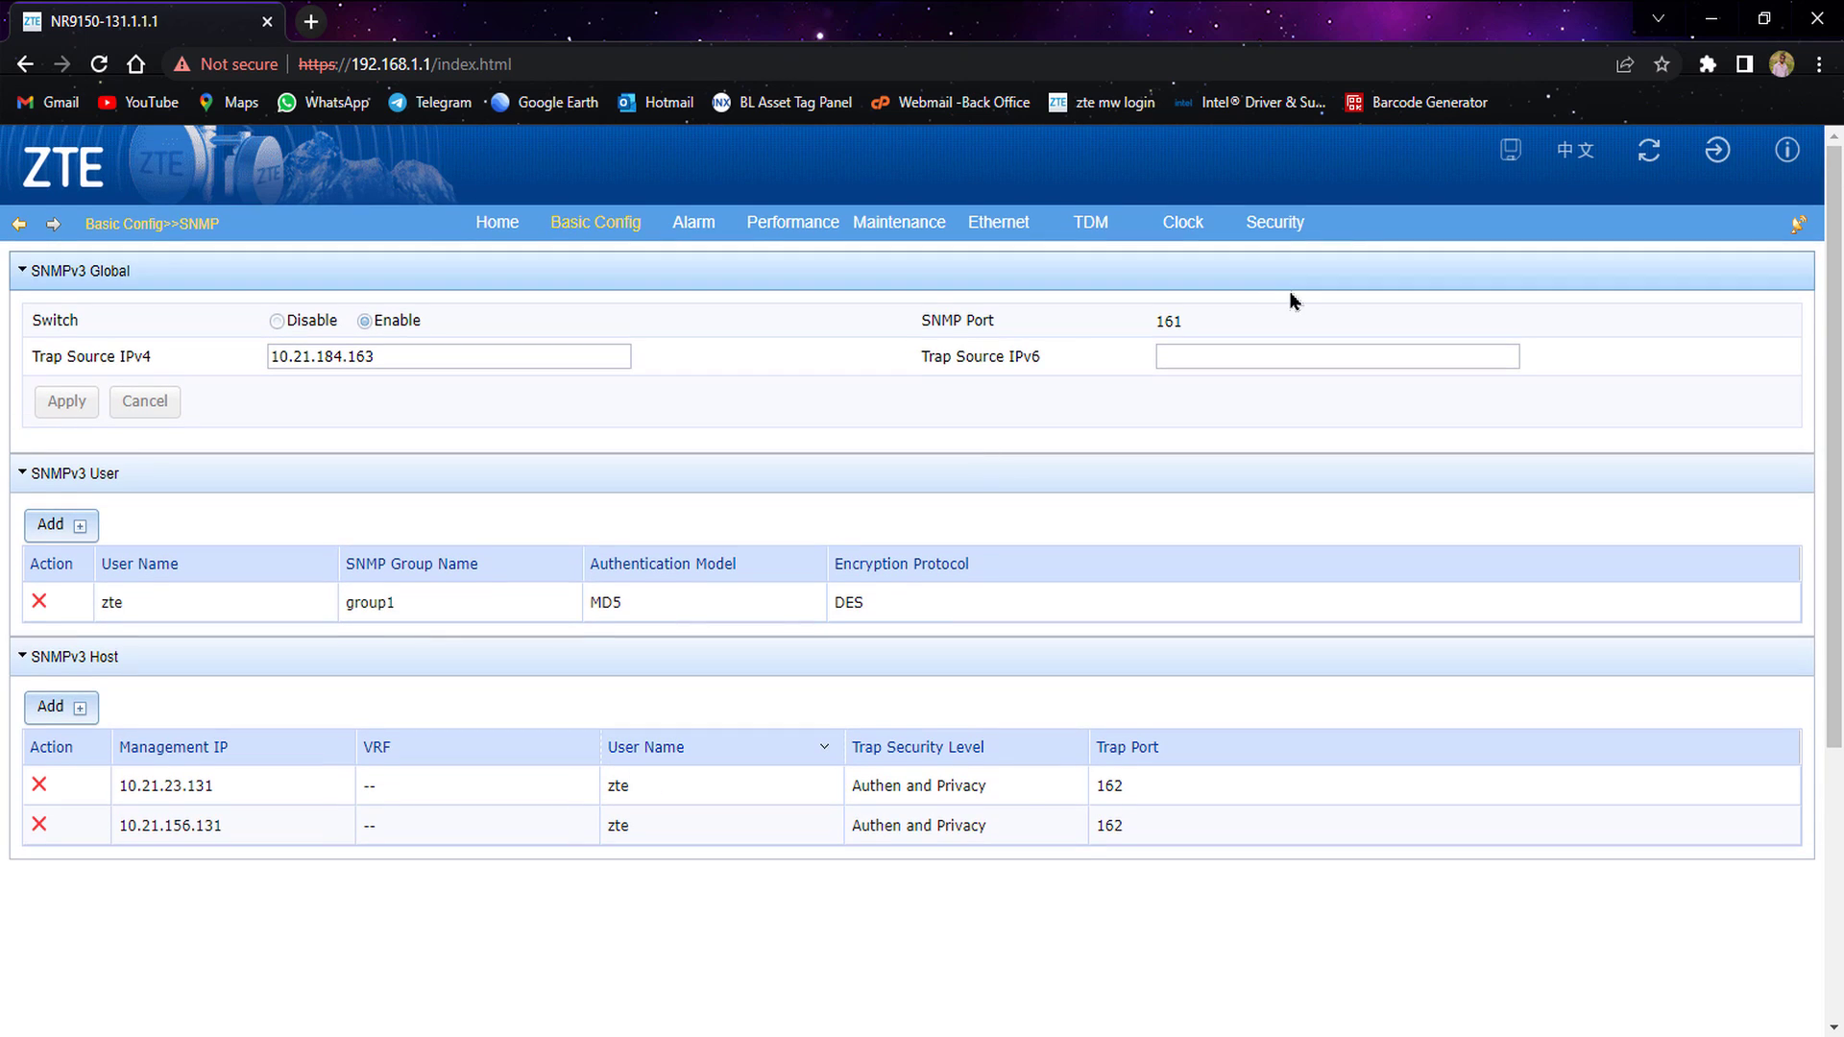
# Step: Save the device configuration again and dismiss the success notes
pyautogui.click(1511, 144)
pyautogui.click(1028, 620)
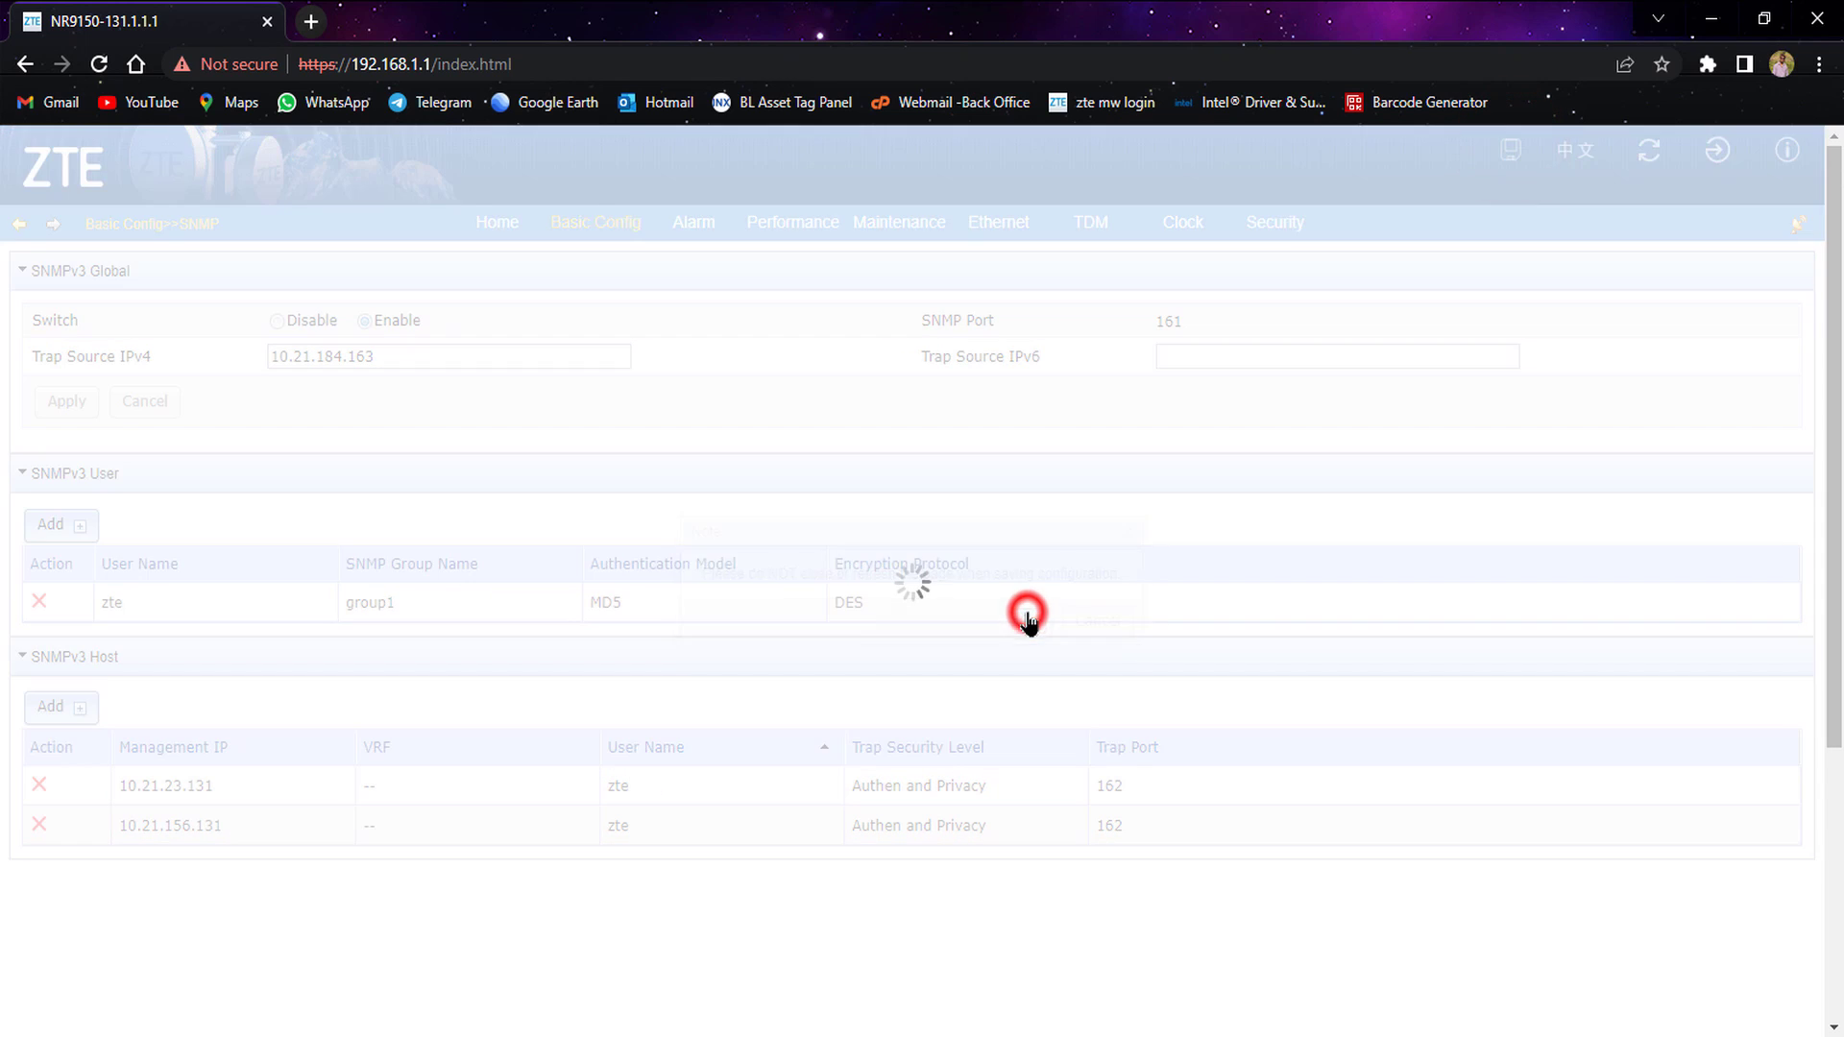
pyautogui.click(1028, 620)
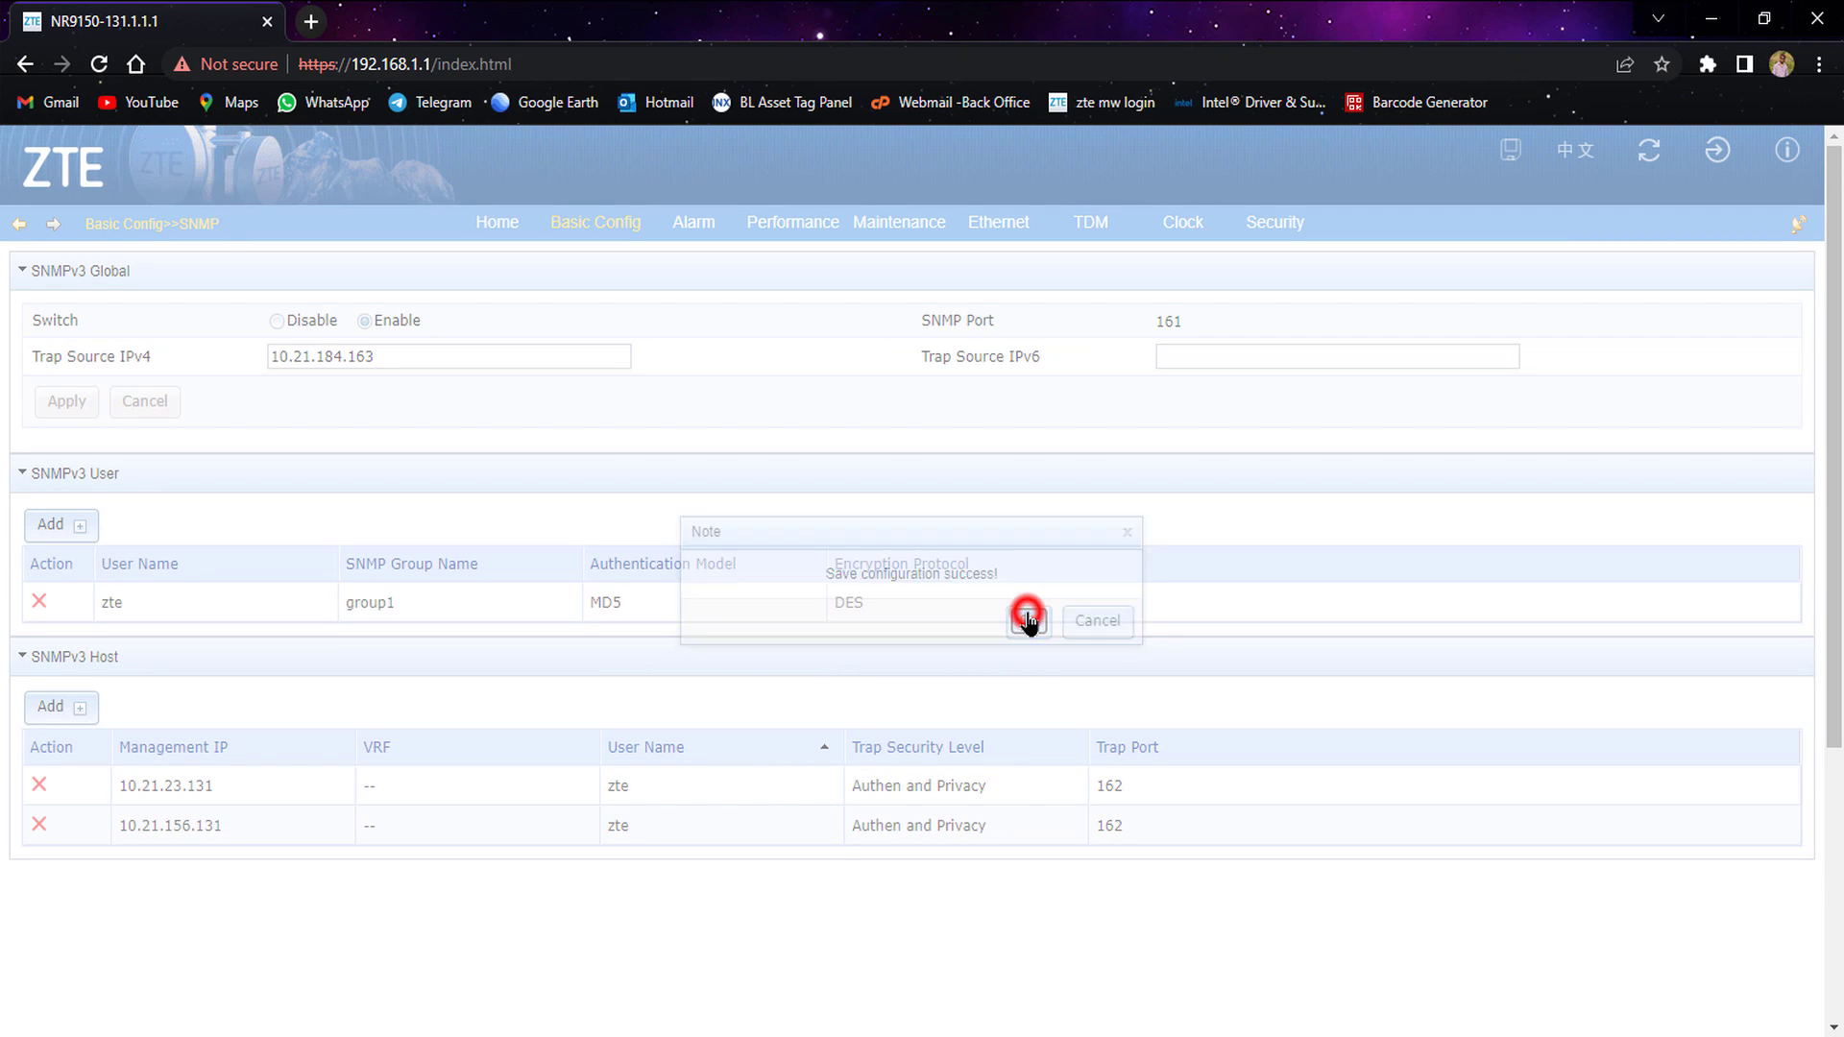
pyautogui.click(580, 229)
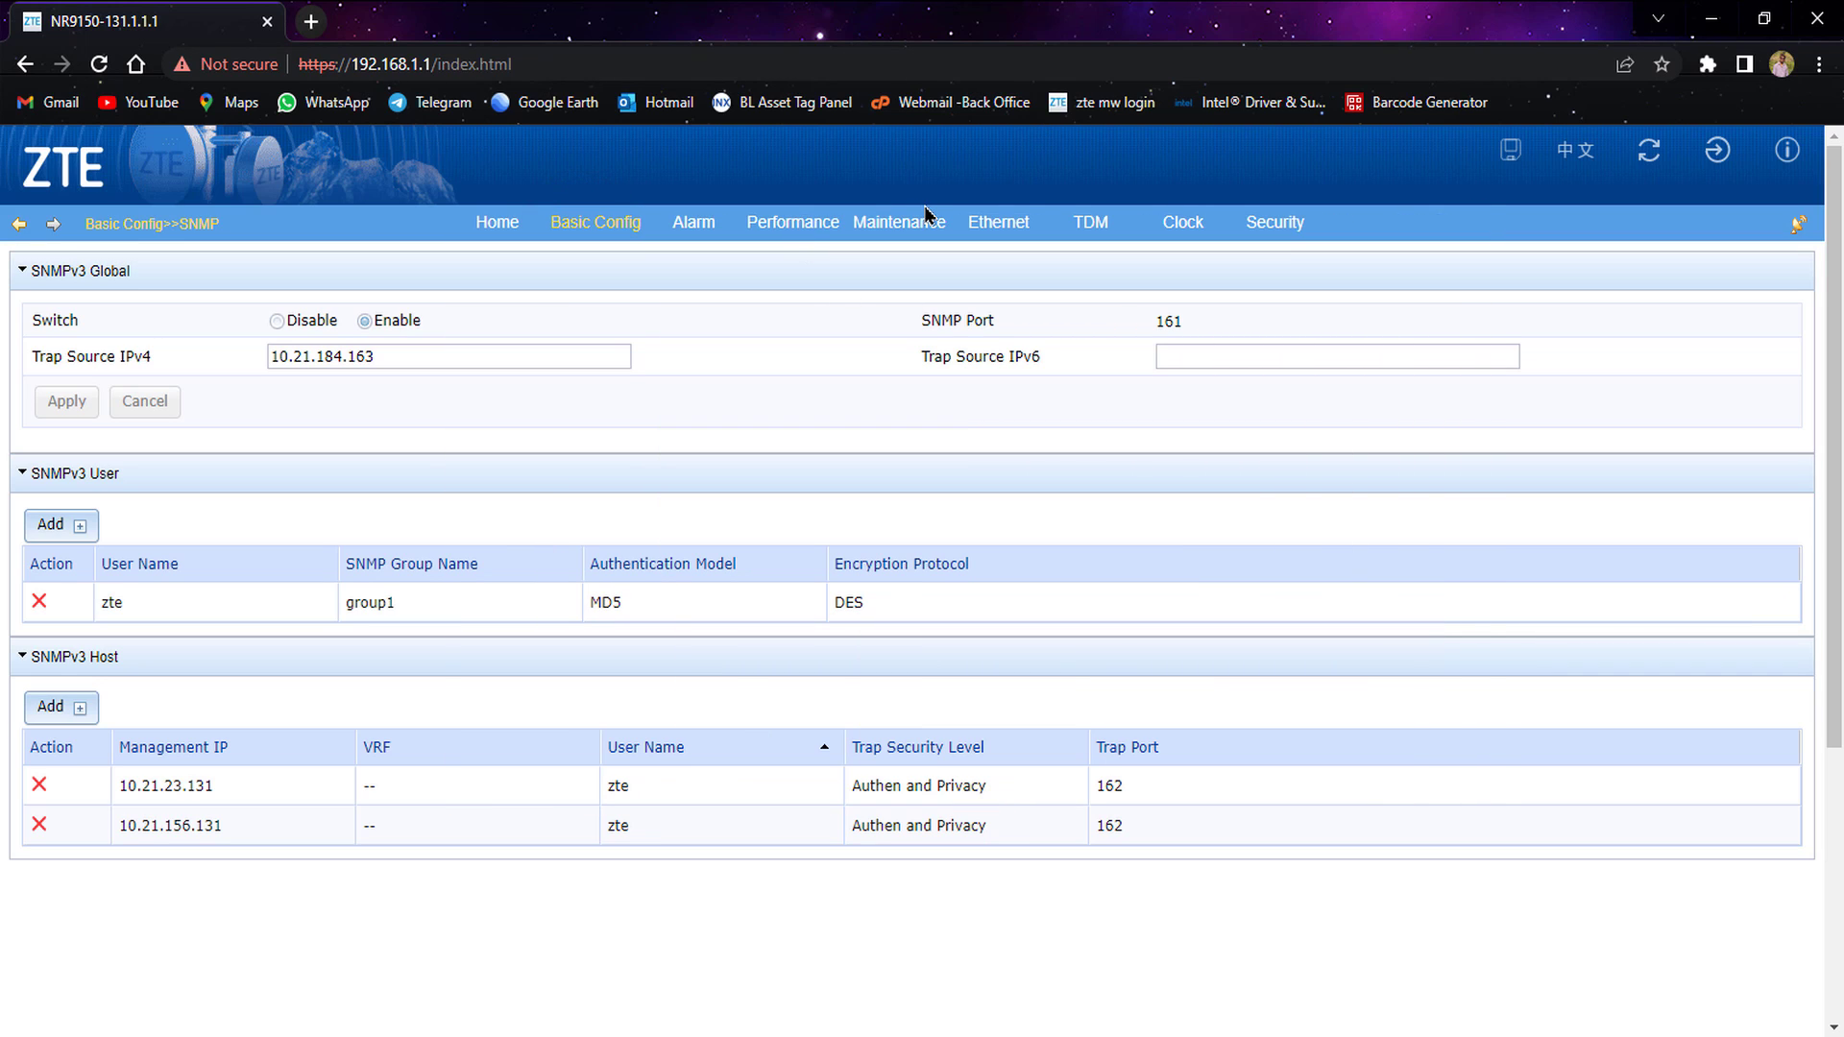
pyautogui.click(974, 227)
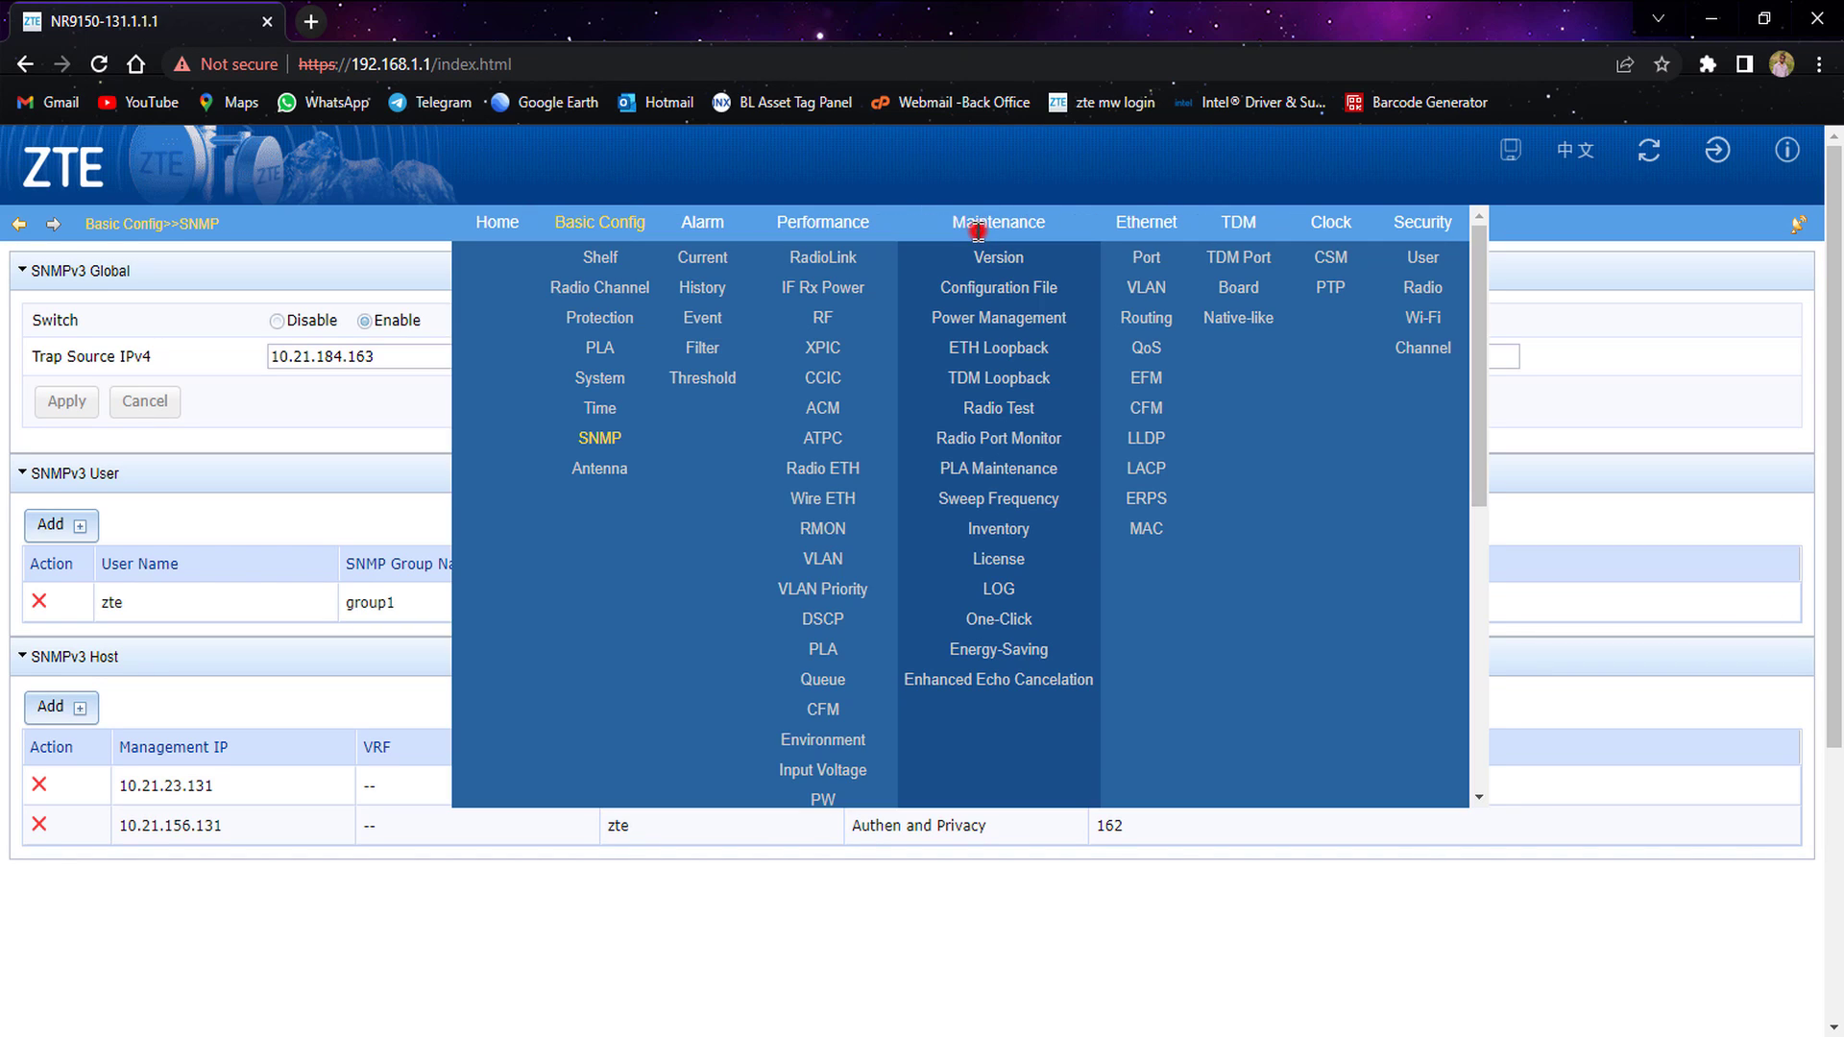
# Step: Go to the Ethernet Port page and its Jumbo Frame settings
pyautogui.click(1151, 261)
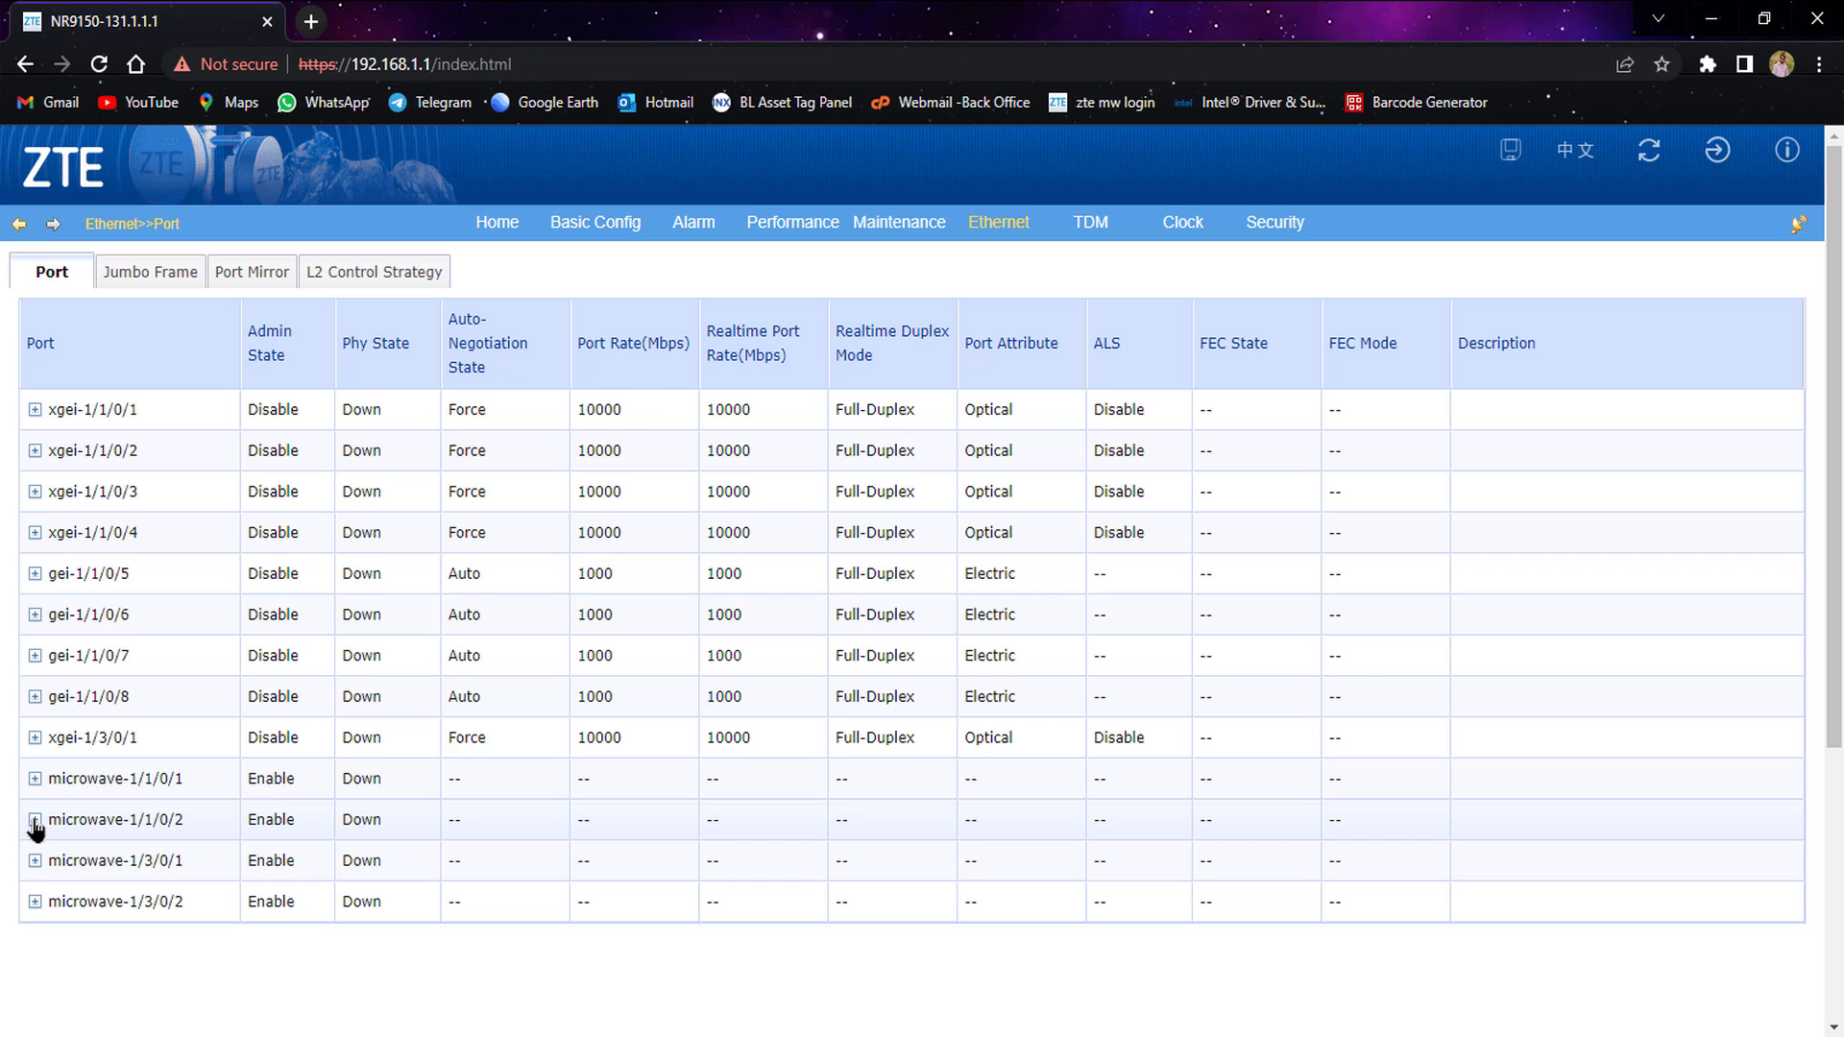
pyautogui.click(34, 864)
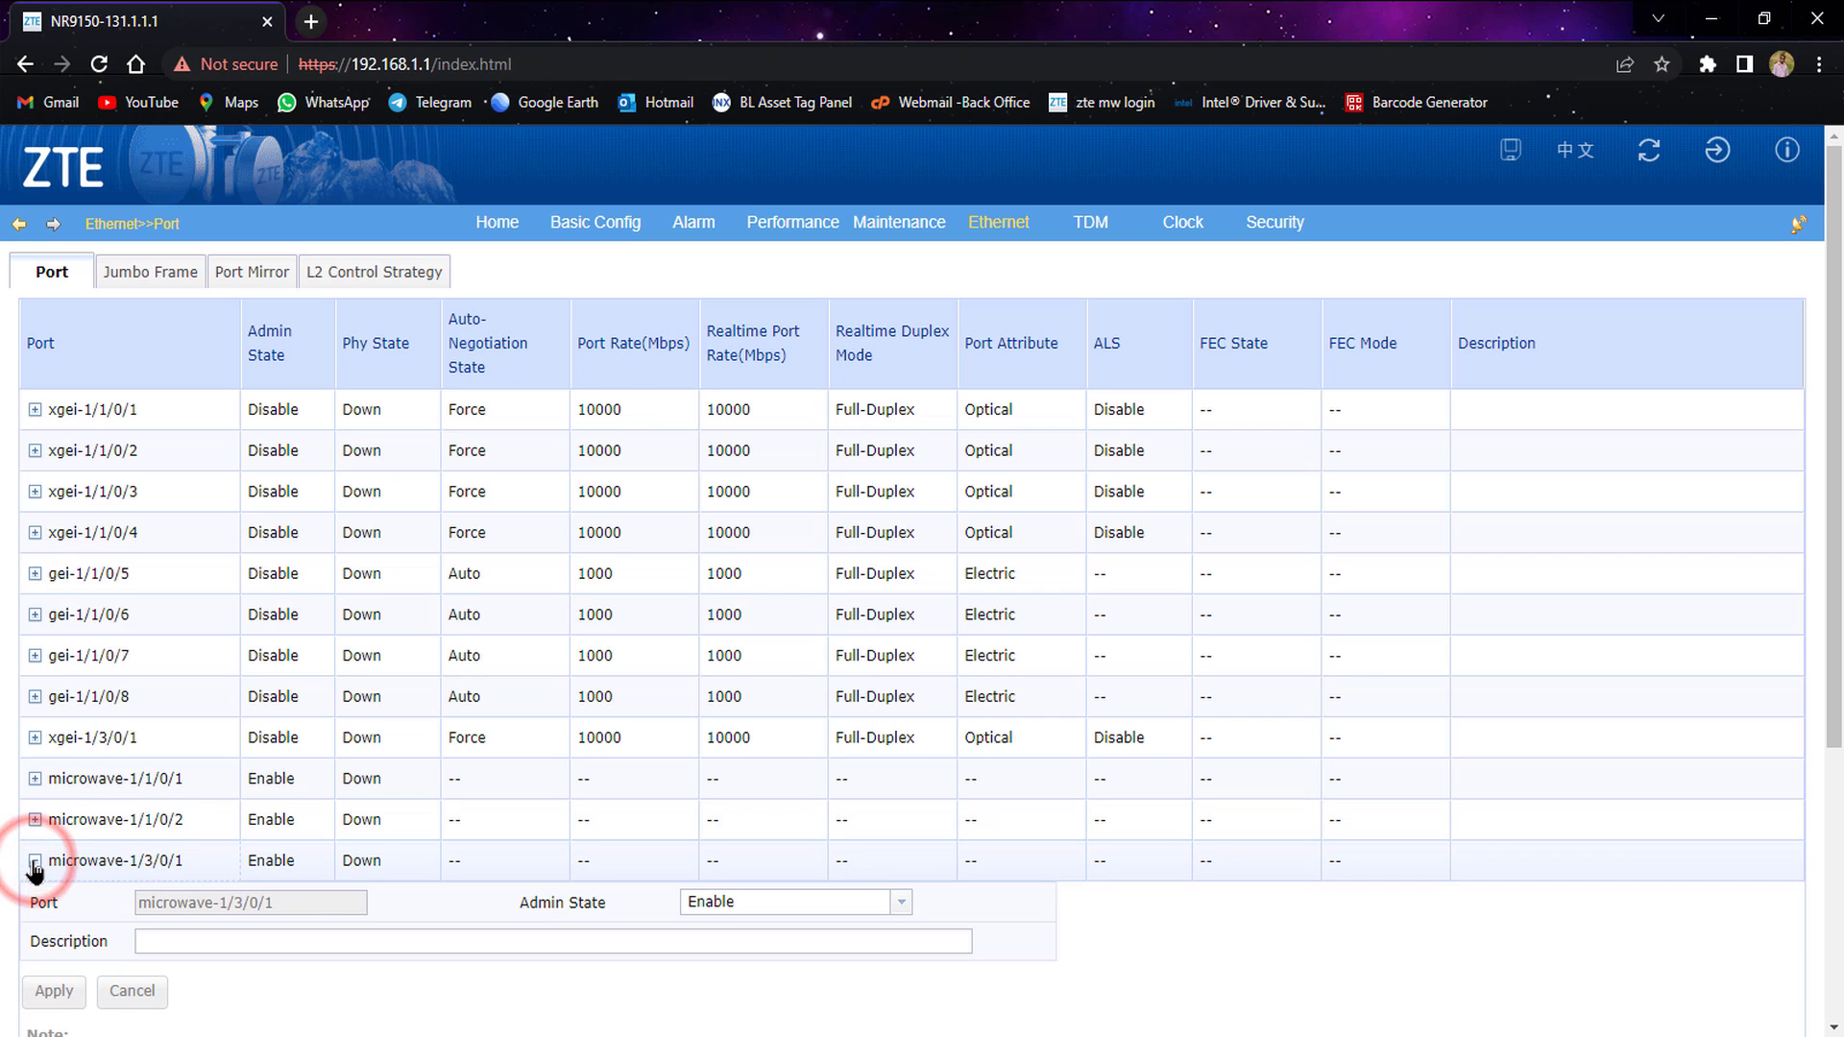
pyautogui.click(34, 865)
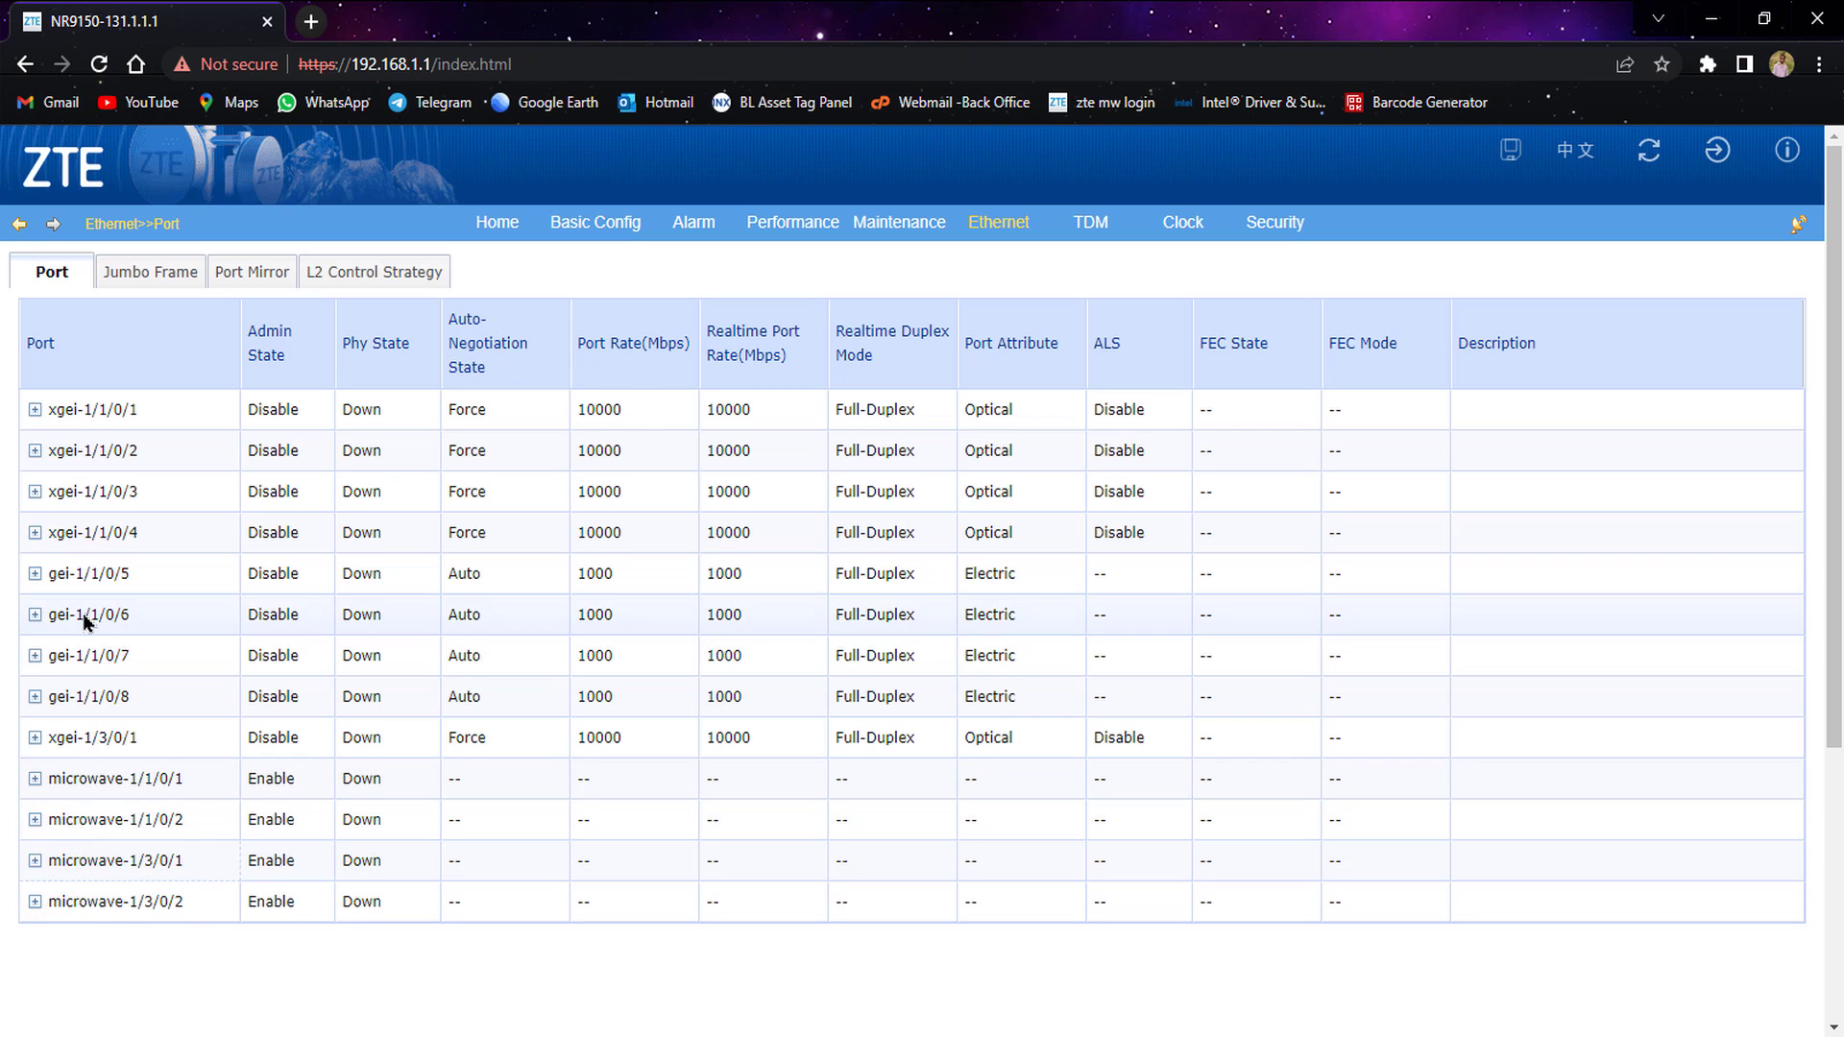
pyautogui.click(165, 270)
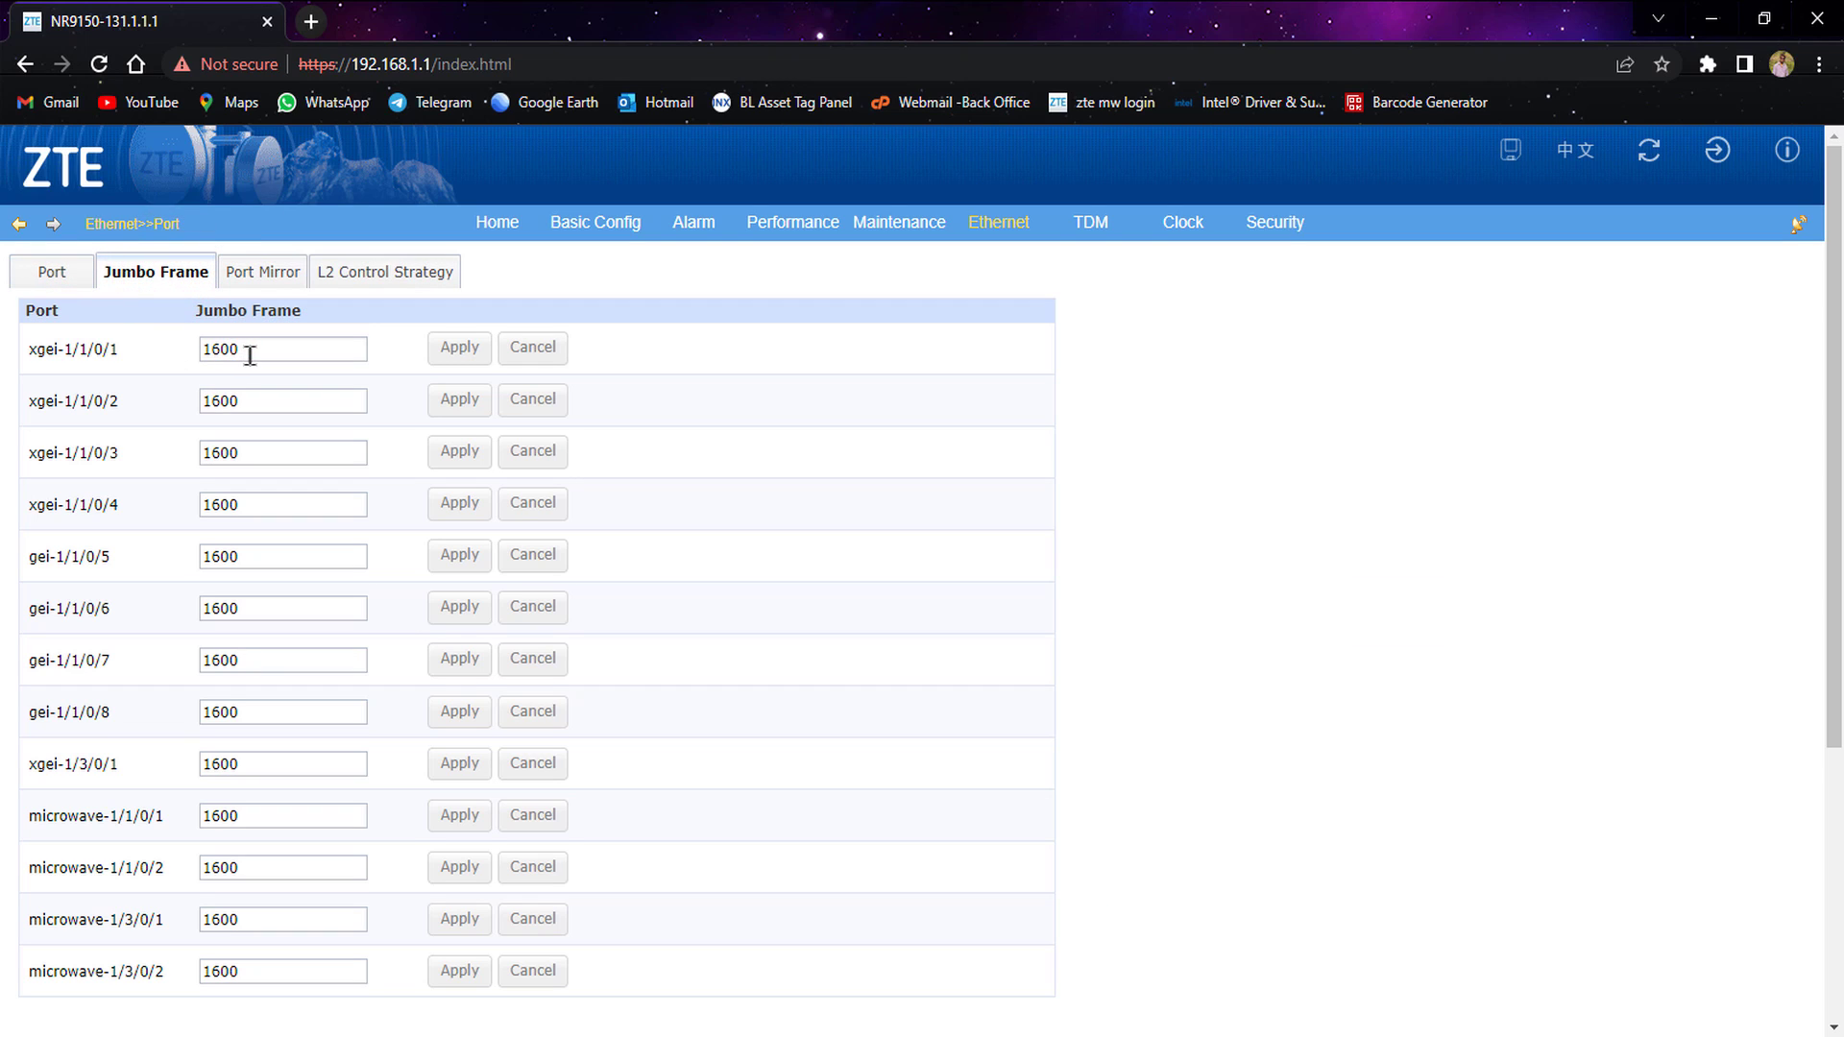
# Step: Enter jumbo frame size 9600 for xgei-1/1/0/1, xgei-1/1/0/2, microwave-1/3/0/1 and microwave-1/3/0/2
pyautogui.doubleClick(247, 352)
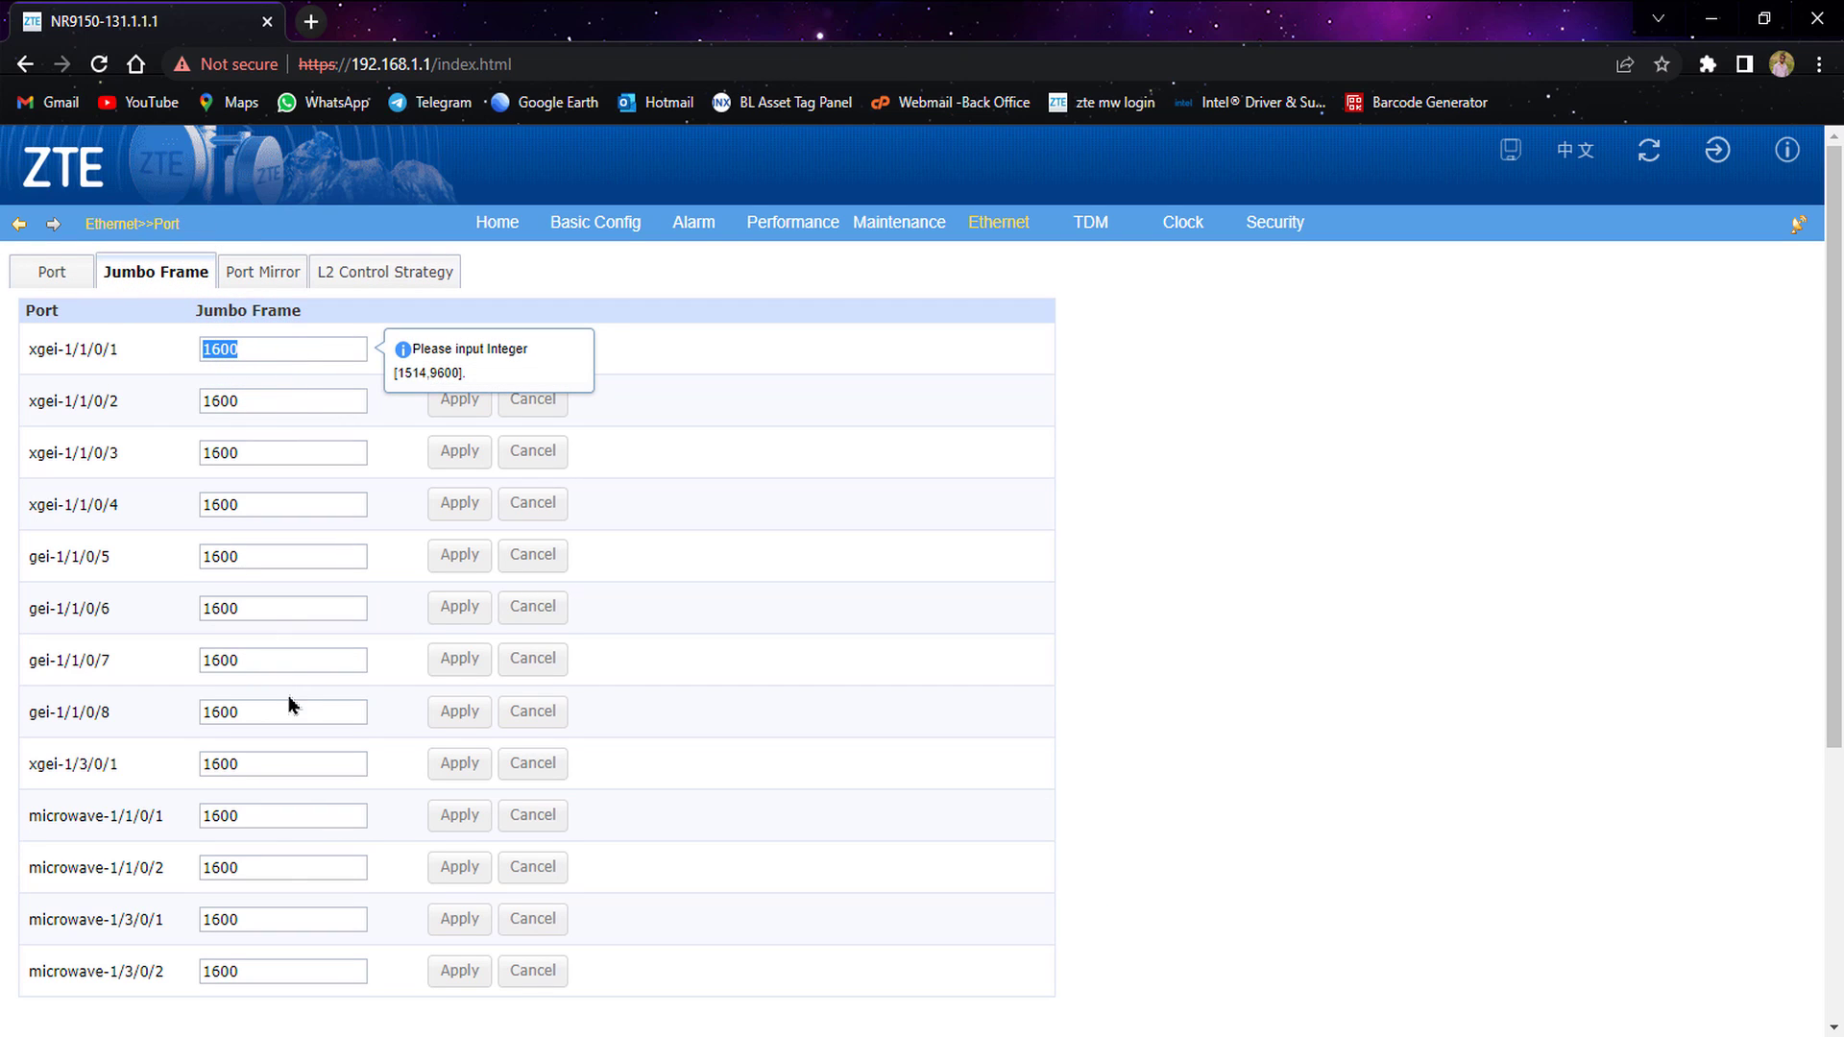
pyautogui.press('BackSpace')
pyautogui.write('96')
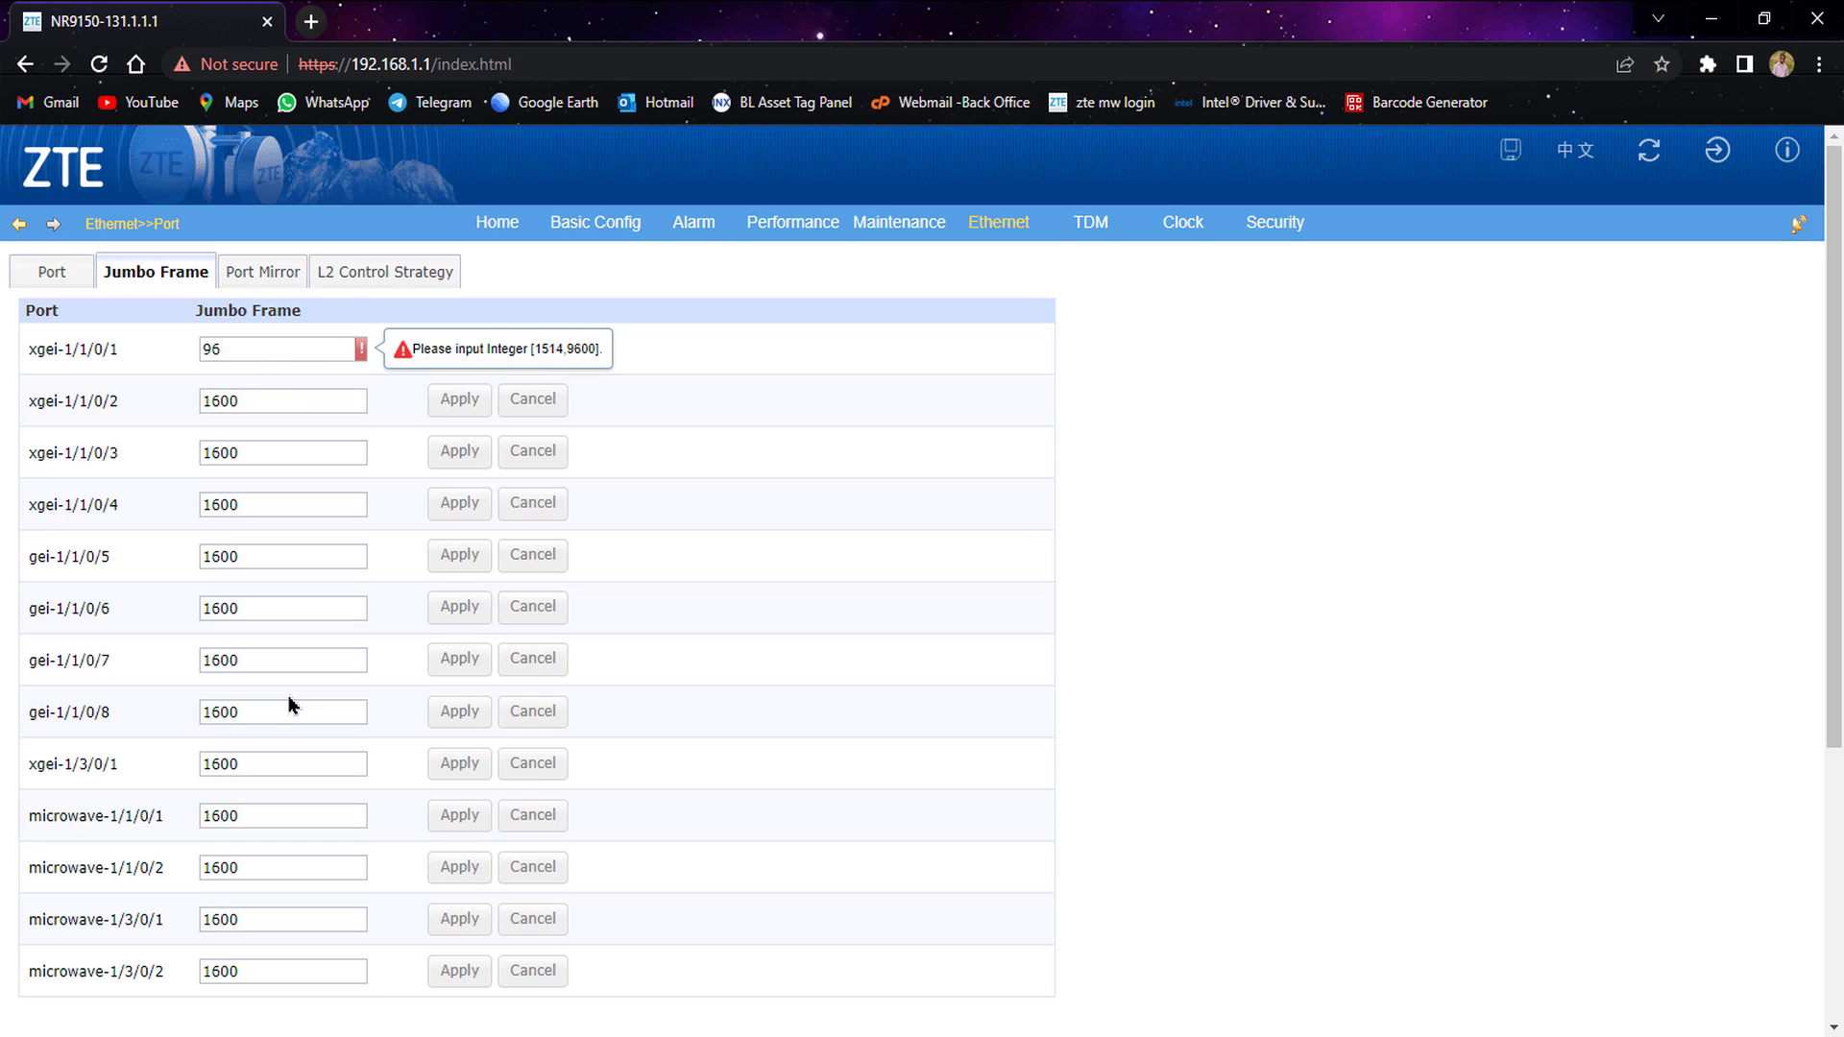
pyautogui.write('00')
pyautogui.doubleClick(256, 340)
pyautogui.press('Tab')
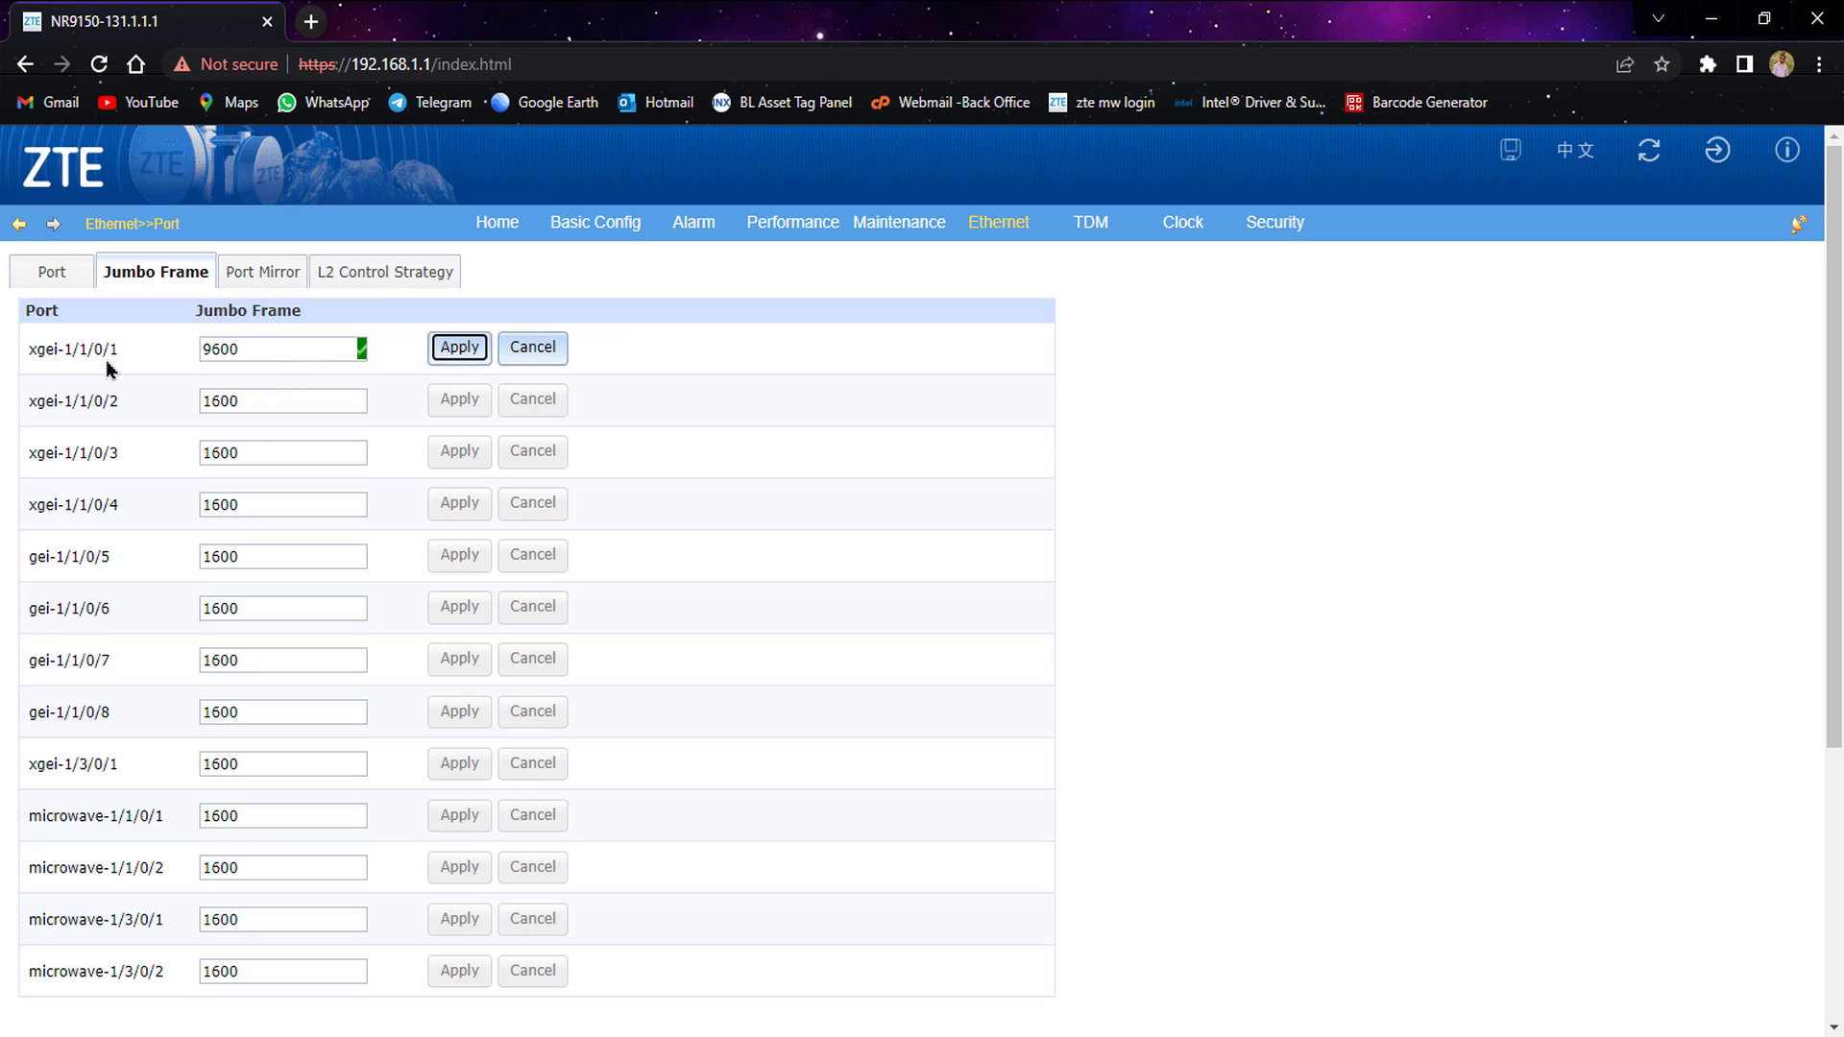
pyautogui.doubleClick(256, 402)
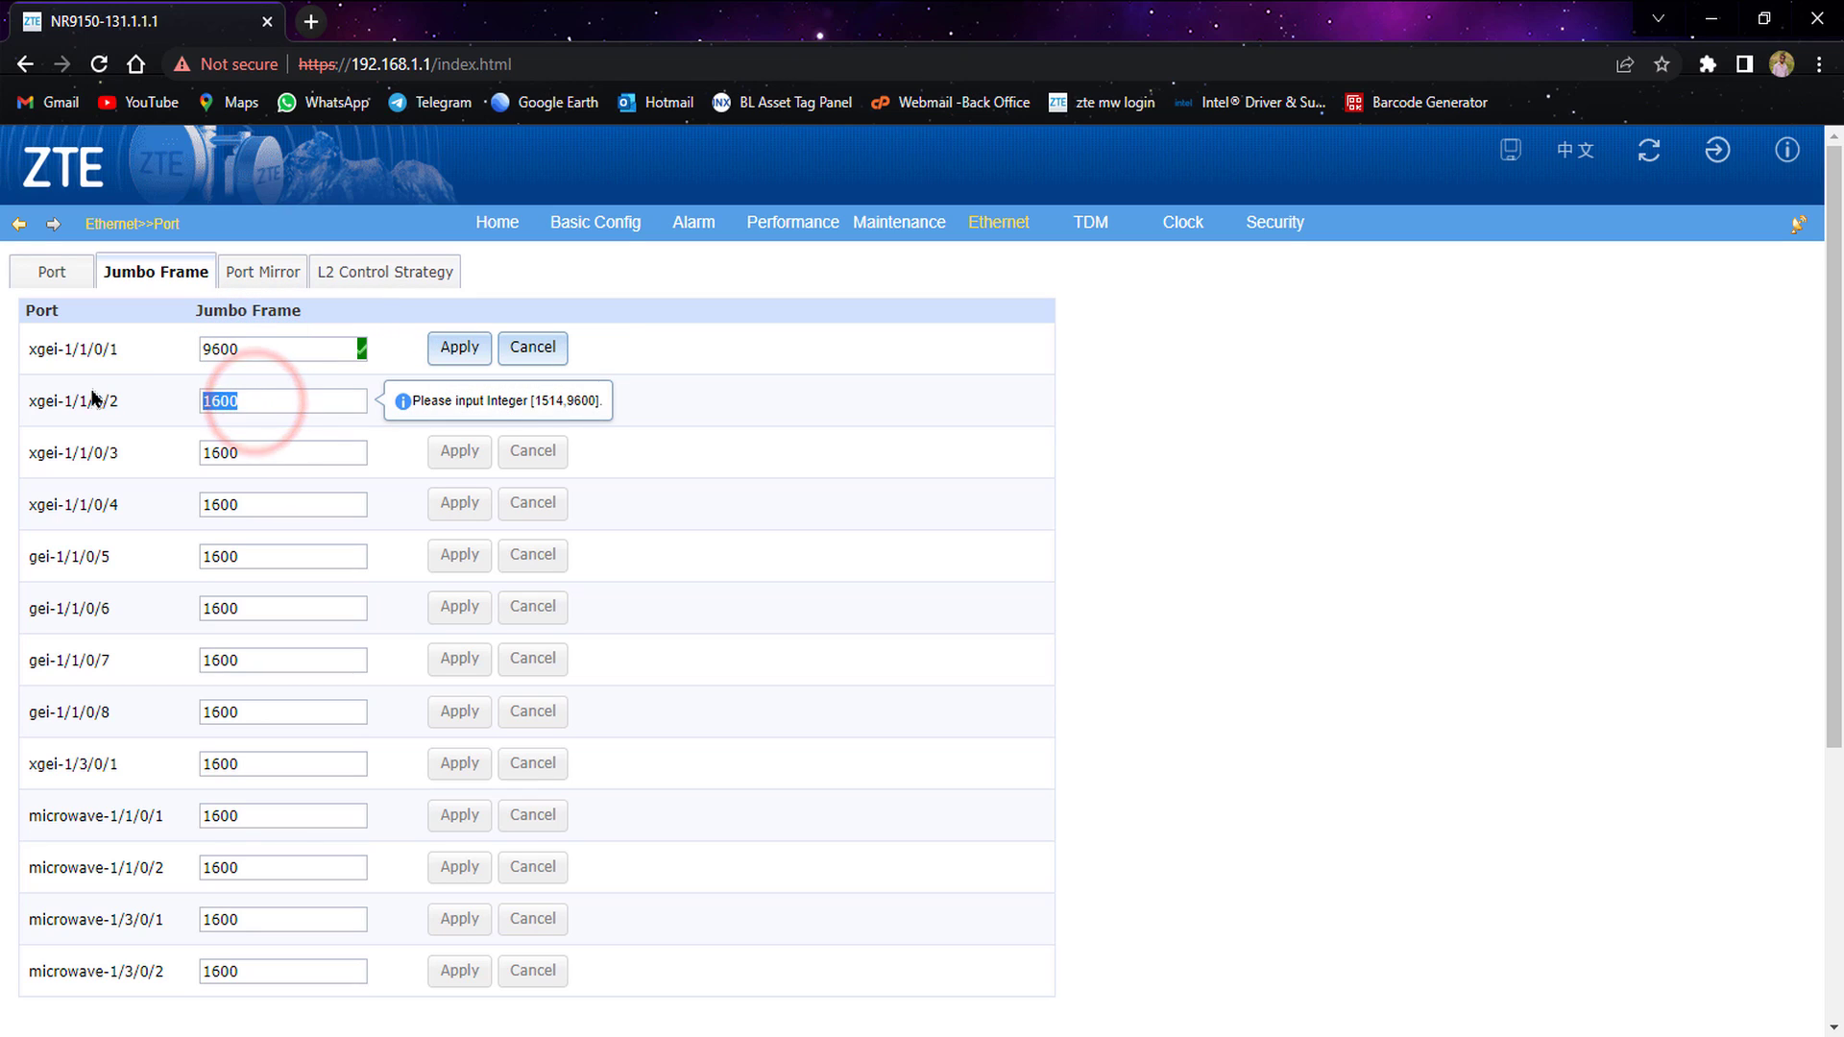
pyautogui.write('9600')
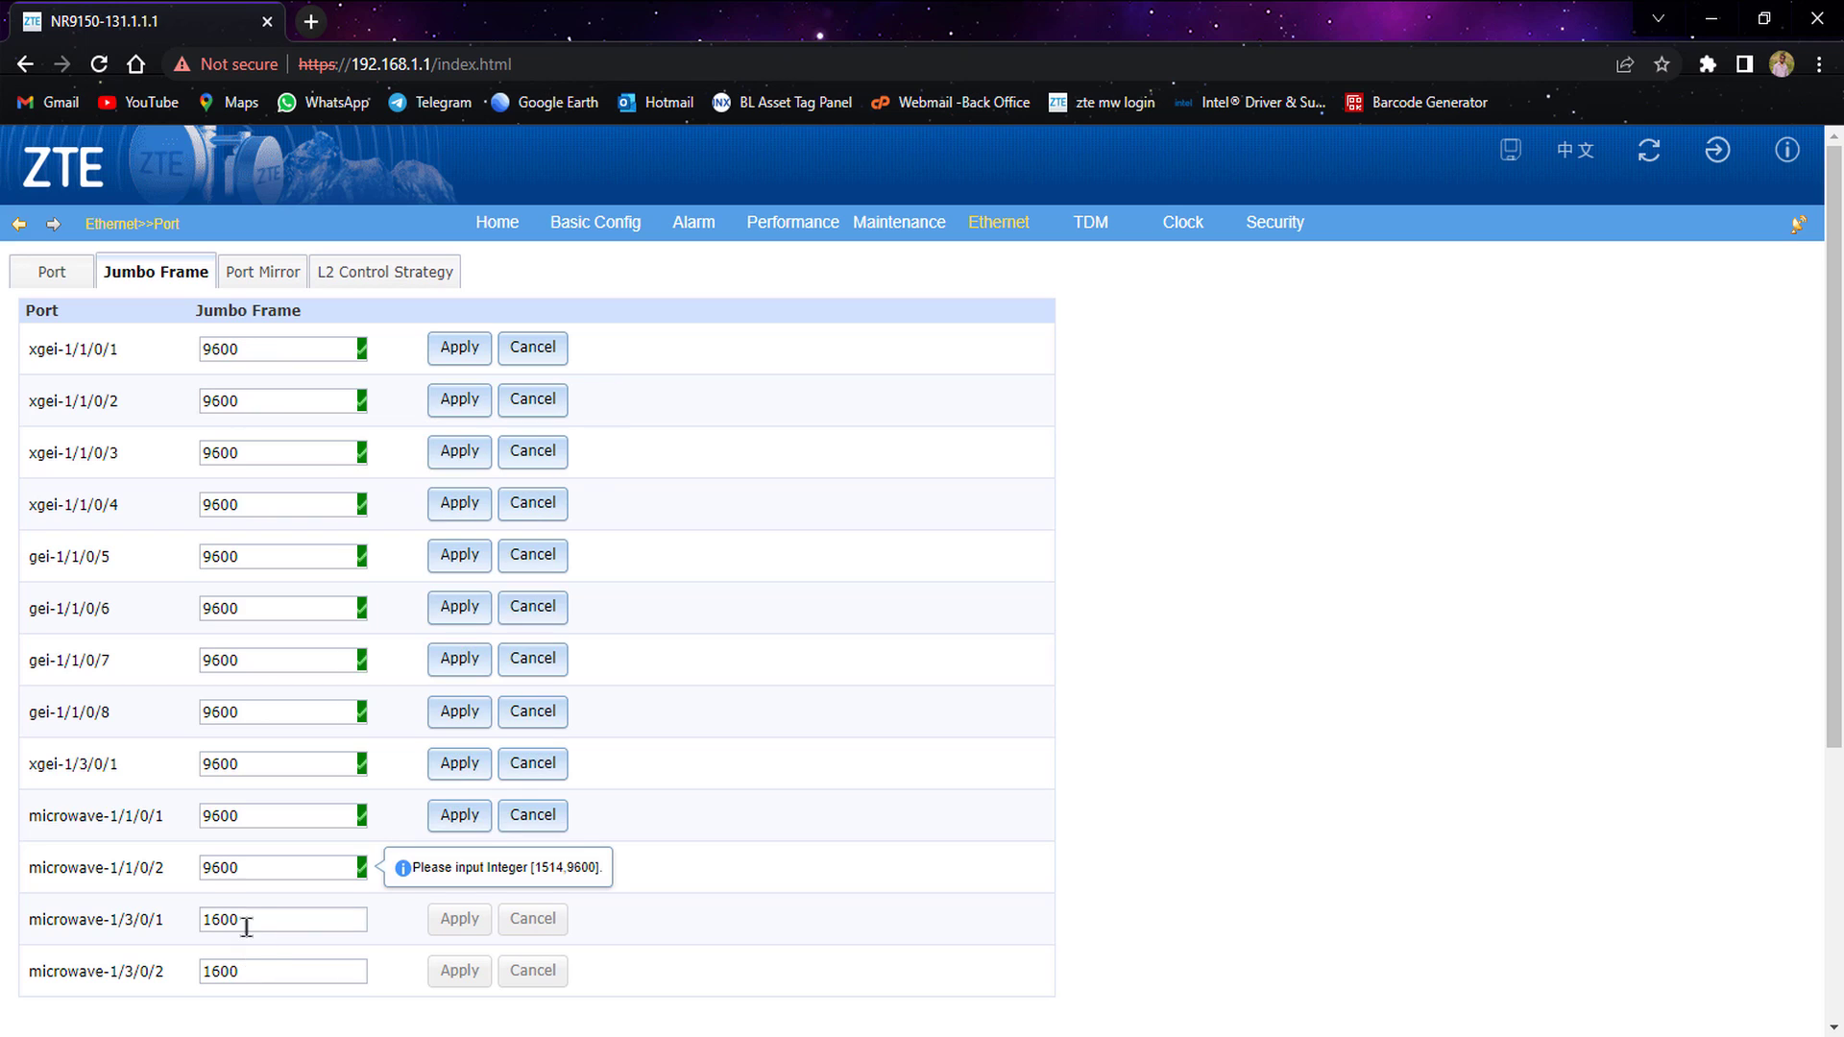
pyautogui.doubleClick(246, 922)
pyautogui.write('9600')
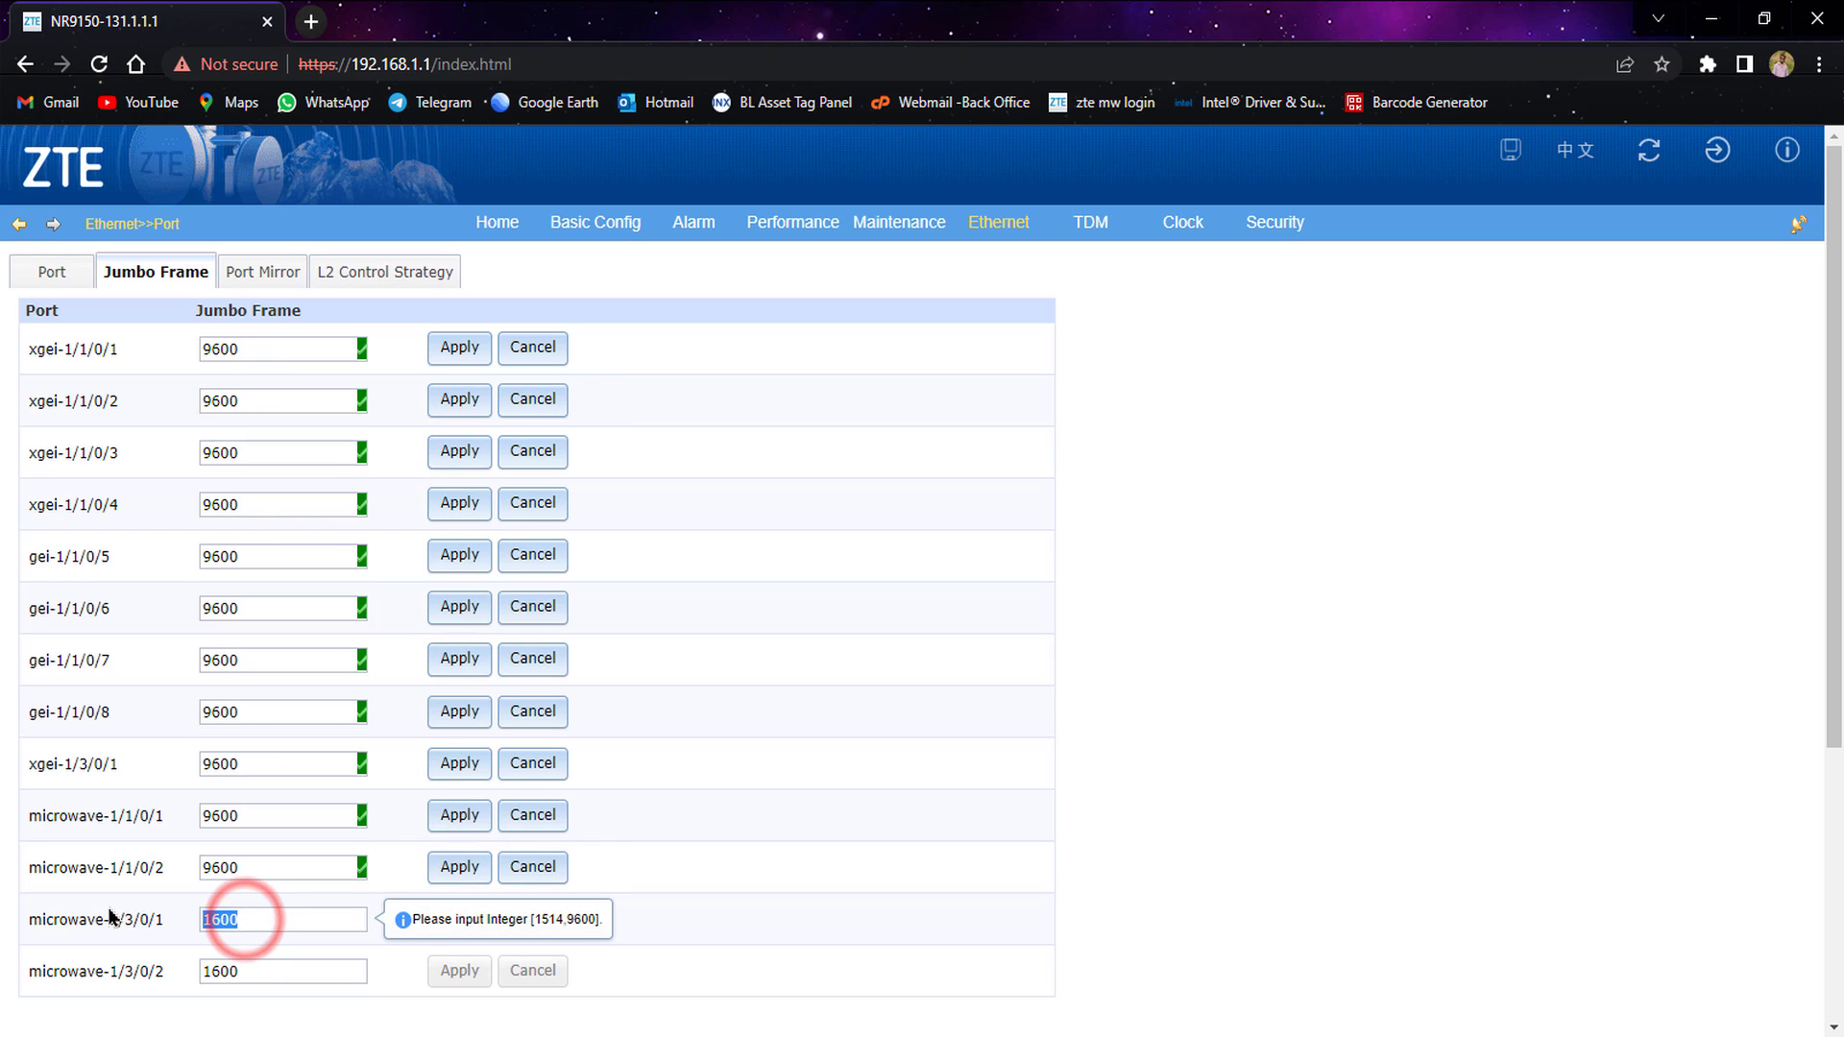
pyautogui.doubleClick(245, 971)
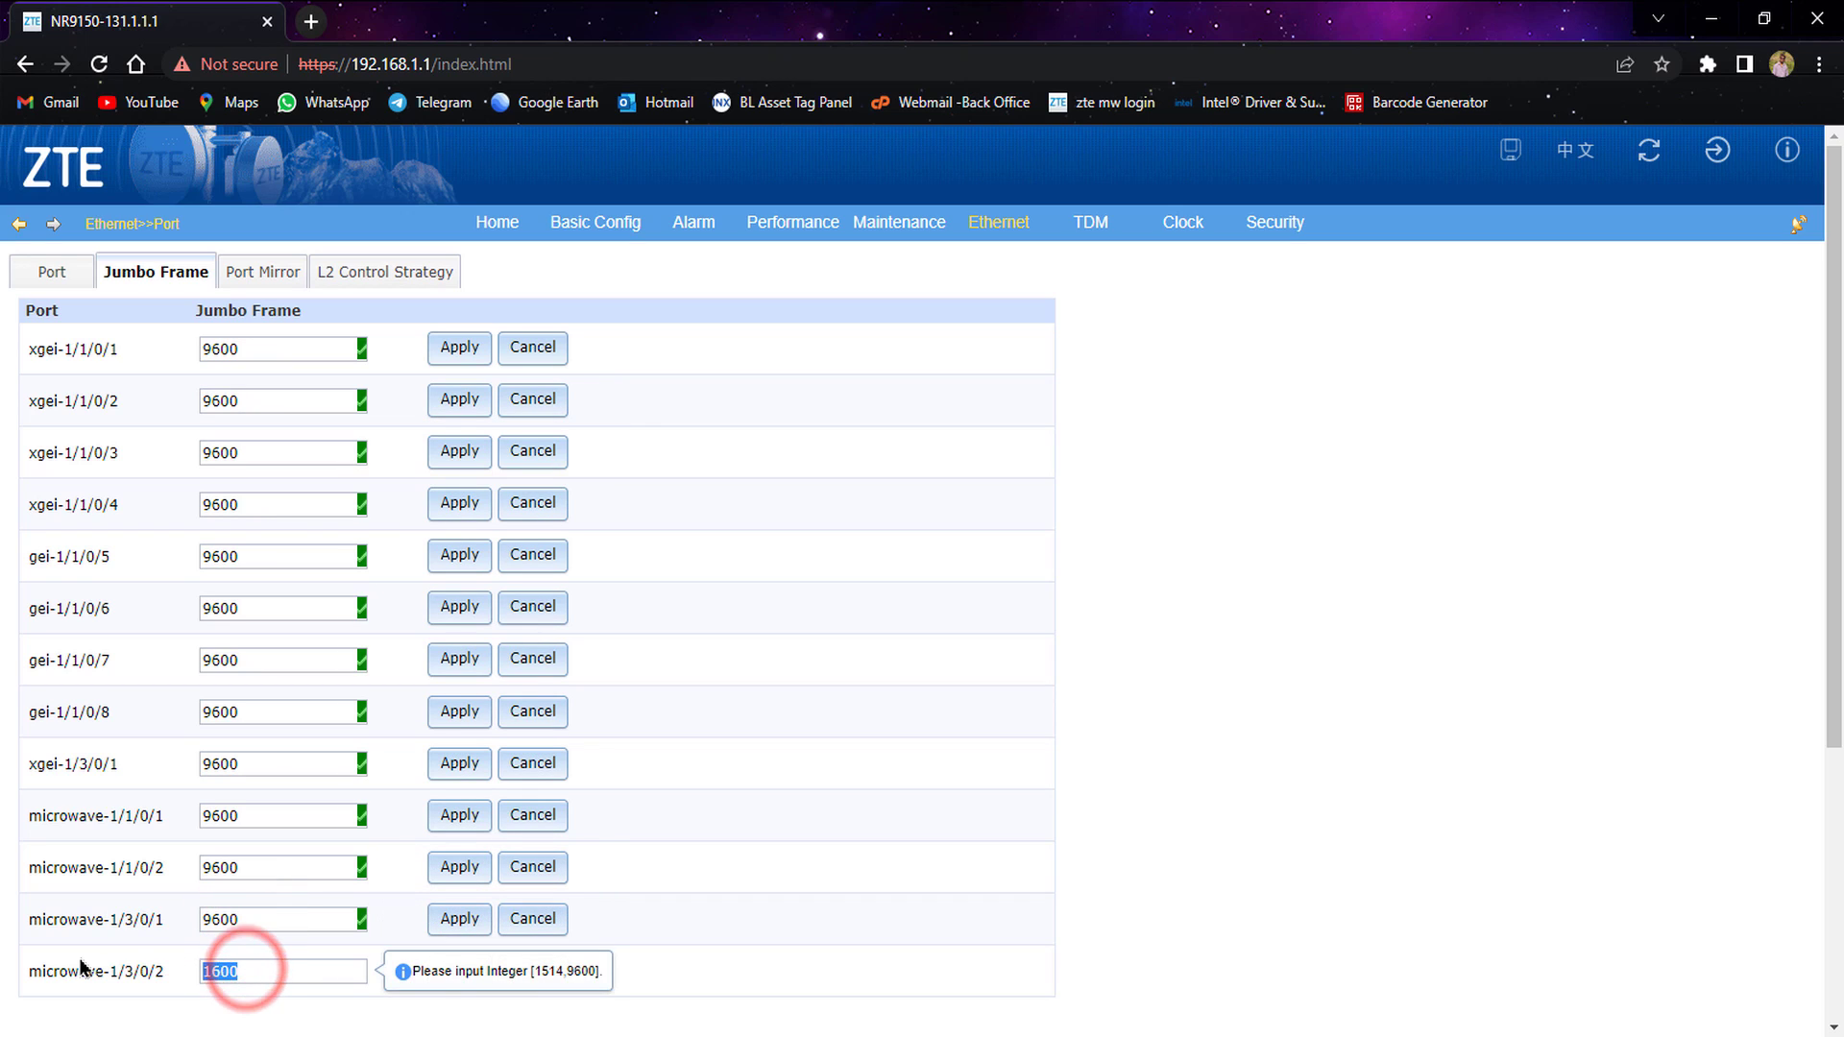
pyautogui.write('9600')
# Step: Apply the 9600 jumbo frame size on each edited port row
pyautogui.scroll(-2, 294, 926)
pyautogui.scroll(-2, 295, 926)
pyautogui.scroll(3, 378, 584)
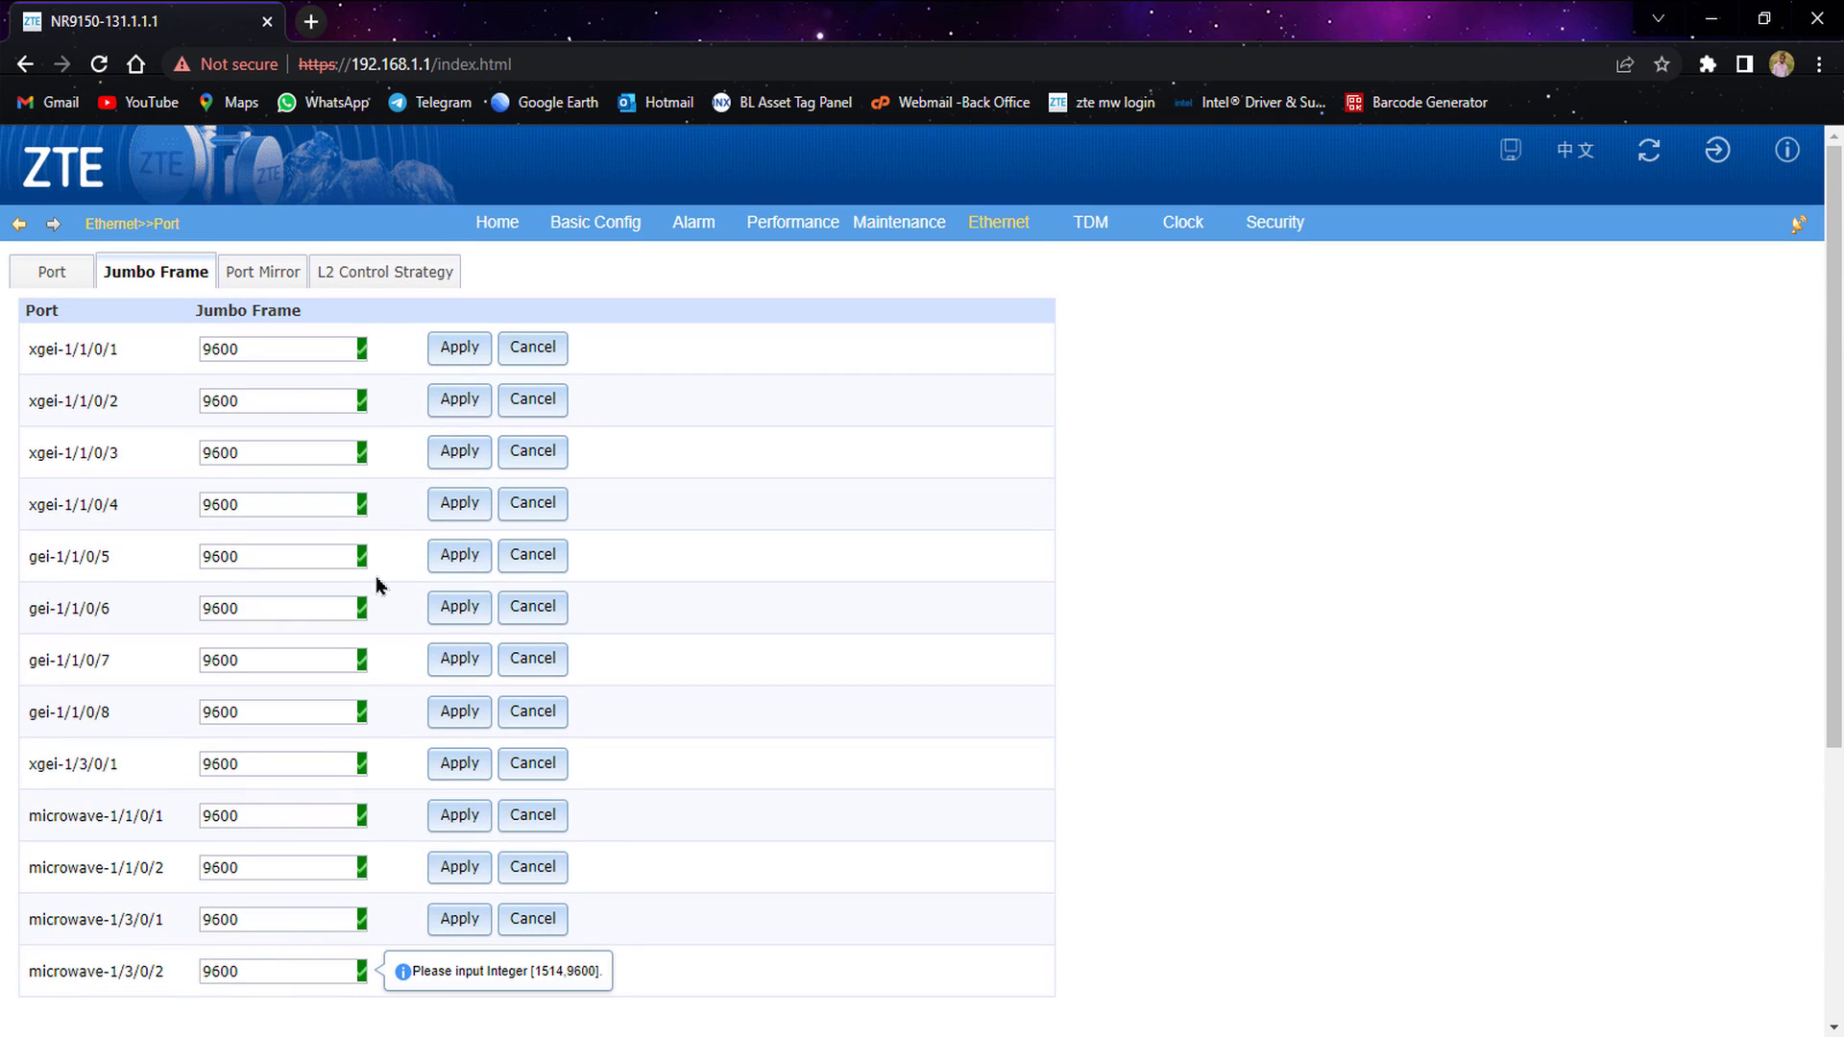
pyautogui.click(447, 346)
pyautogui.click(459, 918)
pyautogui.click(459, 970)
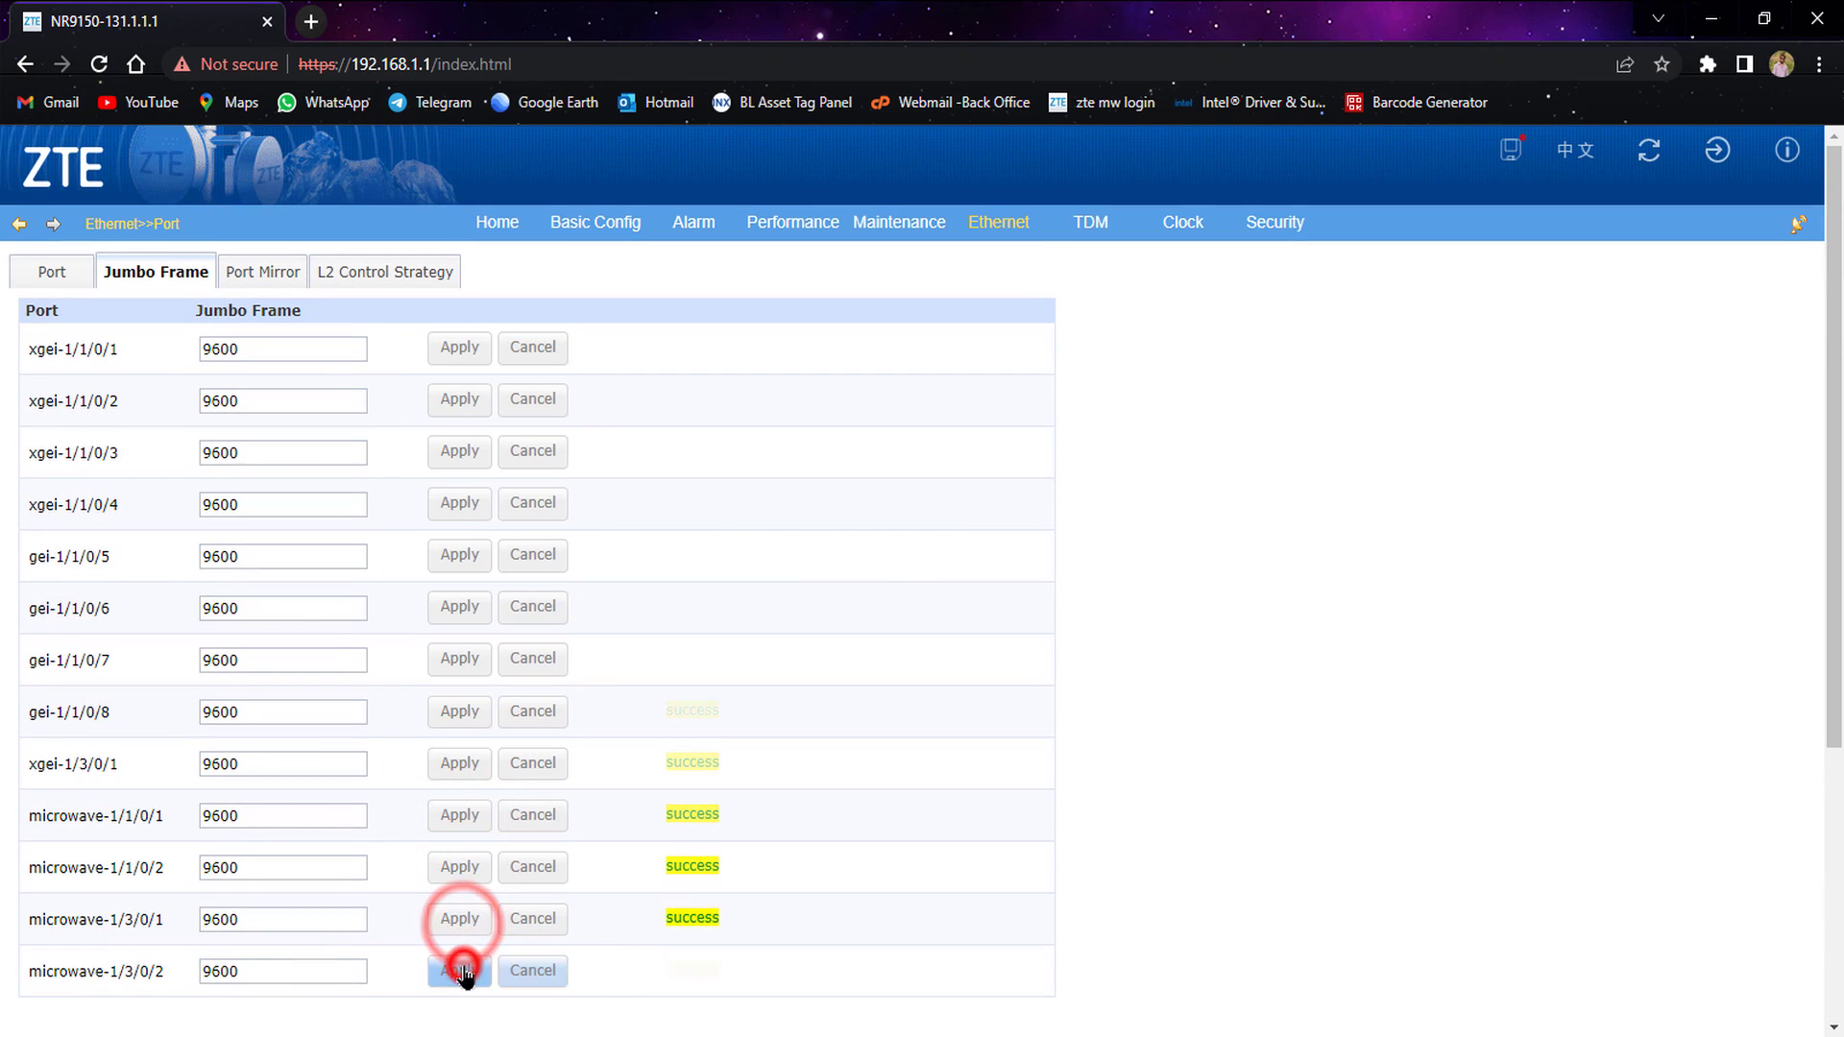
# Step: Save the jumbo frame configuration to the device and confirm
pyautogui.click(1511, 150)
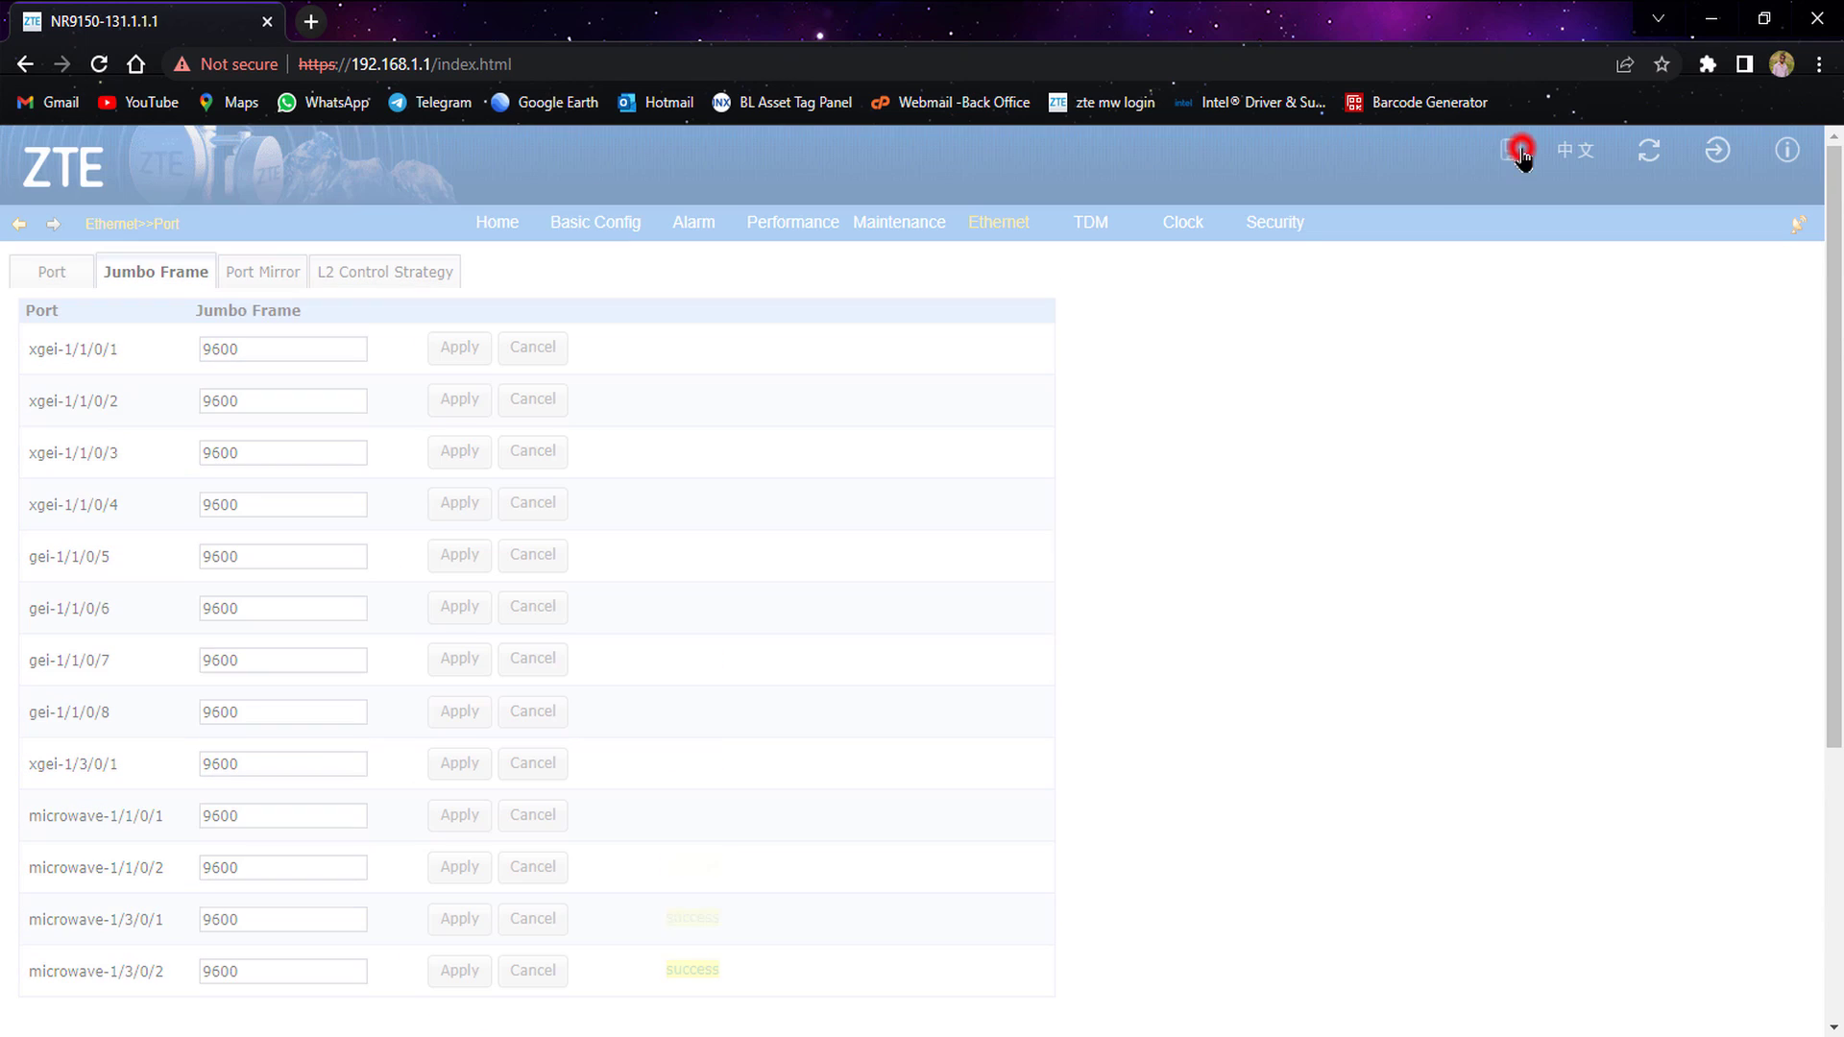
pyautogui.click(1024, 625)
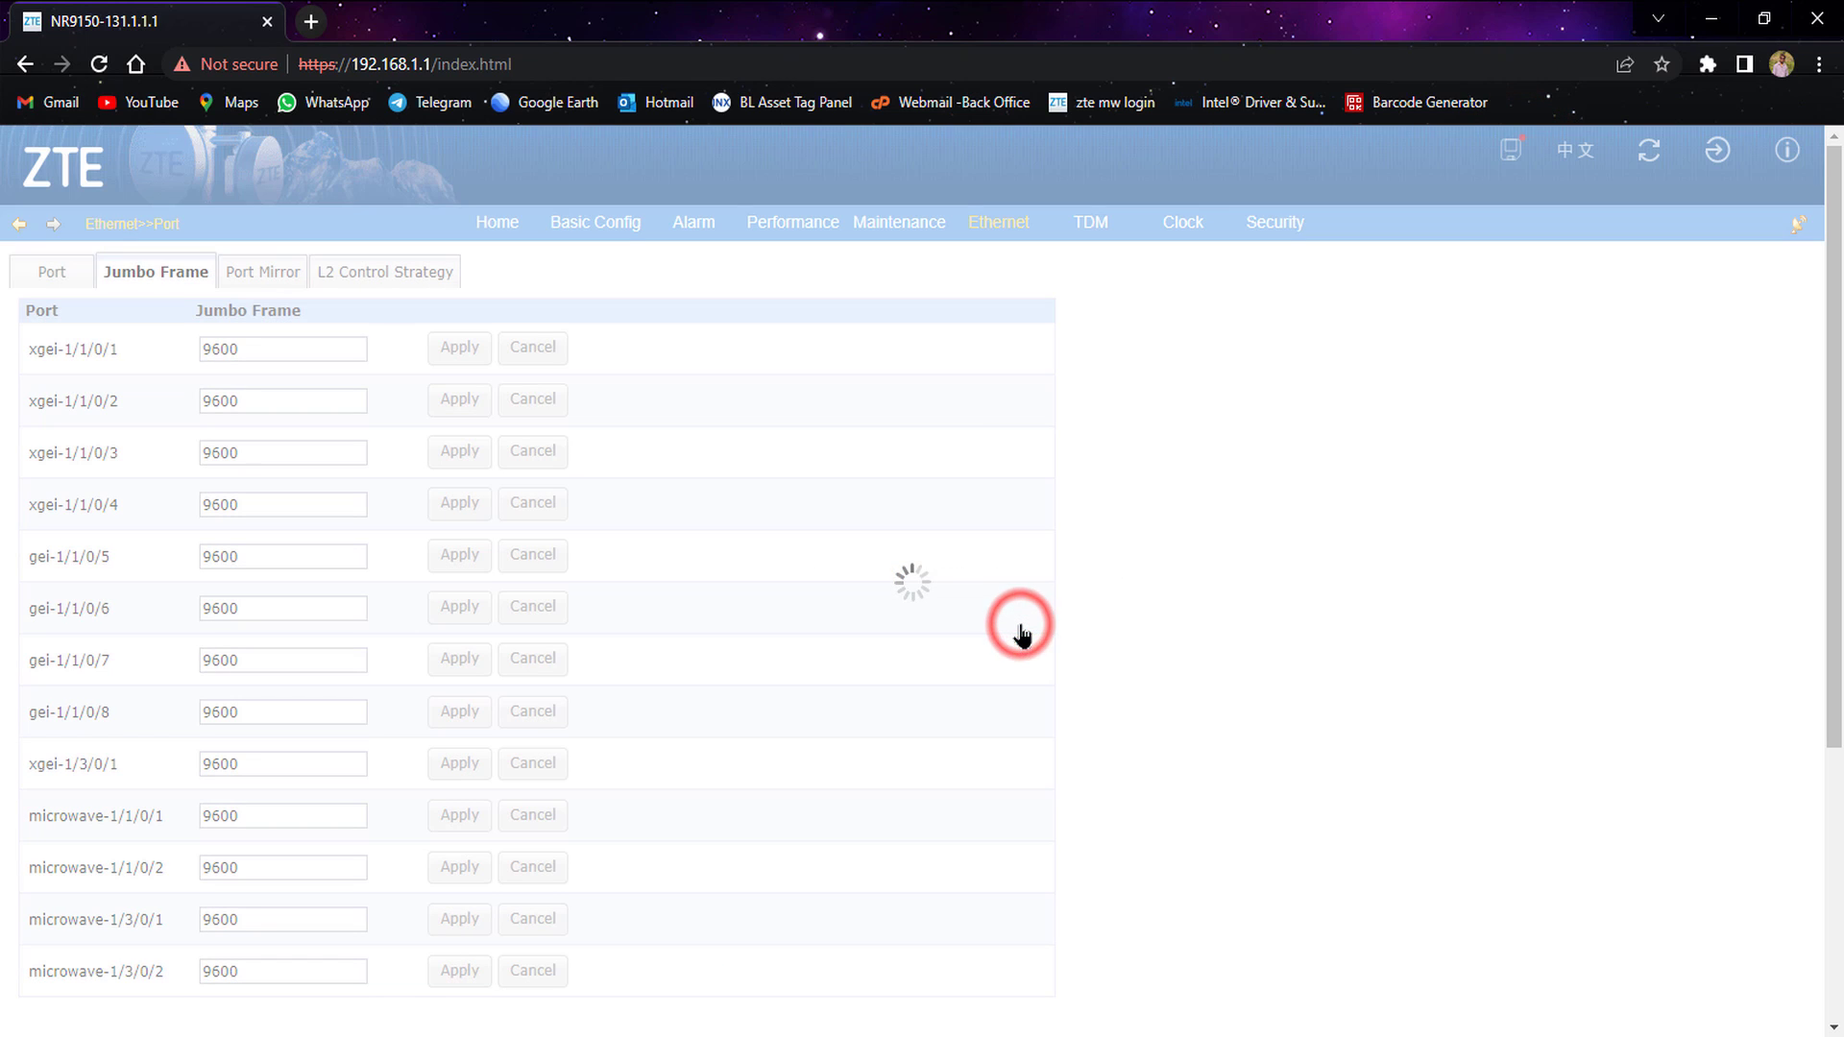
pyautogui.click(1020, 623)
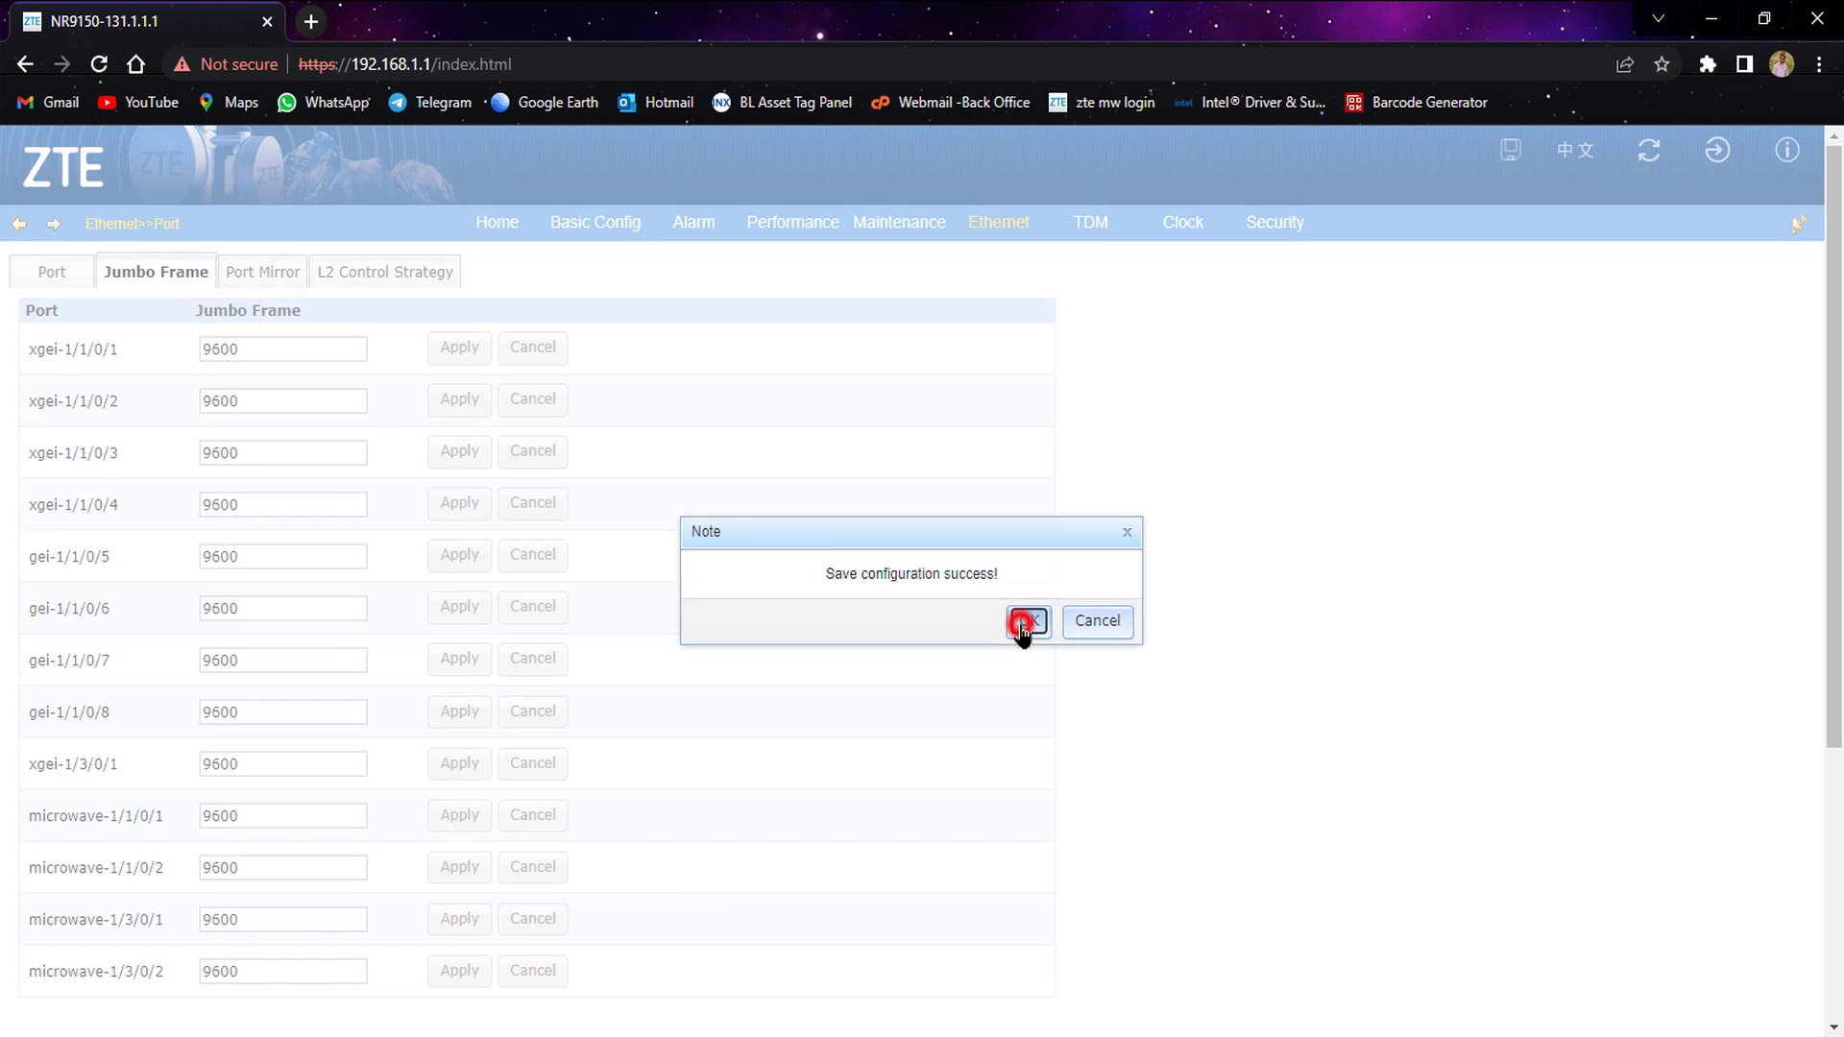
pyautogui.click(981, 234)
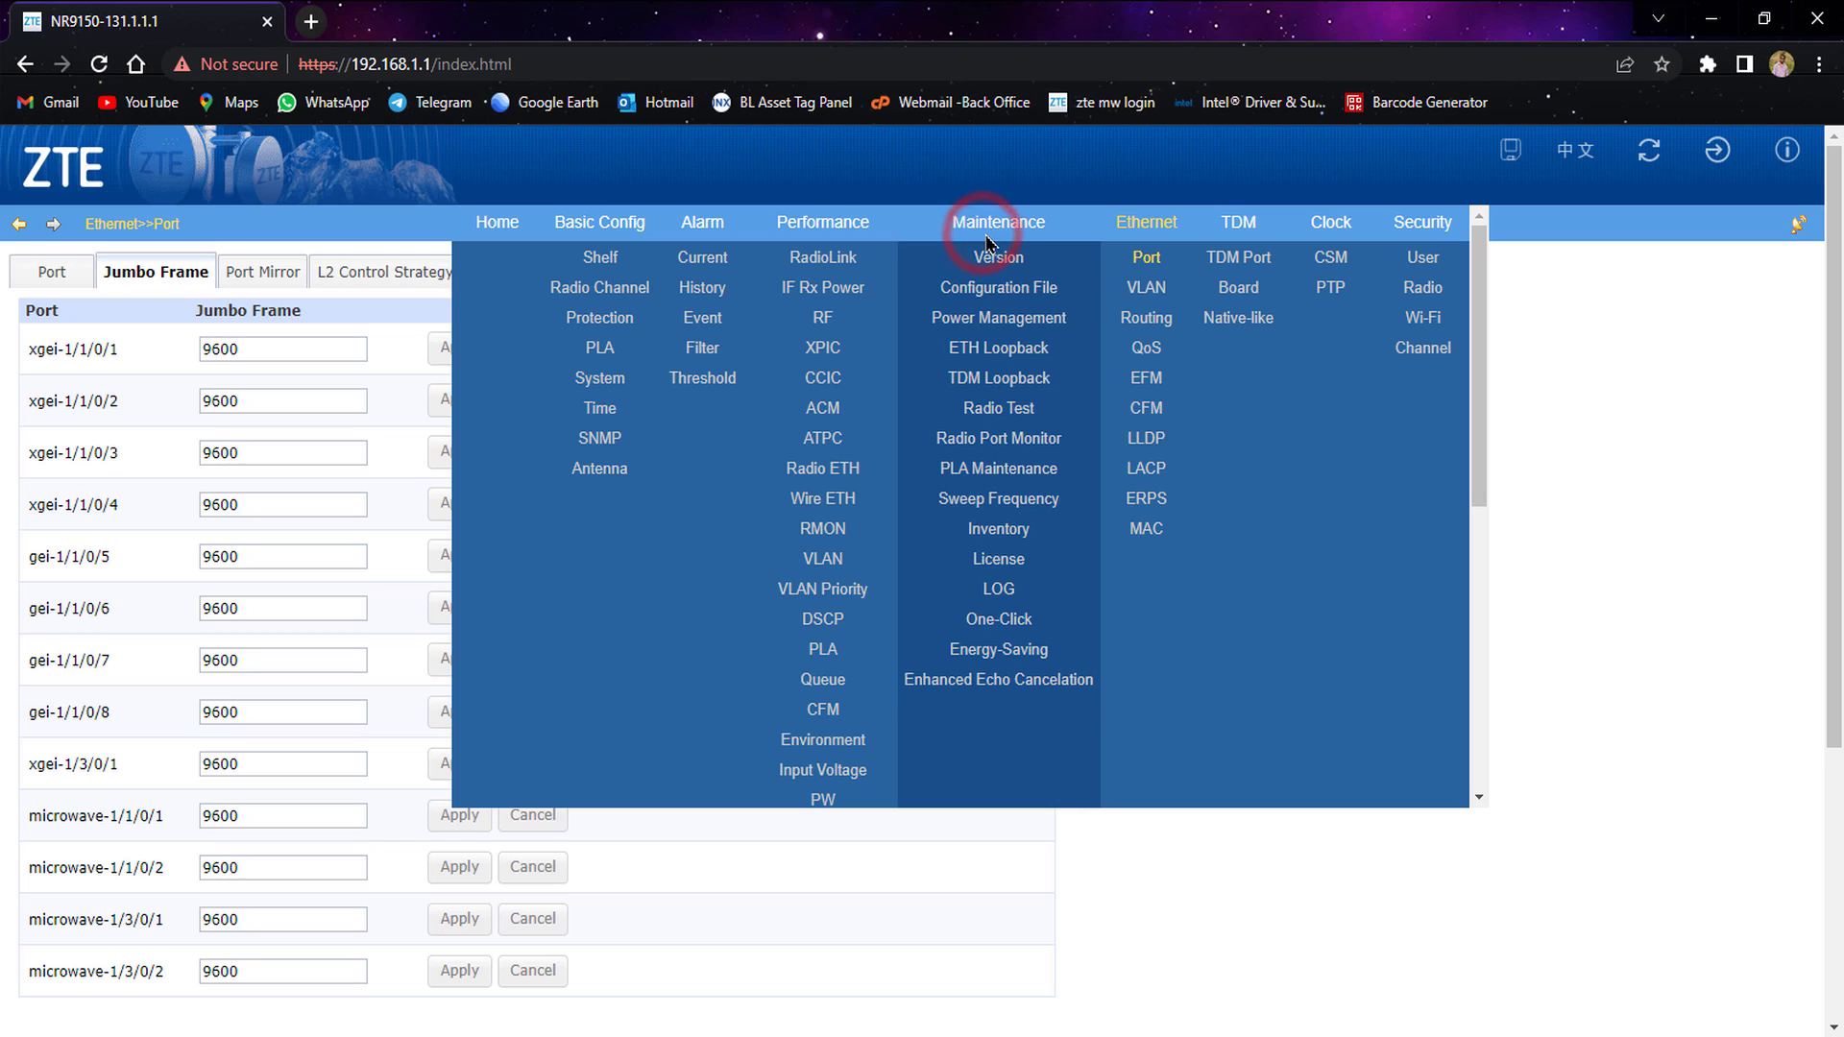
# Step: Open Ethernet > VLAN and start a new VLAN entry for port xgei-1/1/0/1
pyautogui.click(1146, 288)
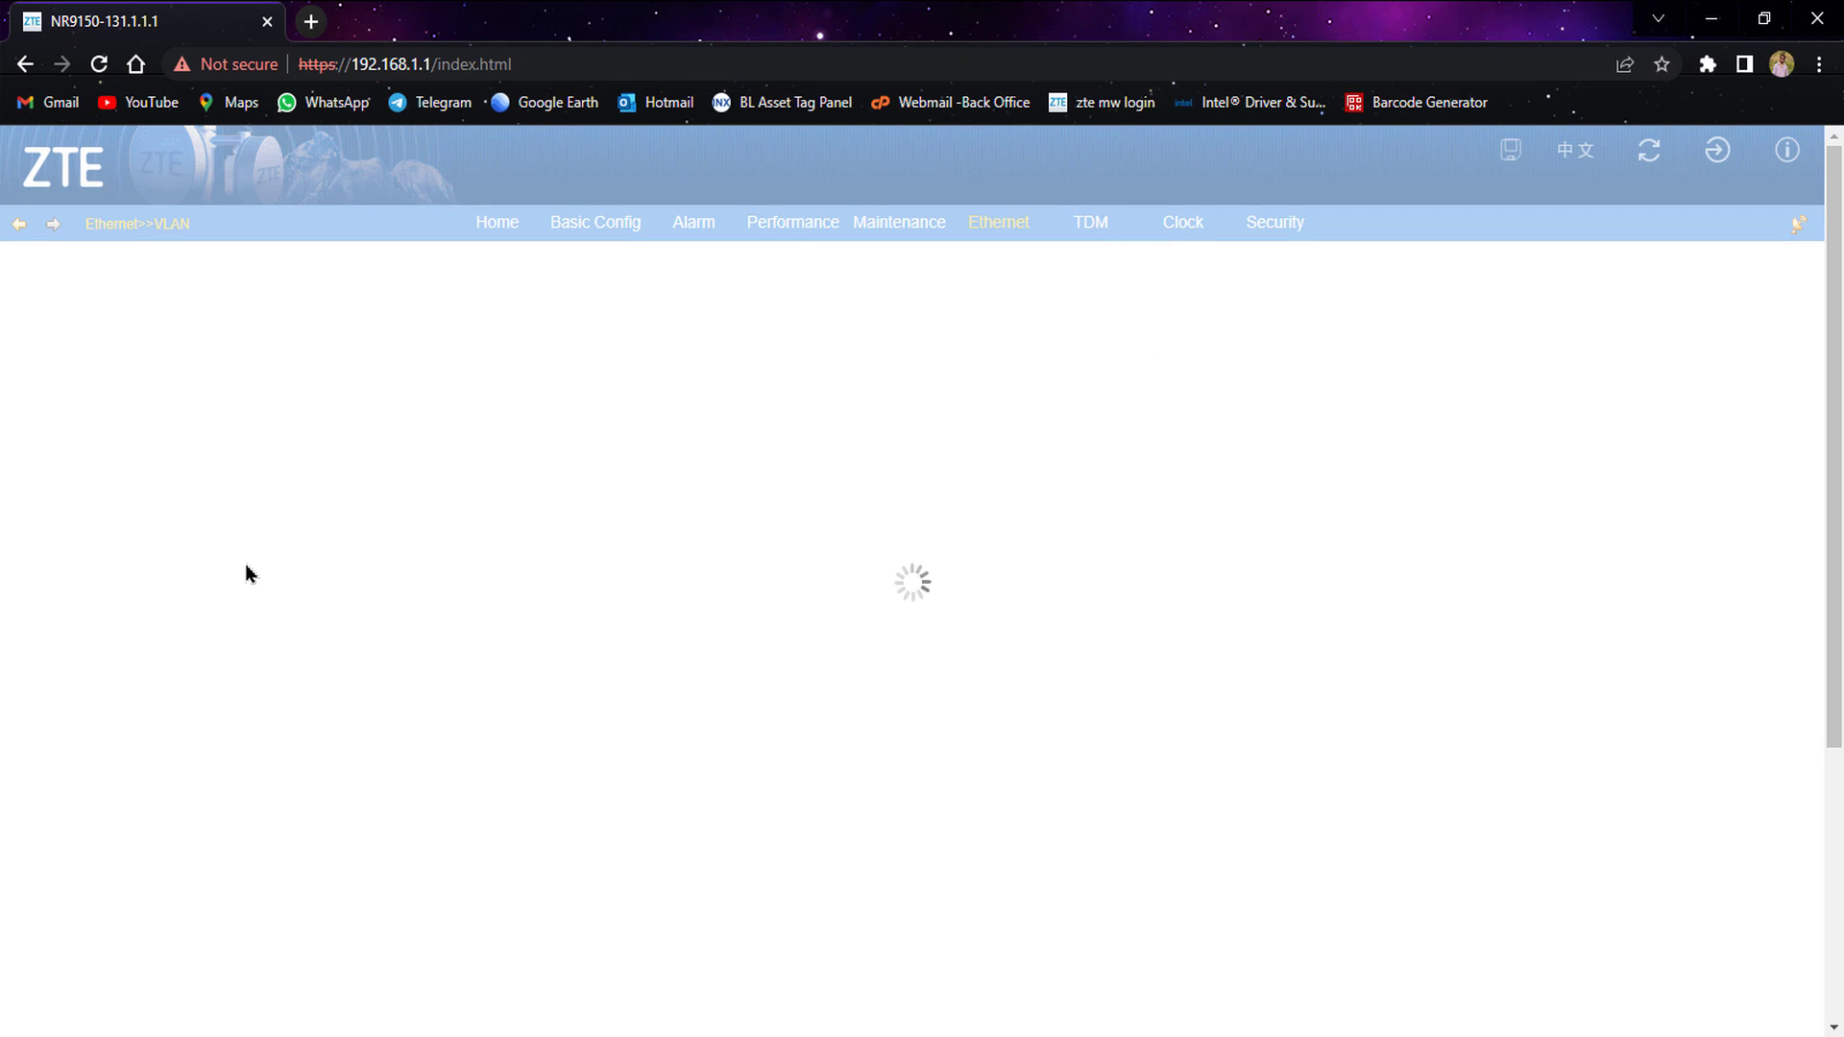
pyautogui.click(74, 306)
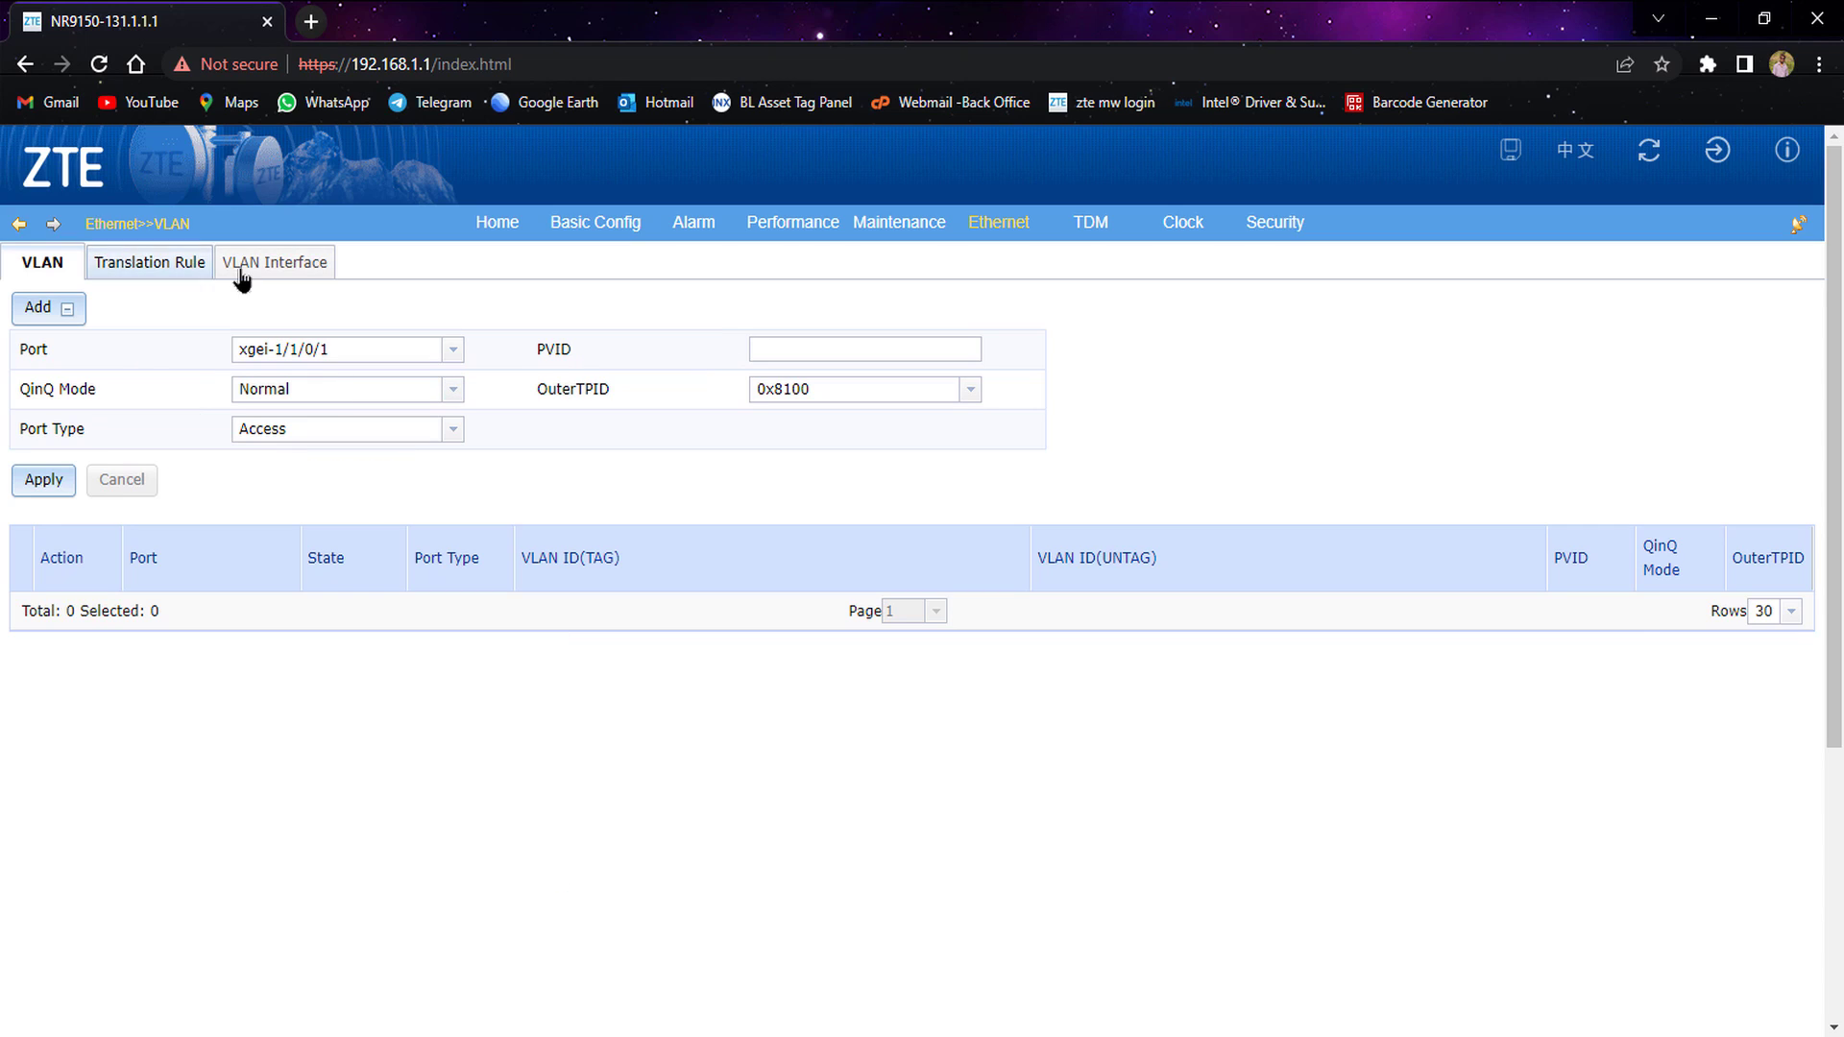
# Step: Add a new VLAN interface and fill in IPv4 address 10.21.184.163 copied from the spreadsheet
pyautogui.click(250, 276)
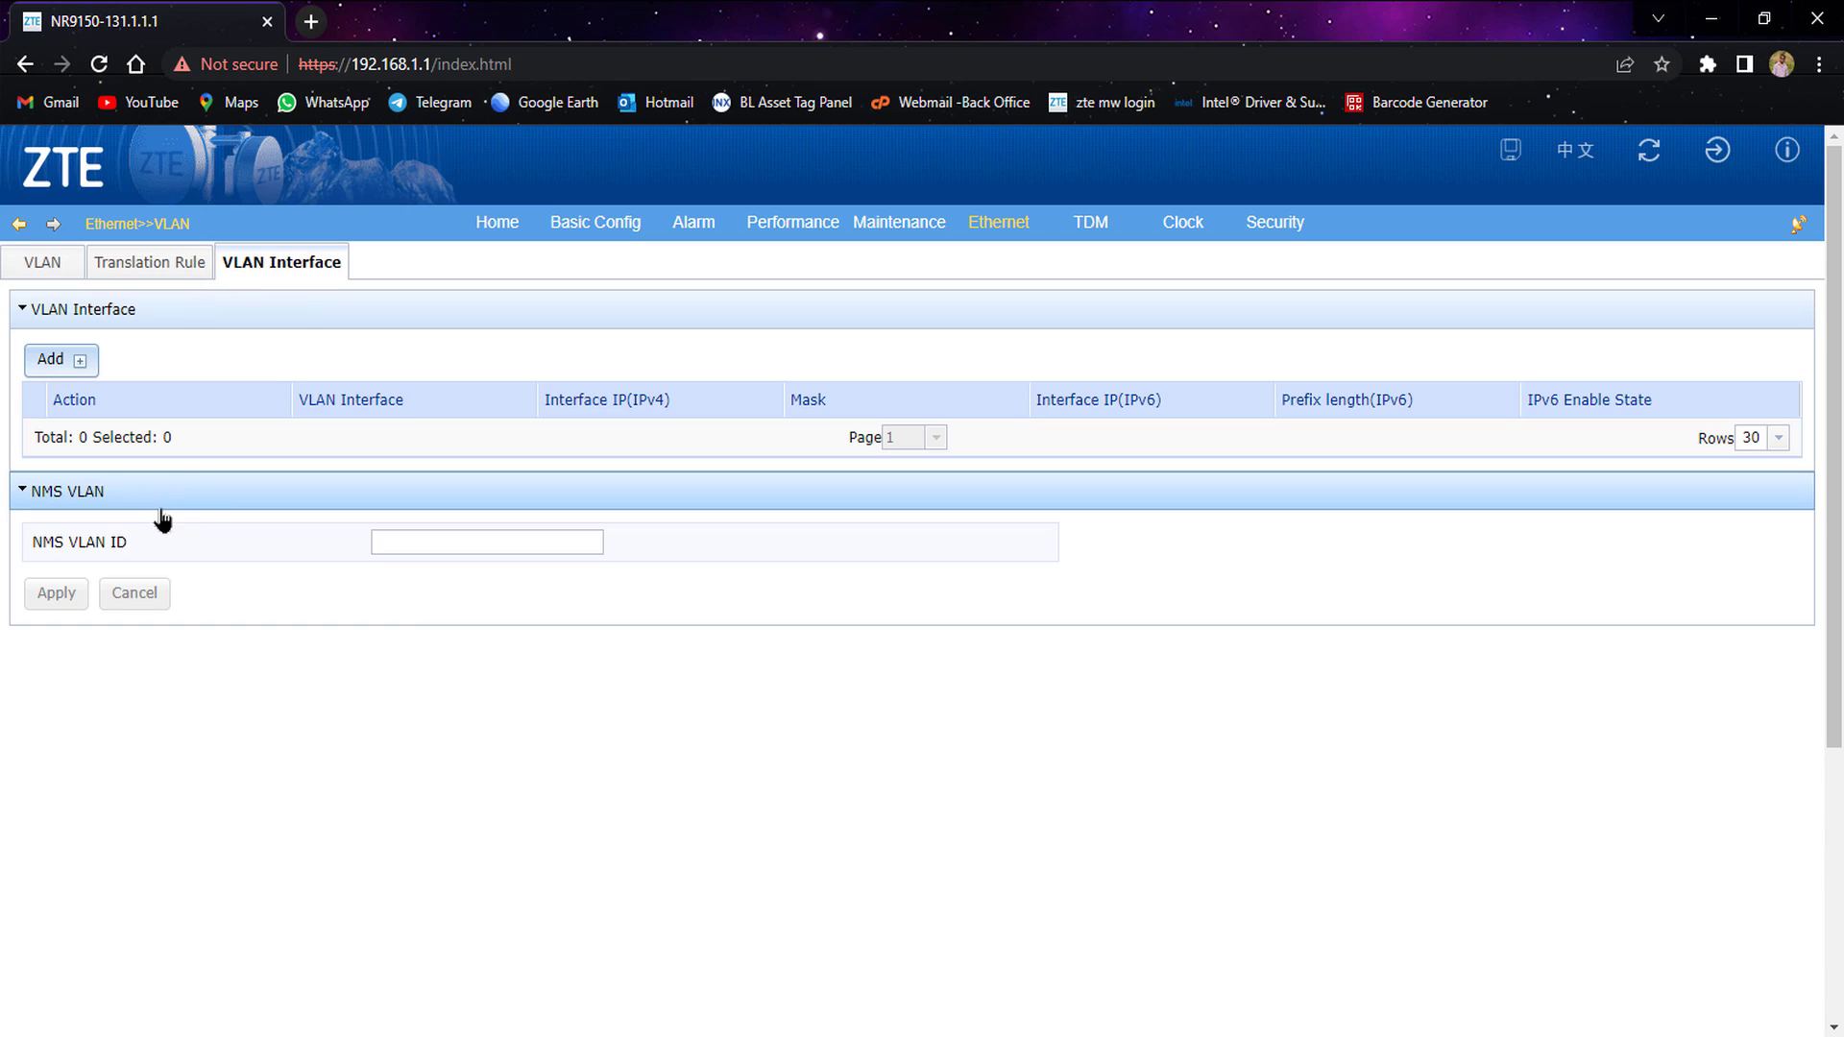
pyautogui.click(57, 360)
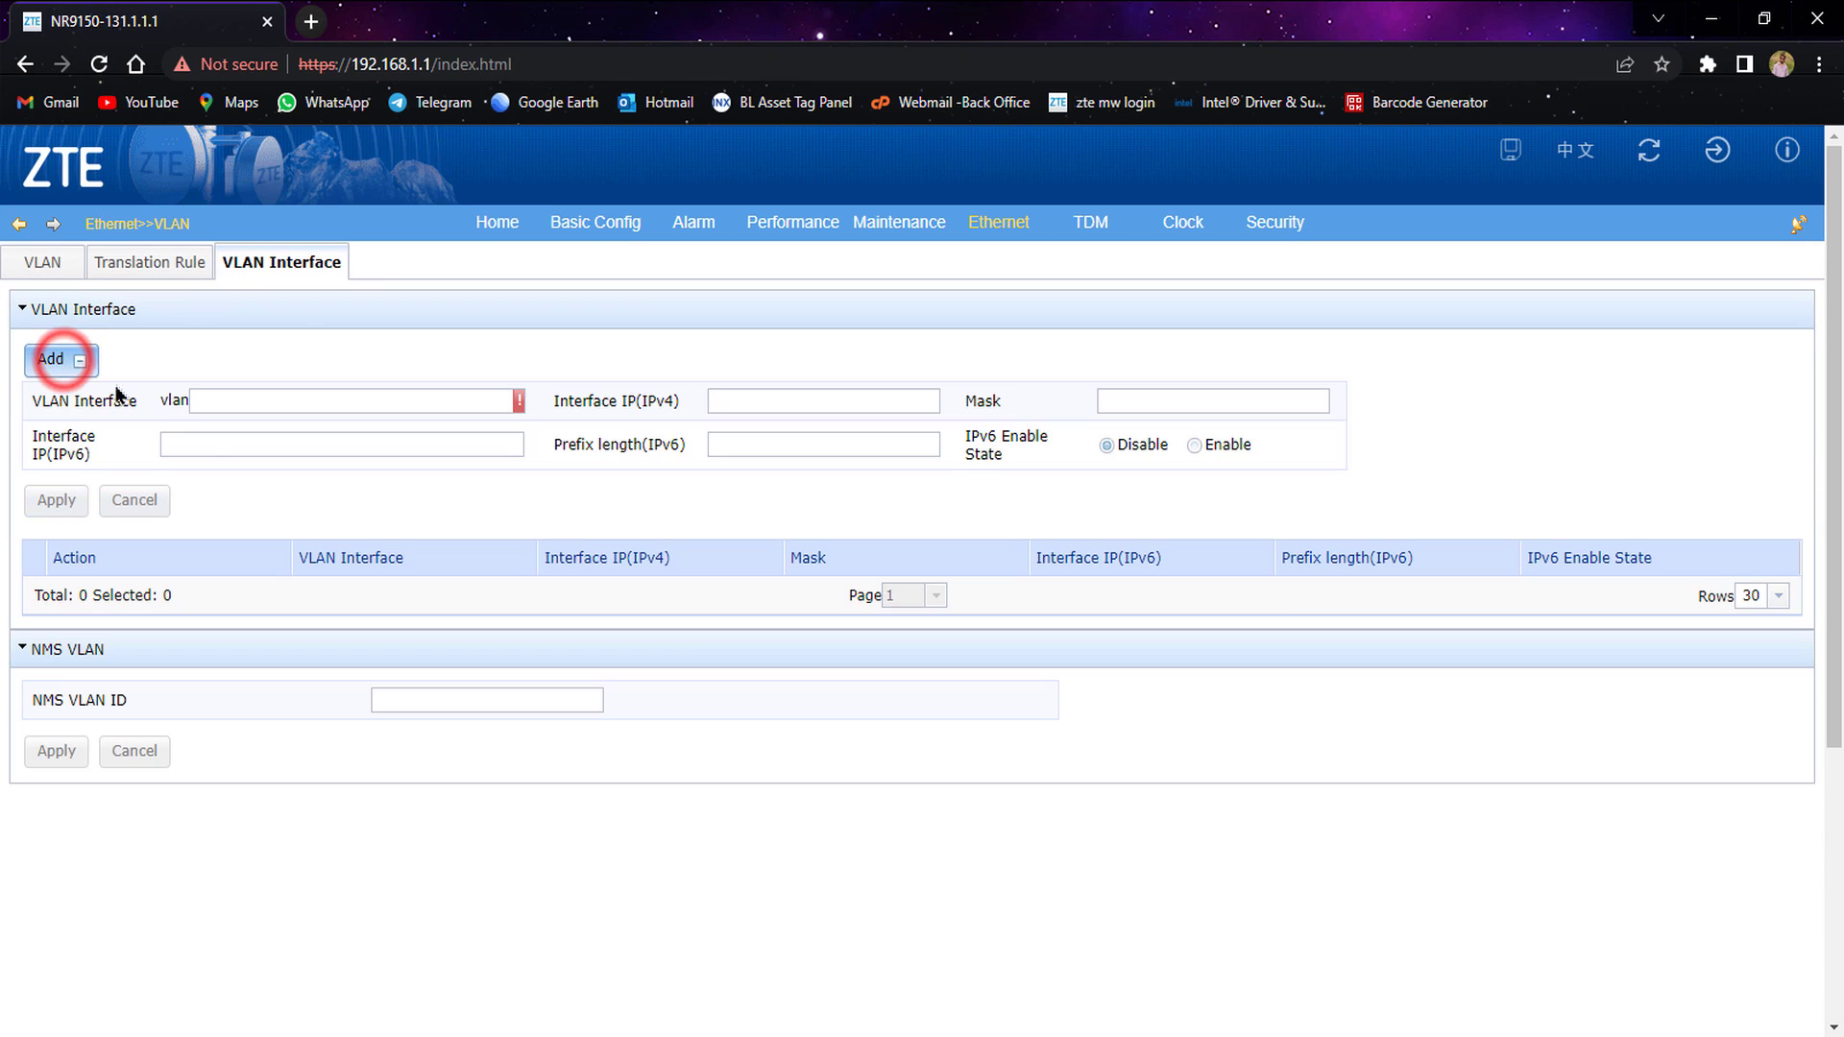
pyautogui.click(272, 395)
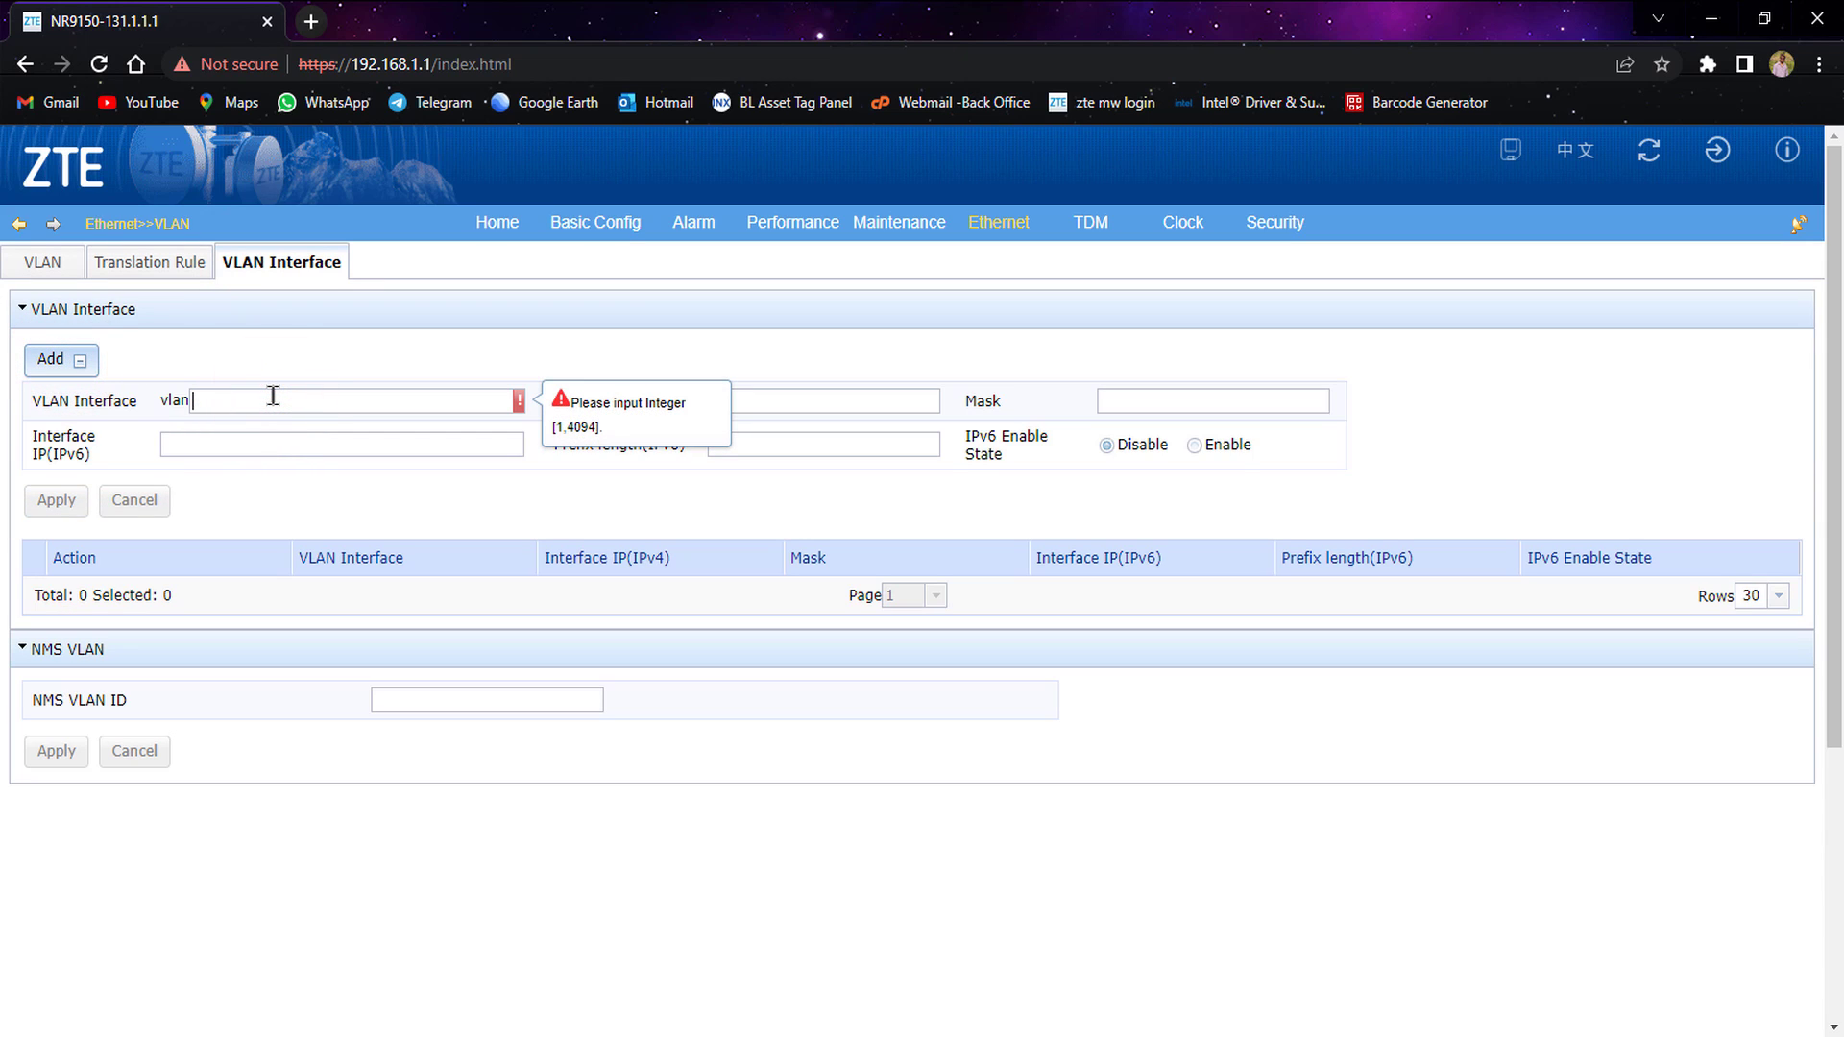
pyautogui.hotkey('alt', 'Tab')
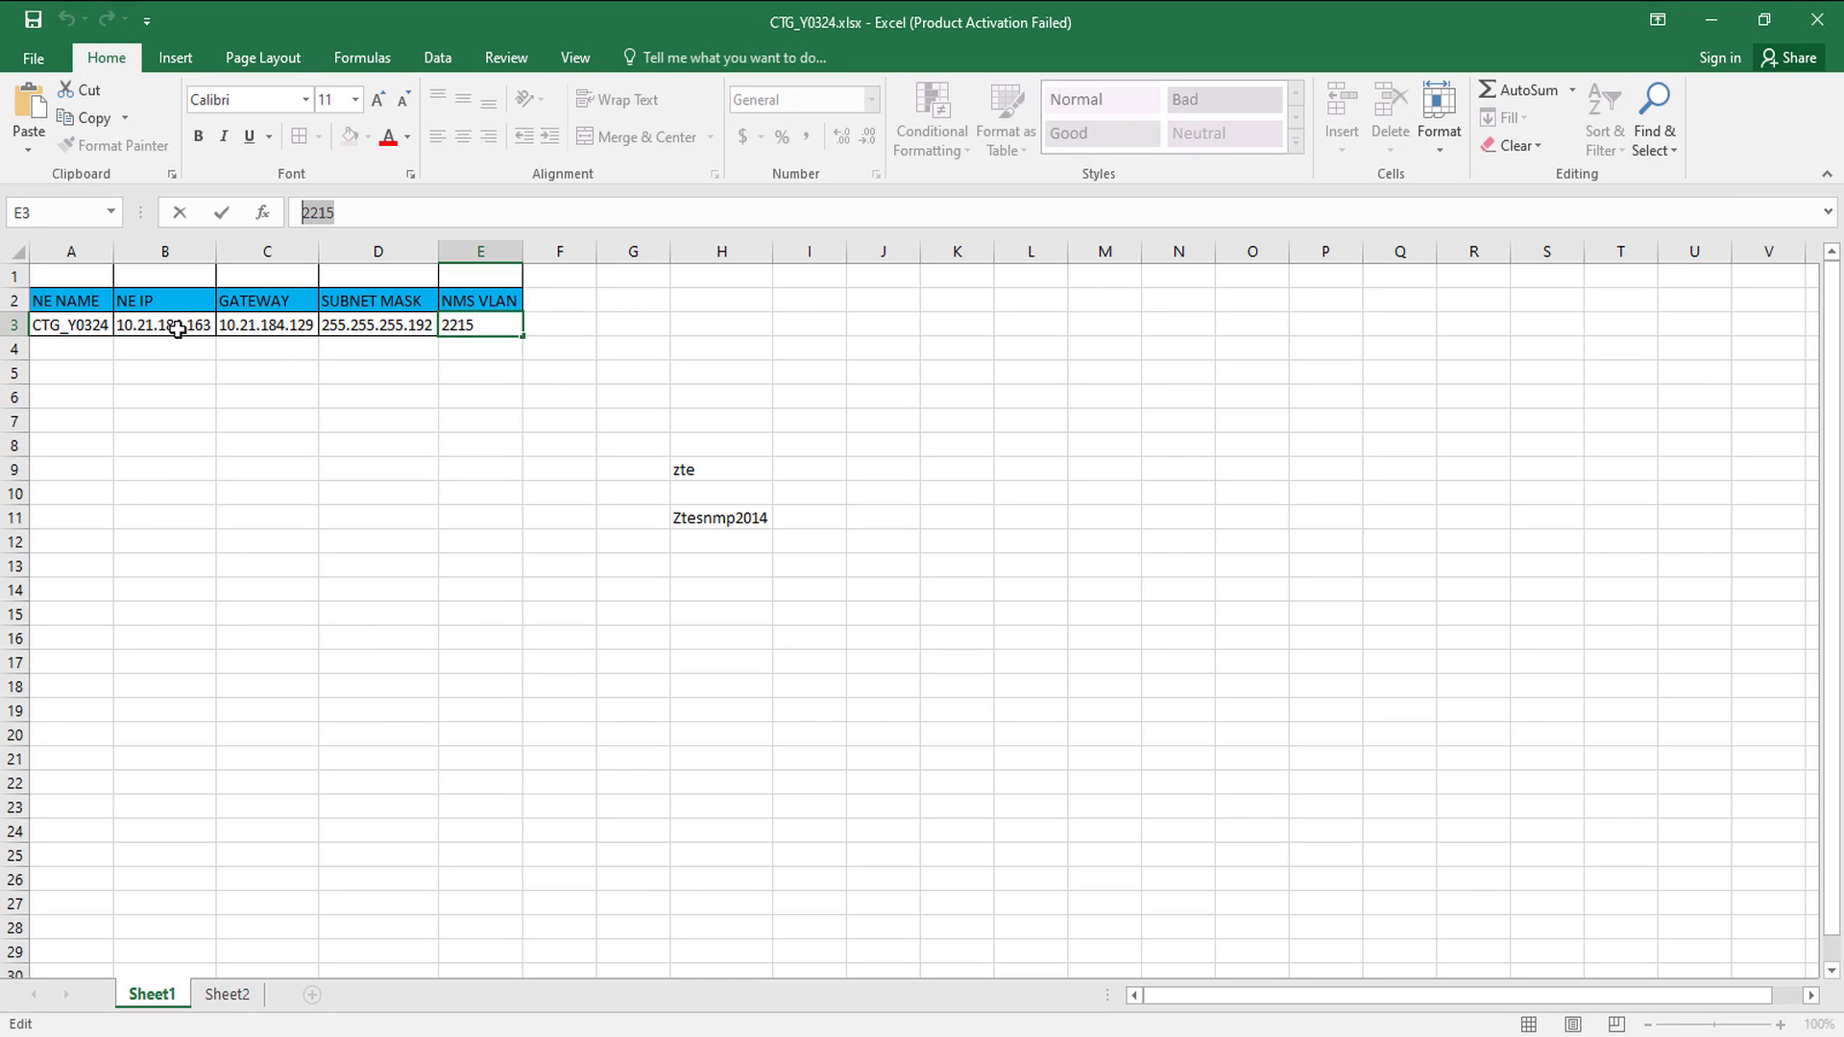
pyautogui.click(177, 330)
pyautogui.hotkey('ctrl', 'c')
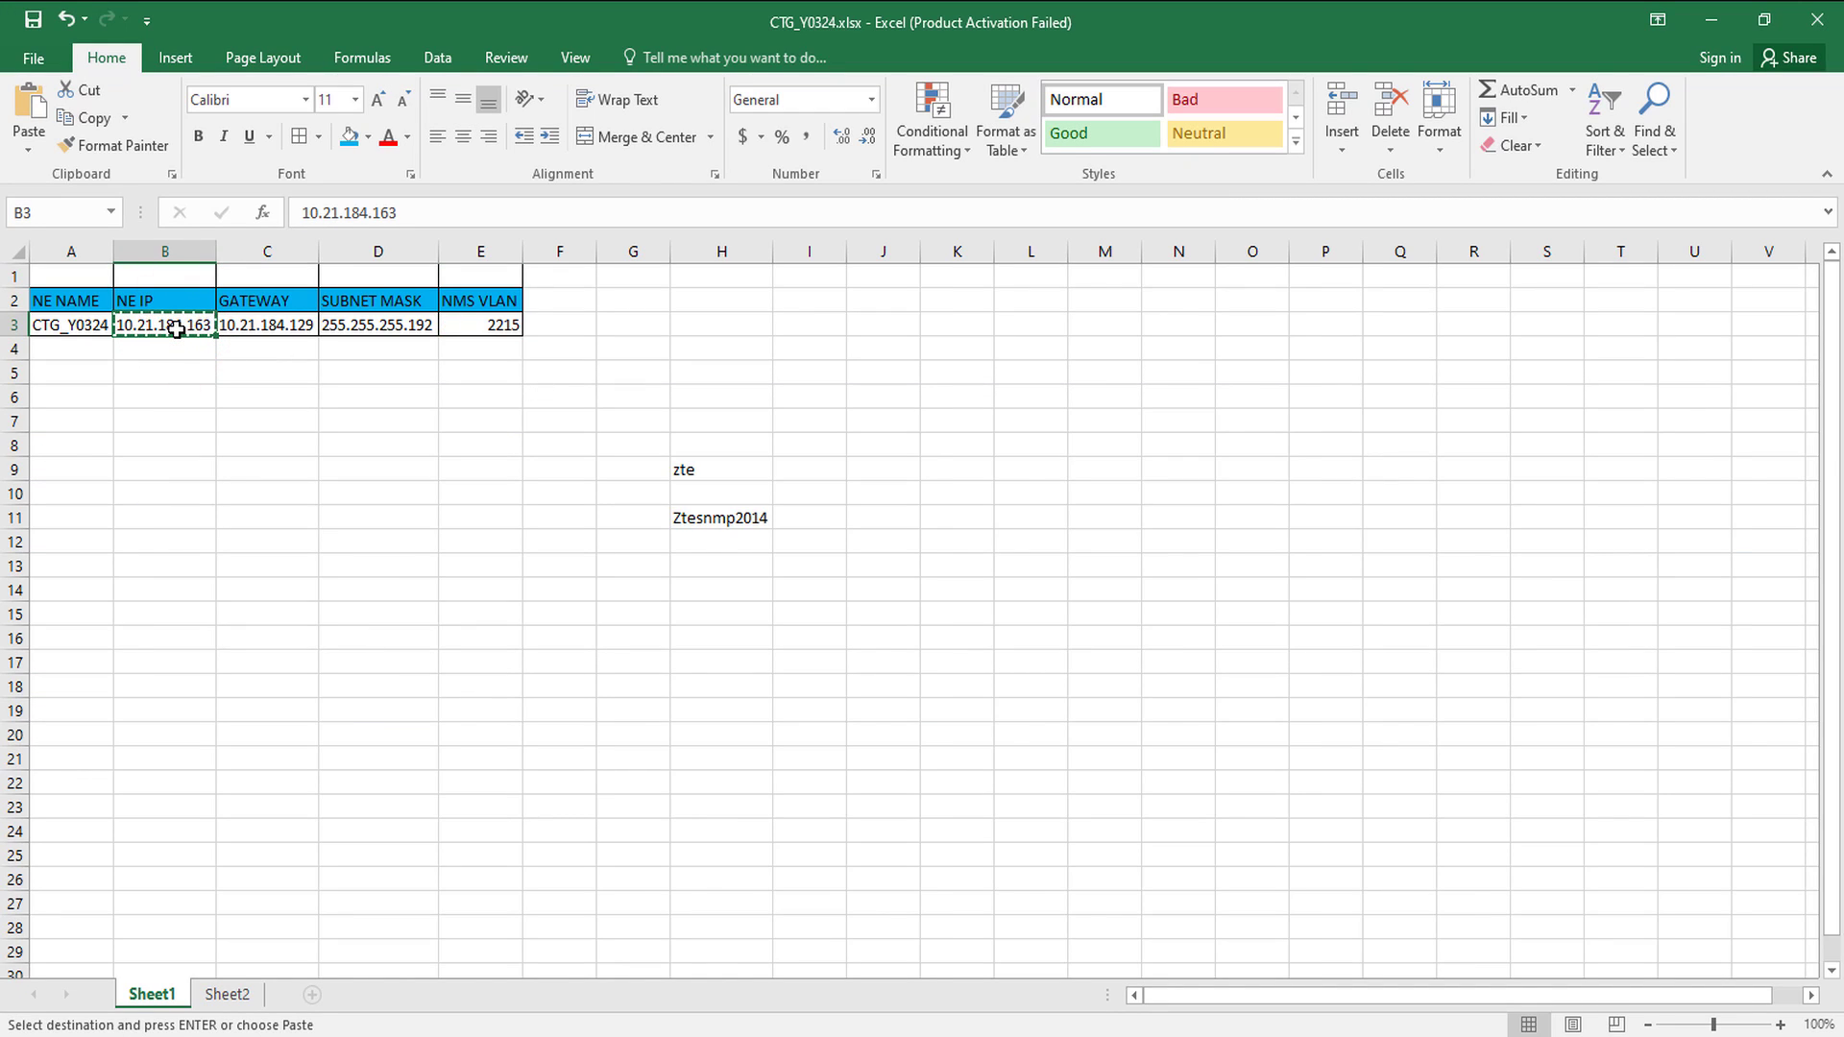
pyautogui.hotkey('alt', 'Tab')
pyautogui.hotkey('ctrl', 'v')
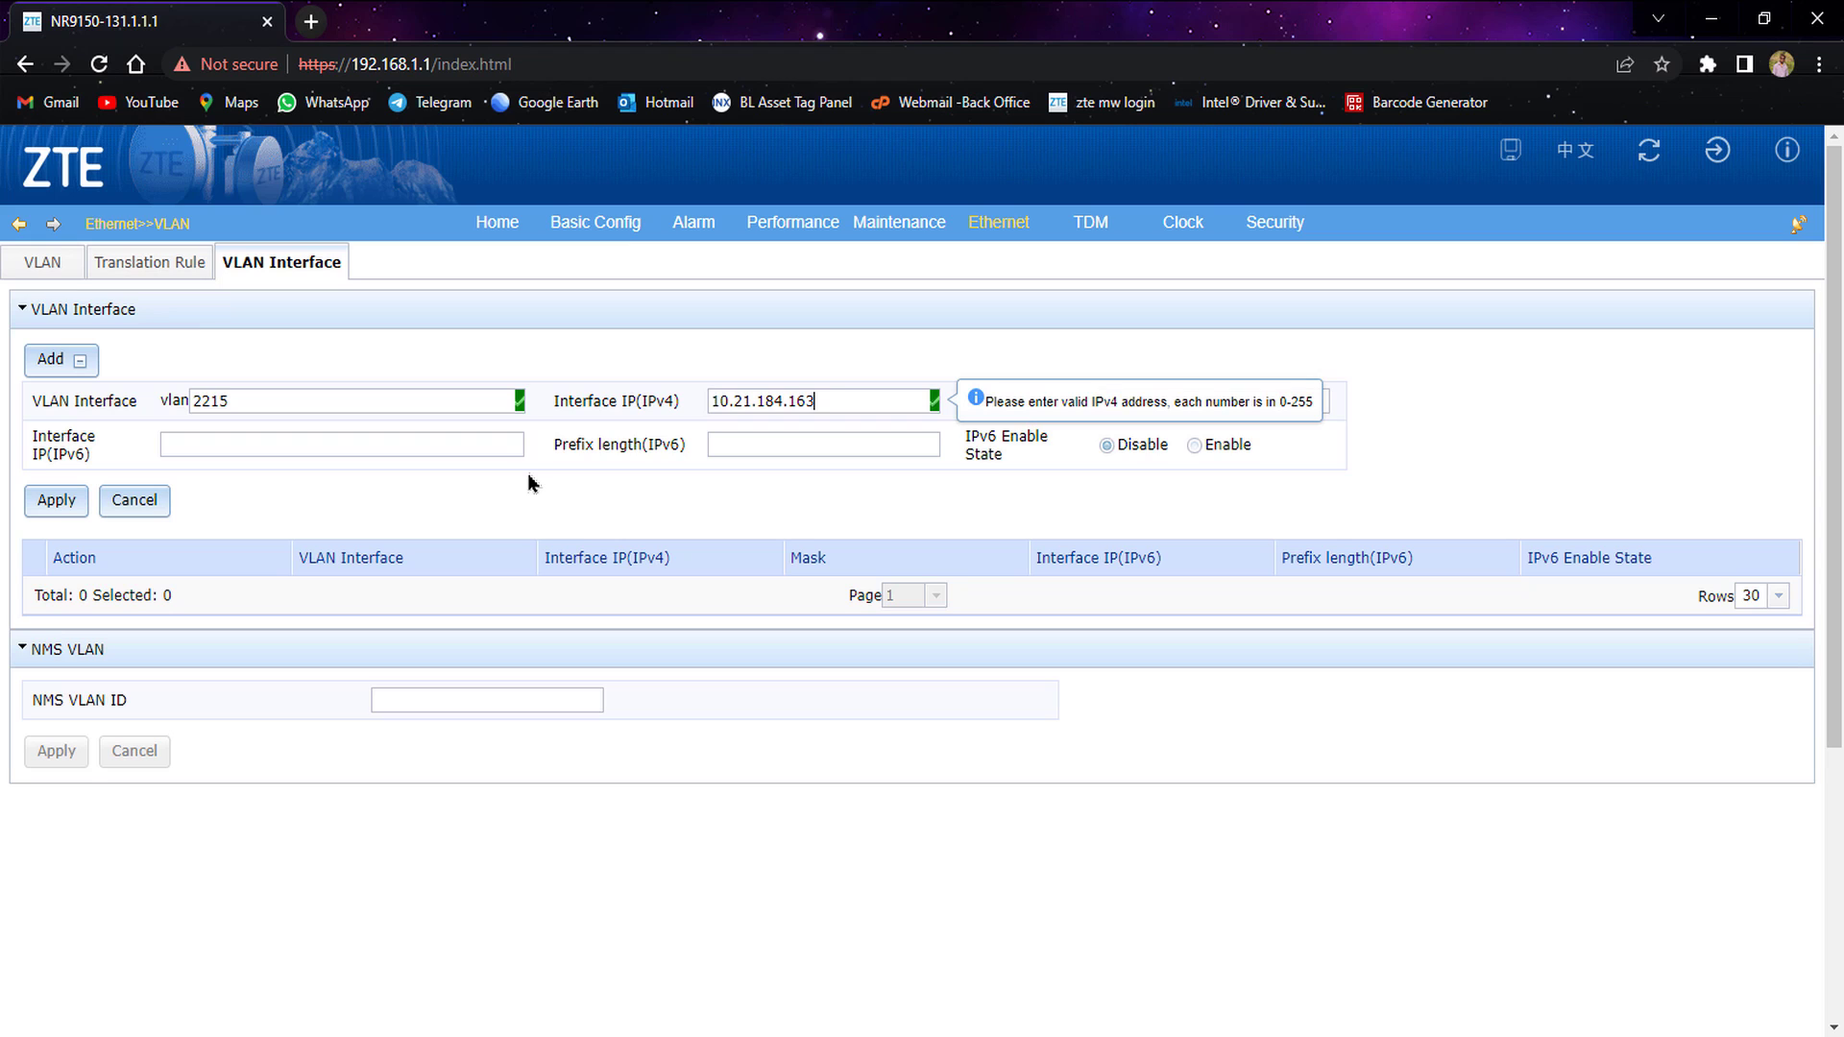
pyautogui.click(389, 465)
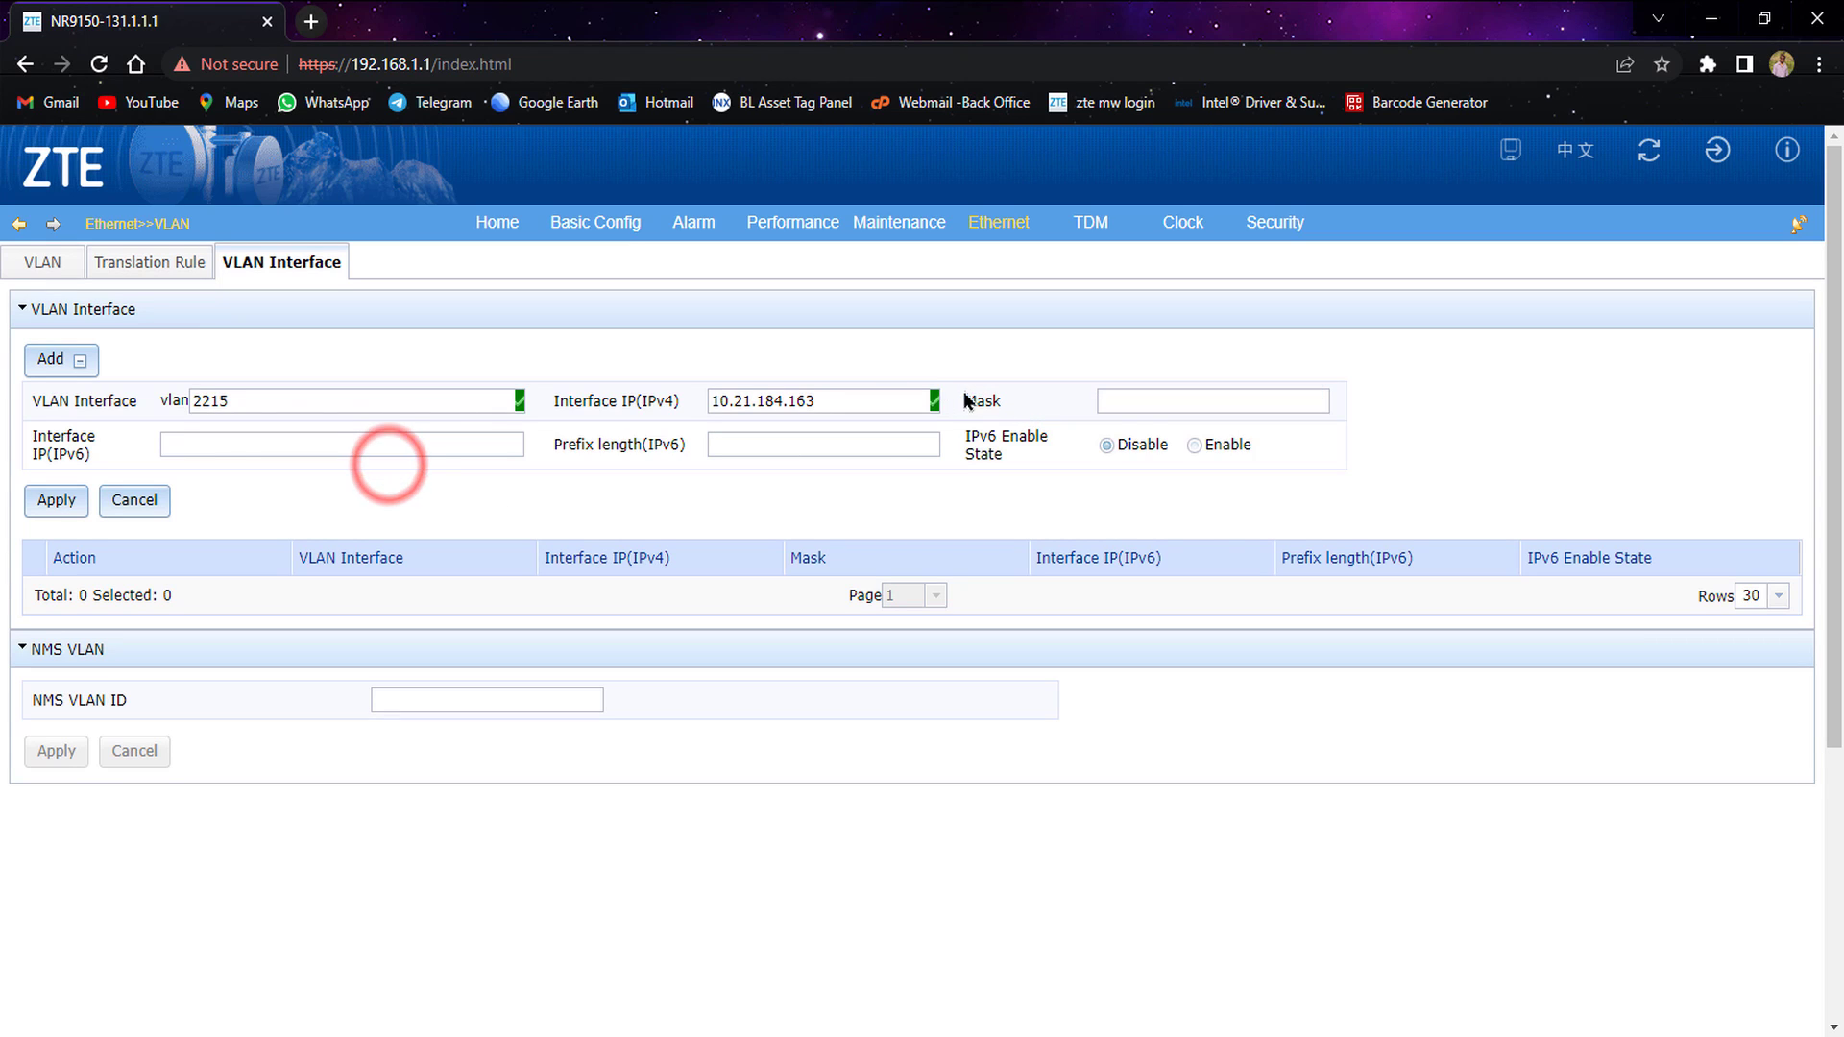
# Step: Enter mask 255.255.255.192 from cell D3 and create interface vlan2215
pyautogui.click(1136, 404)
pyautogui.hotkey('alt', 'Tab')
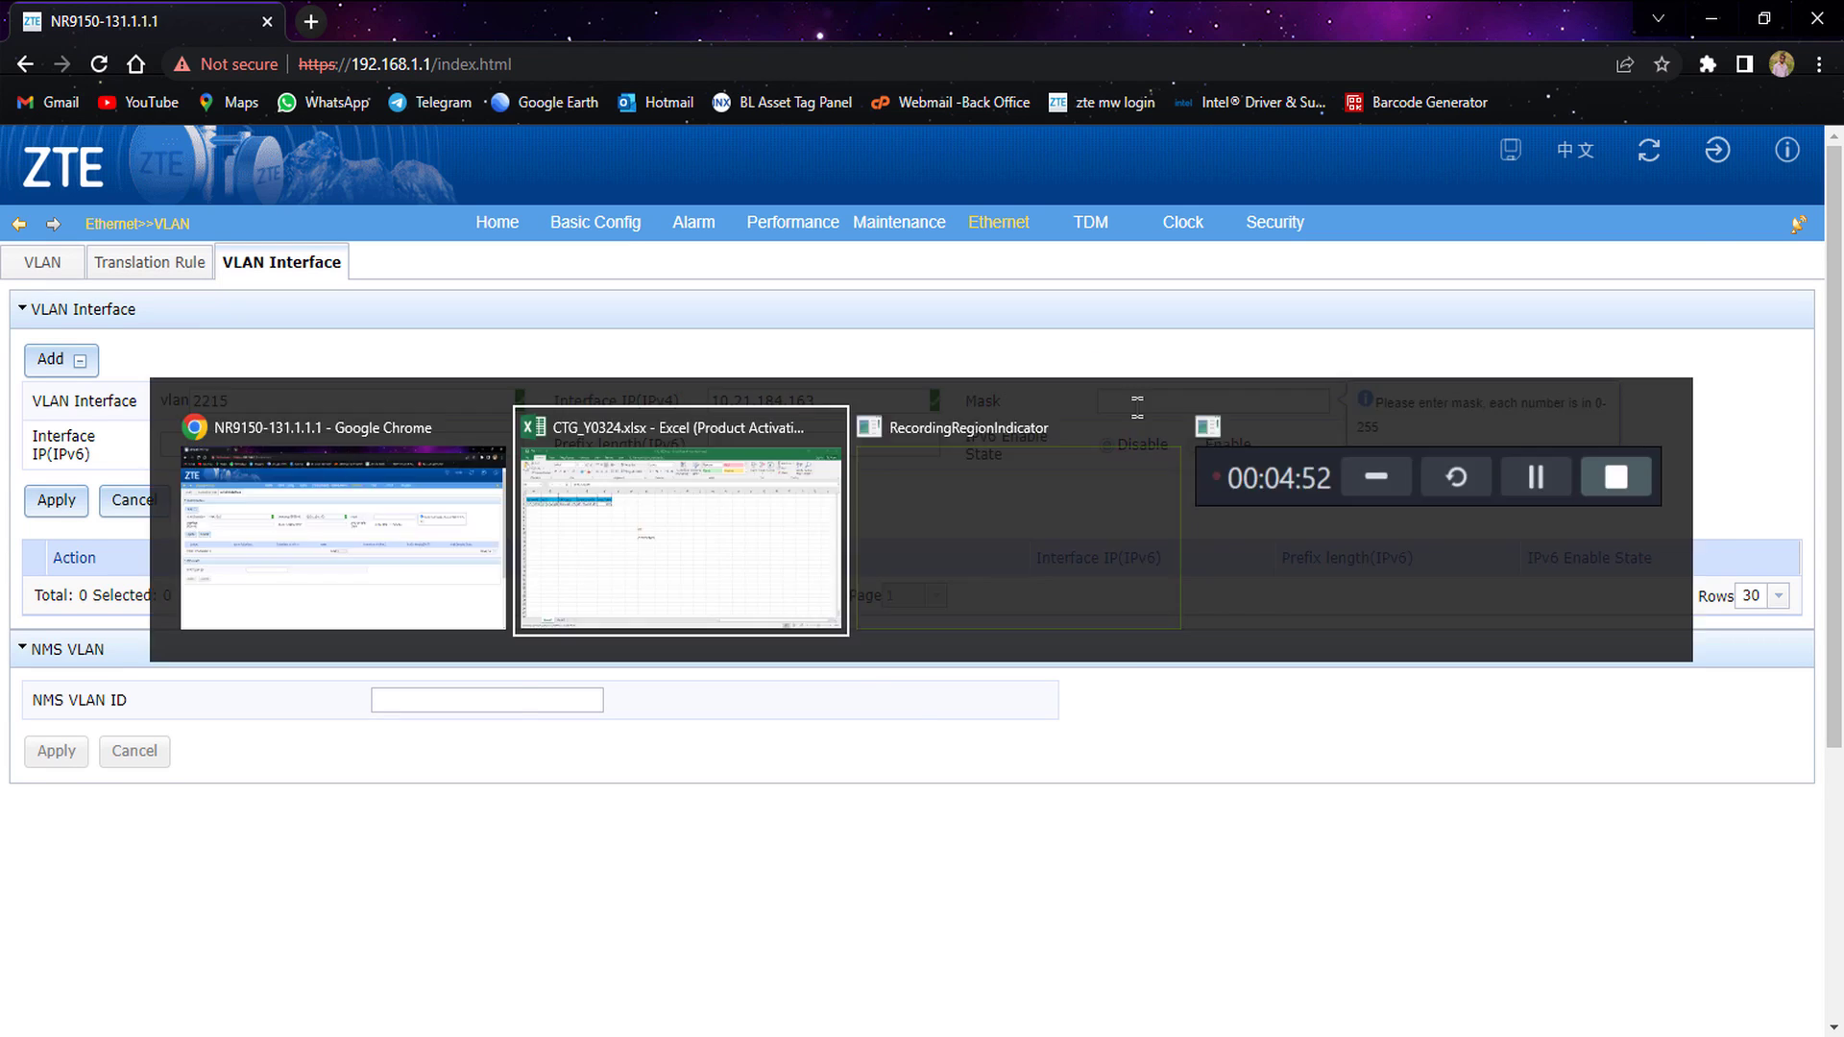
pyautogui.click(404, 325)
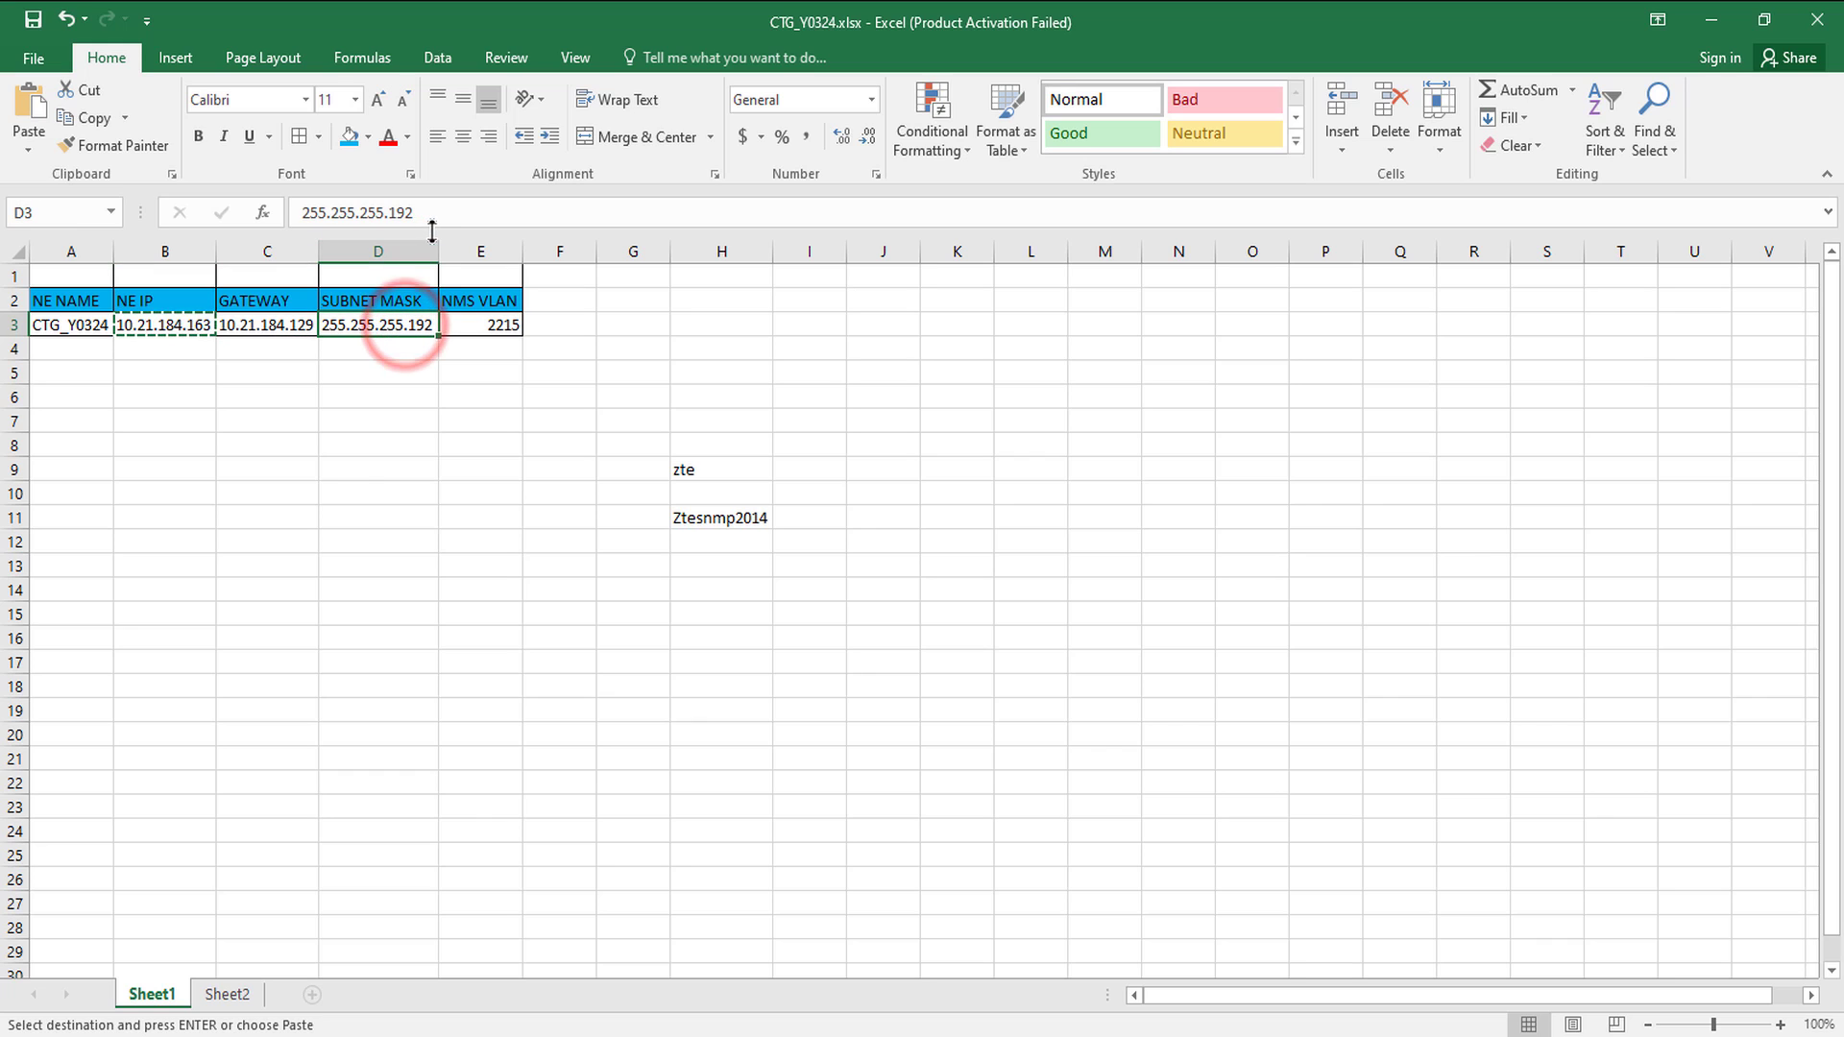
pyautogui.moveTo(428, 213); pyautogui.dragTo(301, 214)
pyautogui.hotkey('ctrl', 'c')
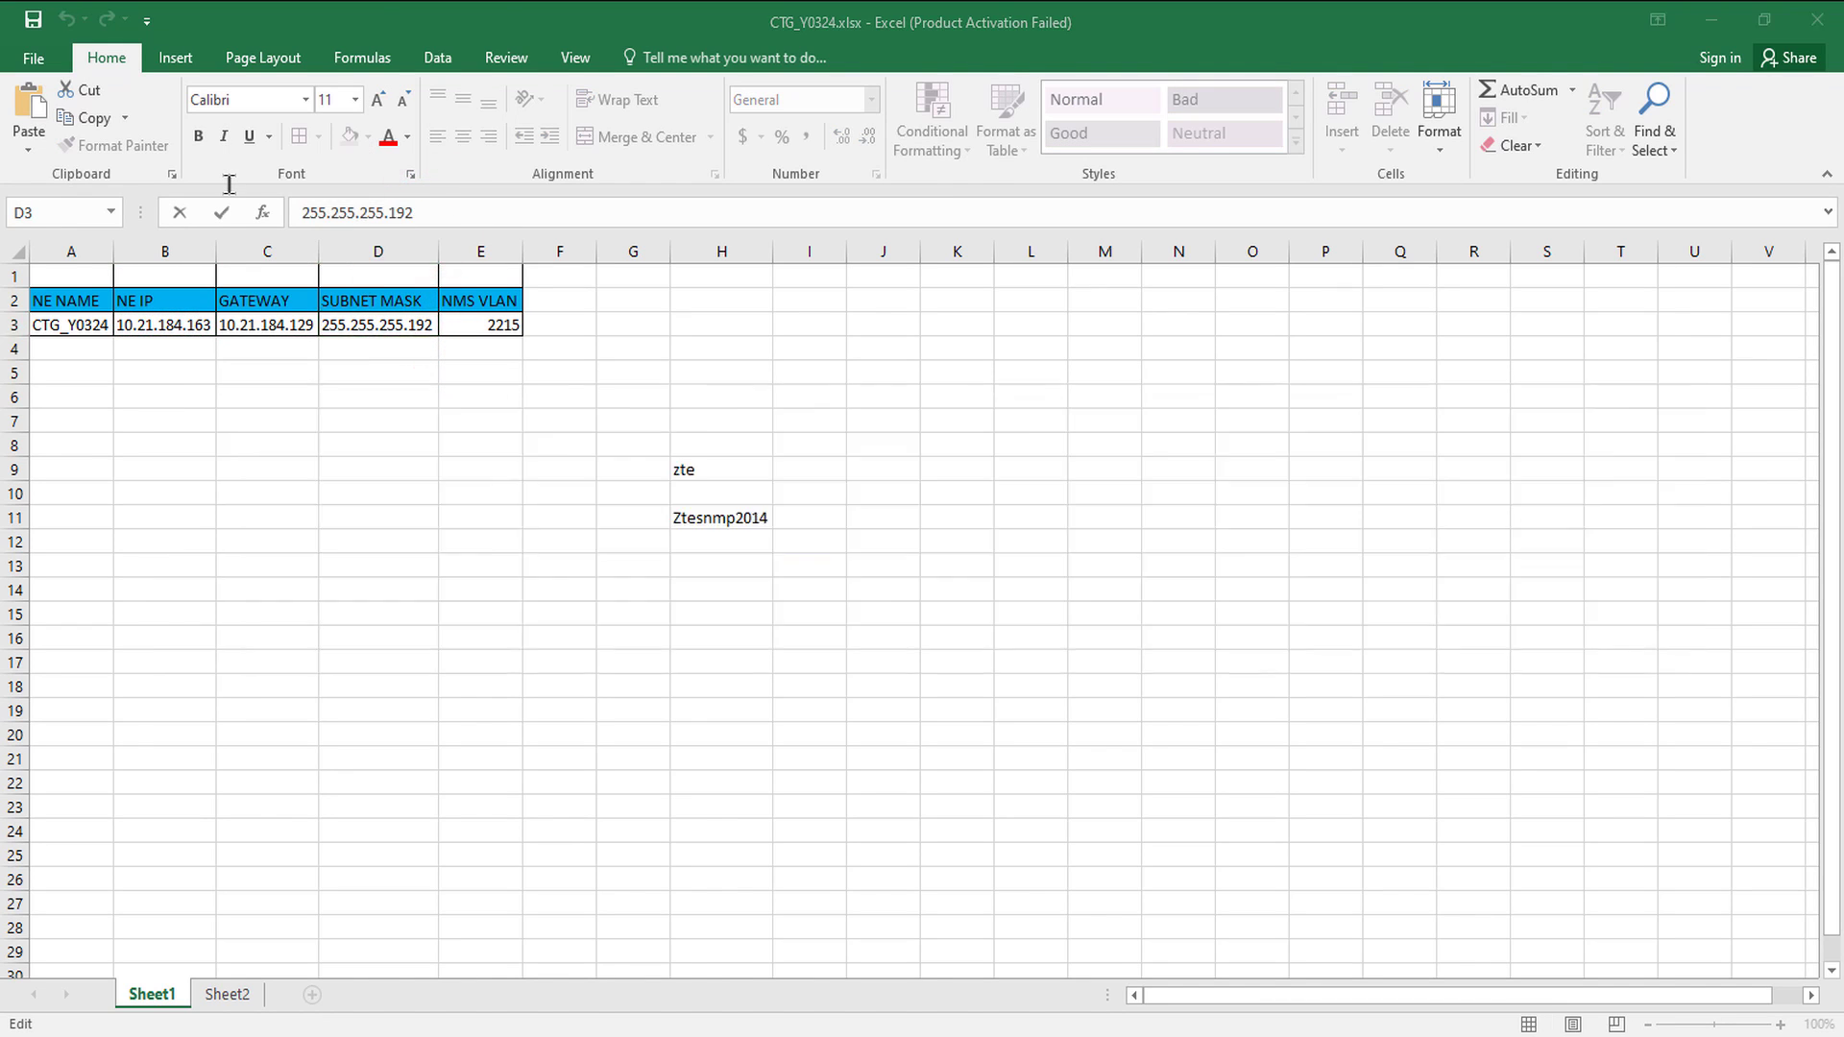
pyautogui.hotkey('alt', 'Tab')
pyautogui.hotkey('ctrl', 'v')
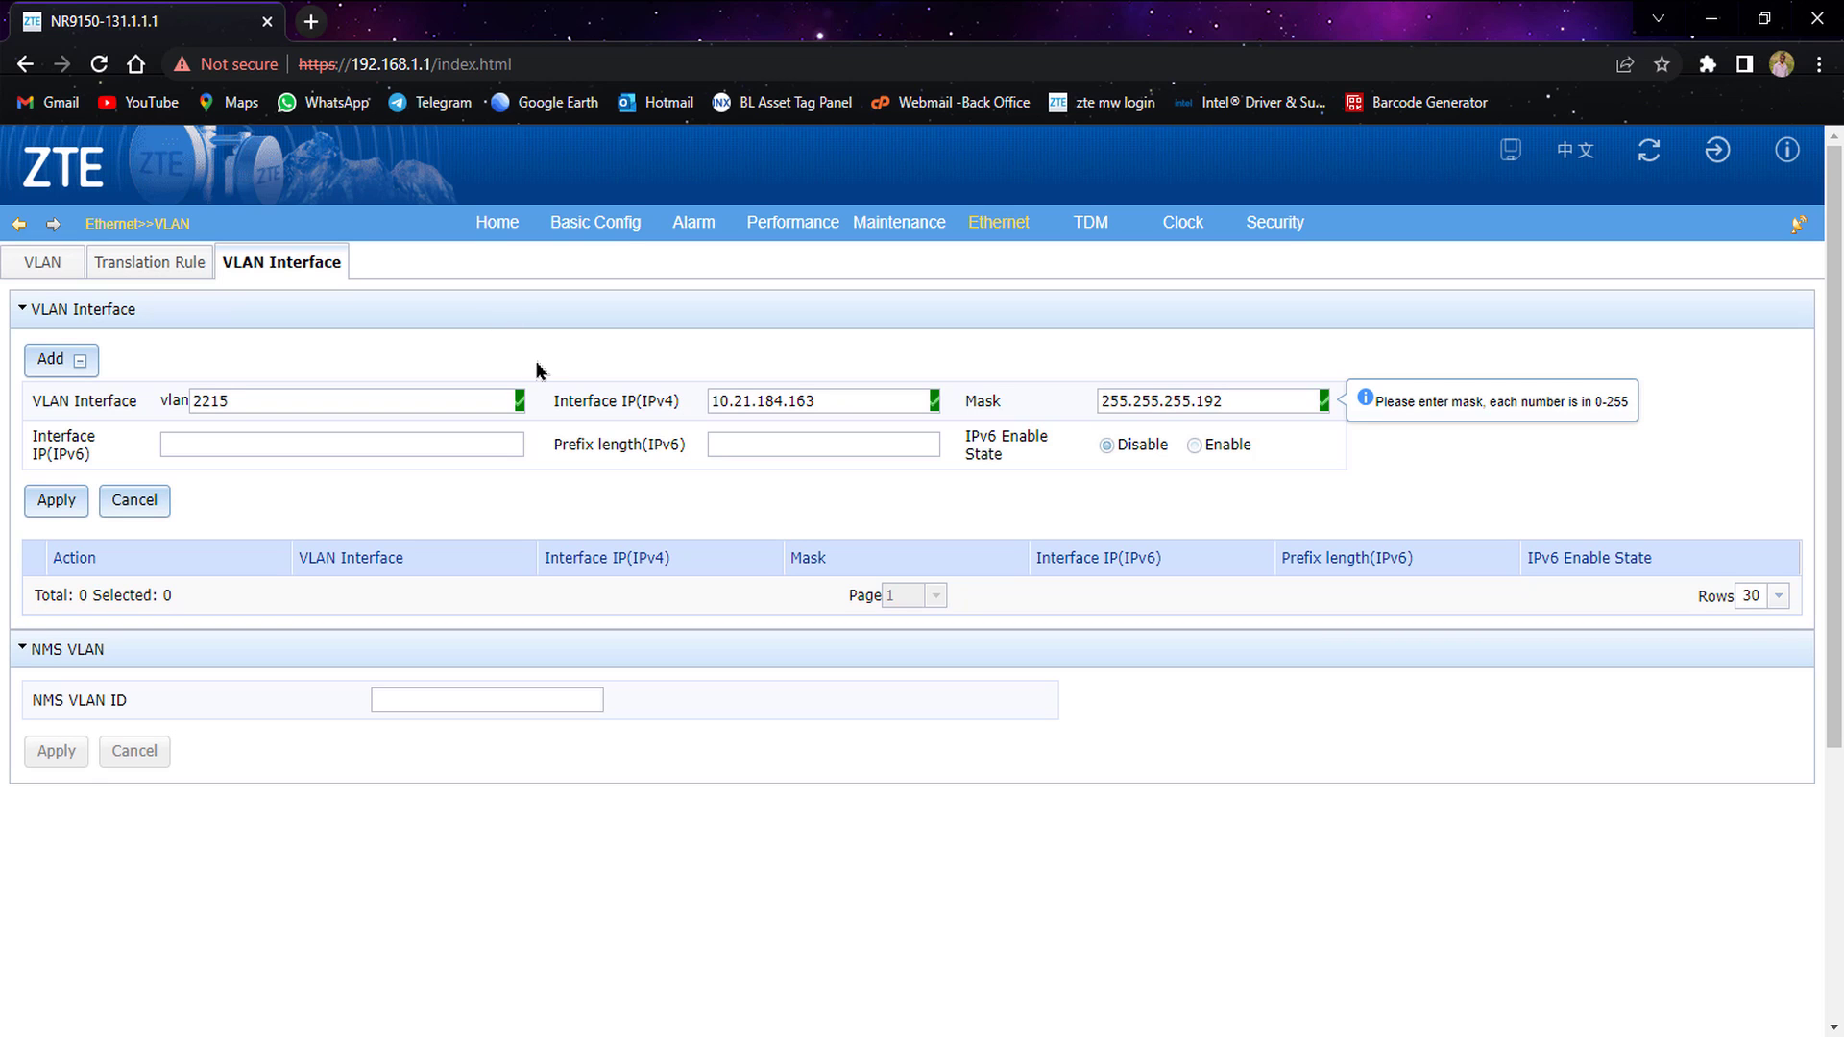
pyautogui.click(55, 500)
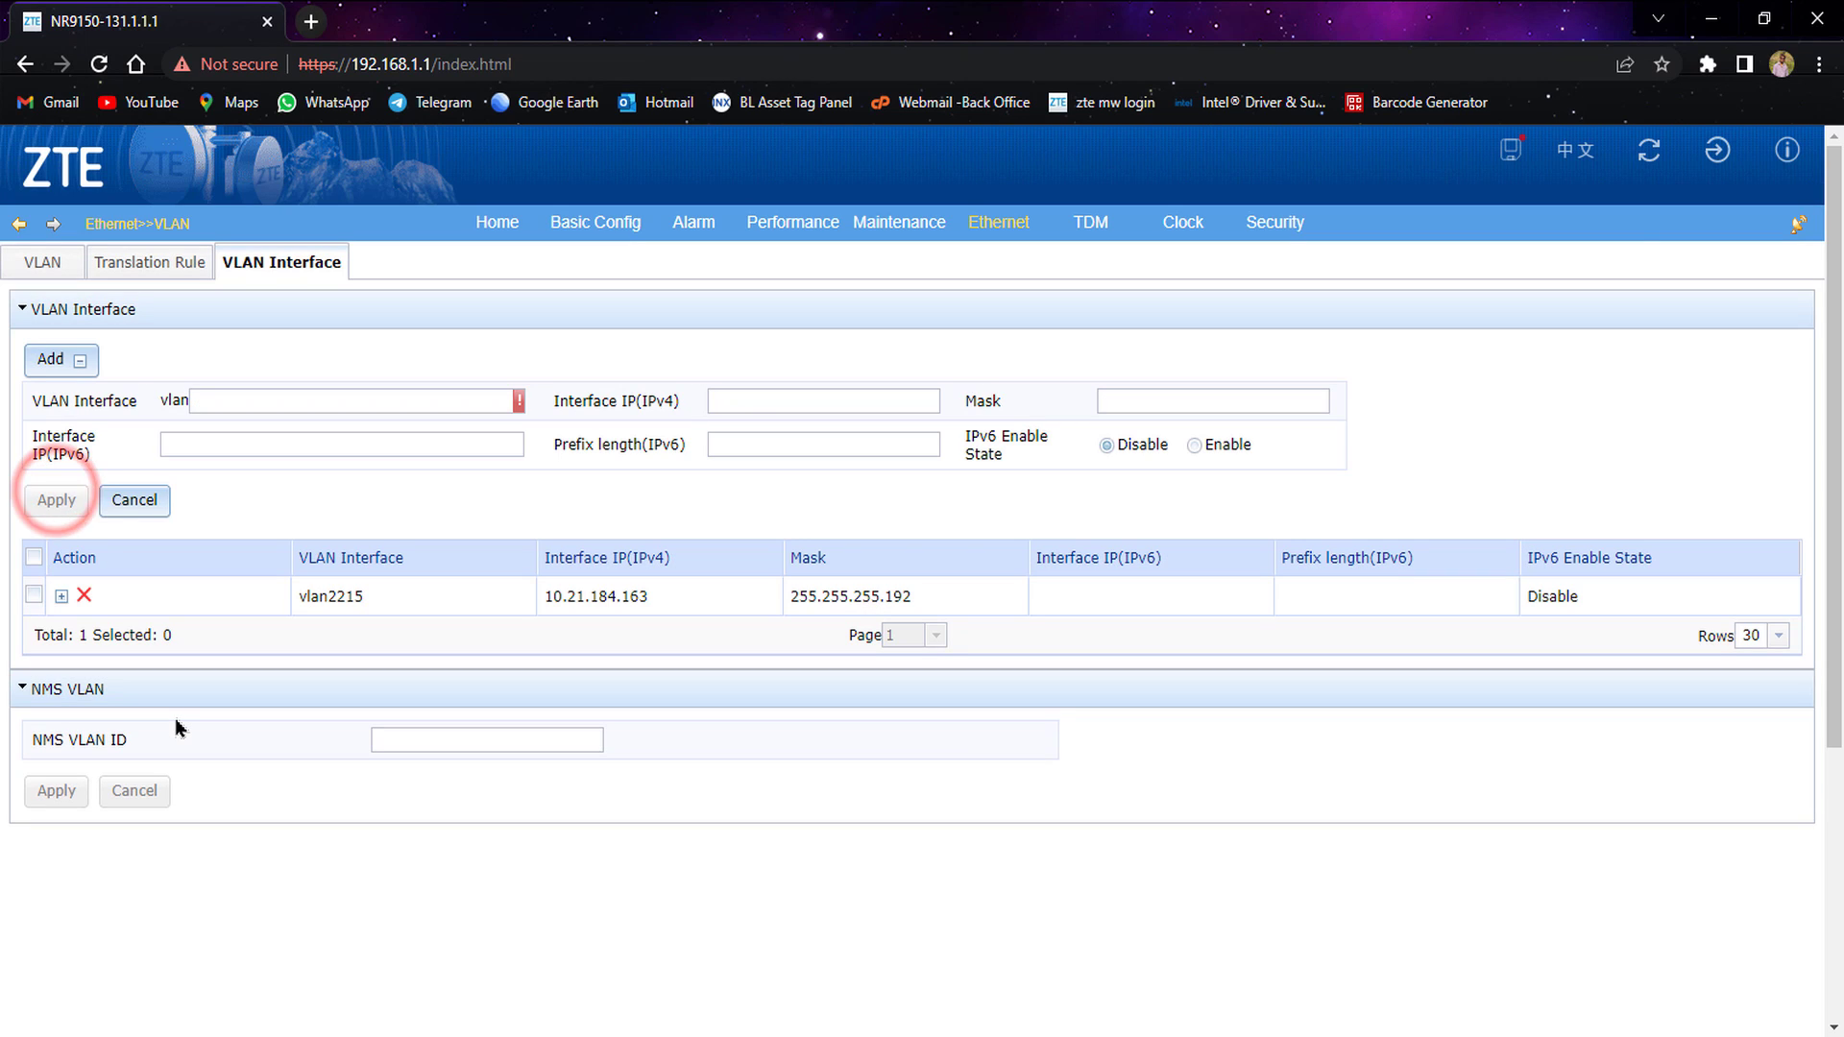
# Step: Set the NMS VLAN ID to 2215 and apply it
pyautogui.click(459, 746)
pyautogui.write('221')
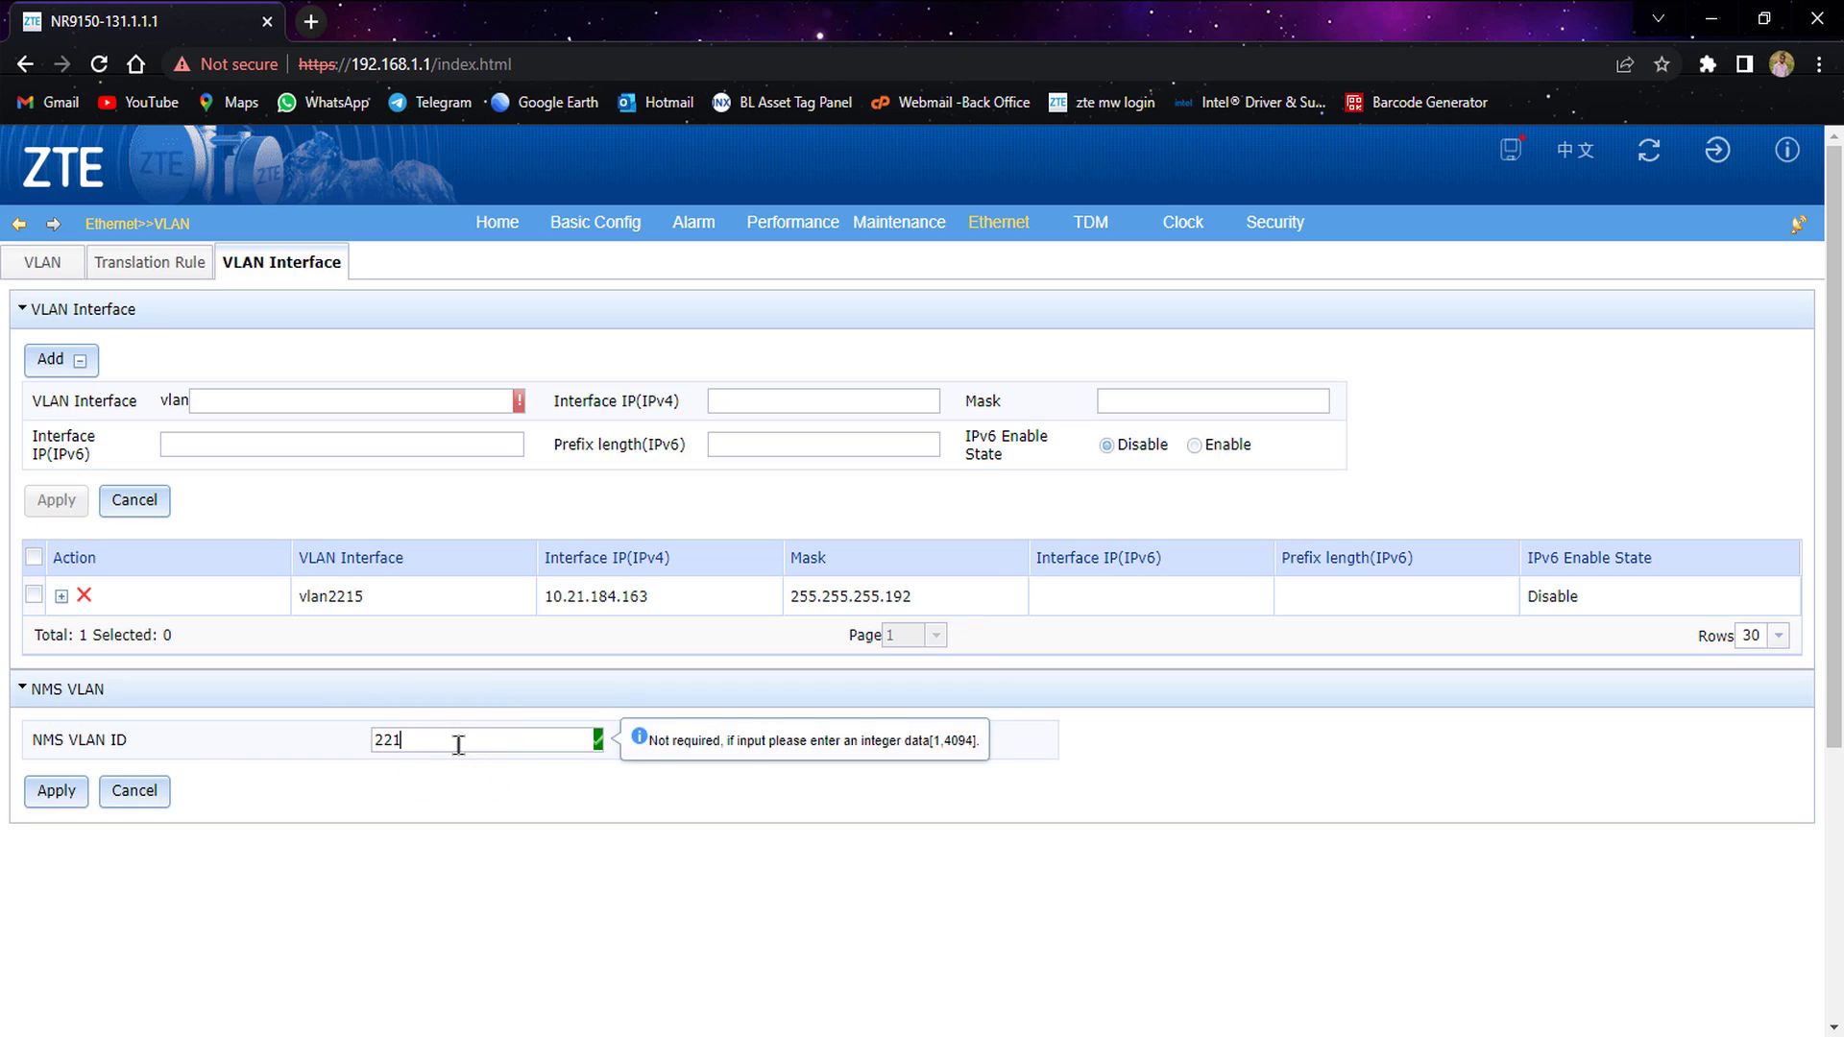
pyautogui.write('5')
pyautogui.click(77, 787)
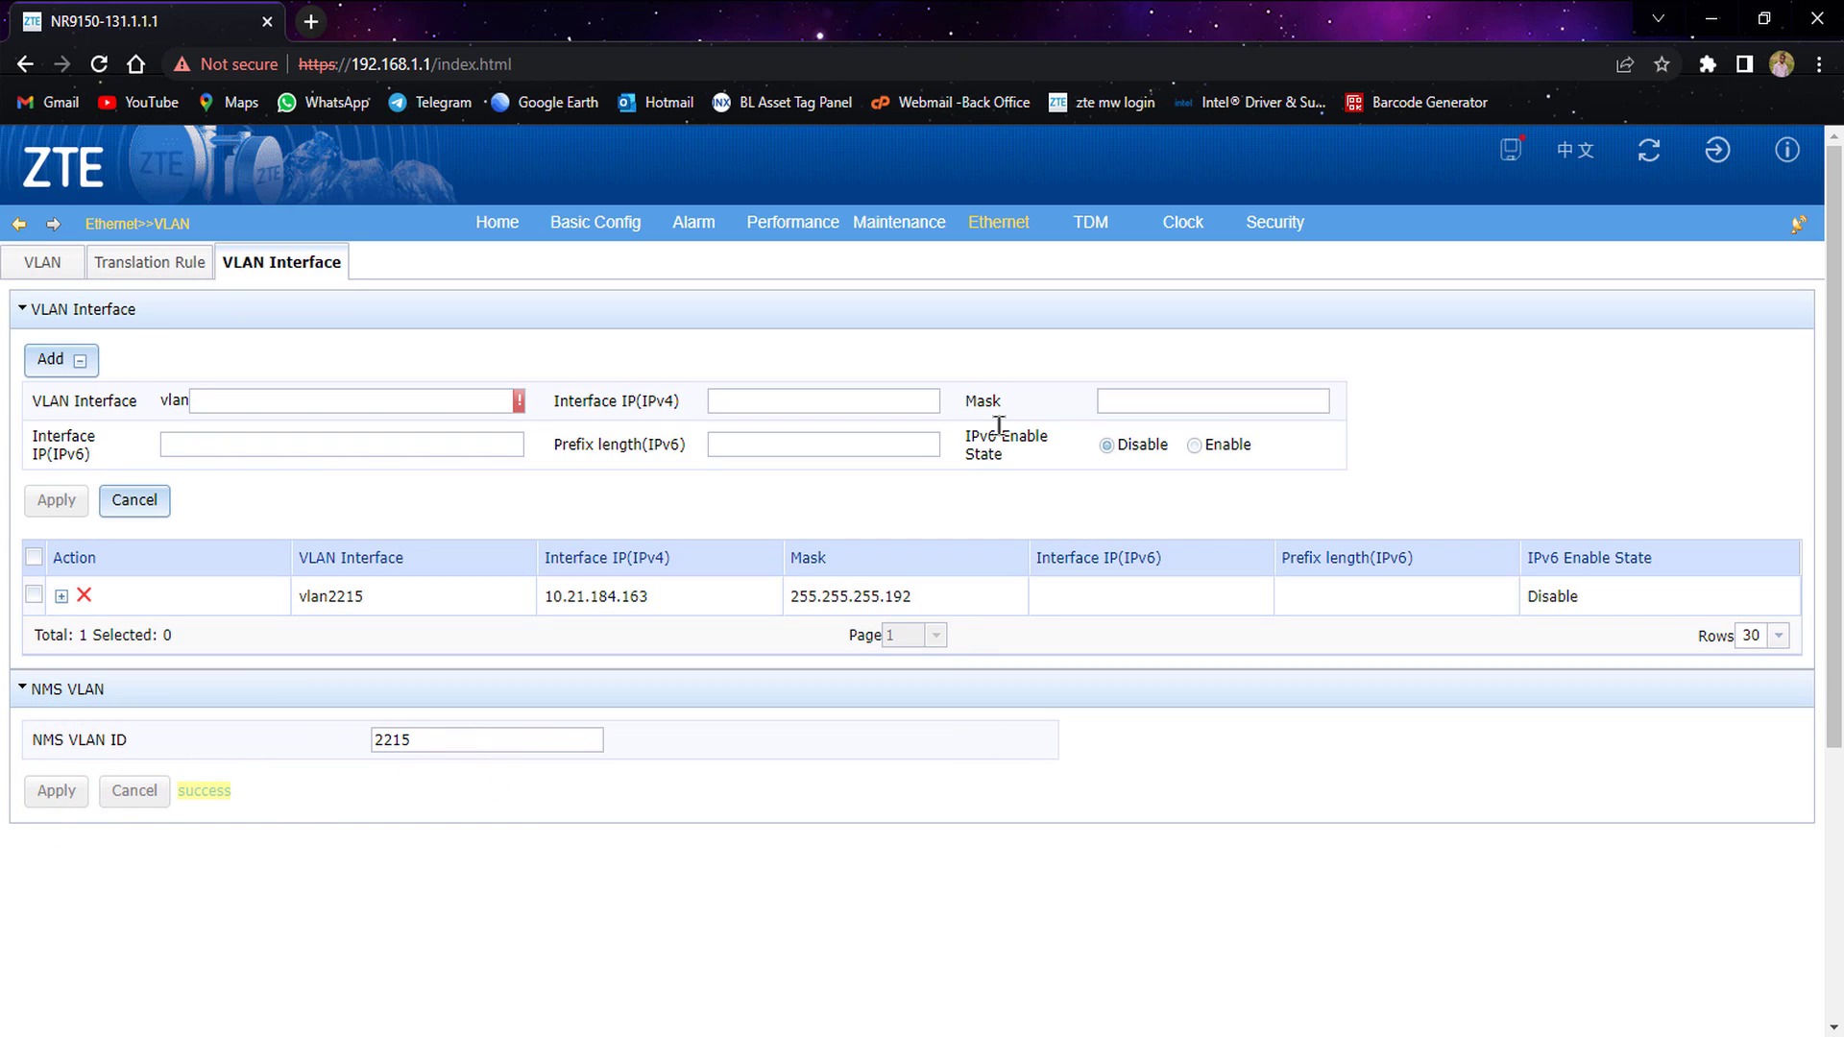
# Step: Save the device configuration and bring up the port VLAN tab
pyautogui.click(1508, 158)
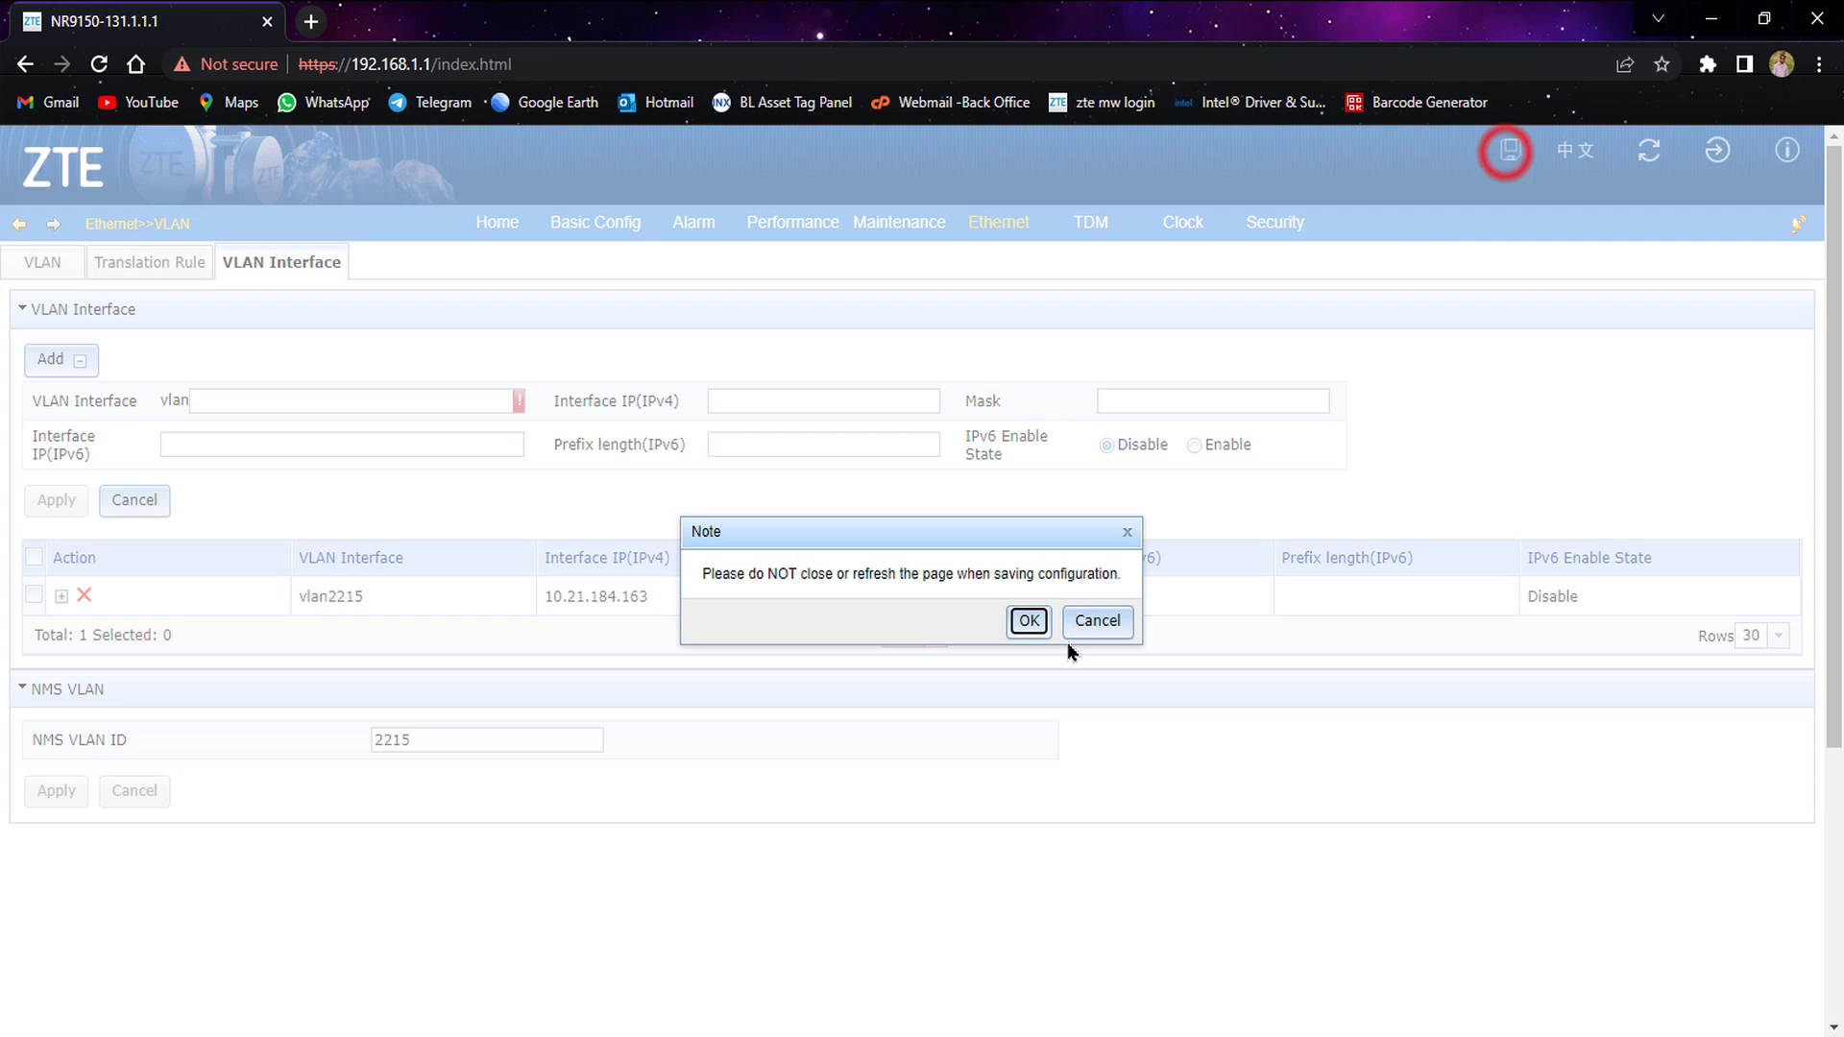
pyautogui.click(1024, 623)
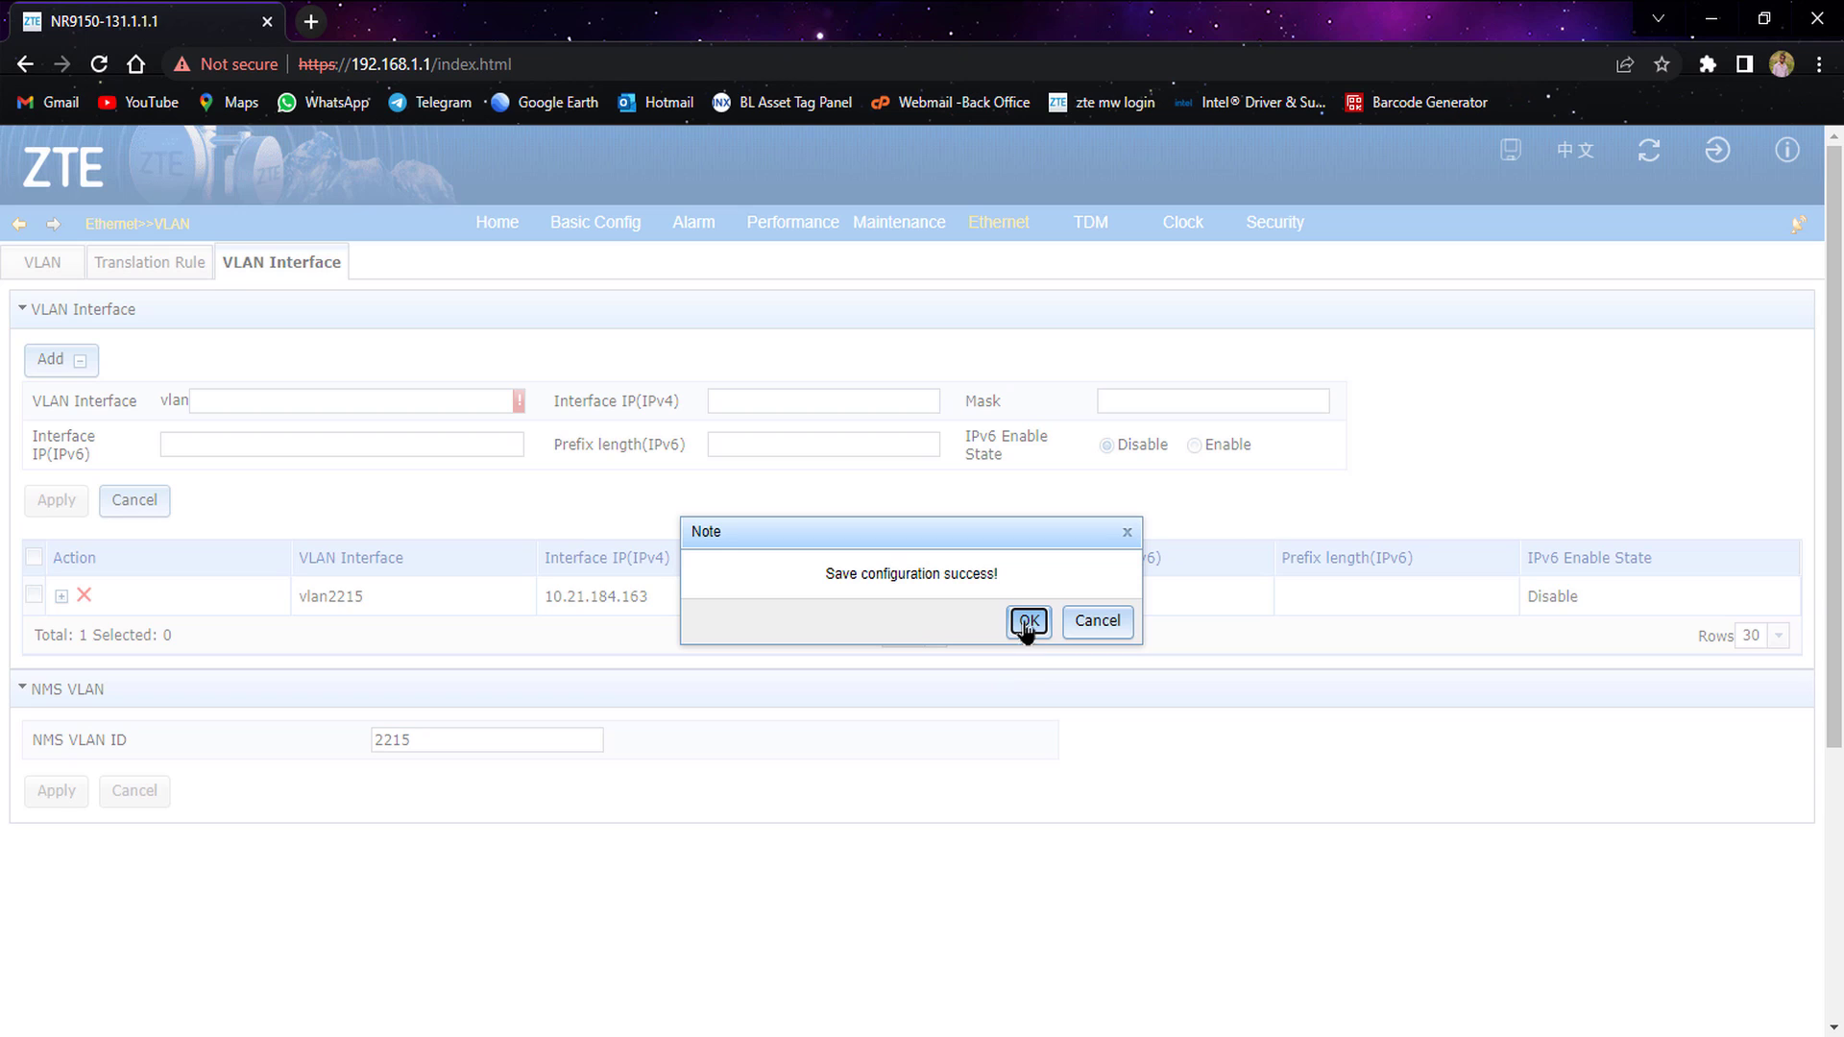
pyautogui.click(1025, 622)
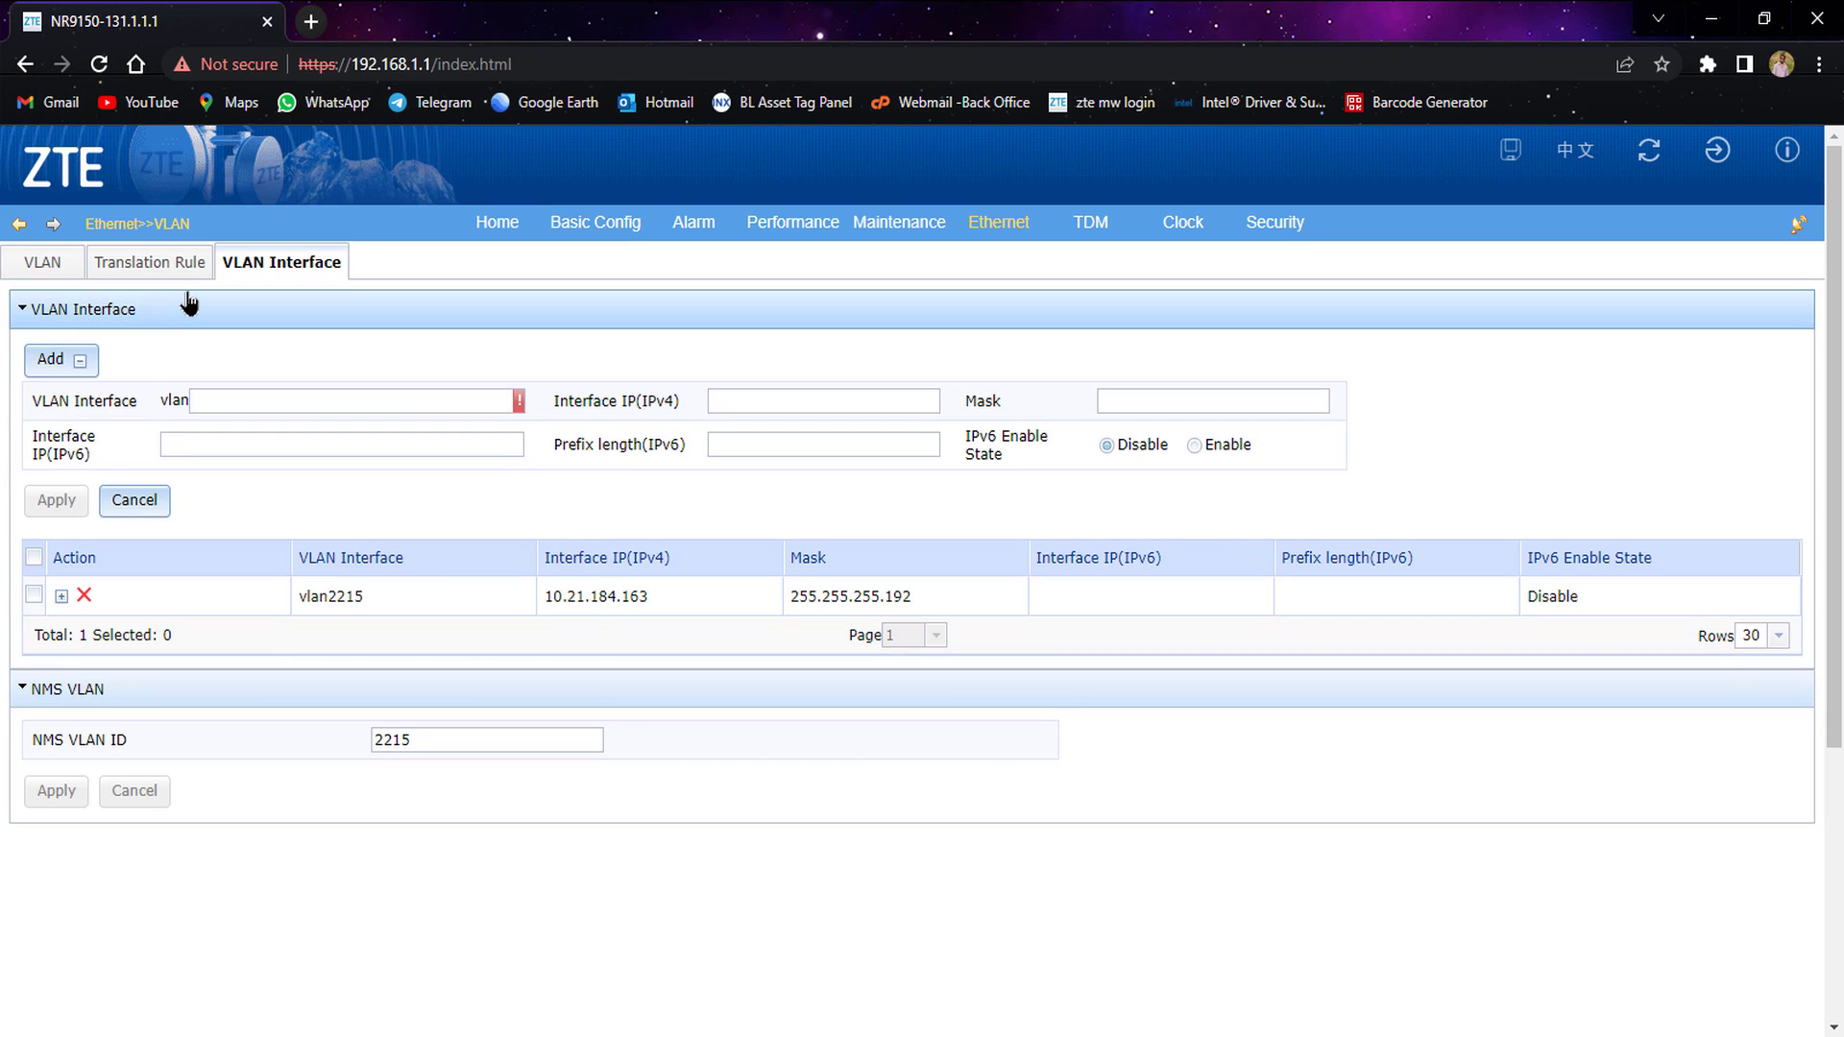
pyautogui.click(42, 262)
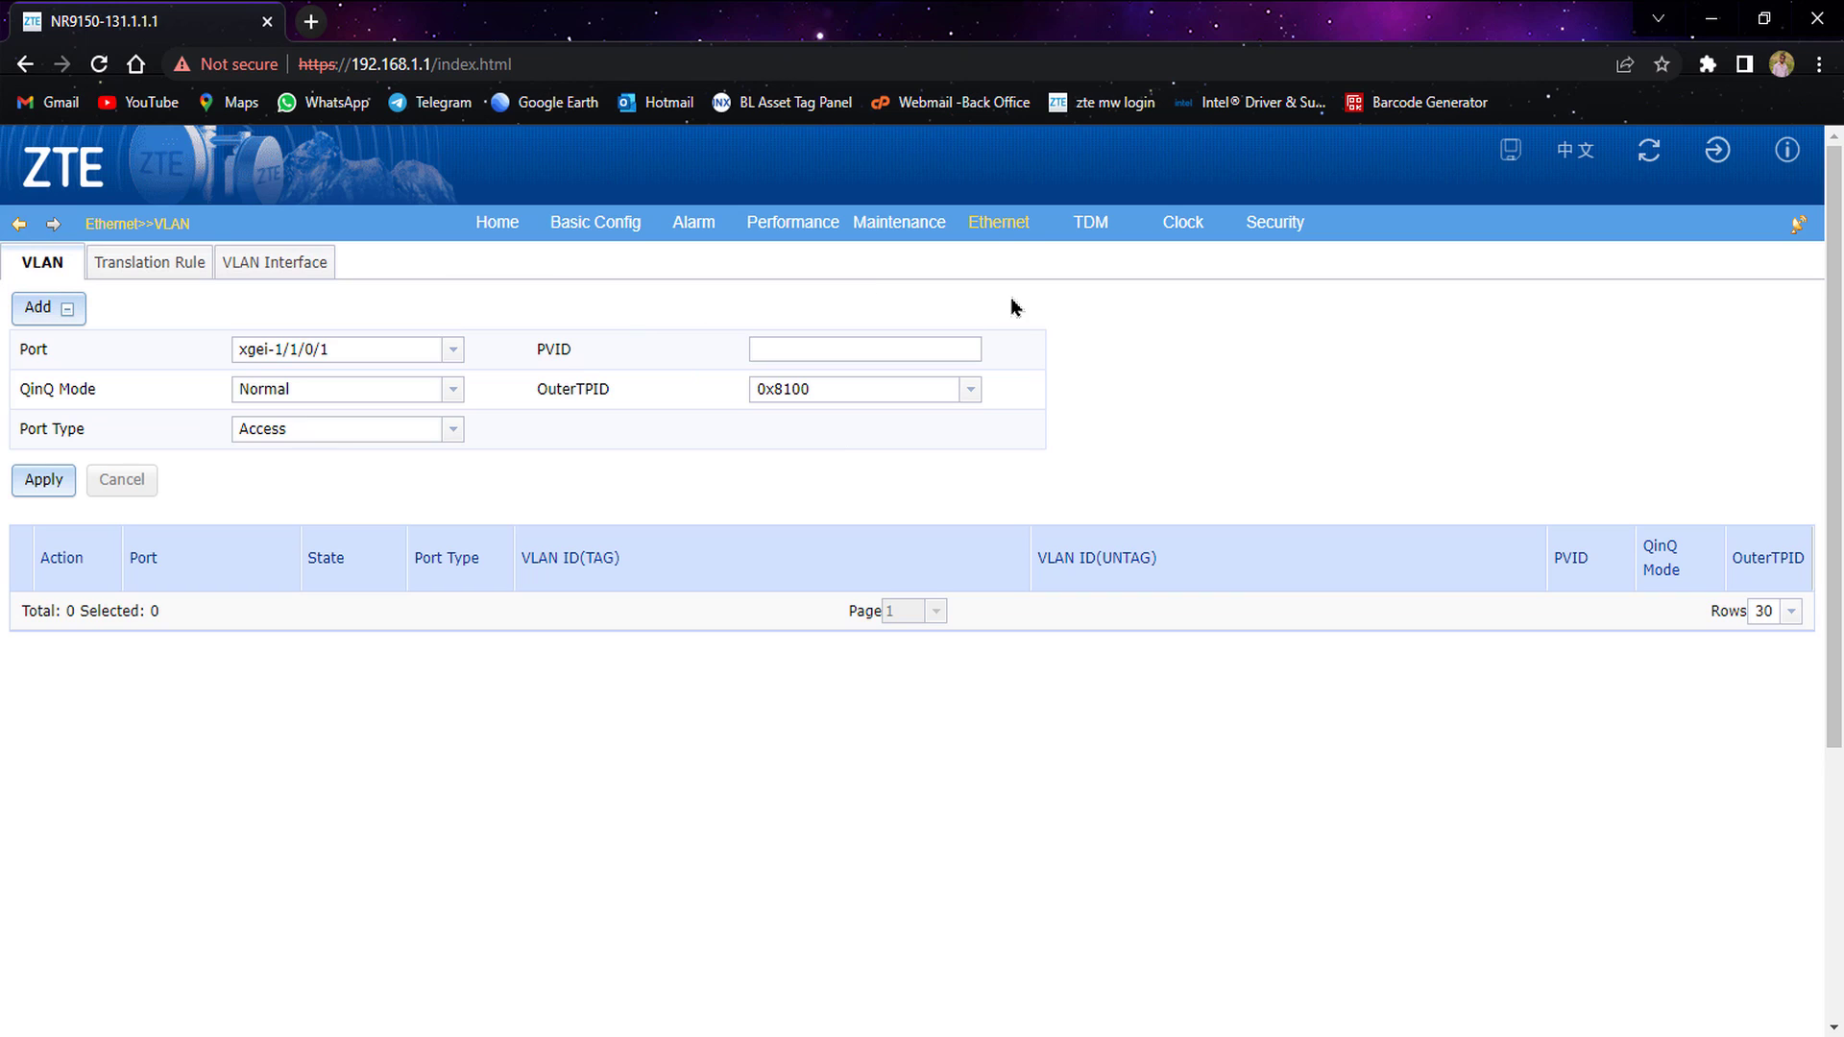
# Step: Start a static IPv4 route in Ethernet > Routing with destination and mask 0.0.0.0
pyautogui.click(997, 223)
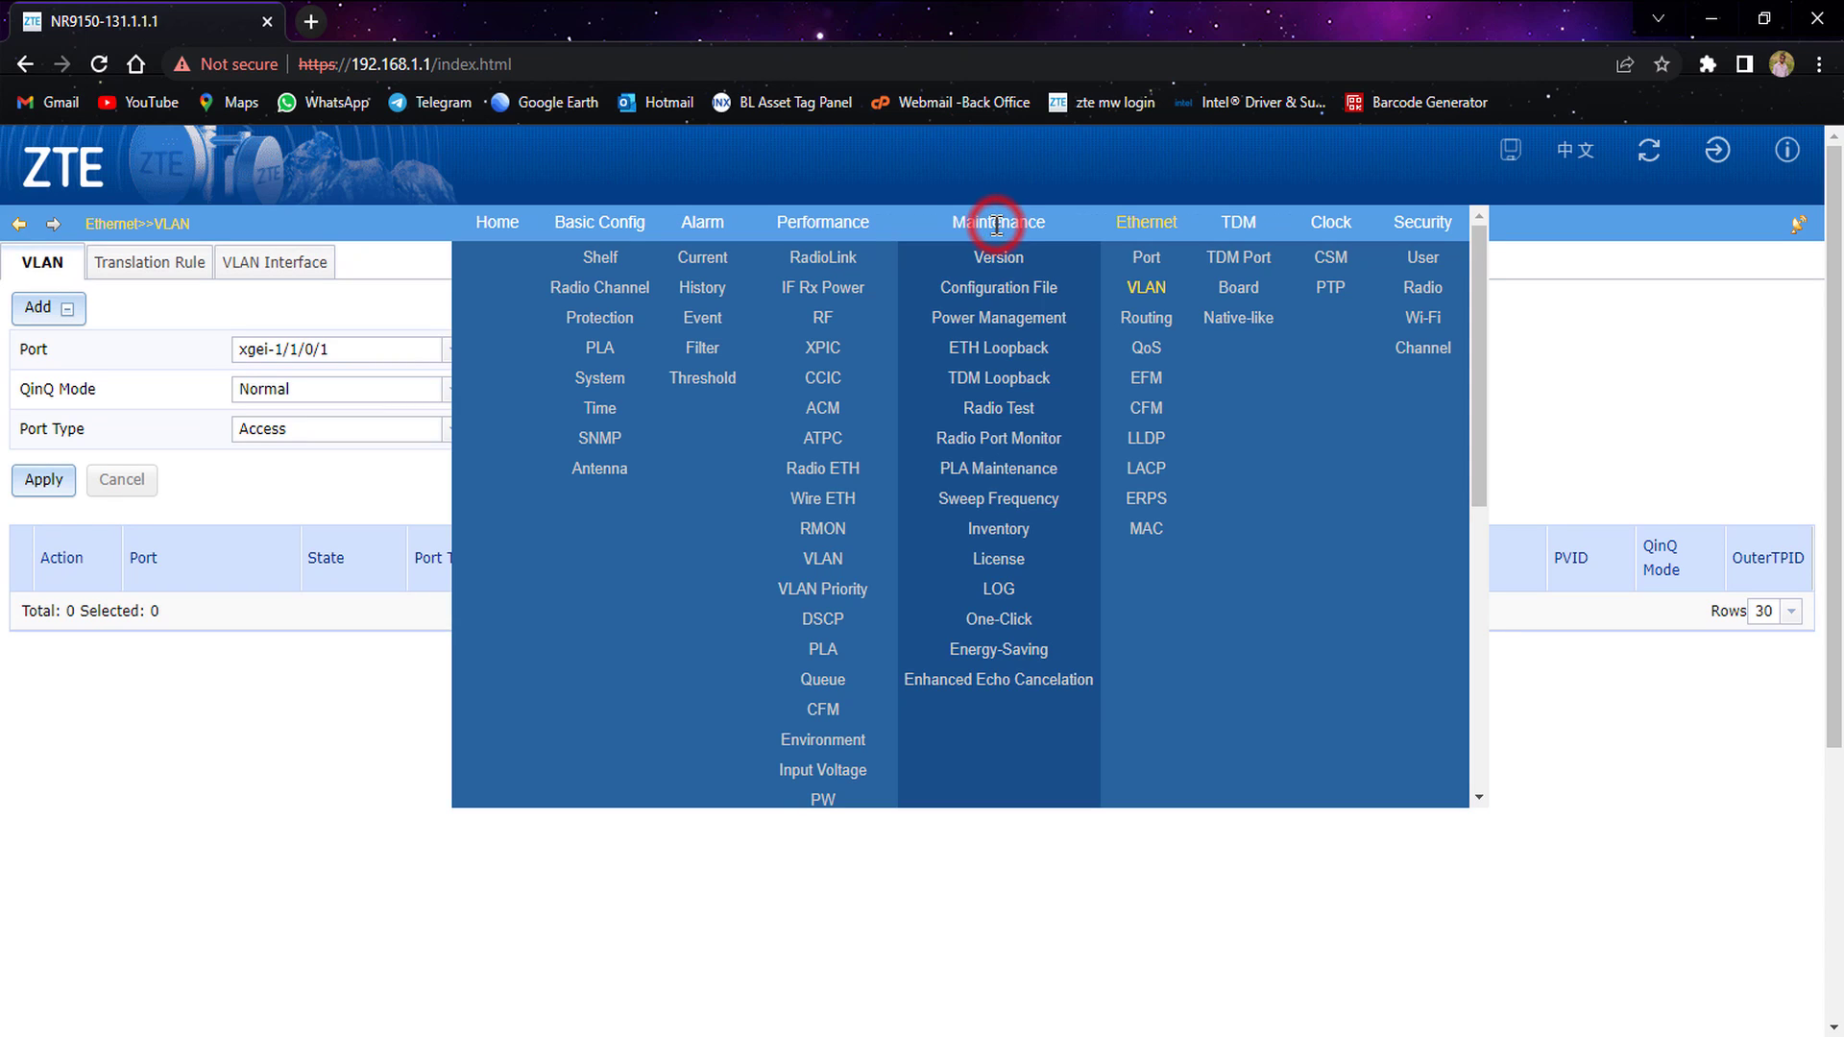
pyautogui.click(1149, 322)
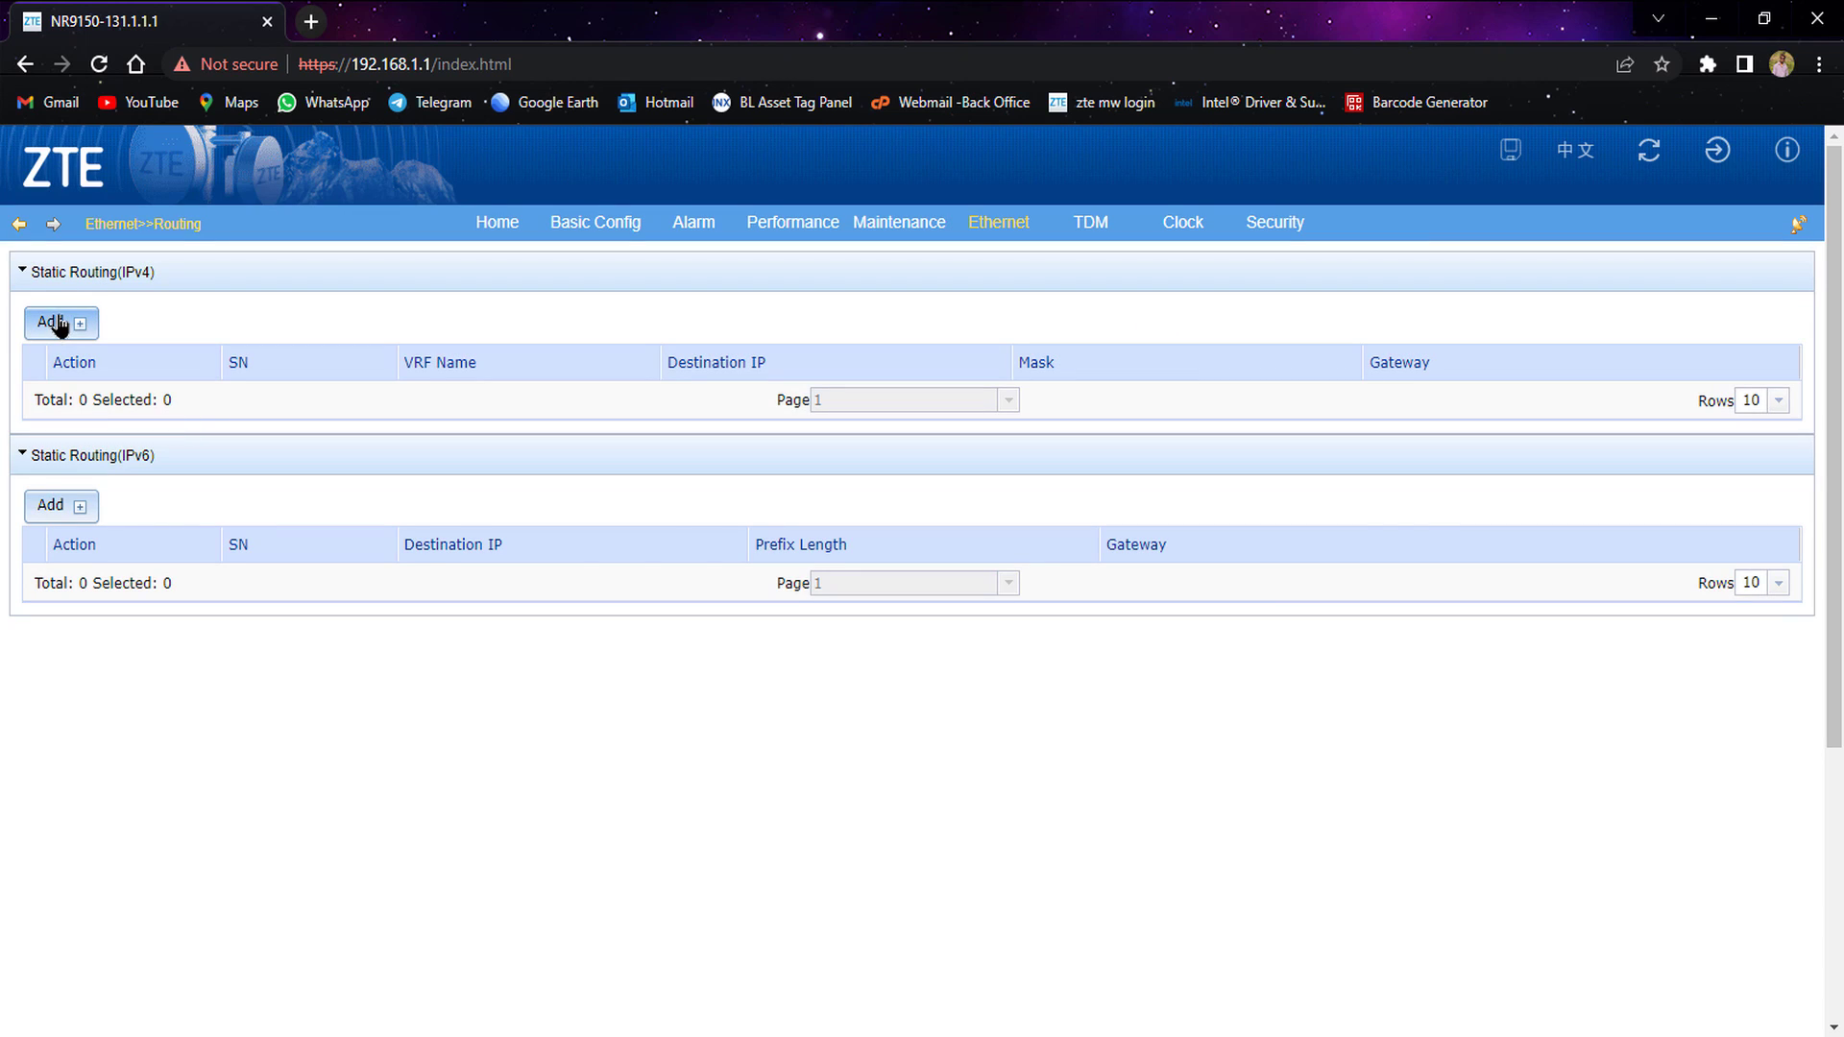
pyautogui.click(72, 323)
pyautogui.click(233, 402)
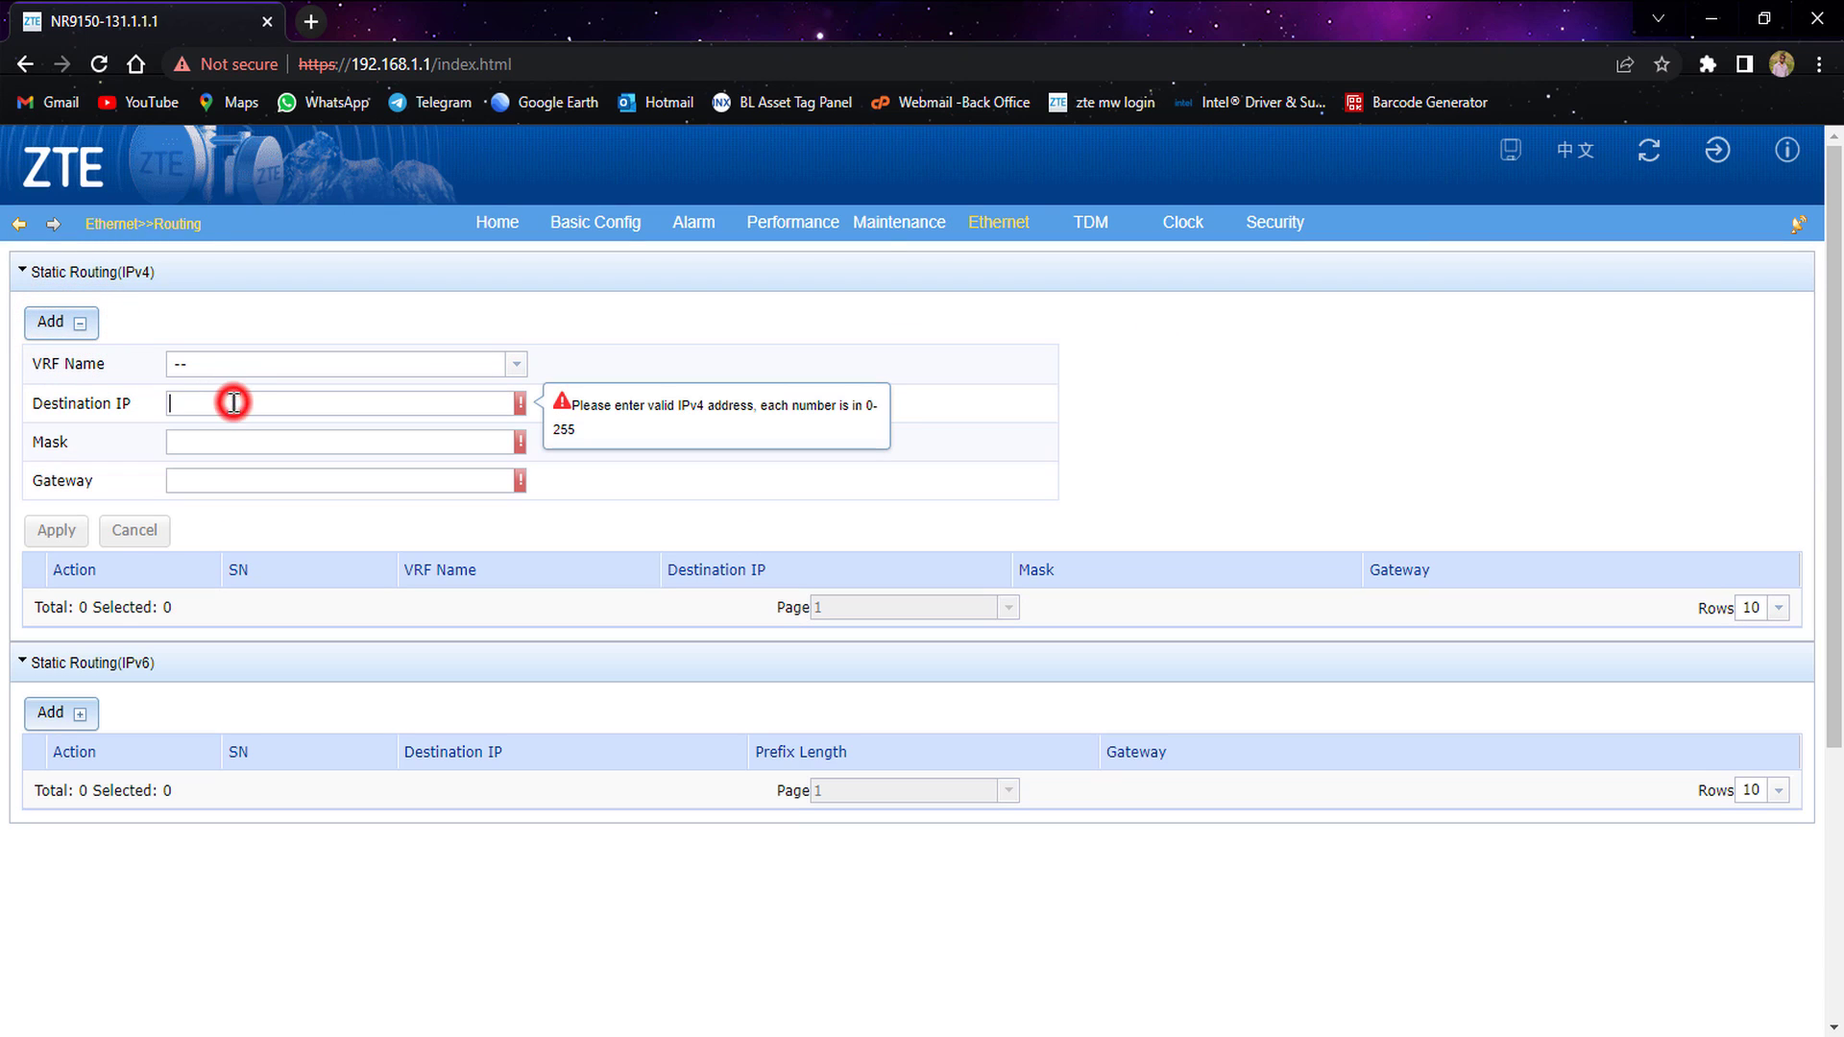
pyautogui.write('0.')
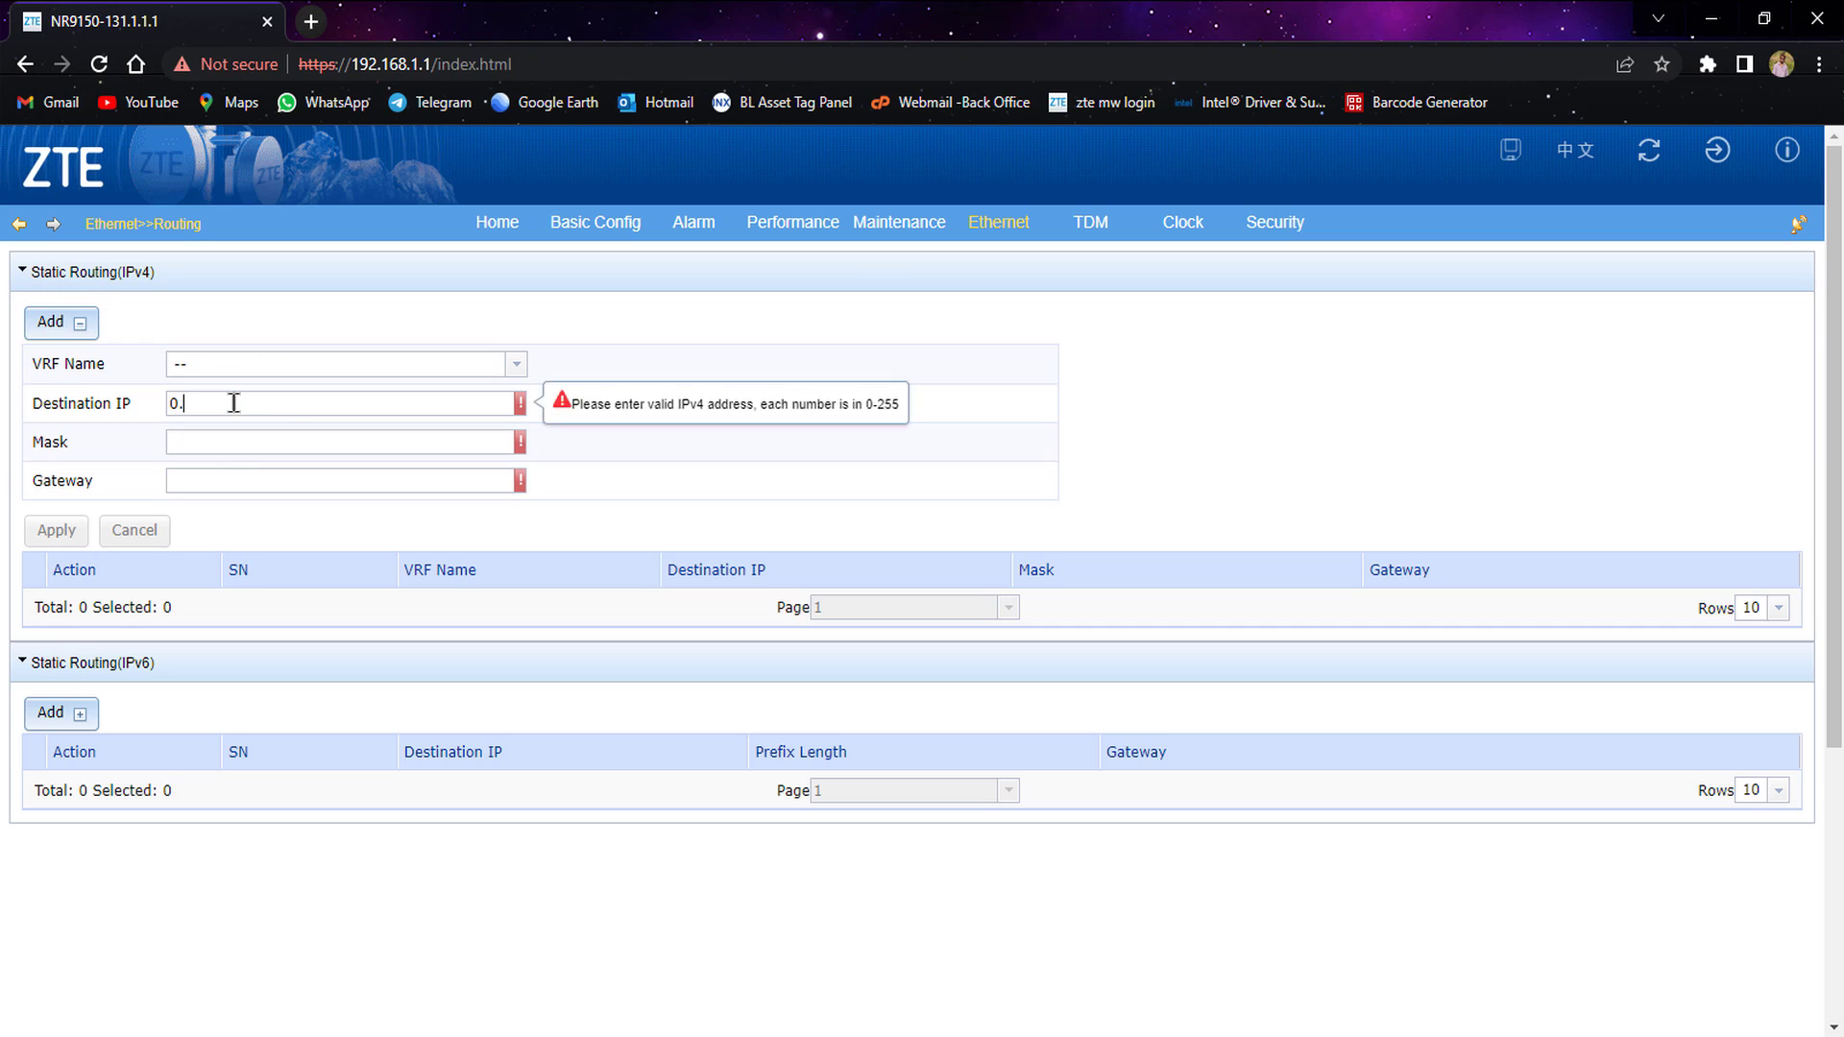
pyautogui.write('0.0.0')
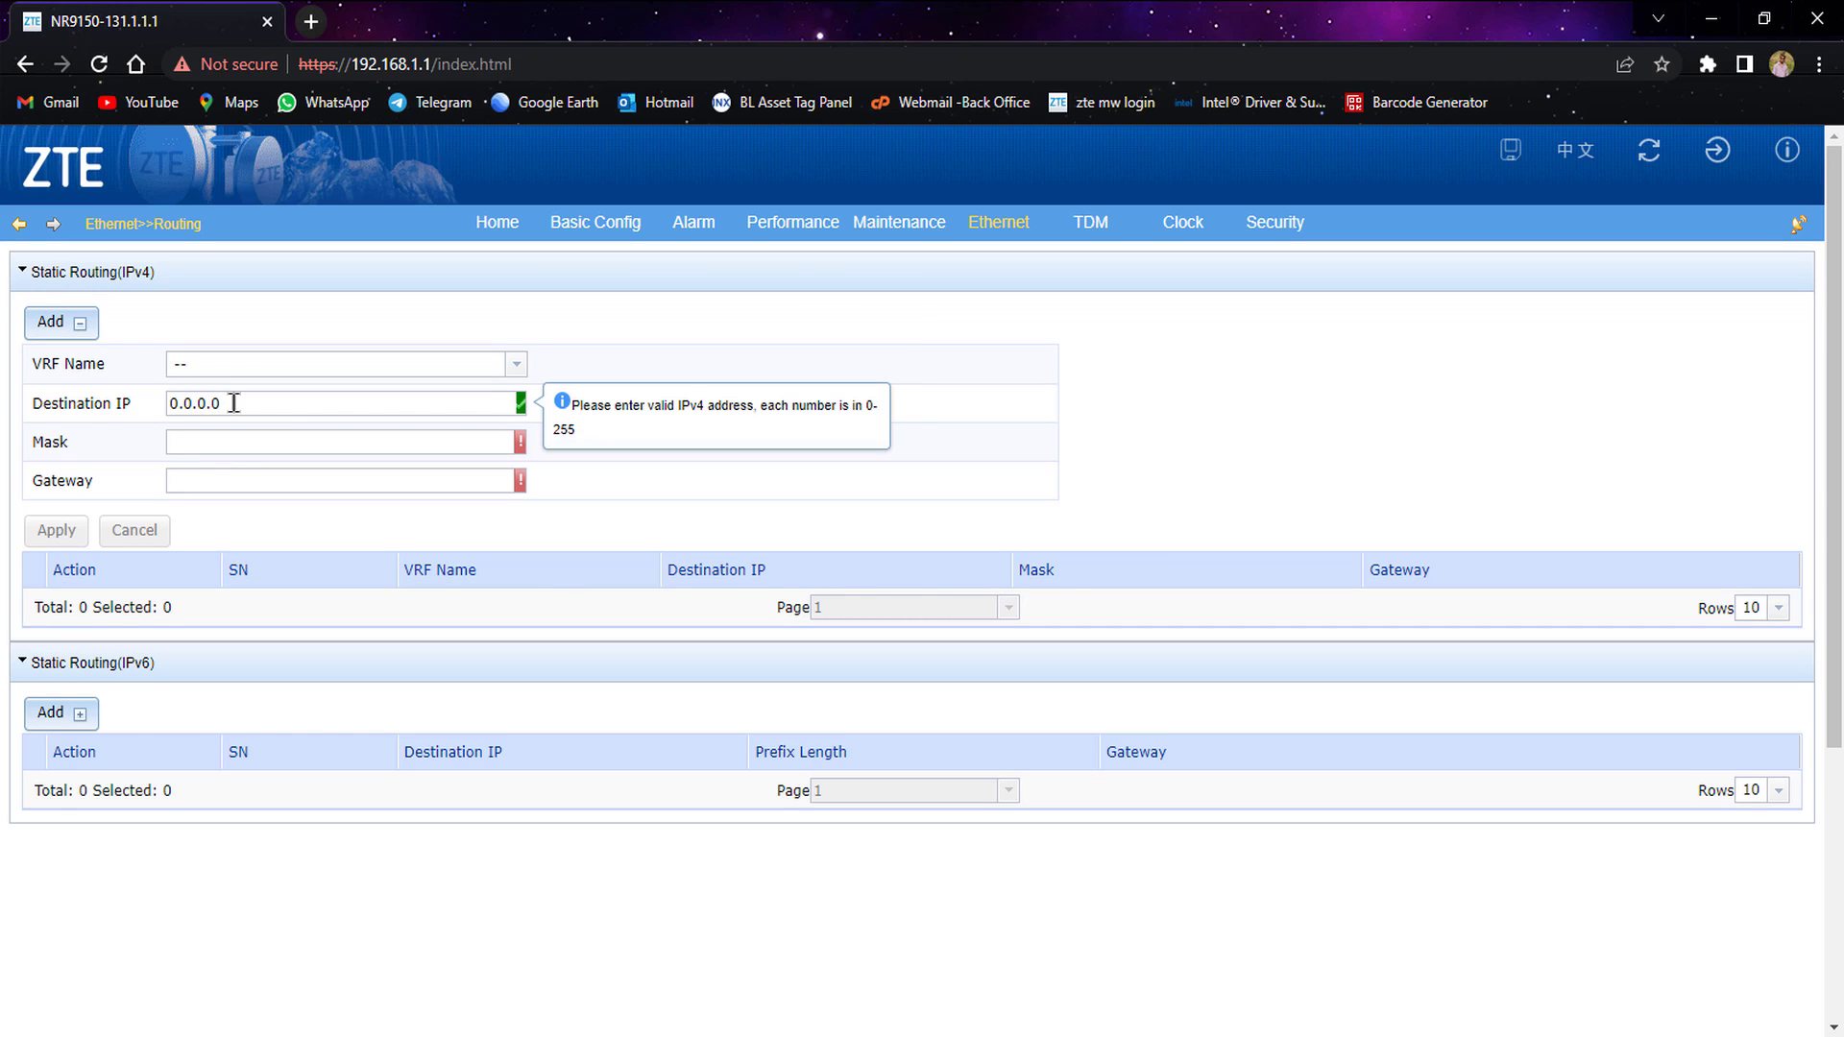
pyautogui.moveTo(234, 403); pyautogui.dragTo(68, 410)
pyautogui.press('Tab')
pyautogui.hotkey('ctrl', 'v')
# Step: Set gateway 10.21.184.129 from cell C3 and add the default route
pyautogui.click(228, 477)
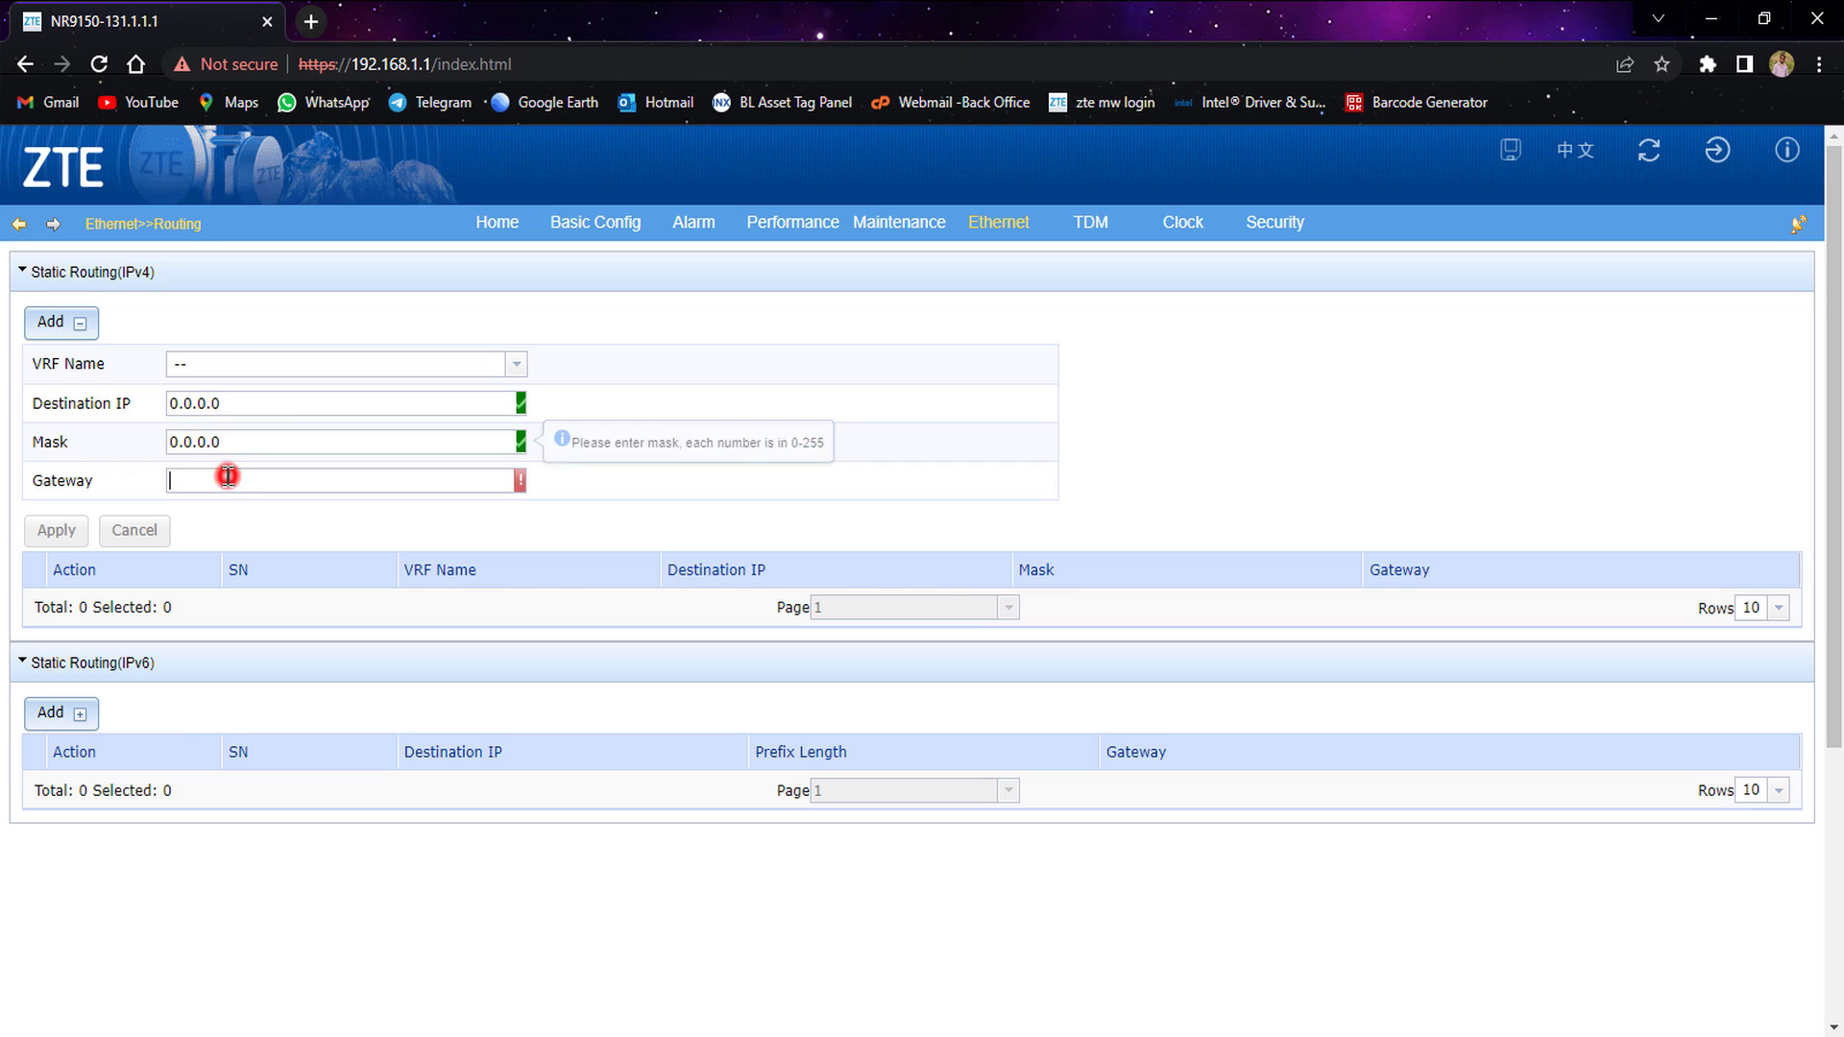
pyautogui.hotkey('alt', 'Tab')
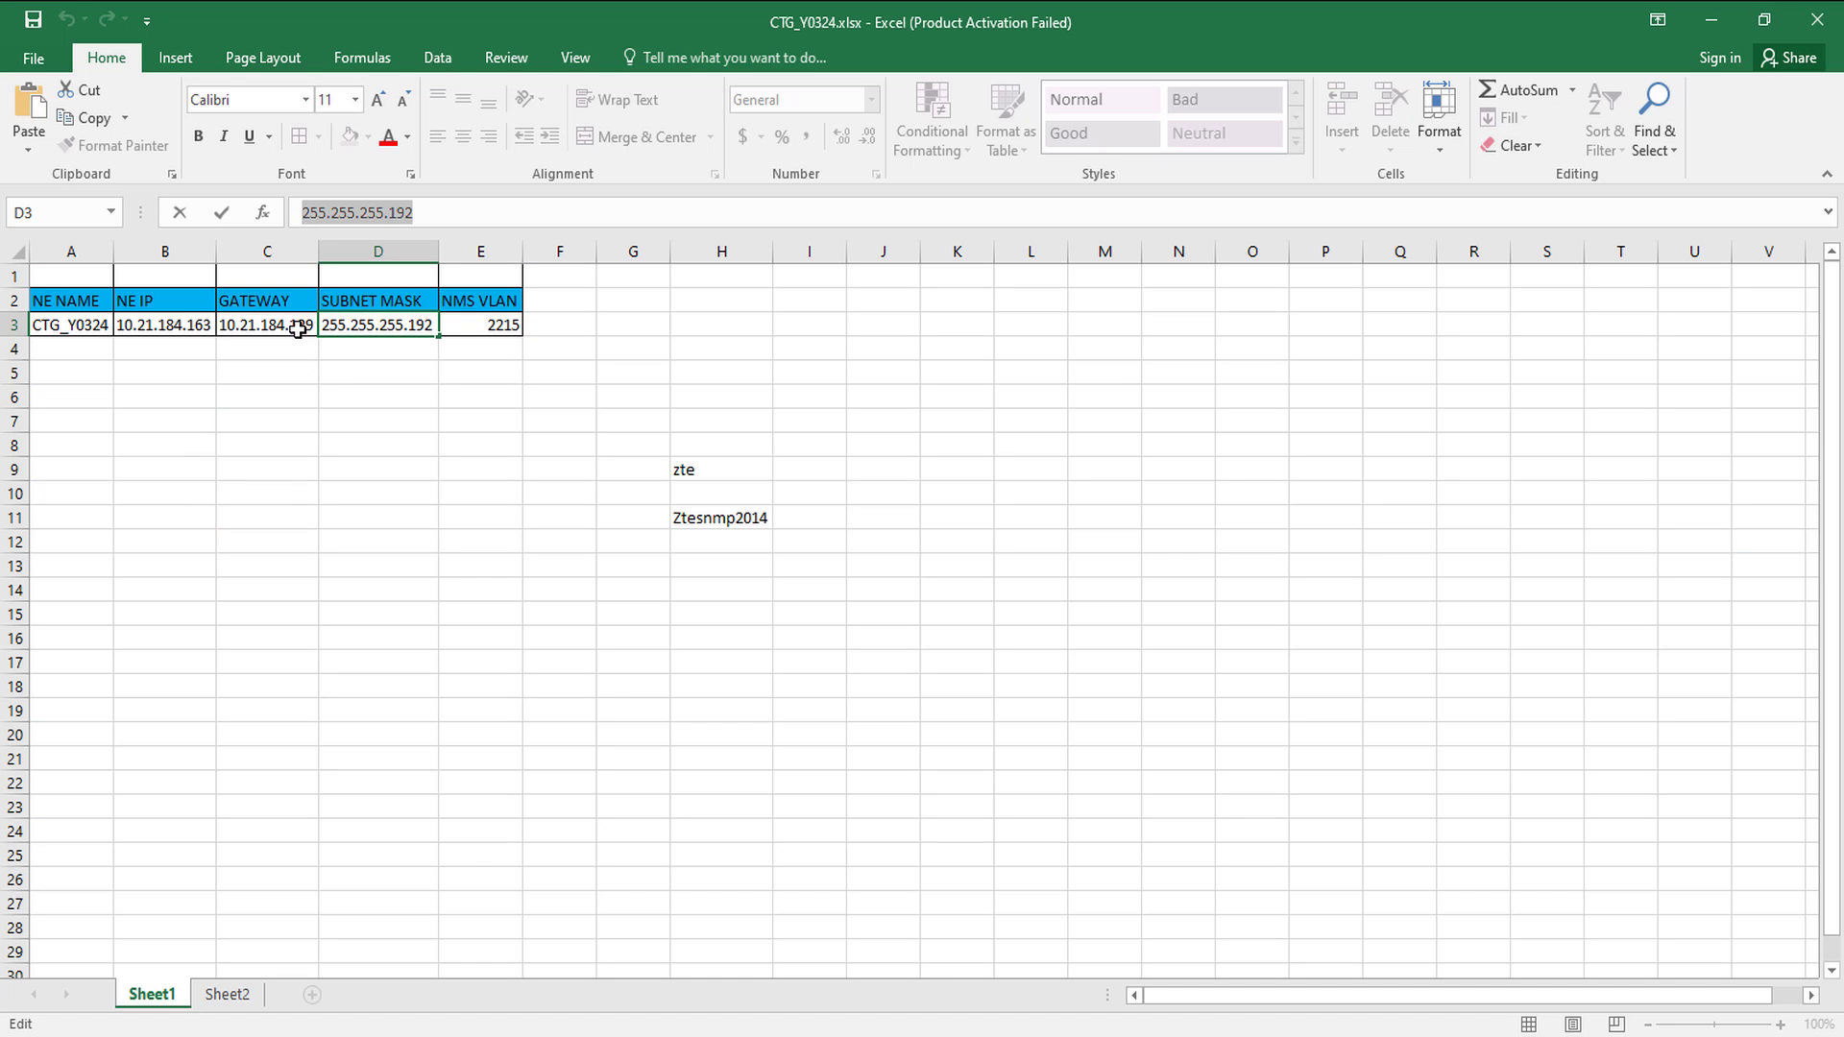
pyautogui.click(298, 330)
pyautogui.hotkey('ctrl', 'c')
pyautogui.hotkey('alt', 'Tab')
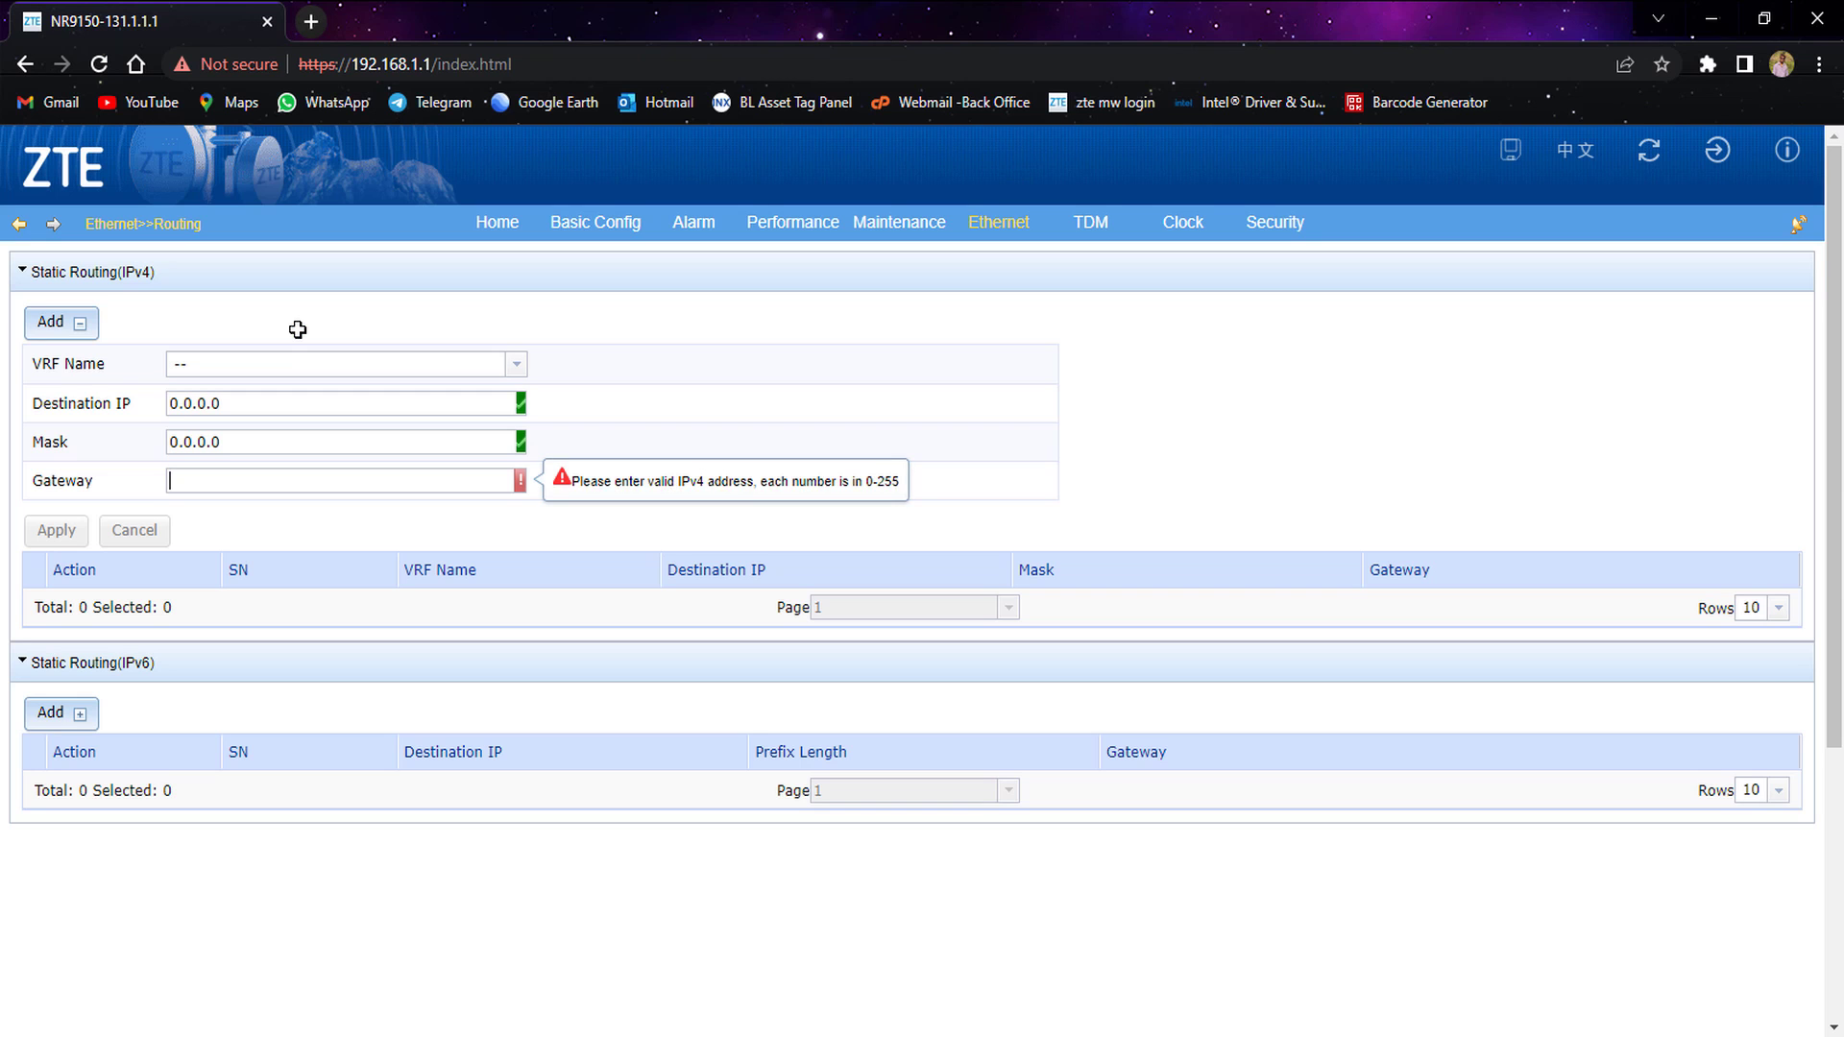
pyautogui.hotkey('ctrl', 'v')
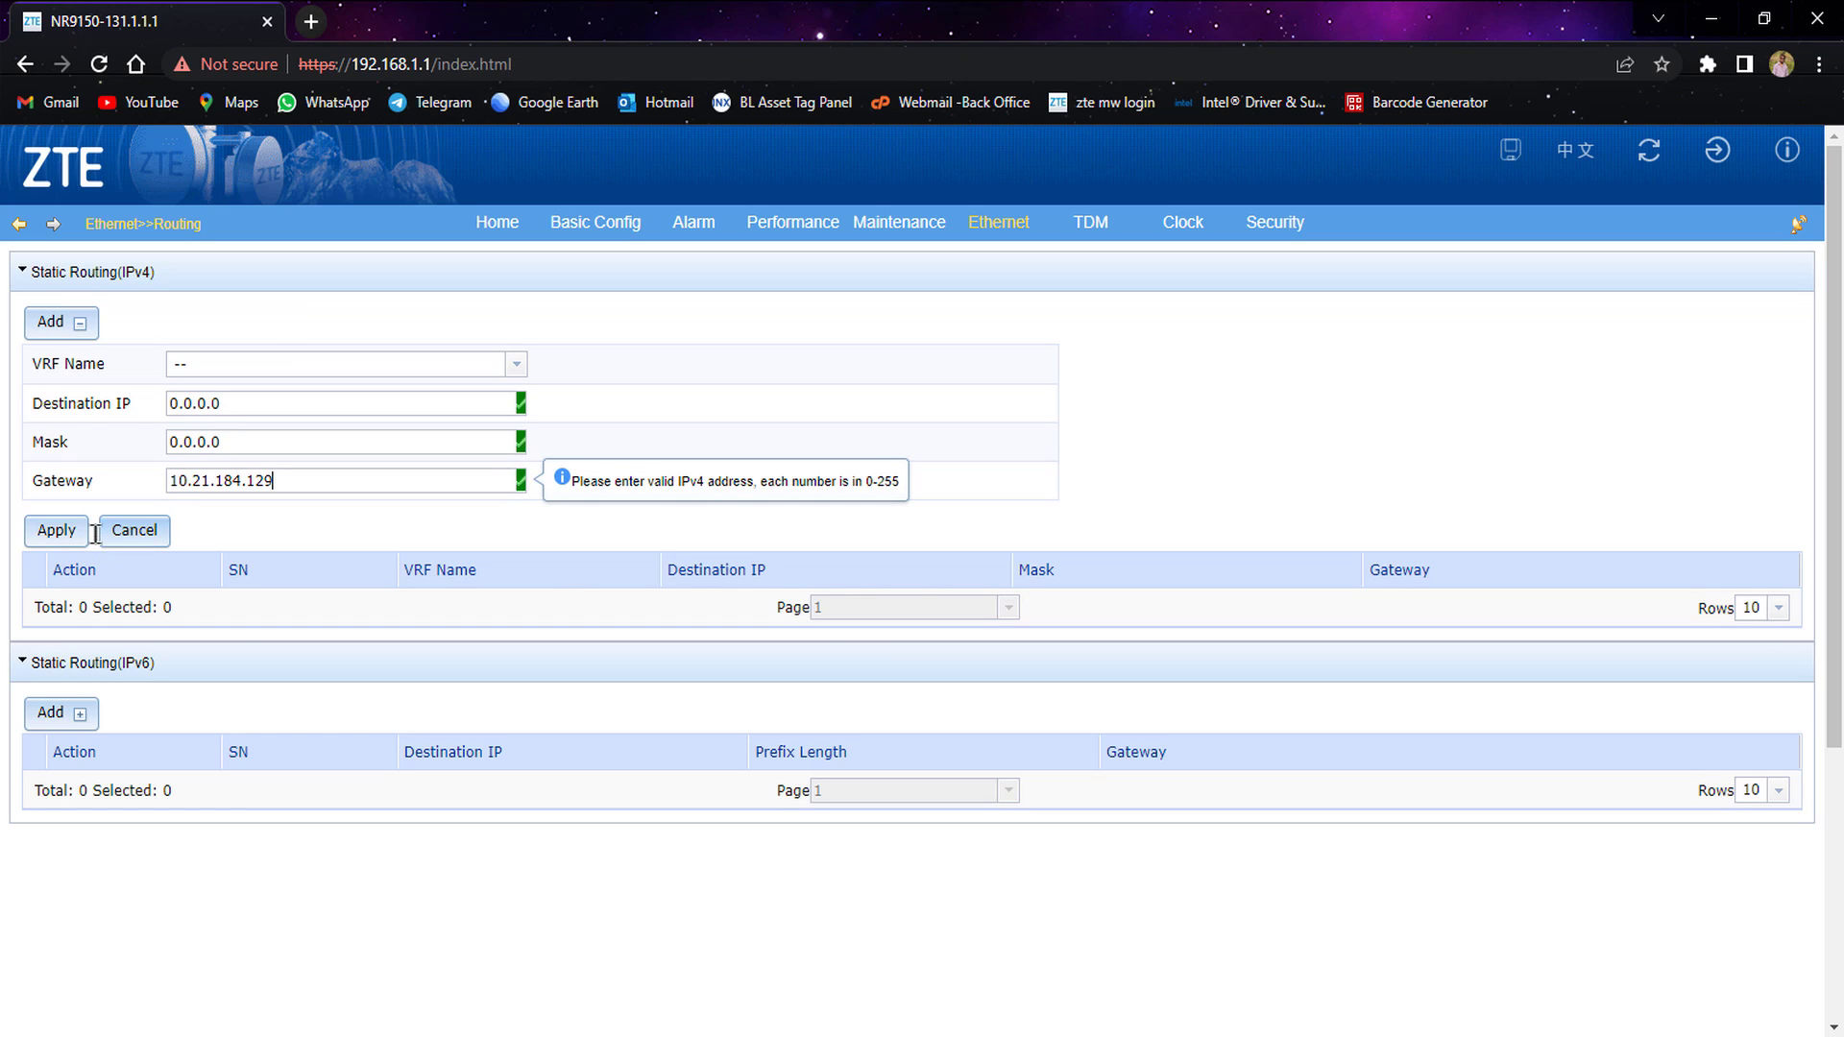
pyautogui.click(68, 533)
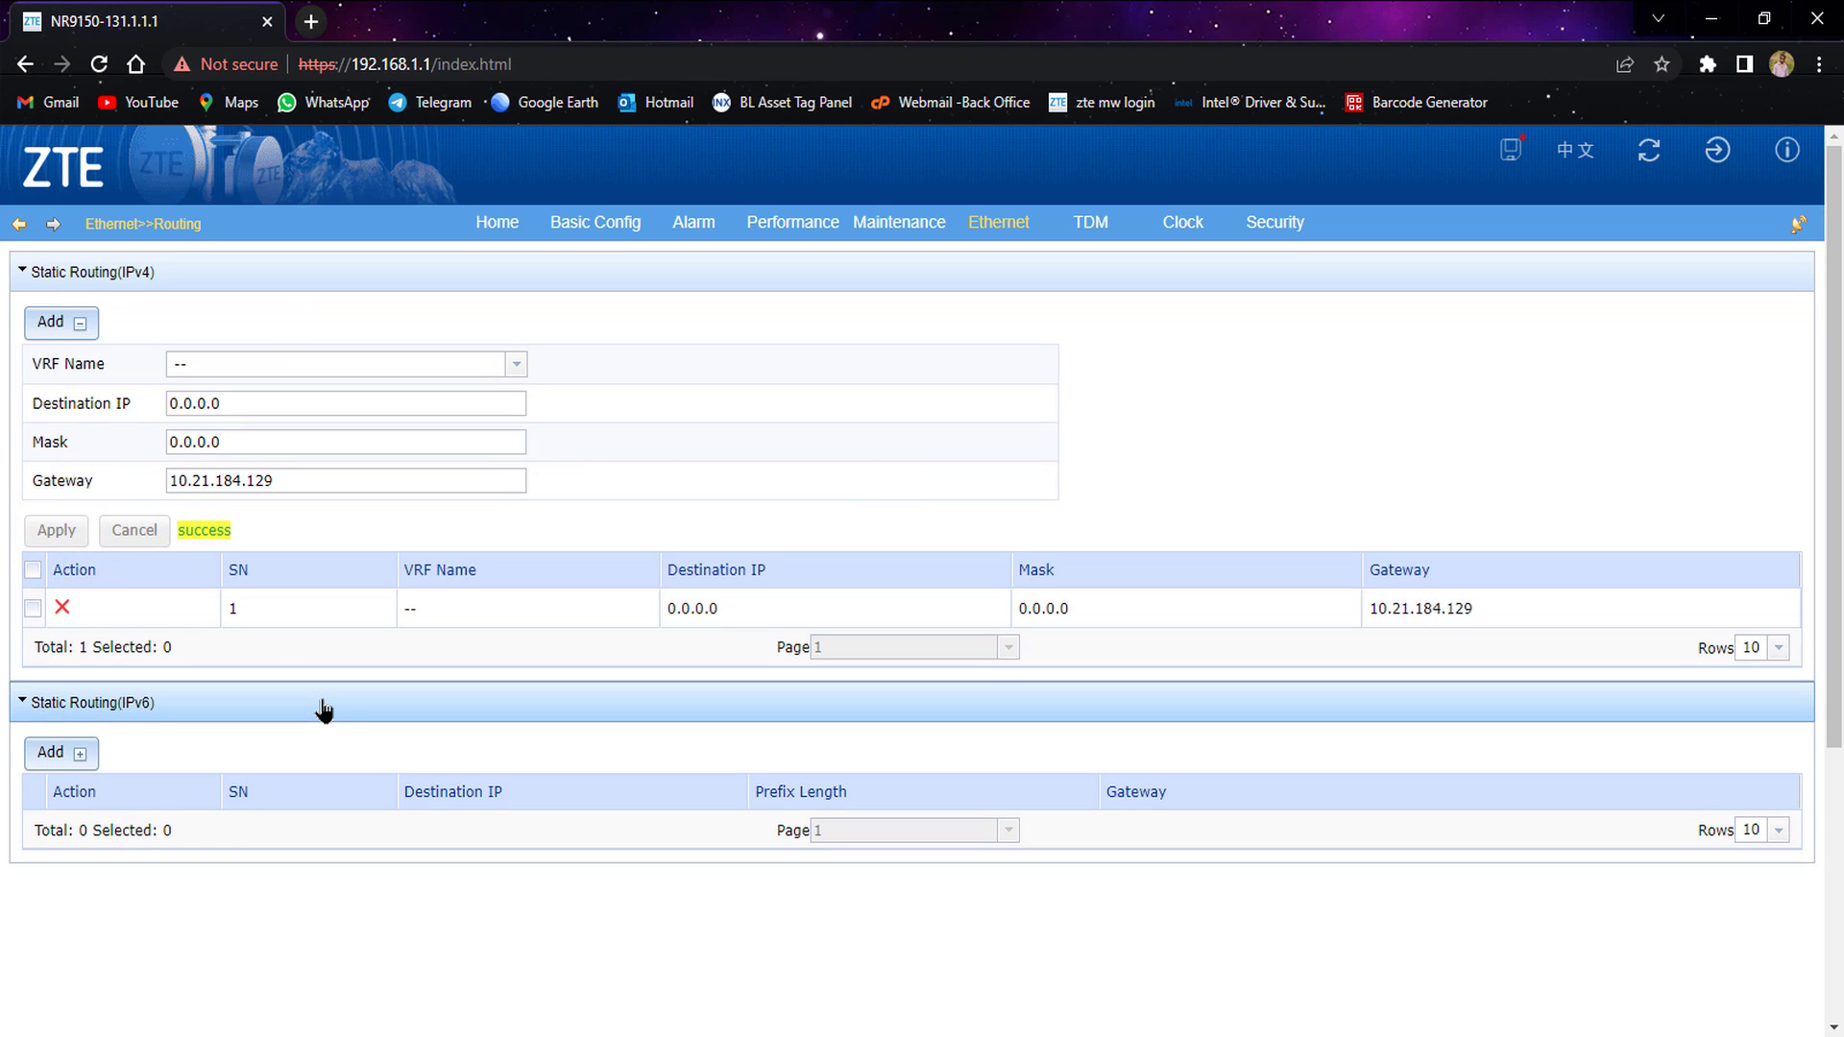
# Step: Collapse the route forms and save the configuration to the device
pyautogui.click(168, 702)
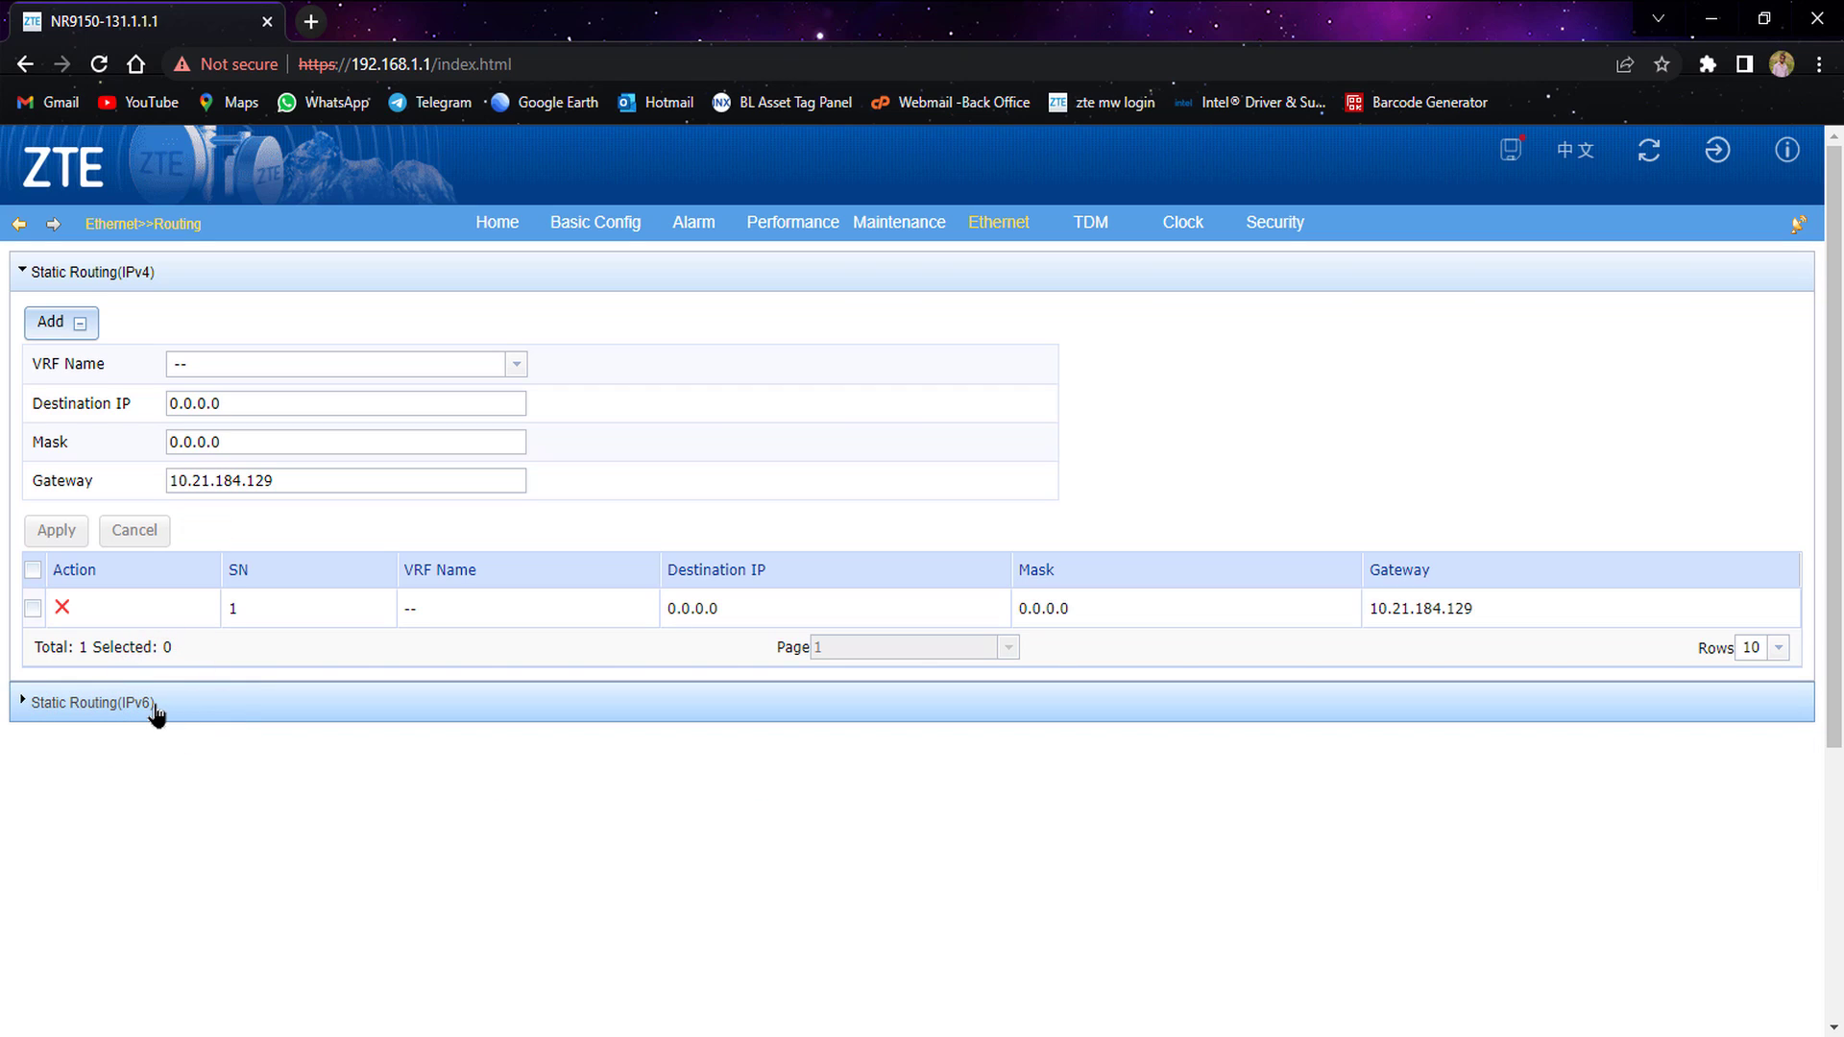
pyautogui.click(80, 324)
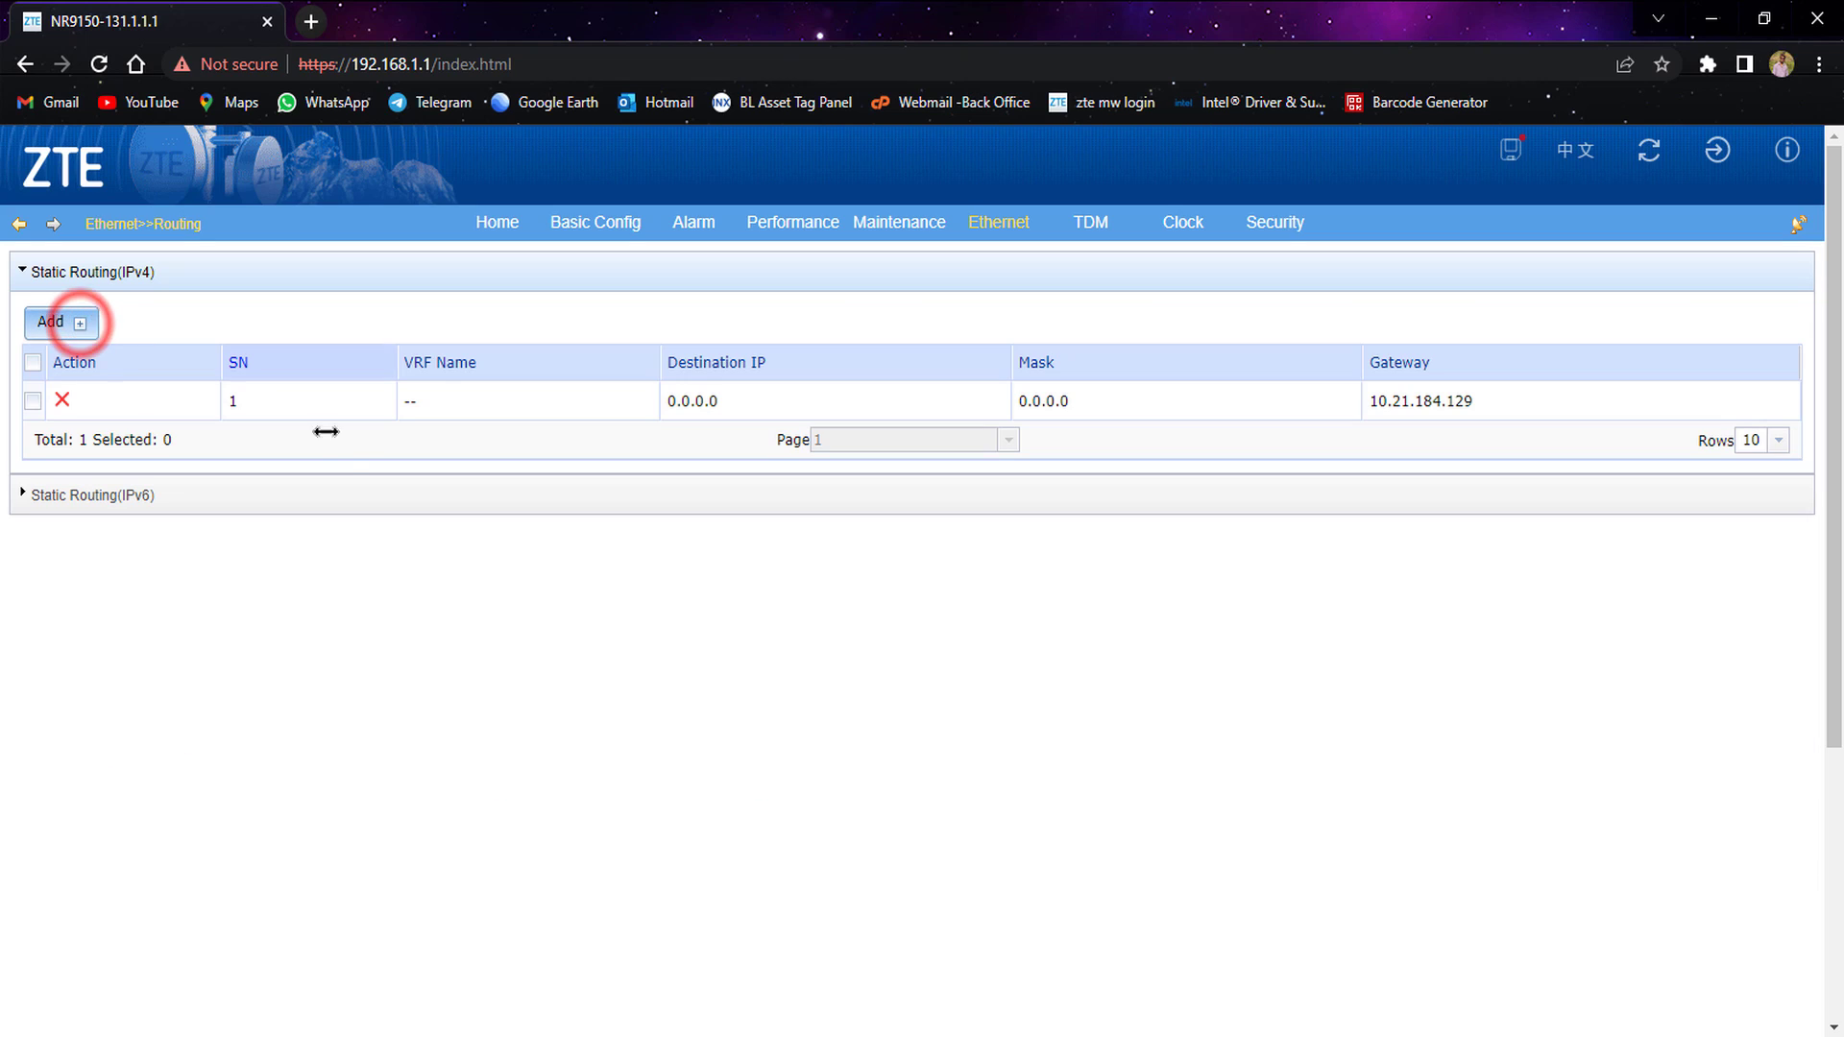
pyautogui.click(1511, 152)
pyautogui.click(1027, 622)
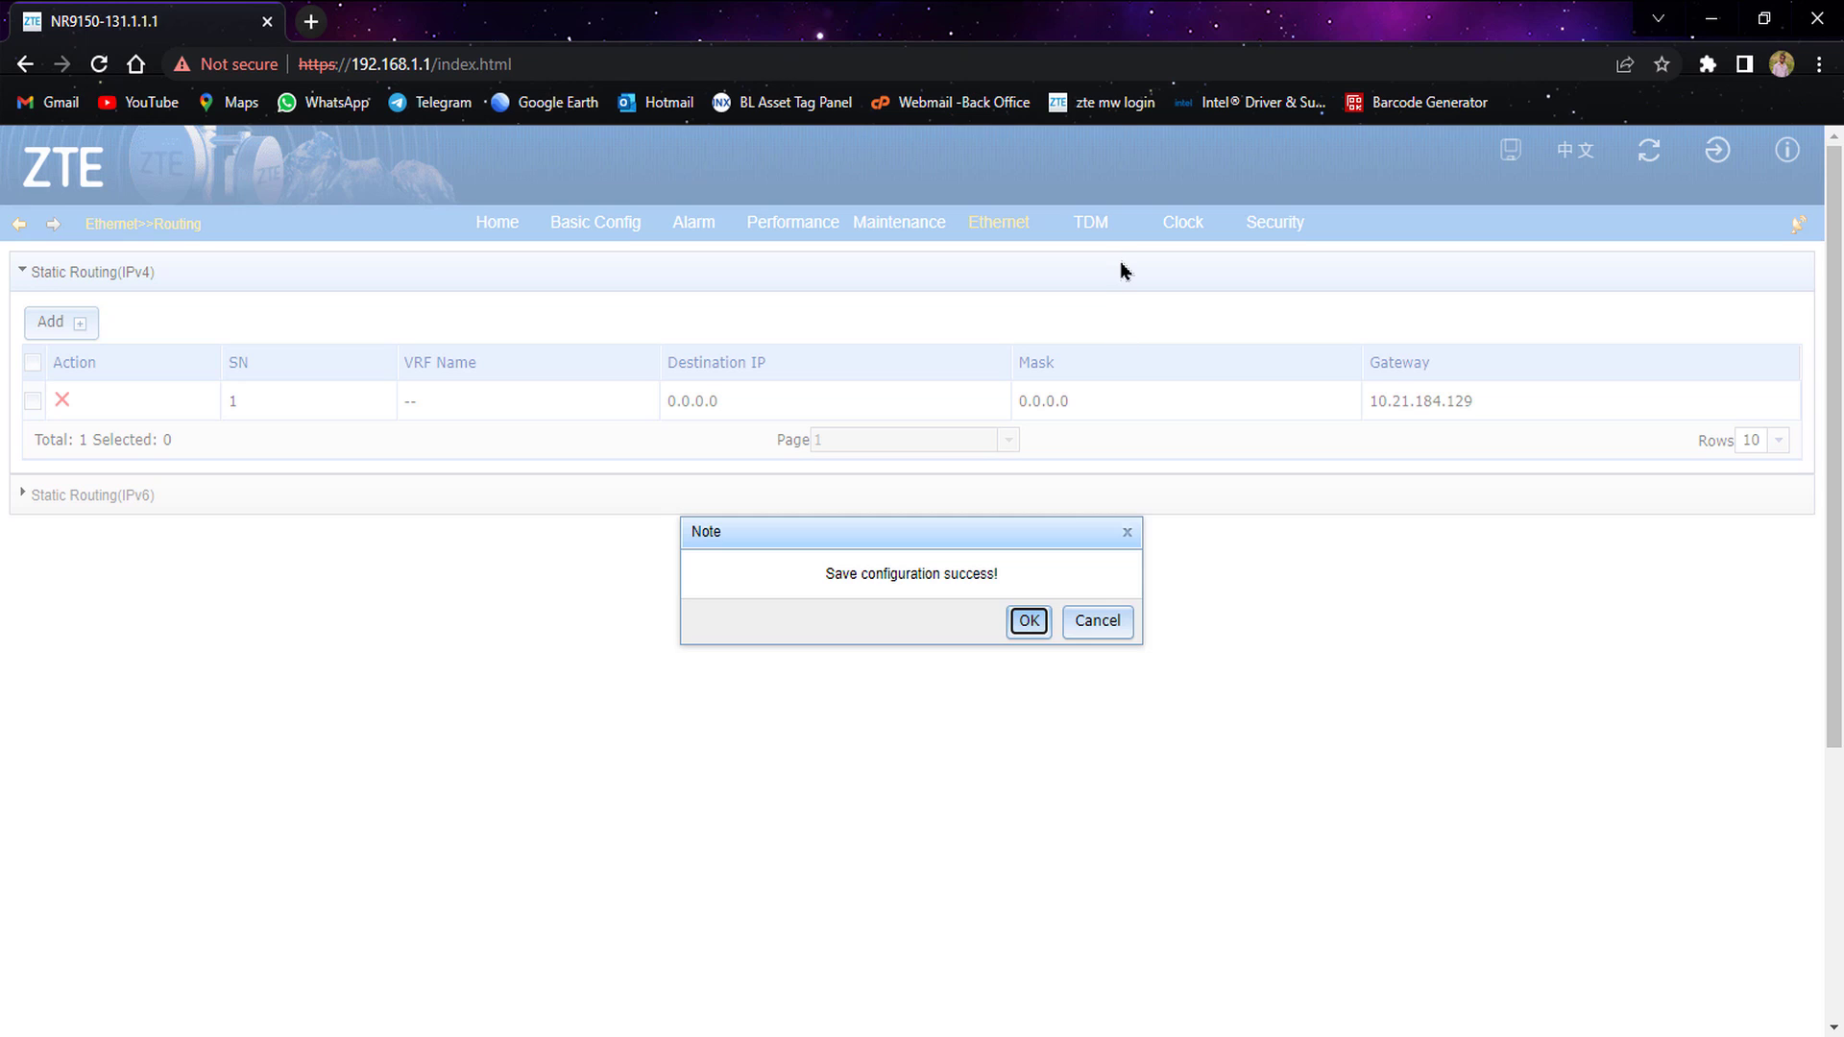
pyautogui.click(1027, 620)
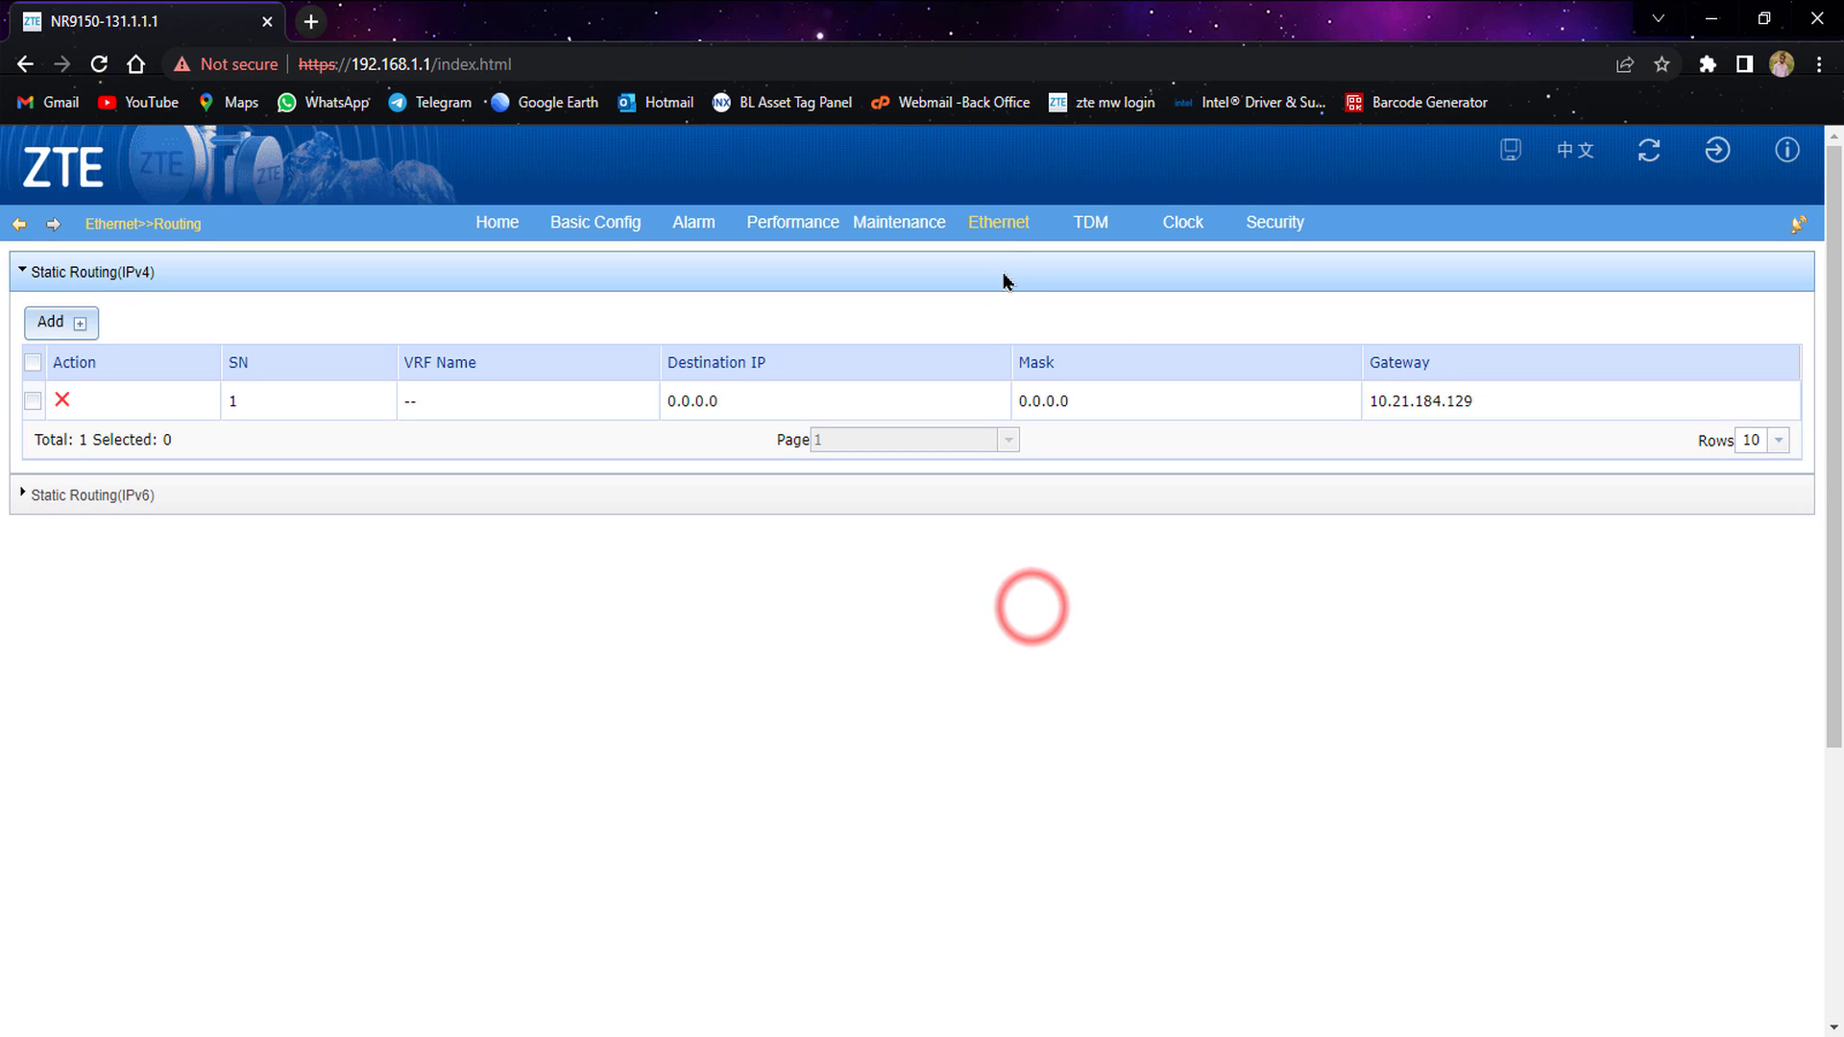
pyautogui.click(998, 219)
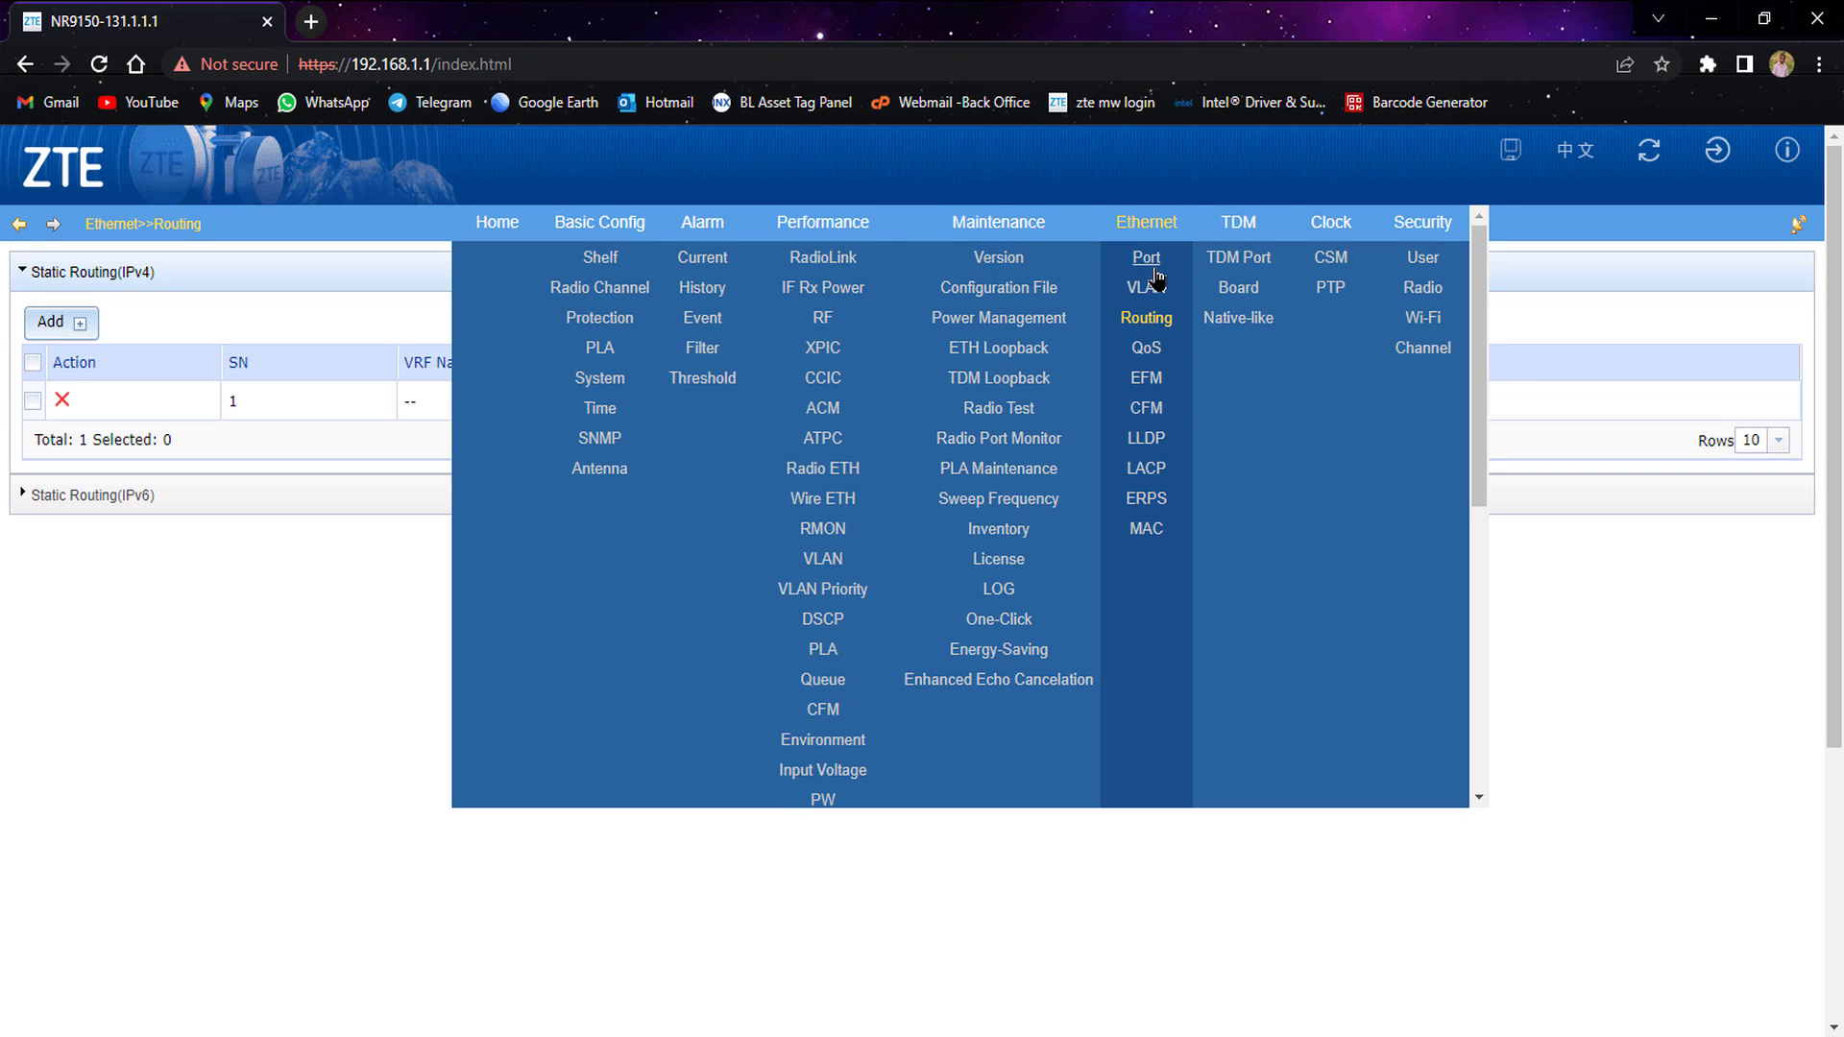
# Step: Open Basic Config > Radio Channel and show the Radio Channel Name list
pyautogui.click(589, 288)
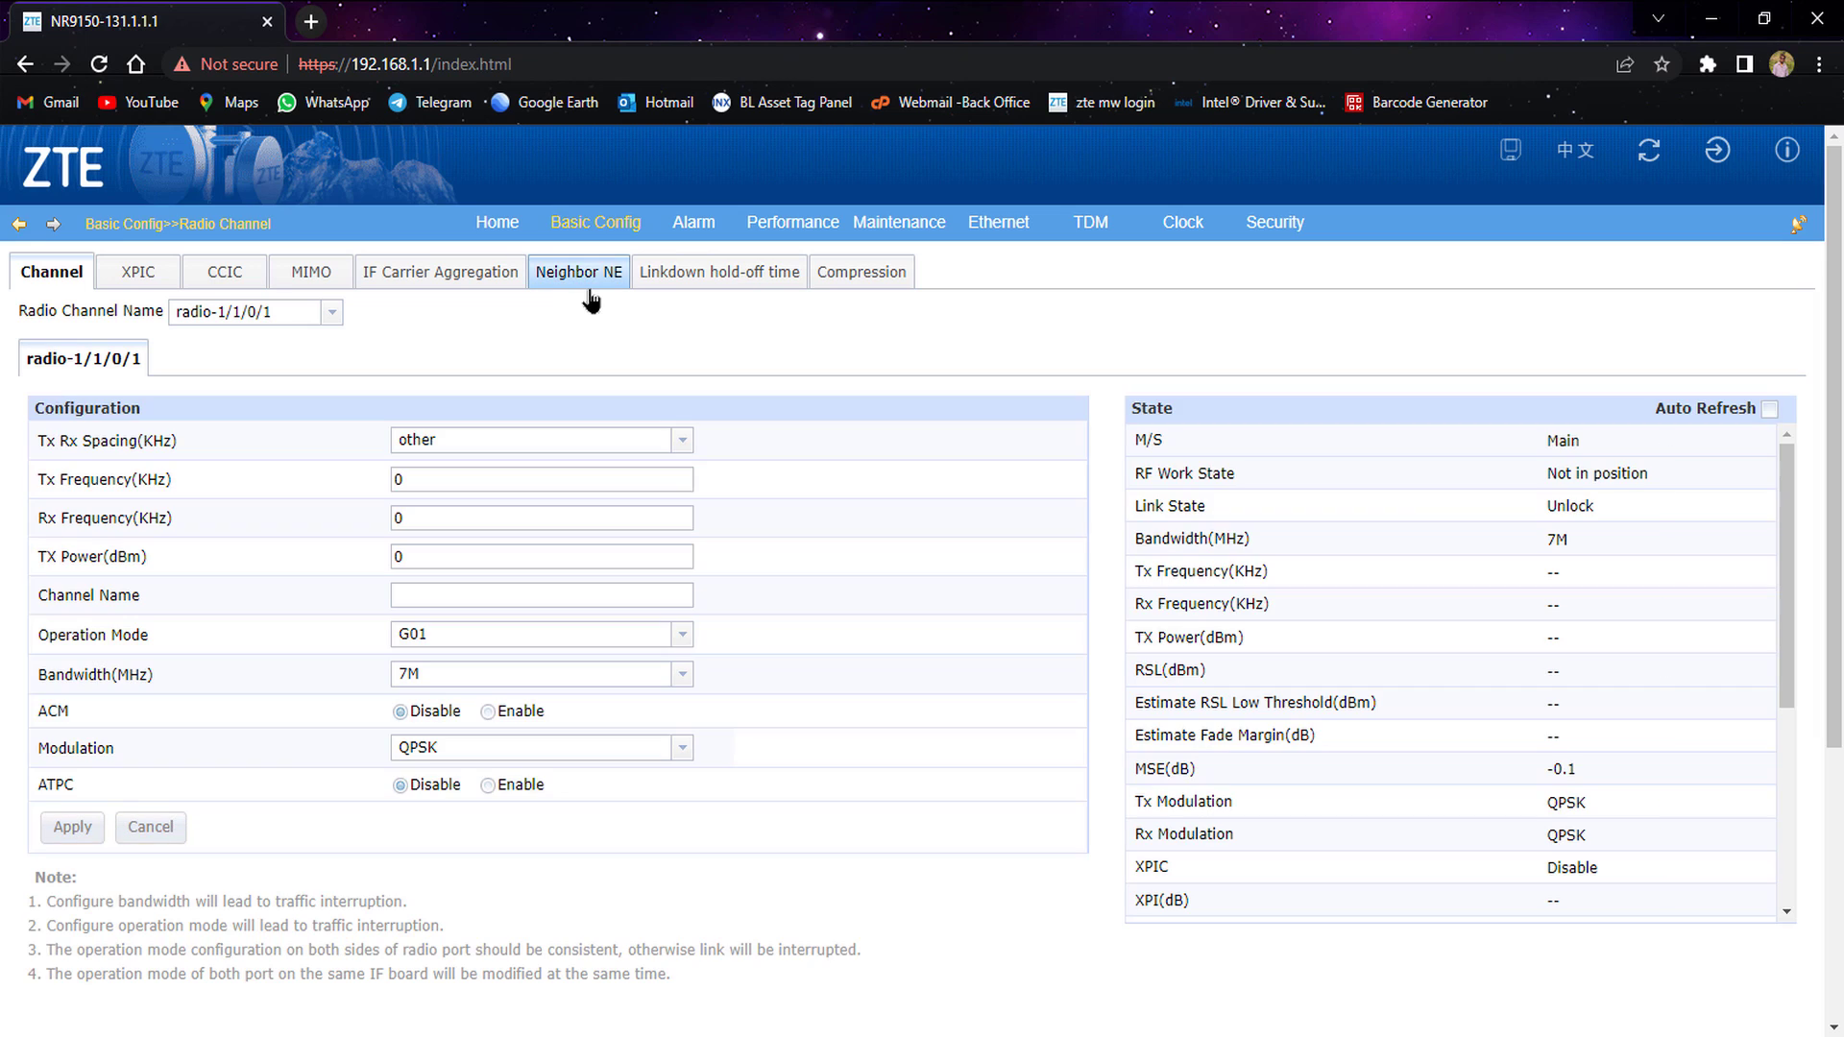
pyautogui.click(331, 312)
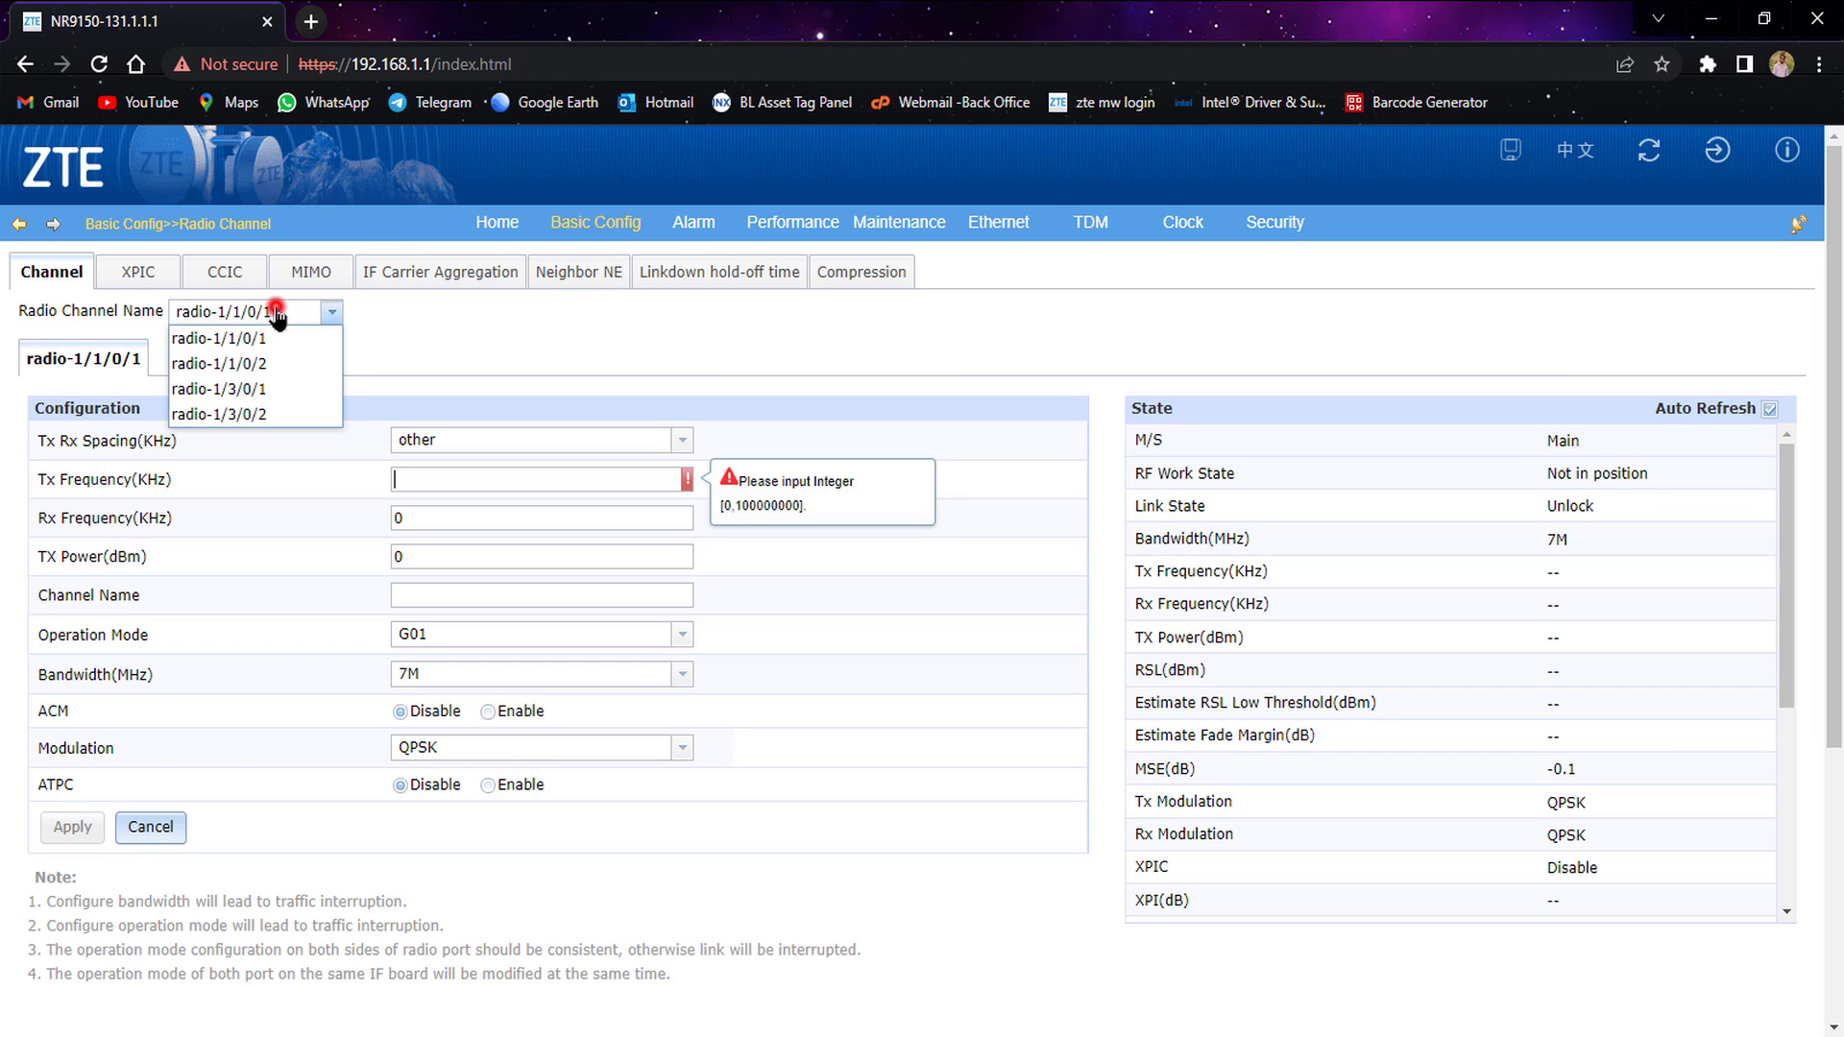
# Step: On radio-1/3/0/1, set Tx frequency 10933000 kHz, Tx/Rx spacing 530000 and TX power 15 dBm
pyautogui.click(266, 388)
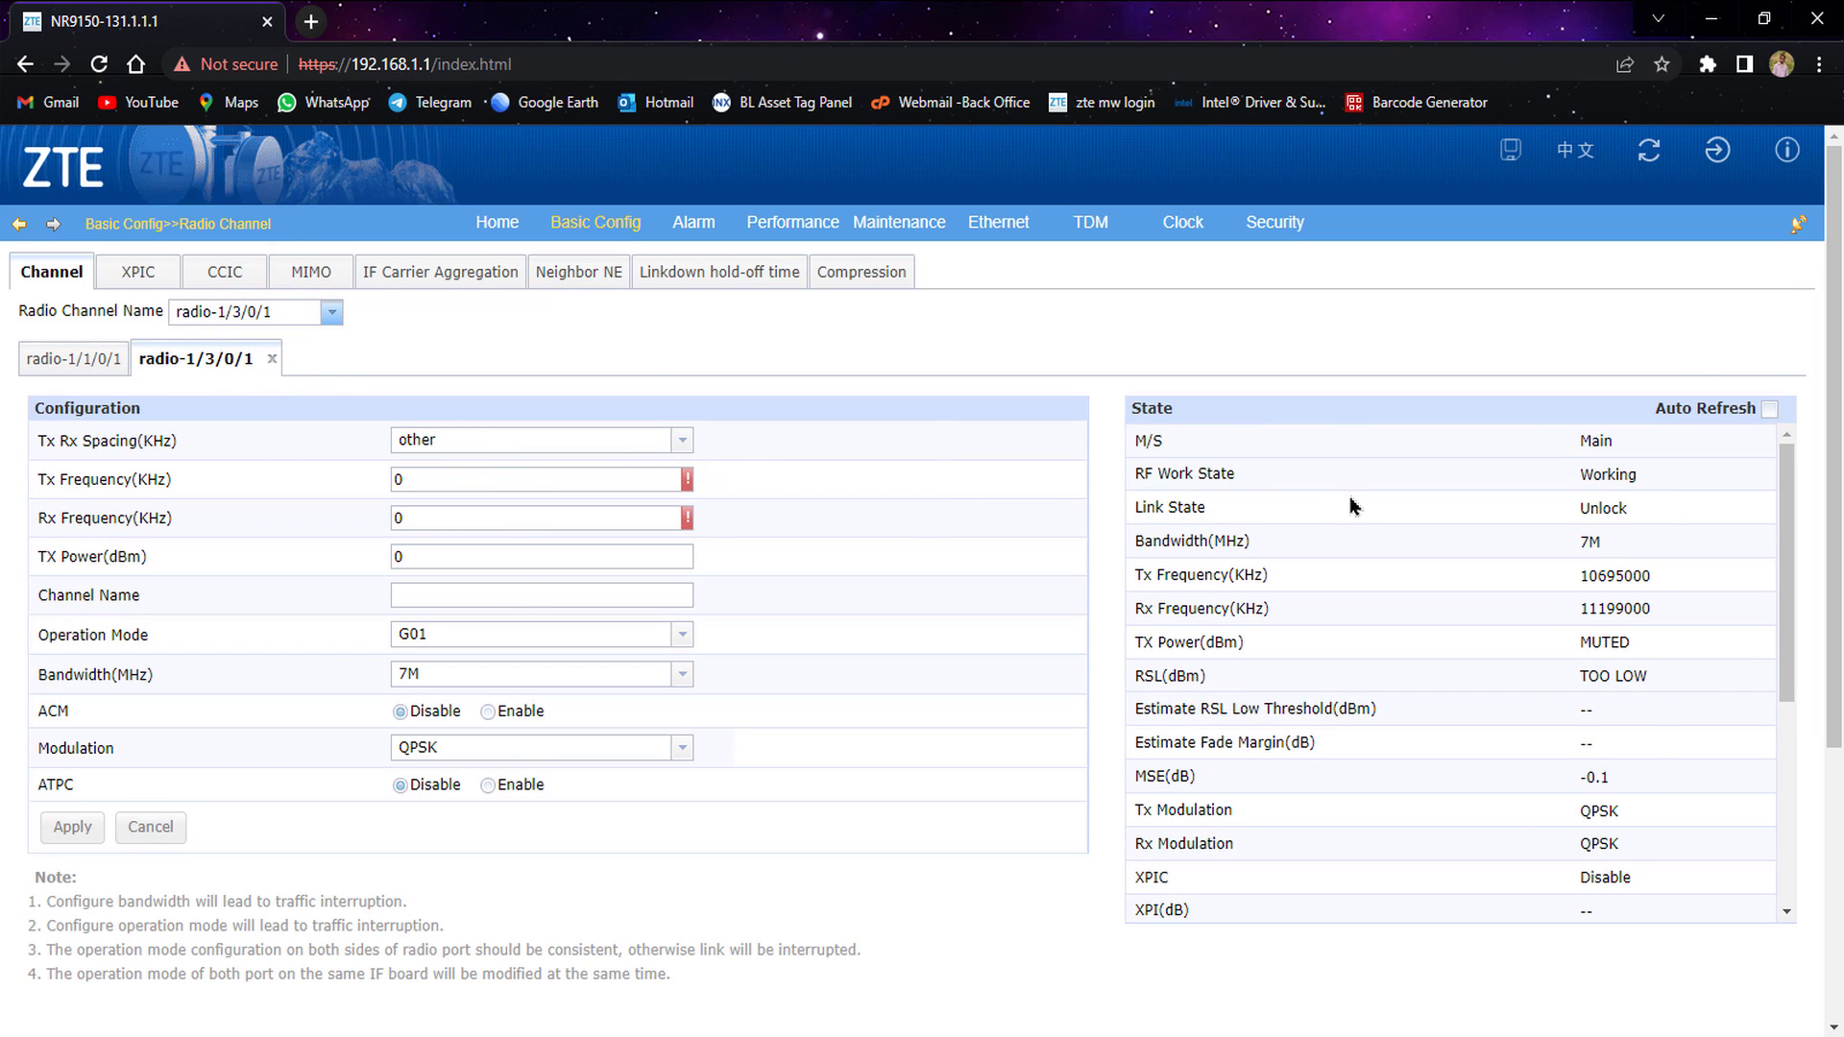
pyautogui.click(1768, 409)
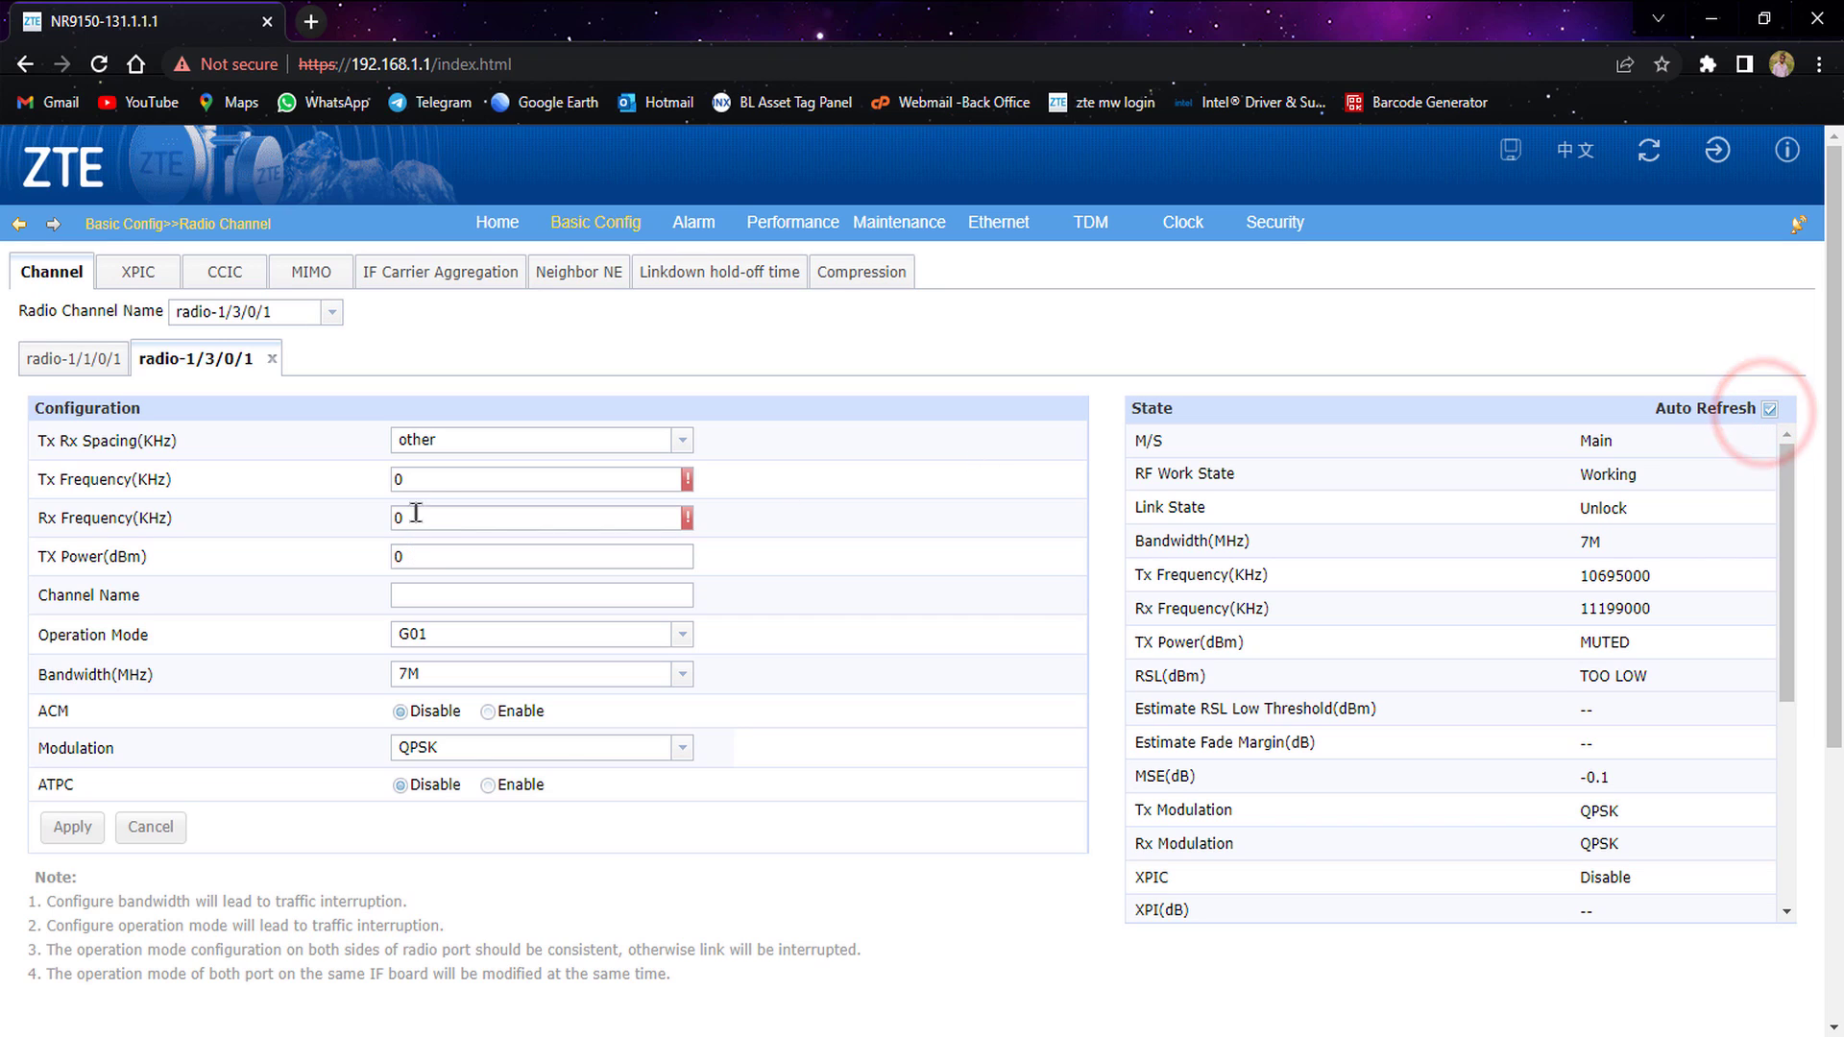
pyautogui.doubleClick(421, 480)
pyautogui.write('1093')
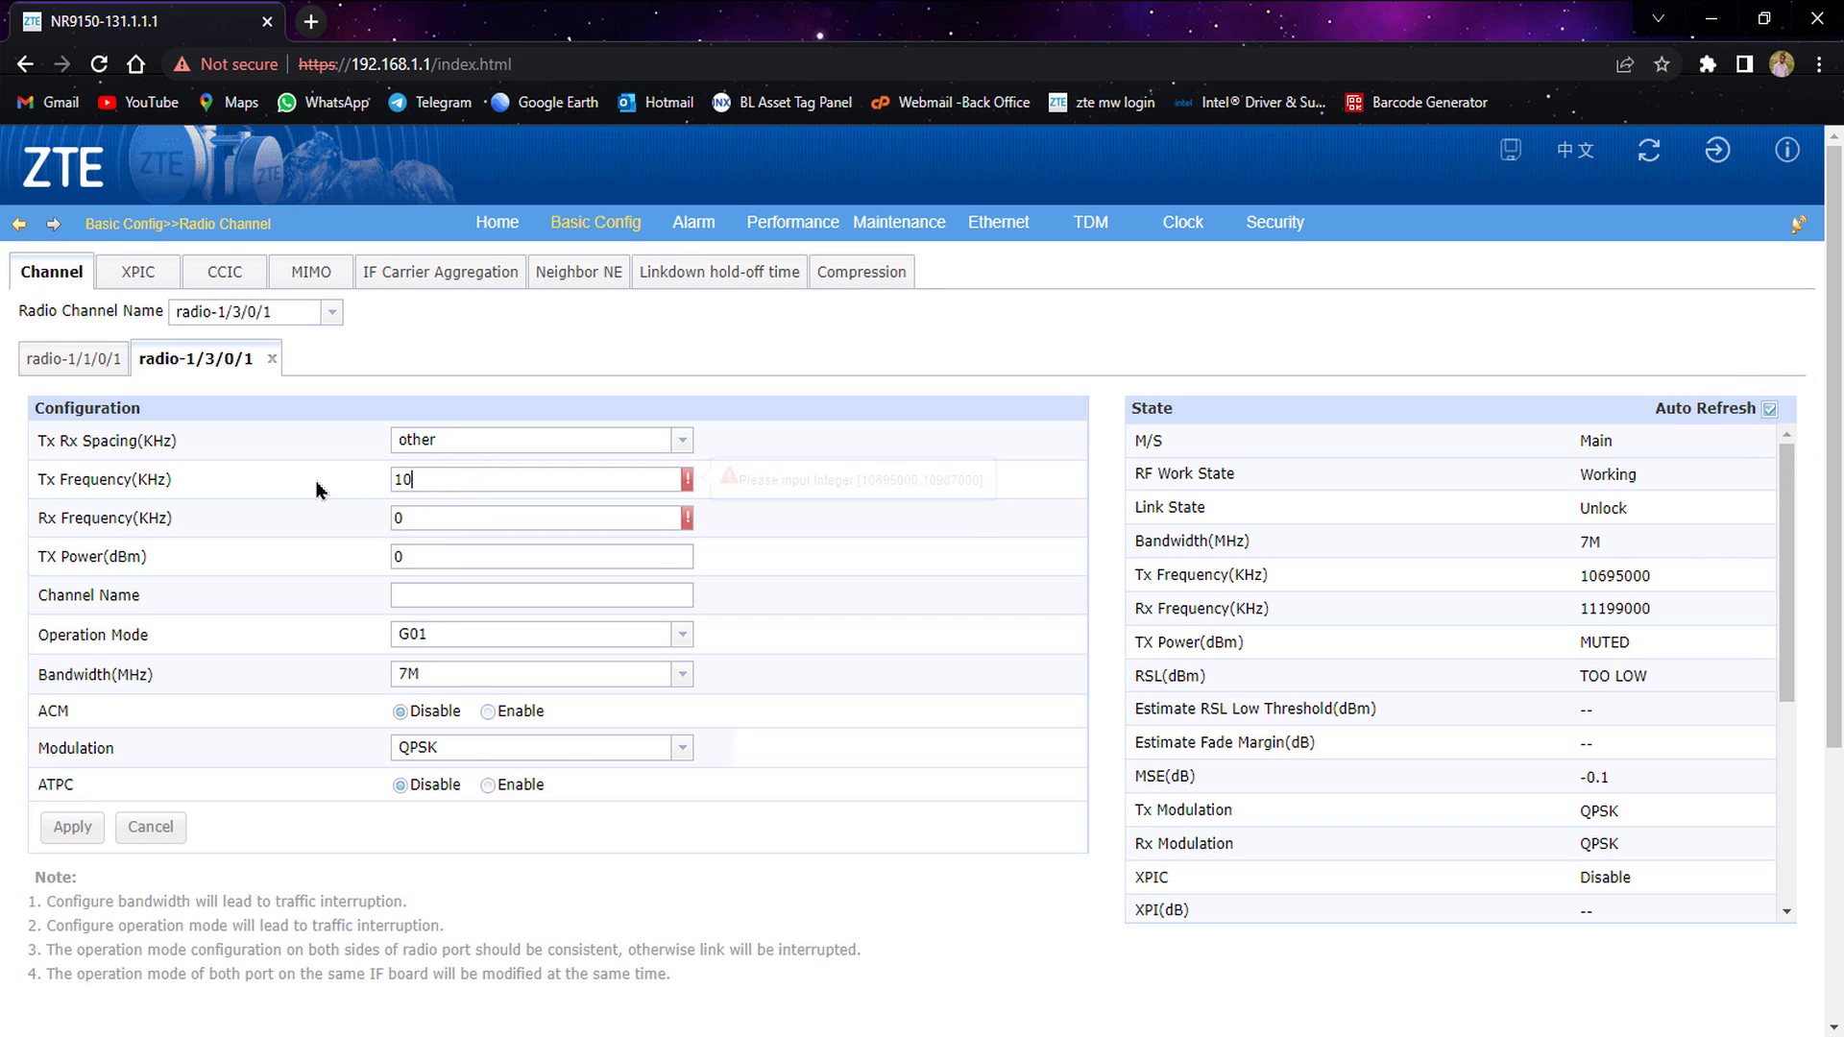
pyautogui.write('3000')
pyautogui.click(538, 441)
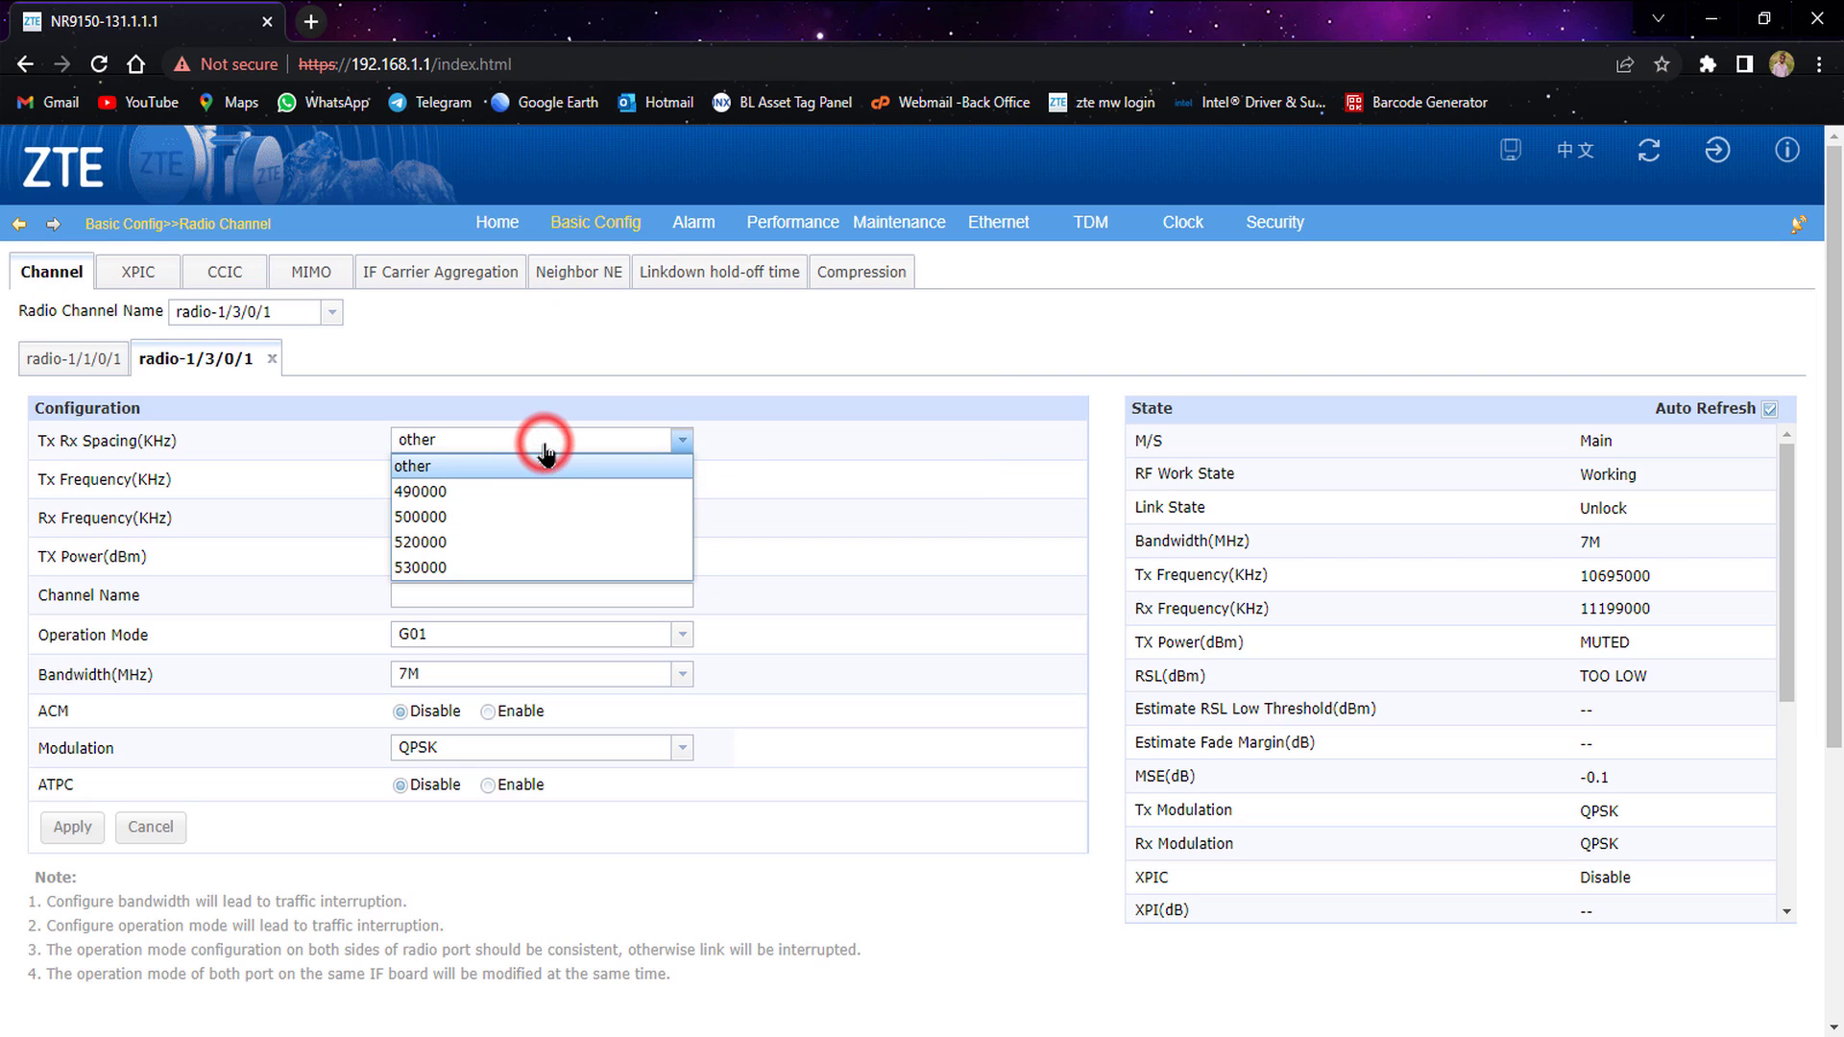
pyautogui.click(489, 568)
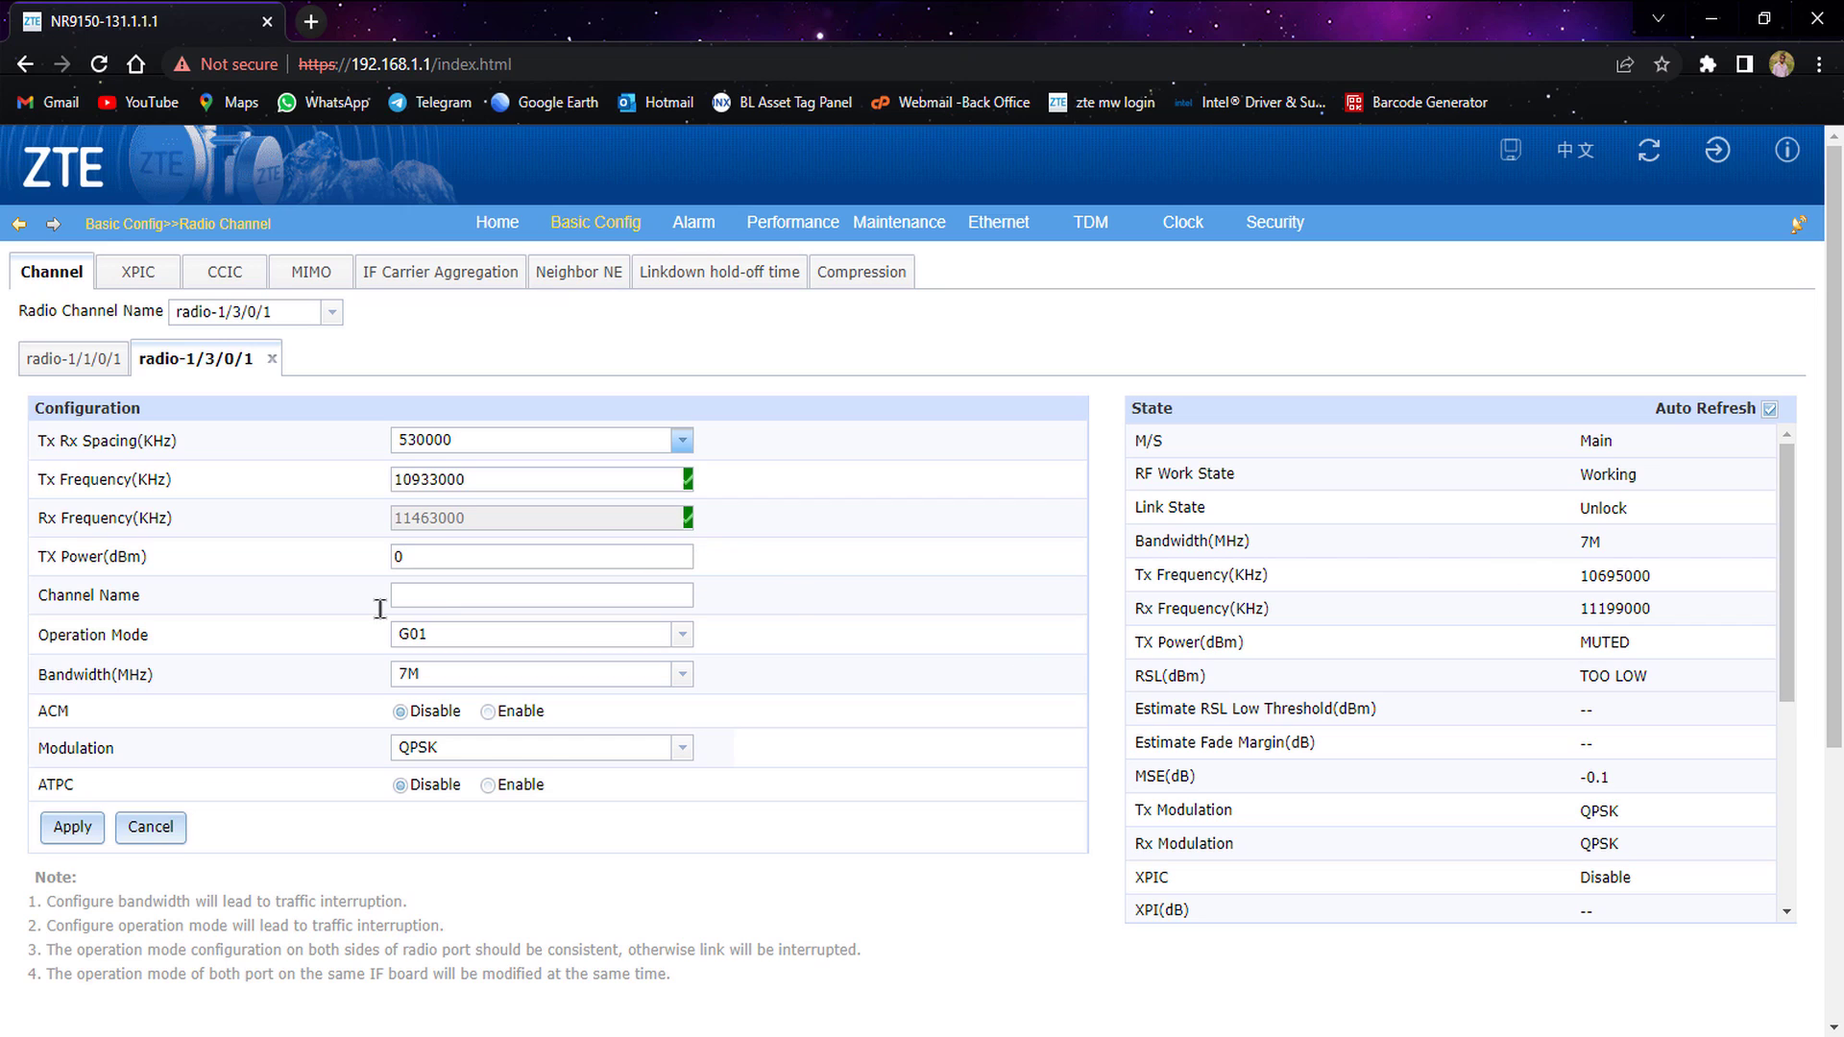
pyautogui.press('BackSpace')
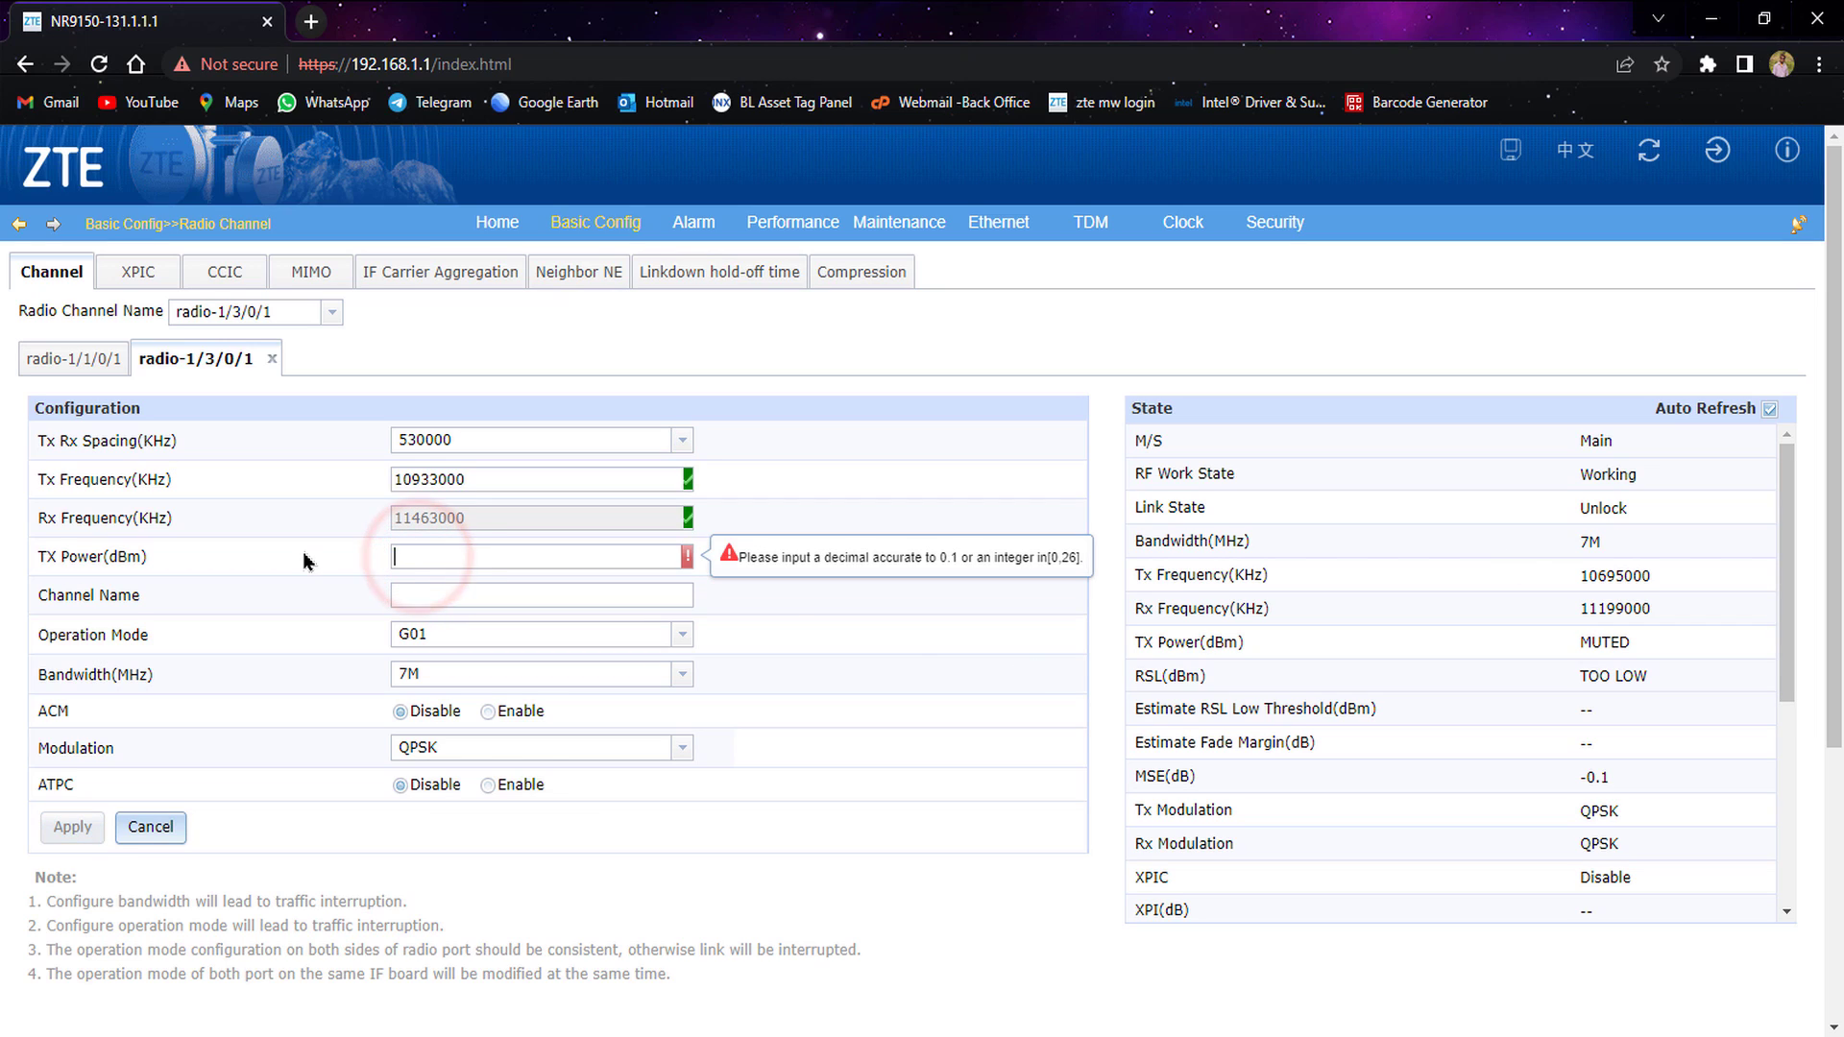
pyautogui.write('15')
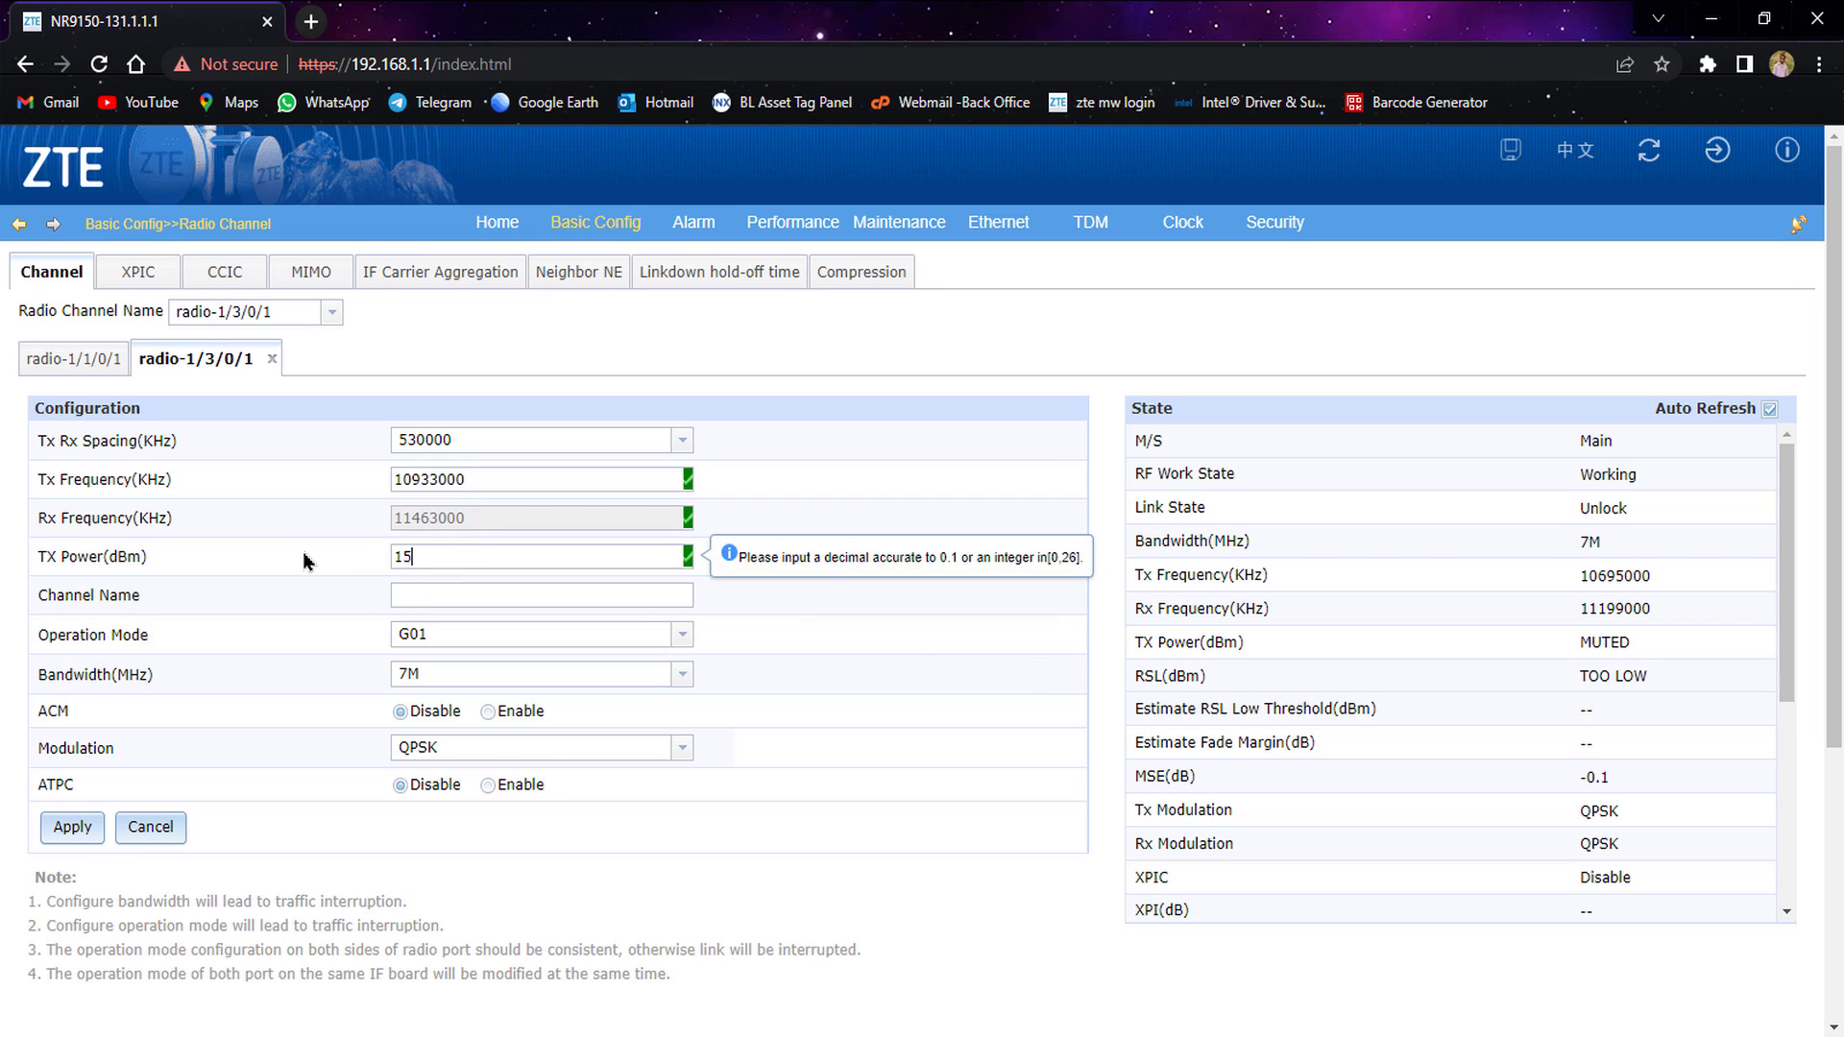
# Step: Enter the channel name 3-MD2-1[CTG_X0769_NE_1_XP_V]
pyautogui.click(449, 596)
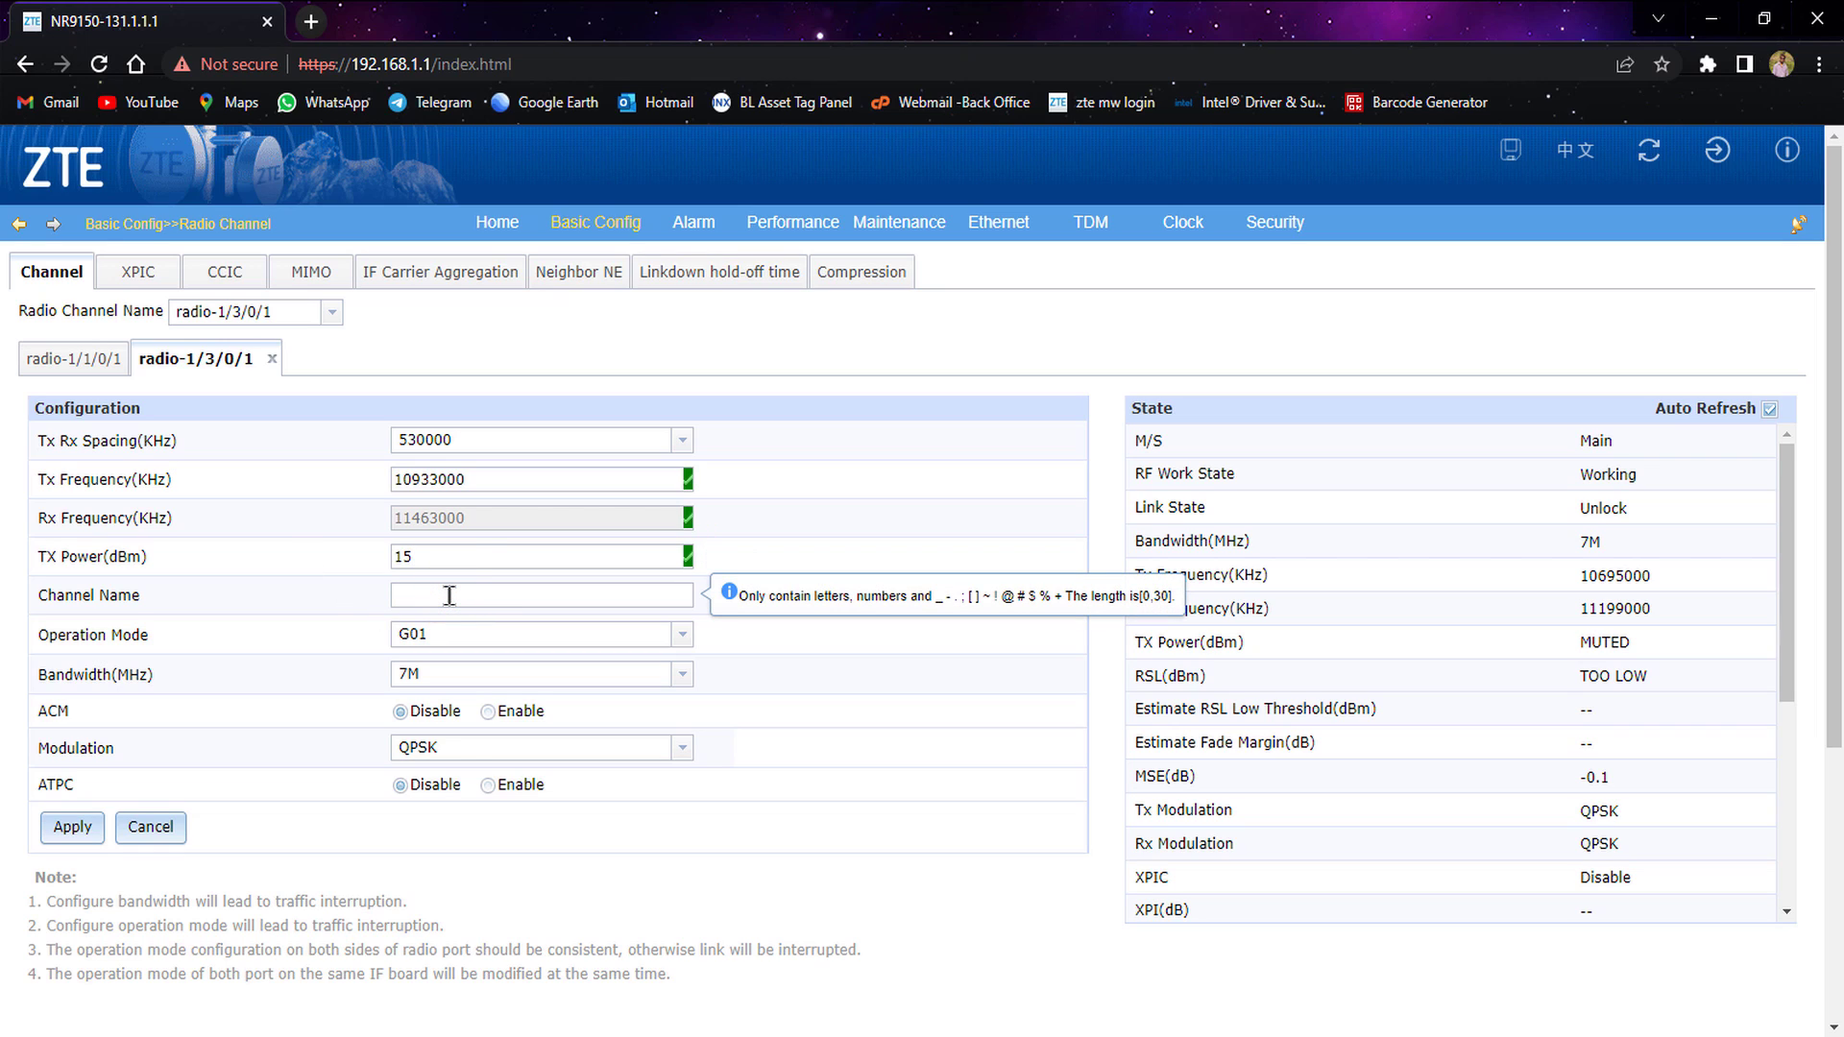
pyautogui.write('3-')
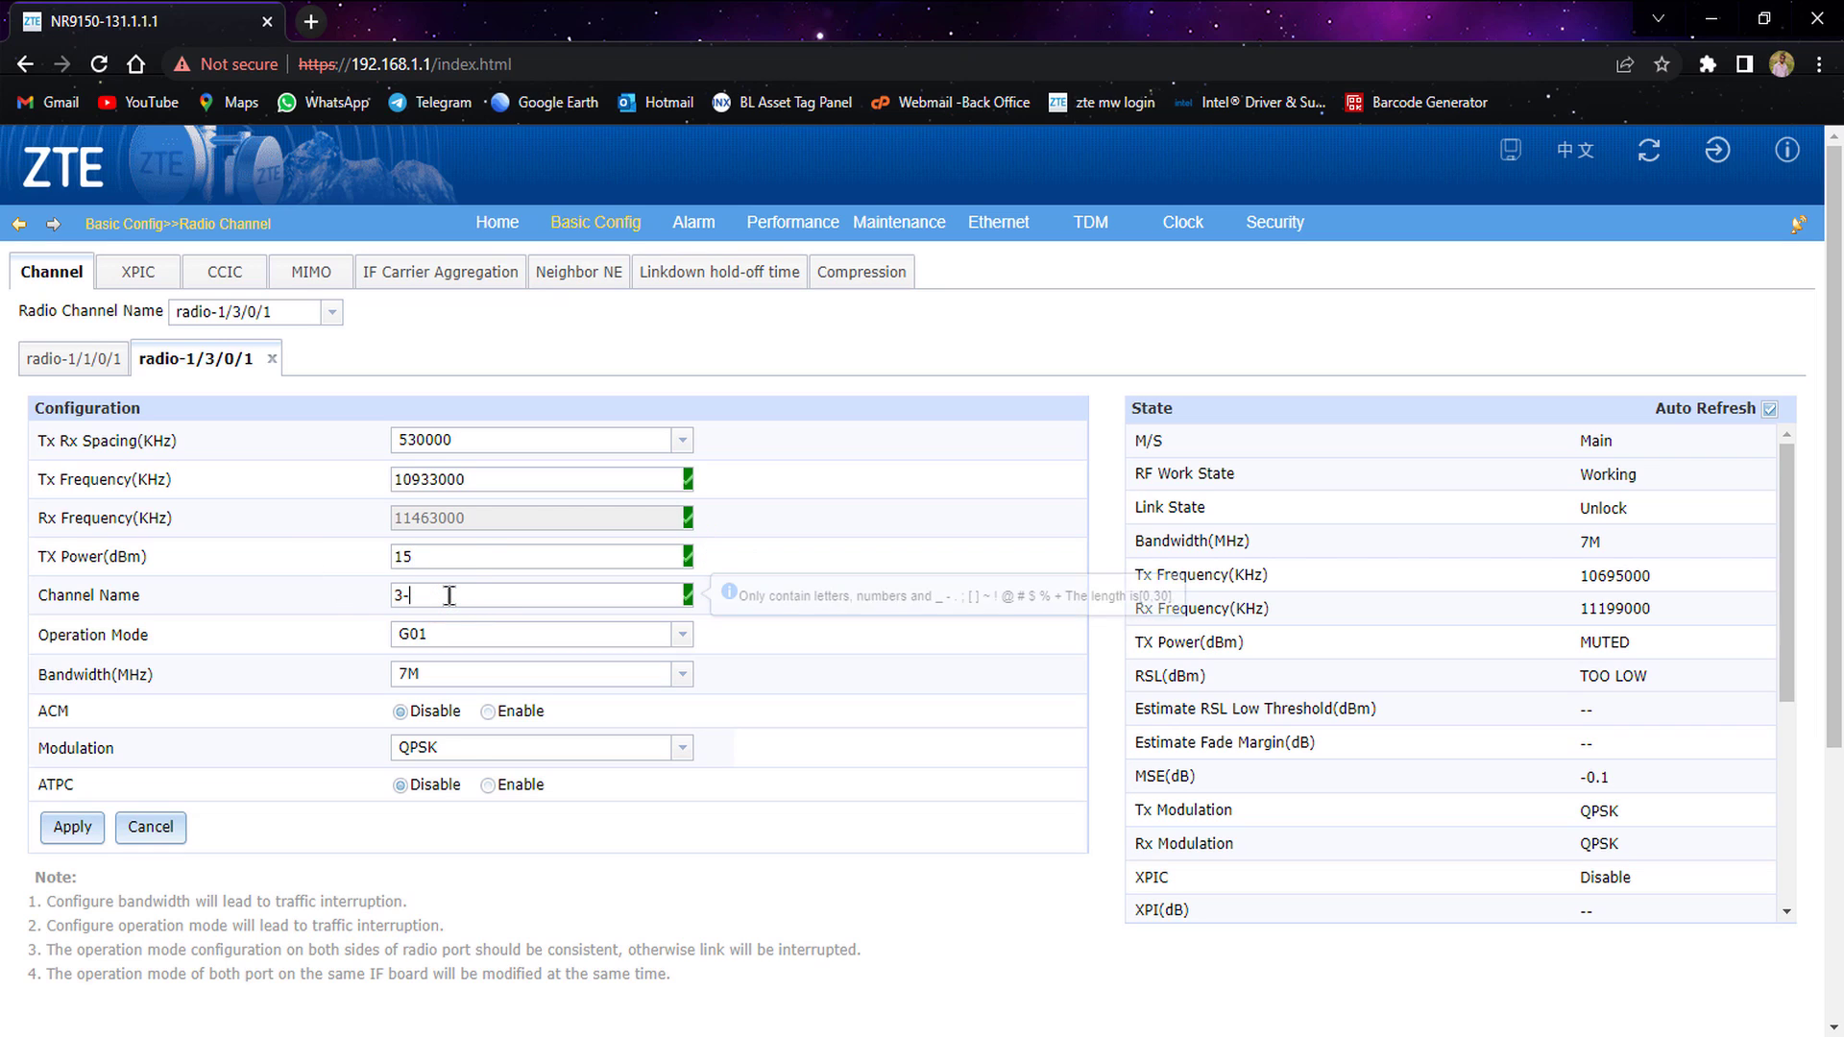
pyautogui.write('MD2-')
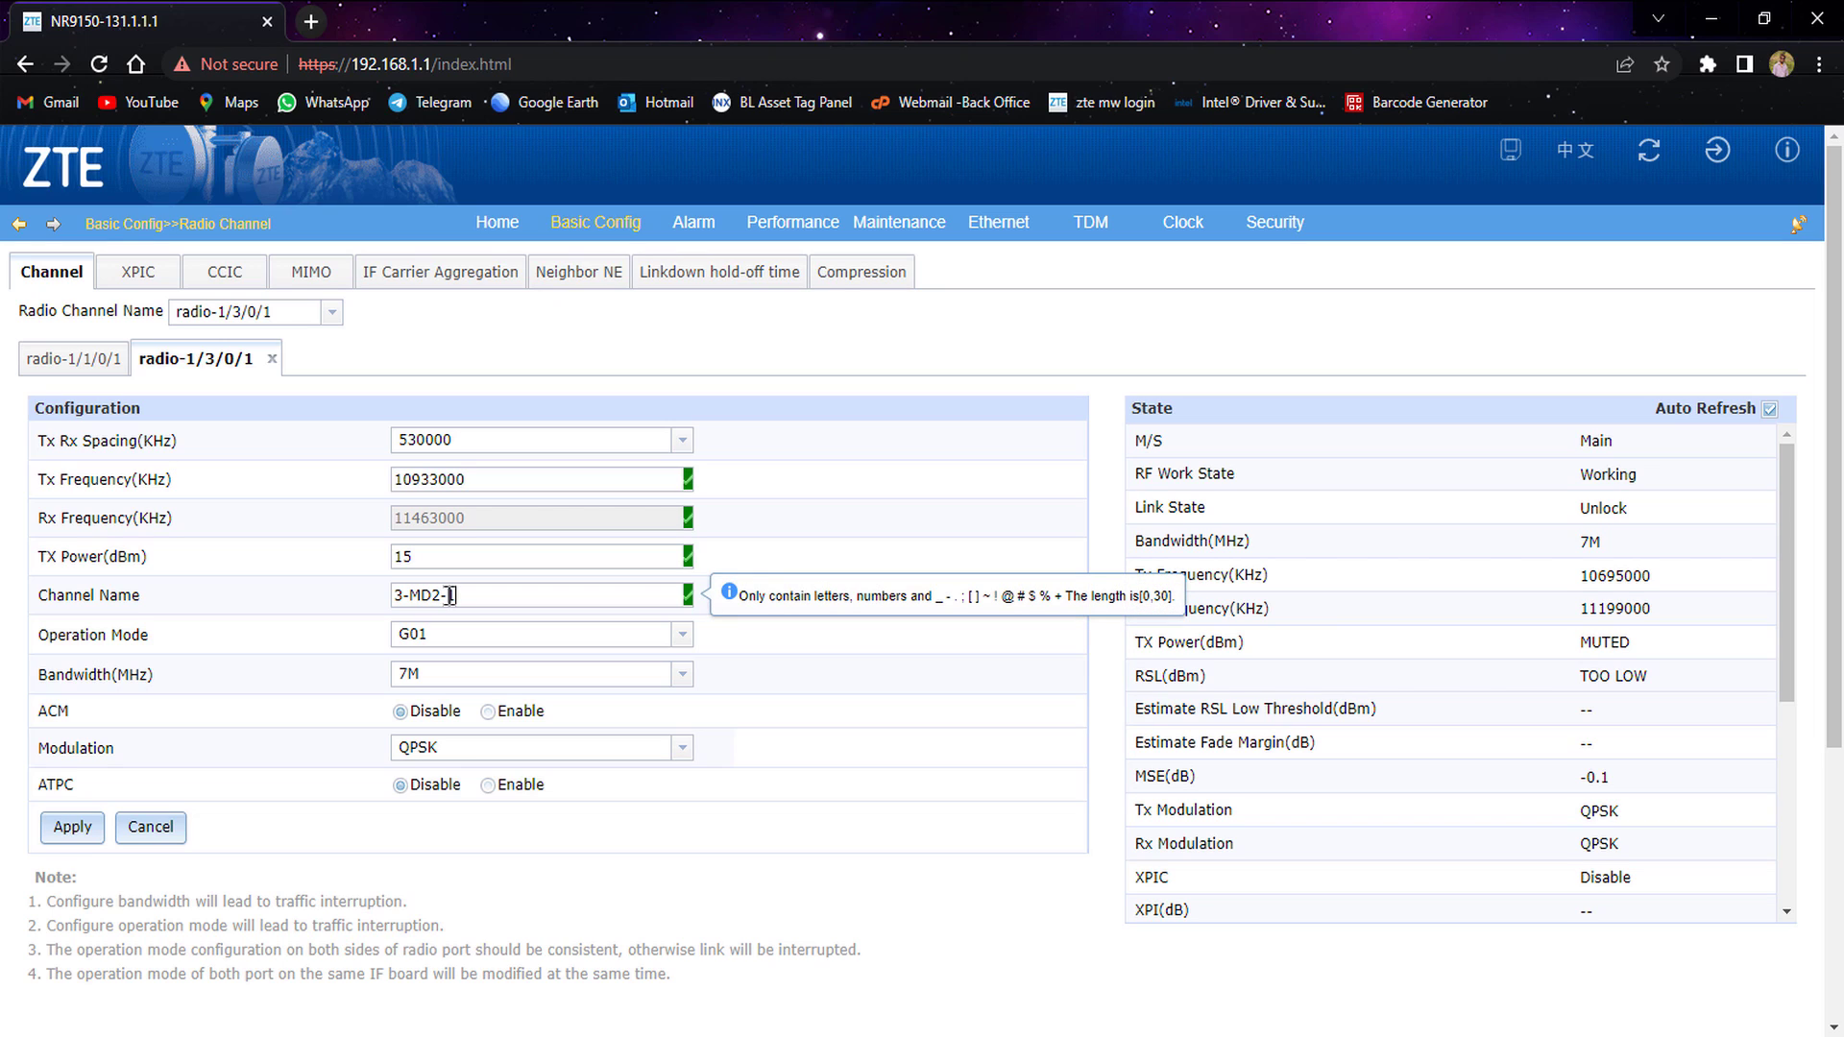
pyautogui.write('1[CTG_X0769_NE__XP_V')
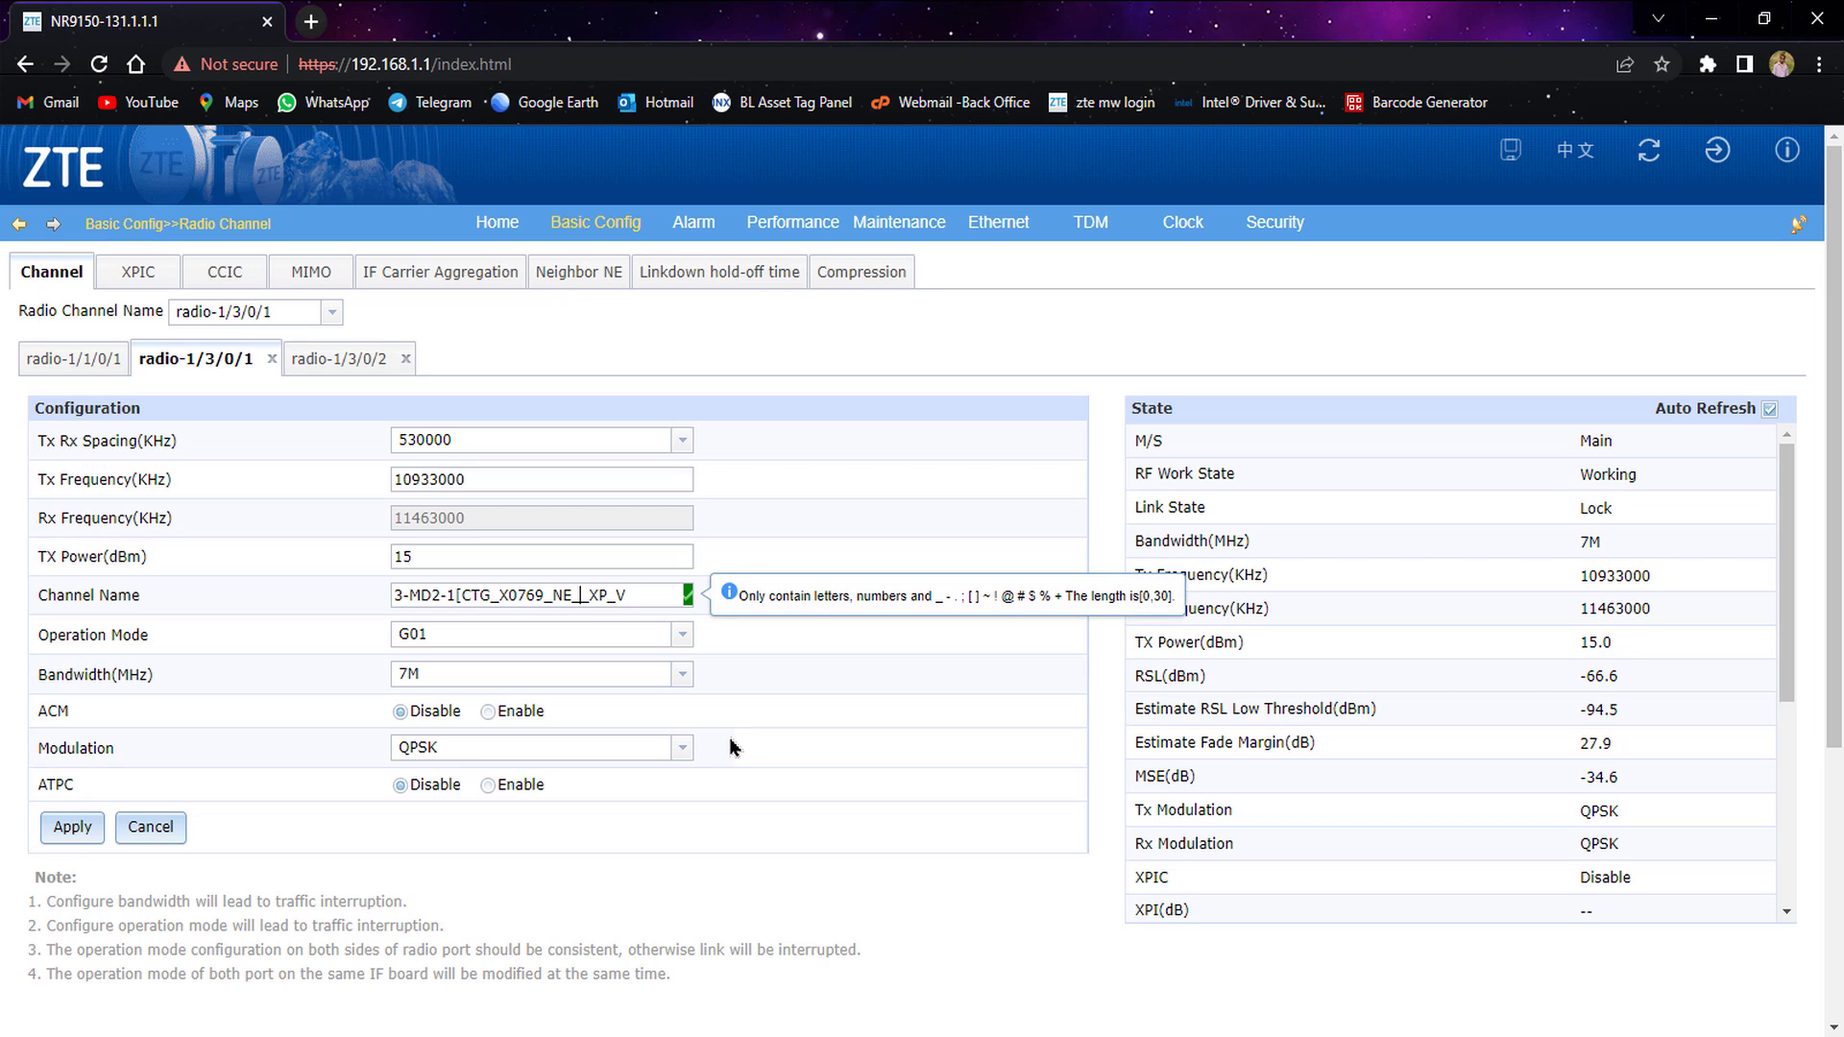
pyautogui.write('1')
pyautogui.write(']')
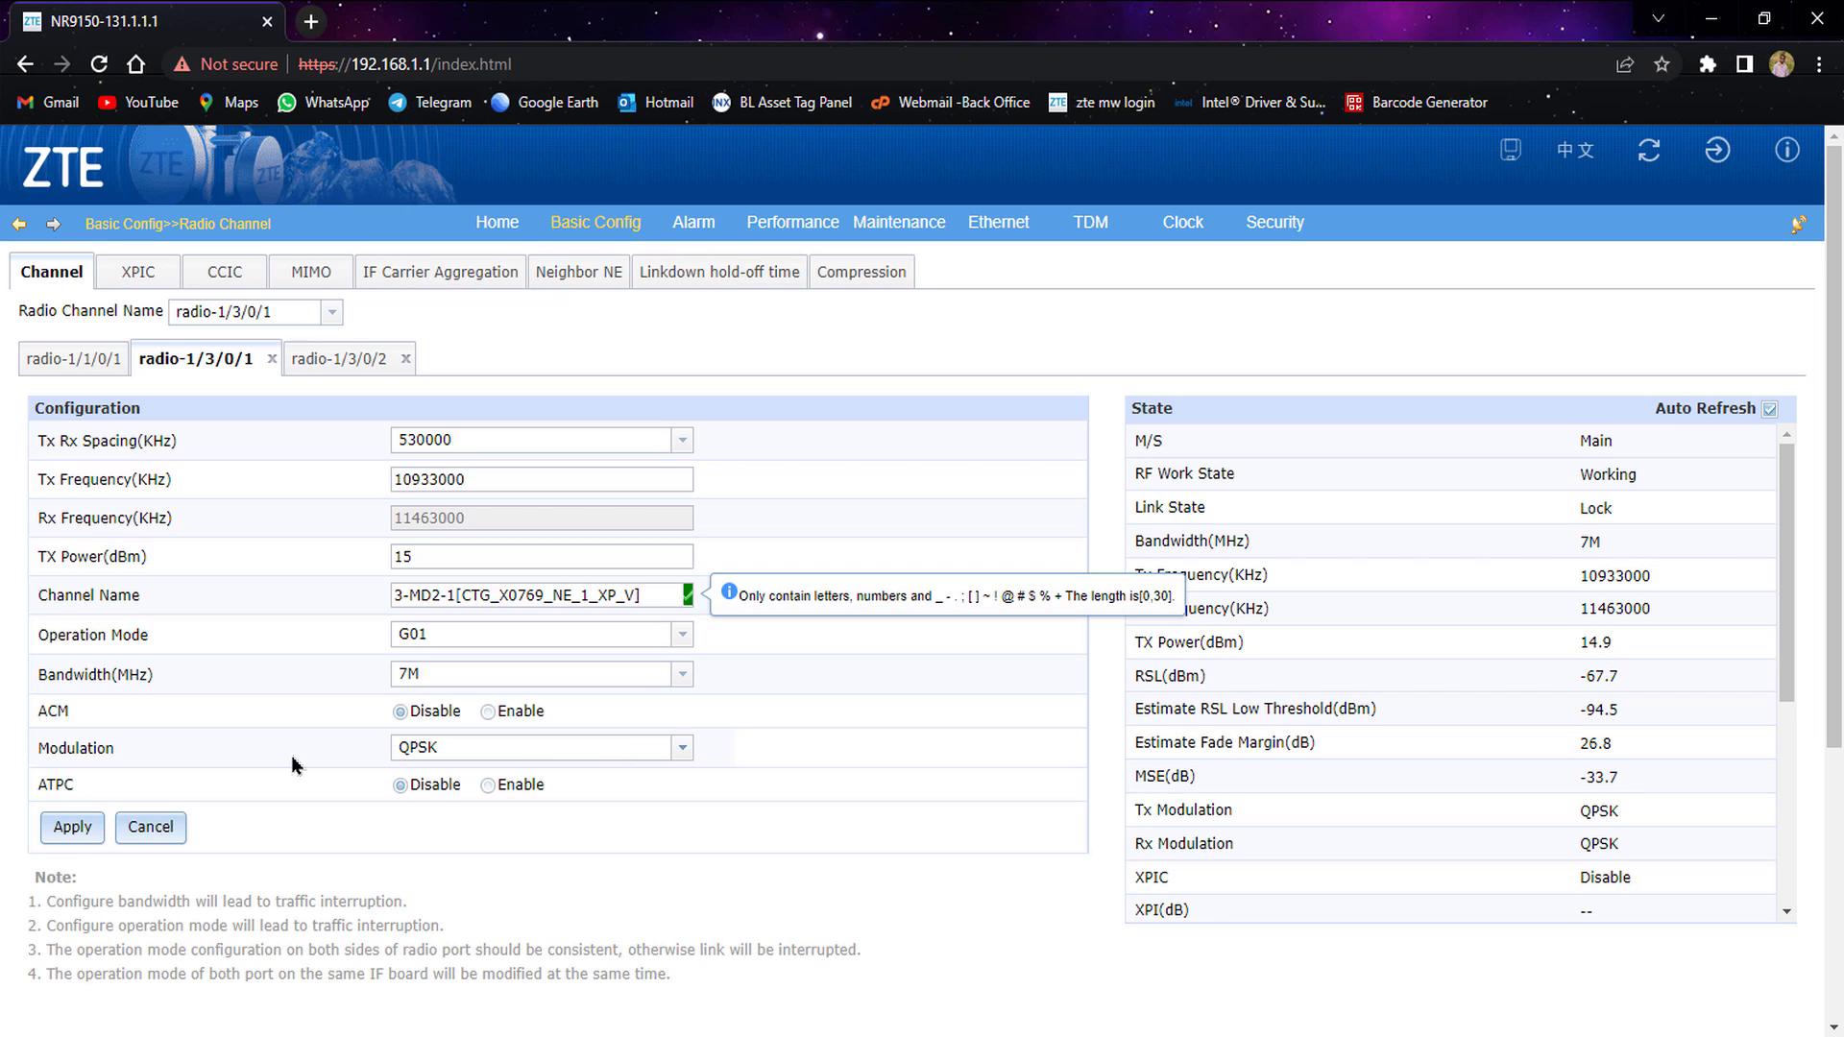
pyautogui.hotkey('ctrl', 'z')
pyautogui.hotkey('ctrl', 'z')
pyautogui.write('1')
pyautogui.write(']')
pyautogui.hotkey('ctrl', 'z')
pyautogui.hotkey('ctrl', 'z')
pyautogui.write('1]')
pyautogui.hotkey('ctrl', 'z')
pyautogui.hotkey('ctrl', 'z')
pyautogui.write('1]')
# Step: Apply the radio-1/3/0/1 channel settings and save the device configuration
pyautogui.click(72, 827)
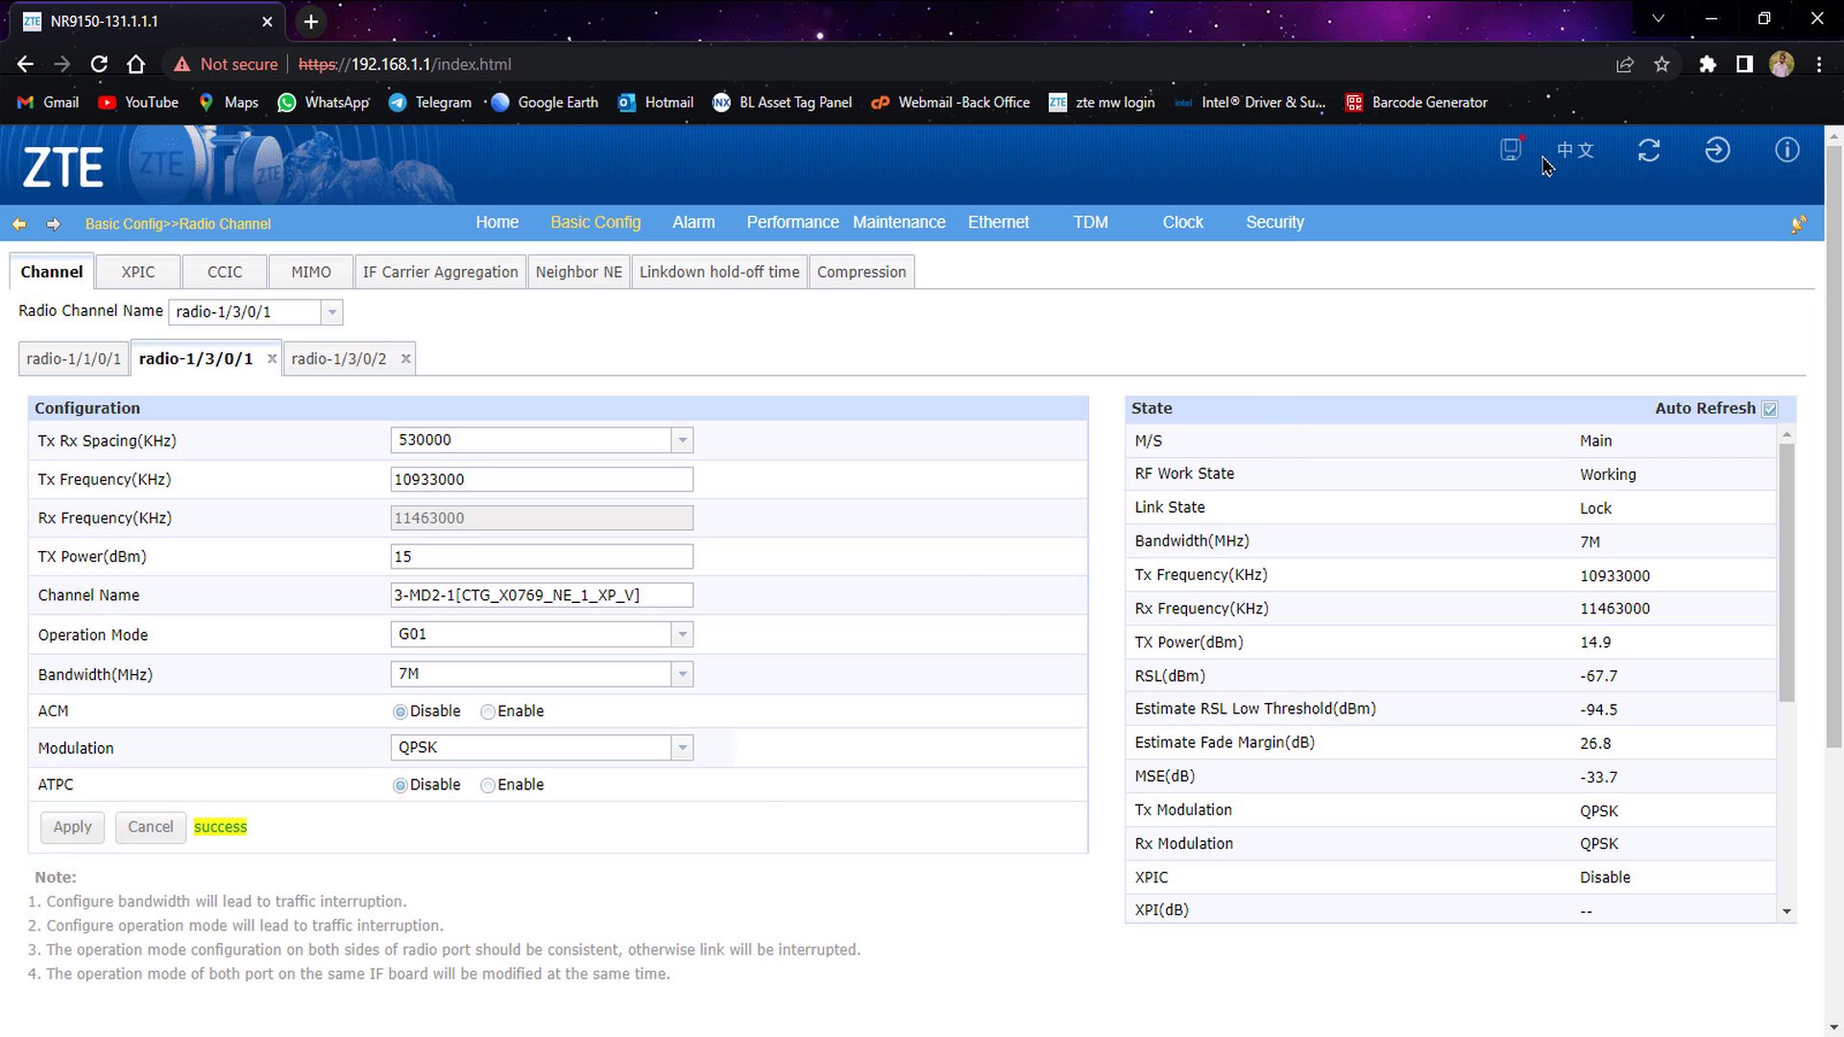
pyautogui.click(1511, 151)
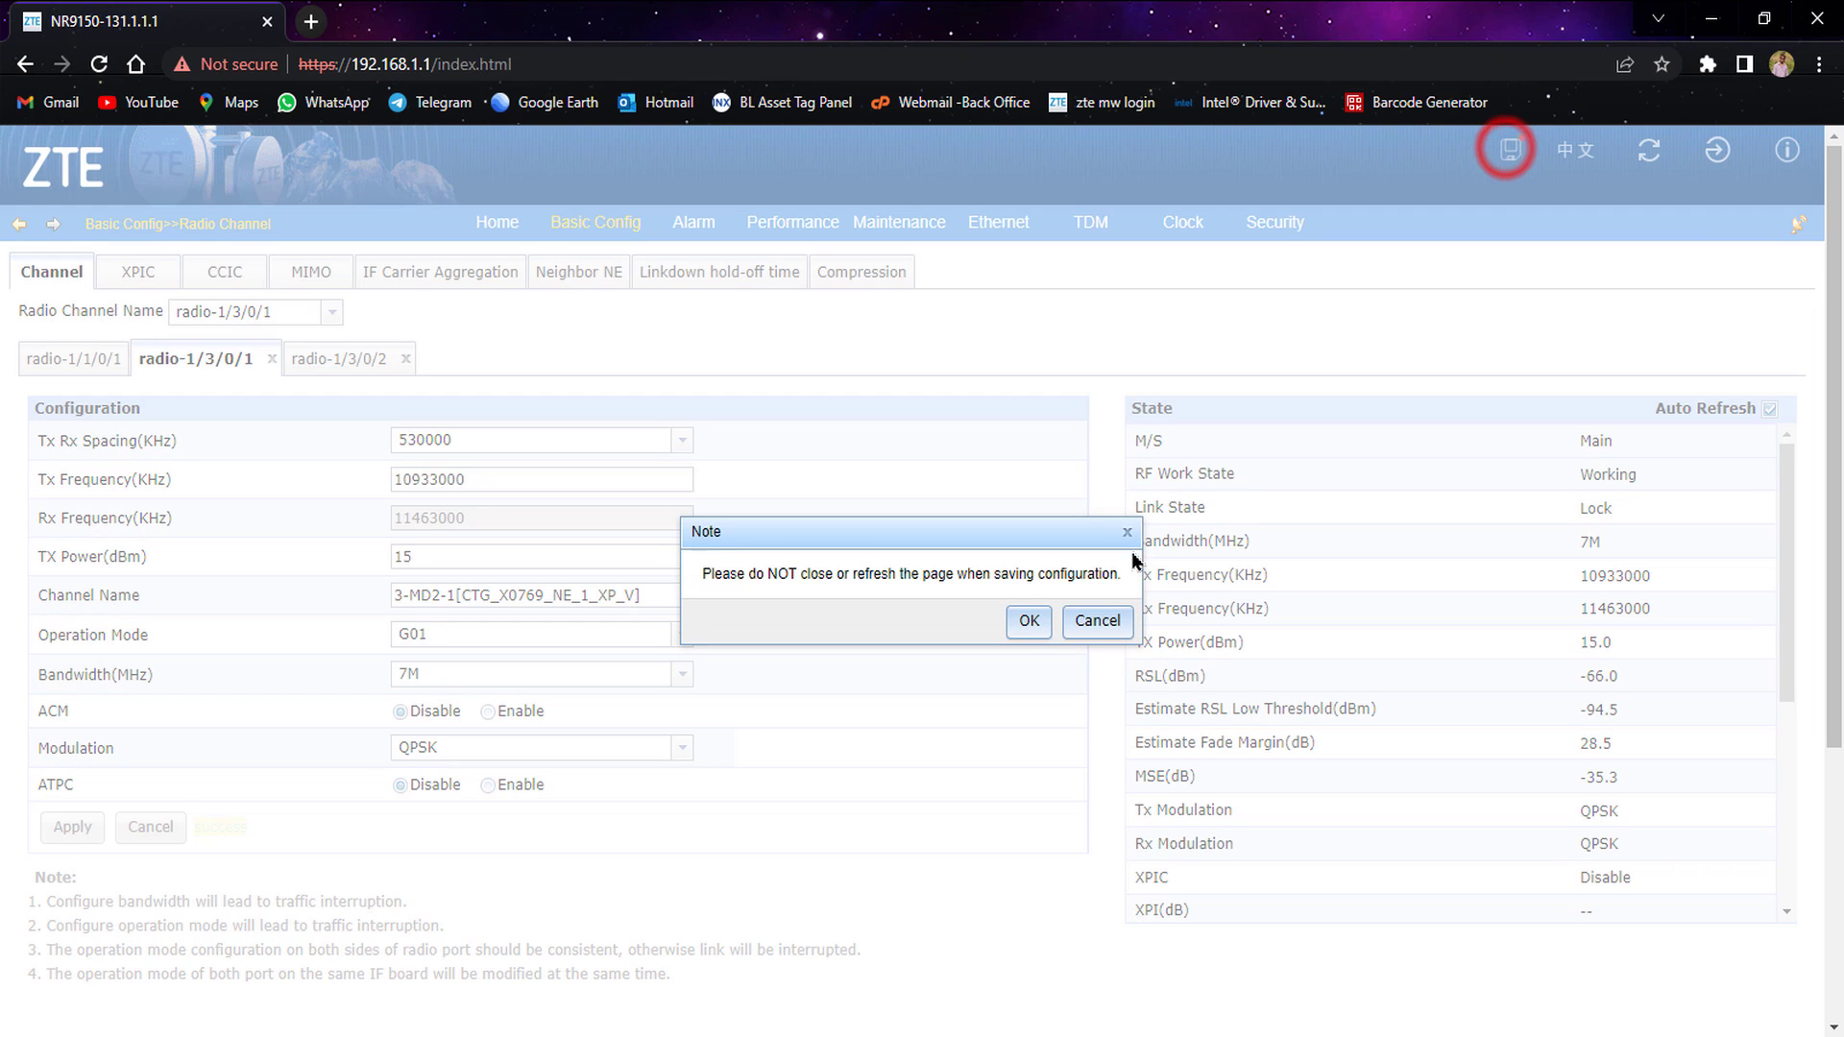
pyautogui.click(1020, 634)
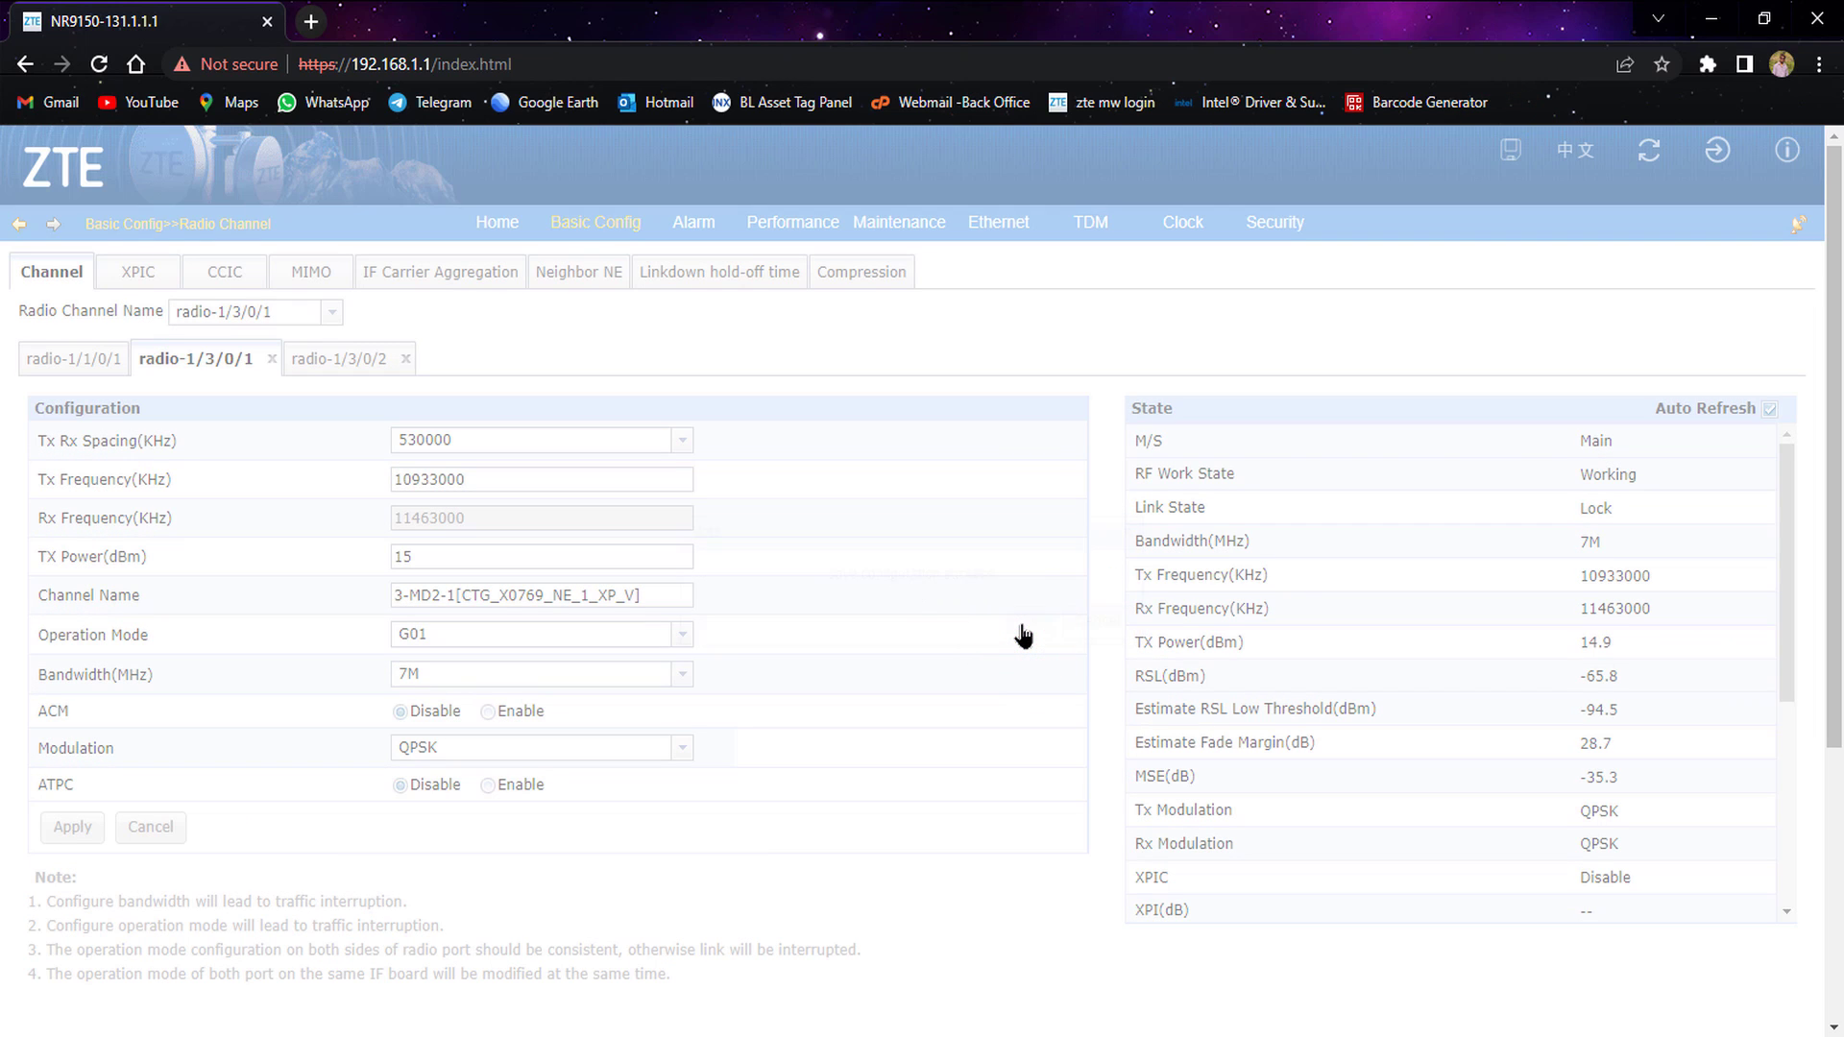
pyautogui.click(1022, 622)
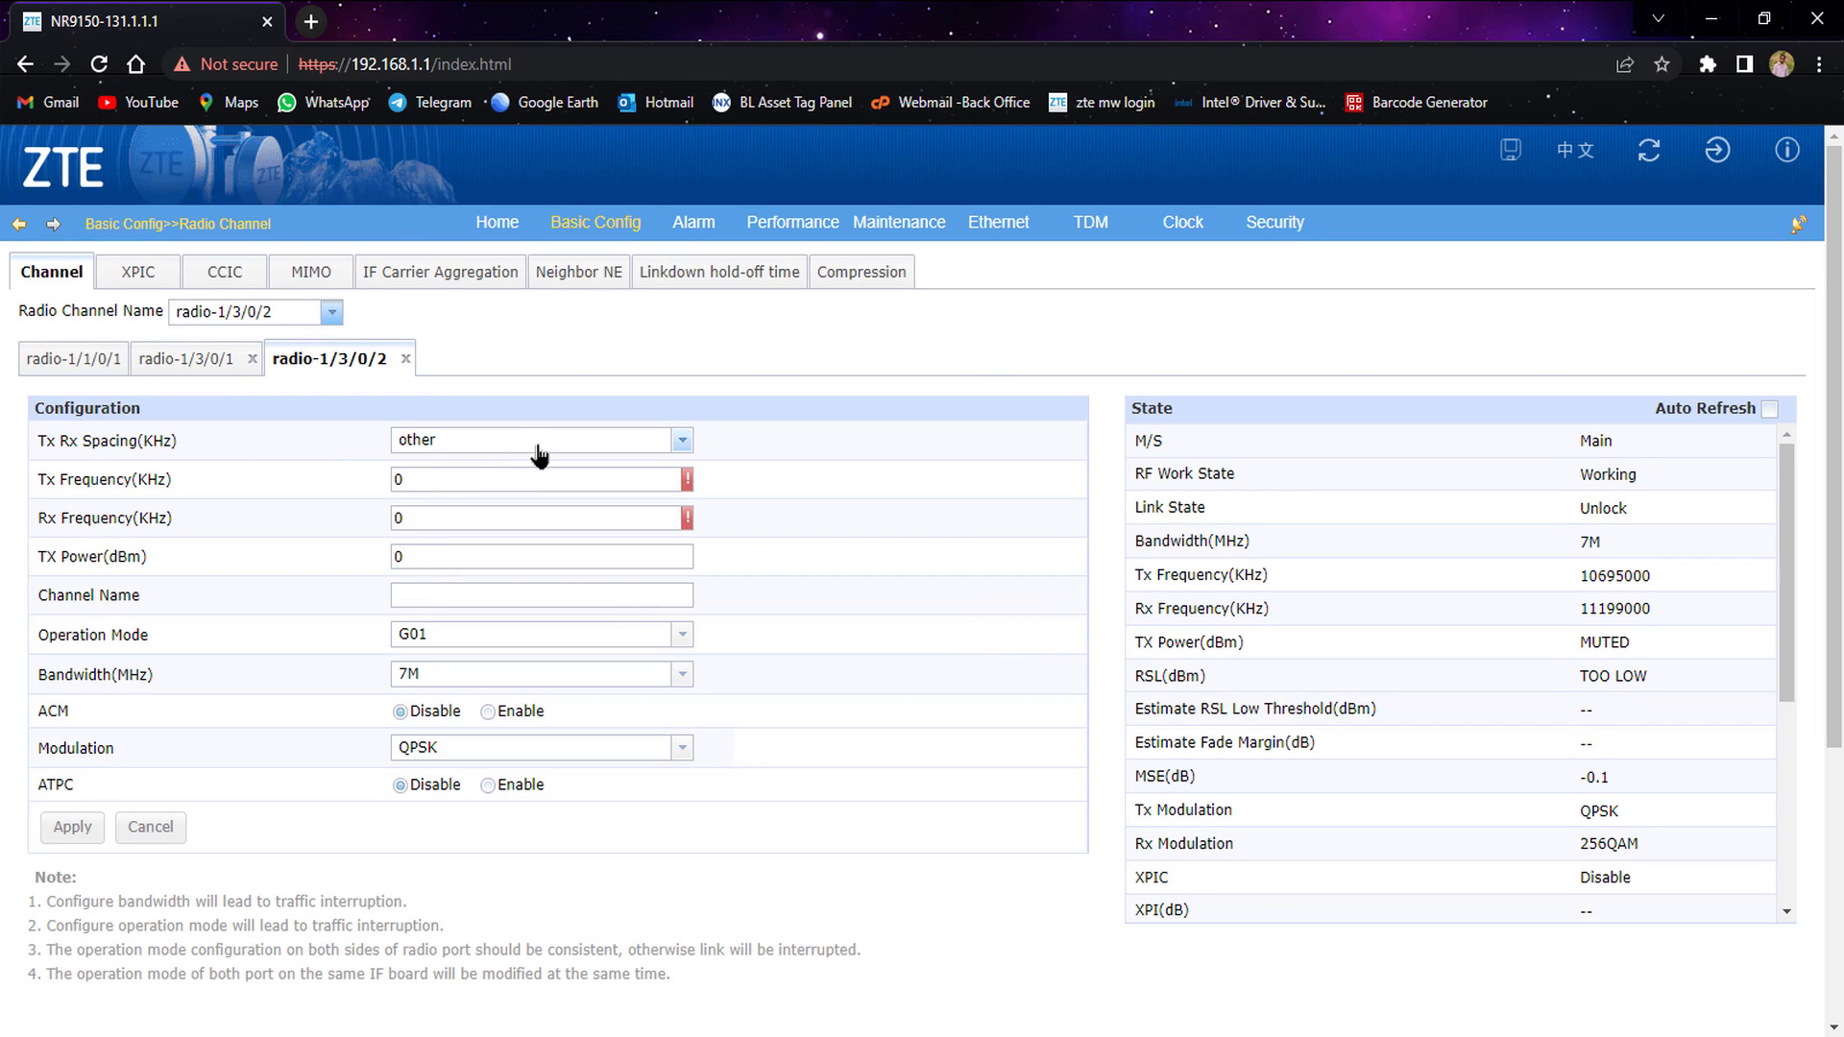
# Step: On radio-1/3/0/2, set Tx frequency 10933000 kHz, Tx/Rx spacing 530000 and TX power 15 dBm
pyautogui.click(1769, 409)
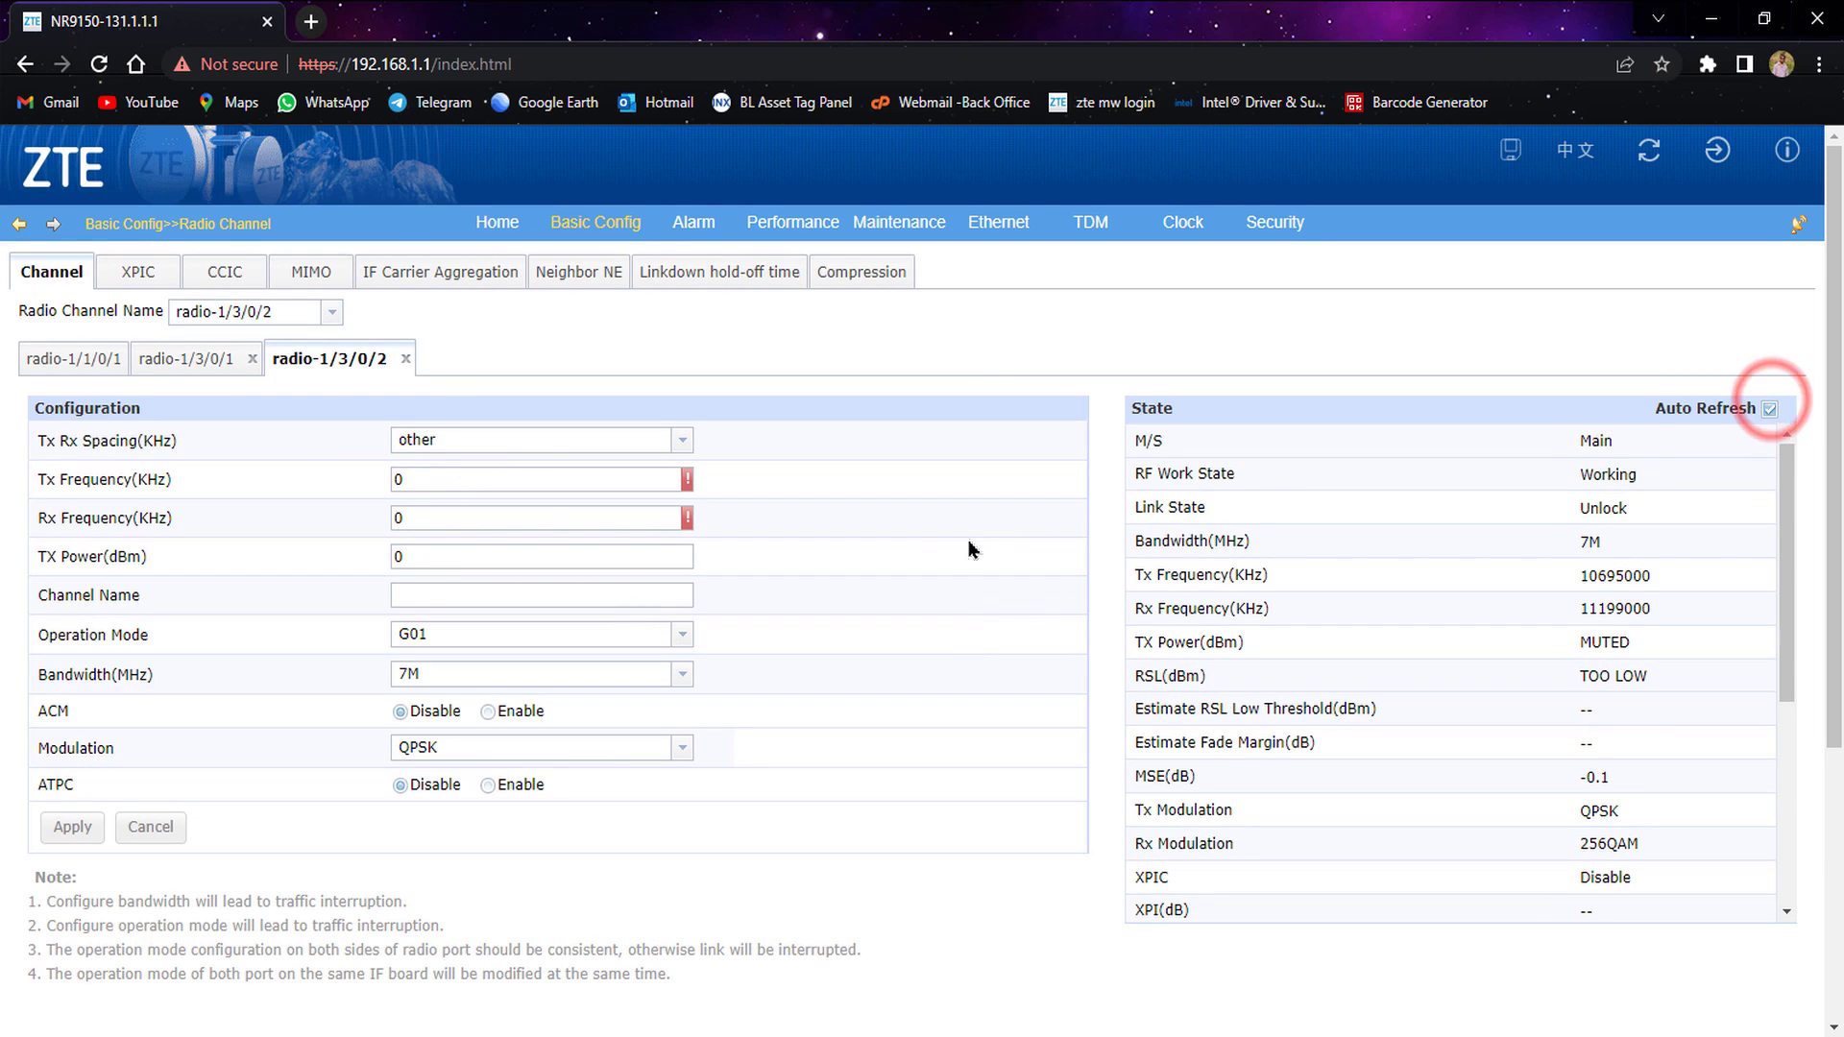
pyautogui.click(473, 471)
pyautogui.press('BackSpace')
pyautogui.write('1')
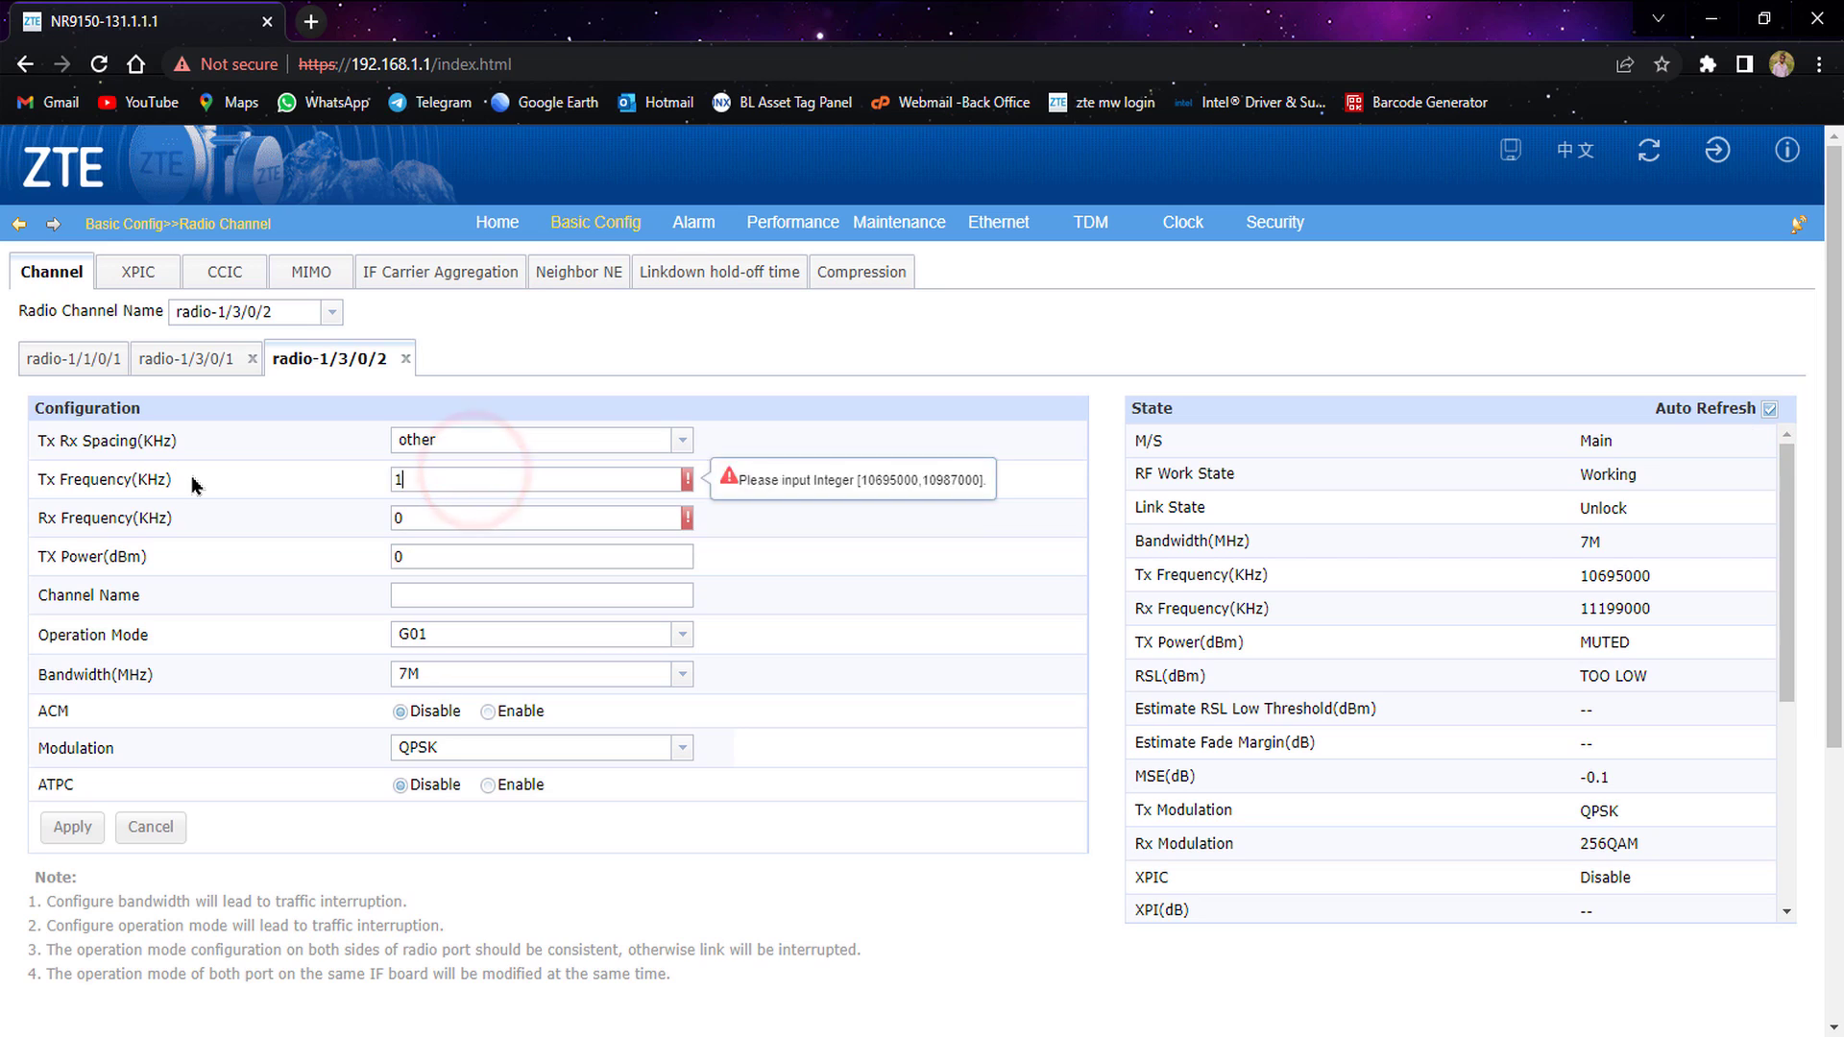
pyautogui.write('0933000')
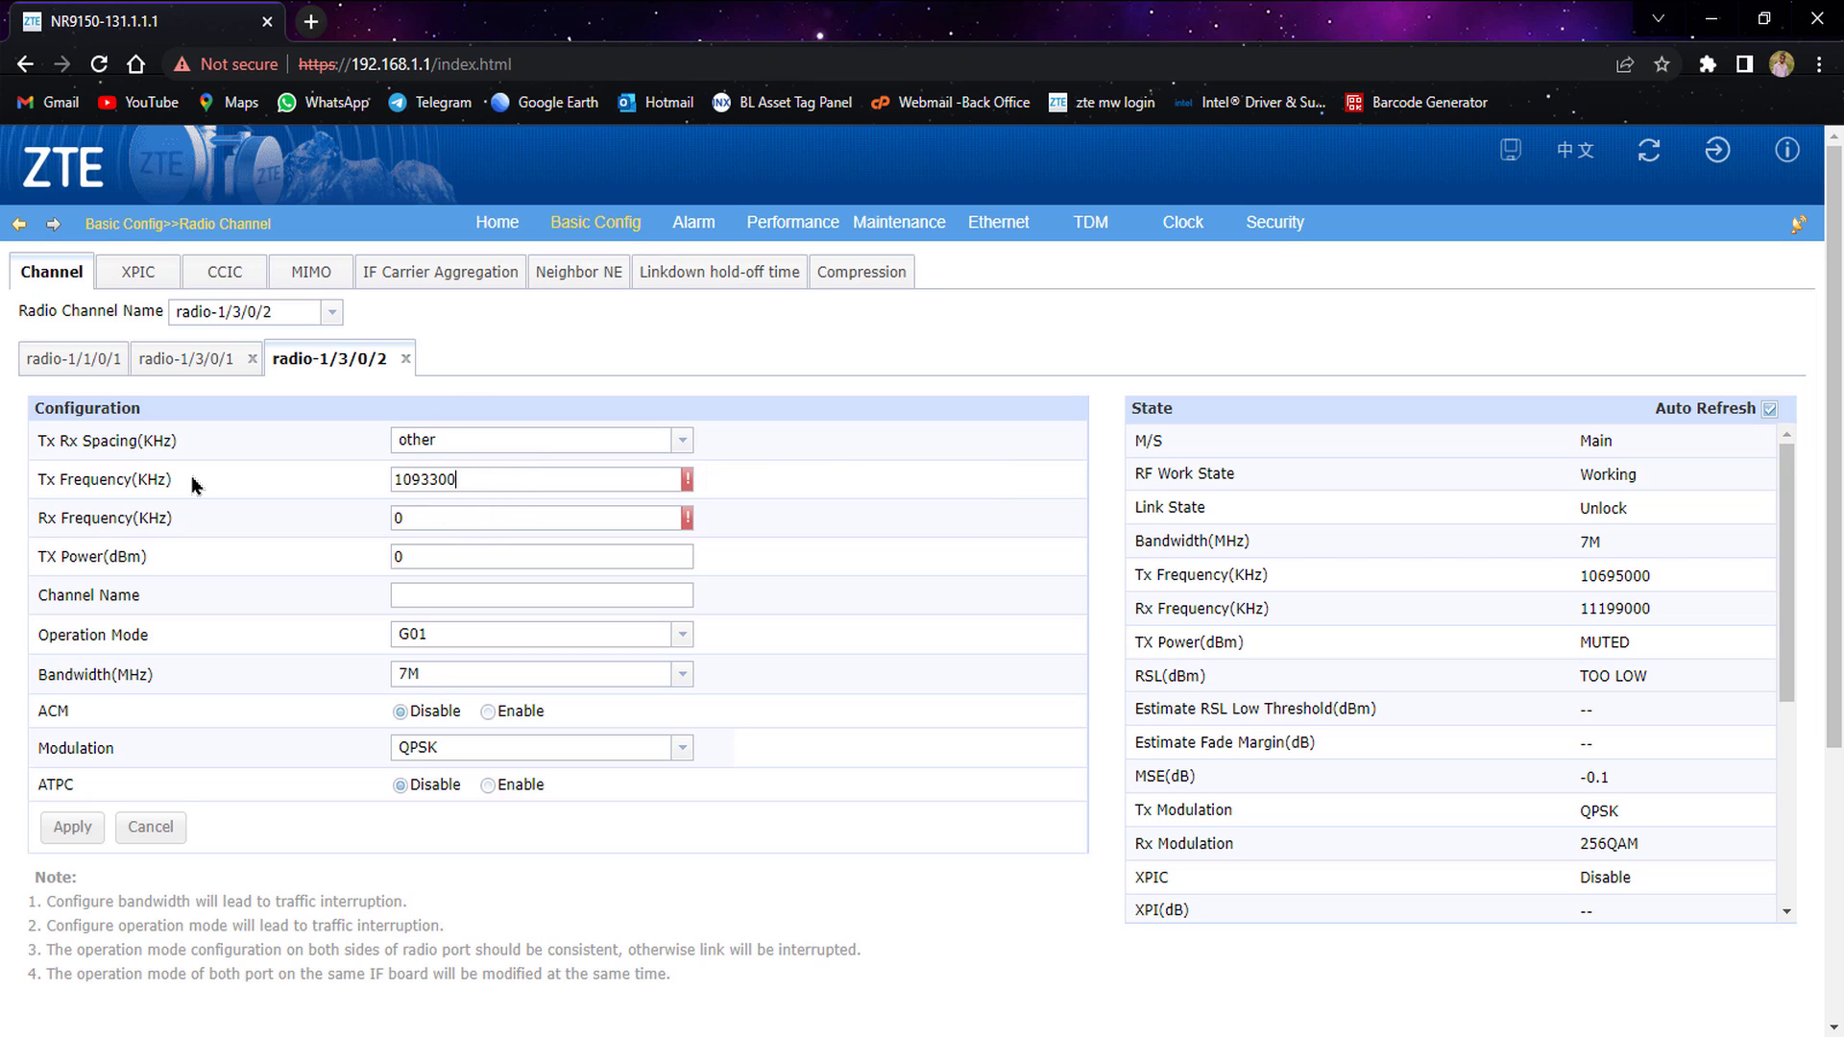
pyautogui.click(448, 441)
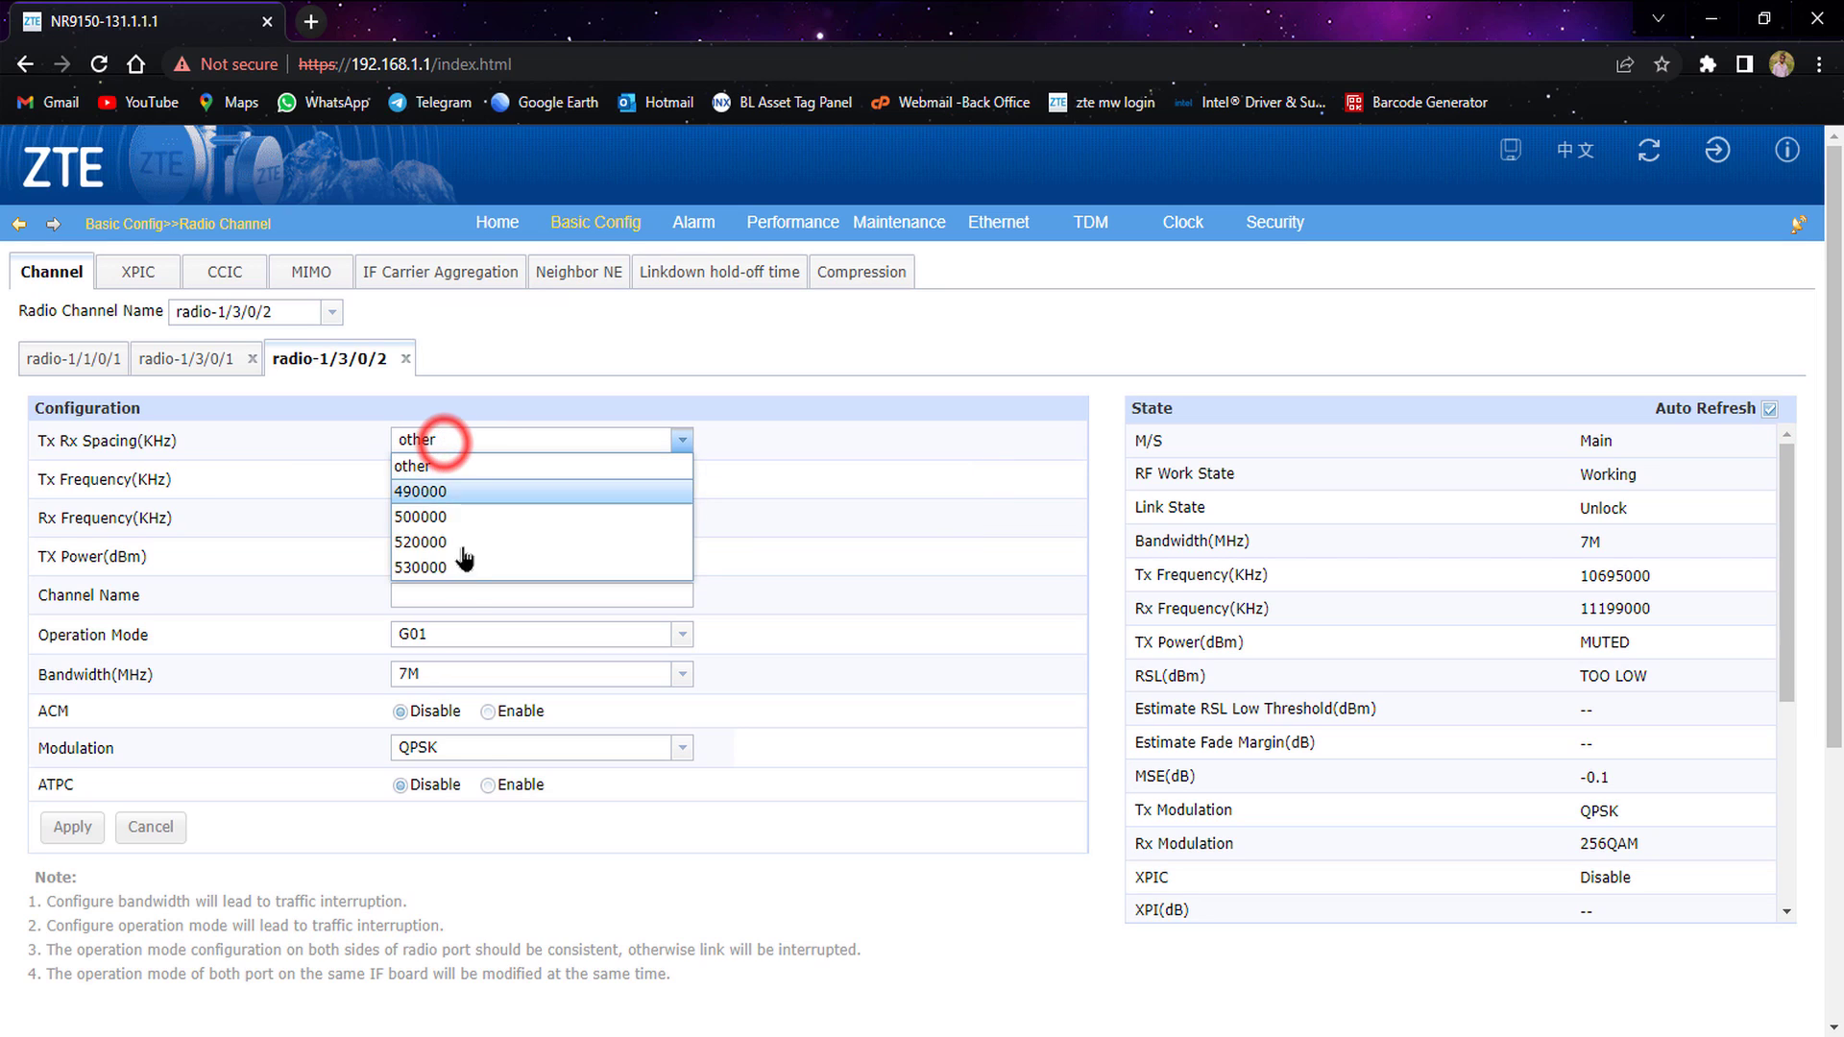
pyautogui.click(464, 576)
pyautogui.doubleClick(464, 564)
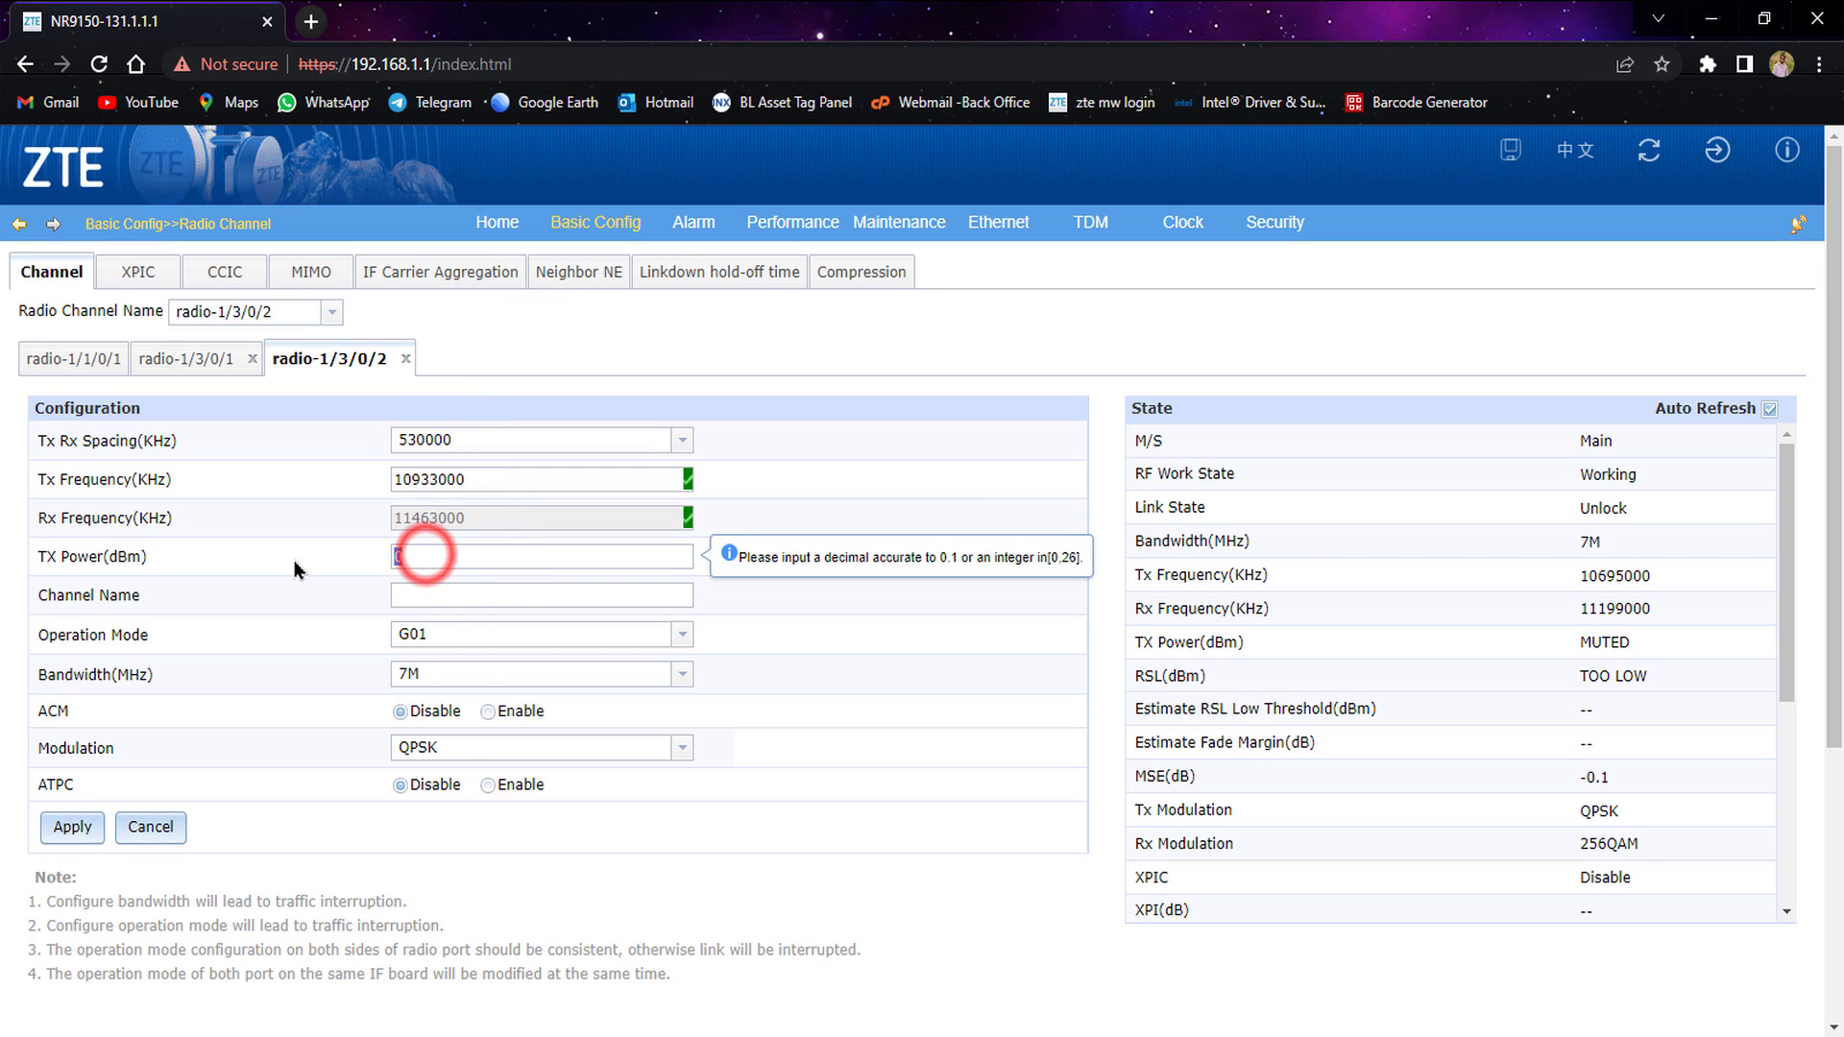
pyautogui.write('15')
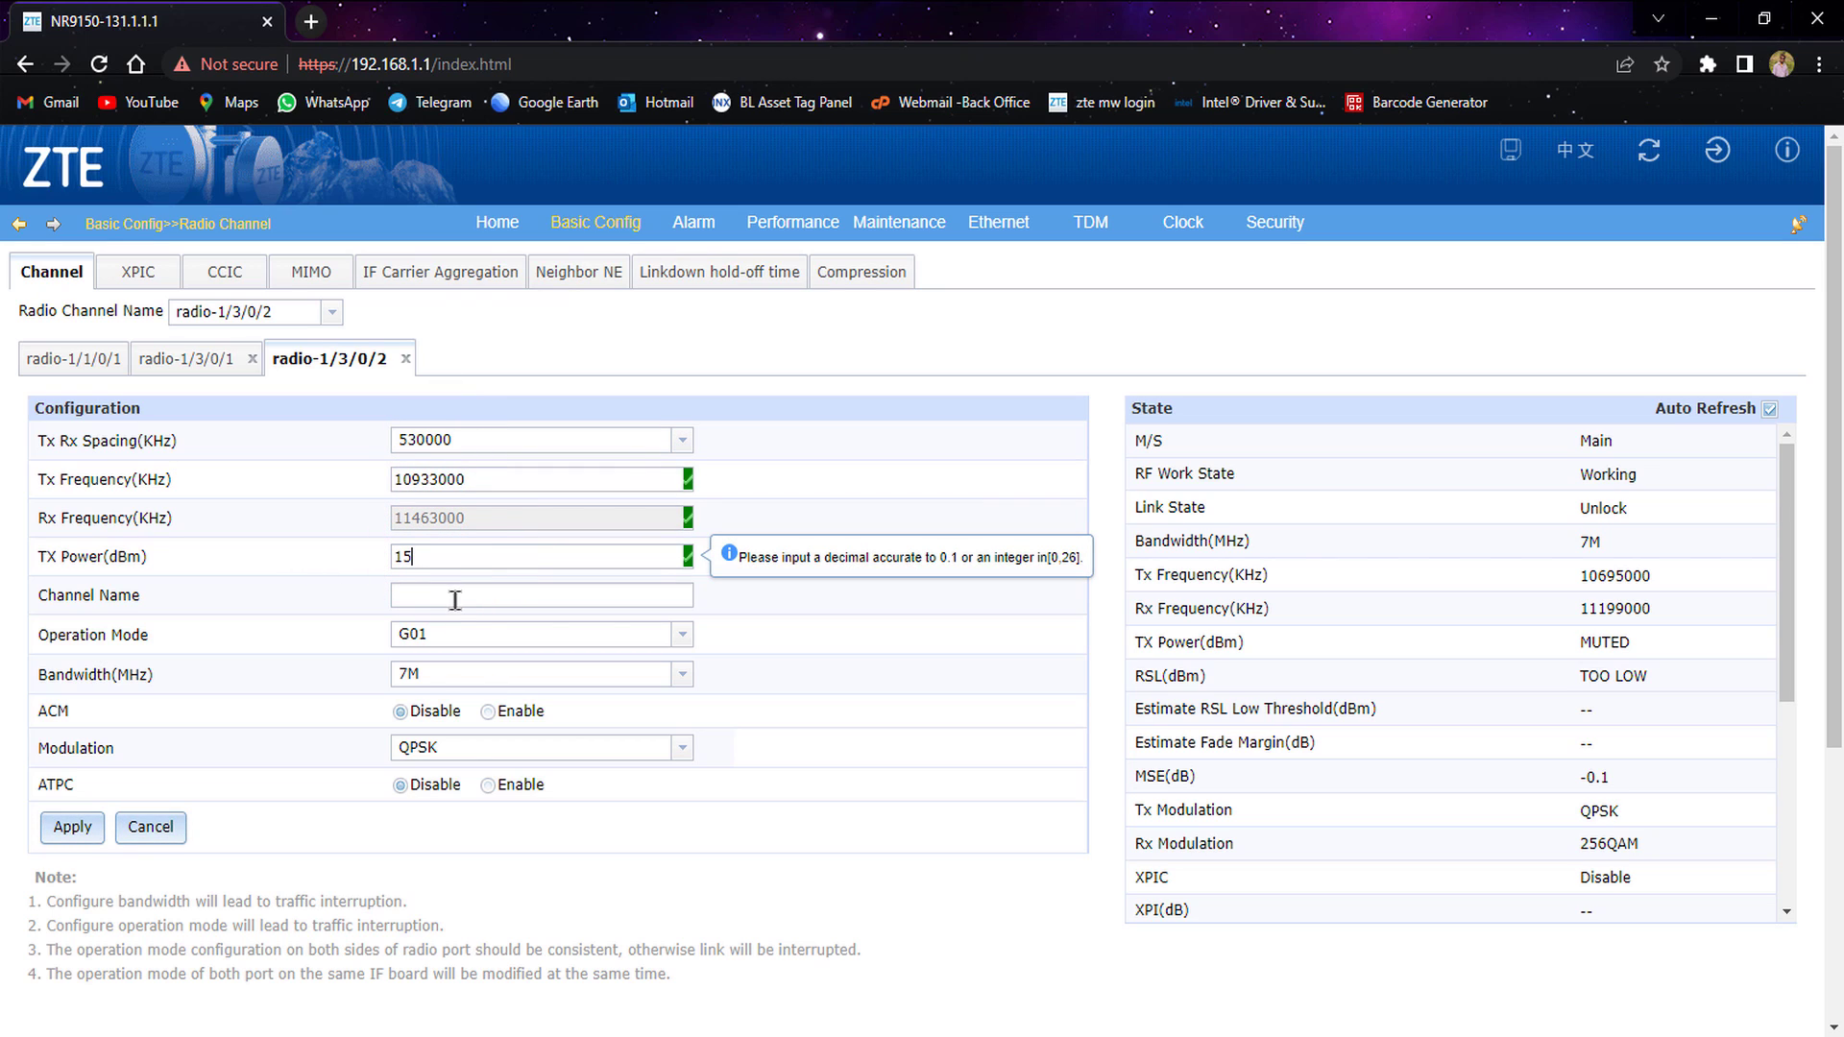
# Step: Name the channel 3-MD2-2[CTG_X0769_NE_1_XP_H] and apply the radio-1/3/0/2 settings
pyautogui.click(455, 600)
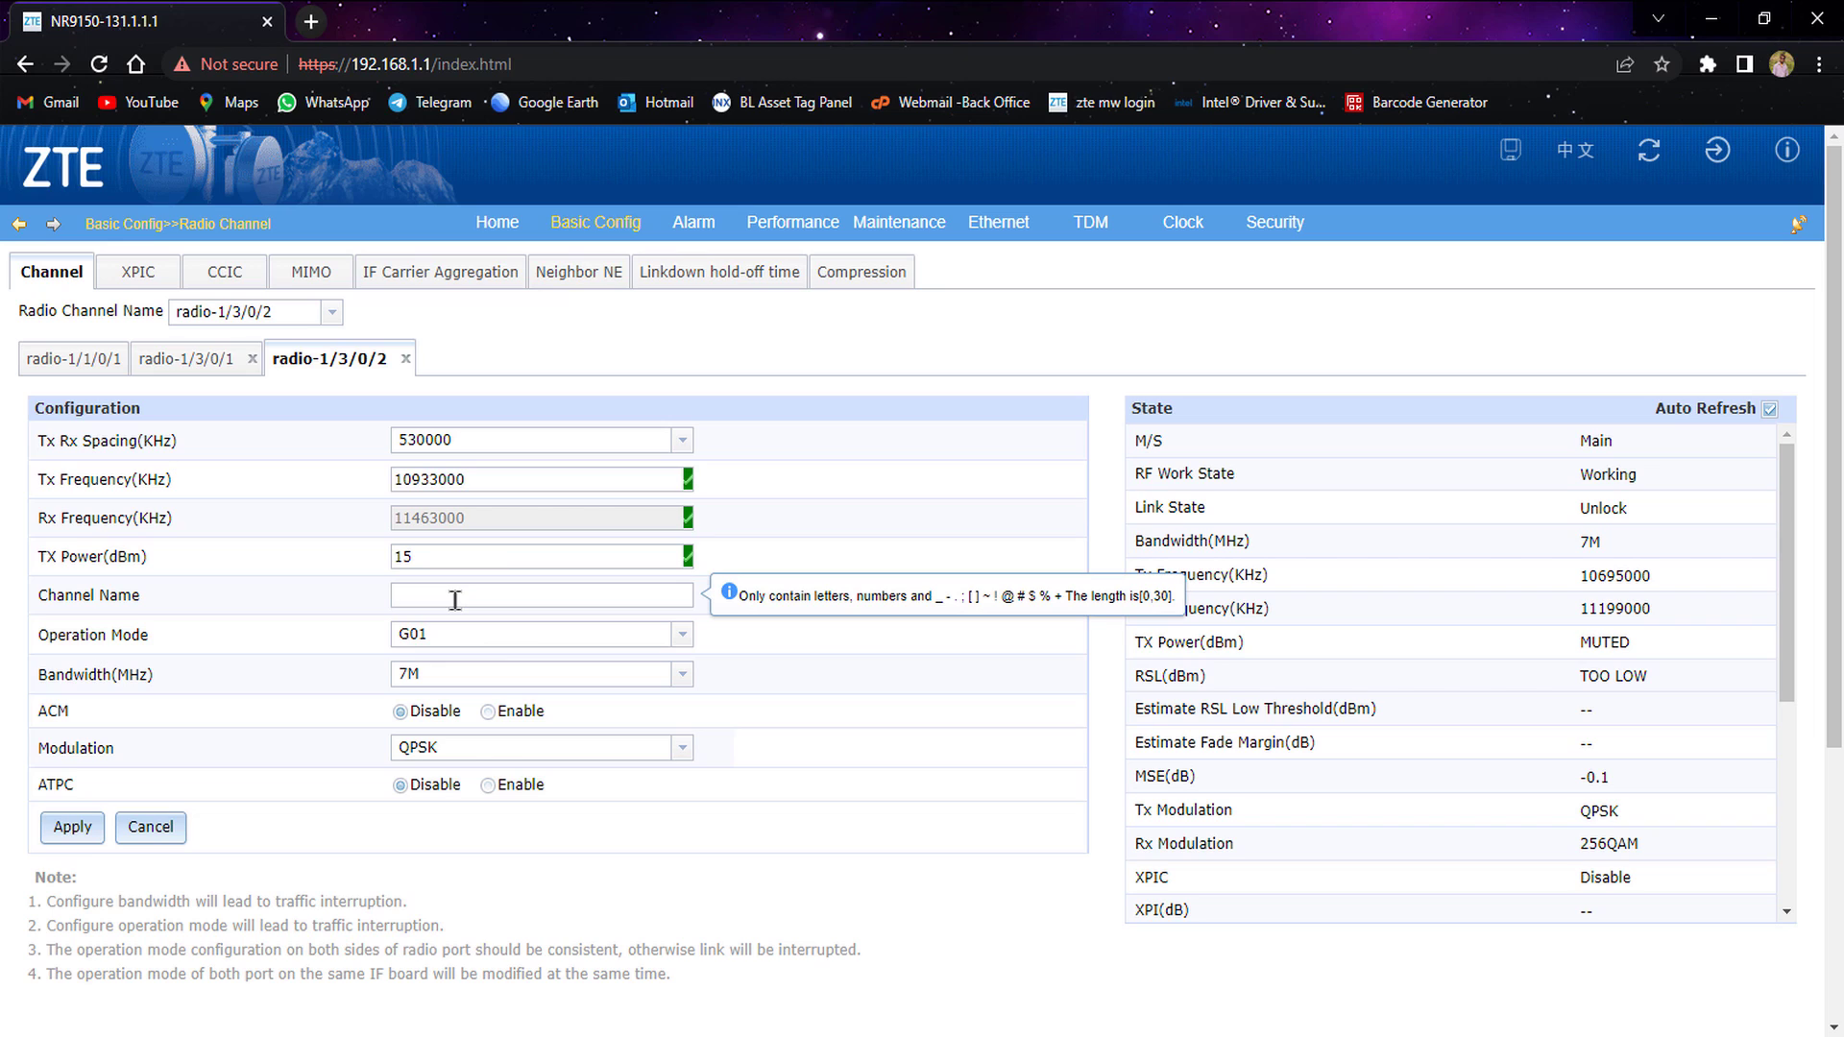
pyautogui.write('3-MD2-2[CTG')
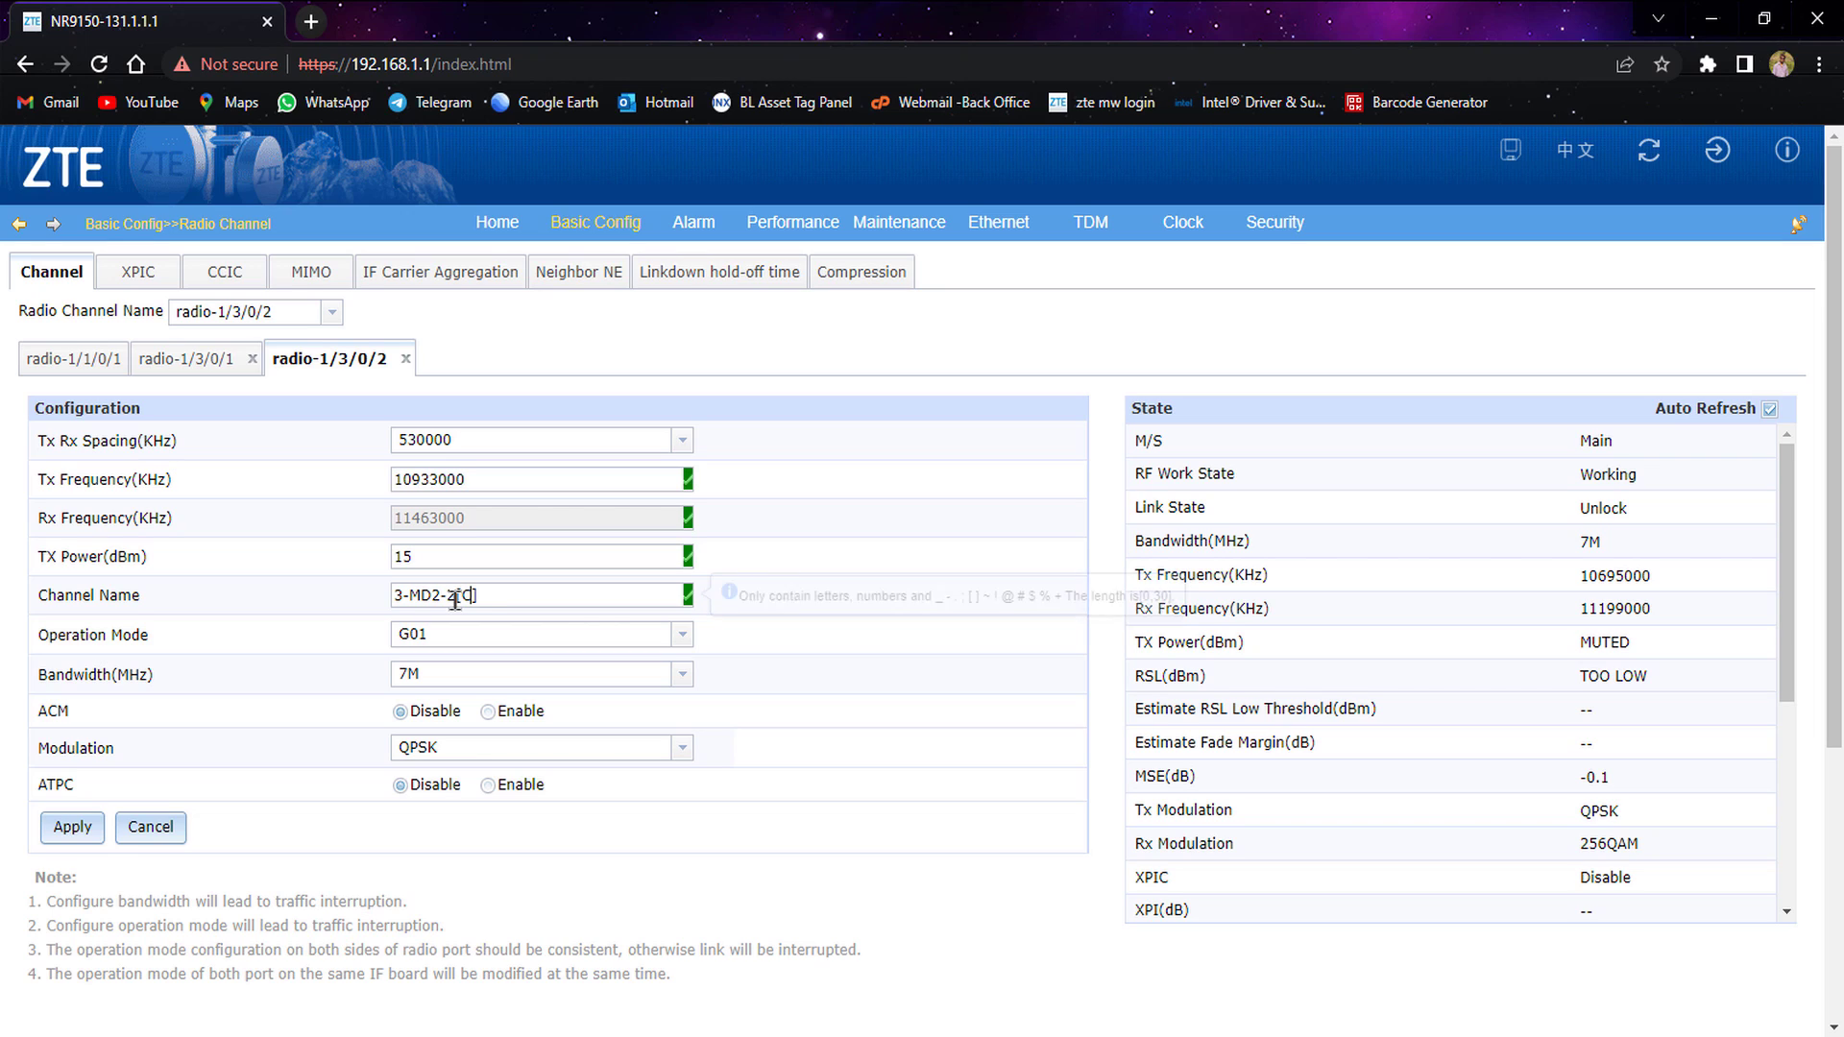
pyautogui.write('_X')
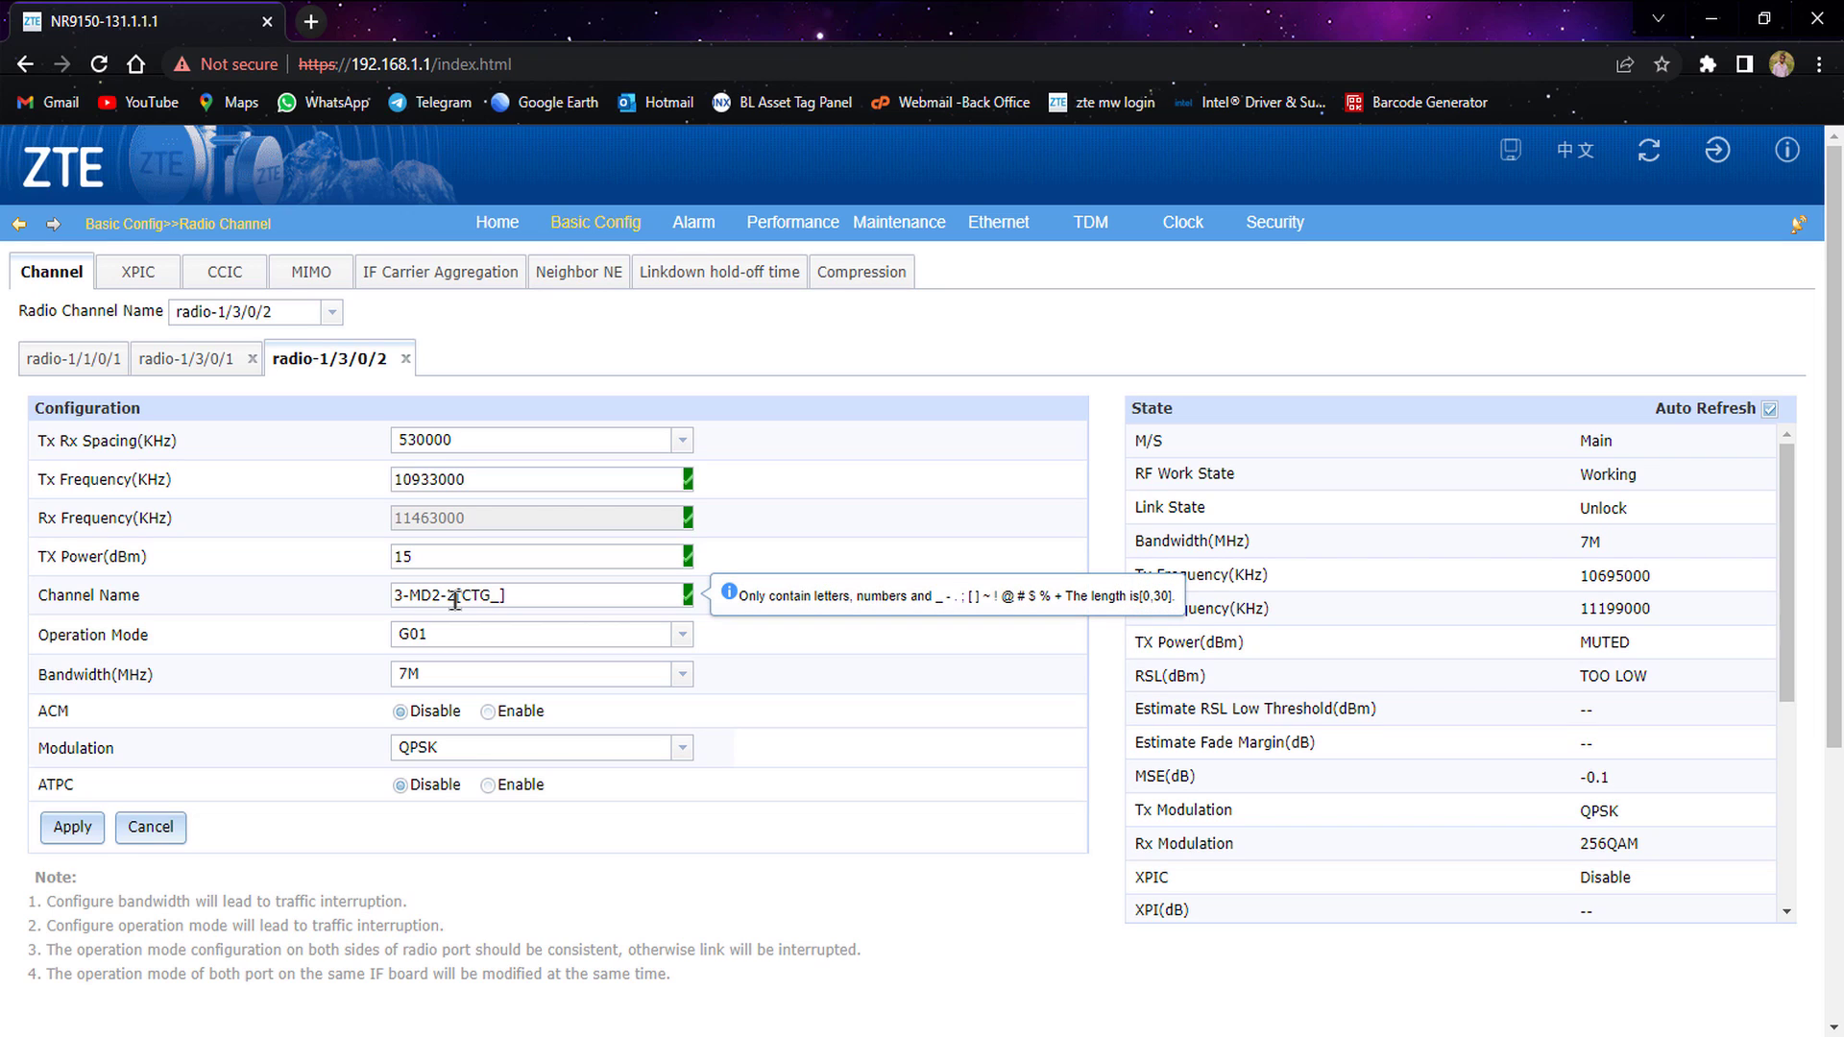
pyautogui.write('0769')
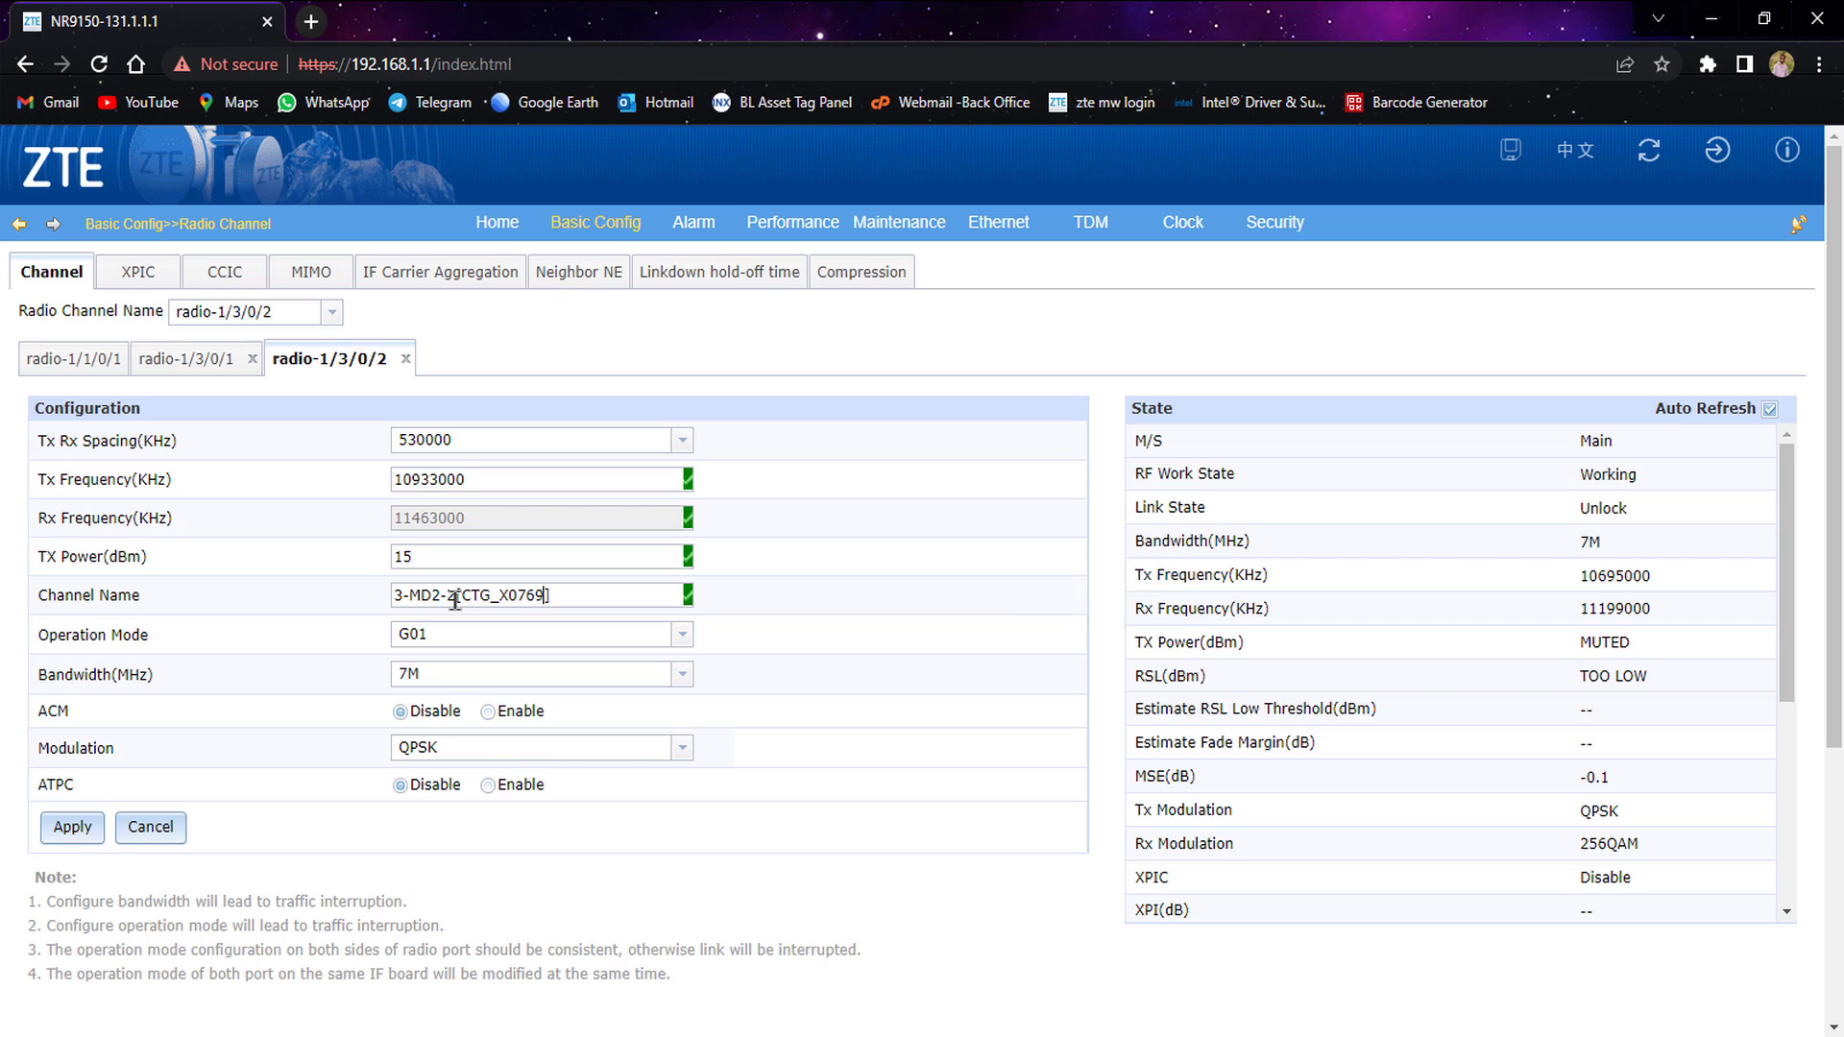
pyautogui.write('_NE_')
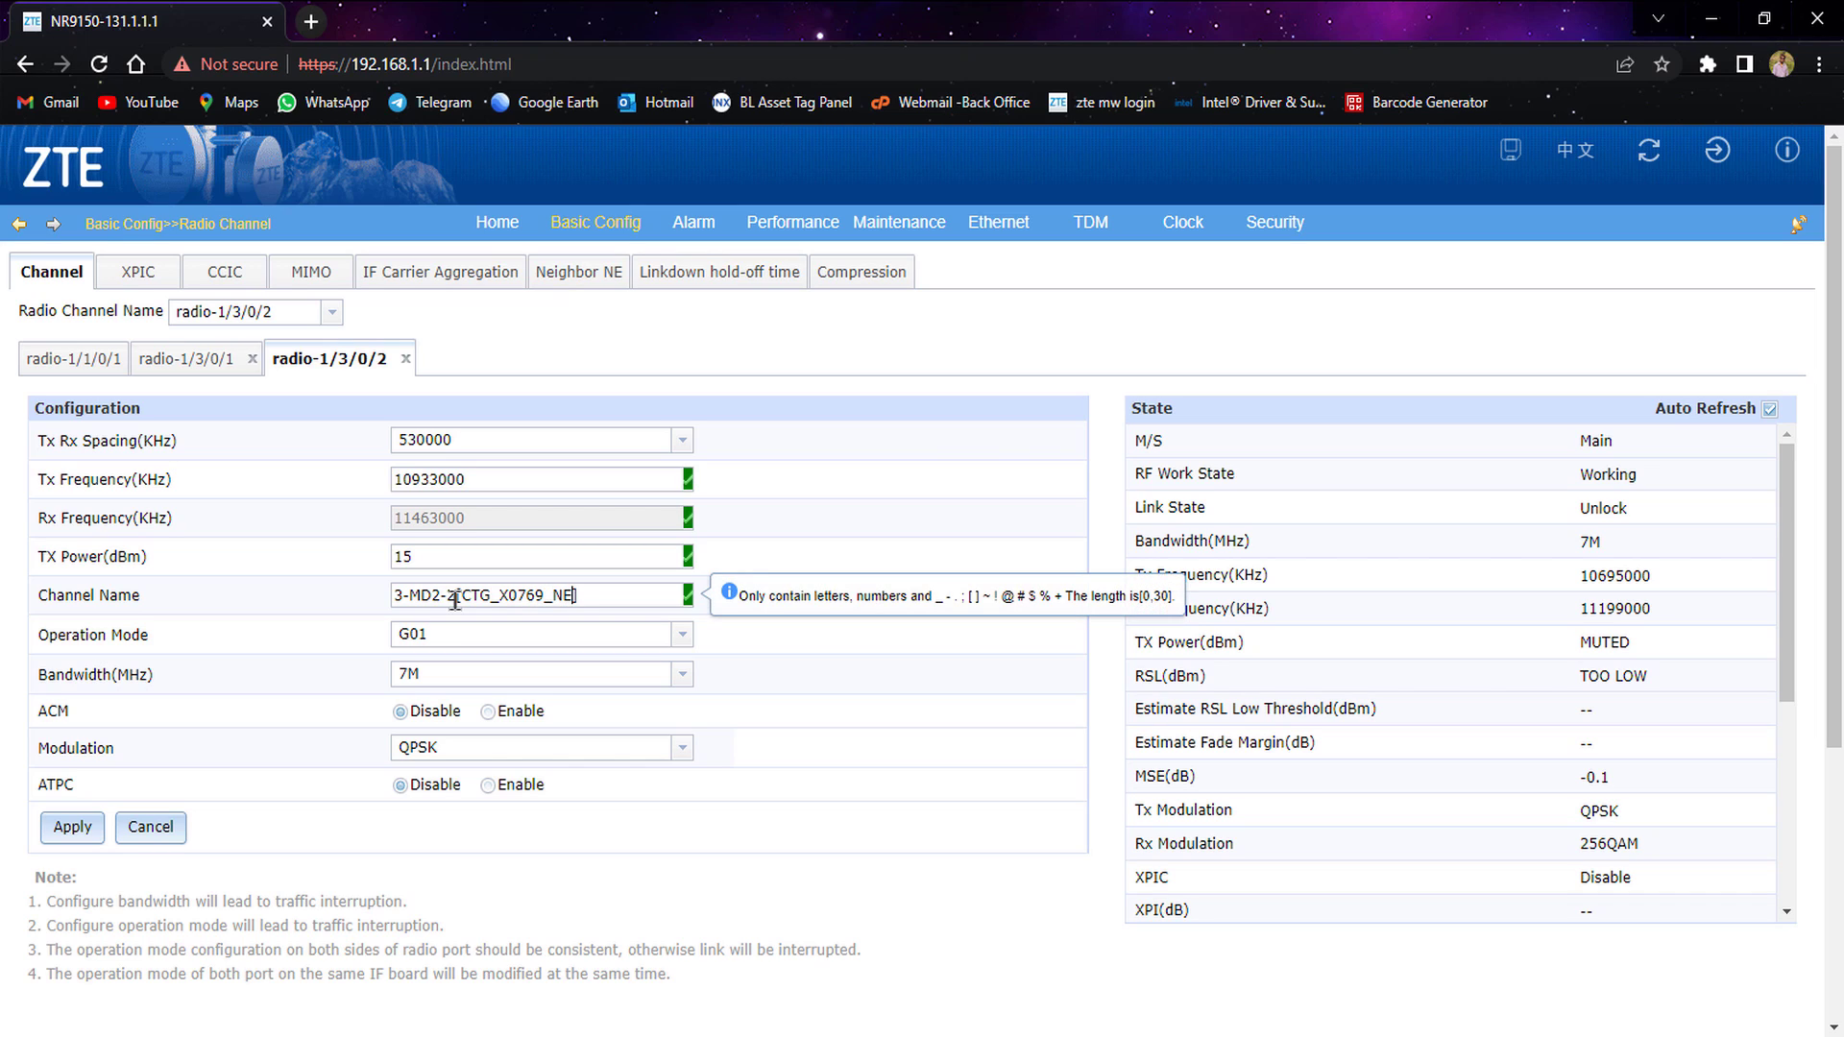
pyautogui.write('1_X')
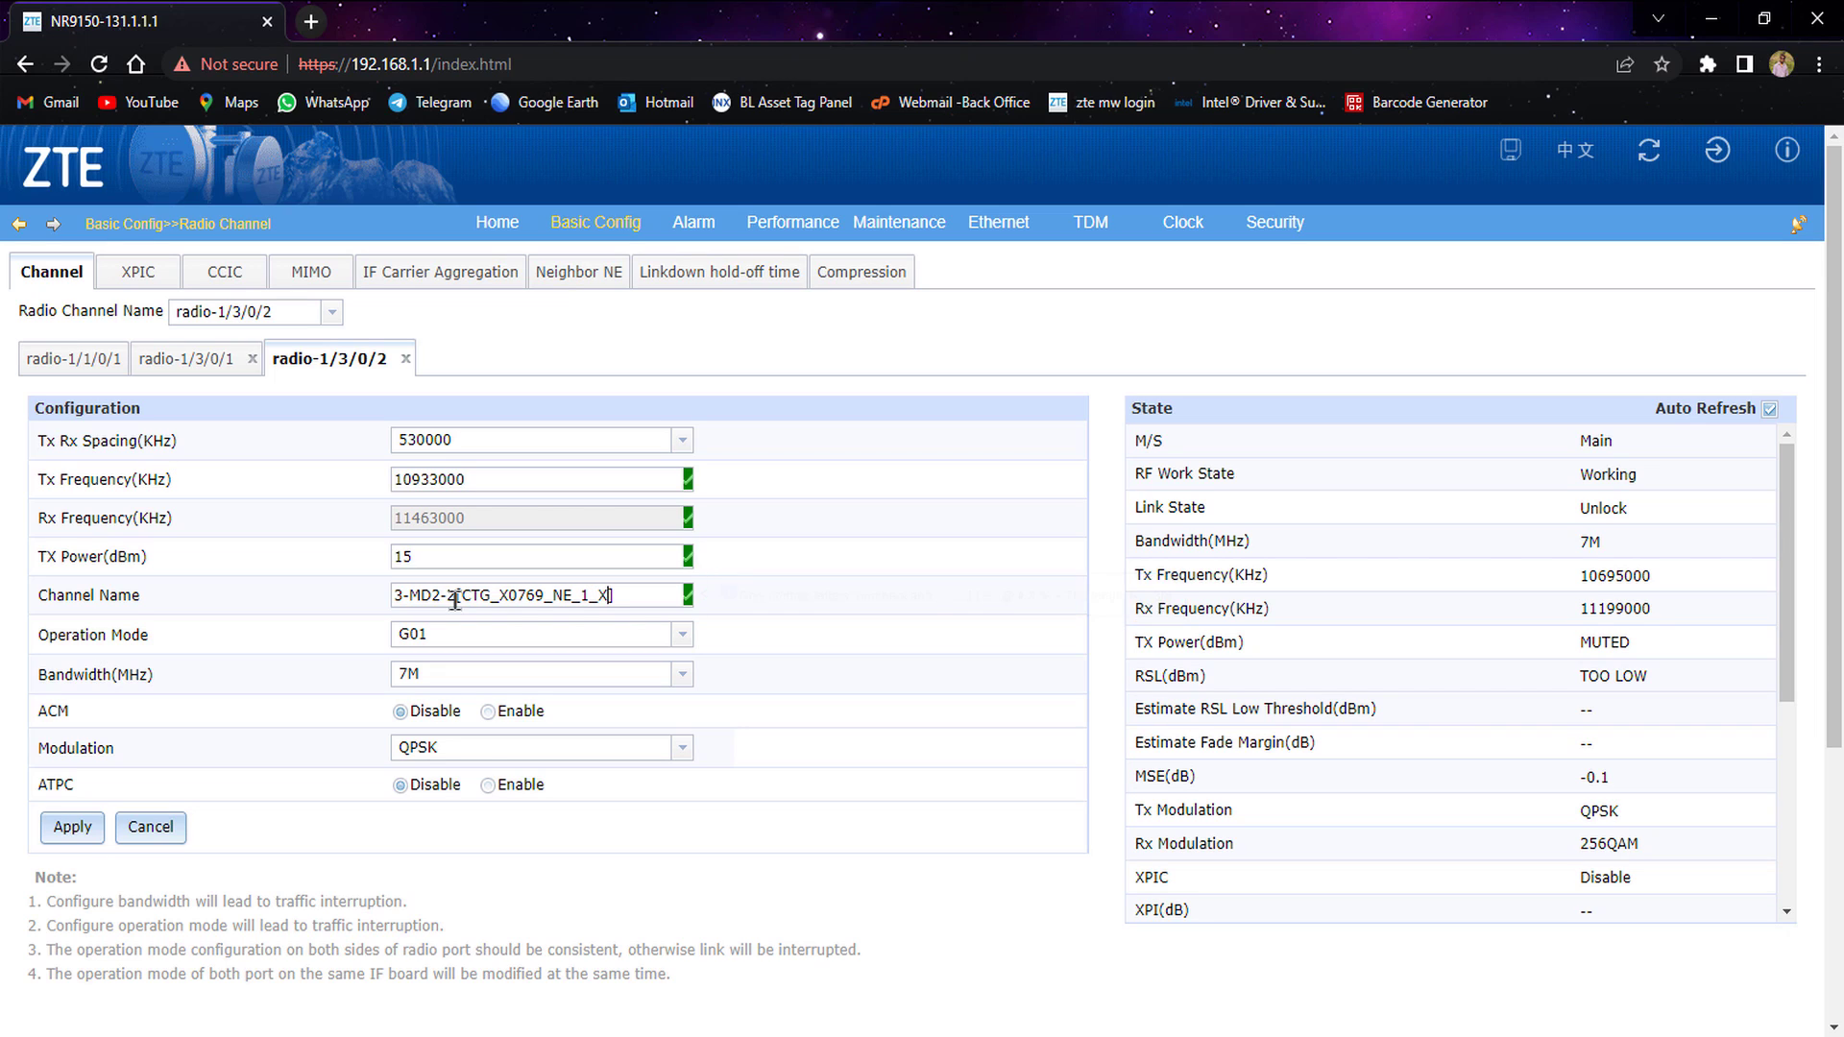
pyautogui.write('P_H')
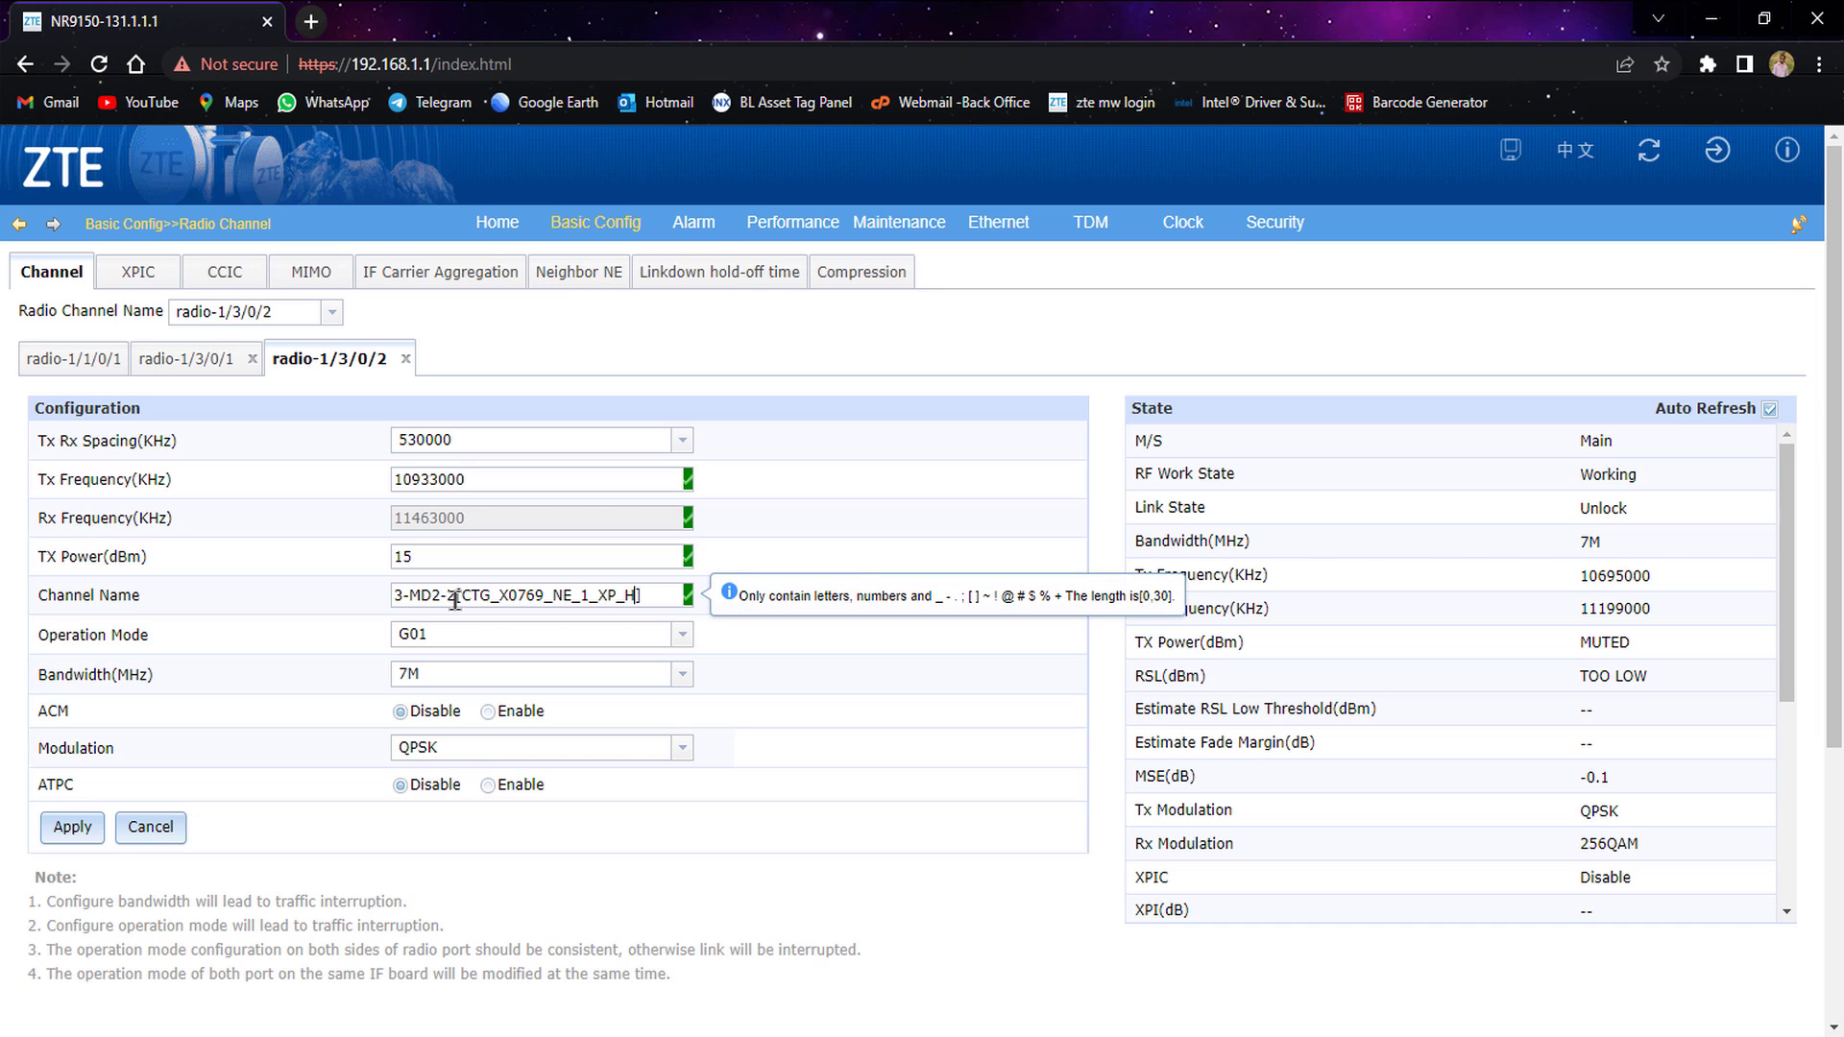
pyautogui.click(69, 828)
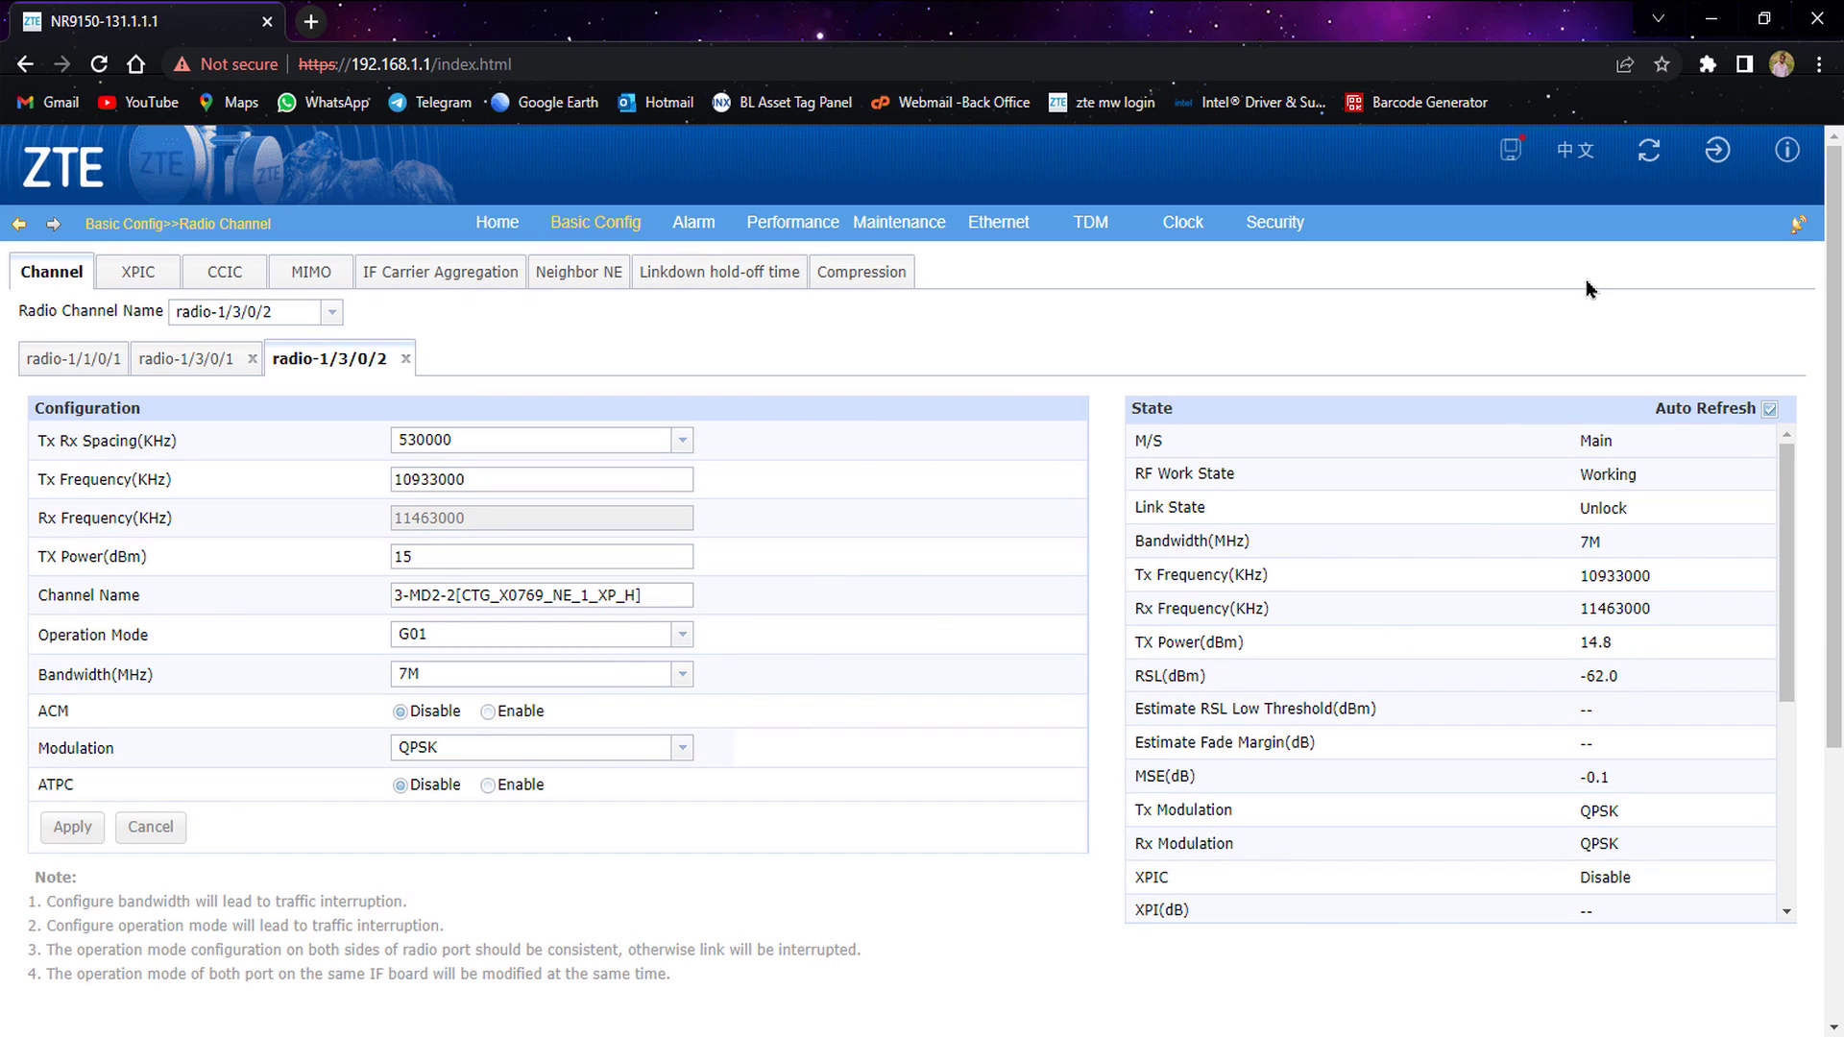
# Step: Save the device configuration and turn on auto refresh of the link state
pyautogui.click(1517, 159)
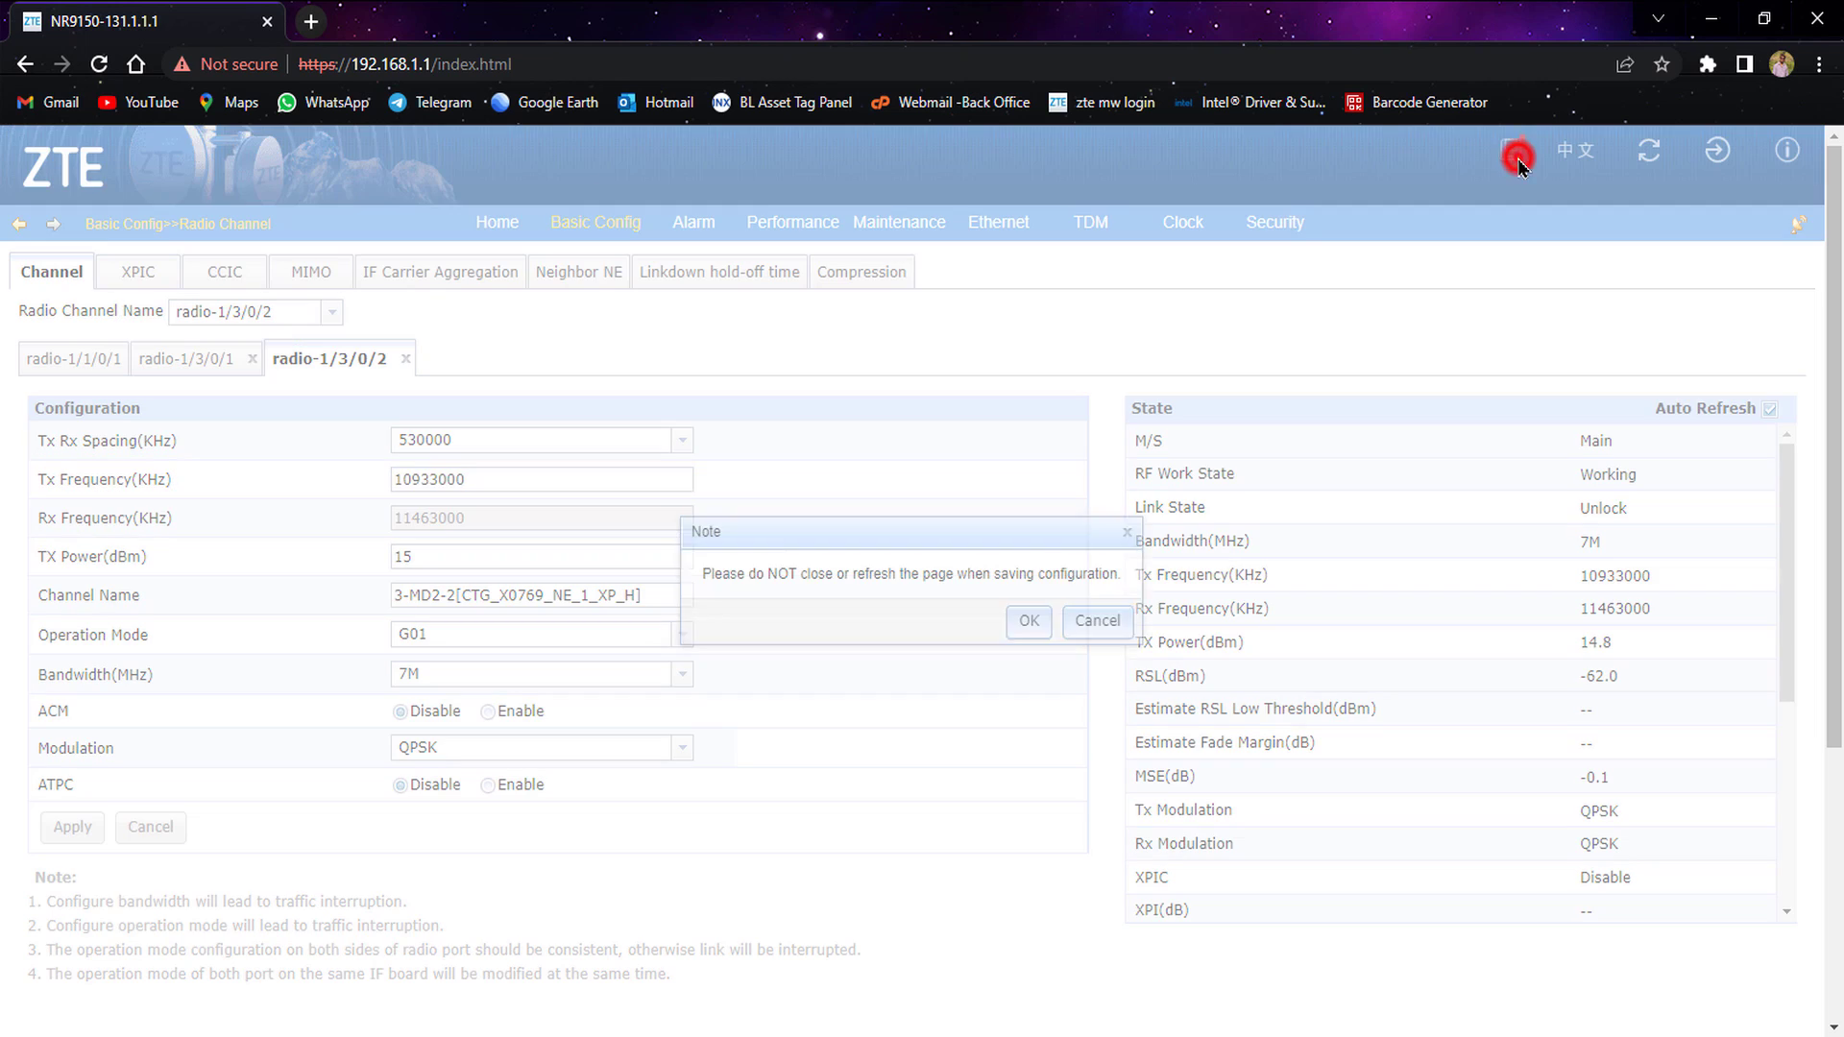
pyautogui.click(1024, 622)
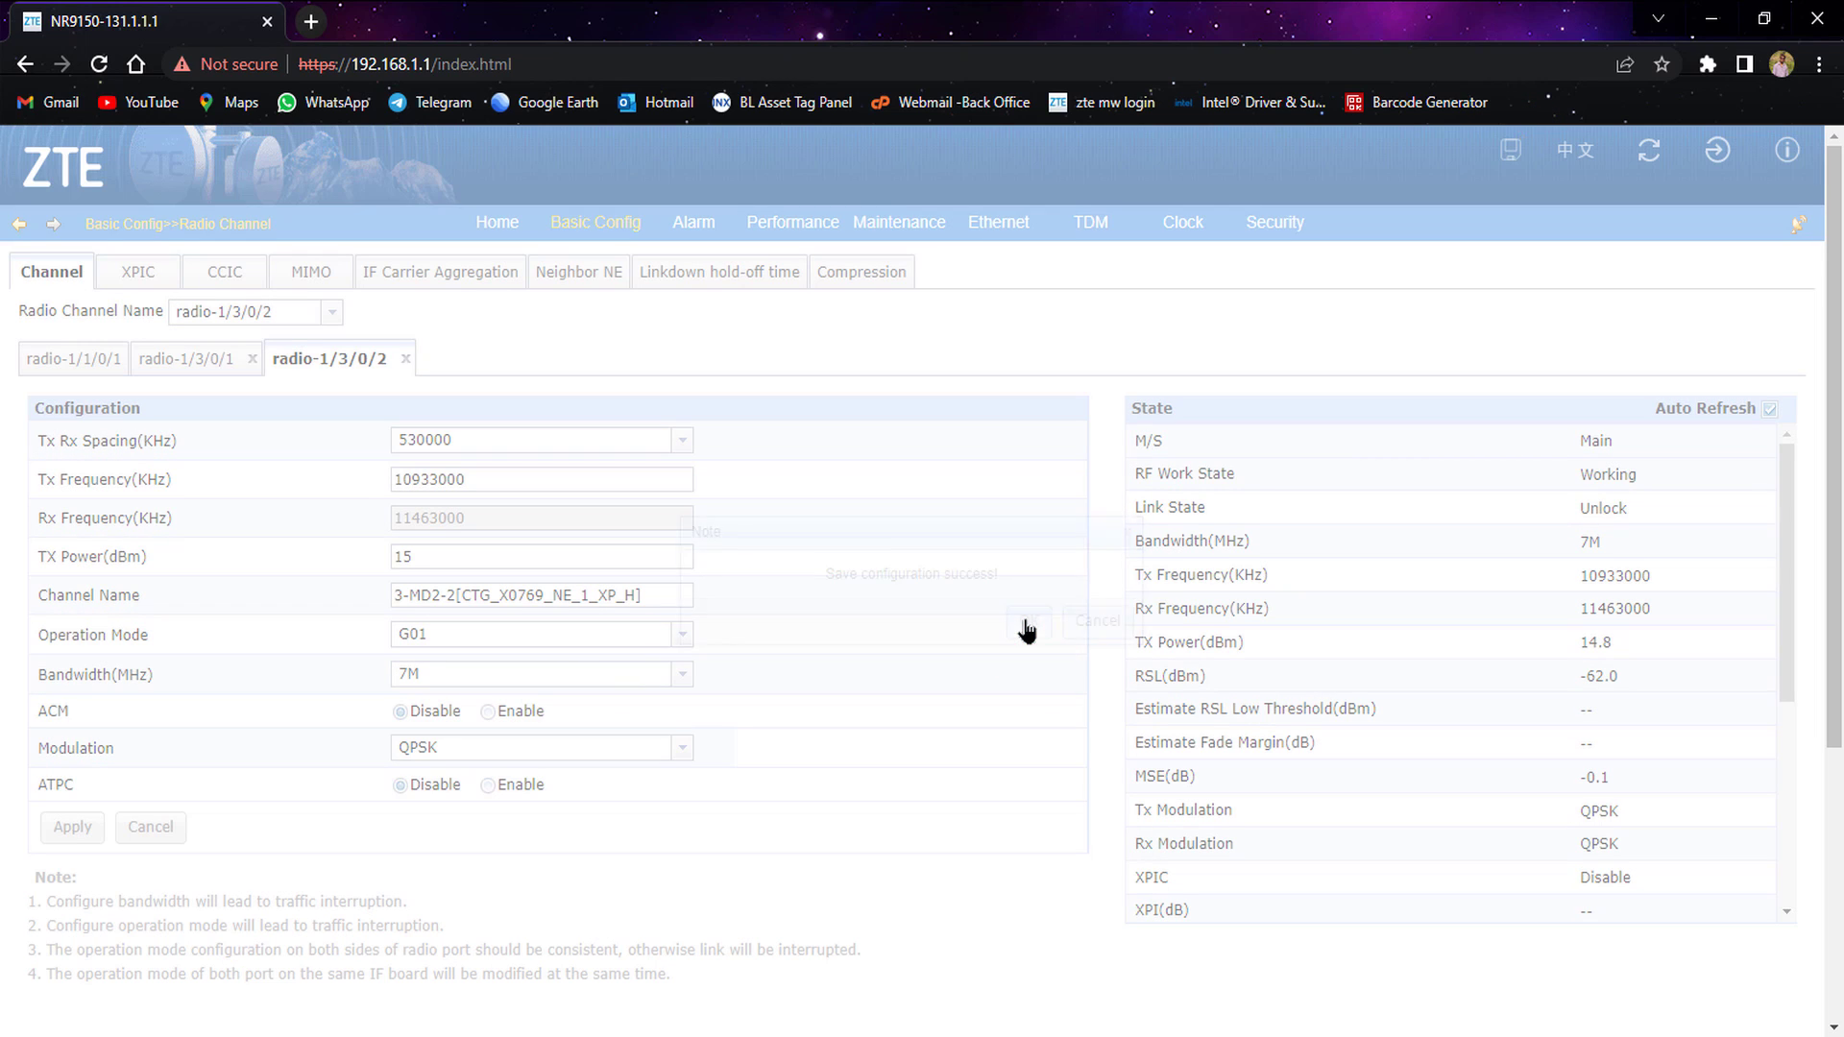
pyautogui.click(1026, 623)
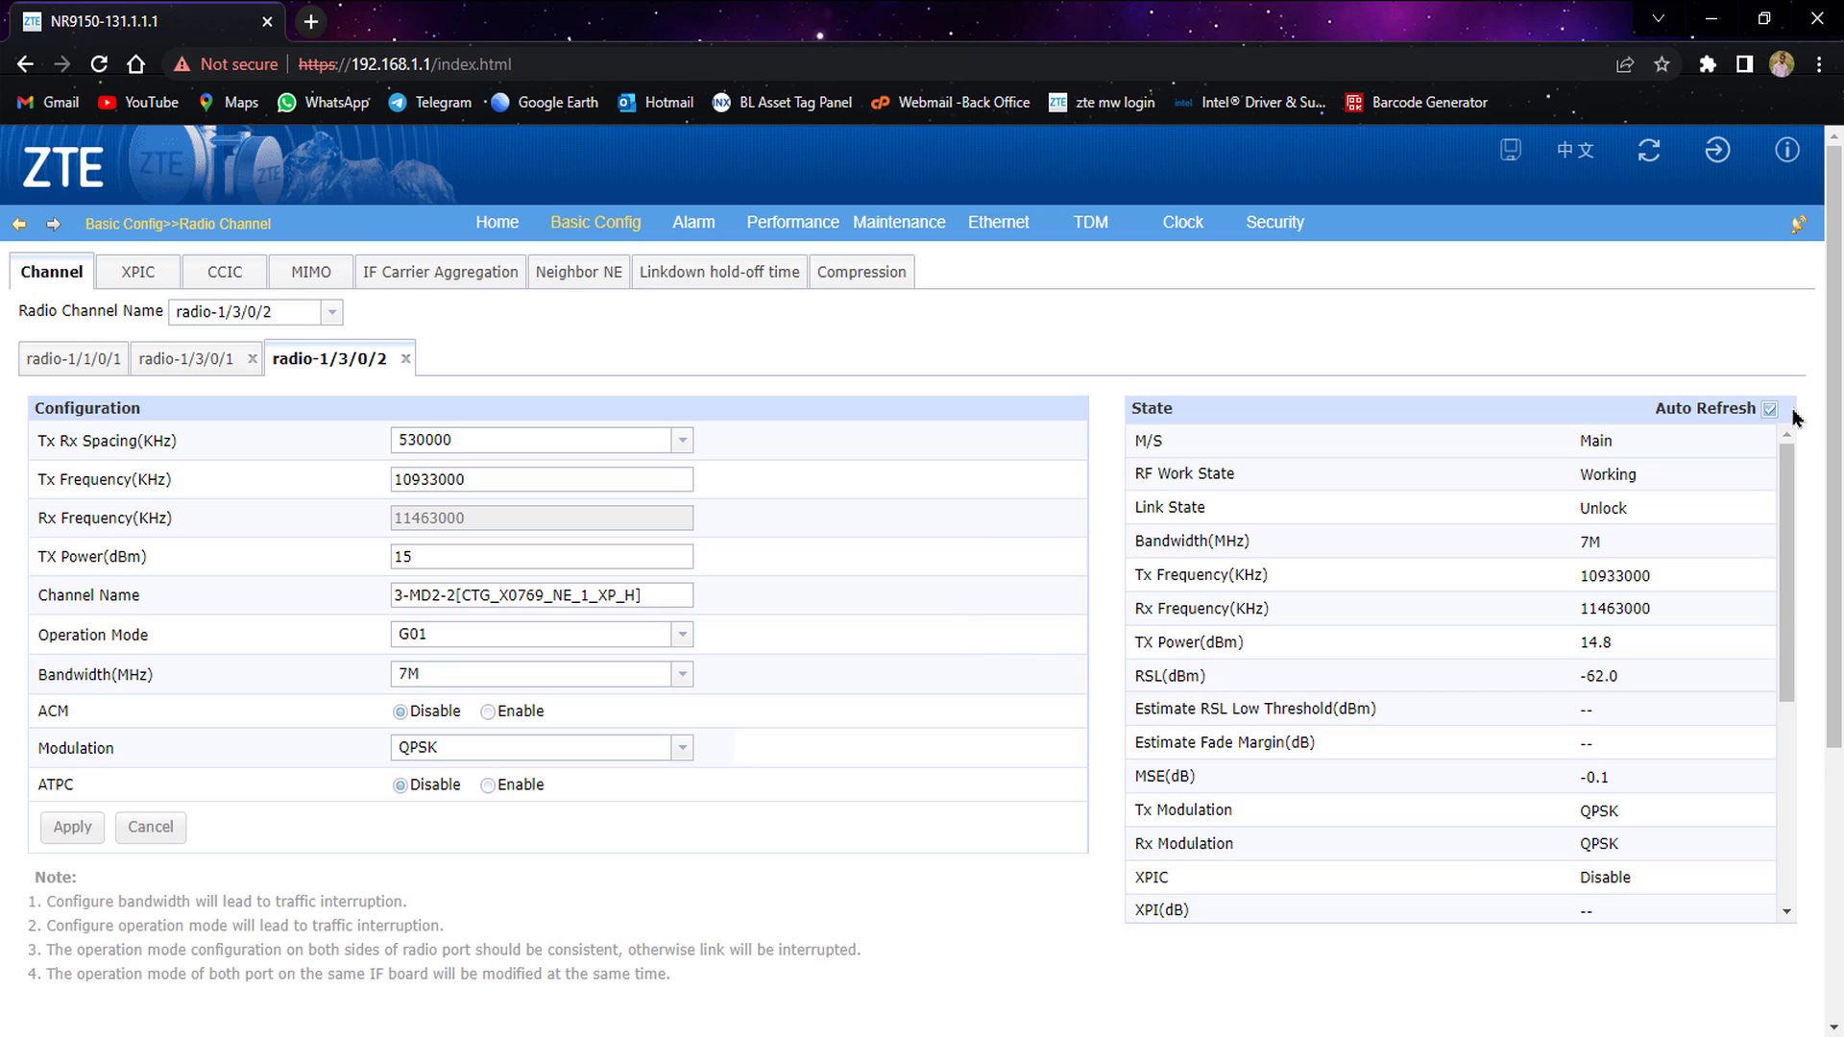
pyautogui.click(1769, 411)
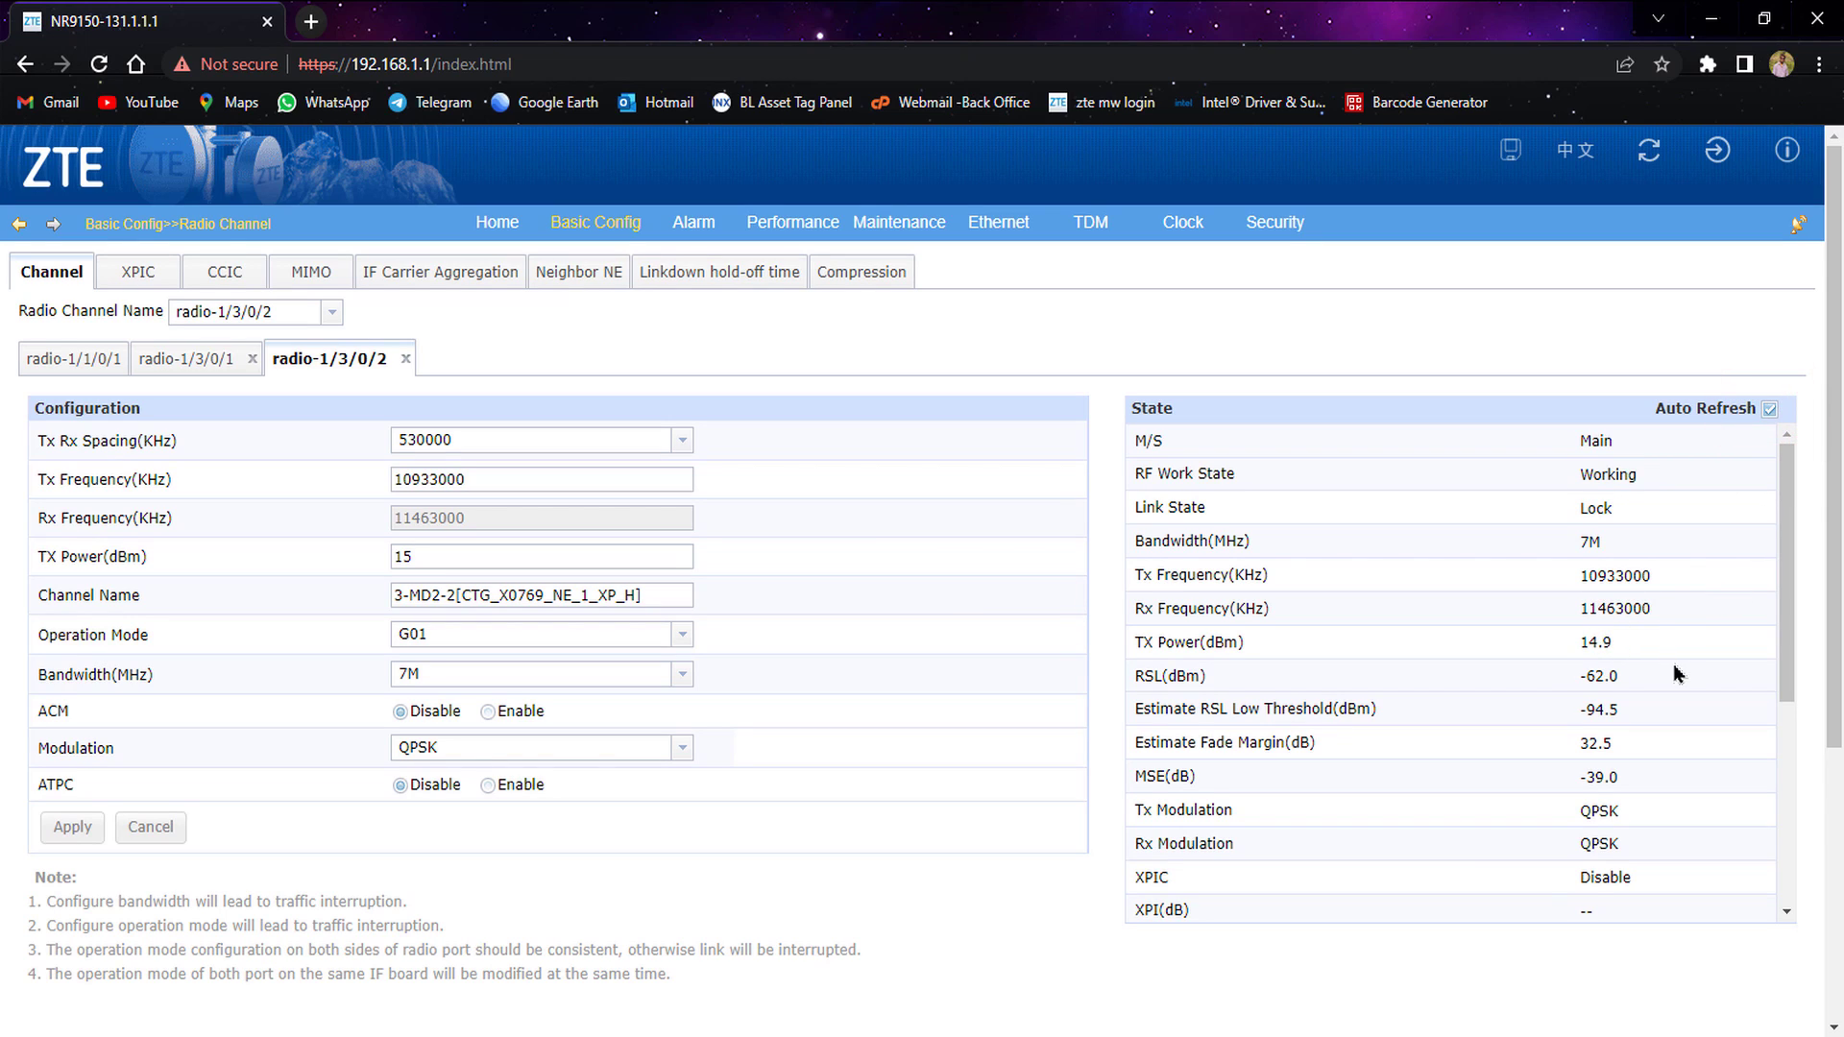
# Step: Check the local and remote link details for both radio ports
pyautogui.click(1795, 225)
pyautogui.click(1748, 286)
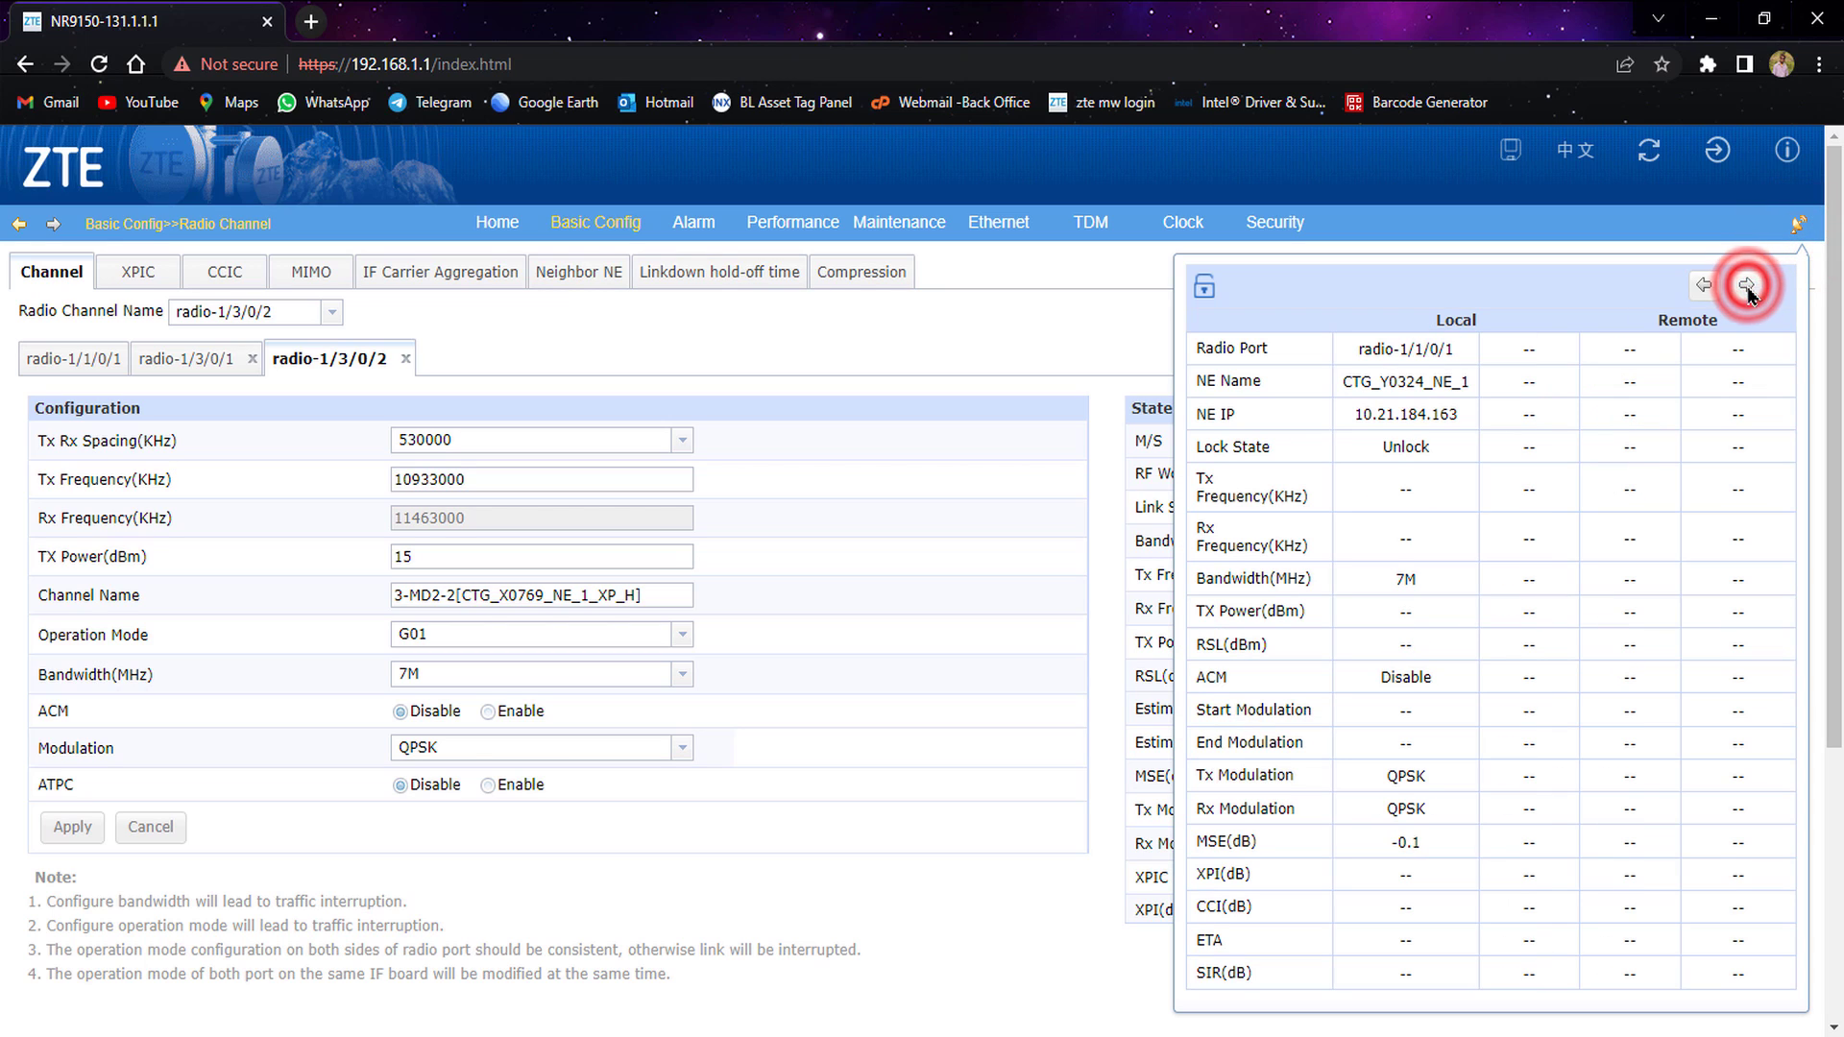
pyautogui.click(1703, 286)
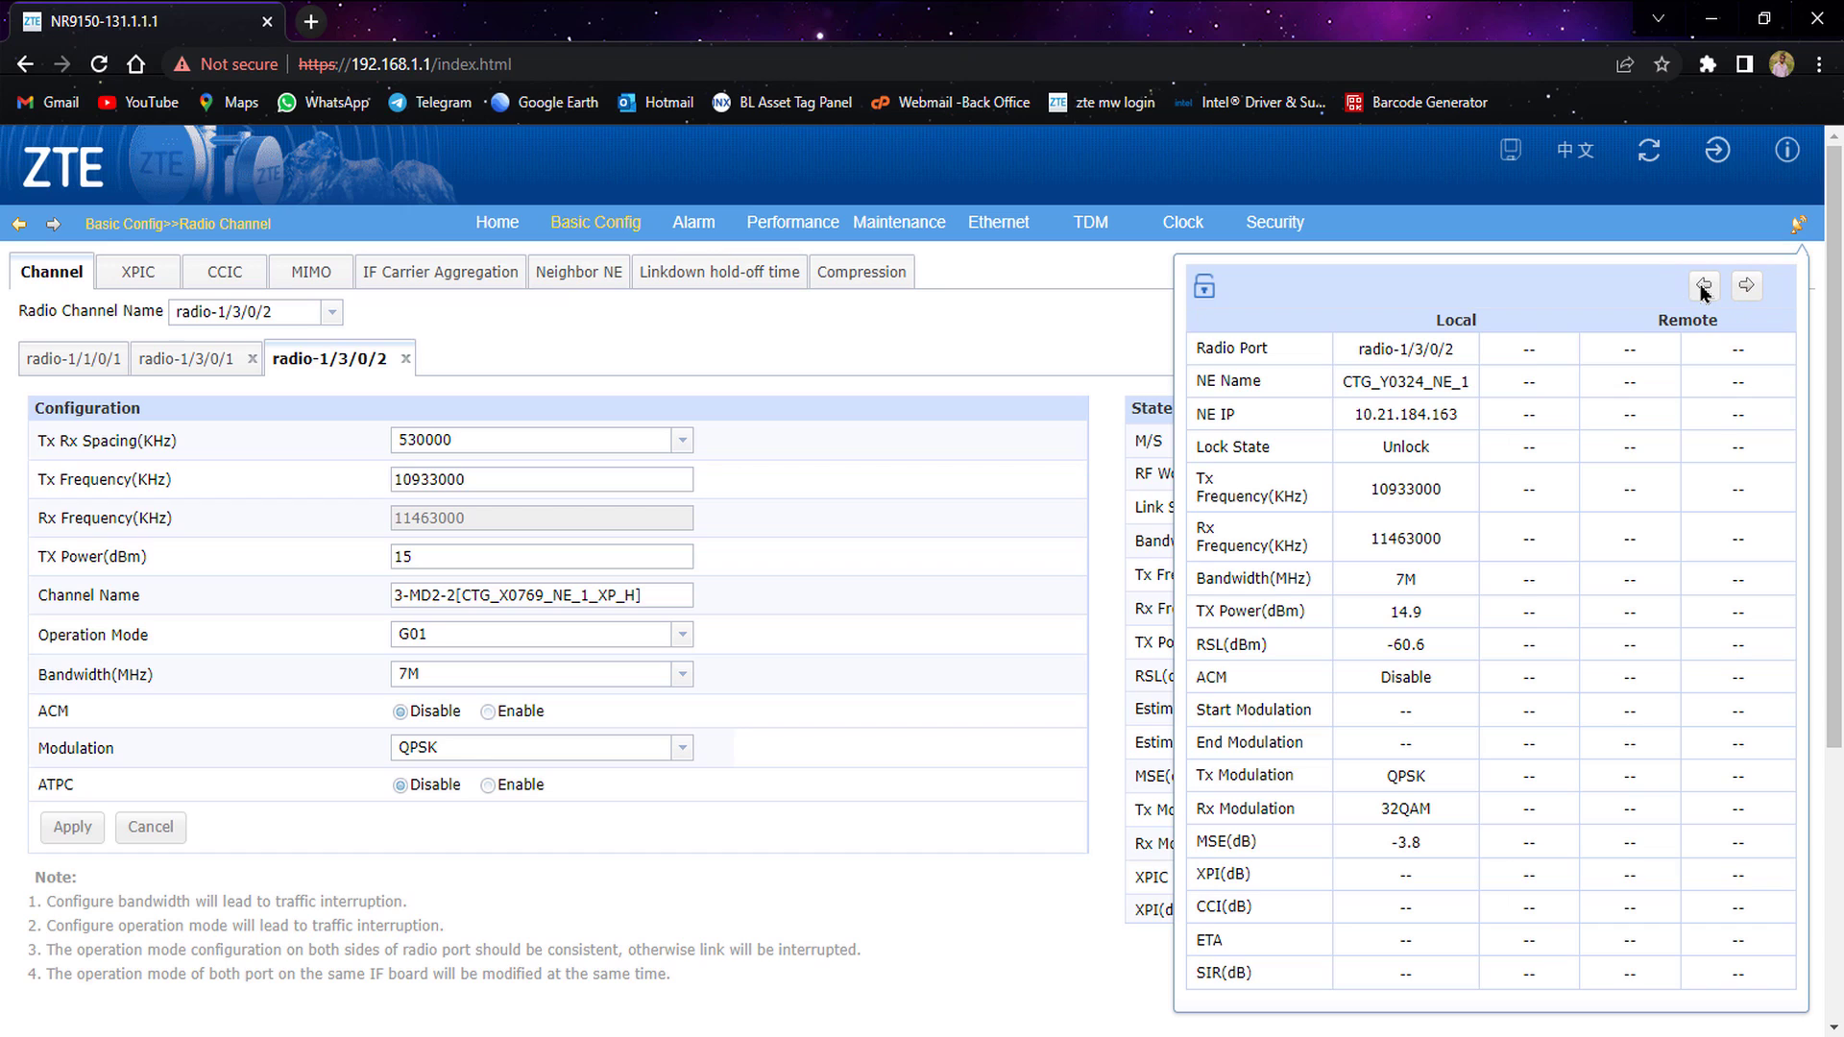
pyautogui.click(1703, 286)
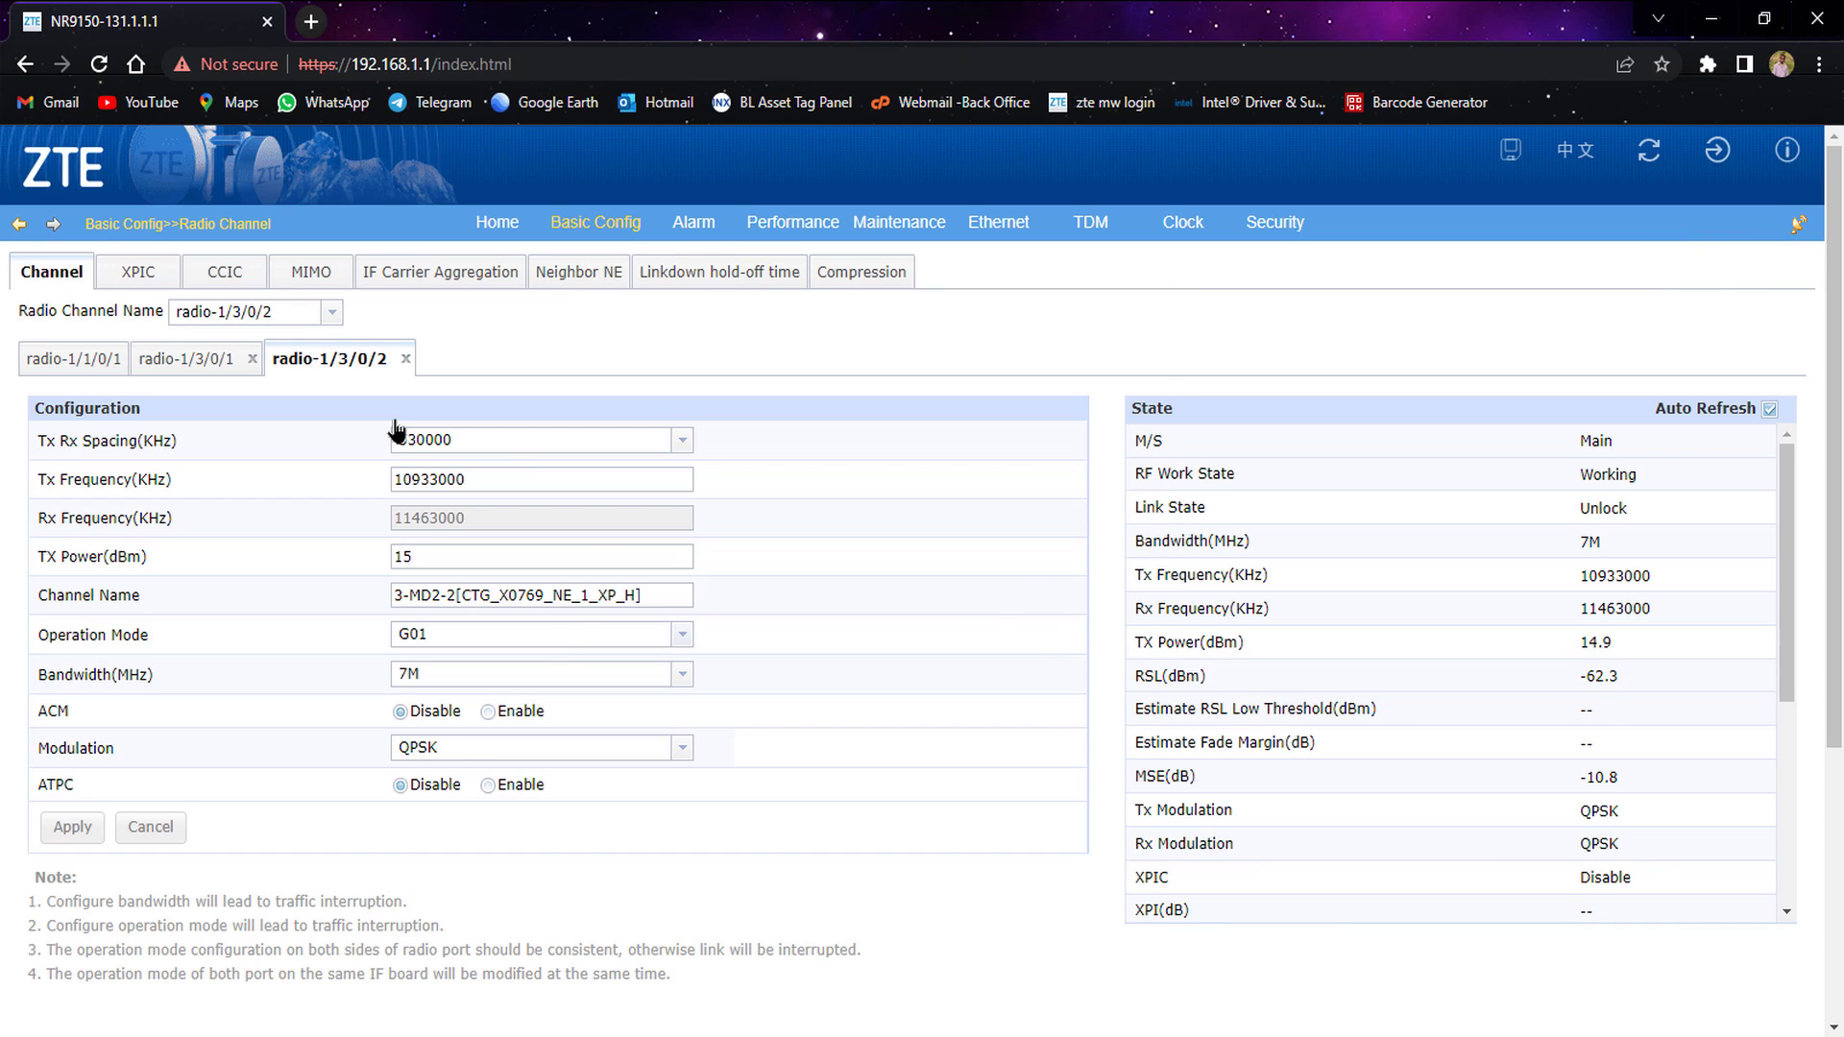
pyautogui.click(375, 362)
pyautogui.click(374, 362)
# Step: Save the configuration, then go to radio-1/3/0/1 and select its channel name to copy
pyautogui.click(1506, 154)
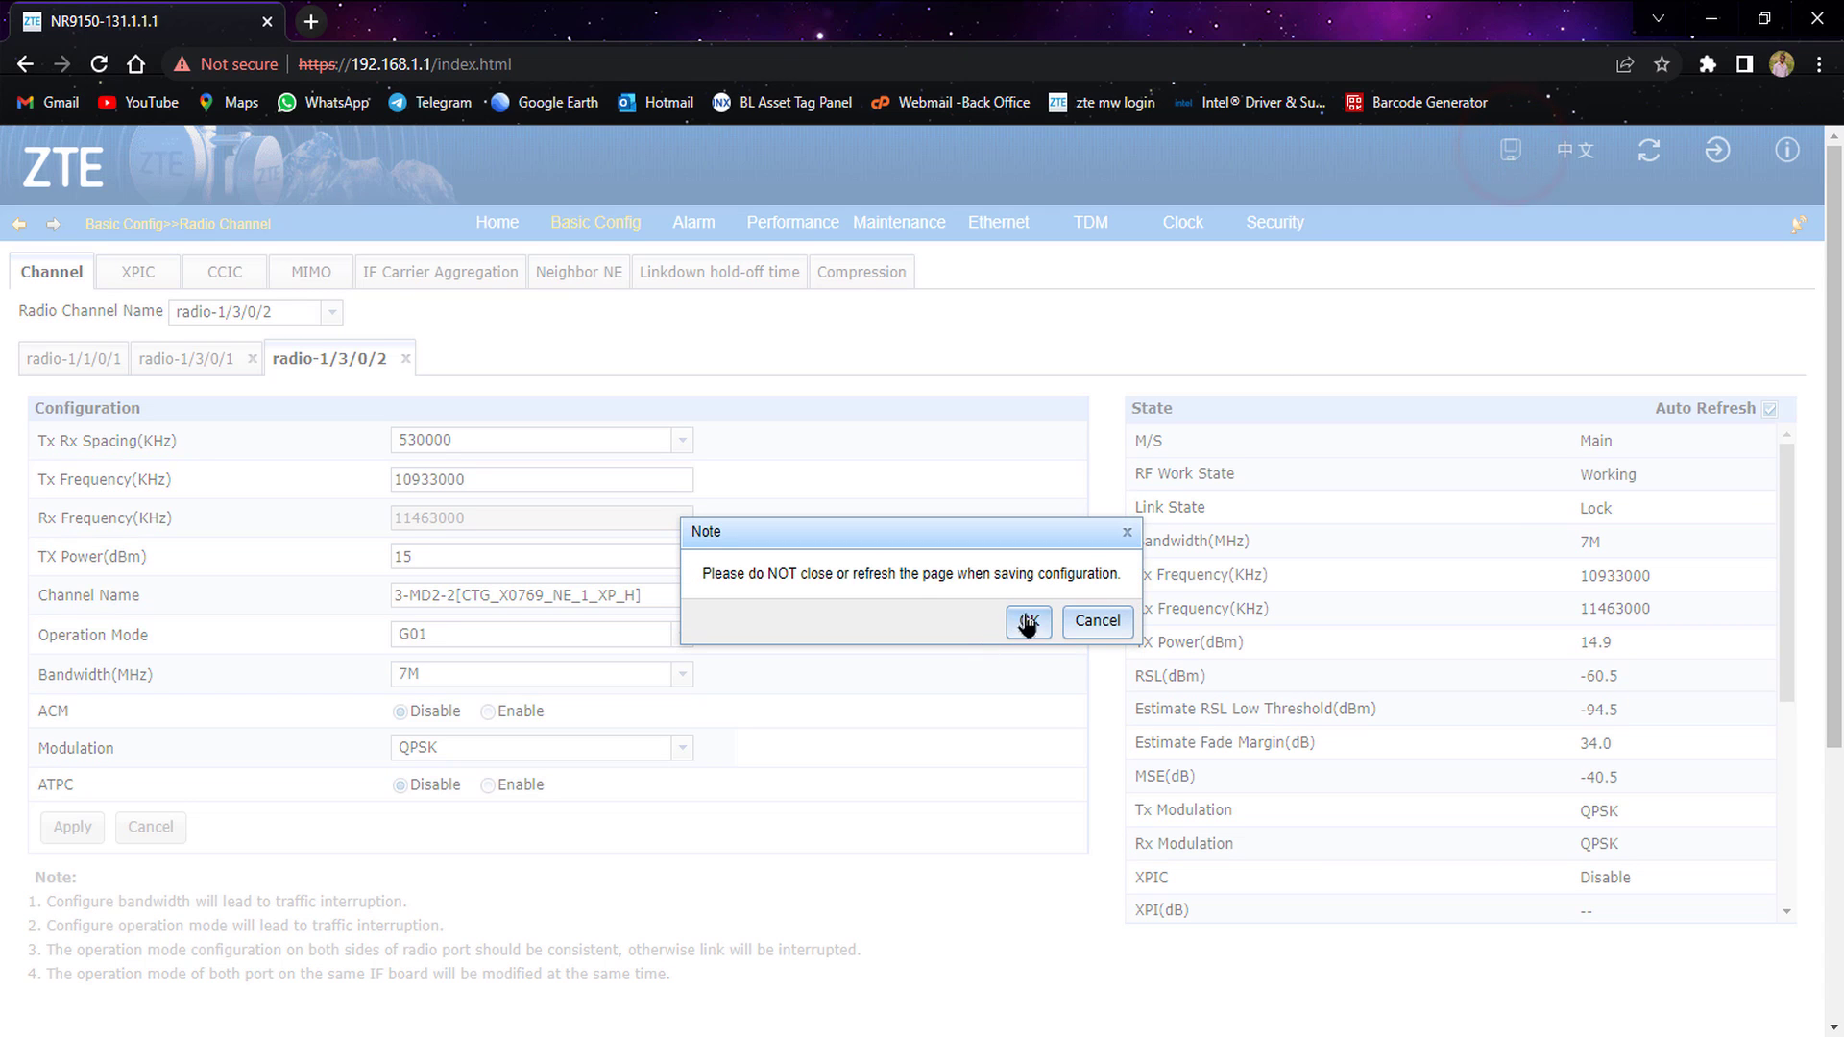
pyautogui.click(1027, 618)
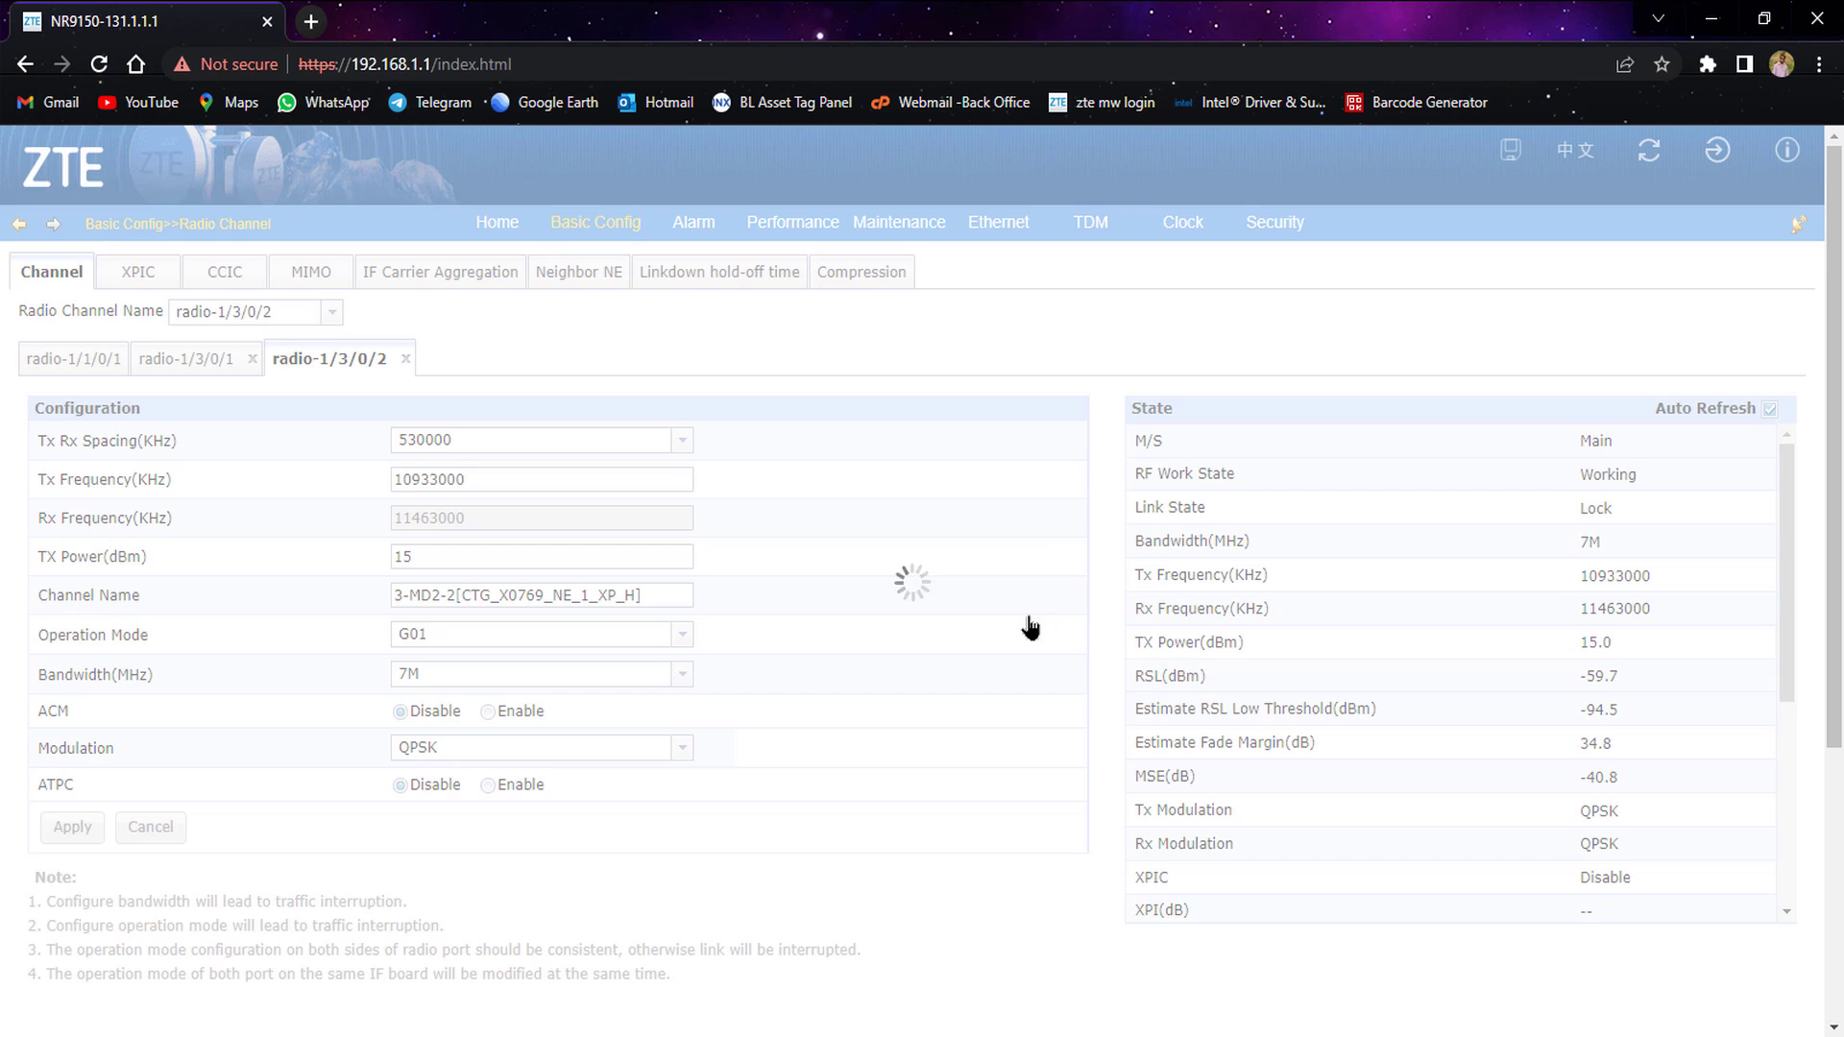
pyautogui.click(1029, 620)
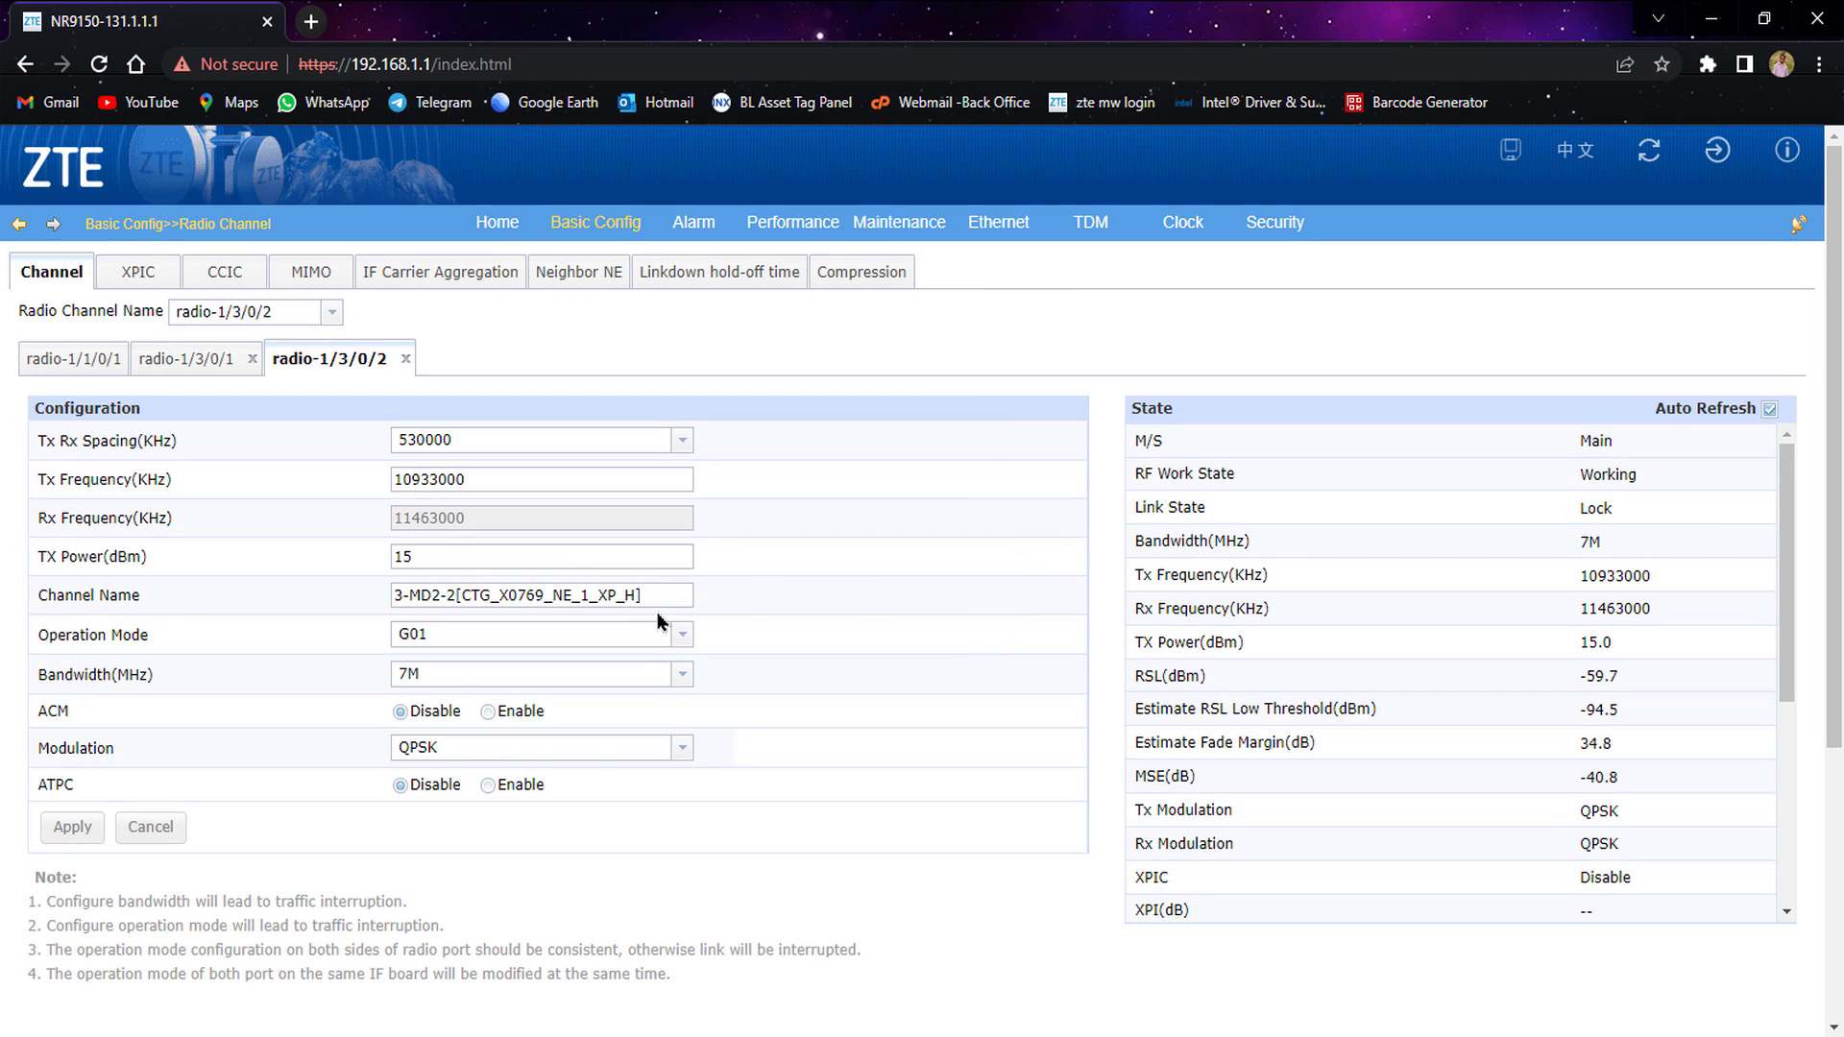
pyautogui.click(671, 601)
pyautogui.click(173, 357)
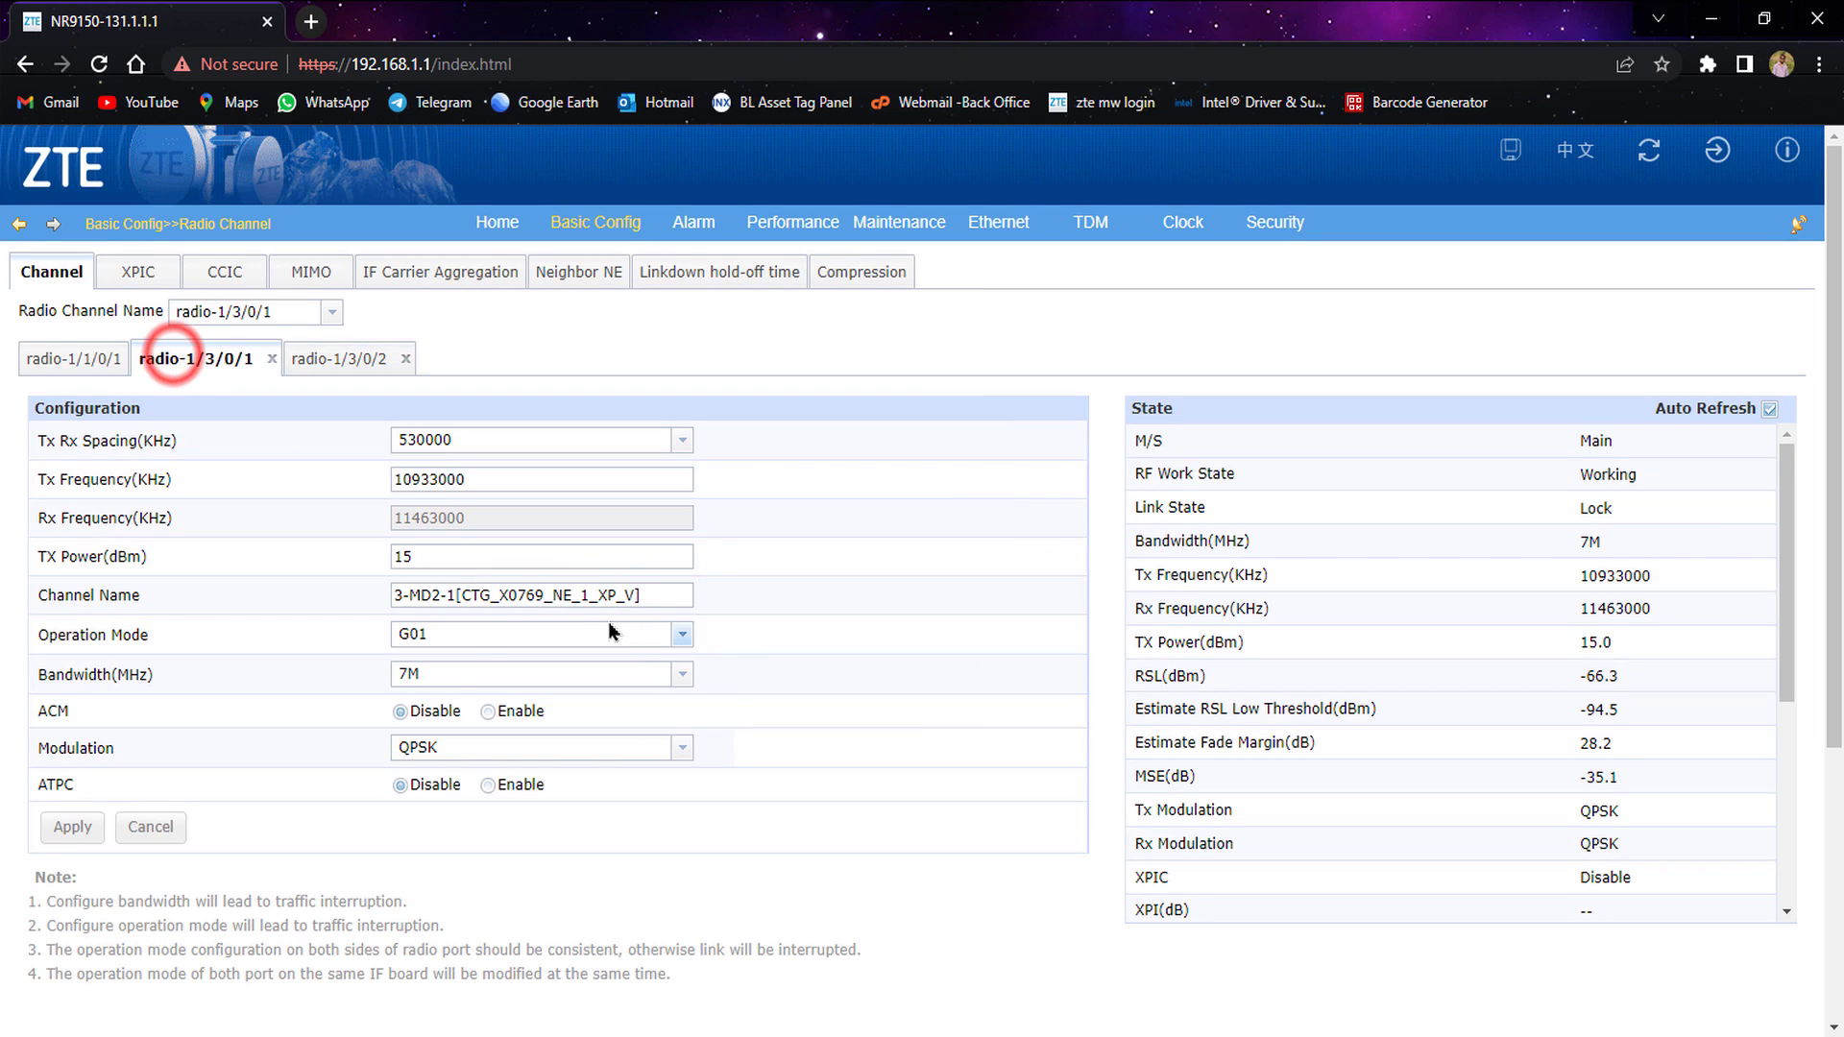
pyautogui.click(671, 601)
pyautogui.hotkey('ctrl', 'c')
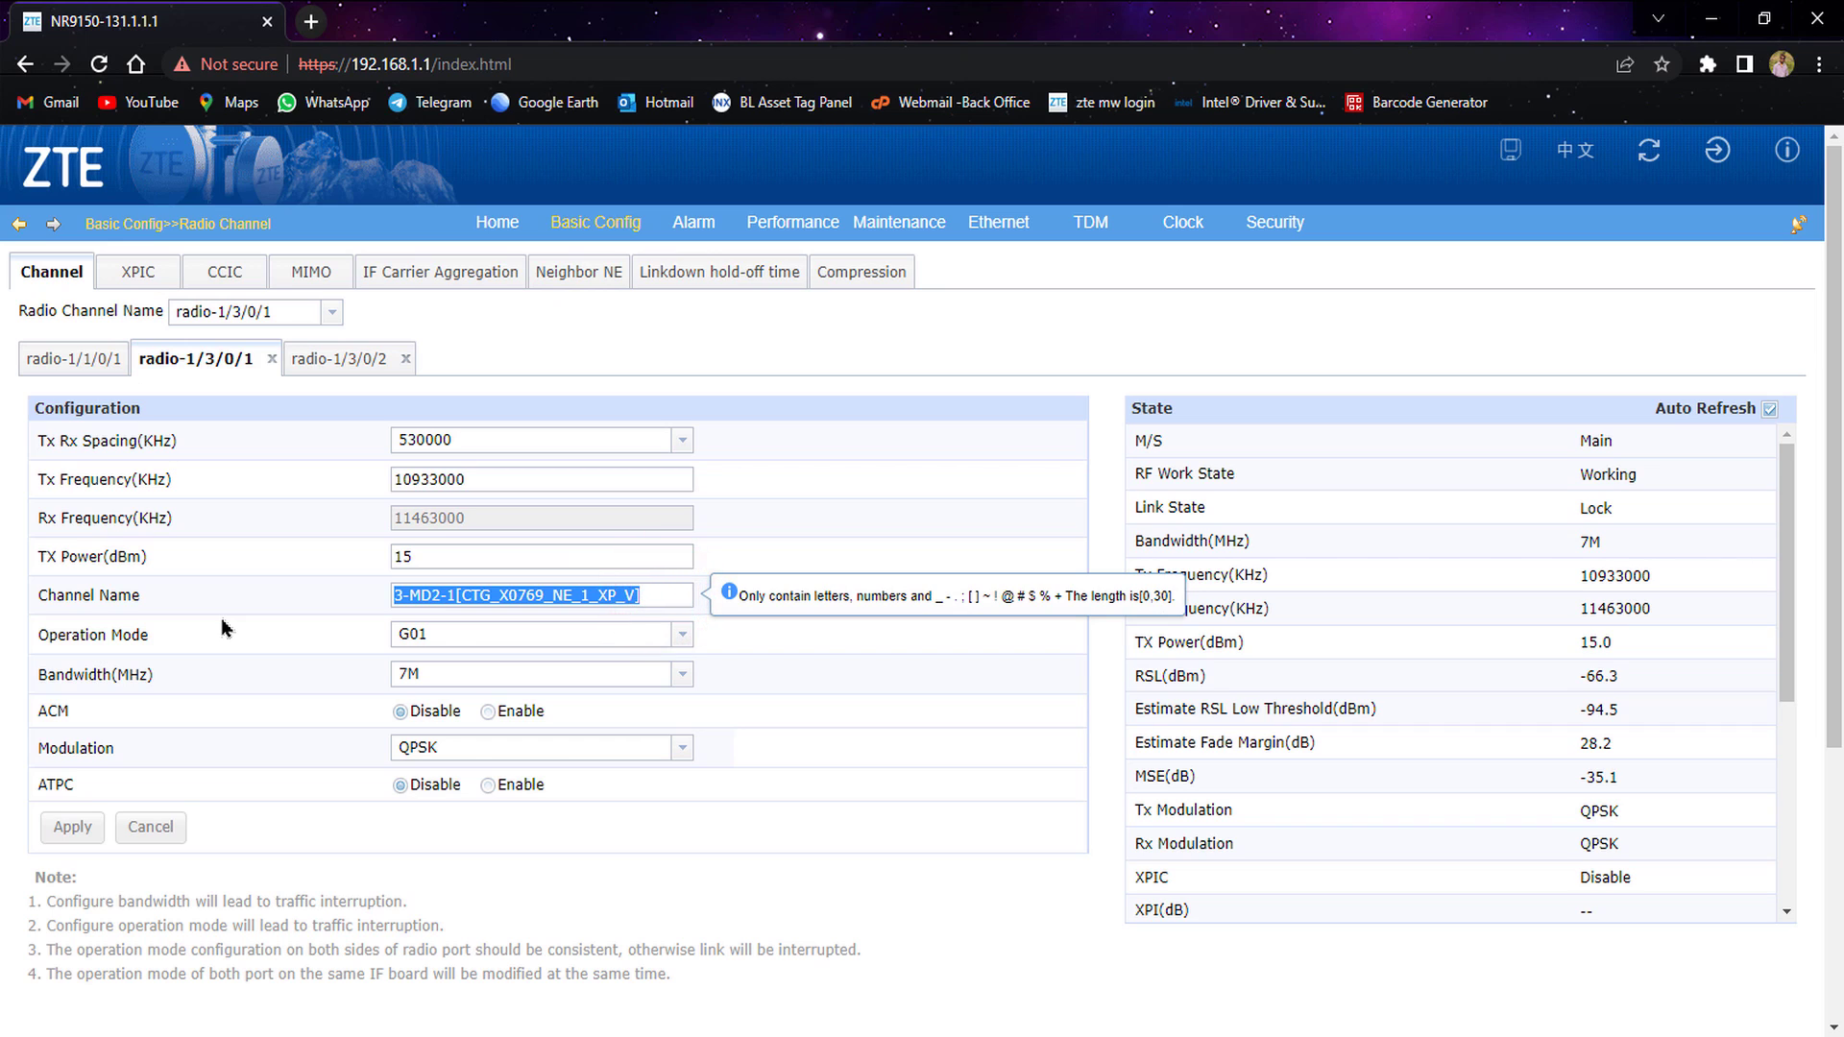
# Step: In Ethernet port settings, give microwave-1/3/0/1 the description 3-MD2-1[CTG_X0769_NE_1_XP_V]
pyautogui.click(996, 223)
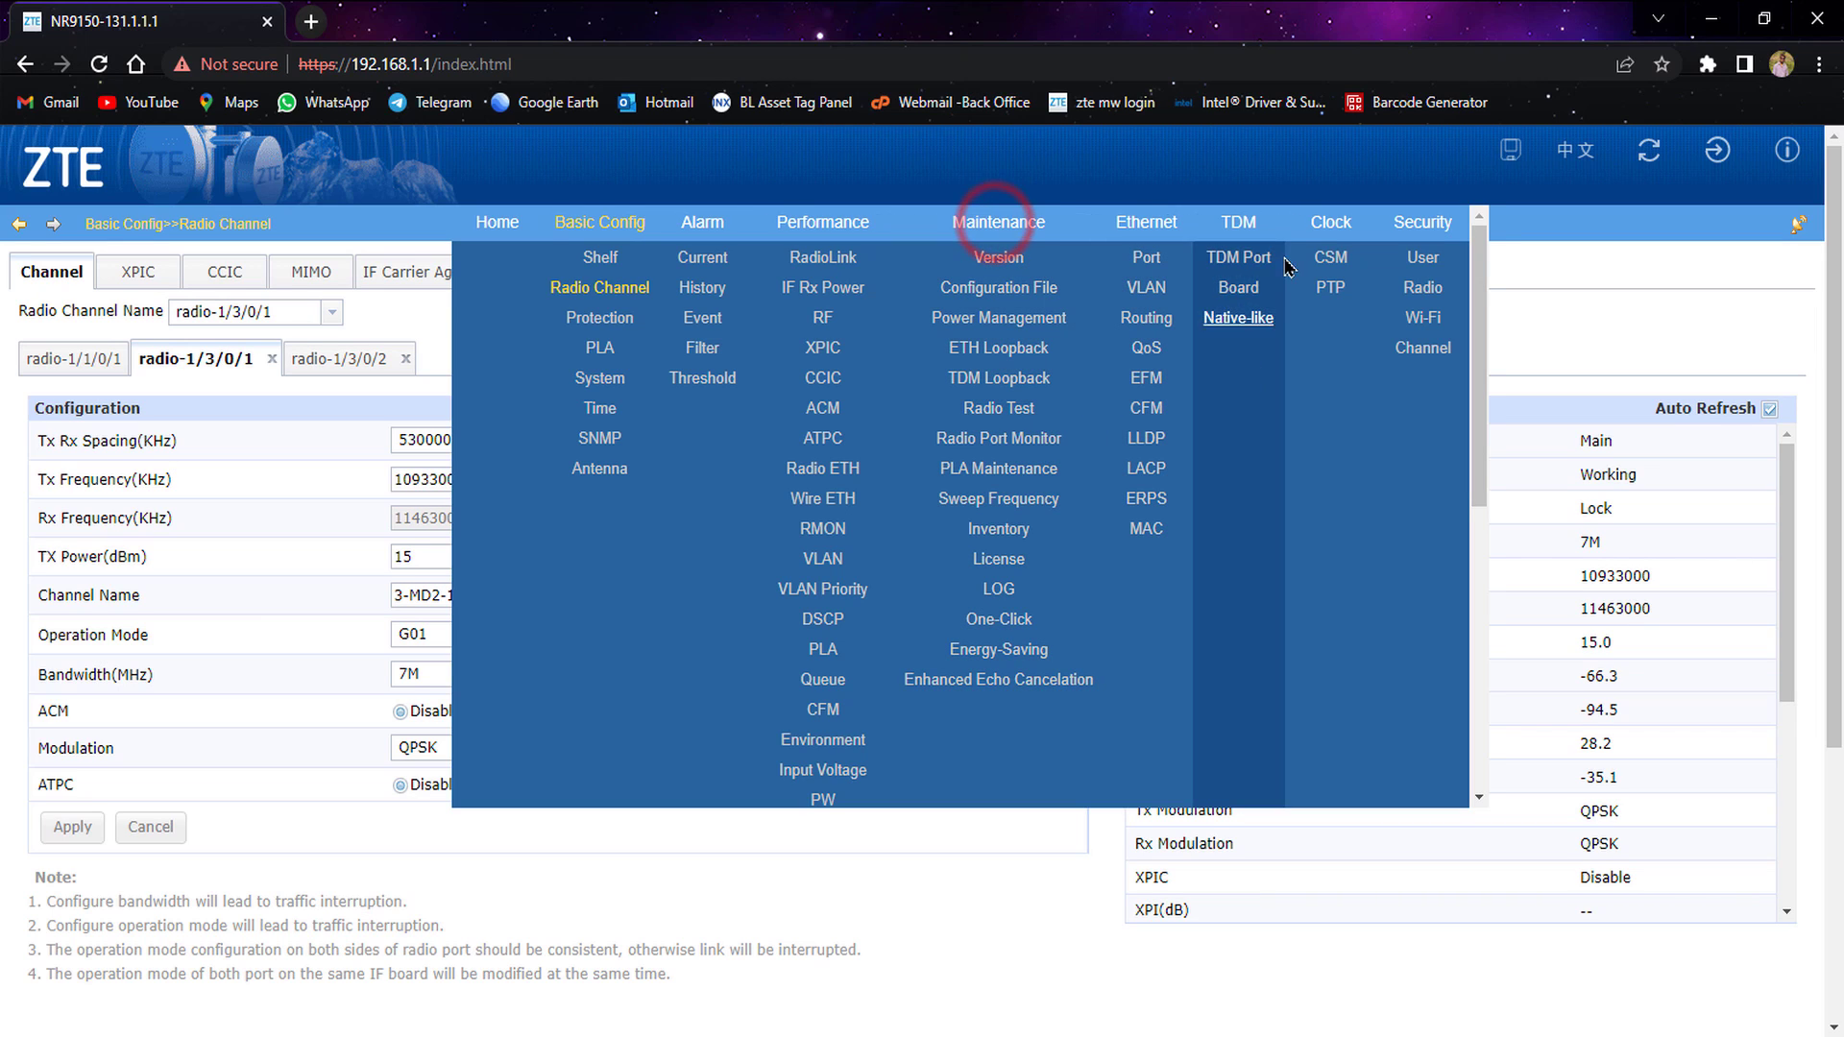
pyautogui.click(1150, 260)
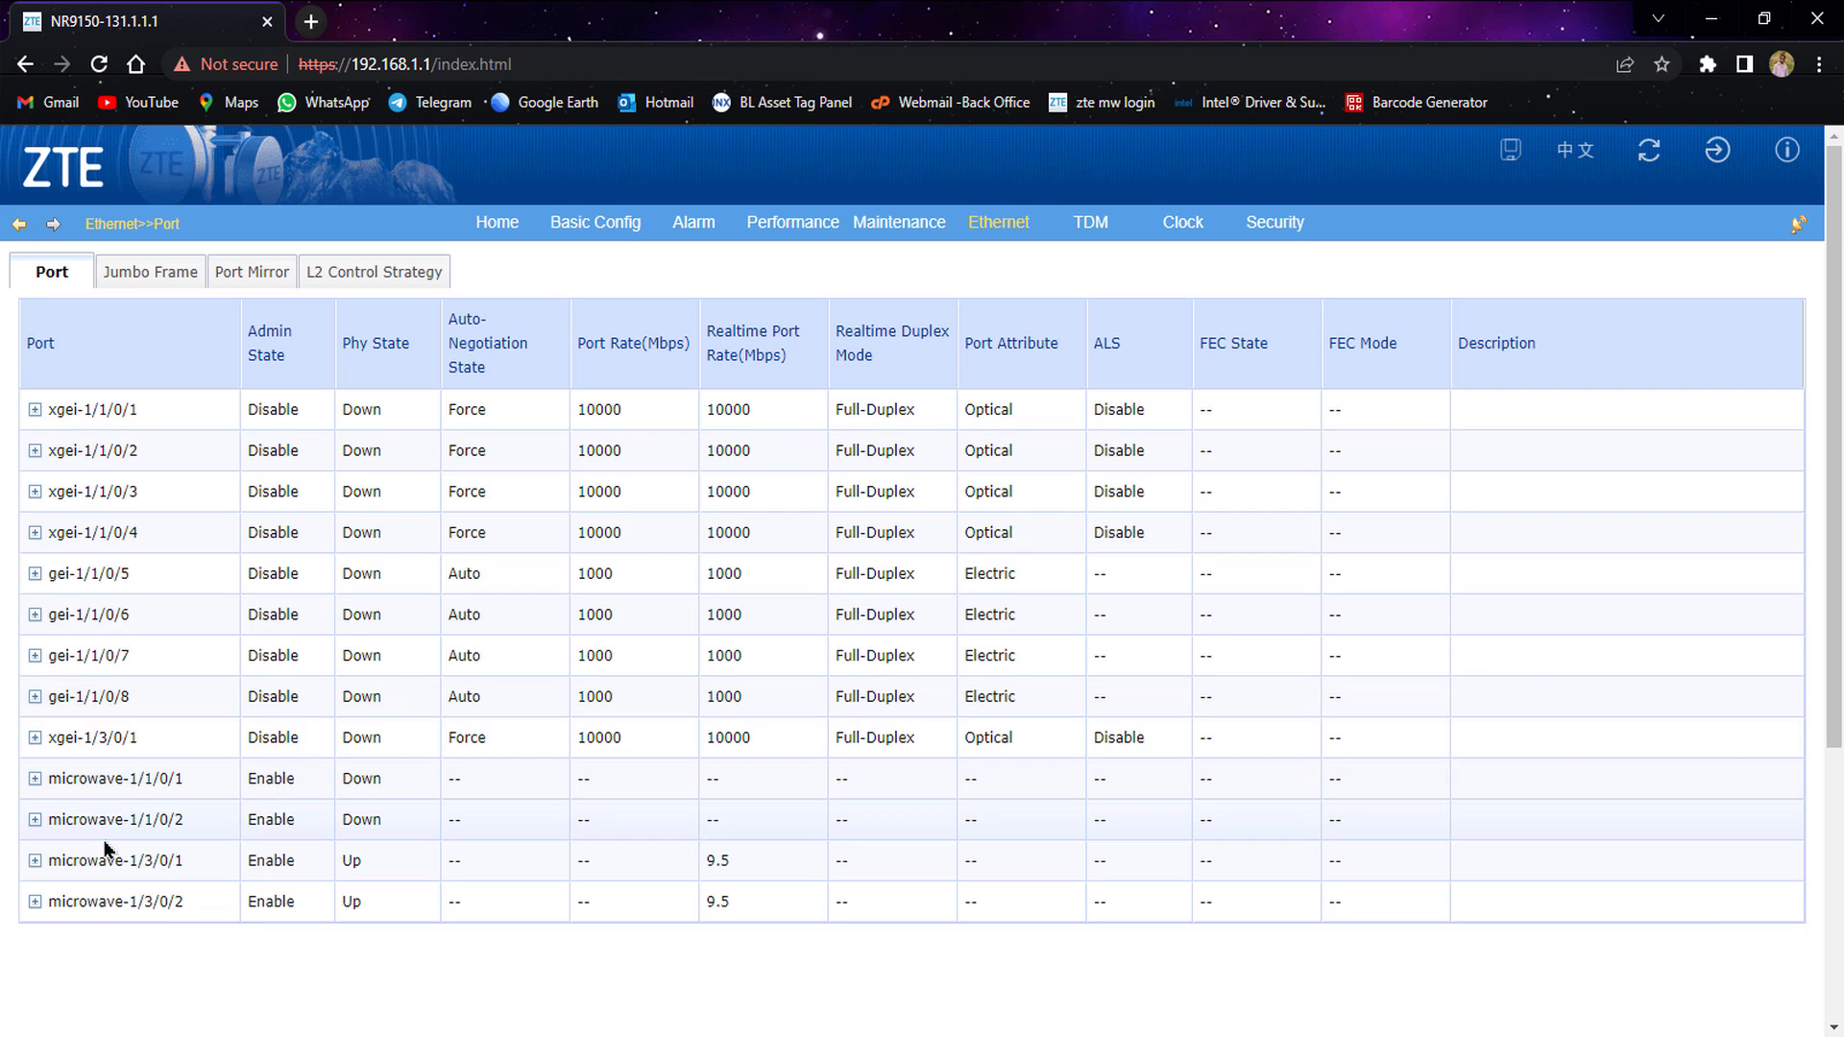
pyautogui.click(36, 862)
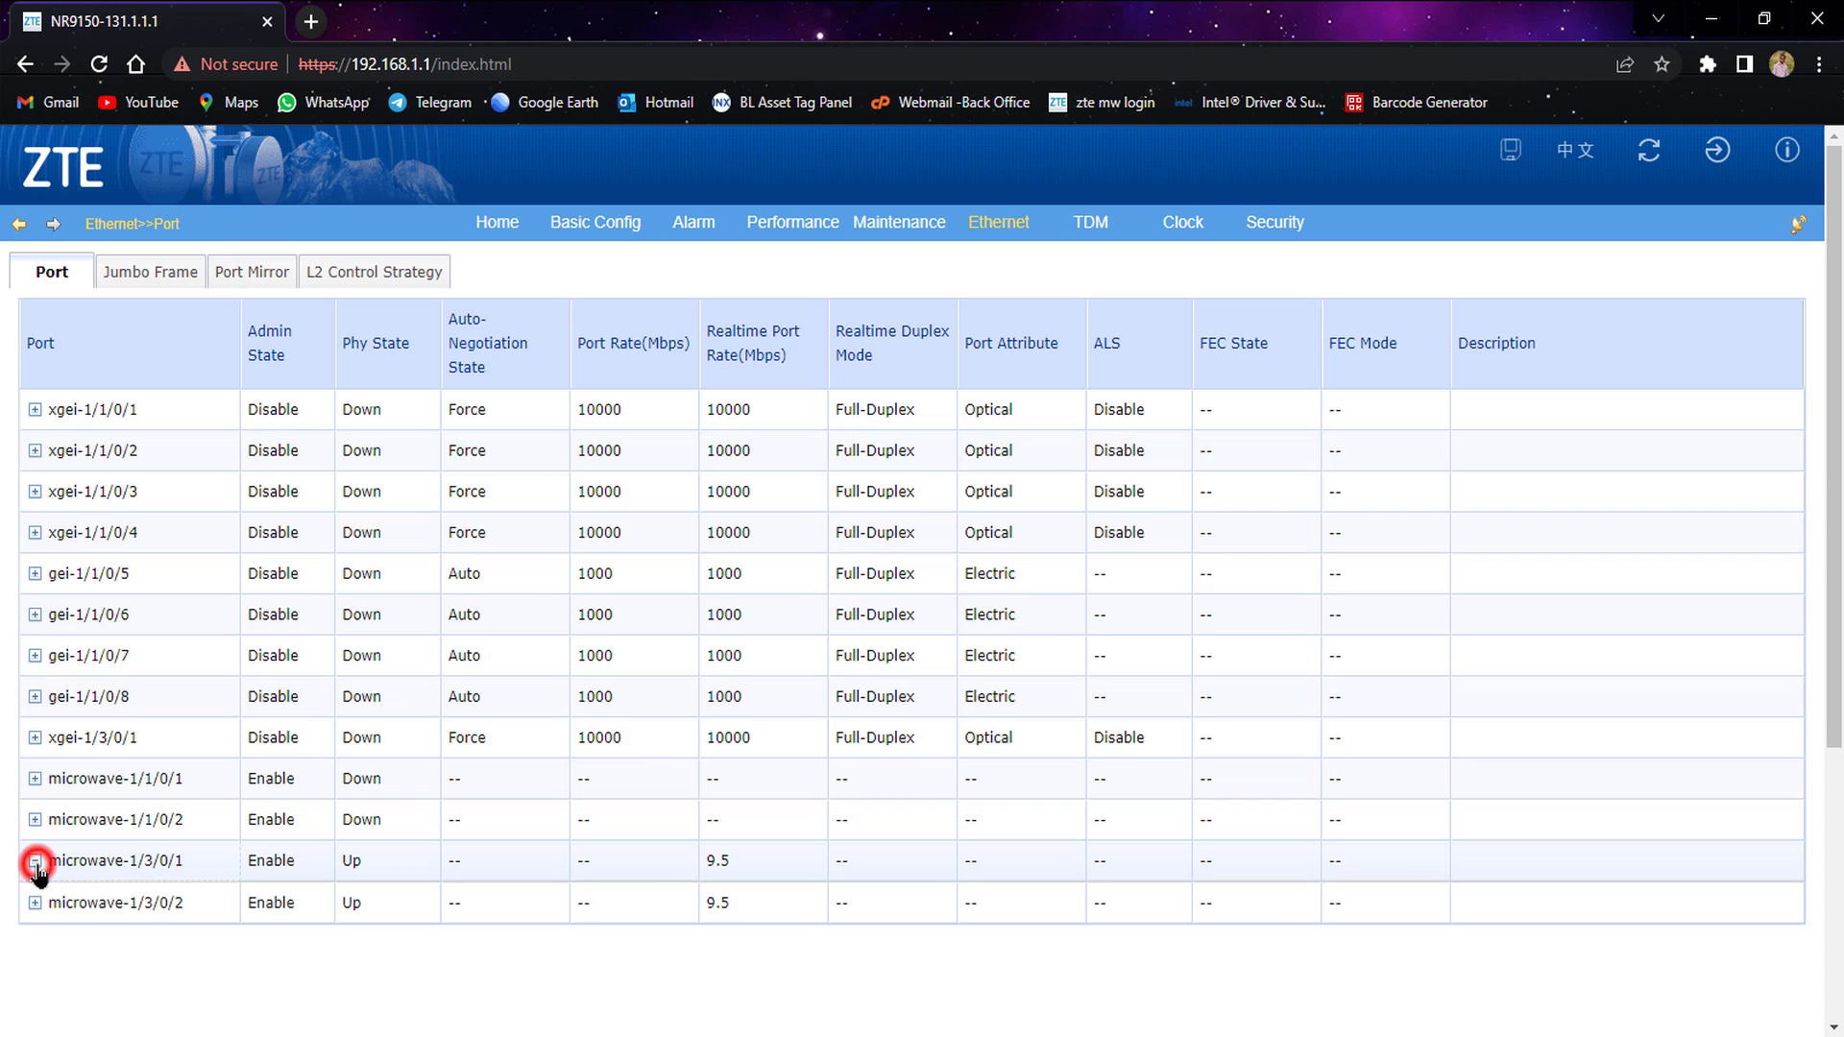
pyautogui.scroll(-3, 384, 864)
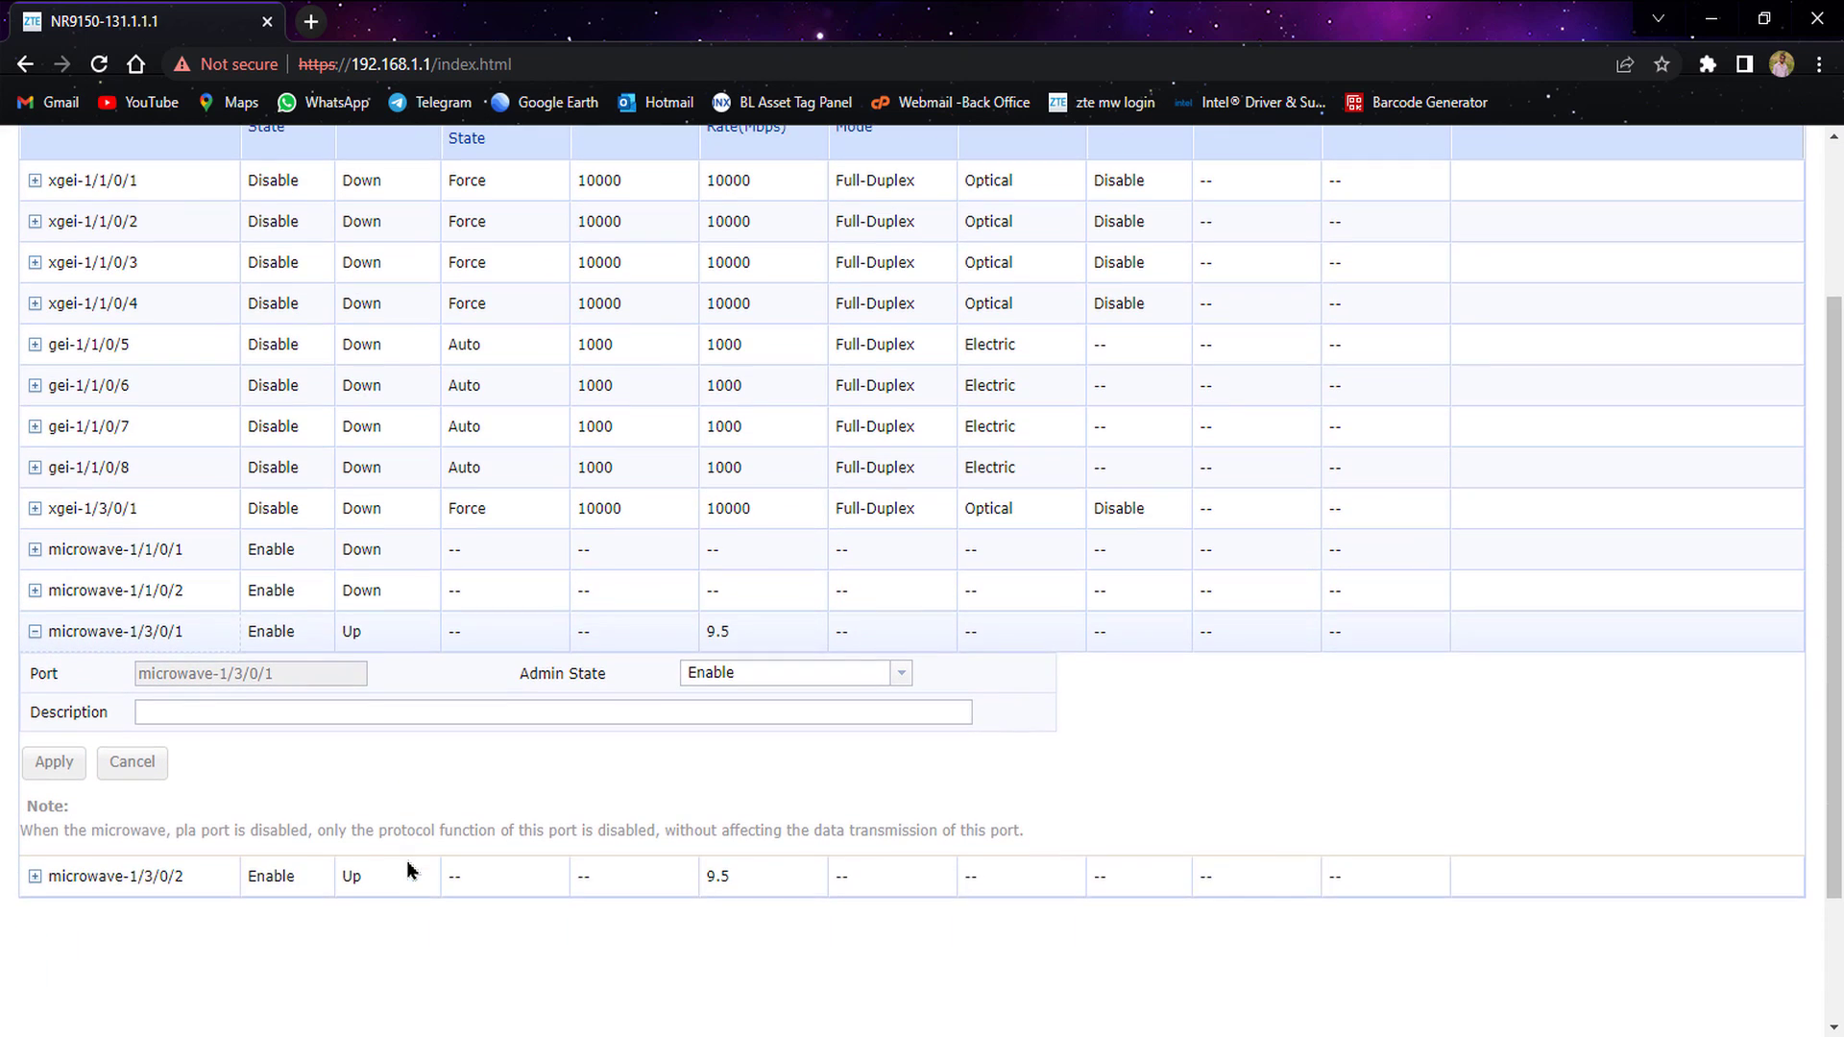
pyautogui.click(250, 711)
pyautogui.hotkey('ctrl', 'v')
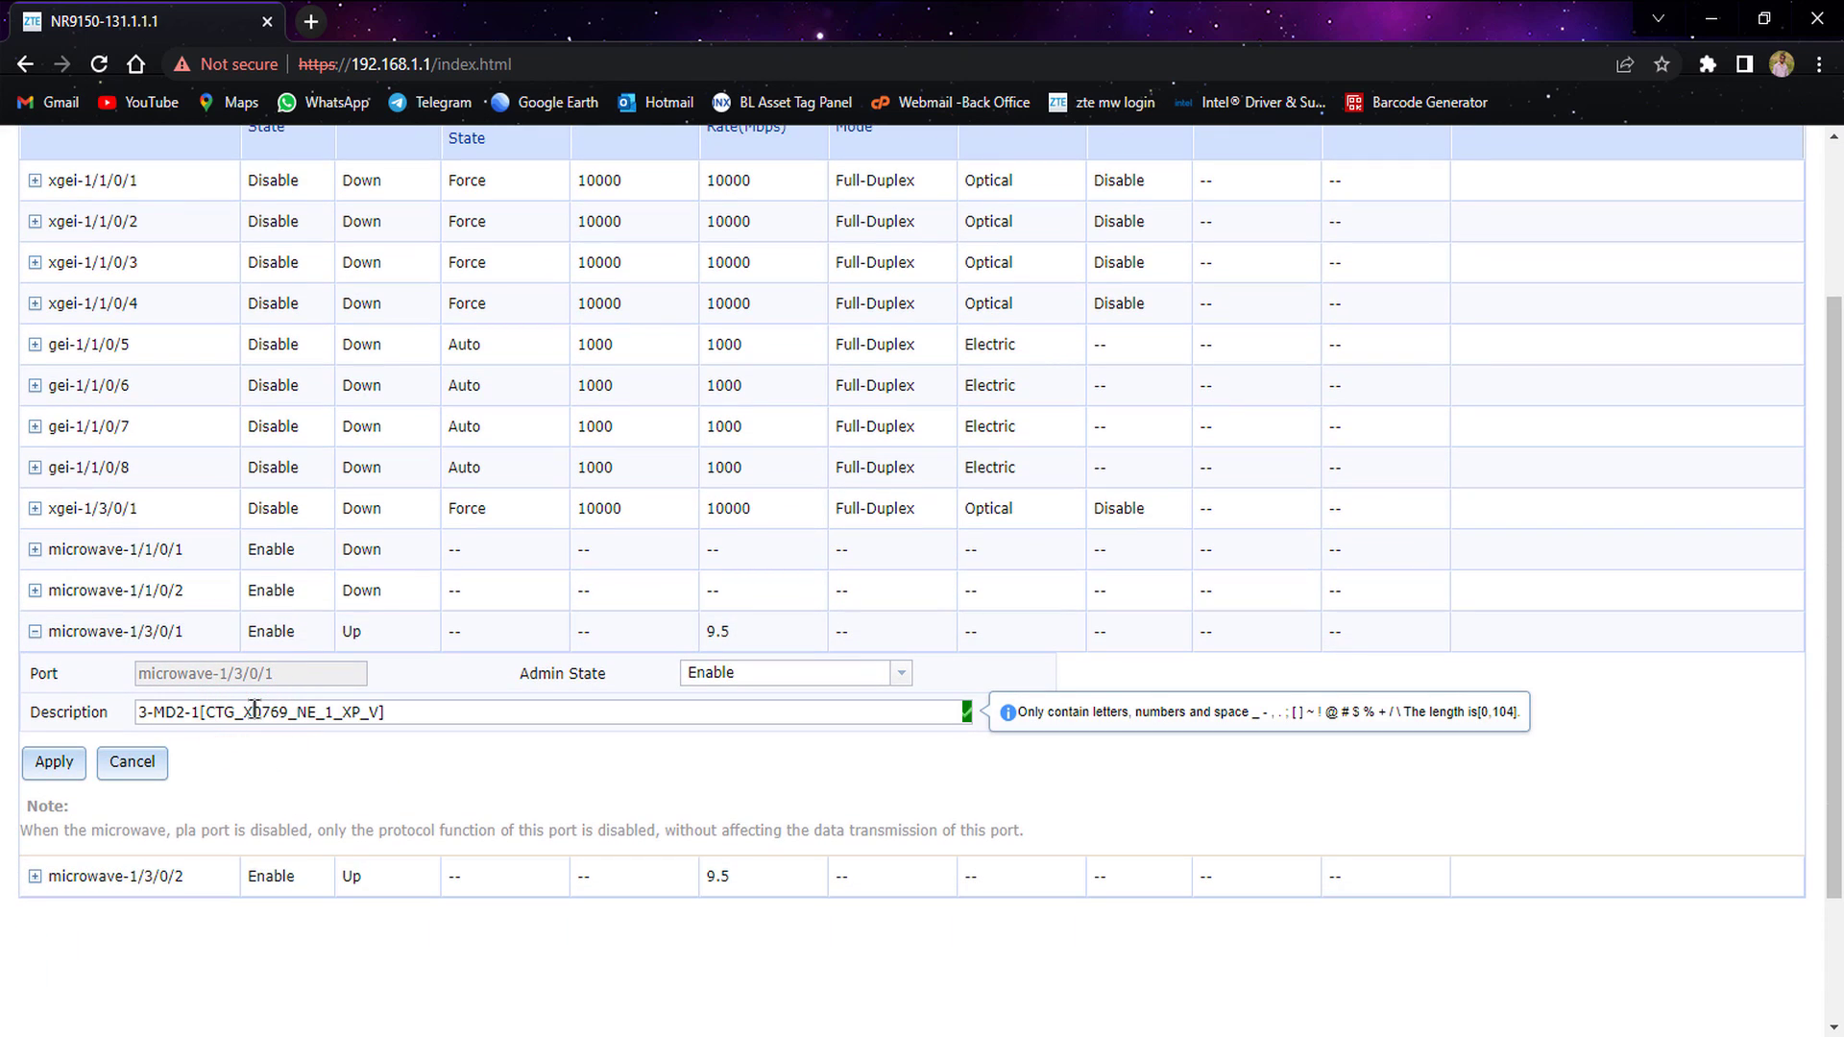
pyautogui.click(75, 762)
# Step: Give microwave-1/3/0/2 the description 3-MD2-2[CTG_X0769_NE_1_XP_H]
pyautogui.scroll(-2, 136, 674)
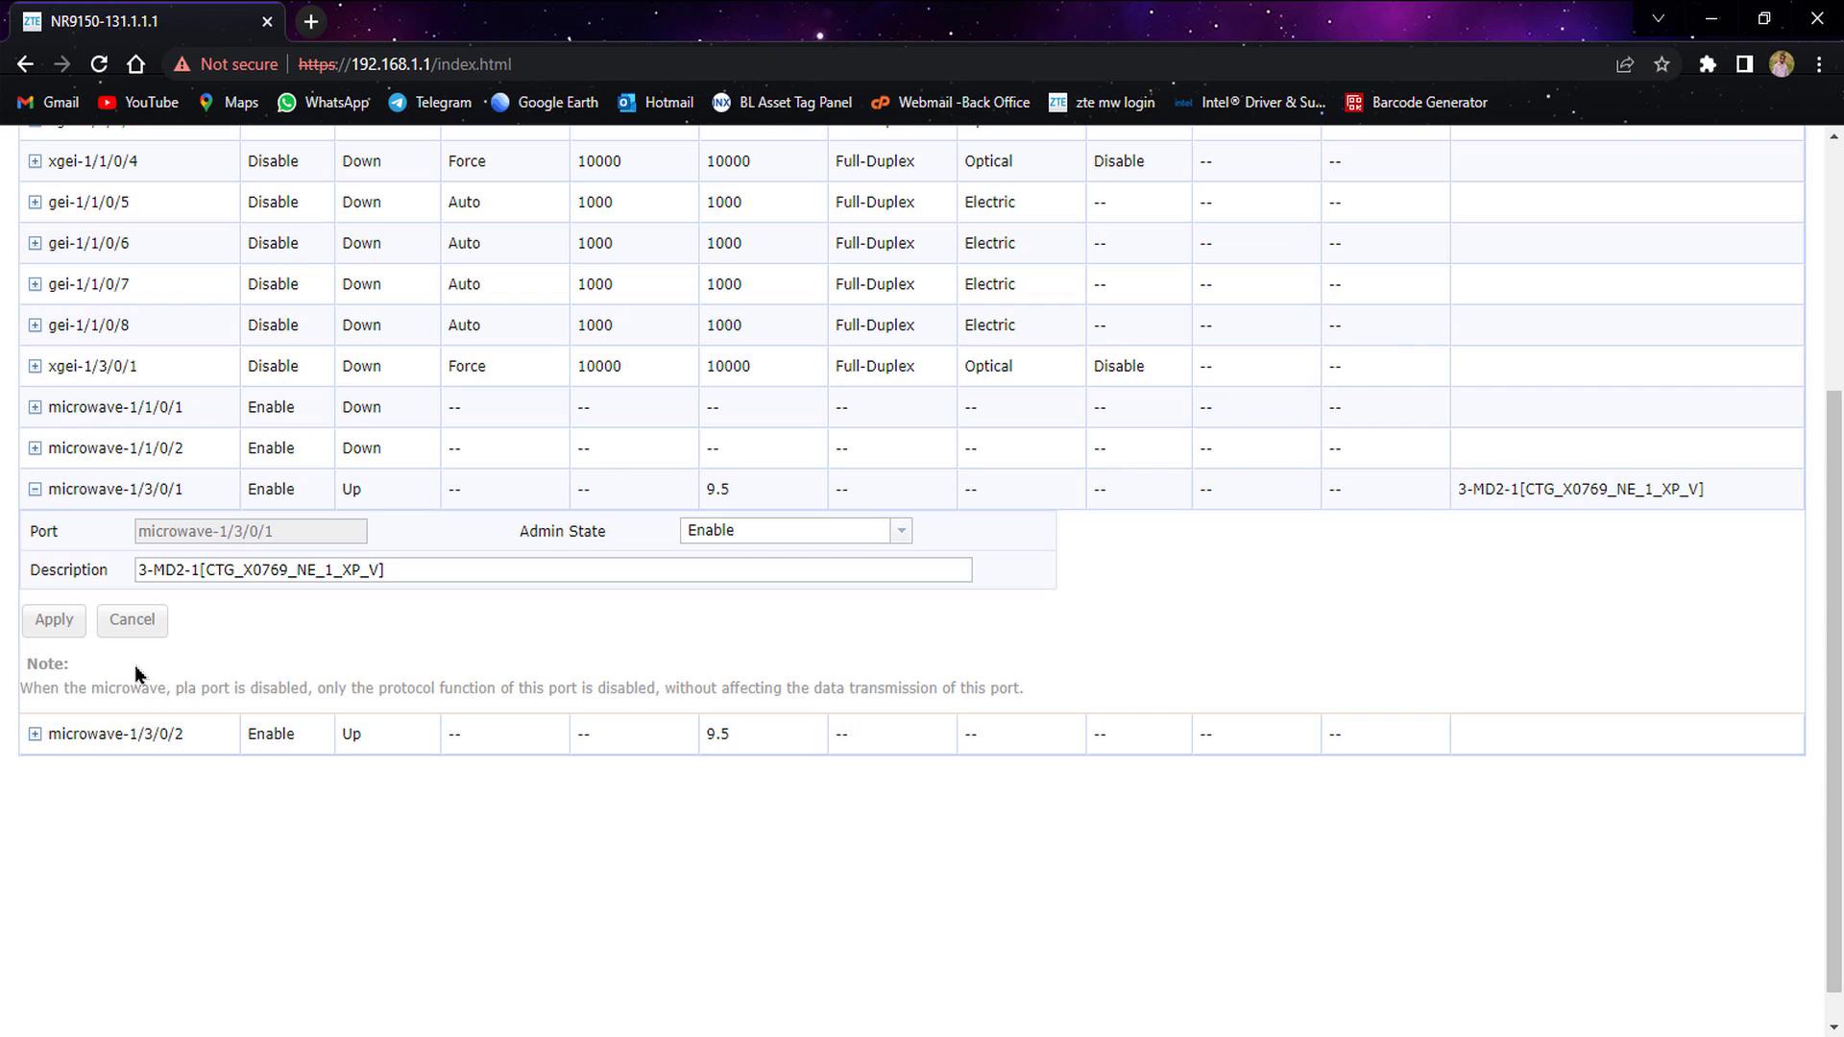
pyautogui.click(35, 734)
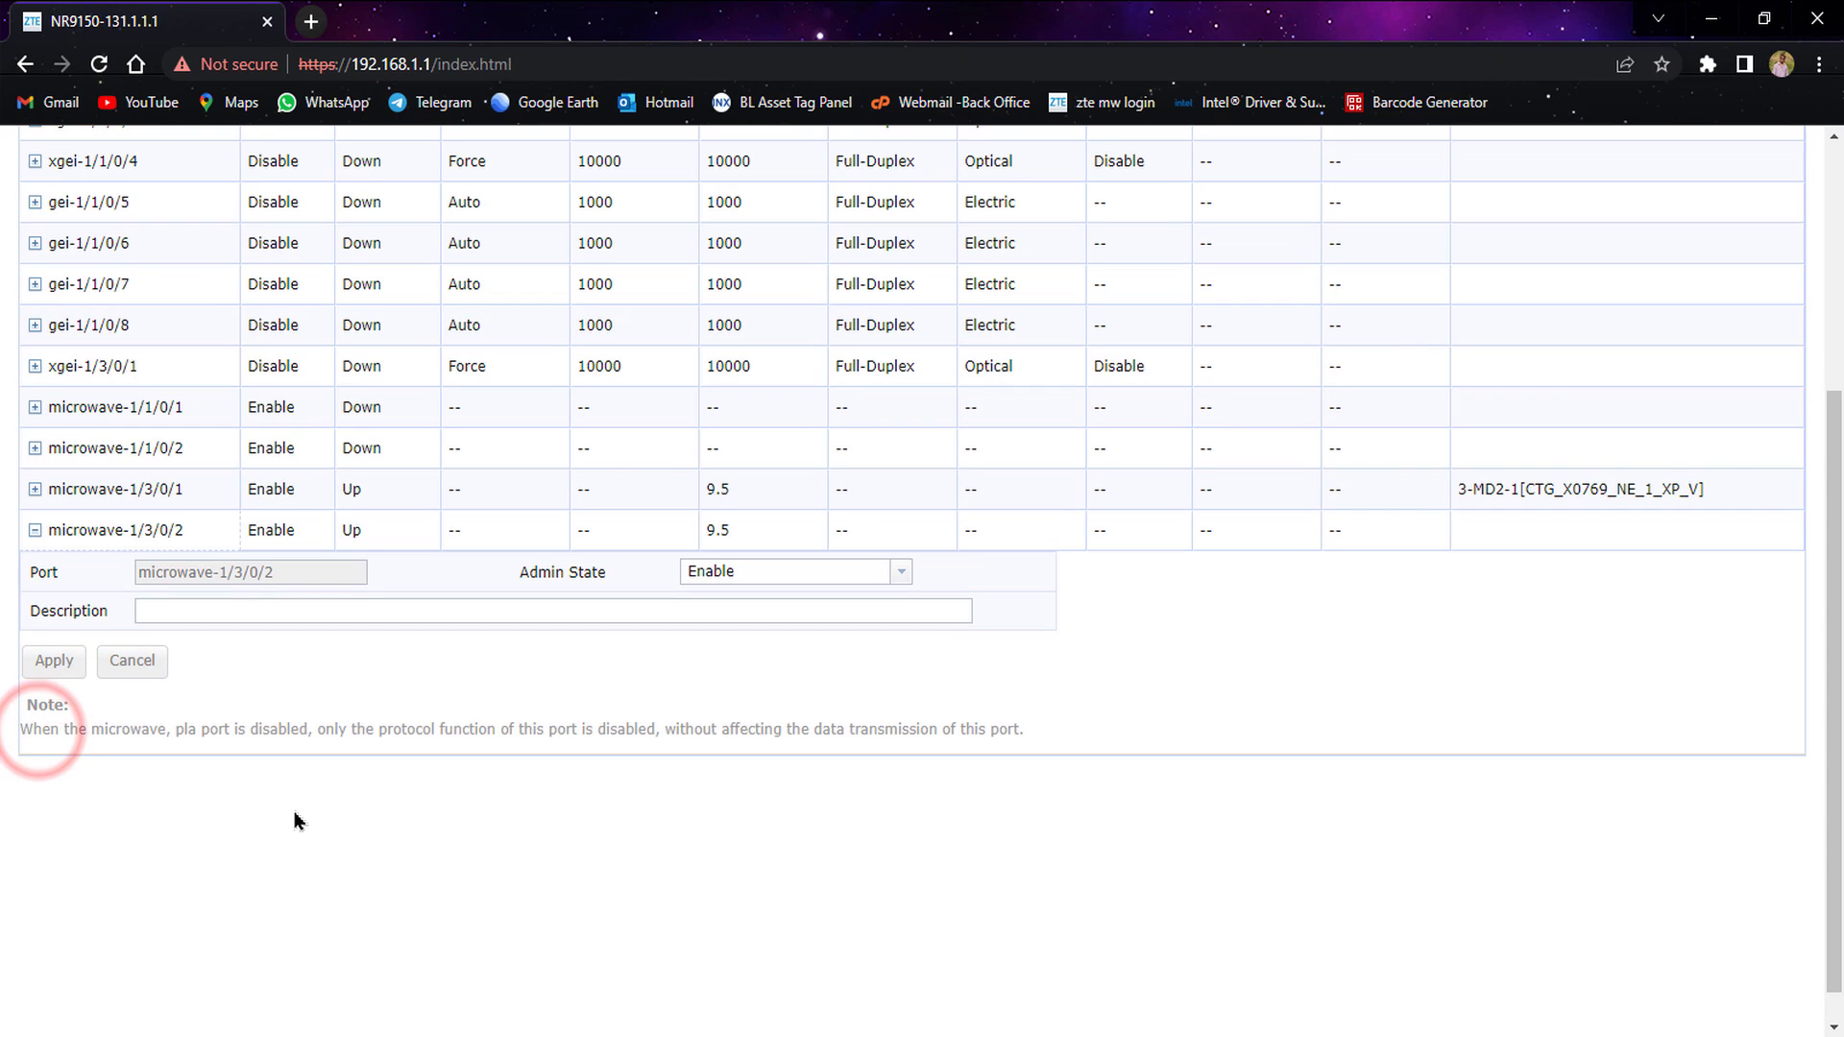
pyautogui.click(215, 611)
pyautogui.write('3-MD2-2[CTG_X0769_NE_1_XP_H]')
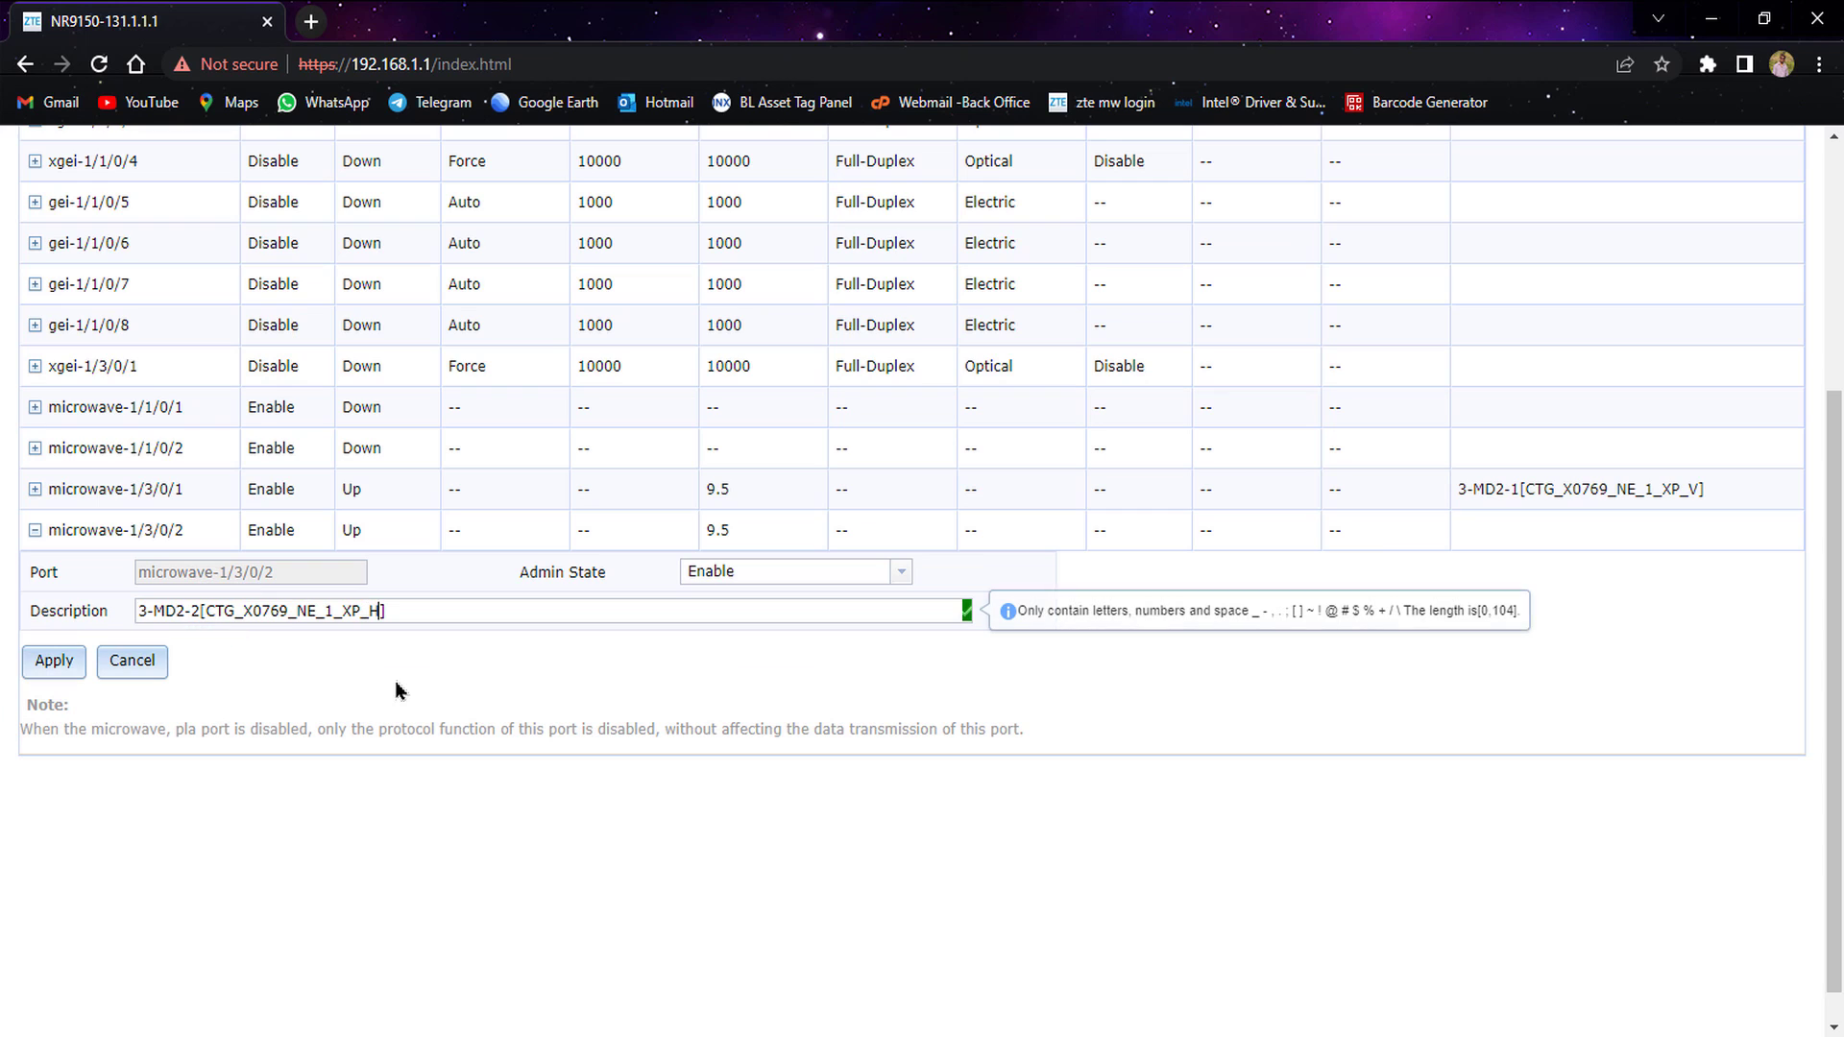
pyautogui.click(48, 663)
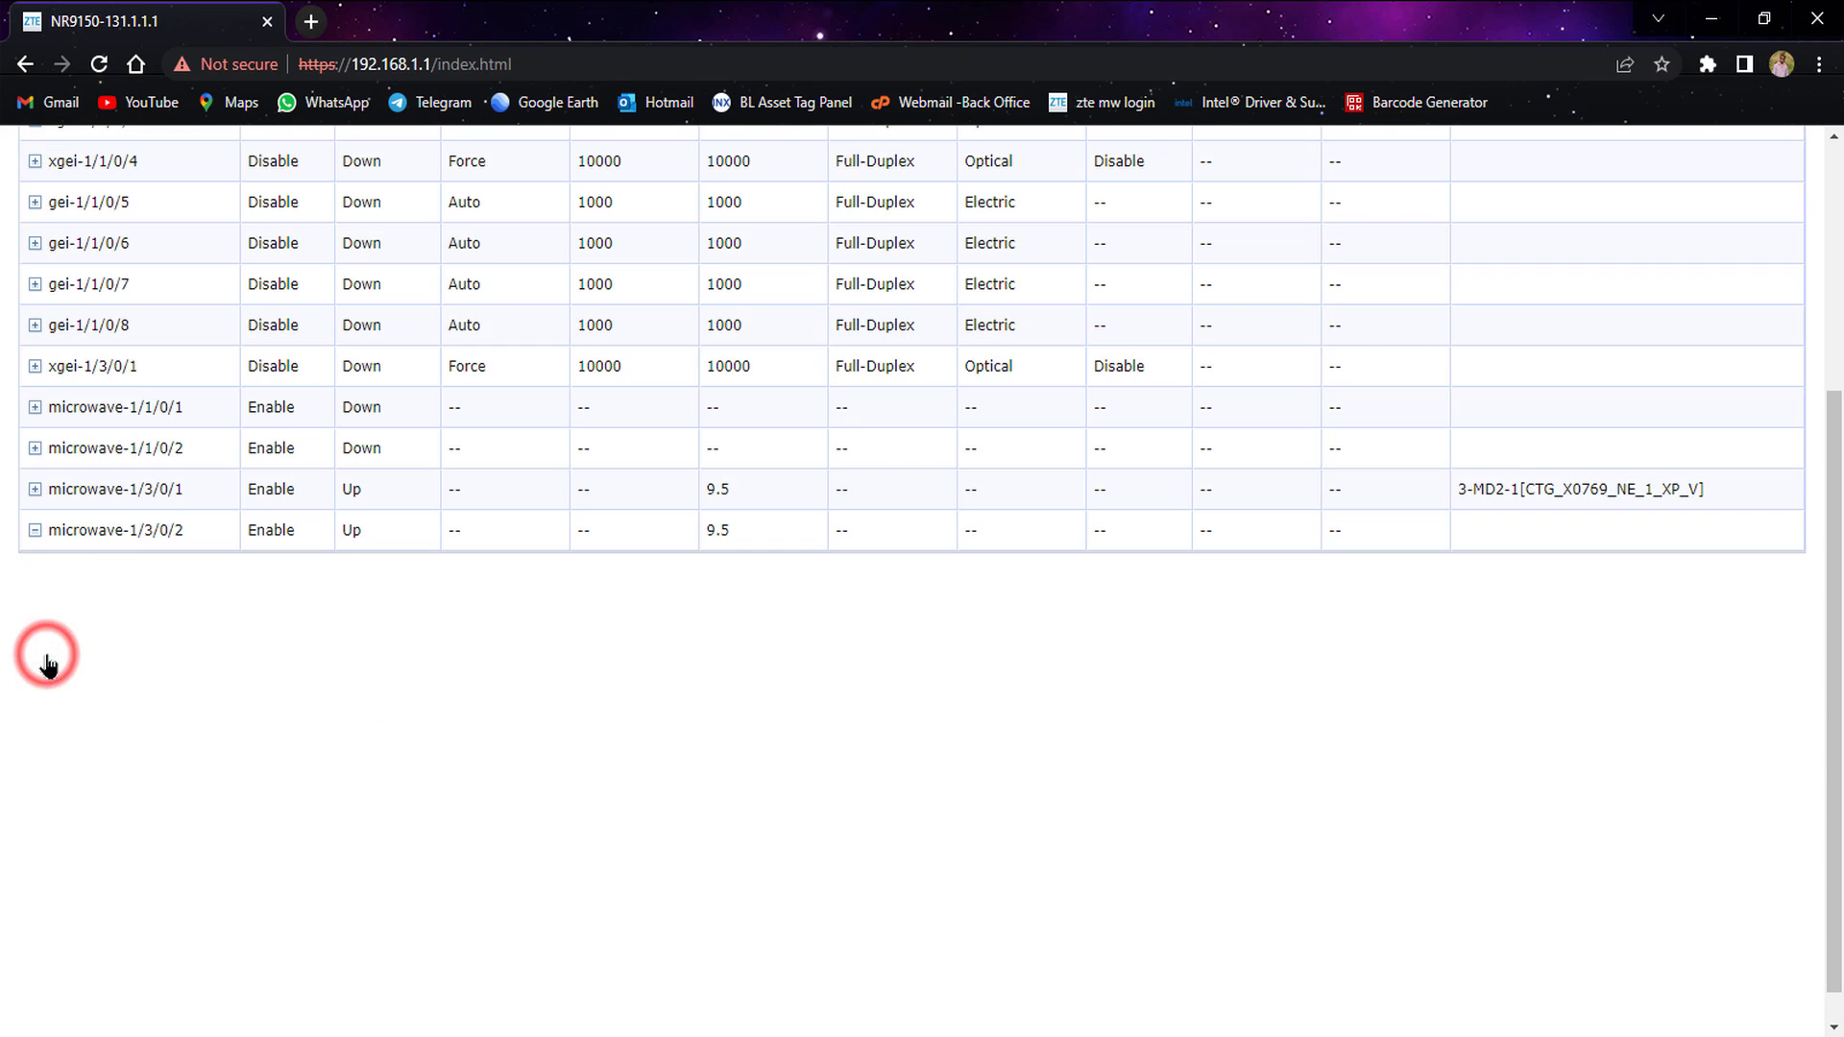
pyautogui.click(35, 530)
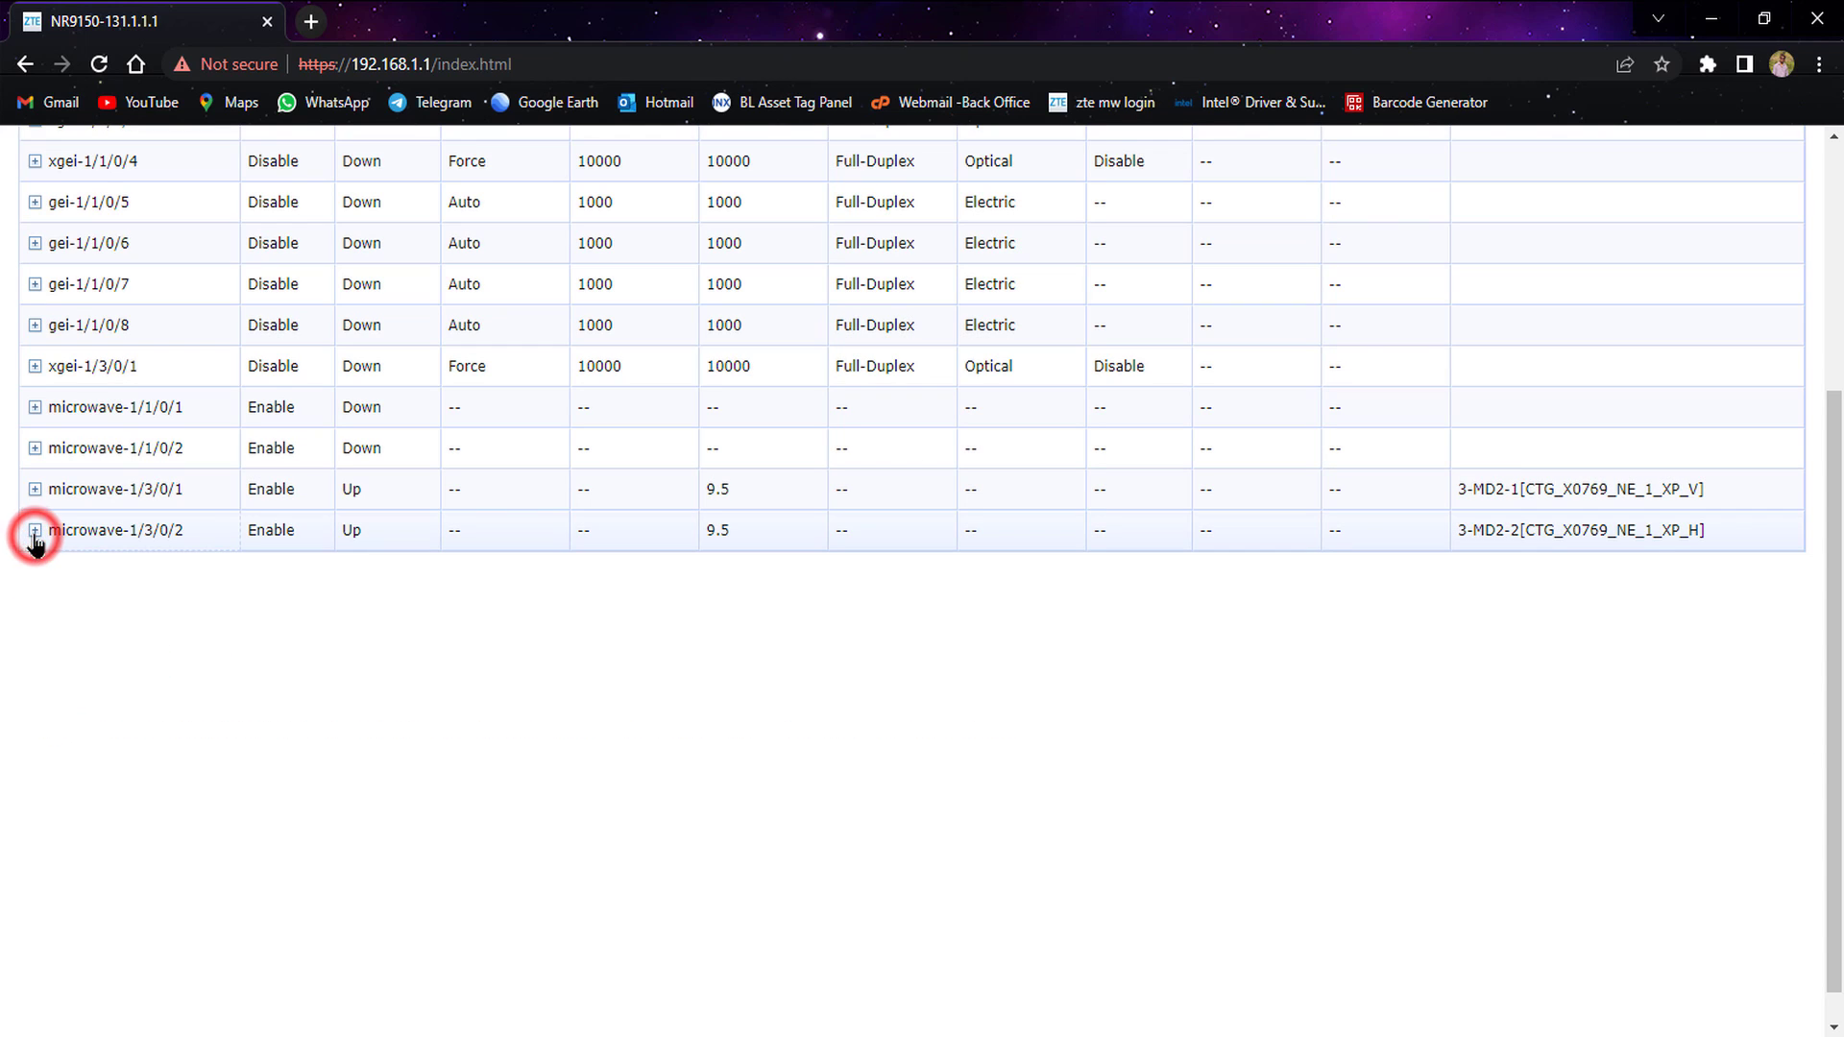
pyautogui.moveTo(1441, 528); pyautogui.dragTo(1663, 531)
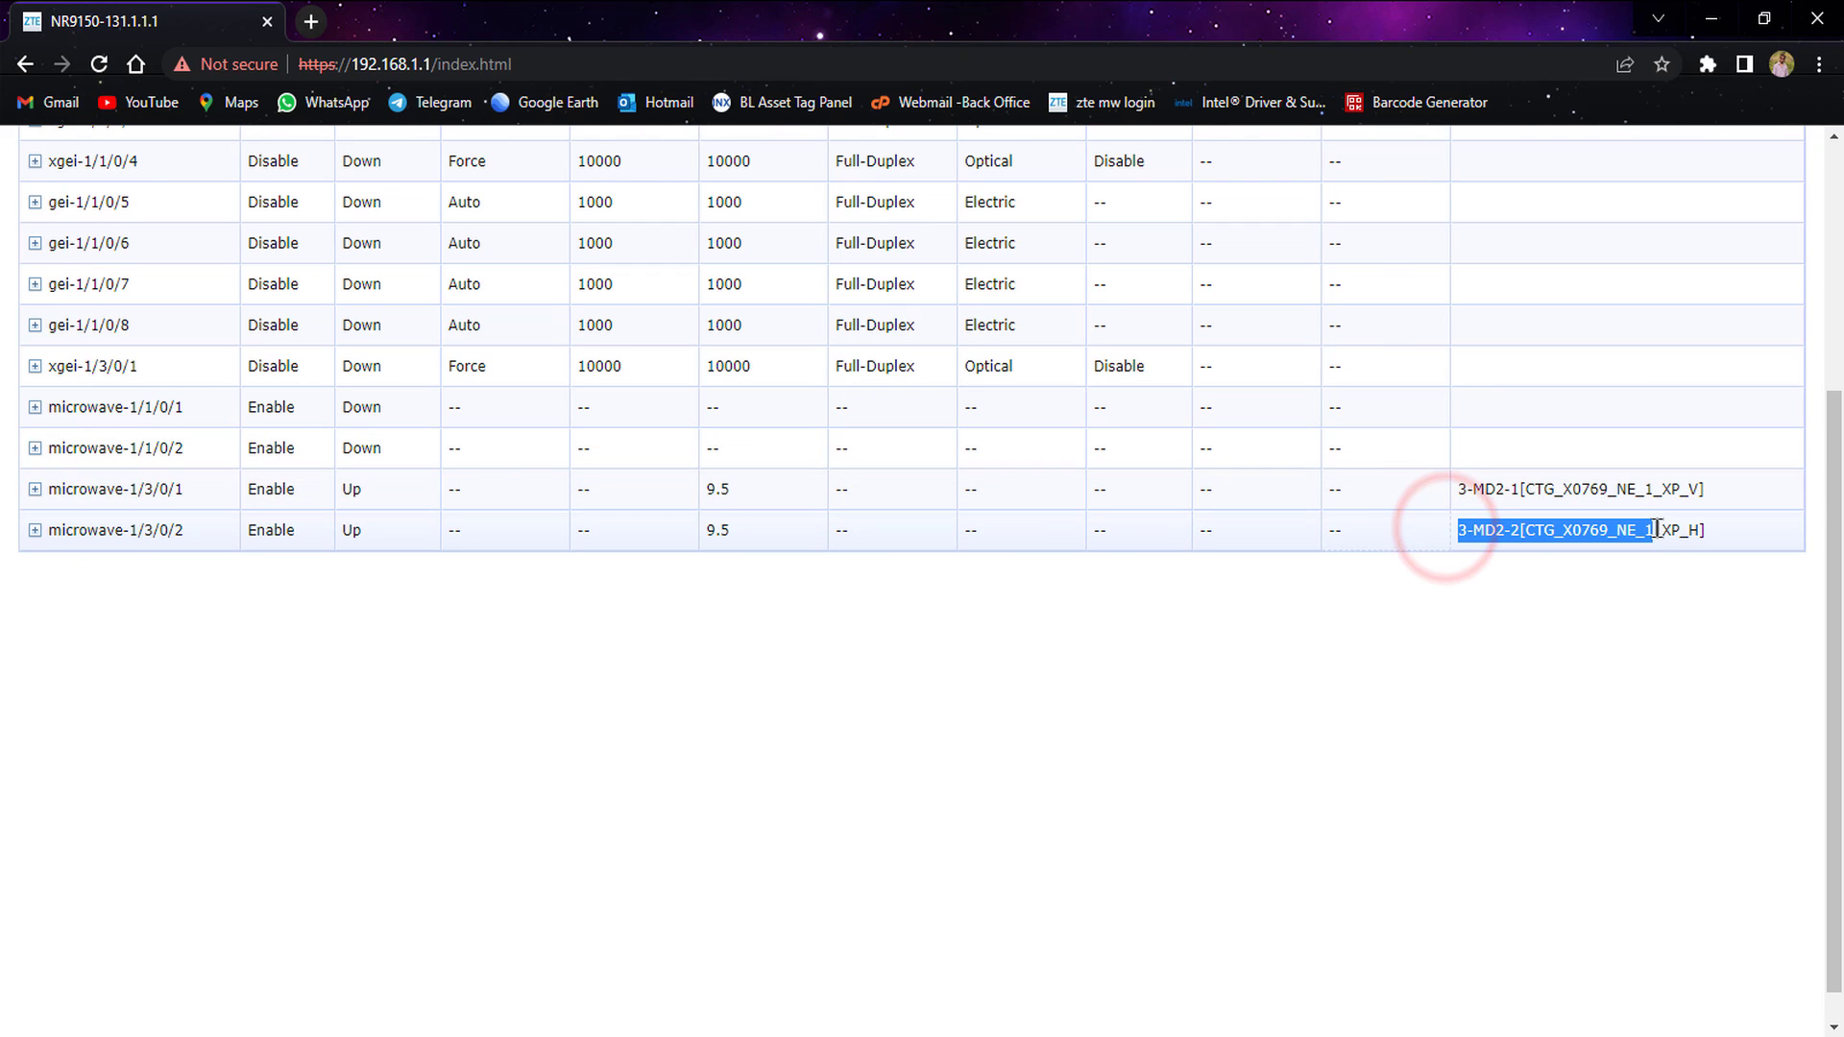
pyautogui.click(1646, 701)
# Step: Save the device configuration and reload the port table
pyautogui.scroll(4, 1645, 696)
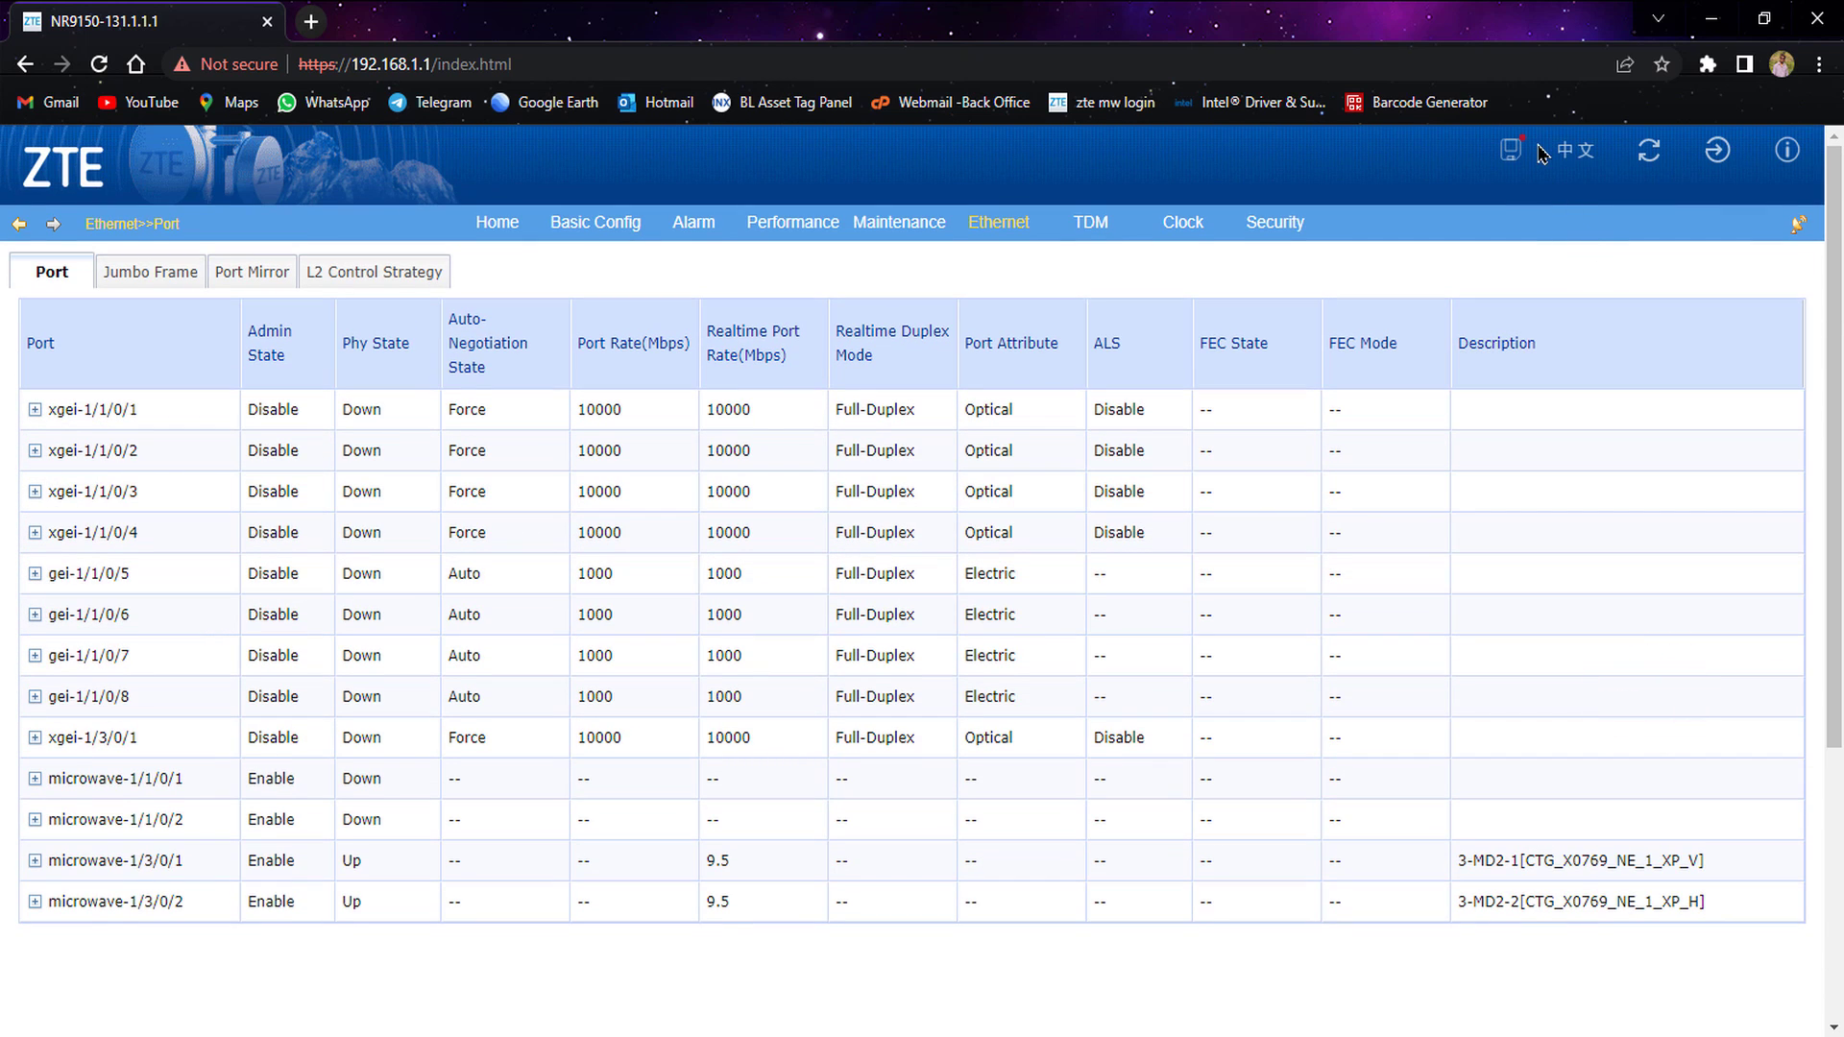
pyautogui.click(1516, 151)
pyautogui.click(1030, 618)
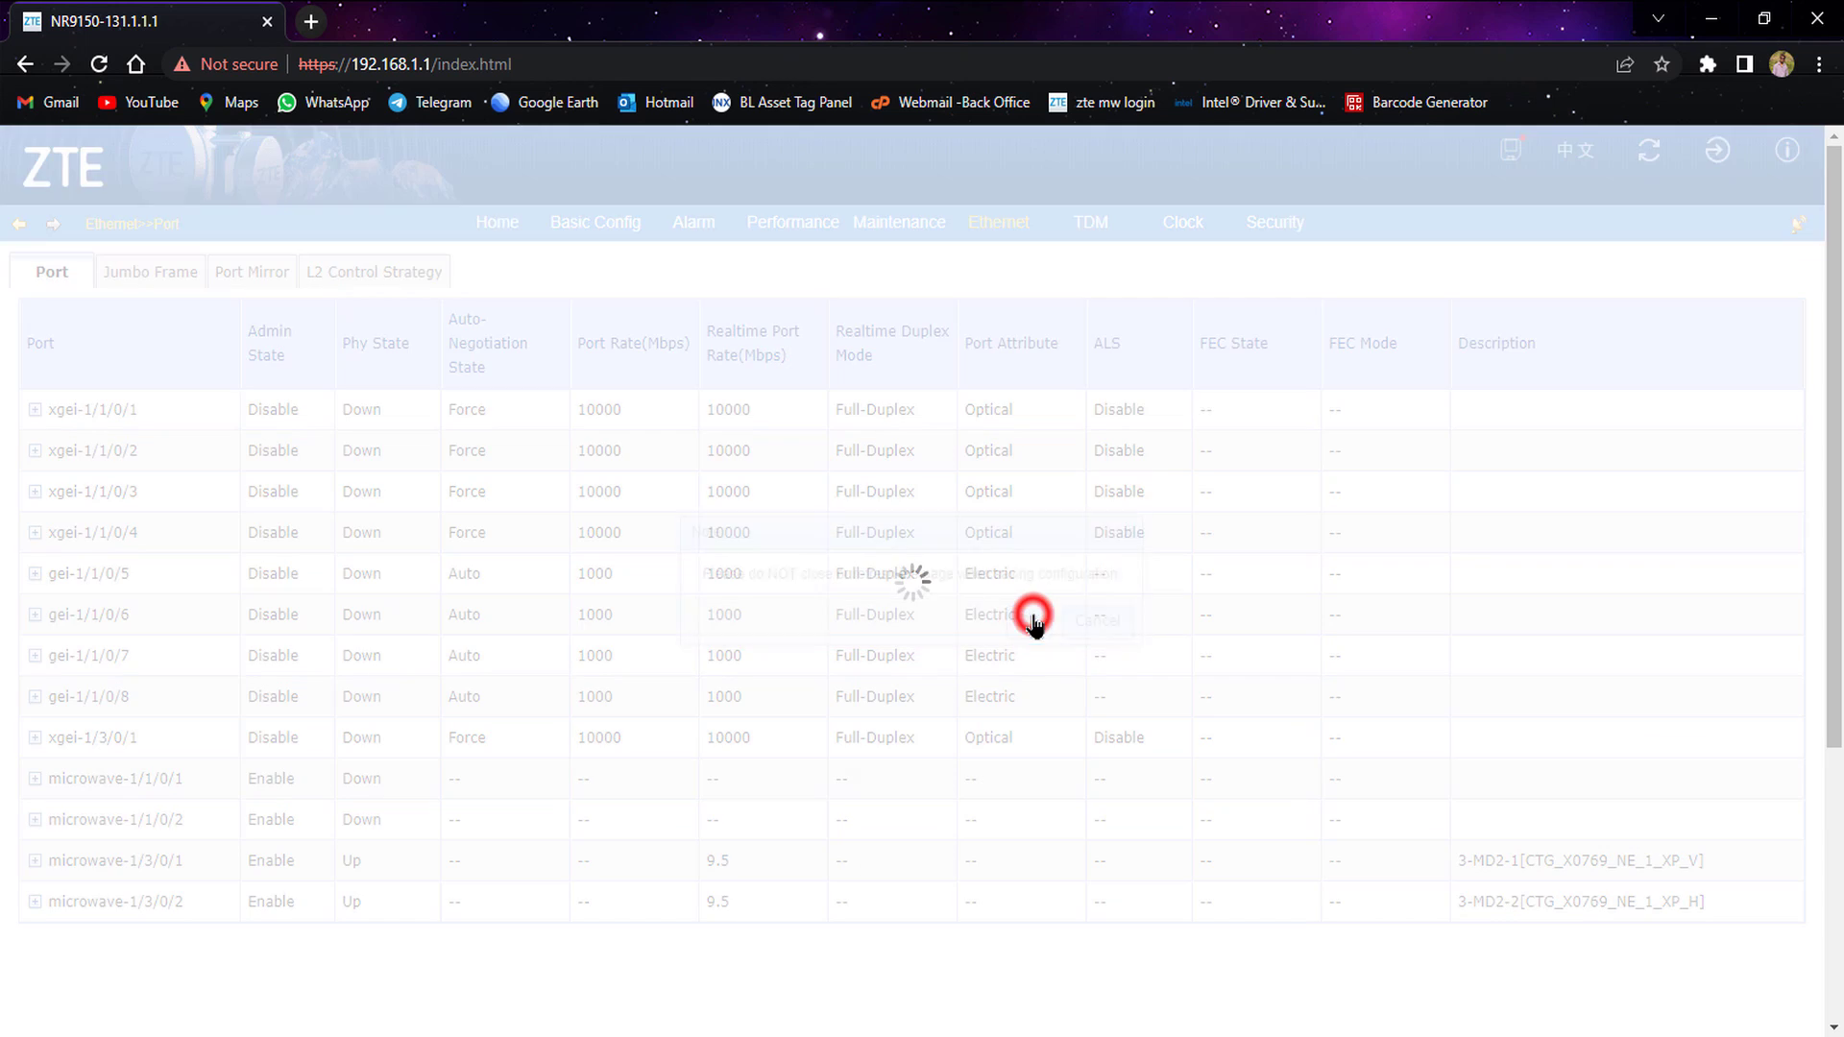
pyautogui.click(1031, 622)
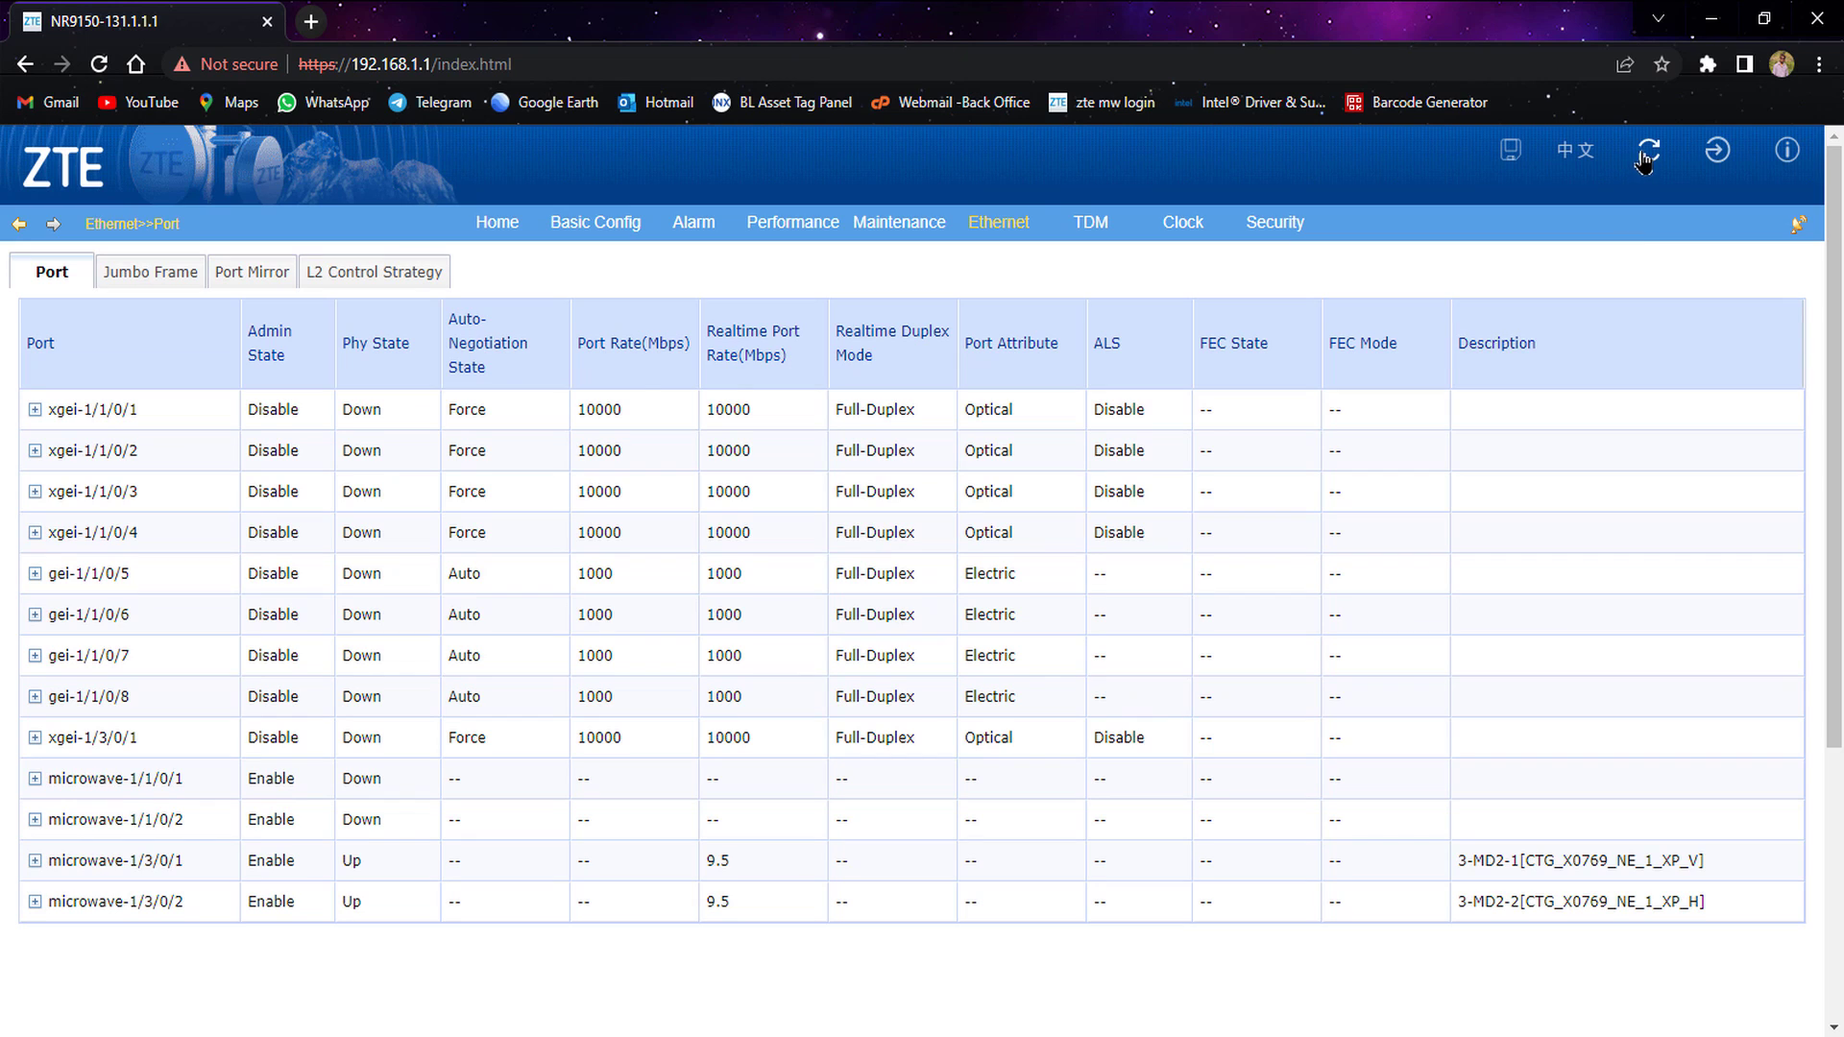
pyautogui.click(1645, 157)
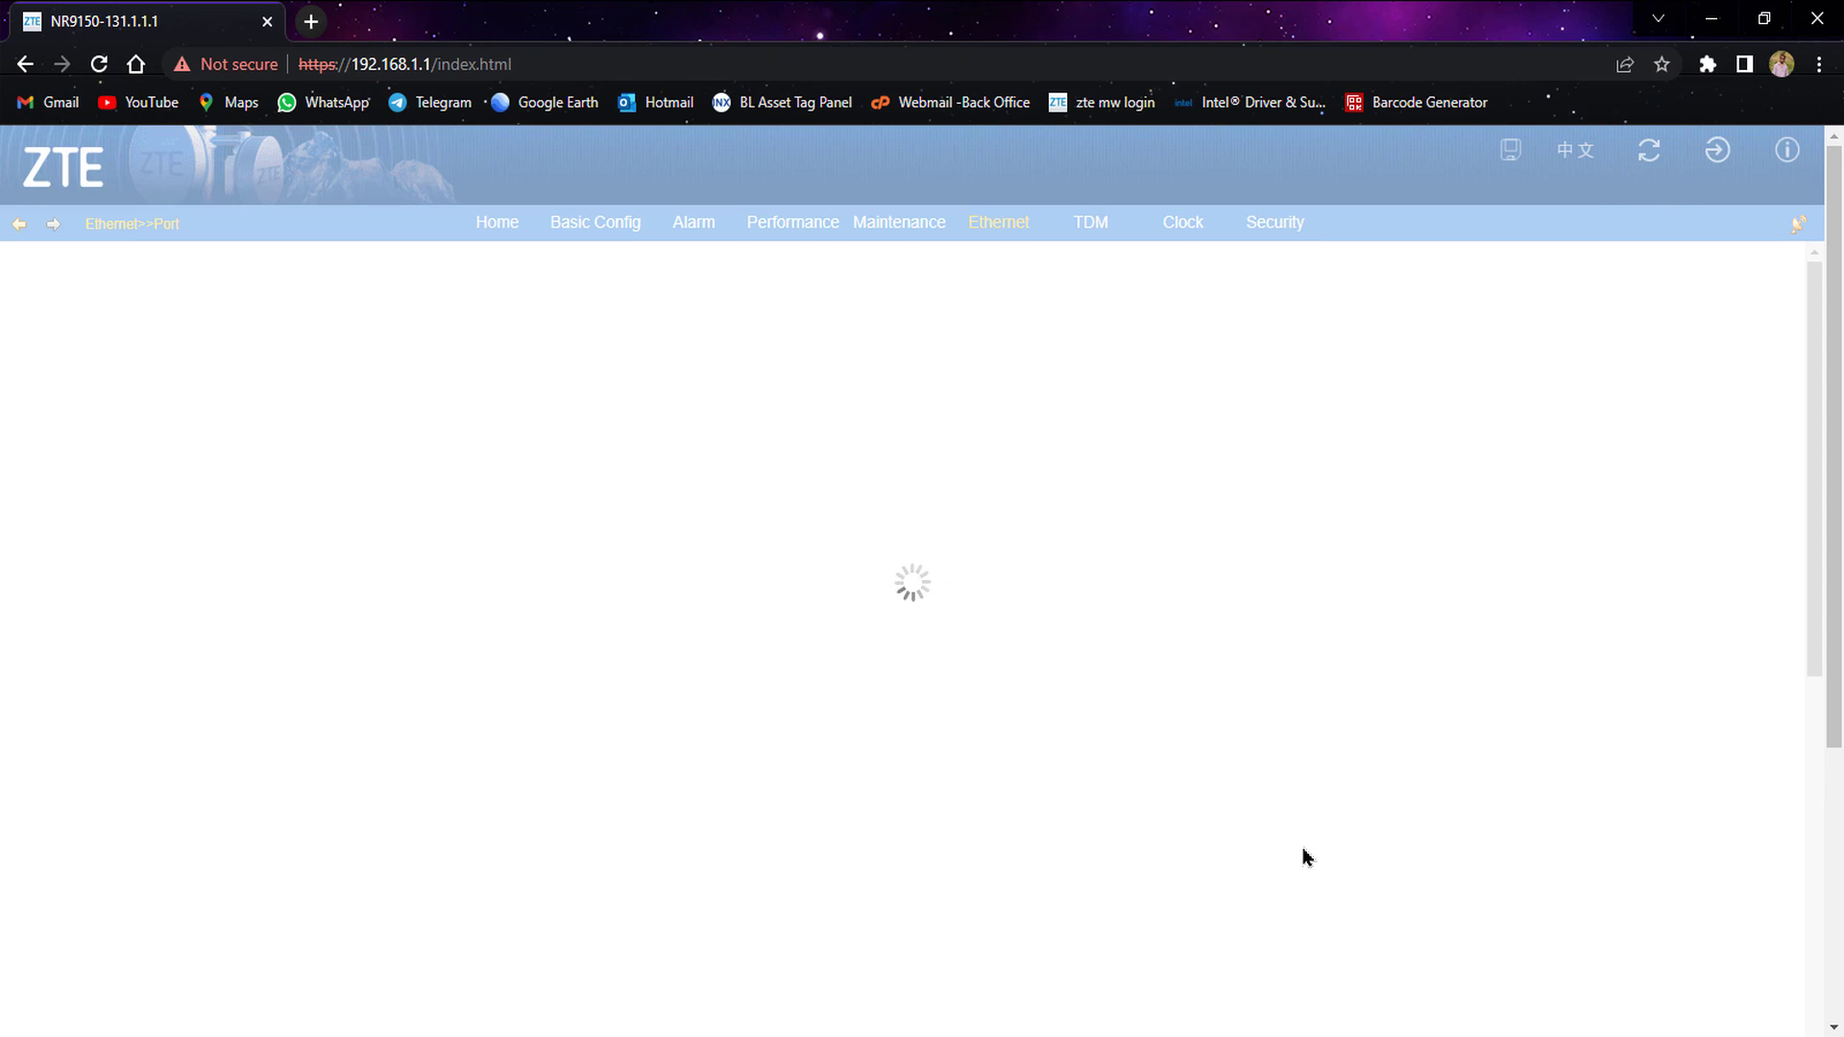
pyautogui.click(51, 272)
# Step: Open the Radio Channel page for radio-1/3/0/1 with auto-refreshing state values
pyautogui.moveTo(617, 223)
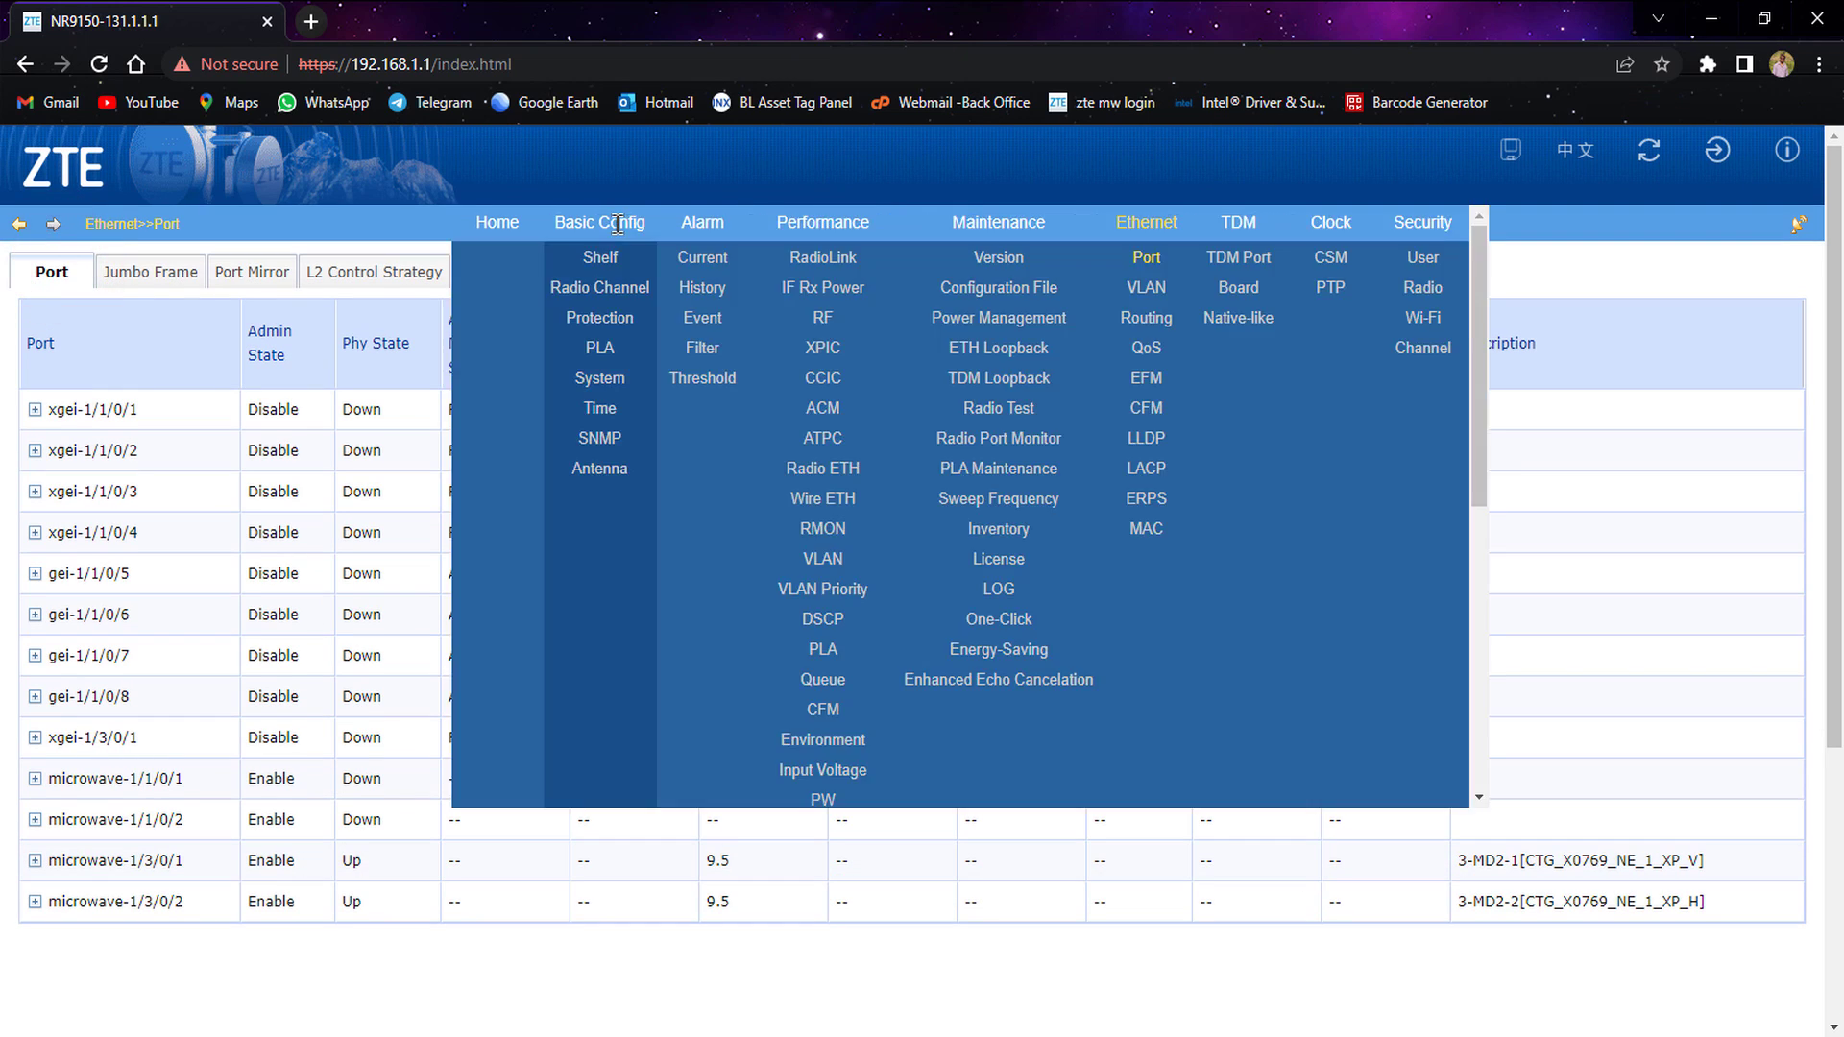
pyautogui.click(600, 288)
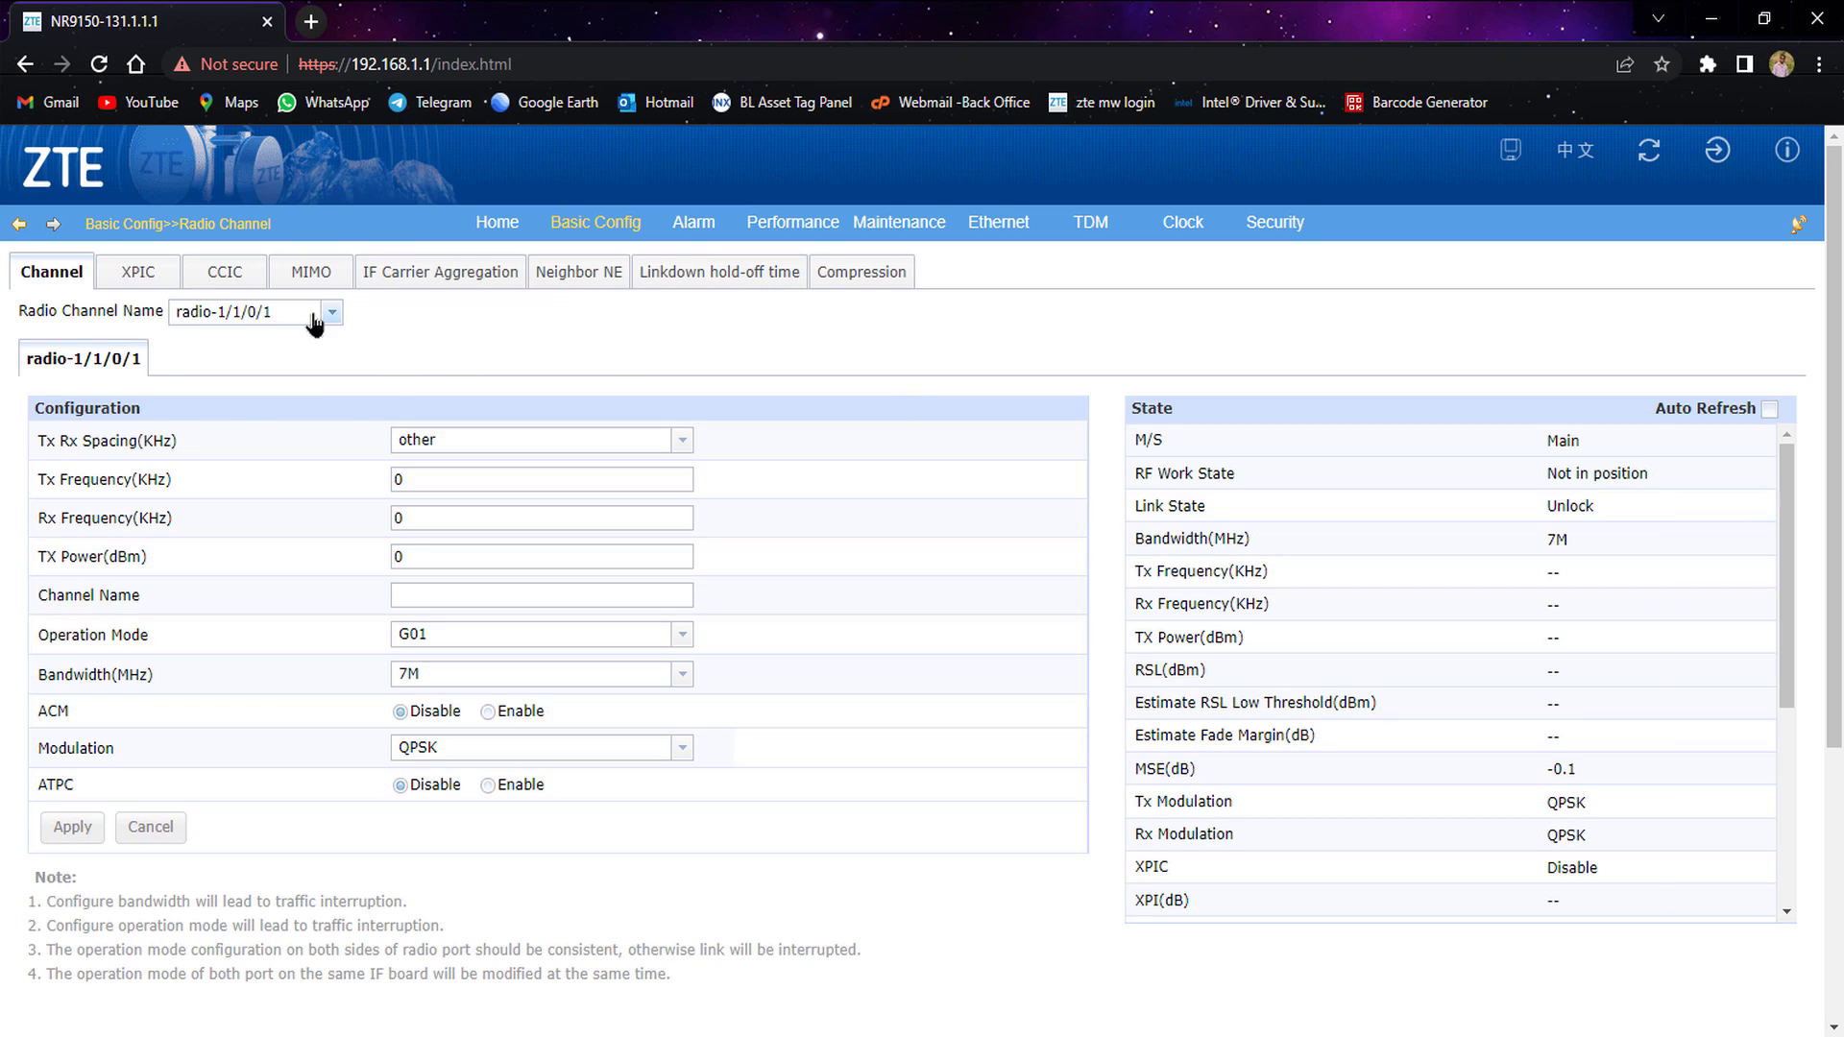
pyautogui.click(327, 312)
pyautogui.click(289, 389)
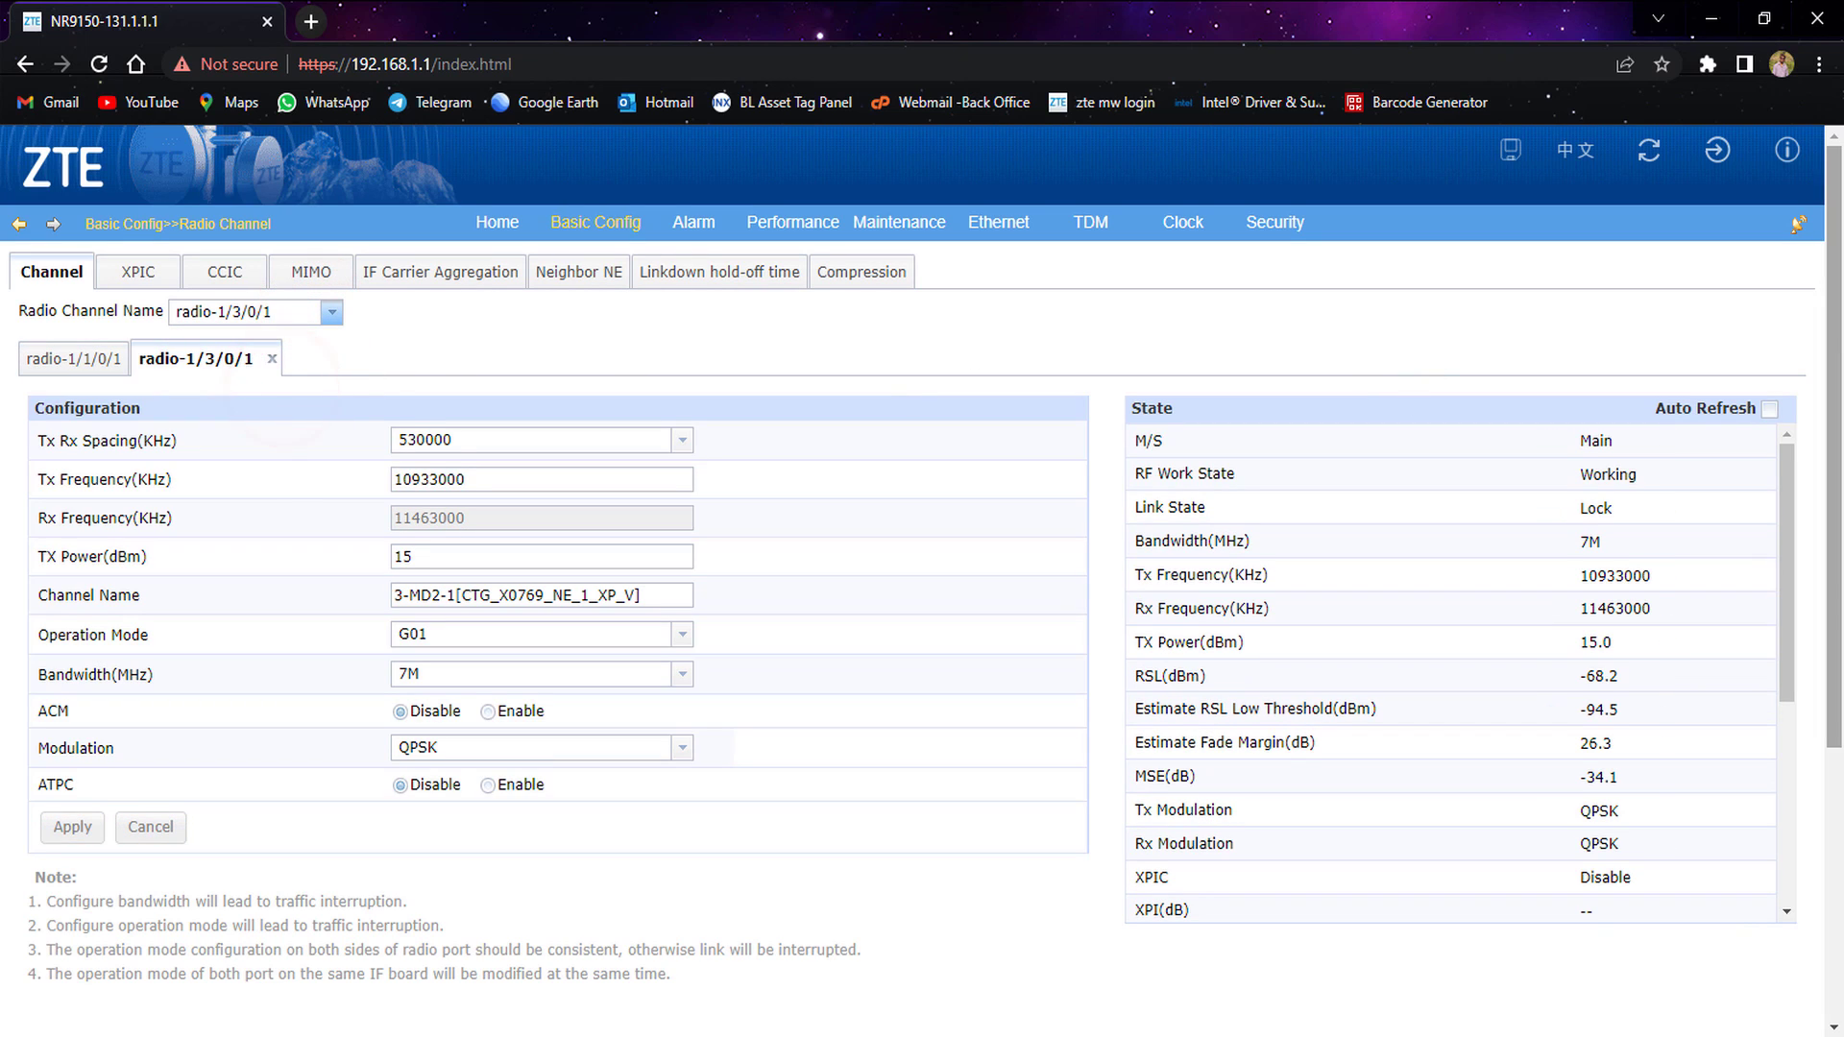
pyautogui.click(1770, 409)
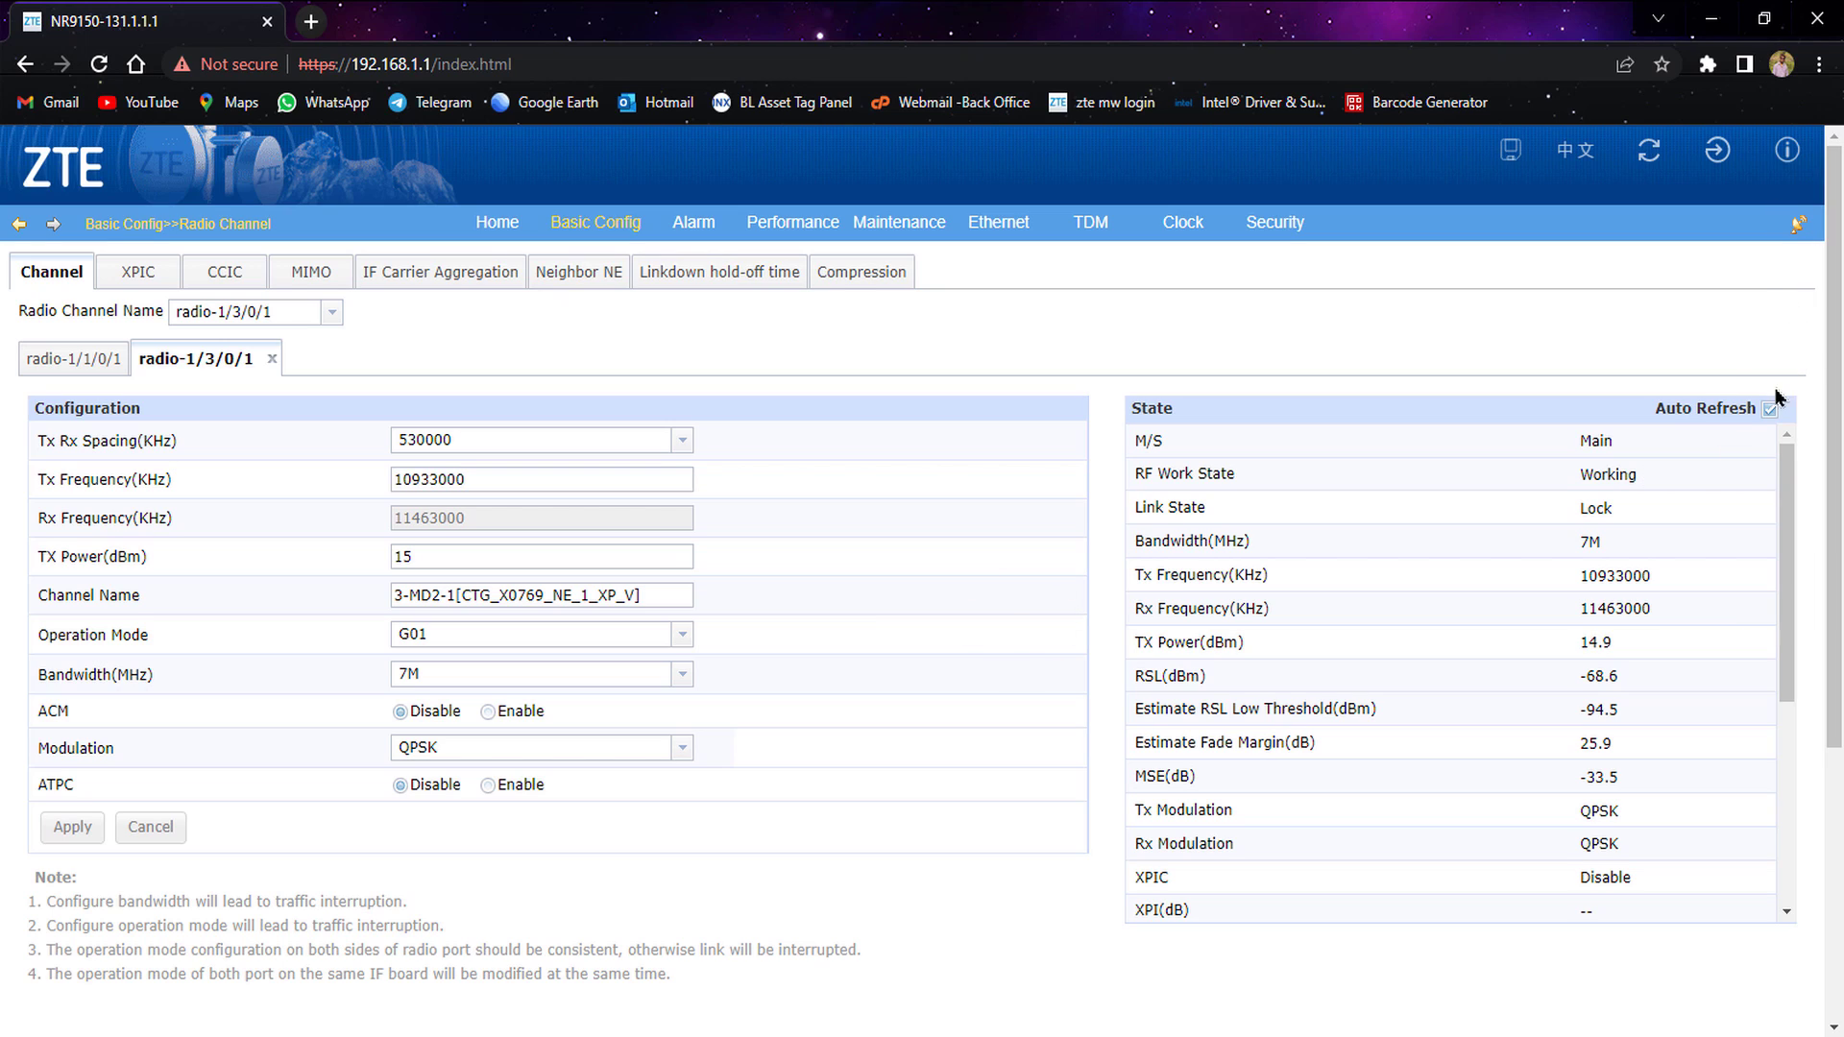
# Step: Compare local RSL -68.3 and remote RSL -61.0 for the radio-1/3/0/1 link, then close the panel
pyautogui.click(1797, 225)
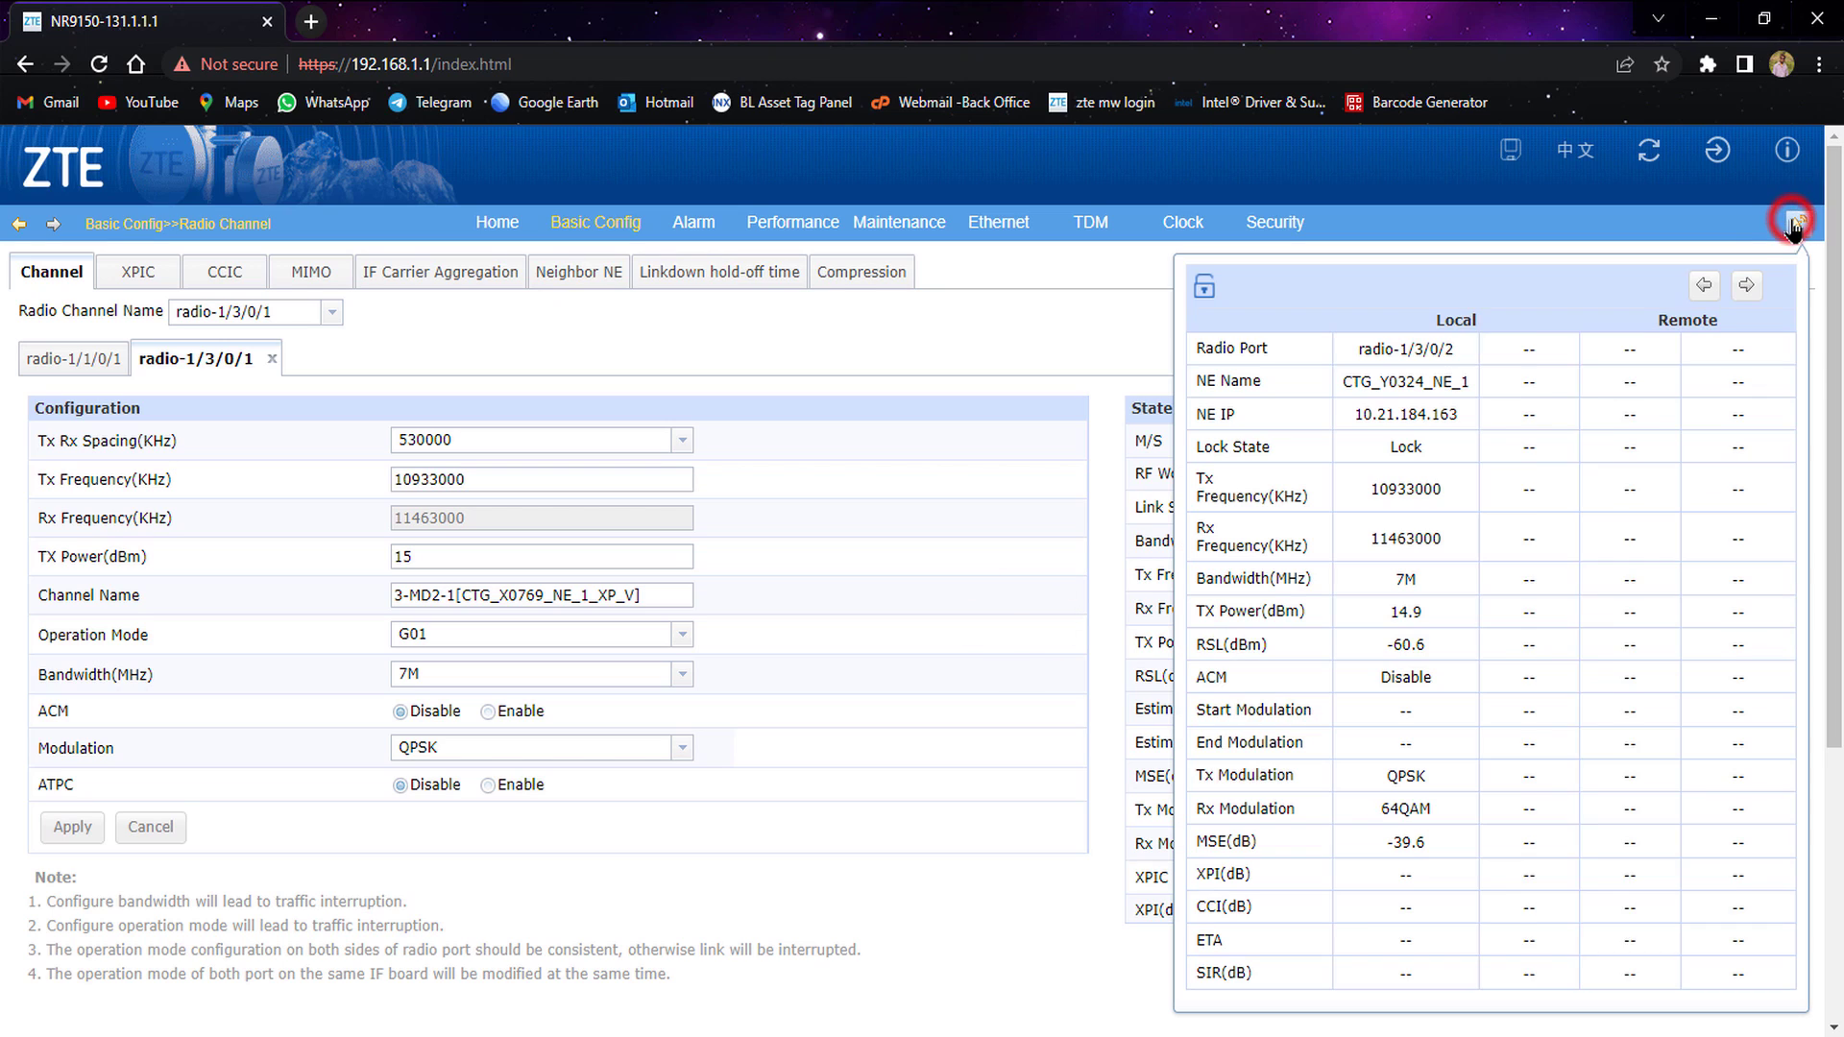
pyautogui.click(1704, 285)
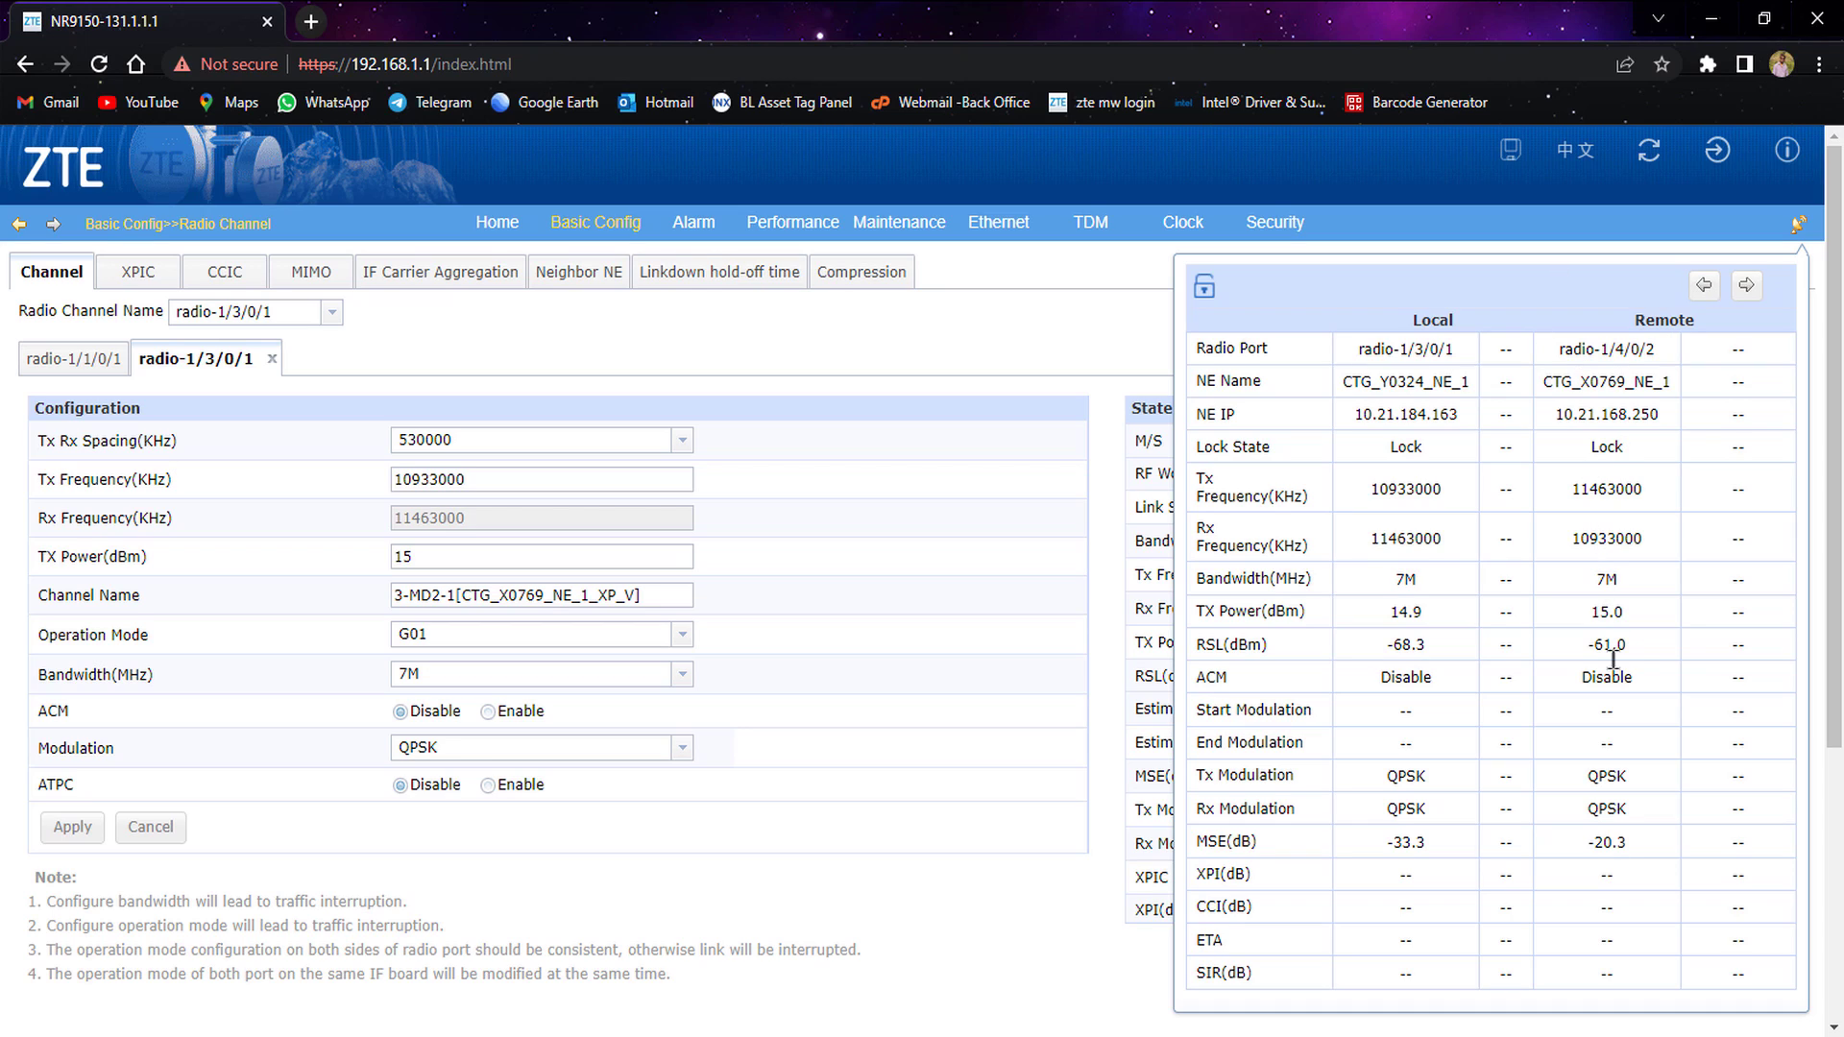
pyautogui.moveTo(1635, 646); pyautogui.dragTo(1215, 644)
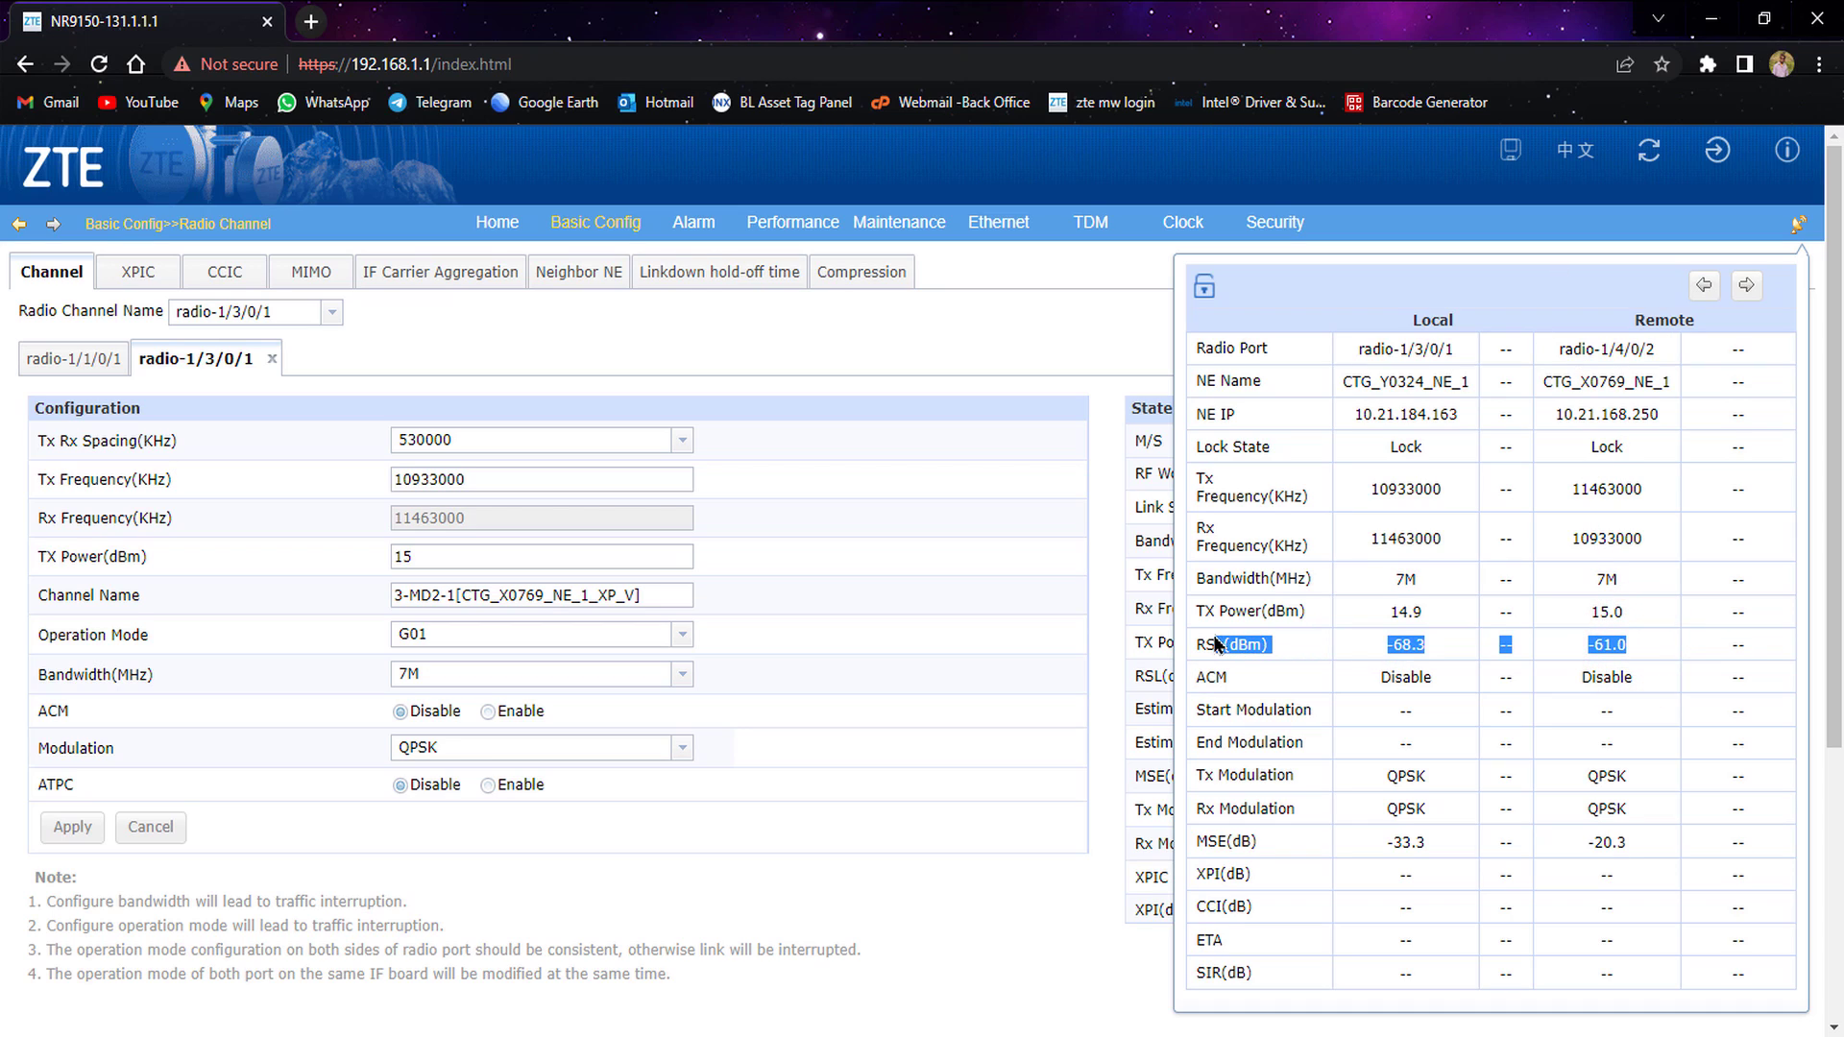
pyautogui.doubleClick(1456, 644)
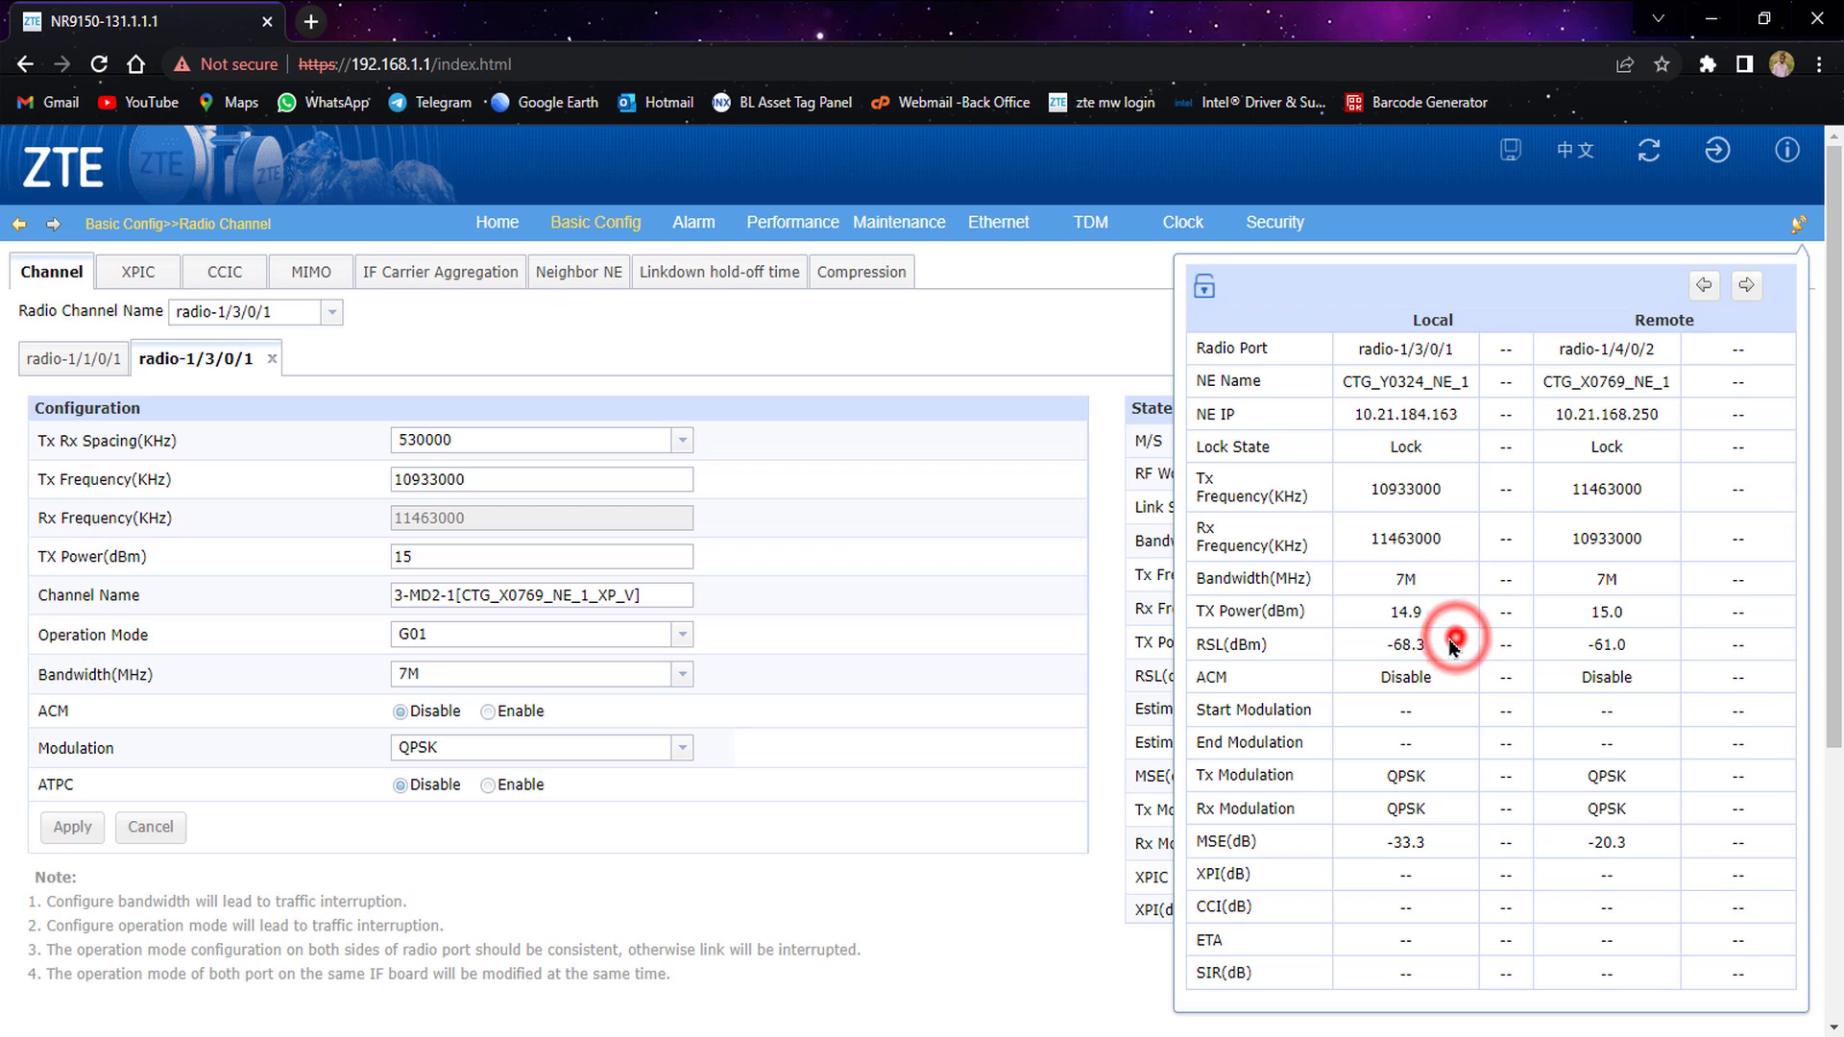
pyautogui.doubleClick(1644, 634)
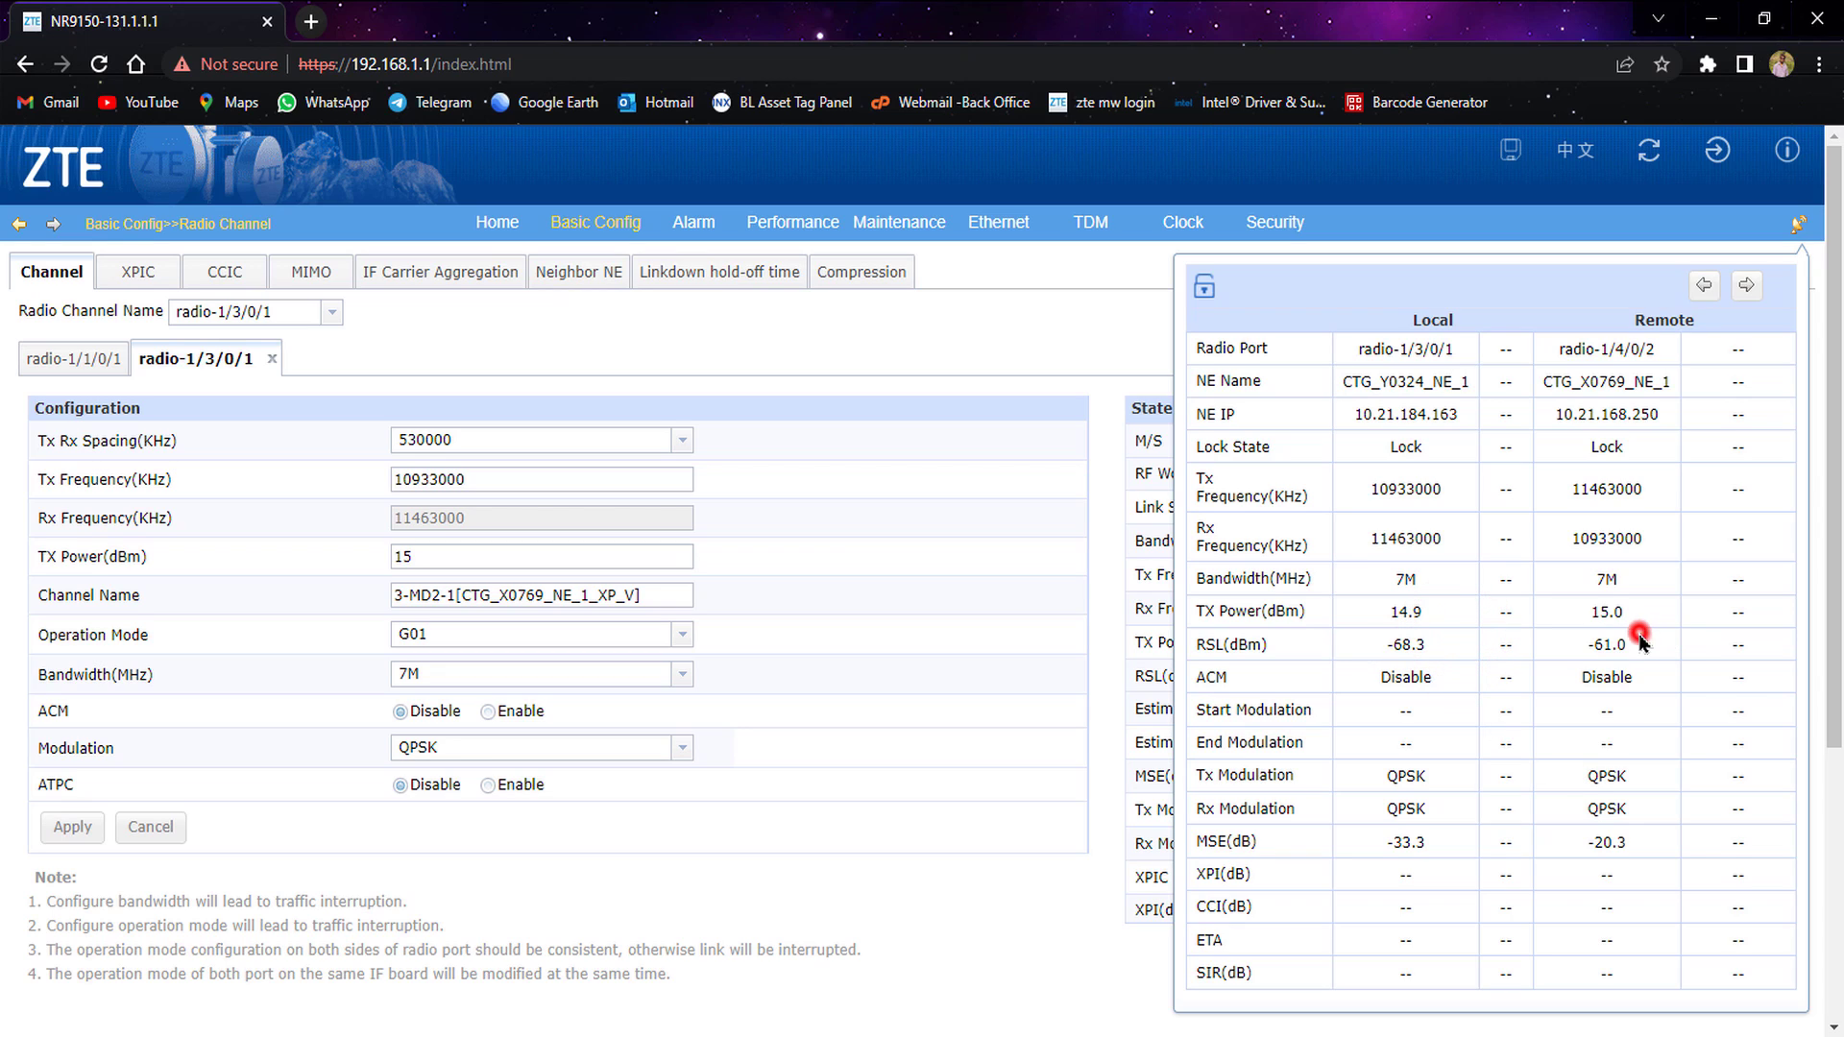
pyautogui.click(1520, 693)
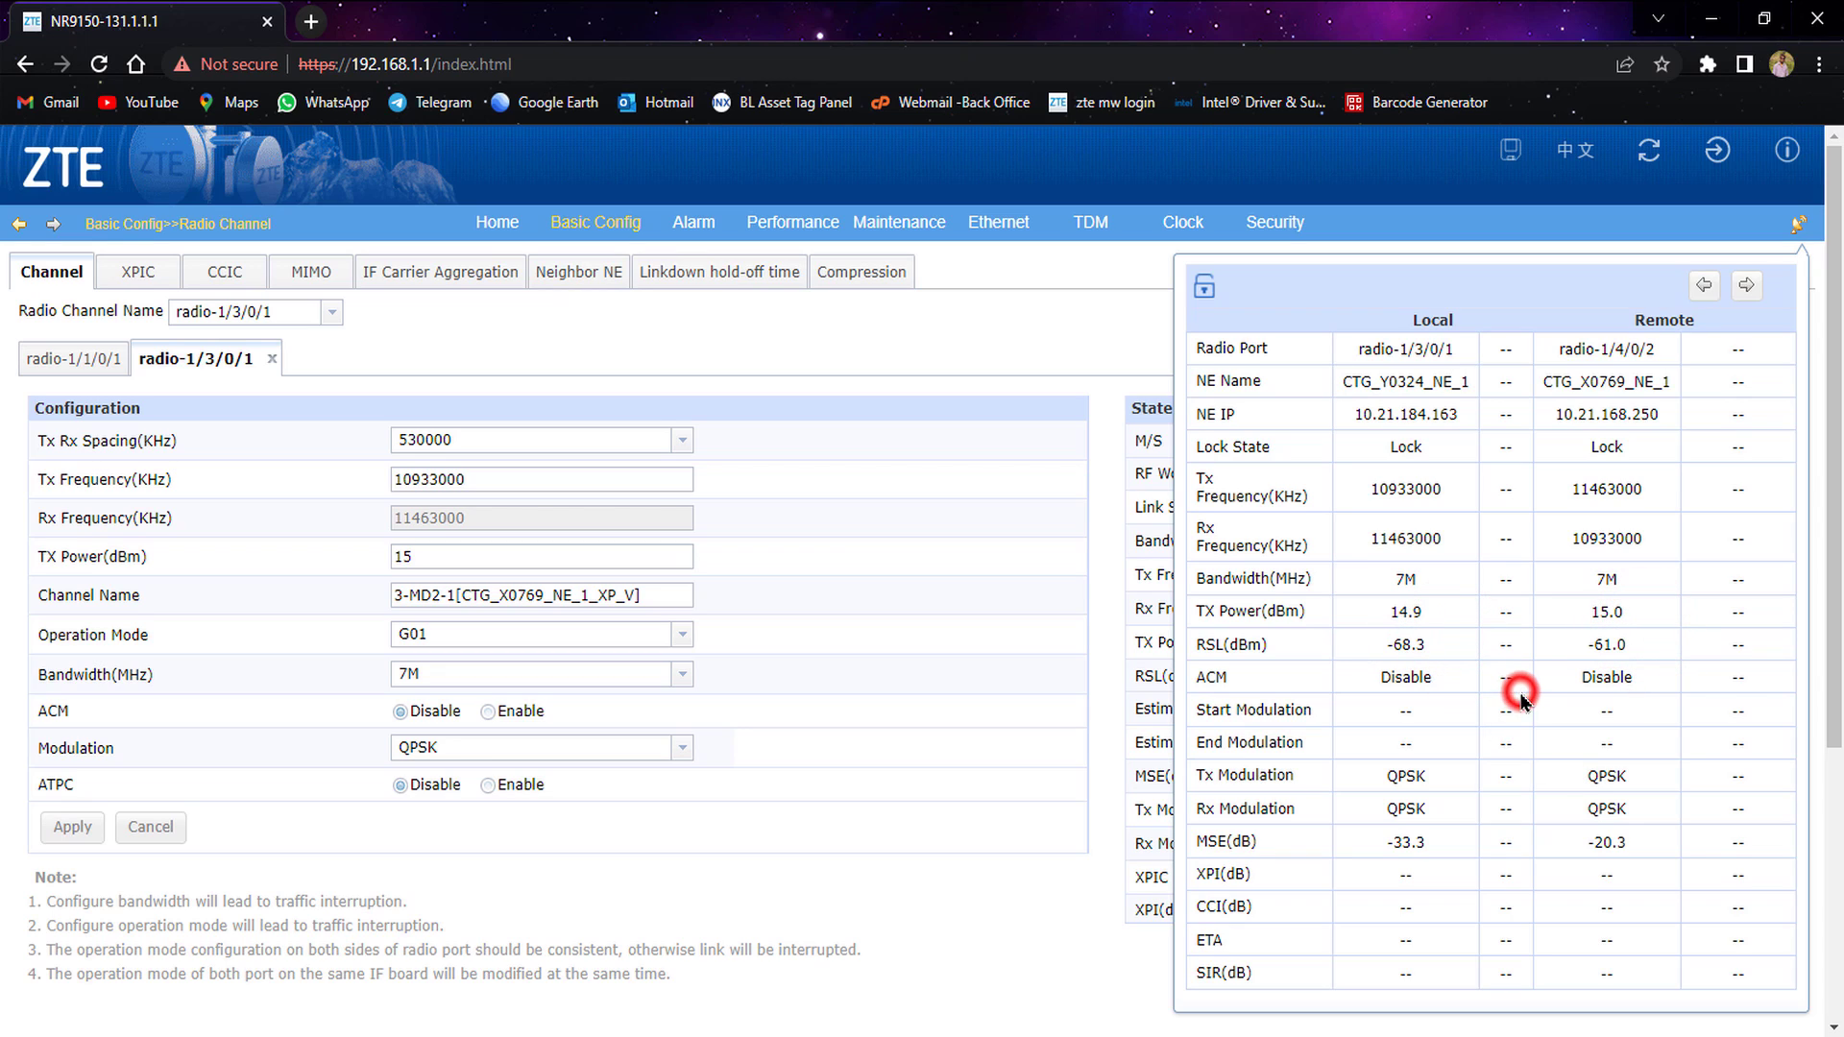
pyautogui.click(1746, 285)
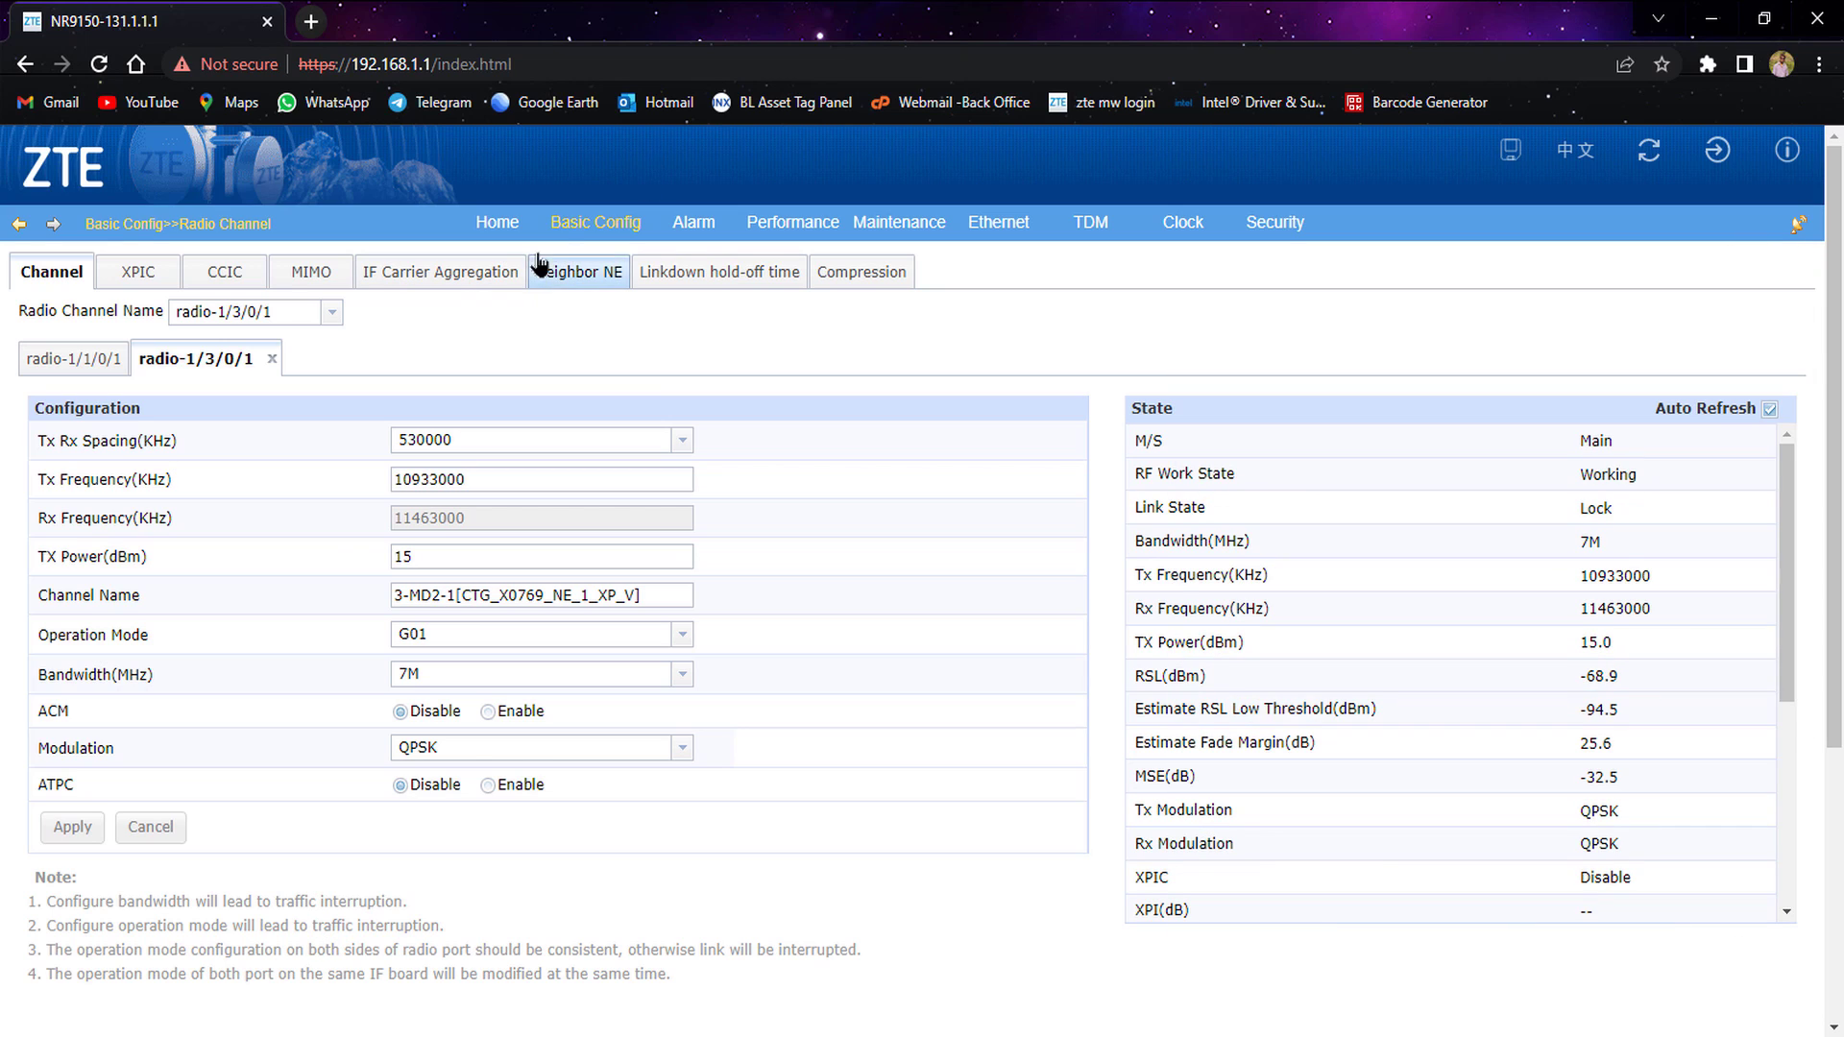
# Step: Open Alarm > Current and review the 19 alarms, including Modem part unlock alarms
pyautogui.moveTo(579, 225)
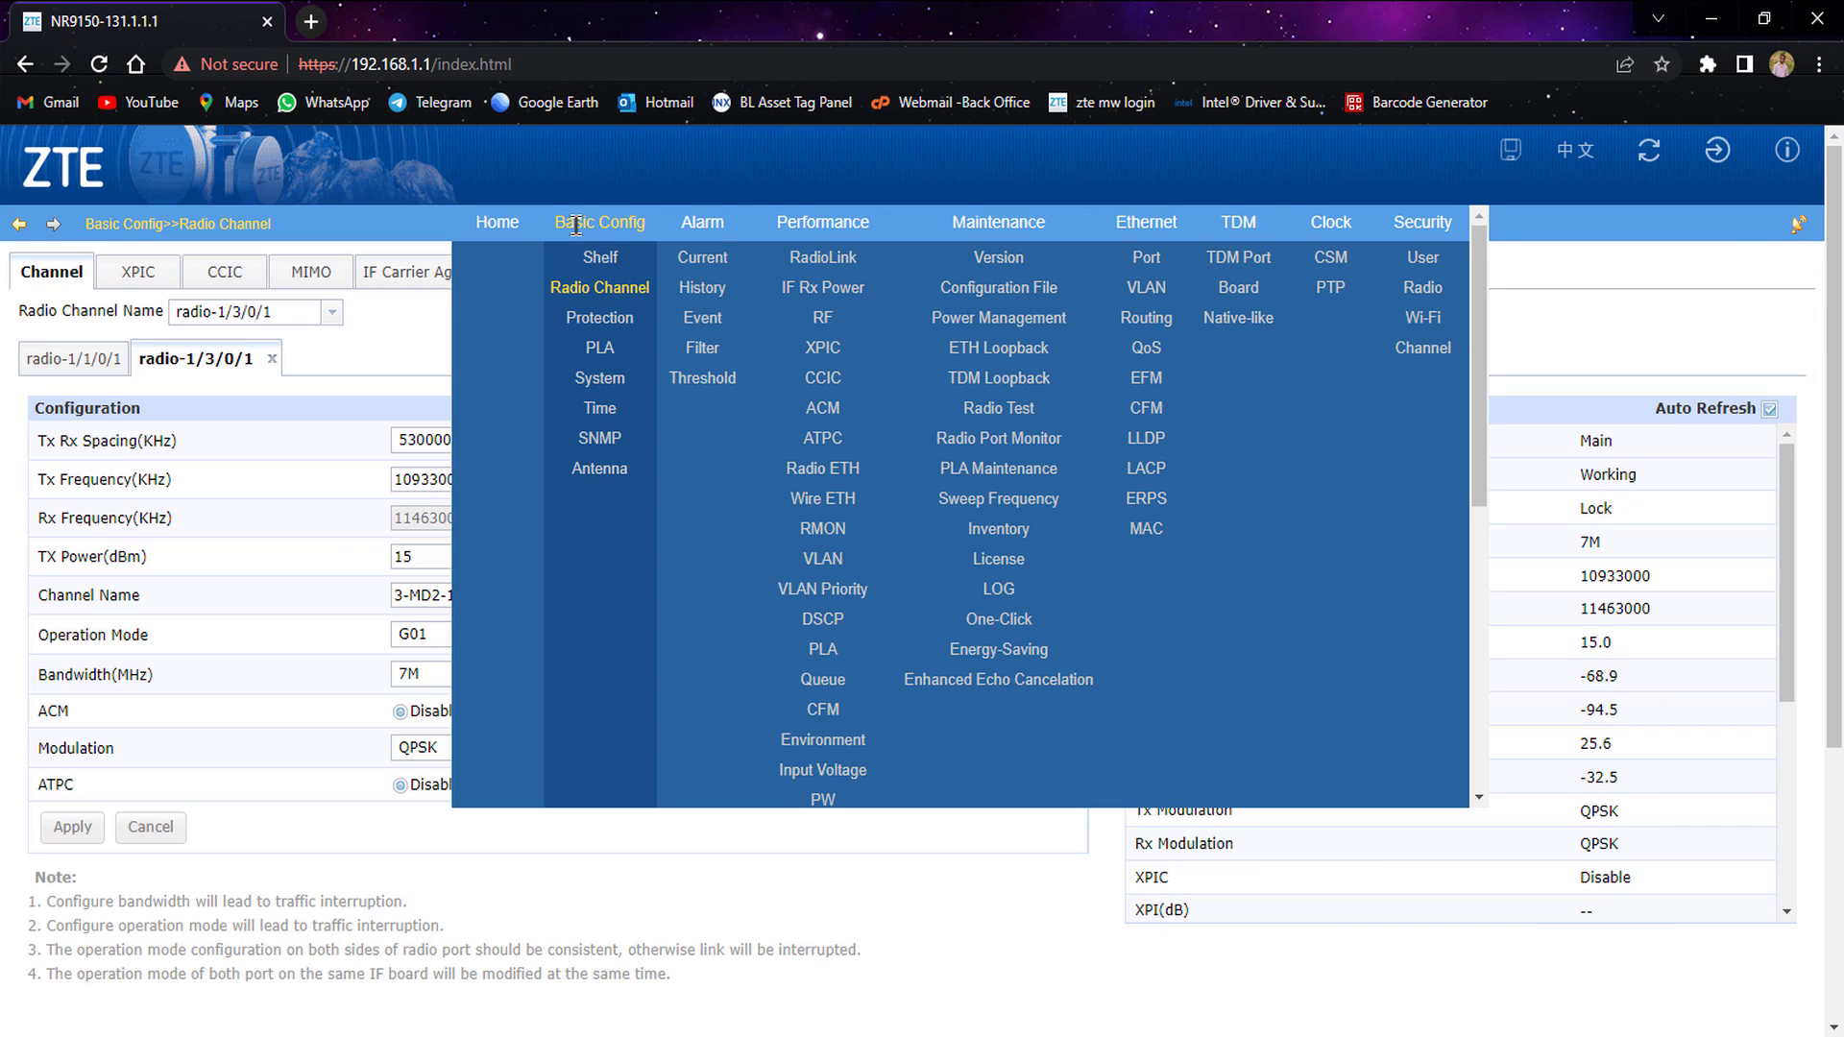
pyautogui.click(704, 257)
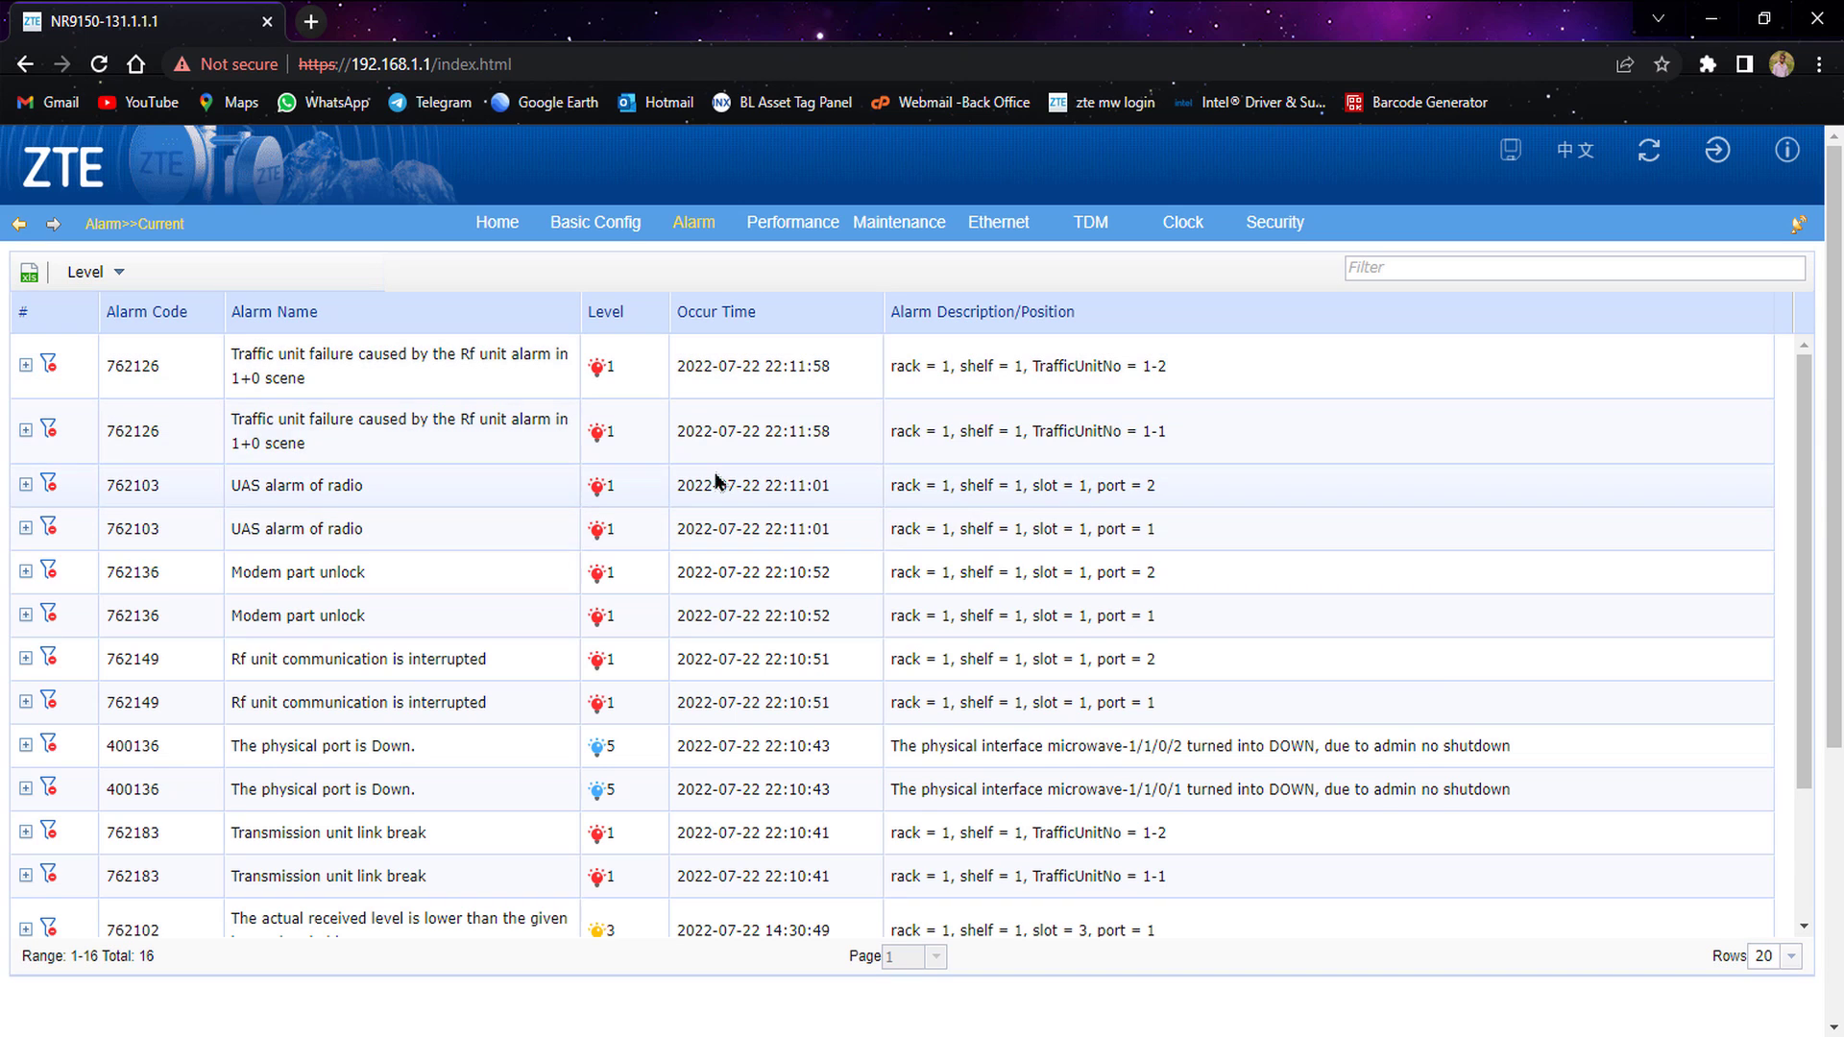
pyautogui.tripleClick(1186, 378)
pyautogui.click(1069, 571)
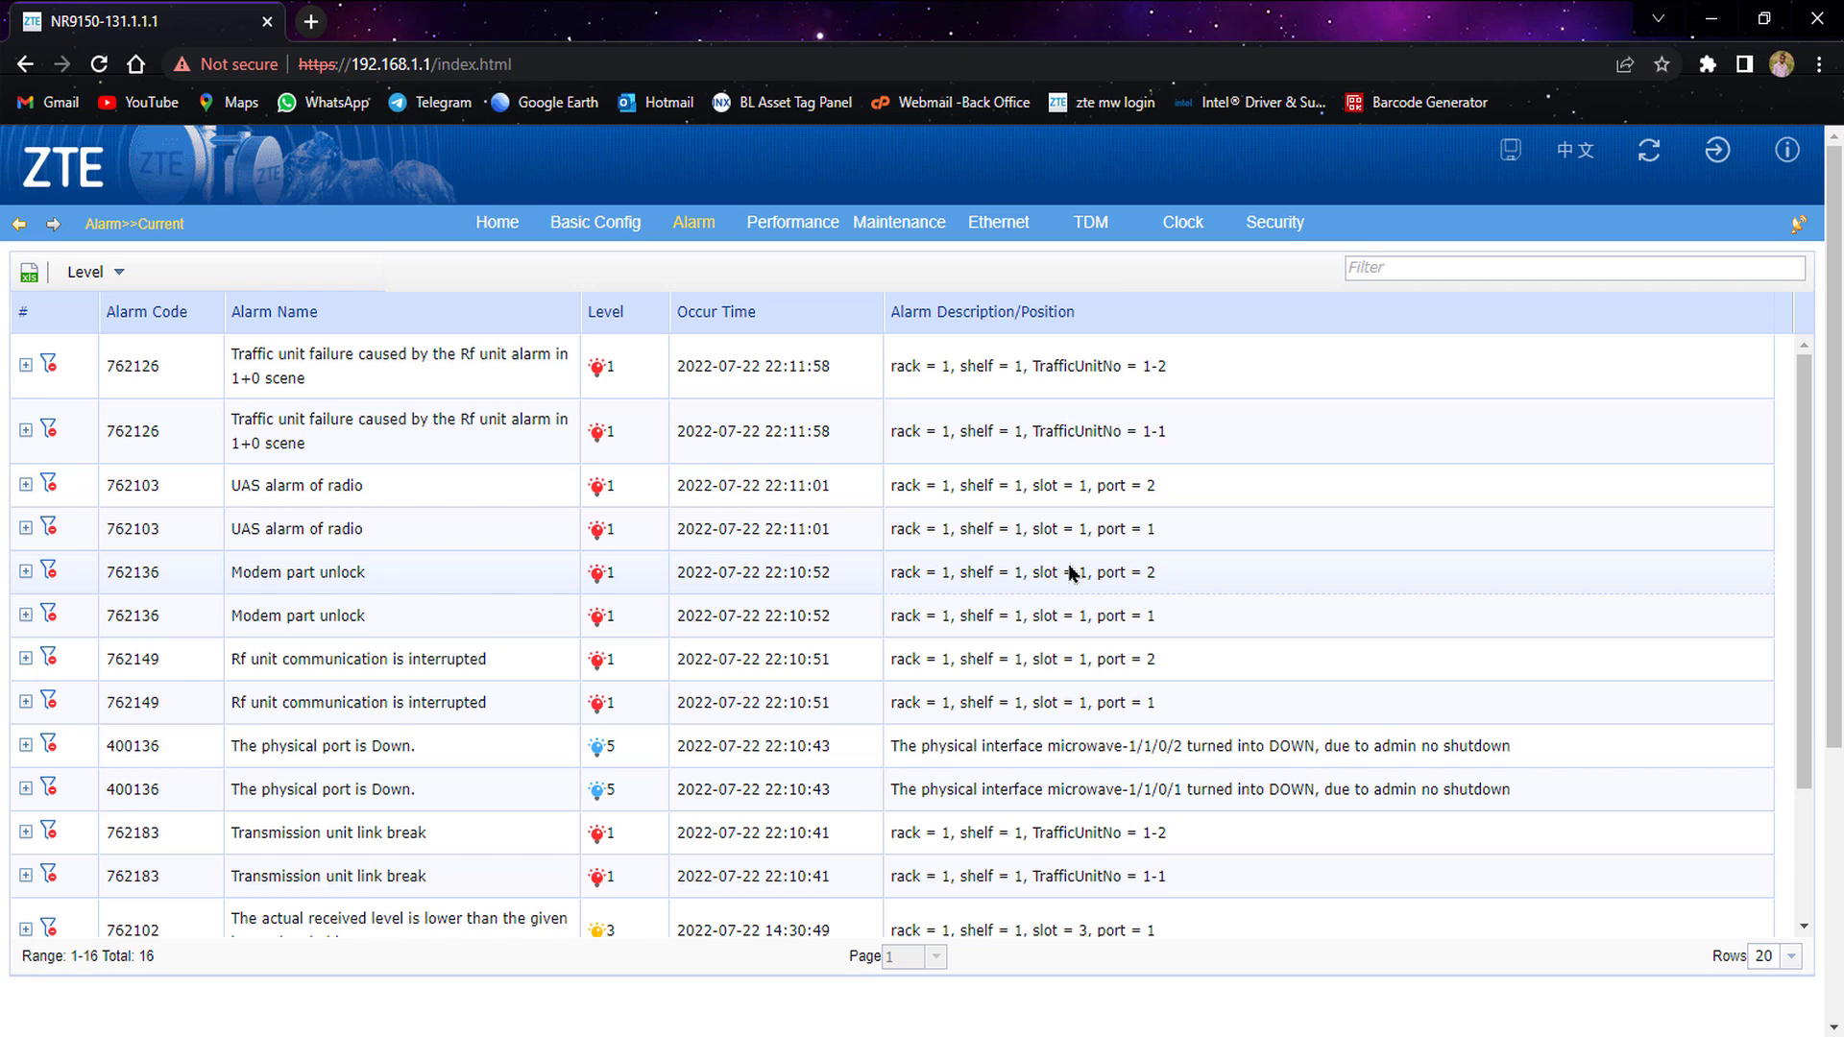
pyautogui.click(937, 222)
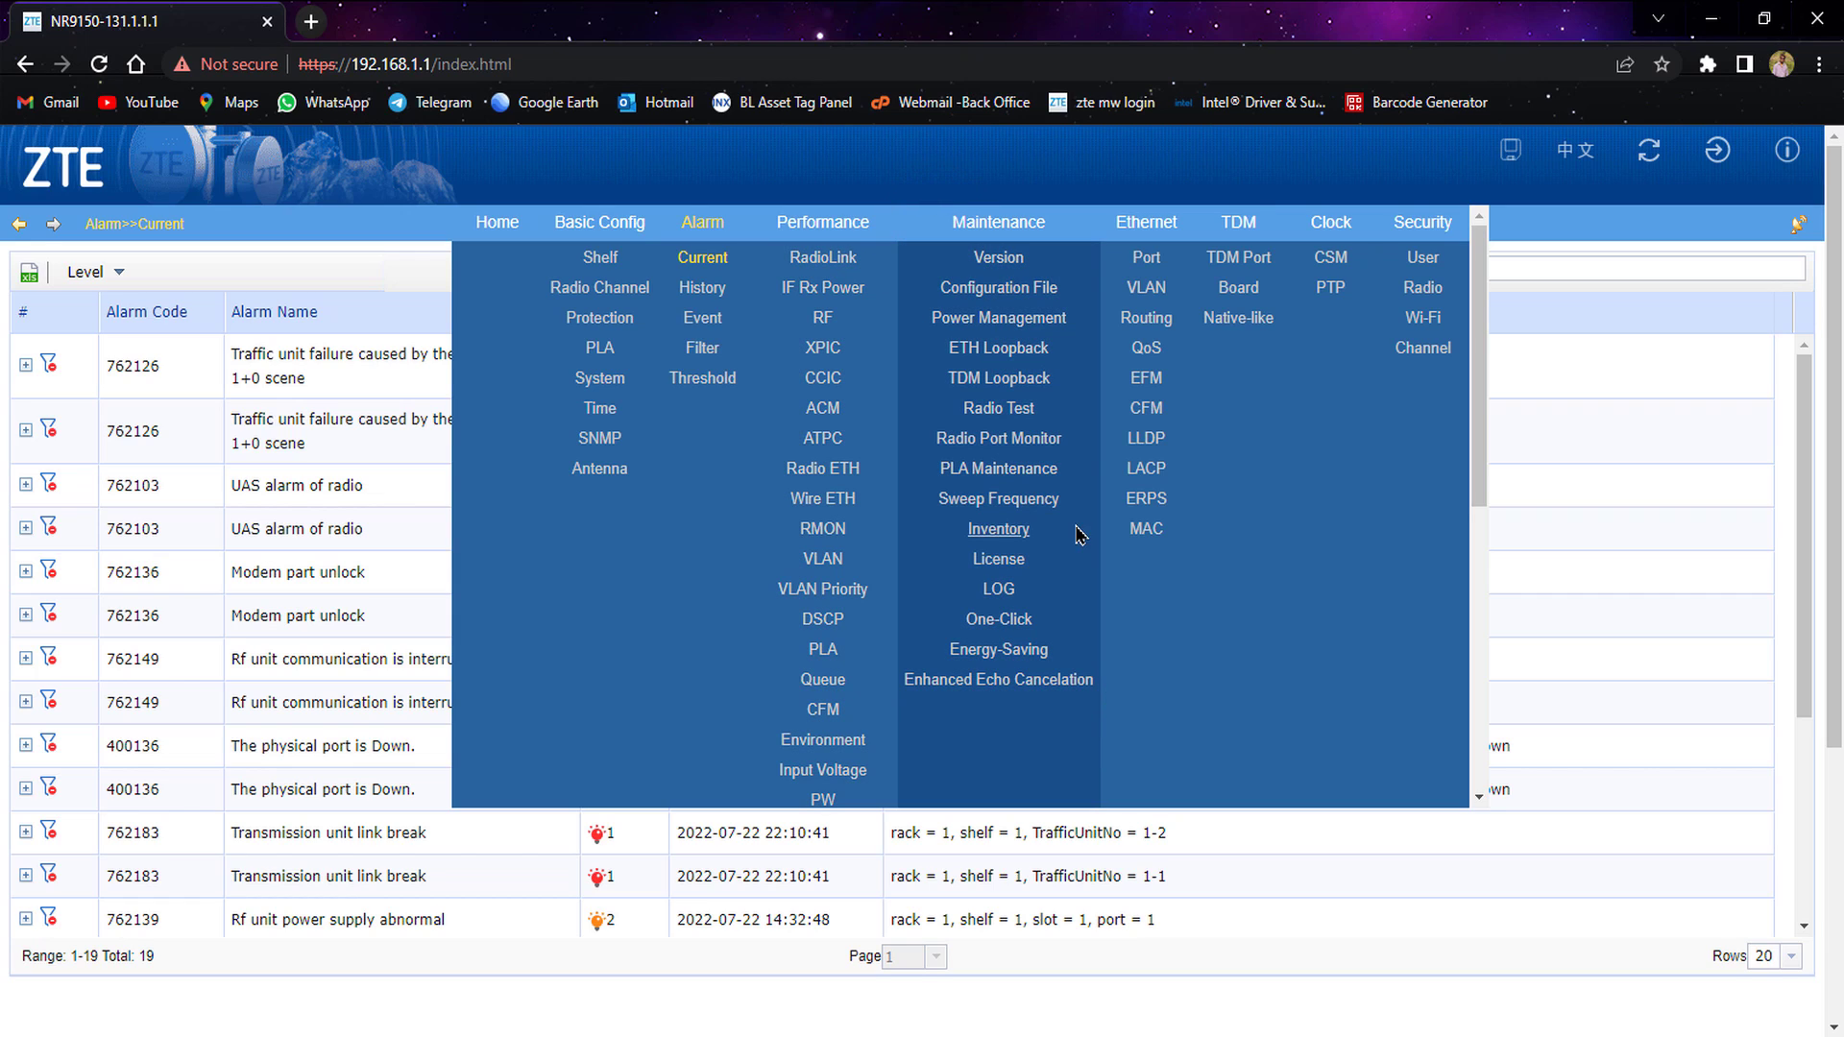
# Step: On the Radio Test page, switch Radio Port Switch OFF for radio-1/1/0/1 and radio-1/1/0/2
pyautogui.click(1008, 411)
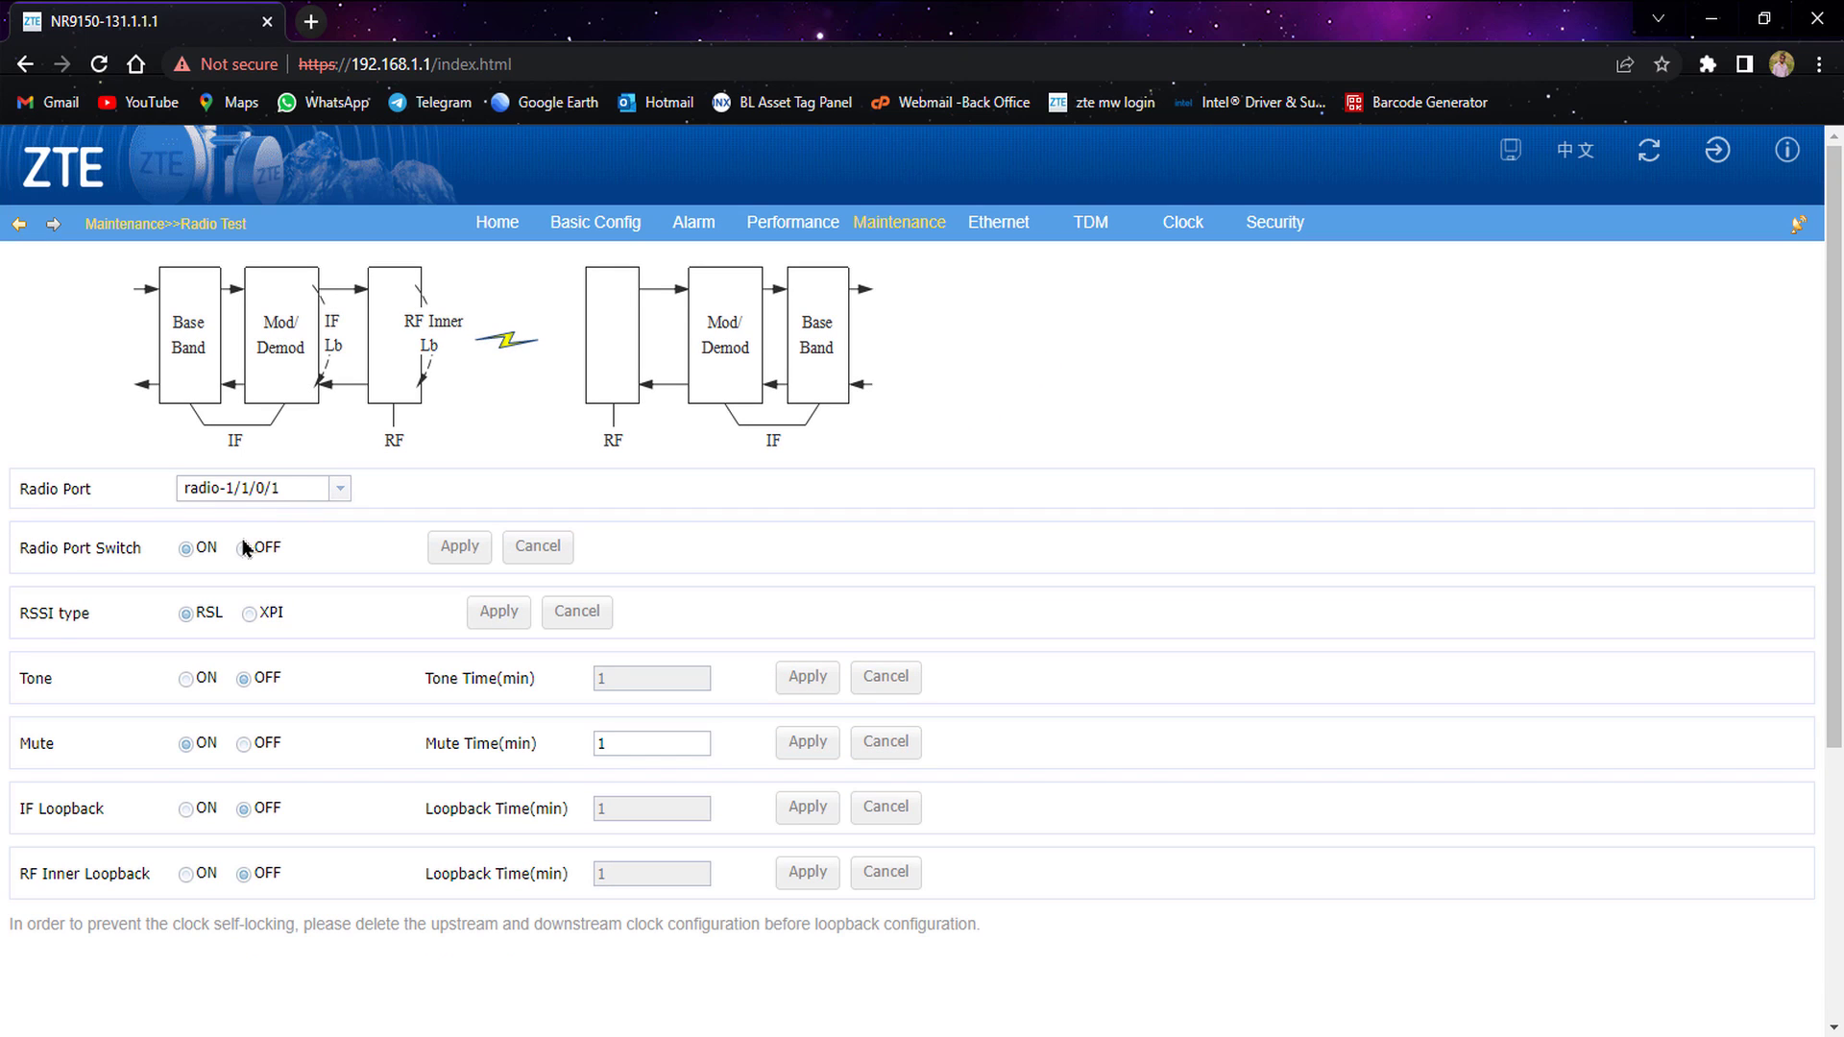
pyautogui.click(243, 547)
pyautogui.click(458, 545)
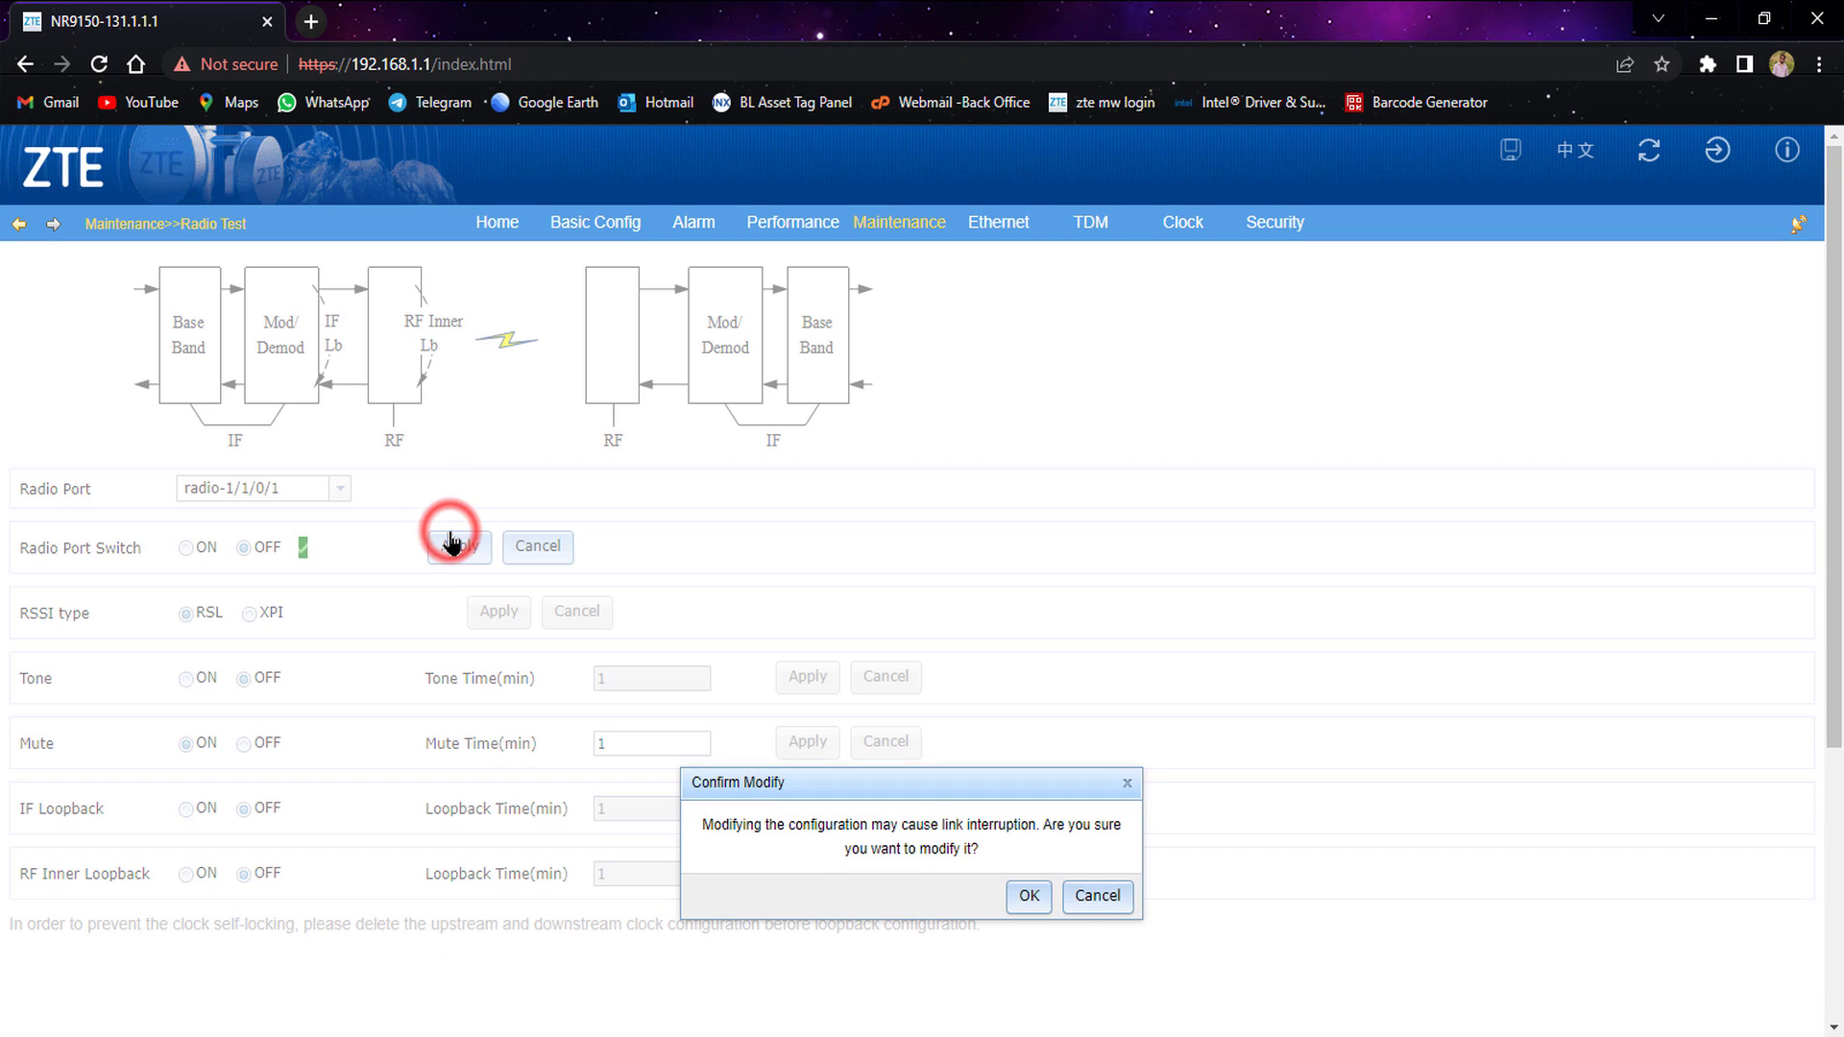
pyautogui.click(1028, 895)
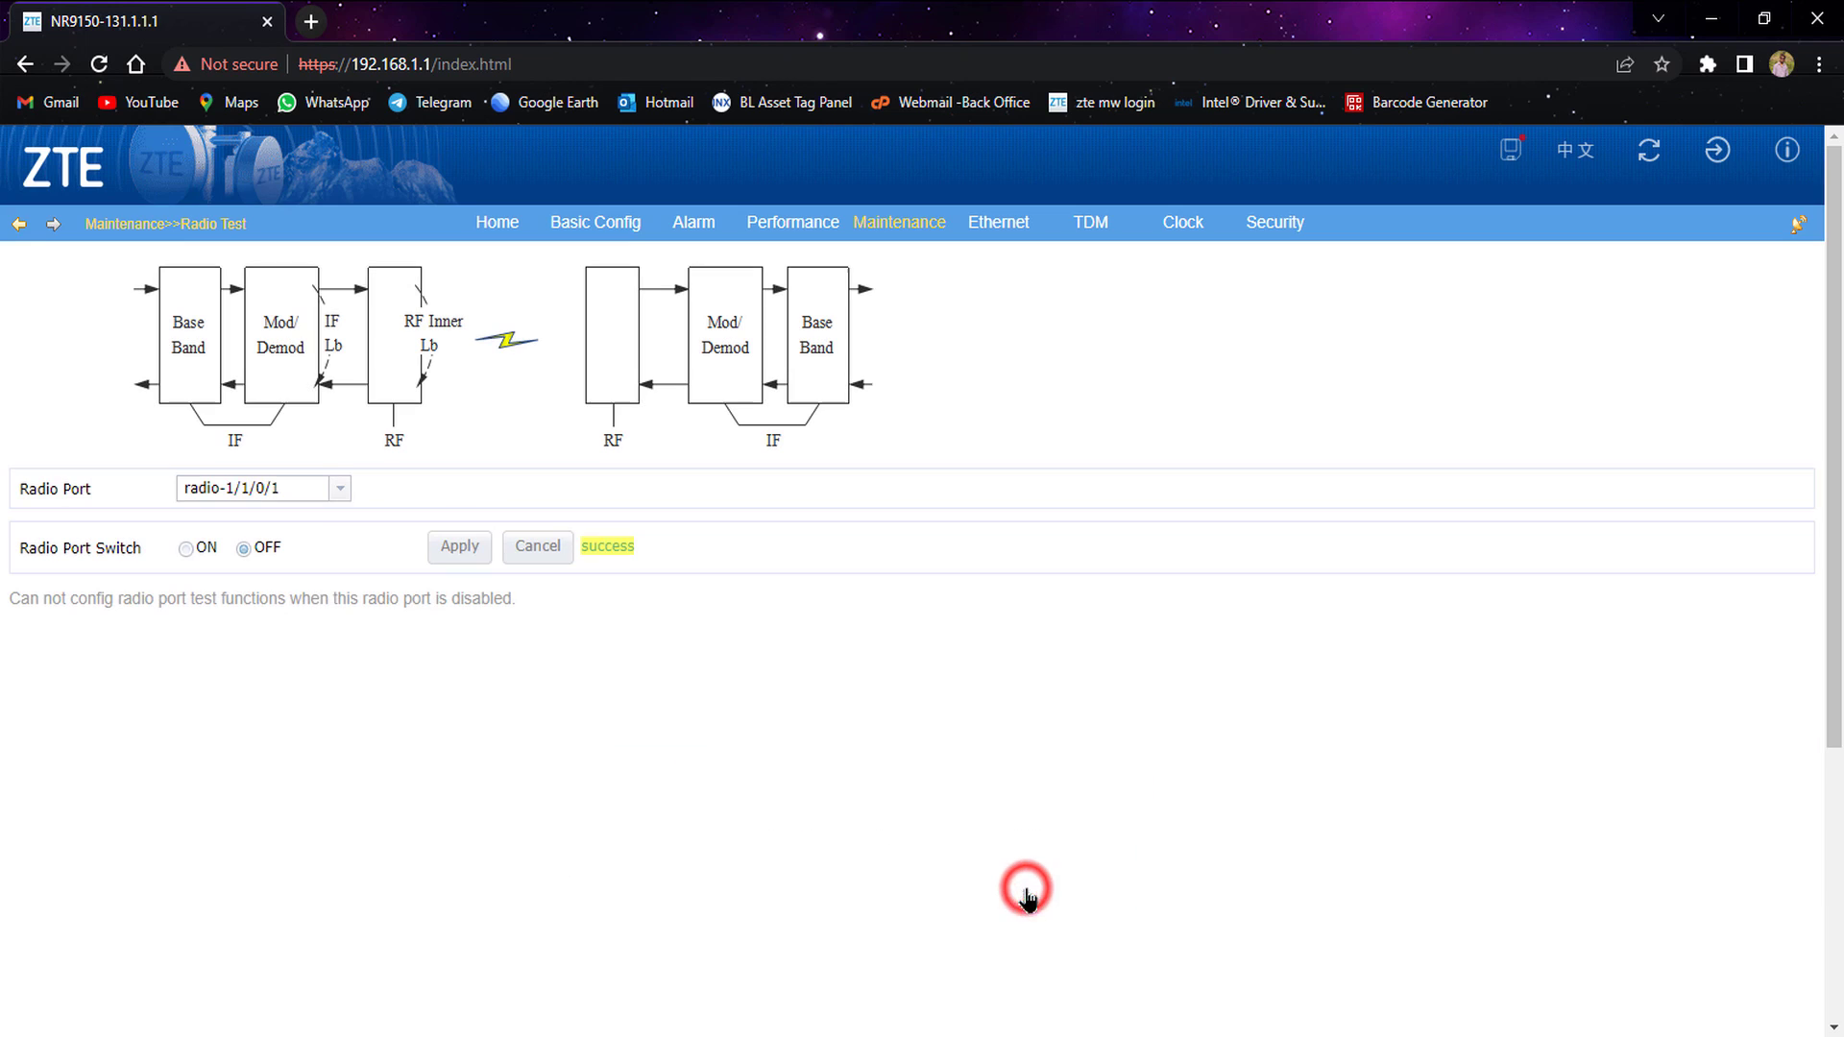
pyautogui.click(295, 488)
pyautogui.click(288, 538)
pyautogui.click(243, 548)
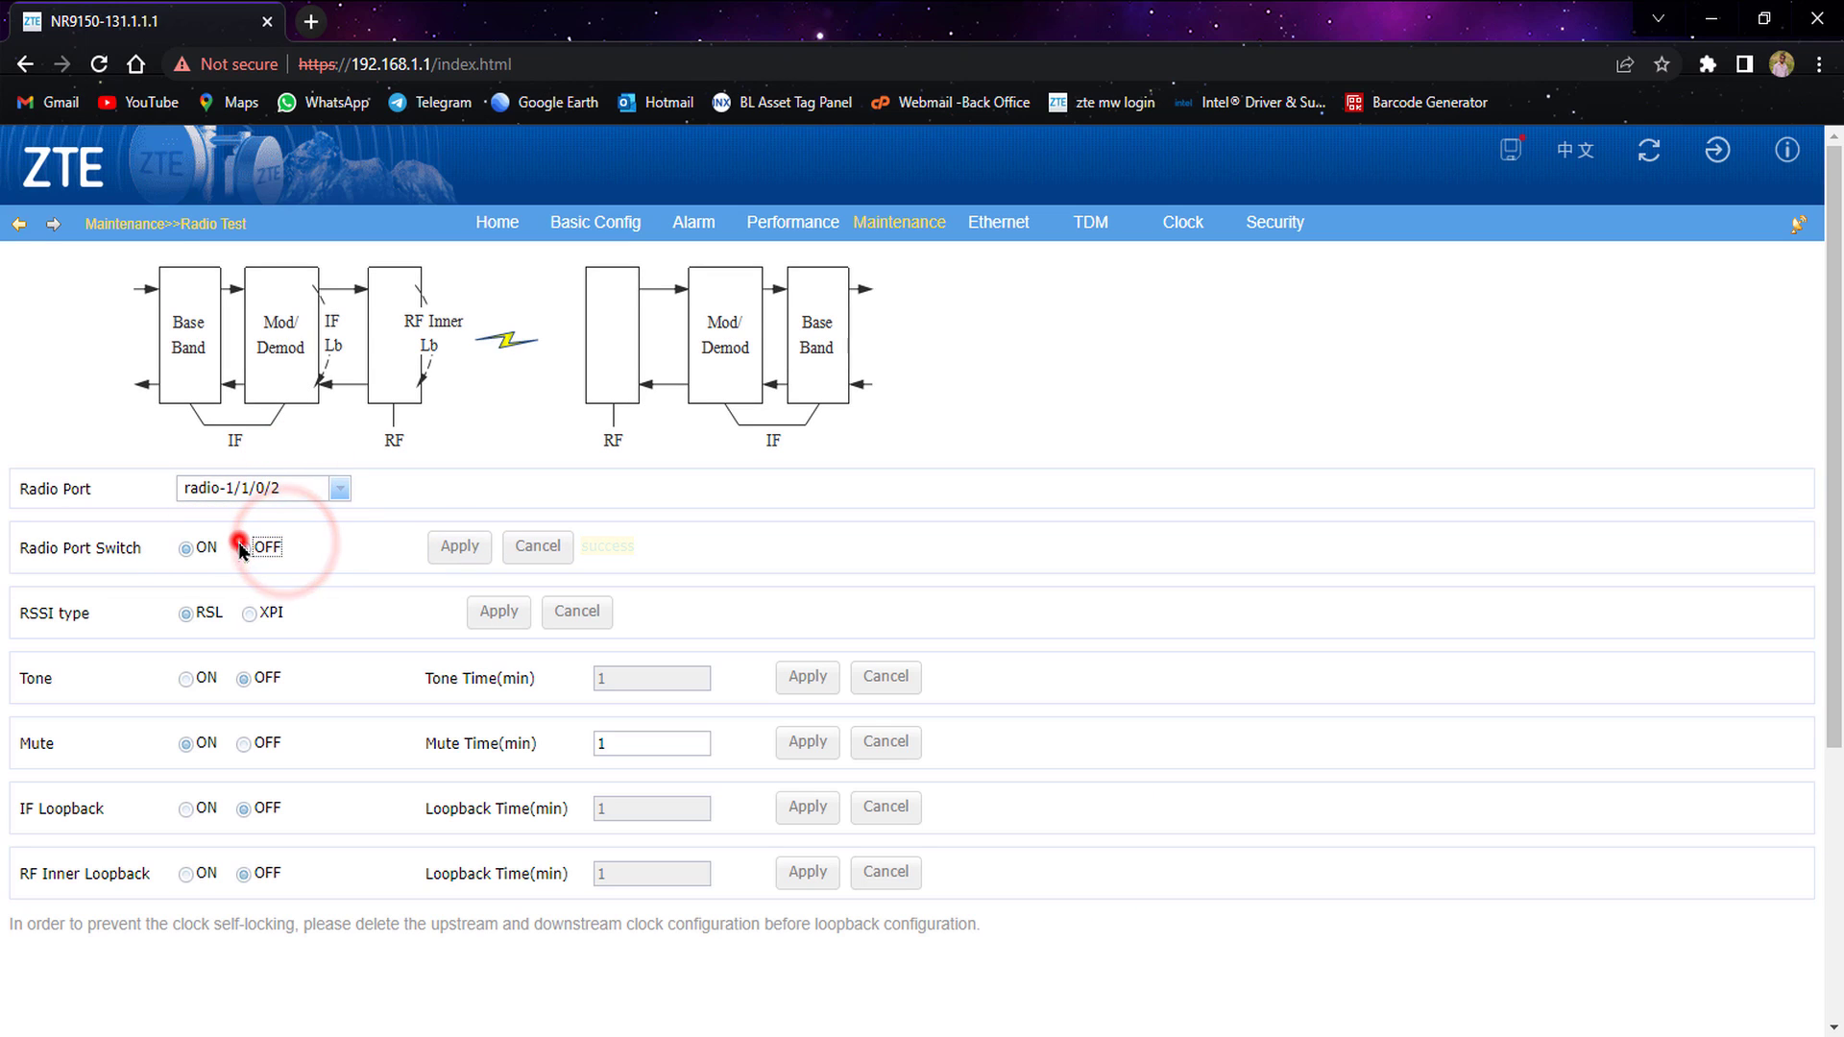
pyautogui.click(457, 545)
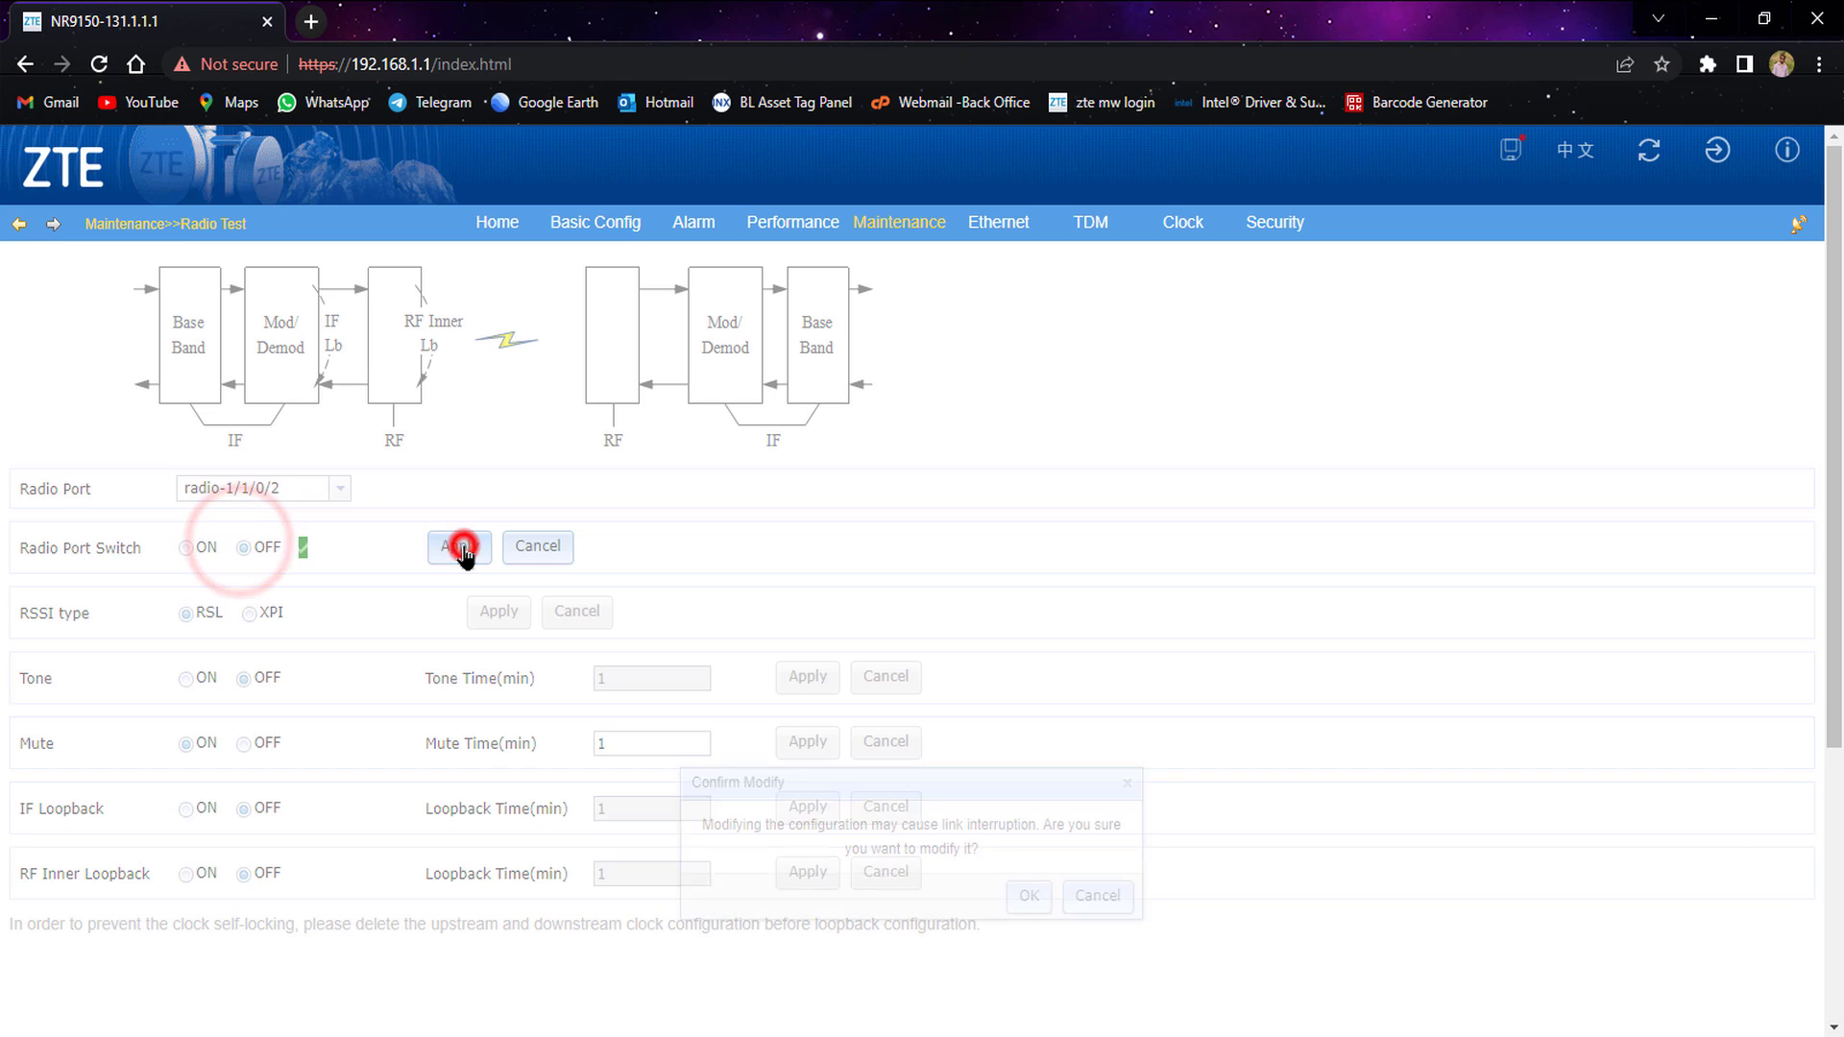
pyautogui.click(1030, 895)
# Step: Save the device configuration
pyautogui.click(1510, 151)
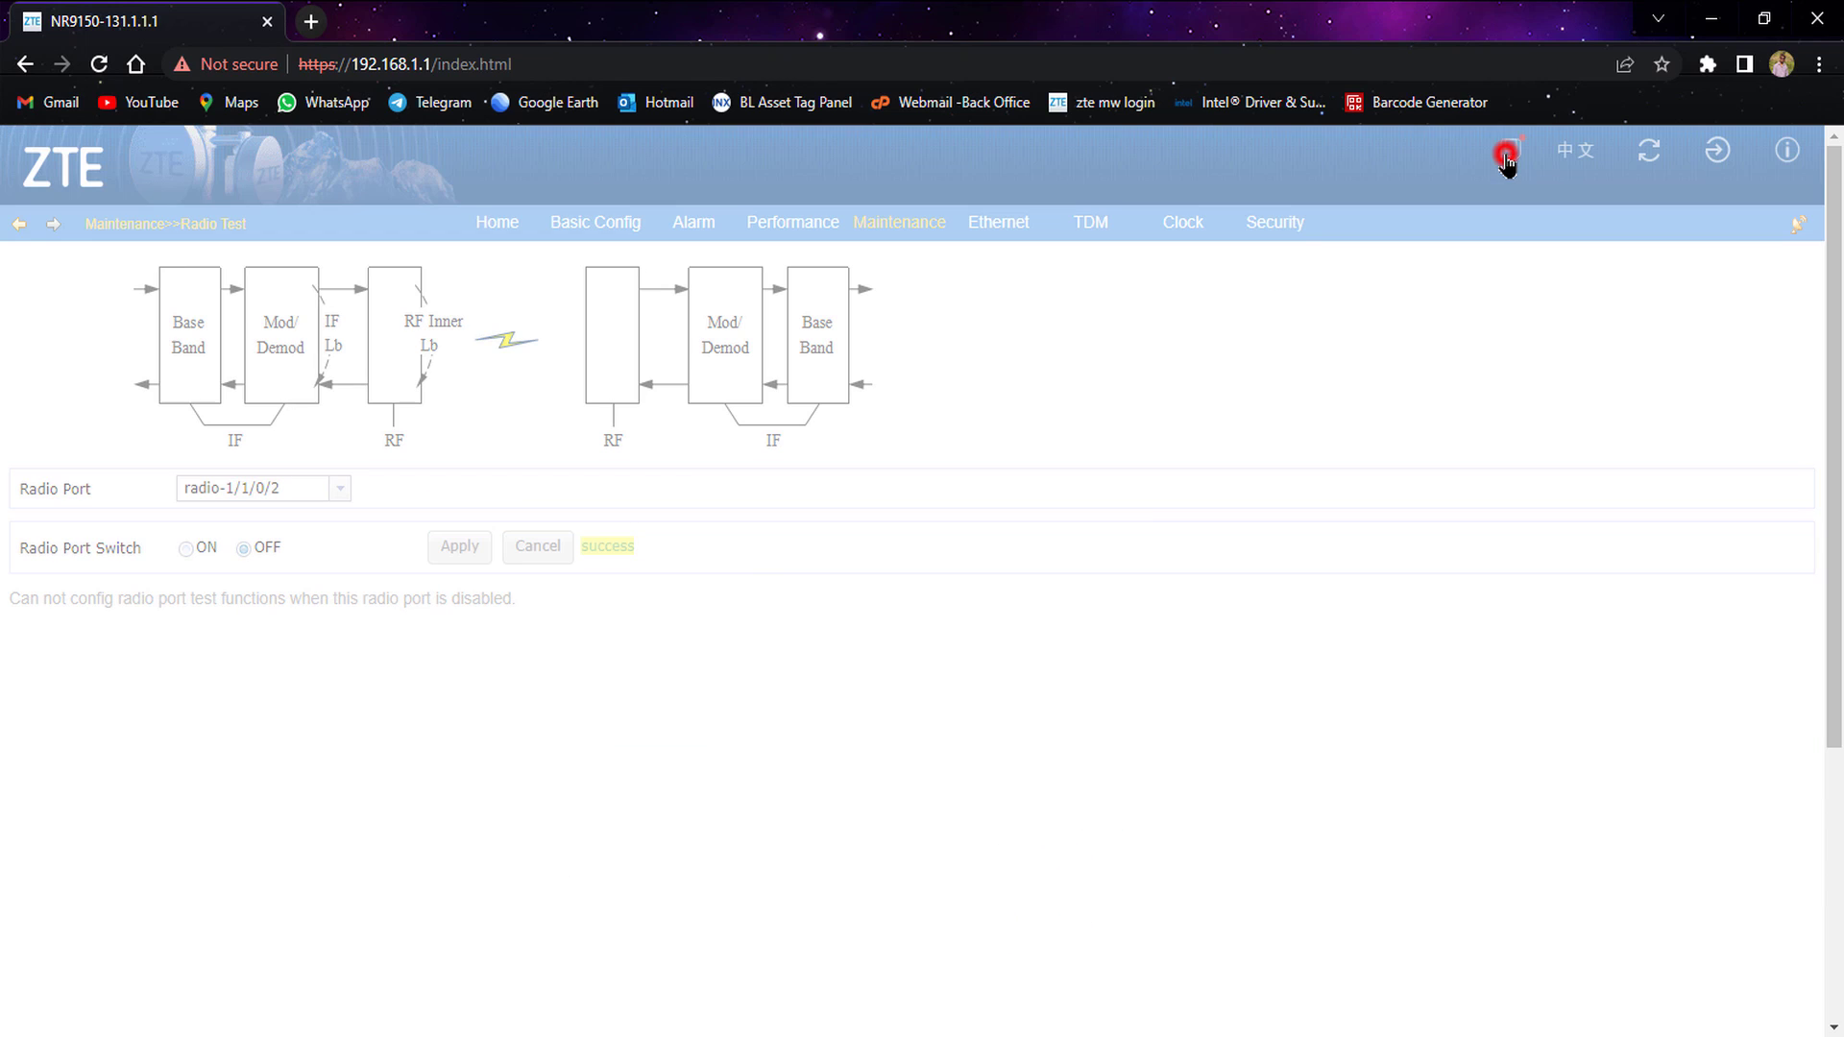
pyautogui.click(1026, 619)
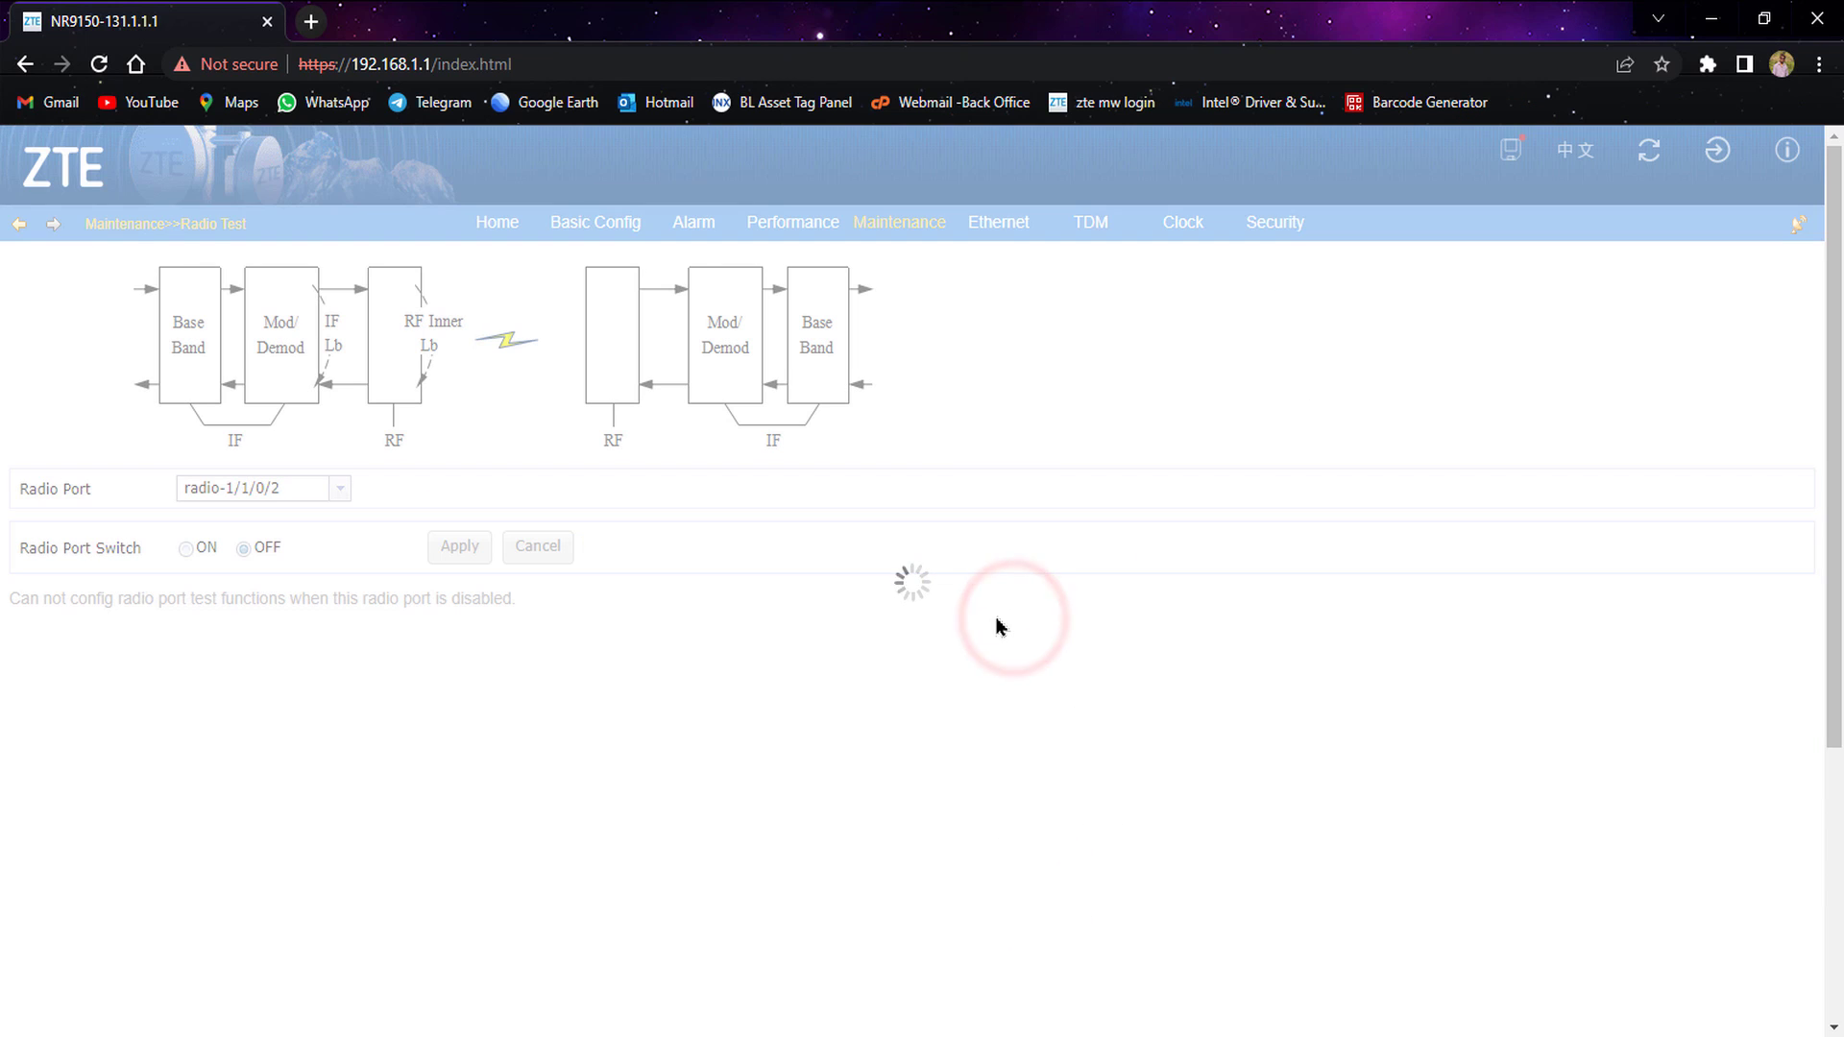
pyautogui.click(1028, 621)
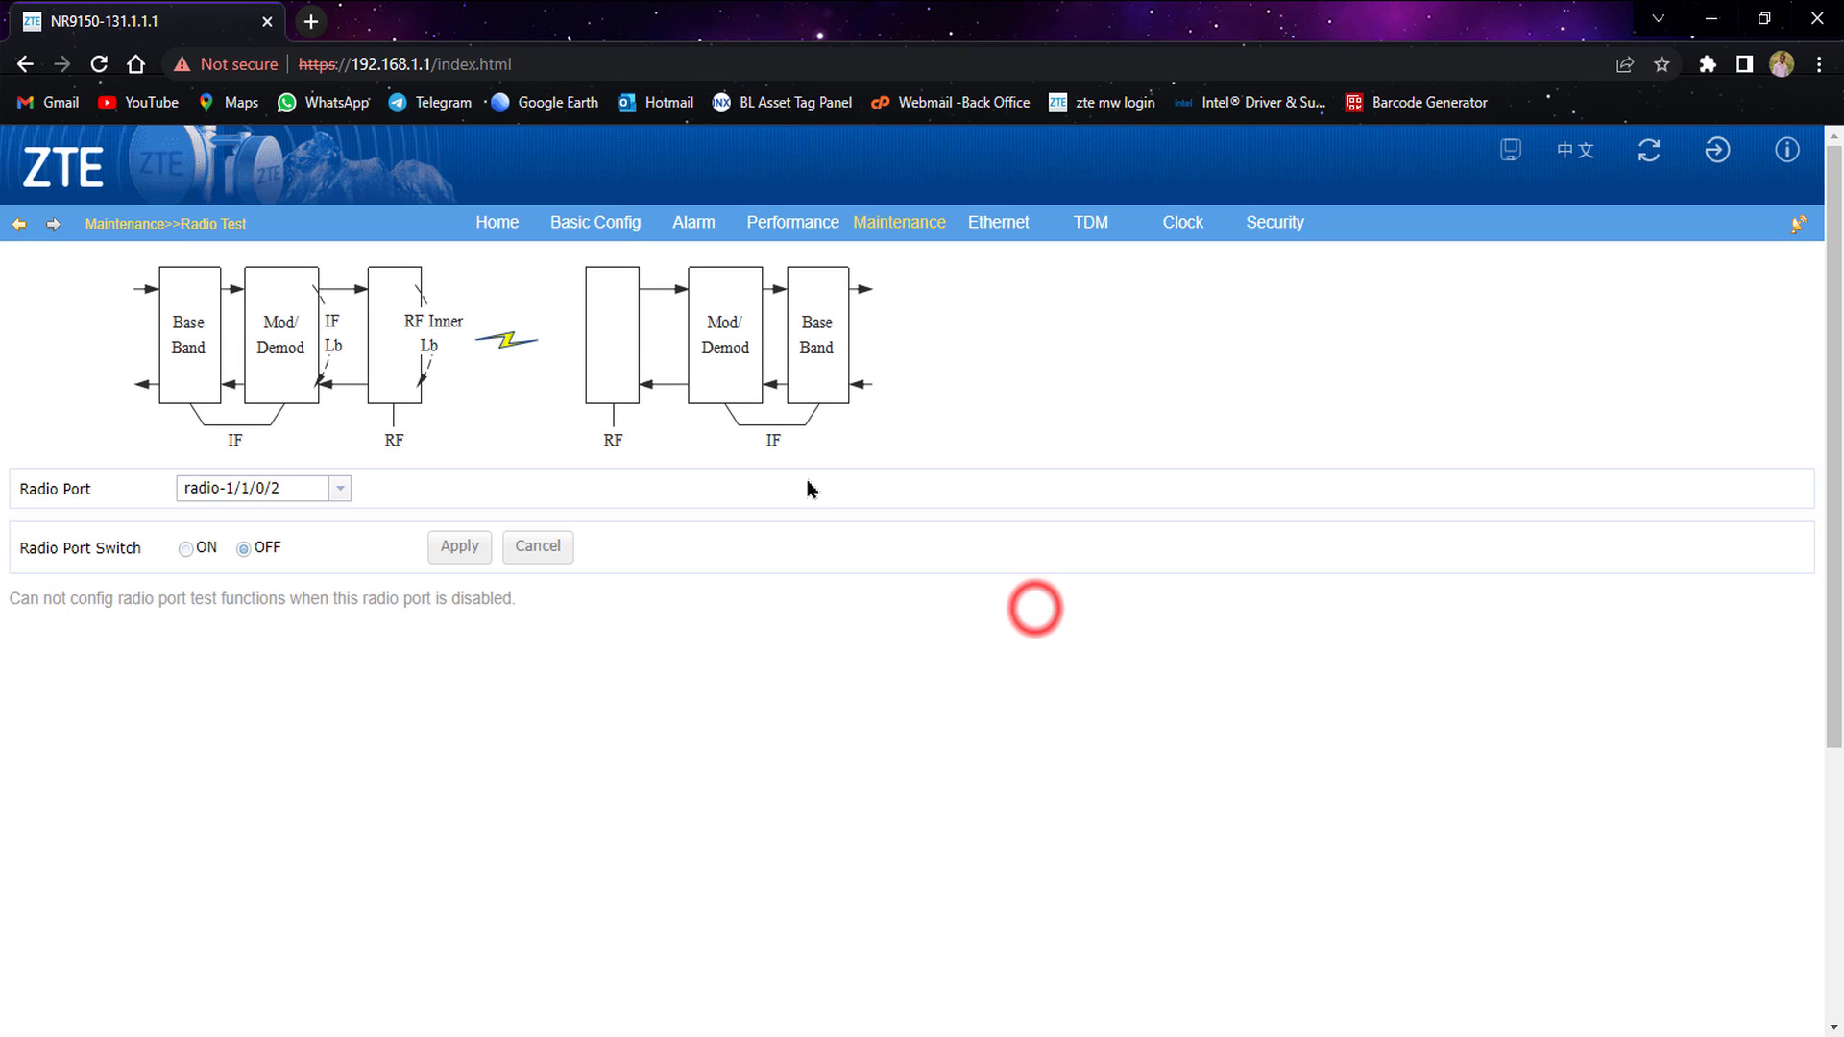
pyautogui.click(624, 217)
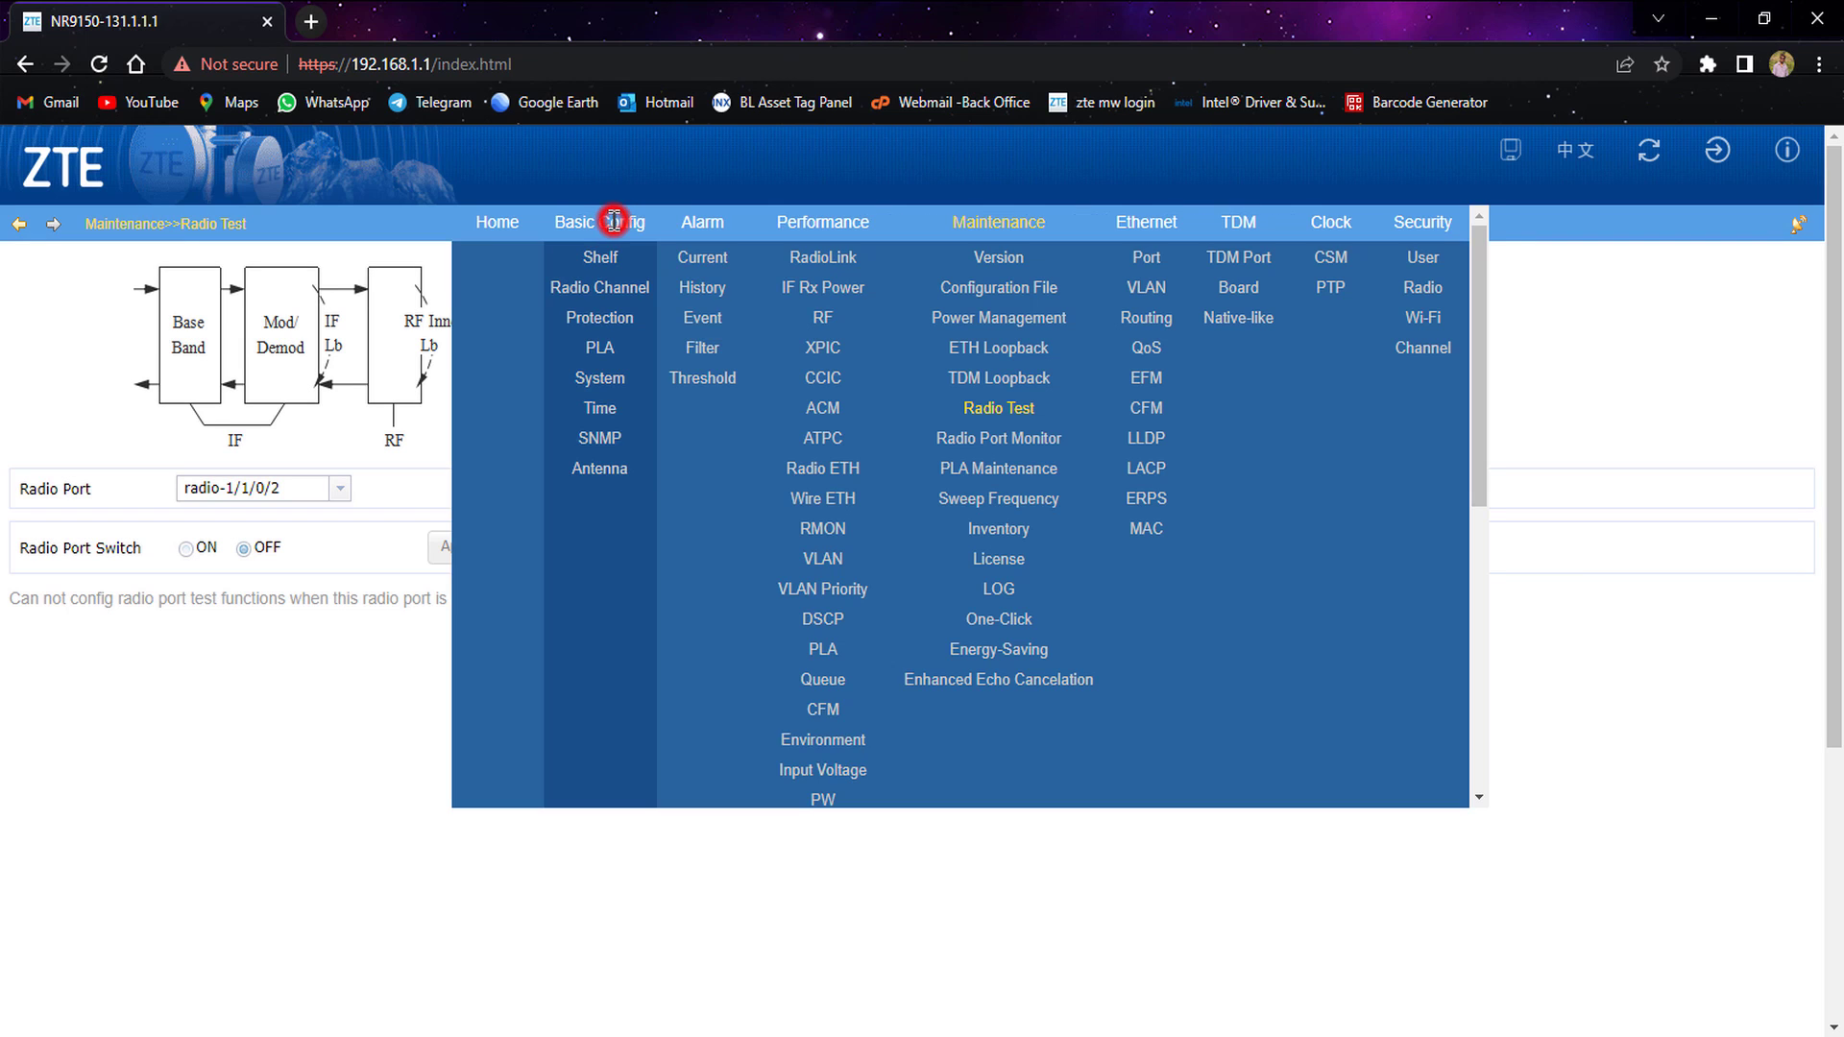
# Step: Open Alarm > Current, now down to seven alarms, and refresh the alarm list
pyautogui.click(726, 269)
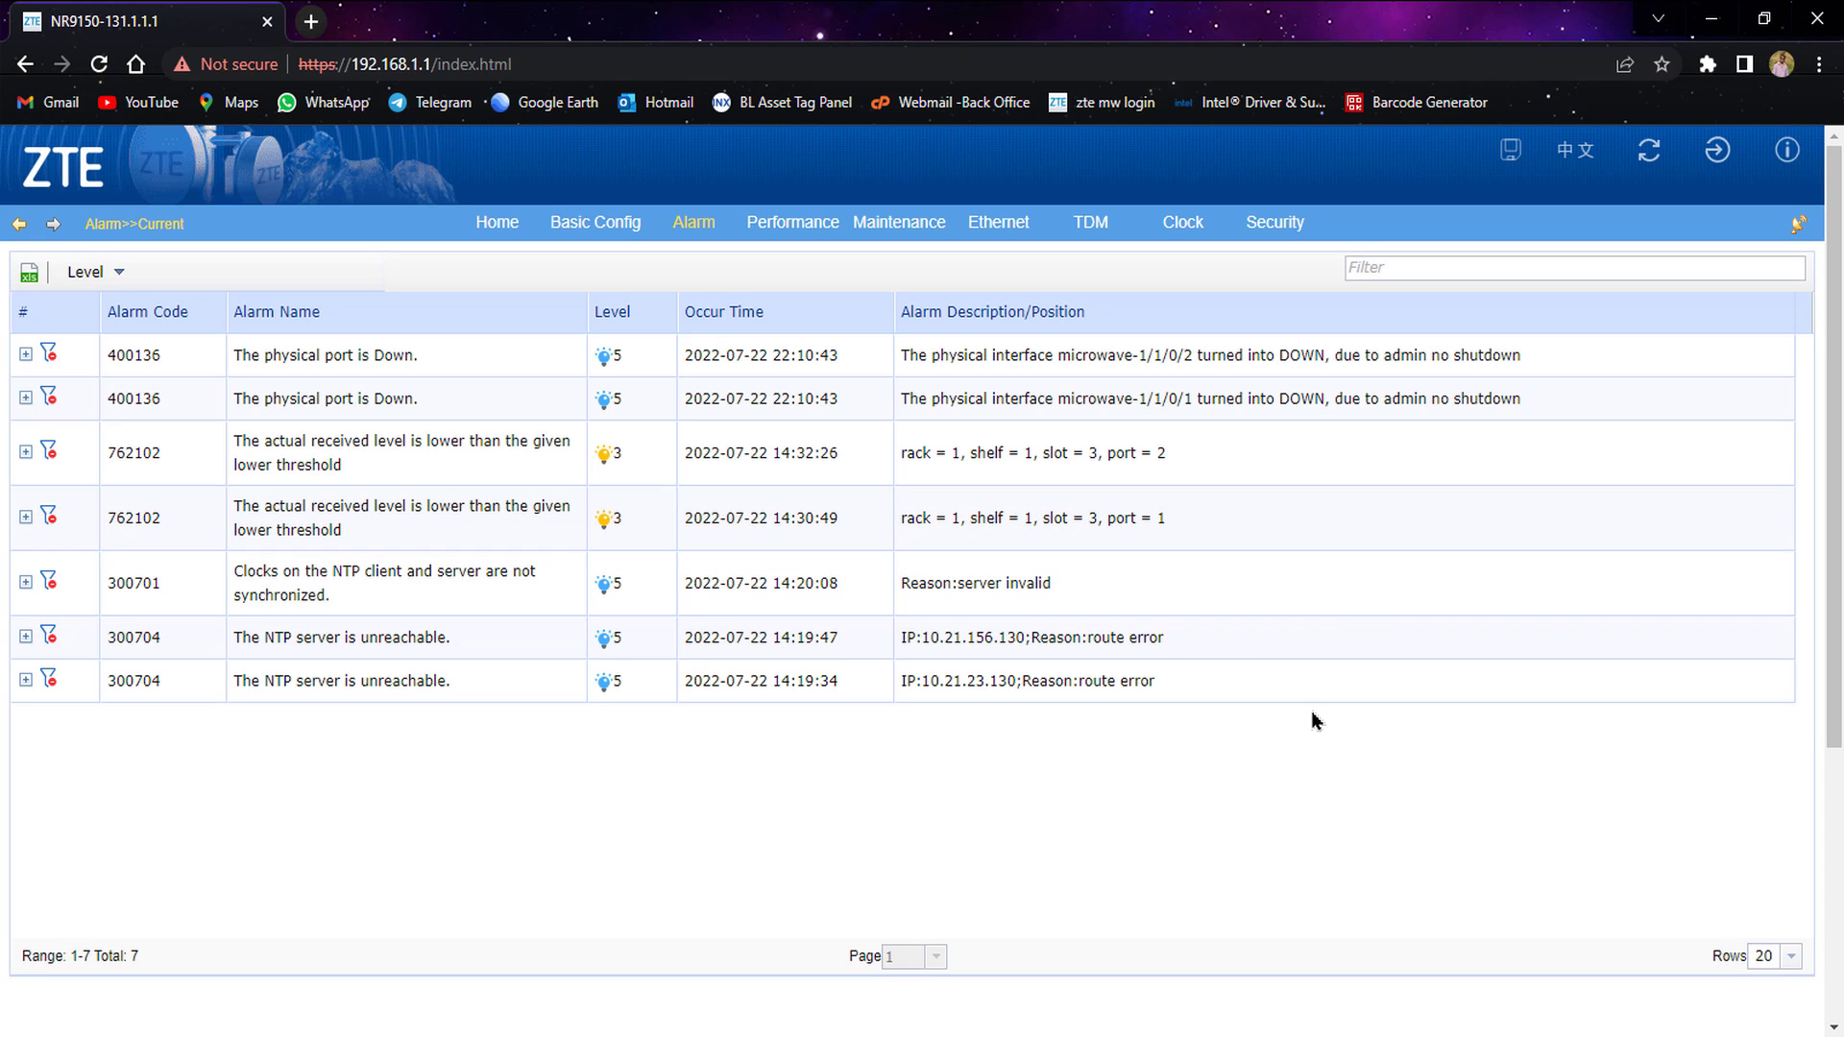
pyautogui.click(1652, 163)
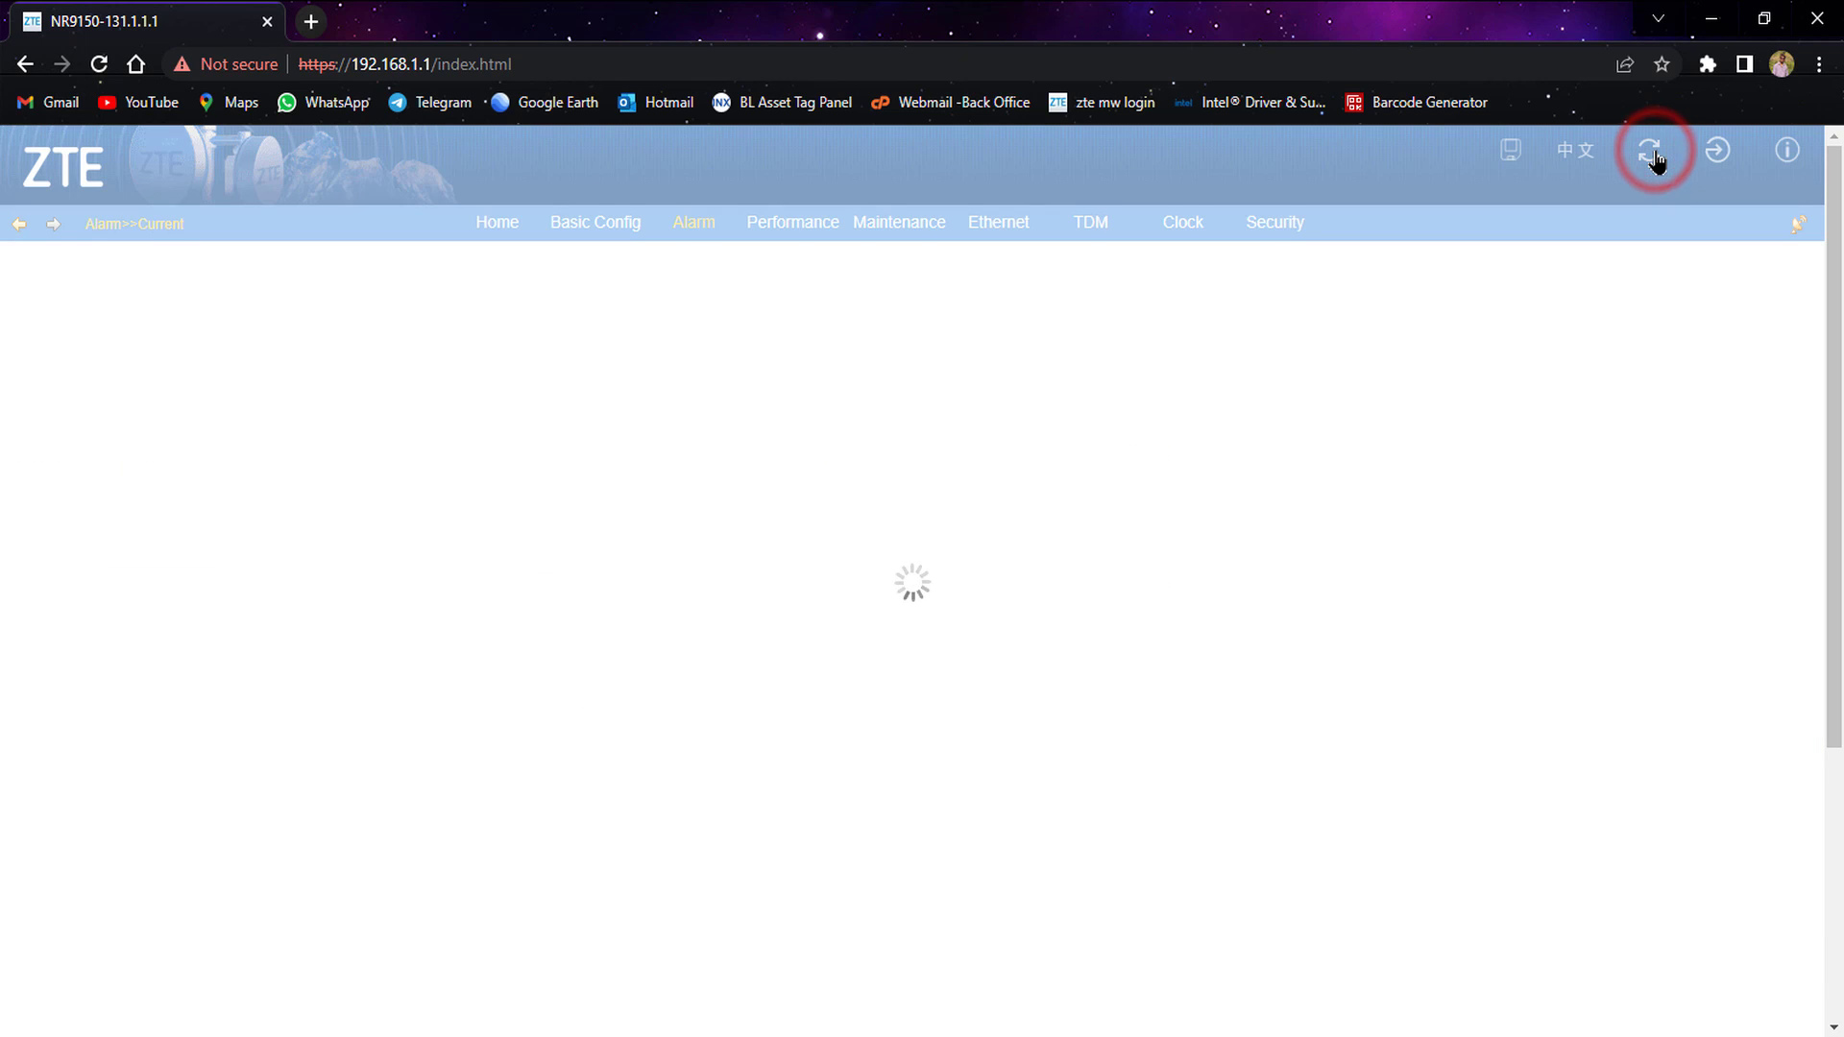